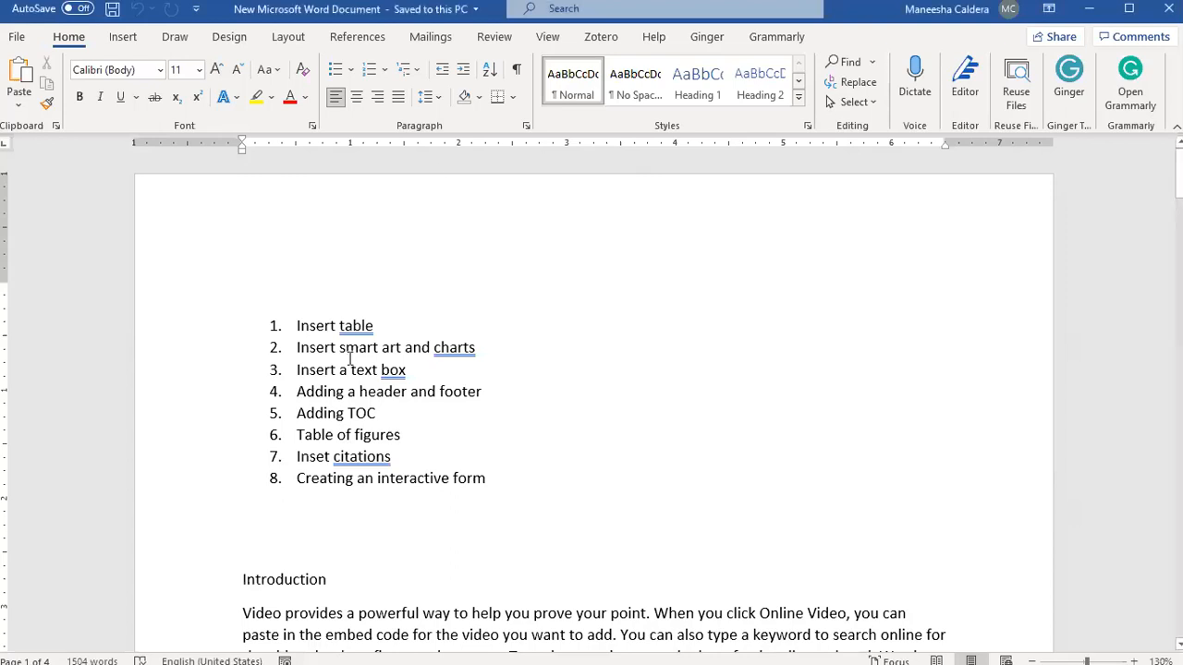
left_click(408, 330)
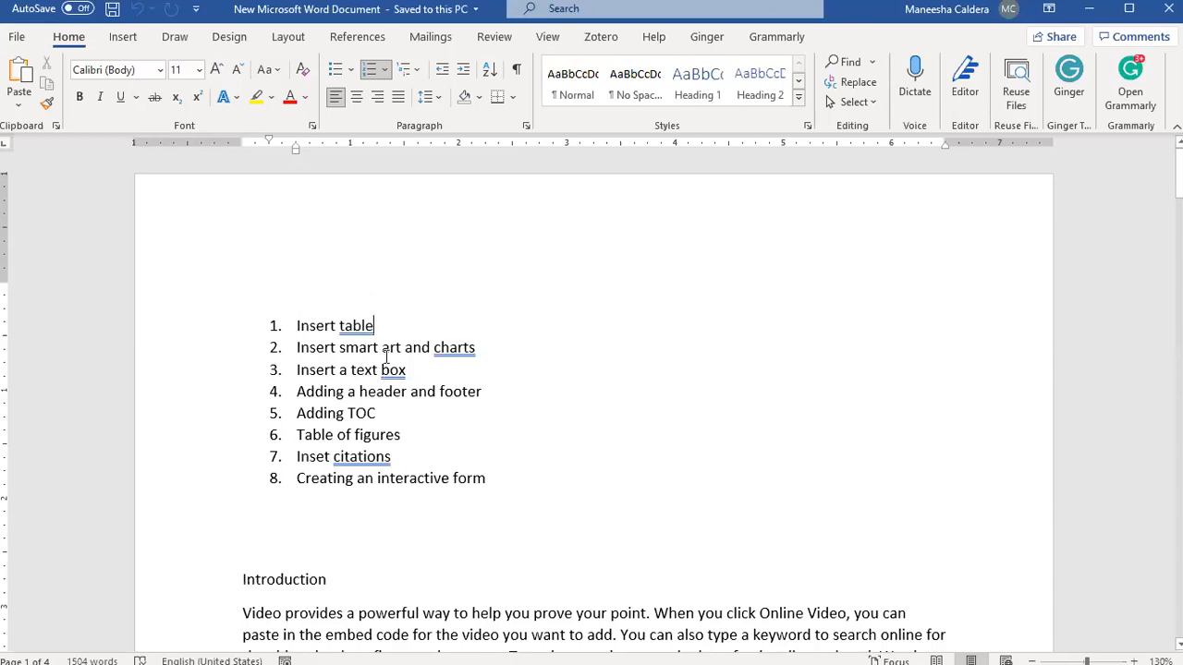
left_click(119, 42)
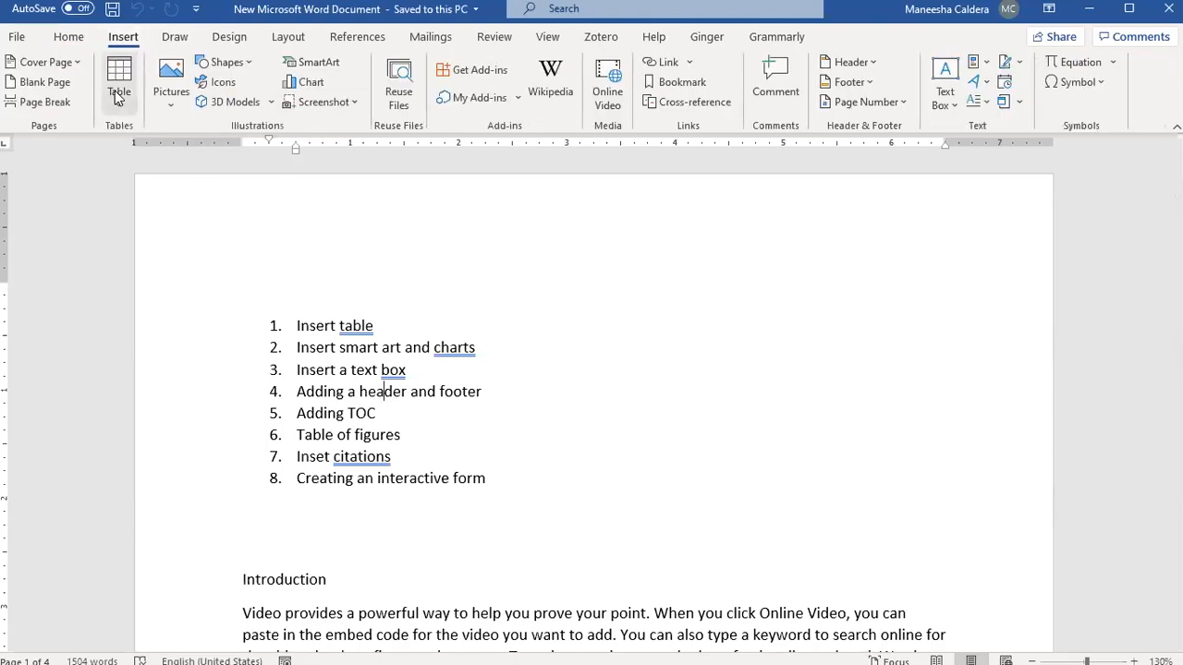
left_click(115, 90)
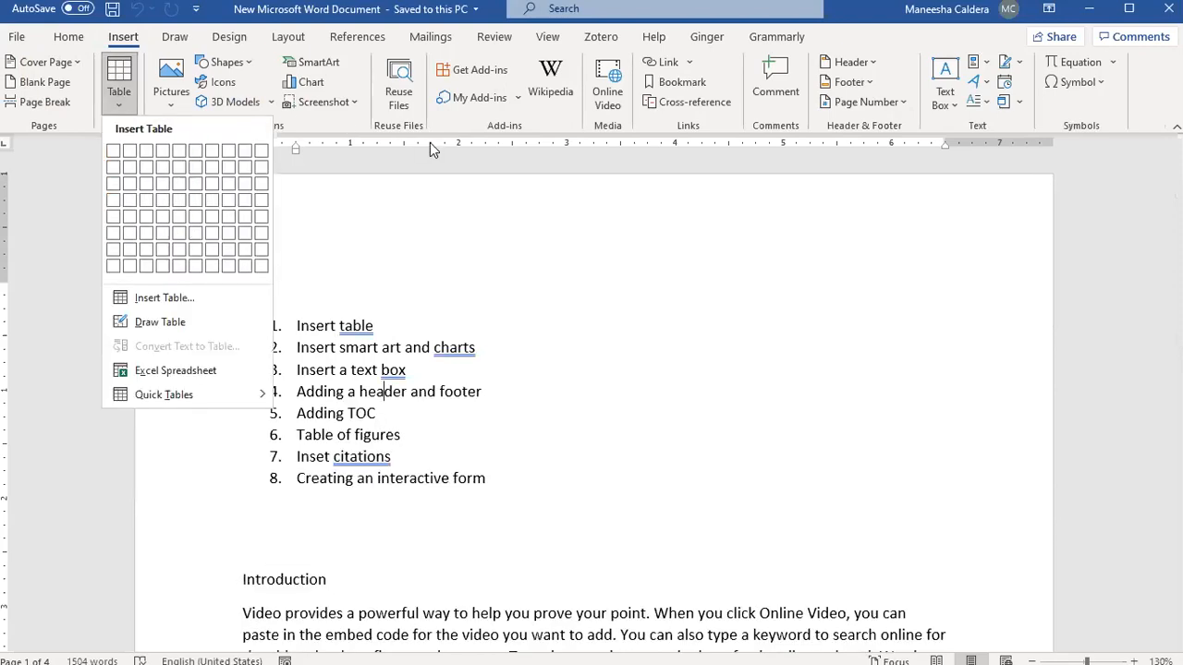
left_click(395, 379)
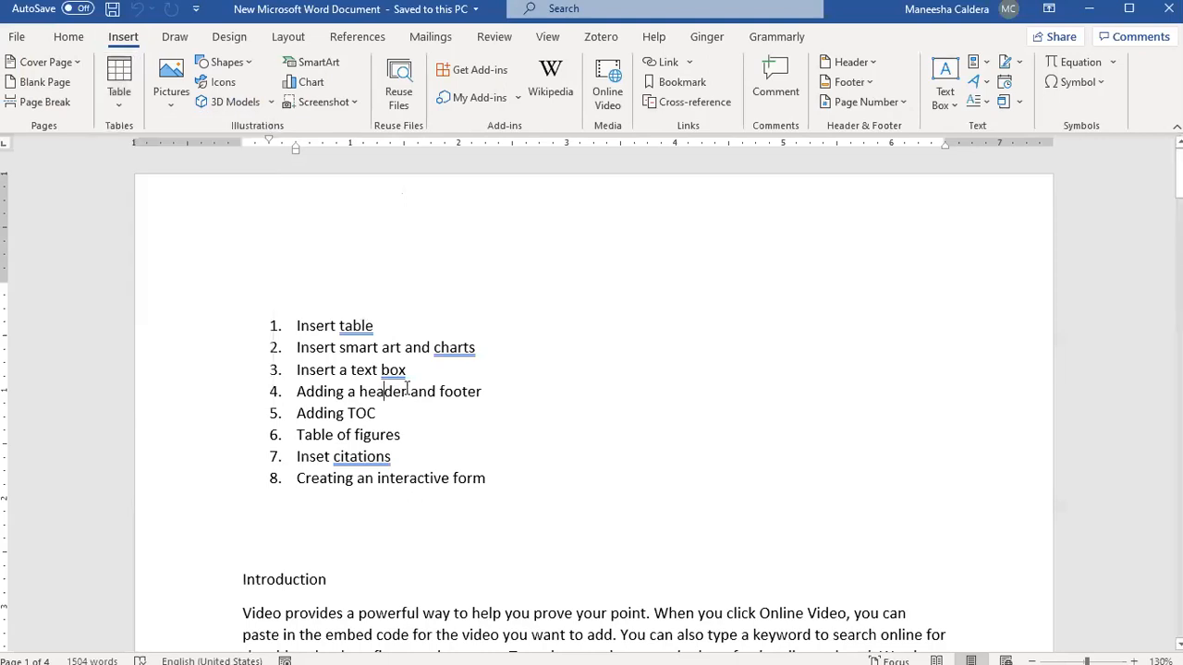
Add blank lines between the numbered list and the Introduction, and insert a table with five columns and five rows there.
left_click(261, 535)
key("Return")
key("Return")
key("Return")
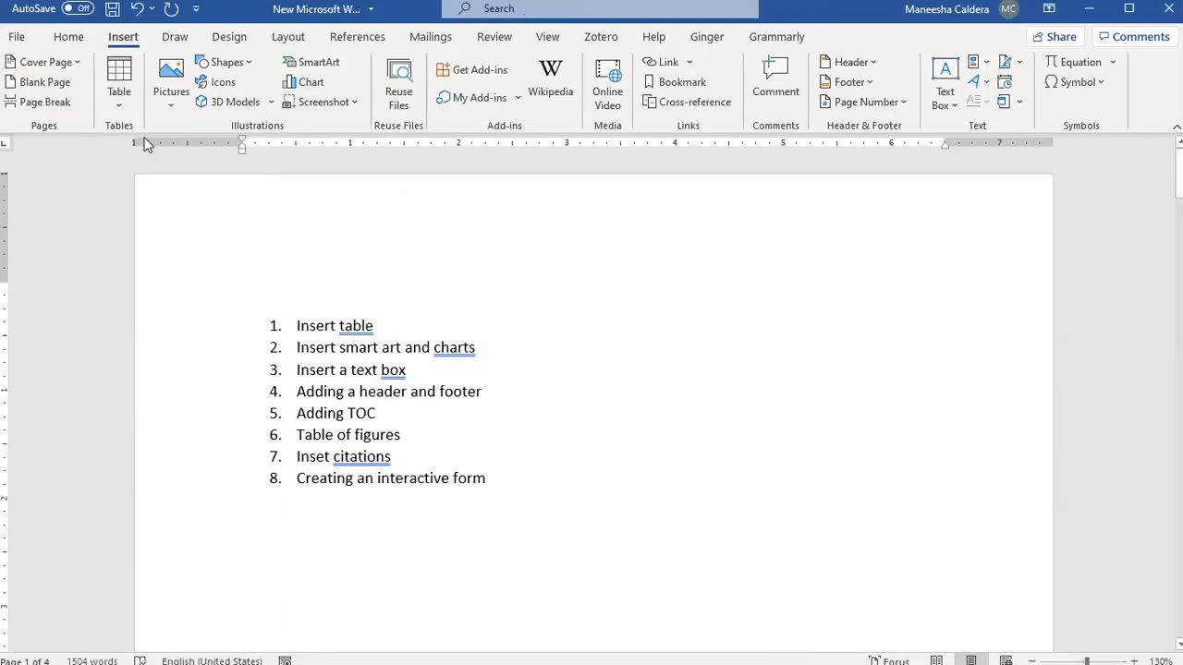
left_click(124, 95)
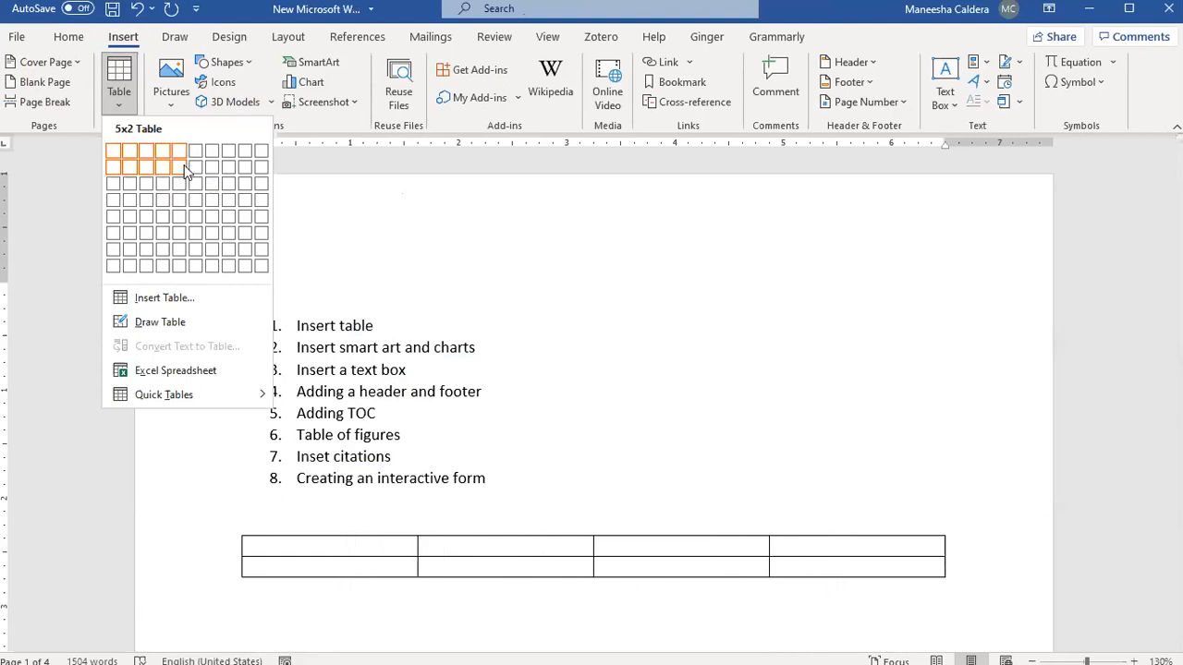
left_click(184, 215)
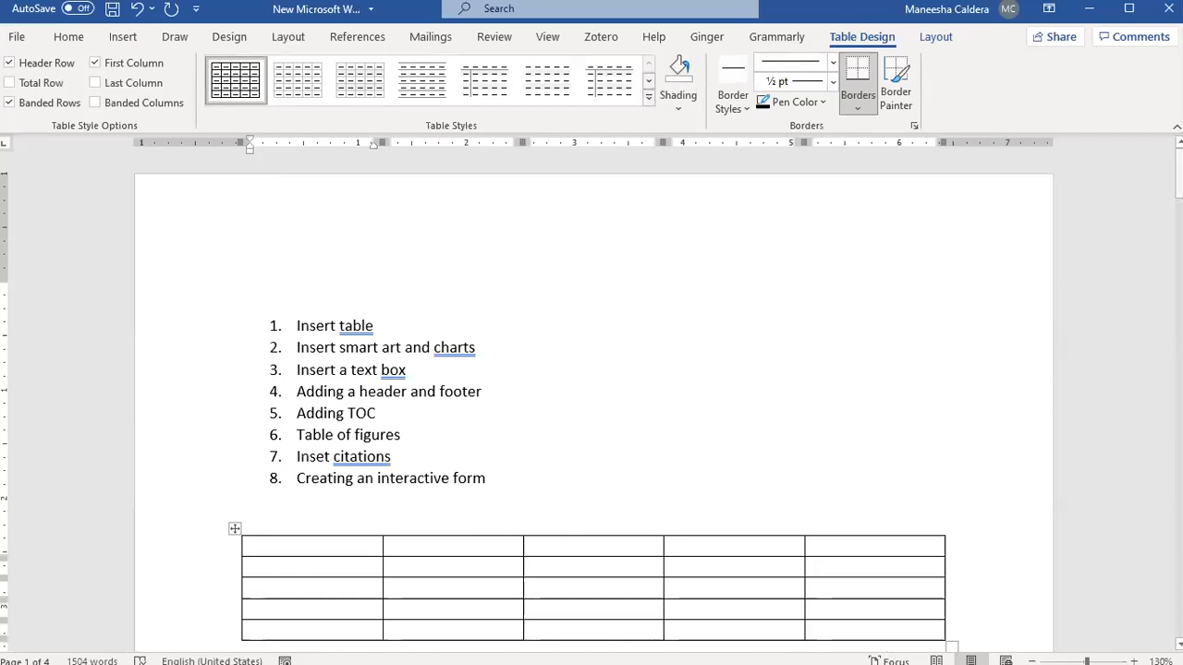
Fill the table's first row with the column headings ID, Name, Age, School and Uni.
scroll(696, 290, "down", 3)
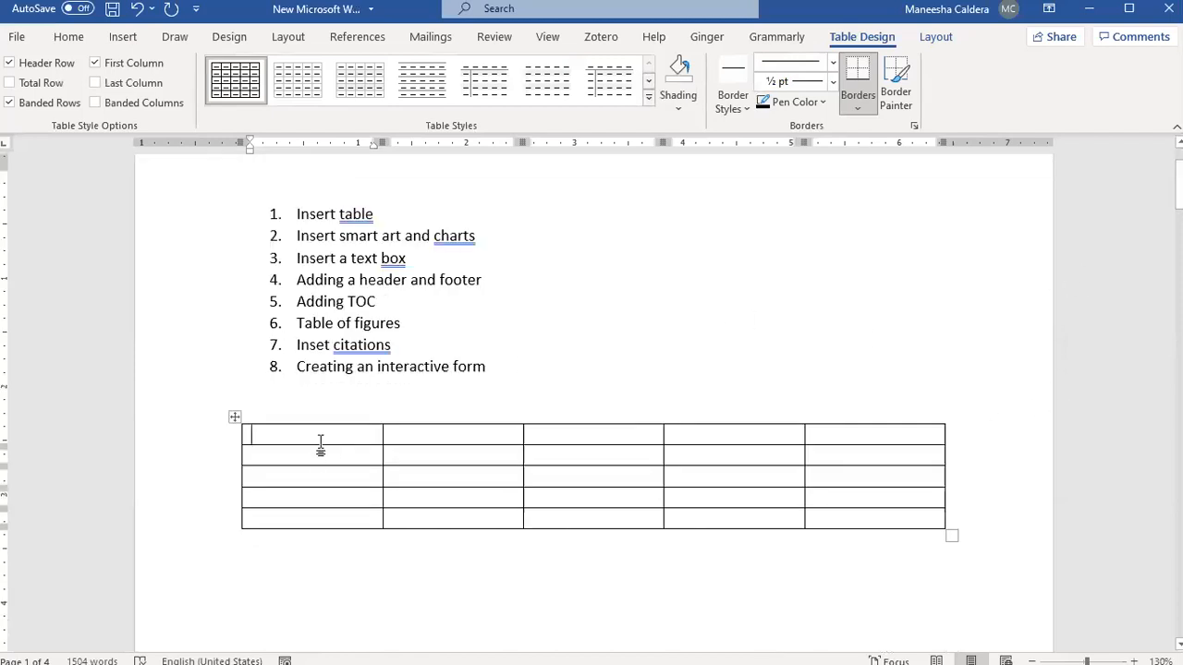
type("ID")
key("Tab")
type("Name")
key("Tab")
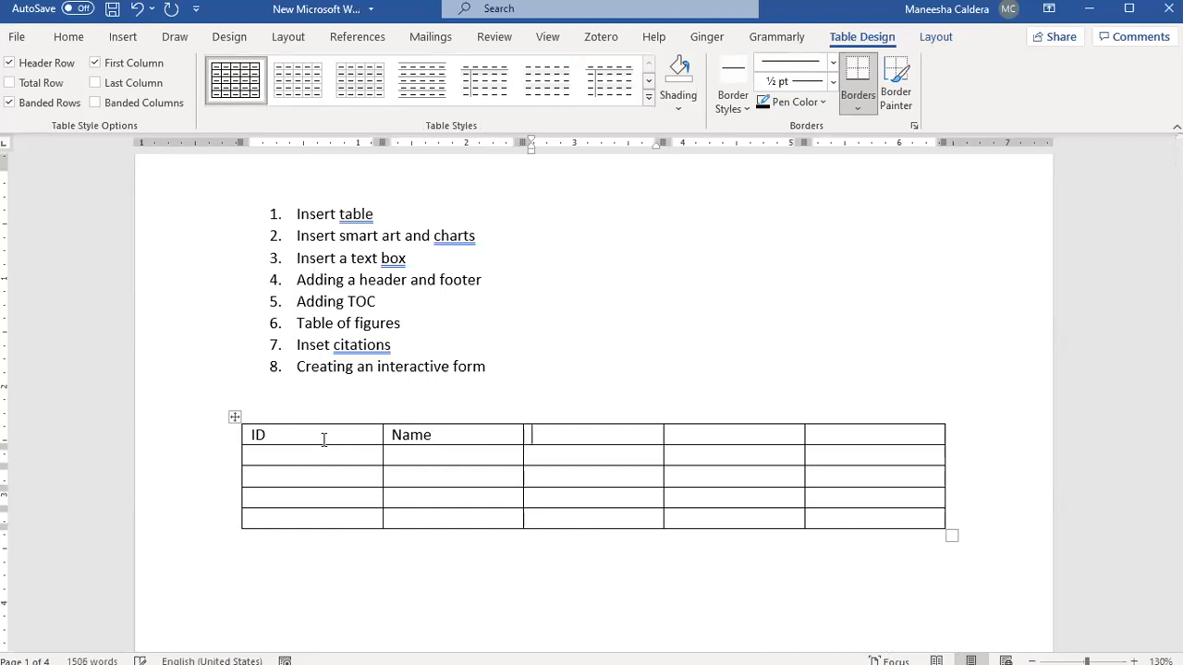
type("Age")
key("Tab")
type("School")
key("Tab")
type("Uni")
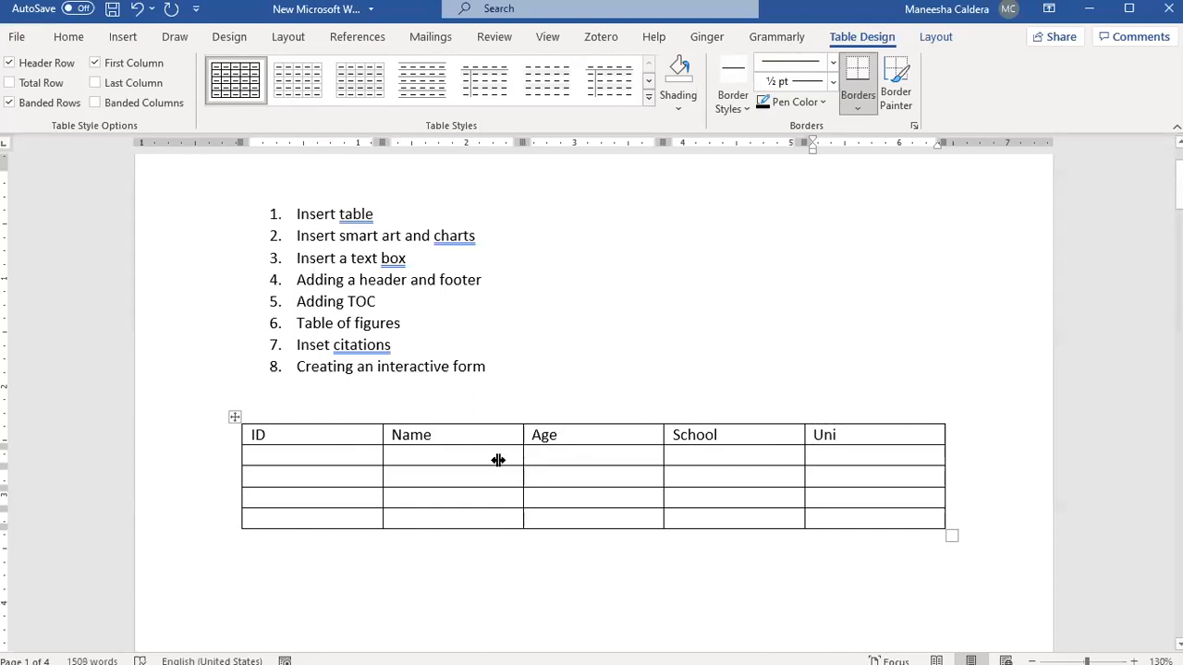
left_click_drag(882, 437, 298, 423)
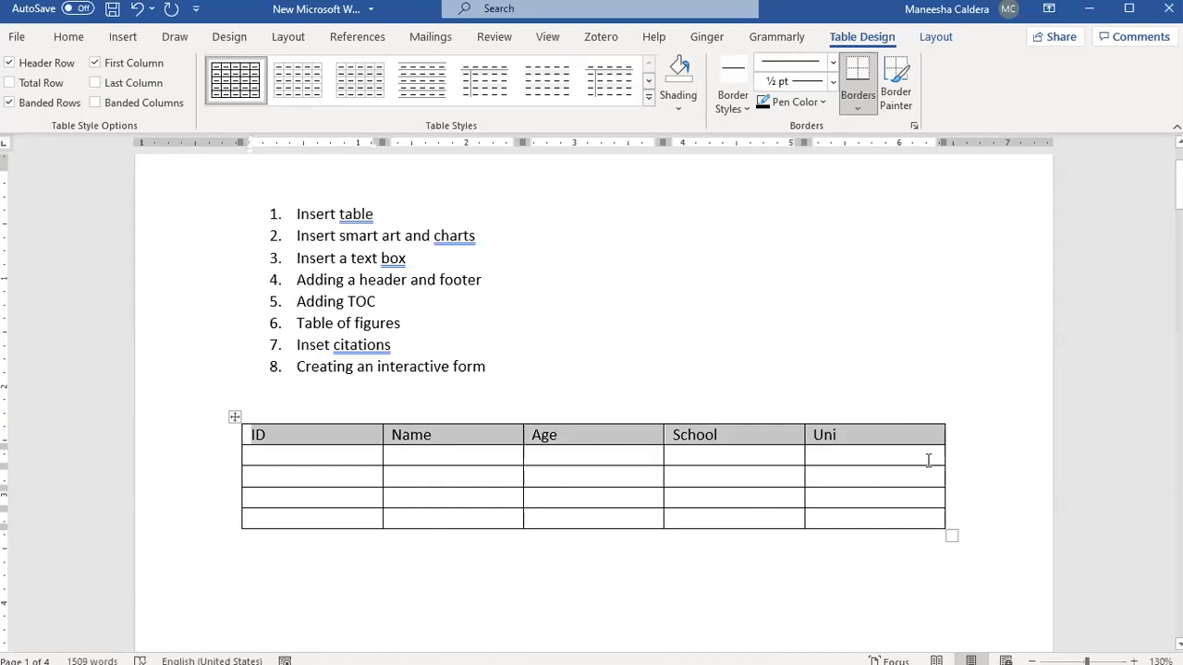
Enter 1, 2 and 3 down the ID column and fill in a person's first name beside ID 1.
left_click(292, 459)
type("1")
key("Down")
type("2")
key("Down")
type("3")
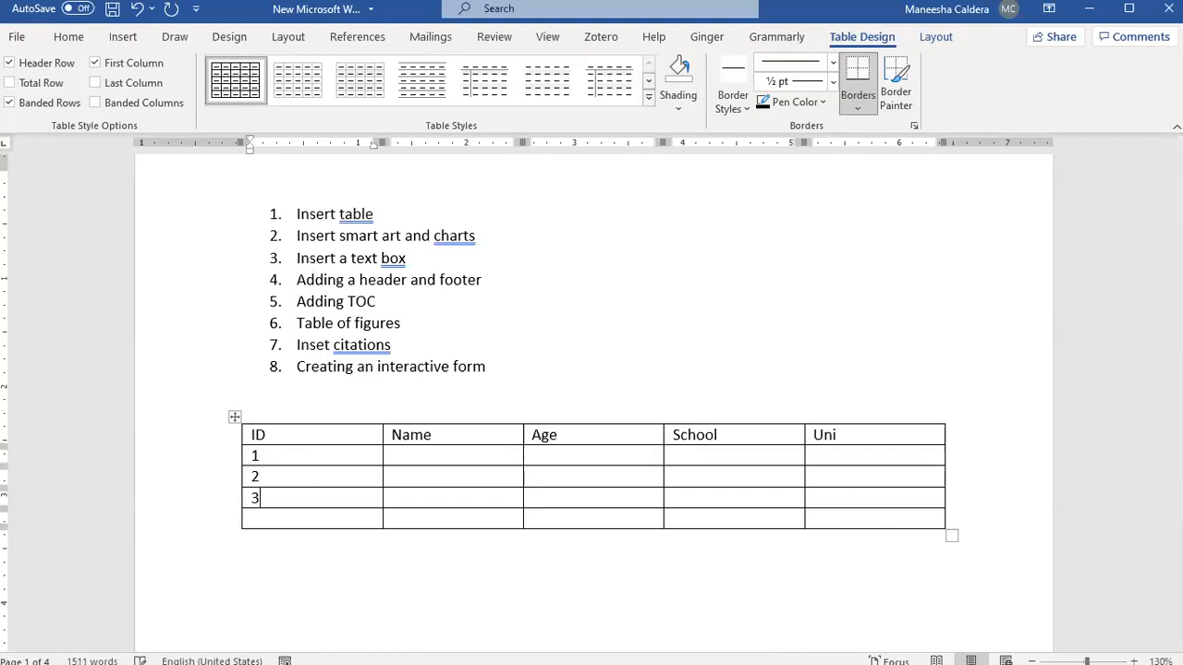
left_click(412, 455)
type("Saman")
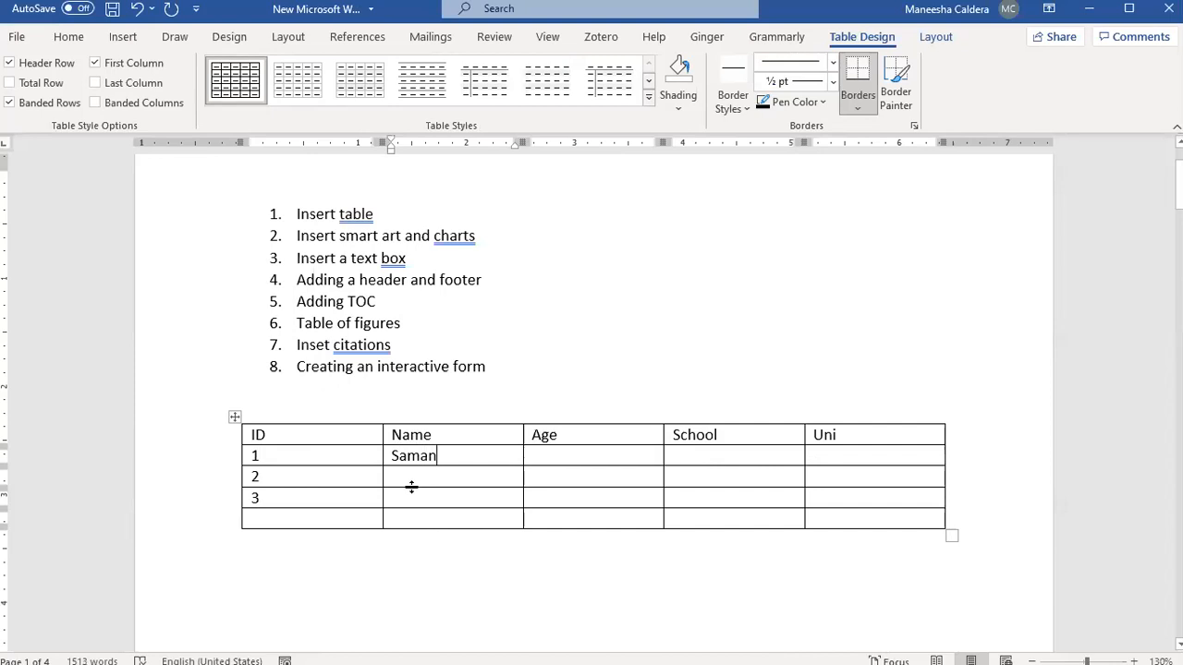
key("BackSpace")
key("BackSpace")
key("BackSpace")
key("BackSpace")
key("BackSpace")
type("A")
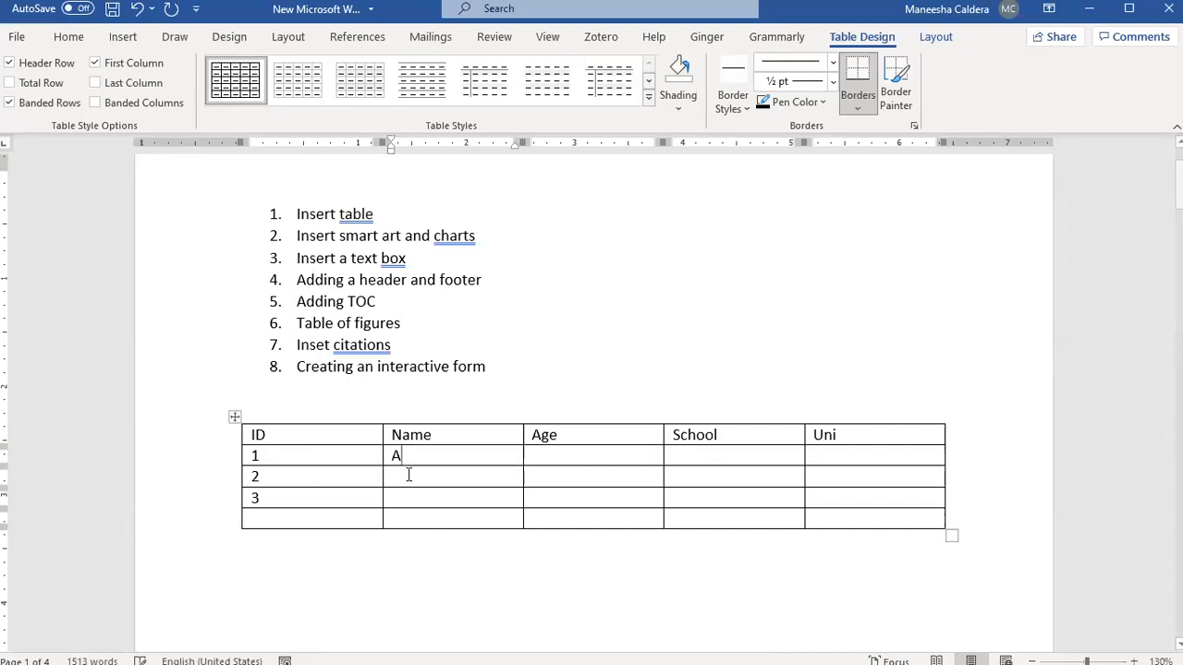
key("ctrl+z")
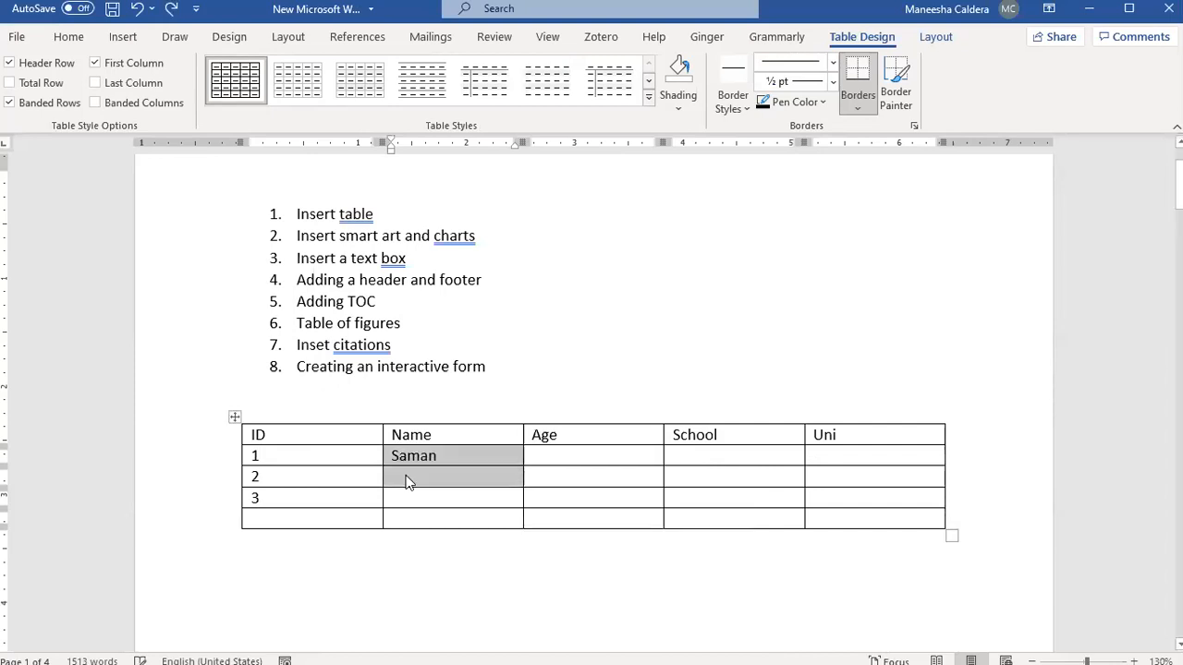
Fill in a second person's first name in the Name column beside ID 2.
left_click(408, 481)
type("Aruna")
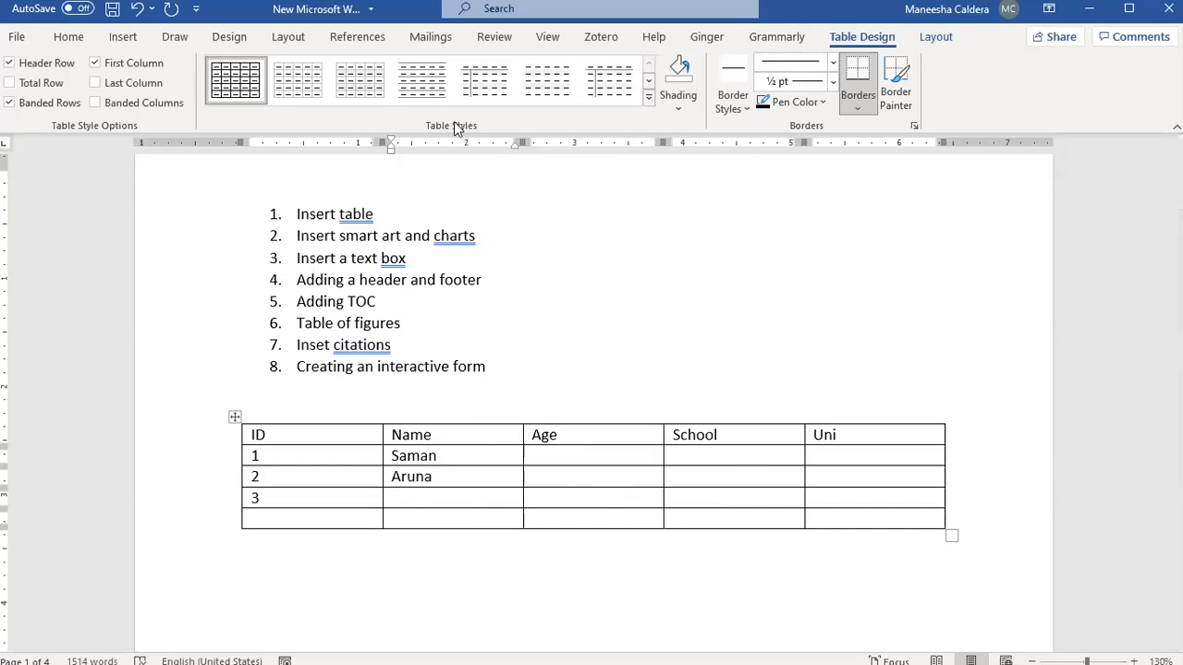
Try a blue banded grid style on the table, and apply the plain table style with thin gray borders and gray banded rows.
left_click(649, 98)
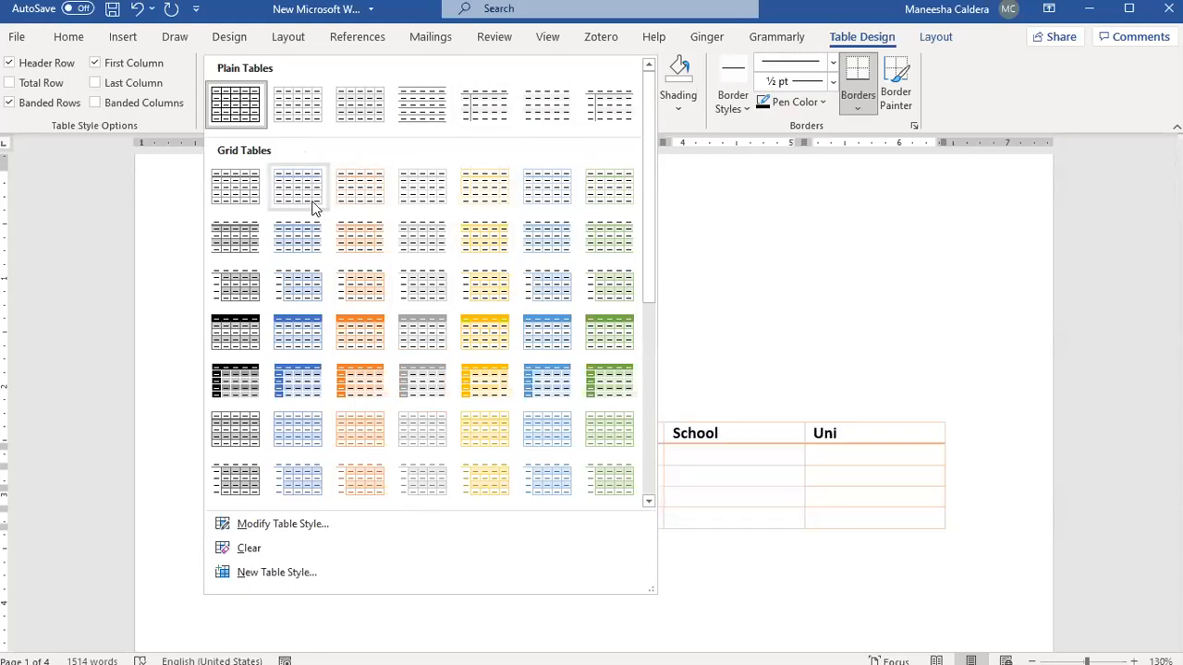
left_click(298, 237)
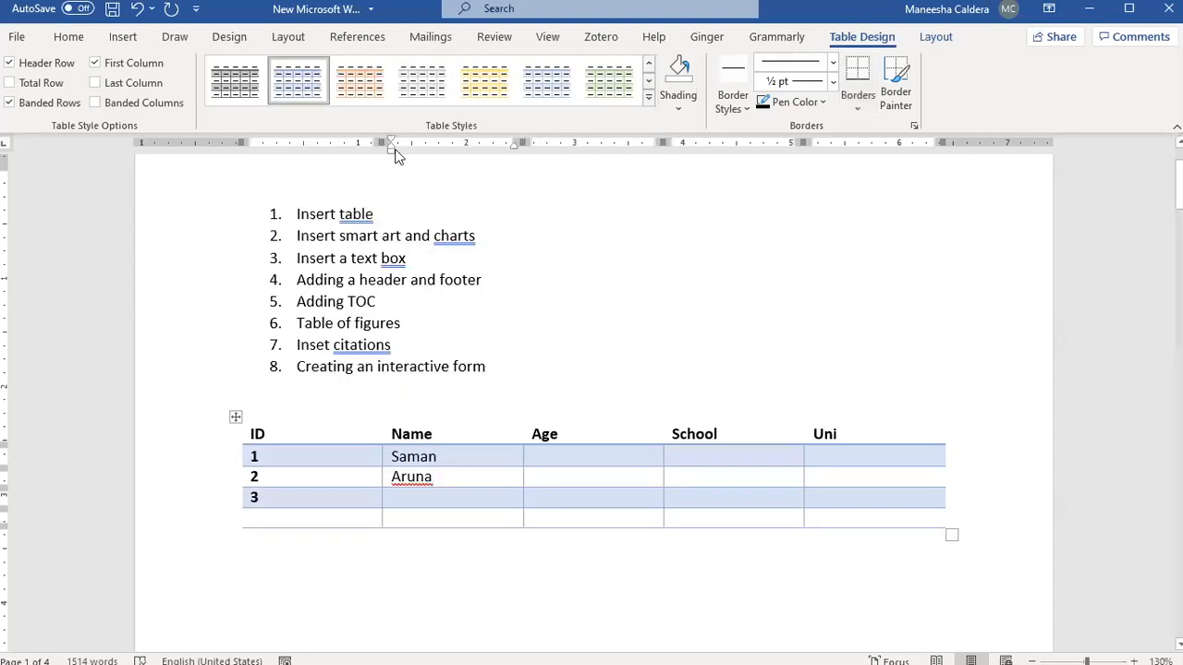
left_click(650, 97)
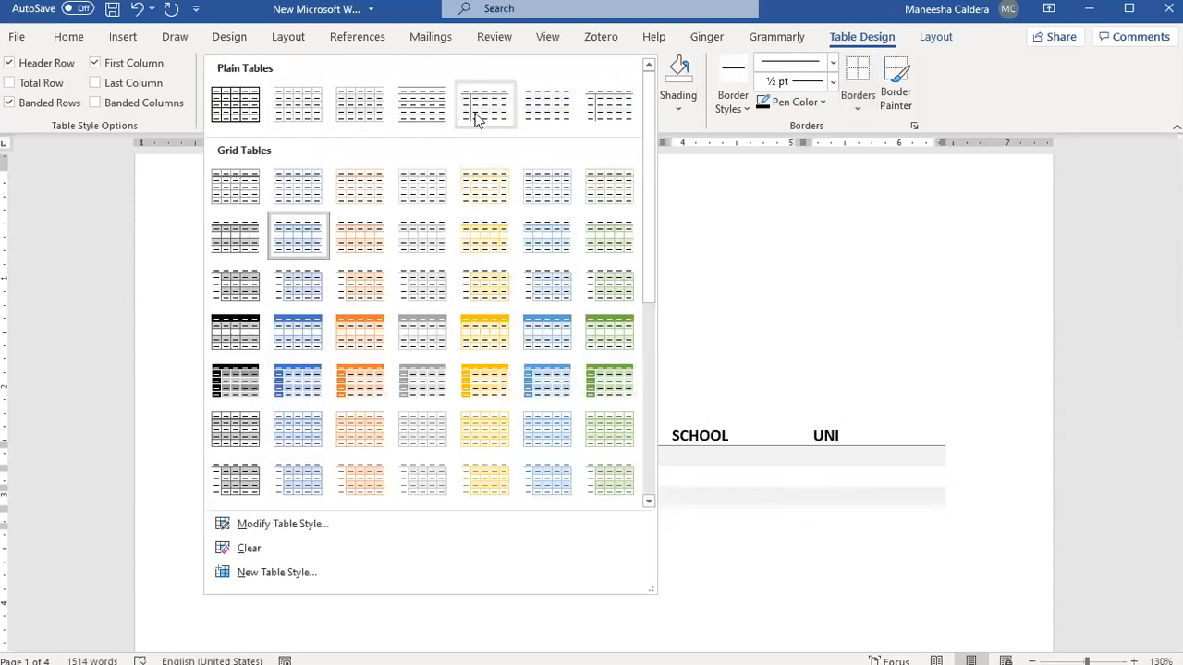
left_click(377, 111)
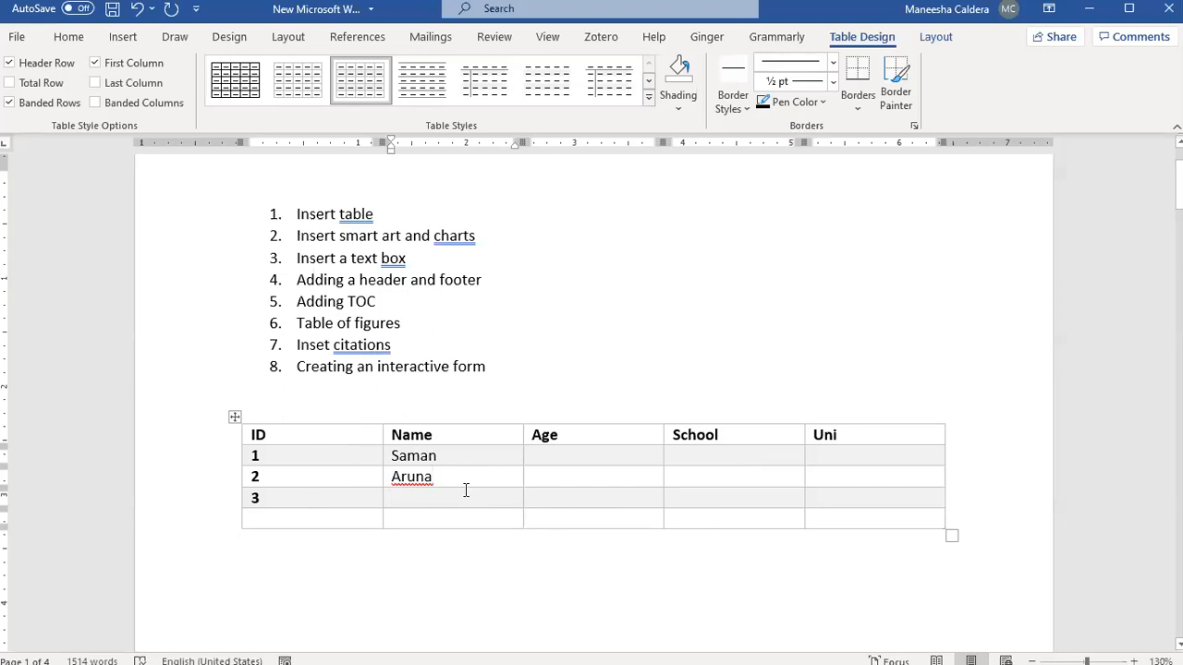
left_click(242, 83)
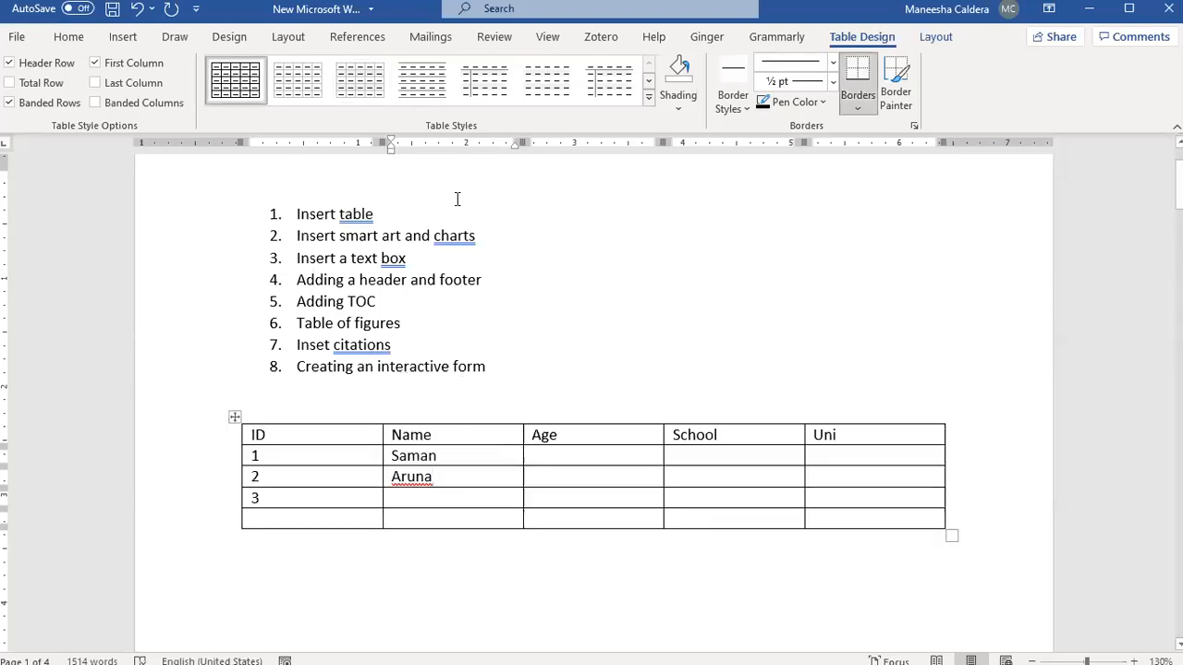
left_click(362, 91)
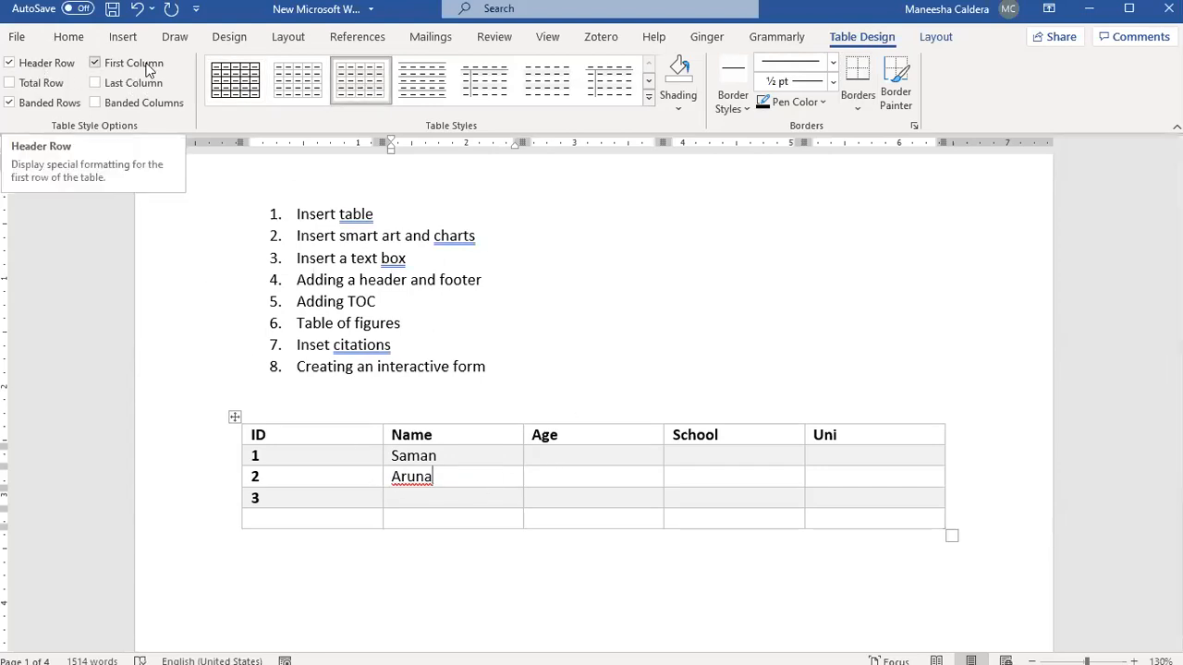
Try the table without its Header Row and First Column formatting, and restore both options.
left_click(54, 69)
left_click(53, 69)
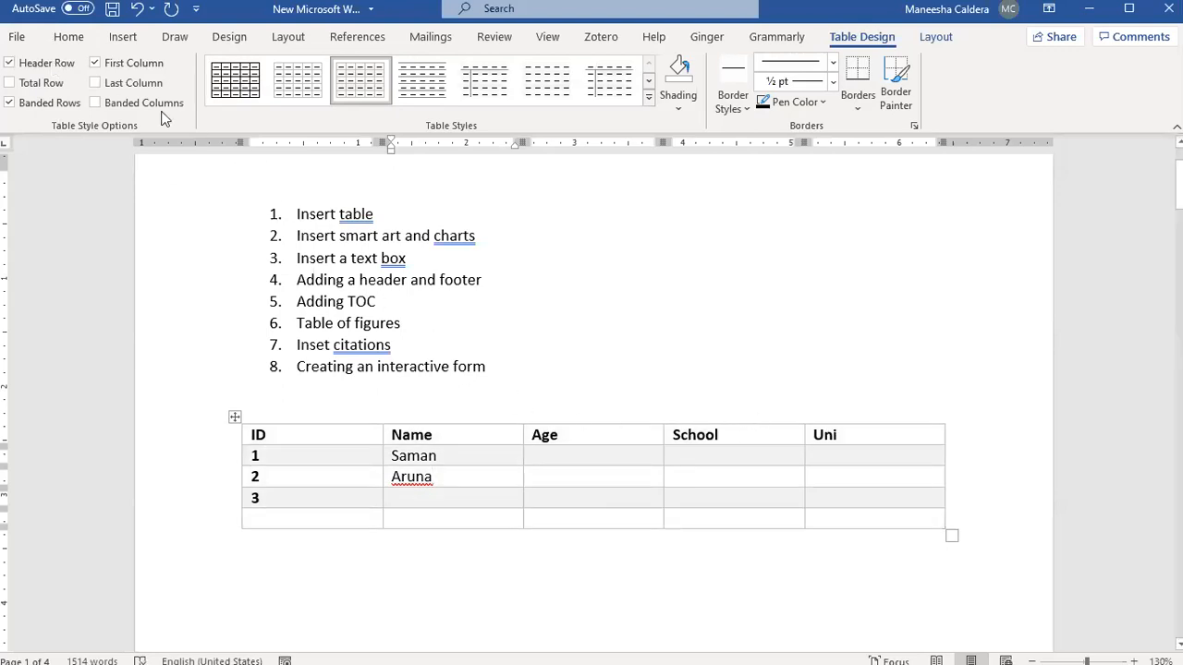
left_click(44, 69)
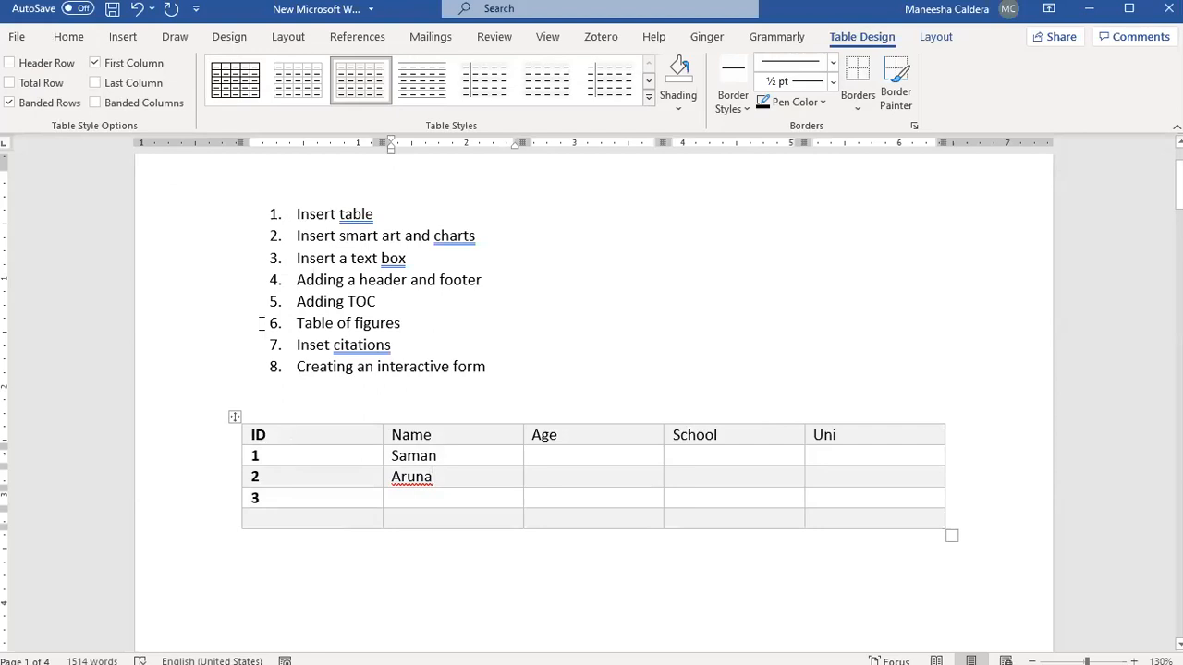
left_click(120, 69)
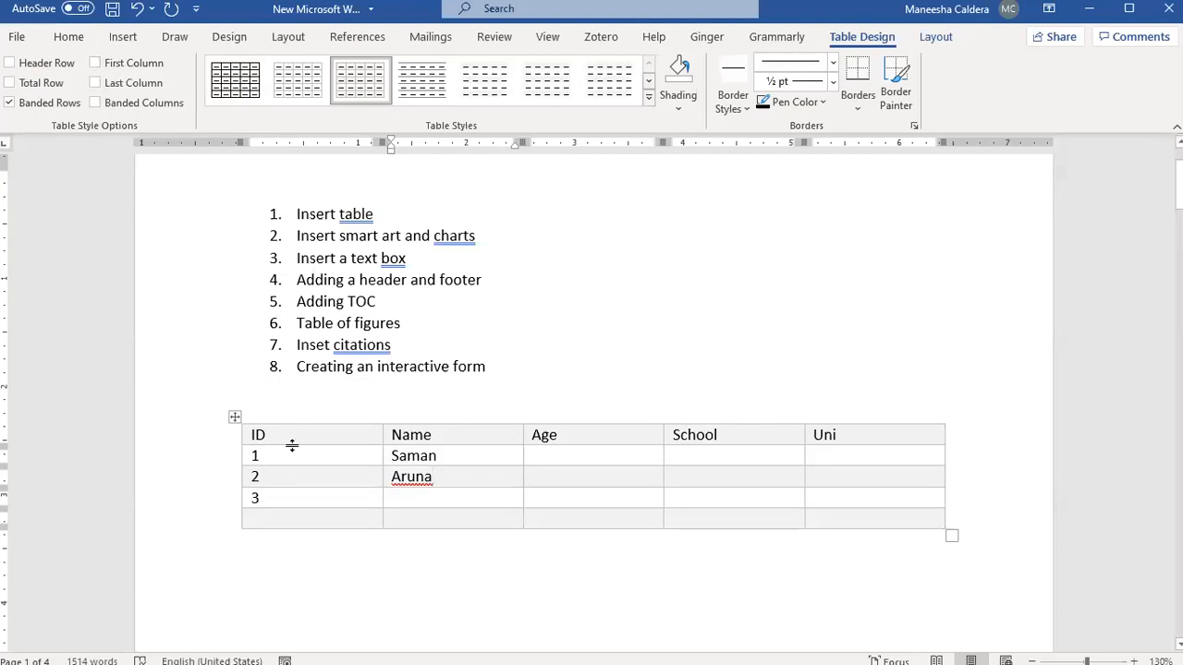
left_click(135, 62)
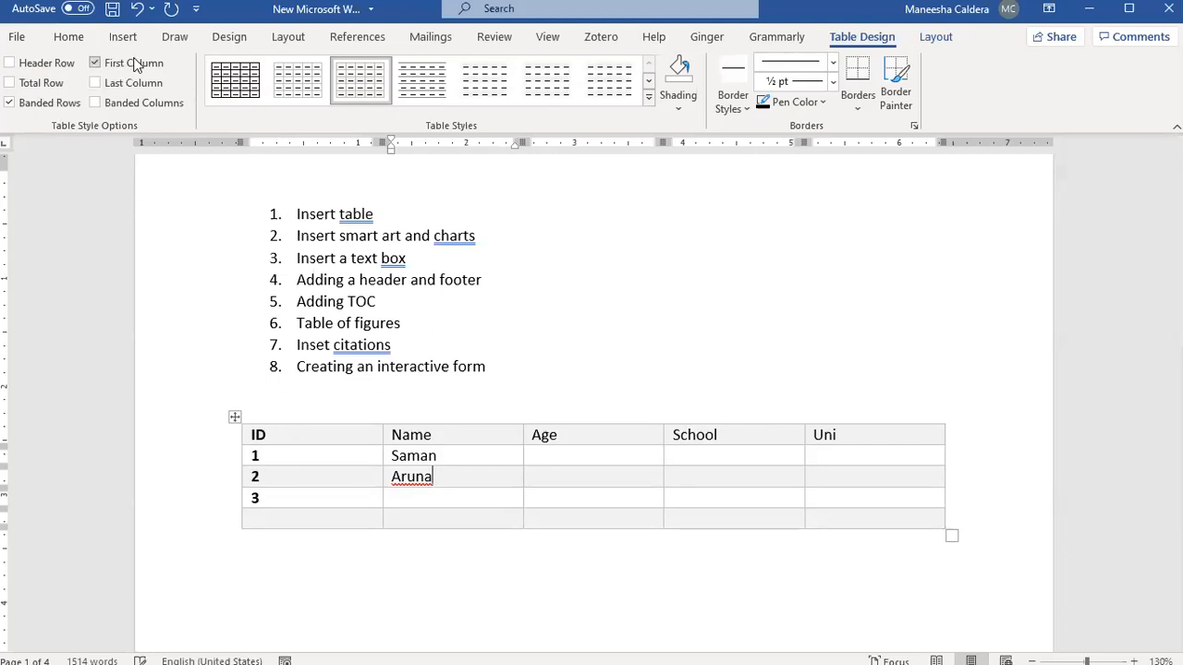
left_click(65, 70)
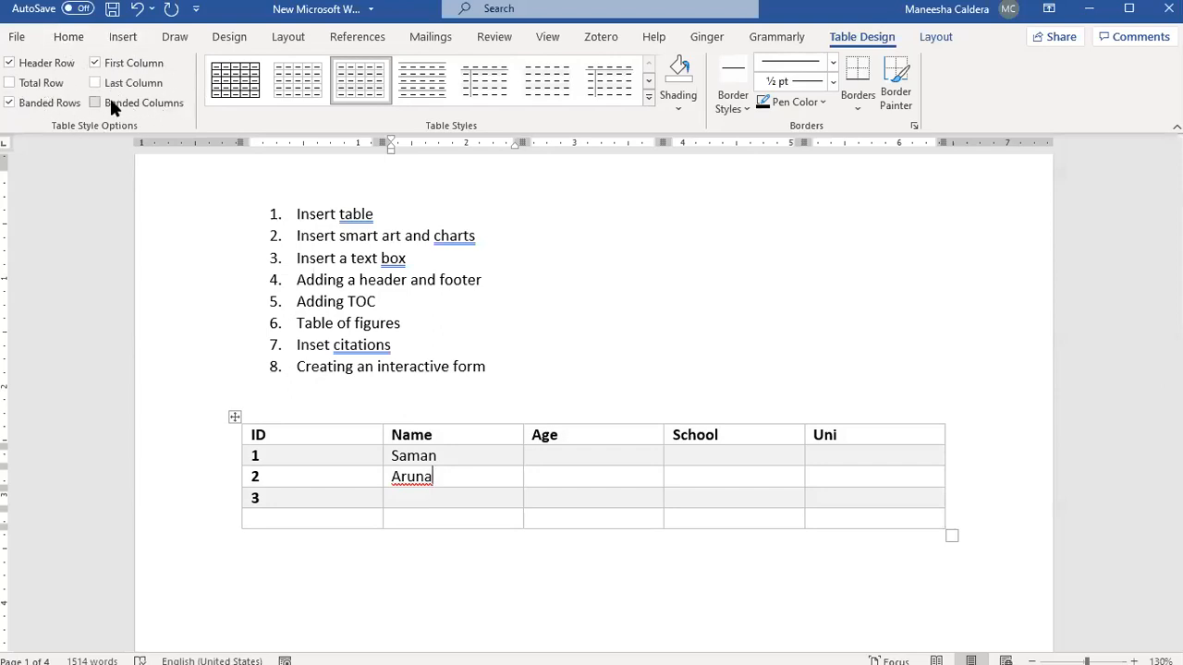
Enable the Last Column and Total Row style options for the table.
left_click(134, 84)
left_click(57, 85)
Try the Banded Columns style option on the table and switch it back off.
left_click(125, 103)
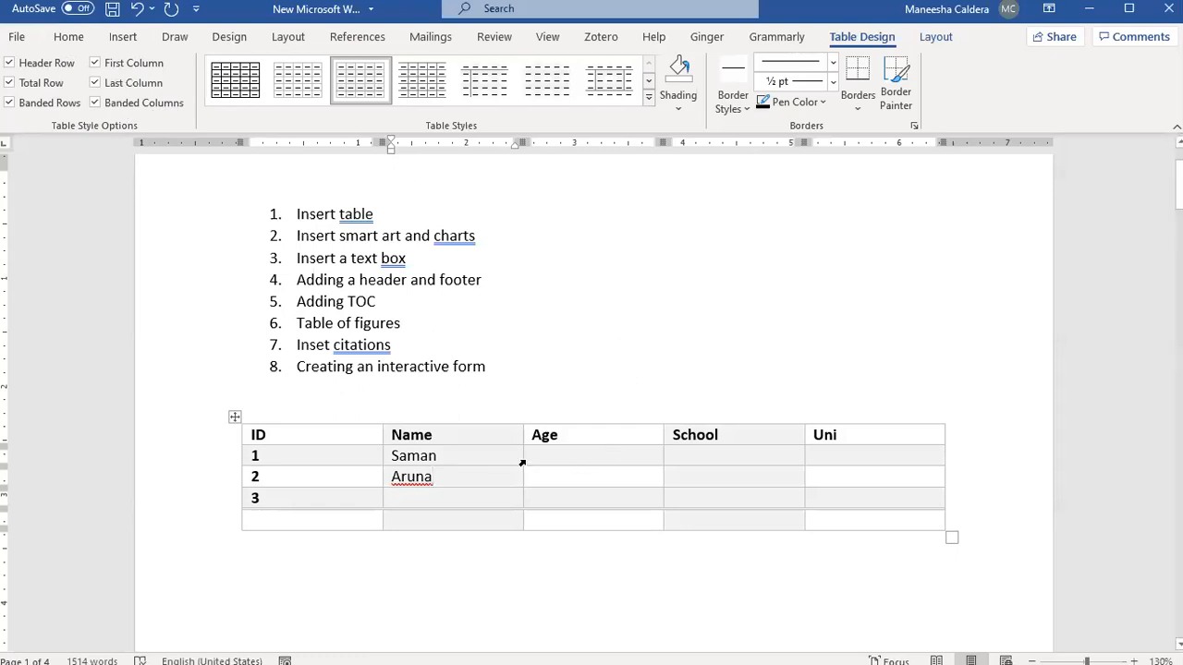
left_click(154, 105)
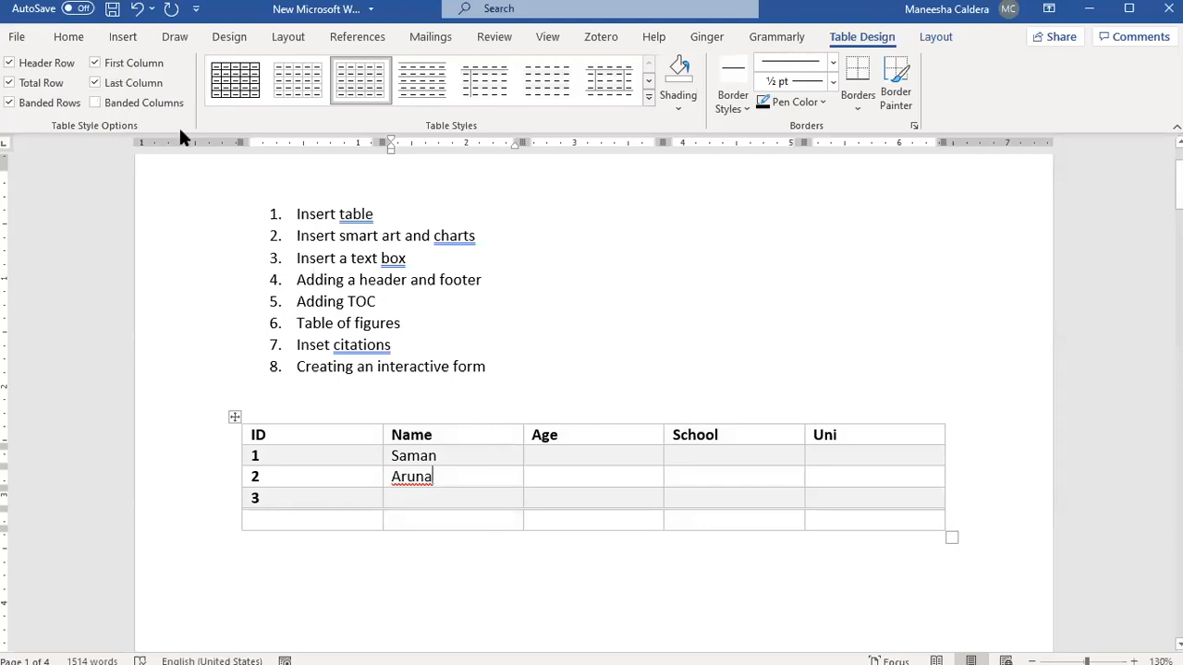
left_click(96, 103)
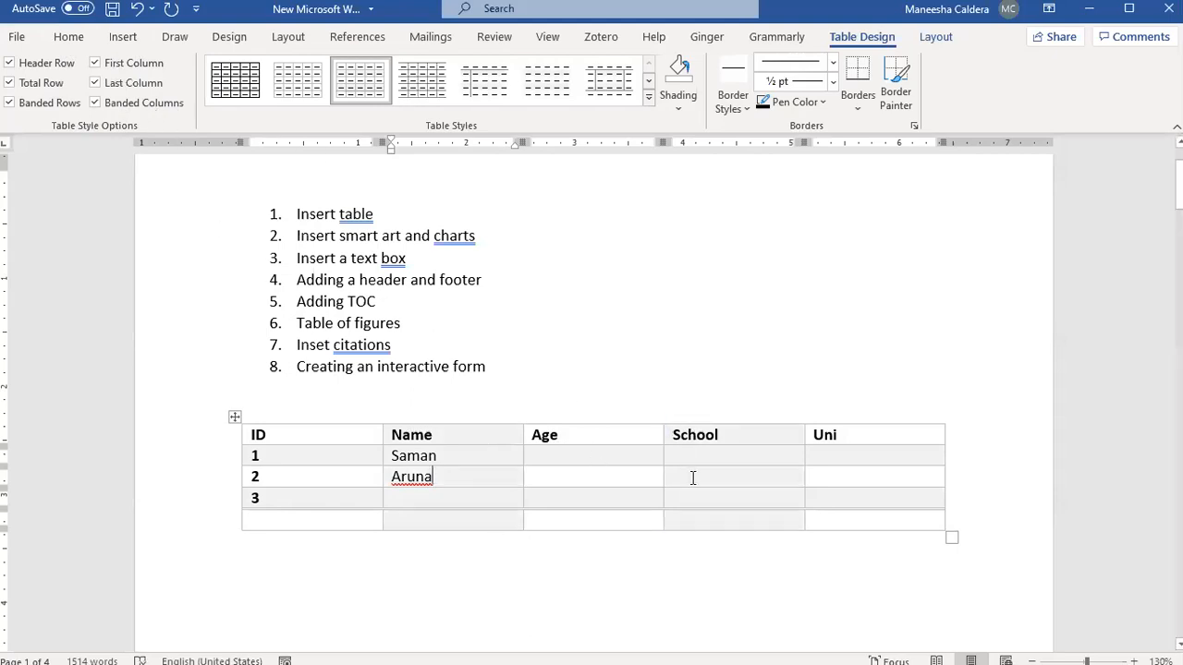
left_click(155, 107)
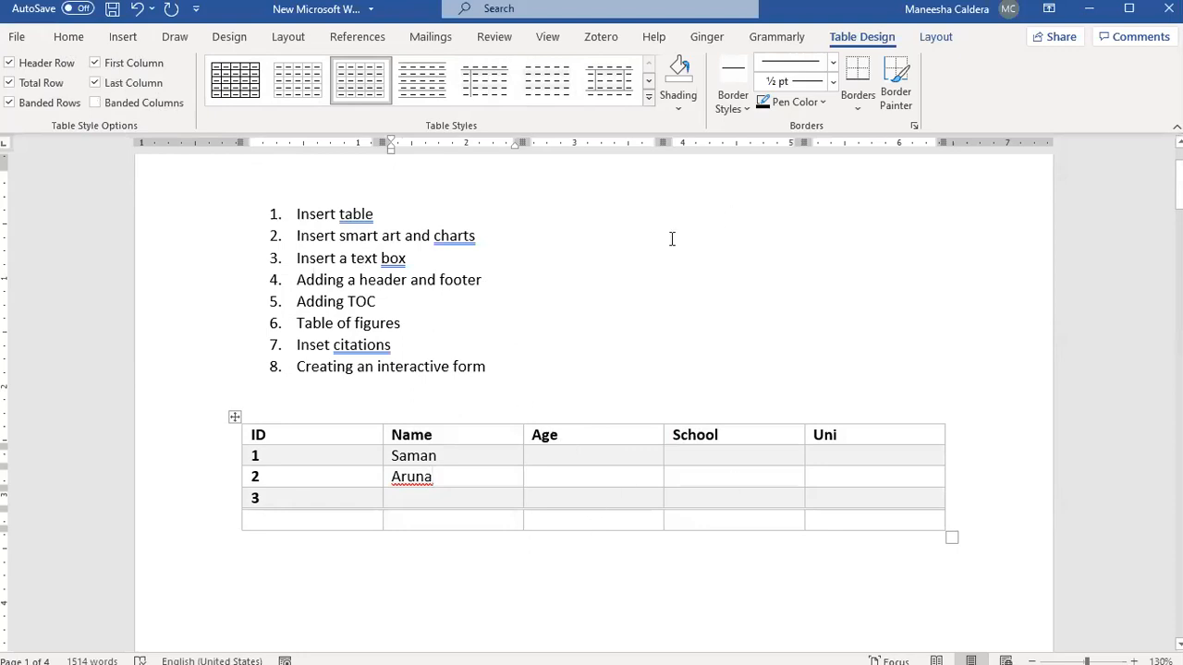
Shade the Name cell in the ID 2 row with the orange theme color.
left_click(679, 109)
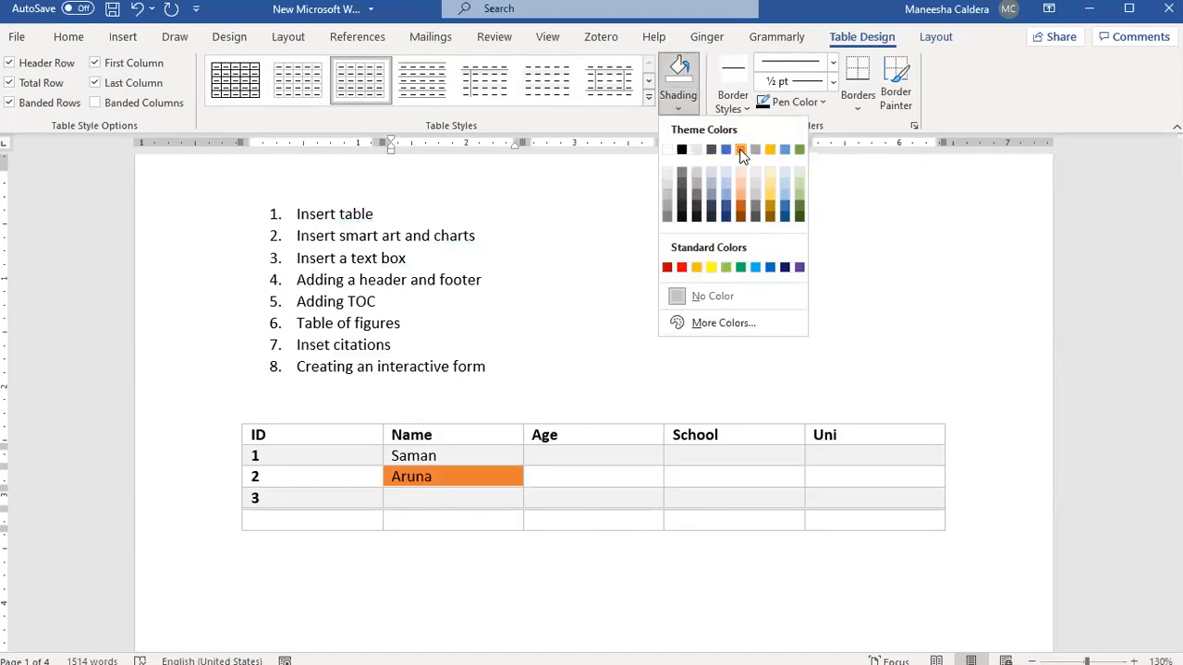
left_click(741, 151)
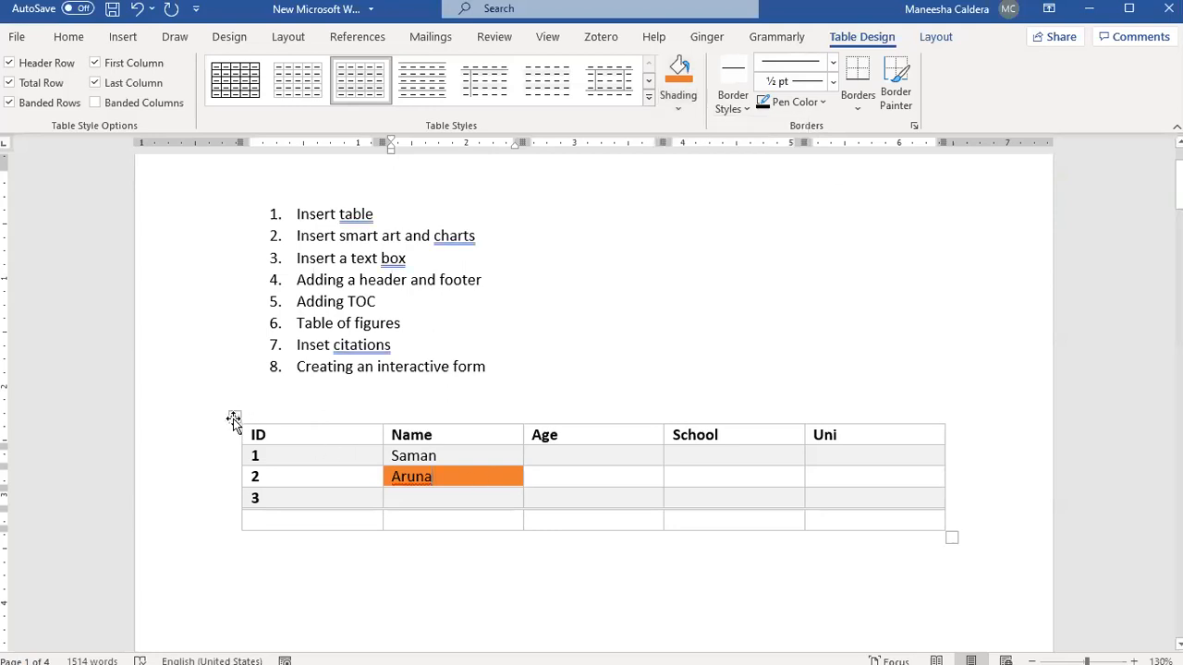
Try shading the entire table with the green theme color.
left_click(234, 417)
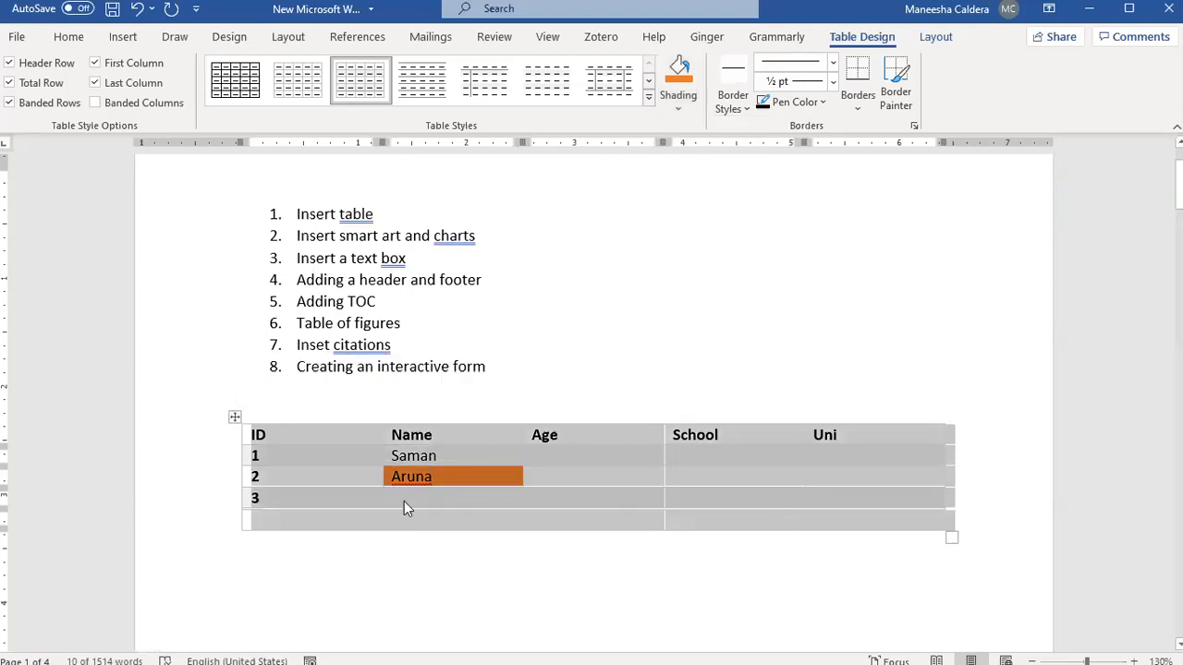
left_click(677, 107)
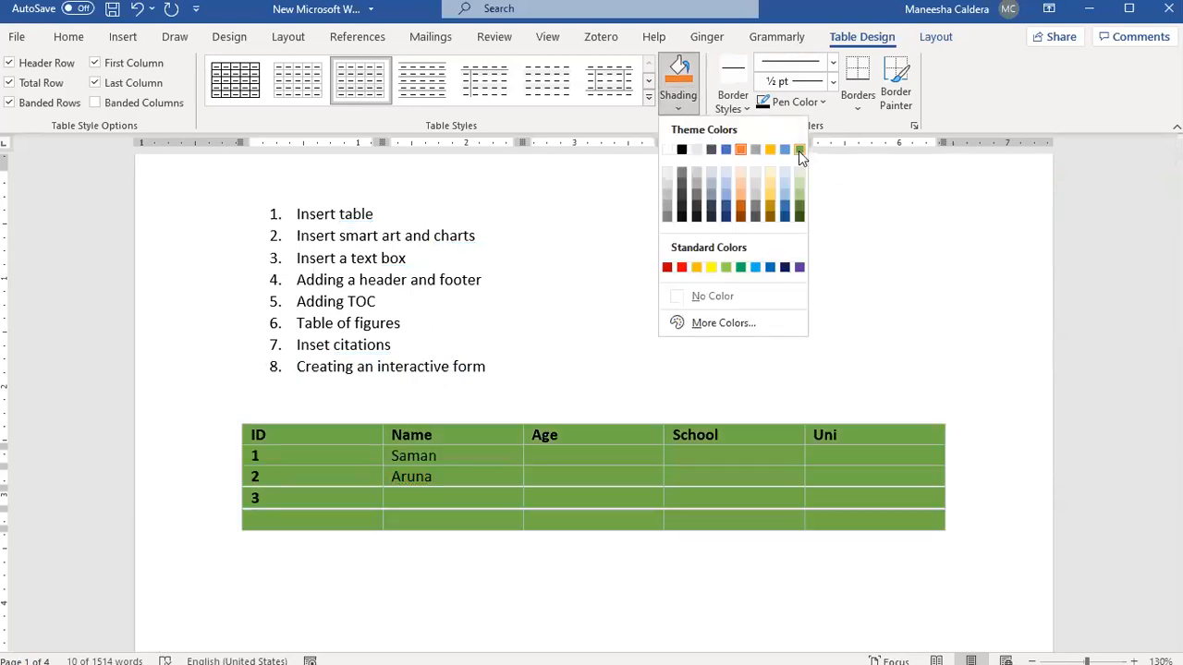
left_click(798, 151)
left_click(761, 380)
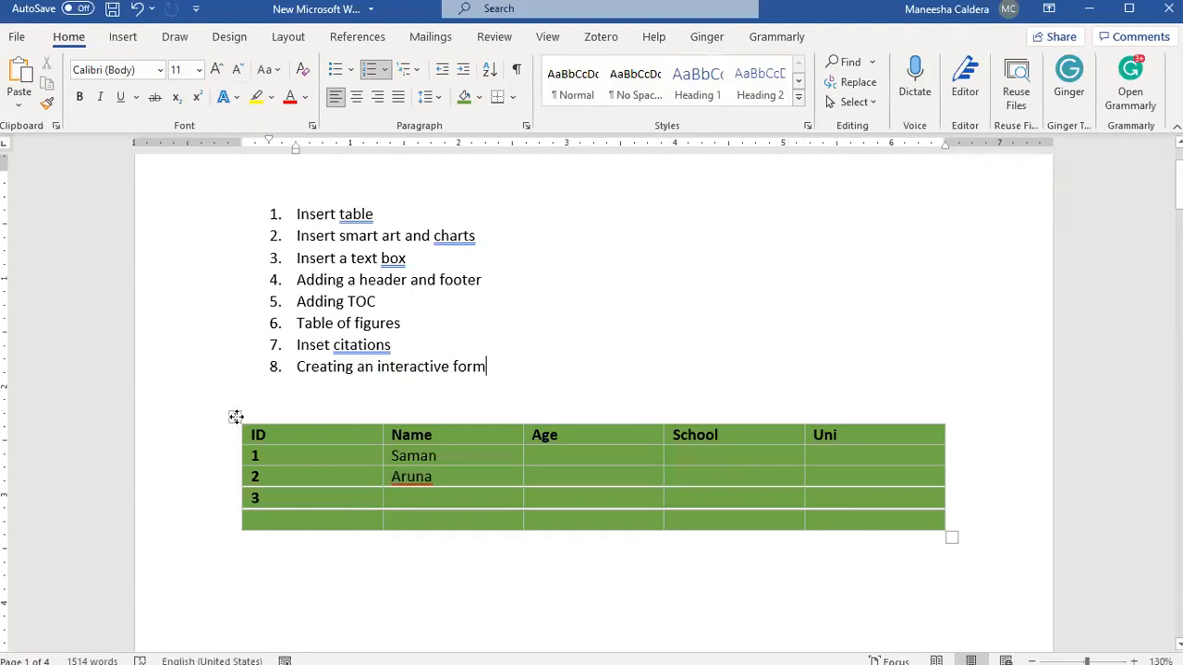
Try blue shading on the ID header cell and gold shading on the Age cell in the ID 1 row.
left_click(235, 417)
left_click(314, 441)
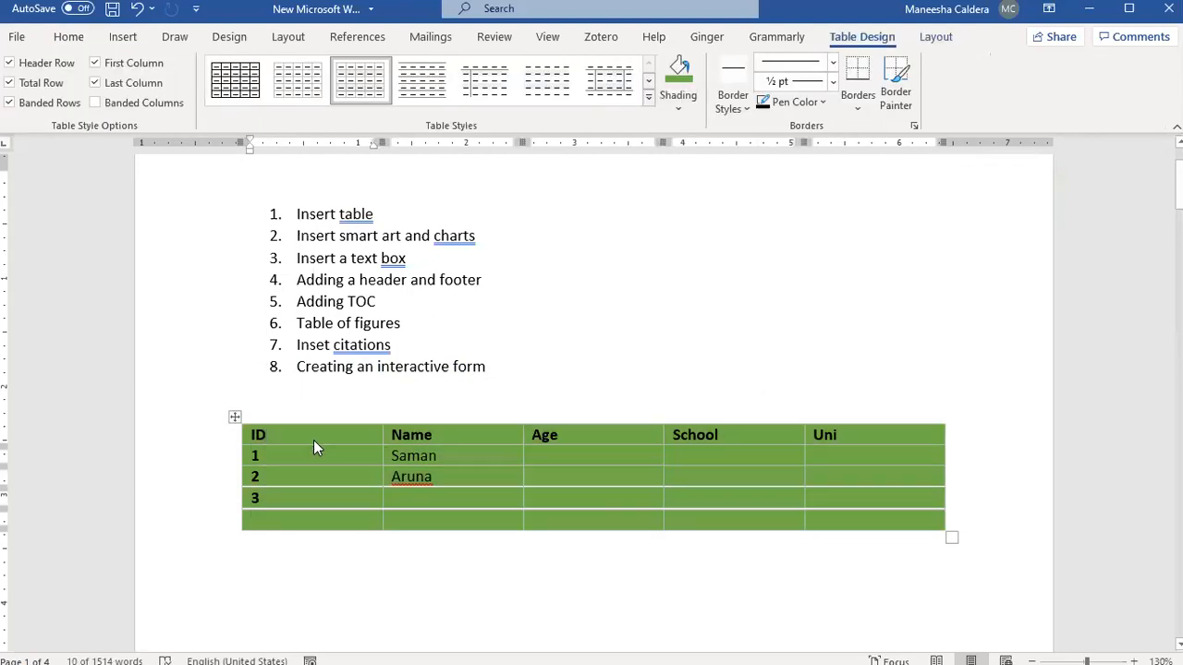
left_click(677, 109)
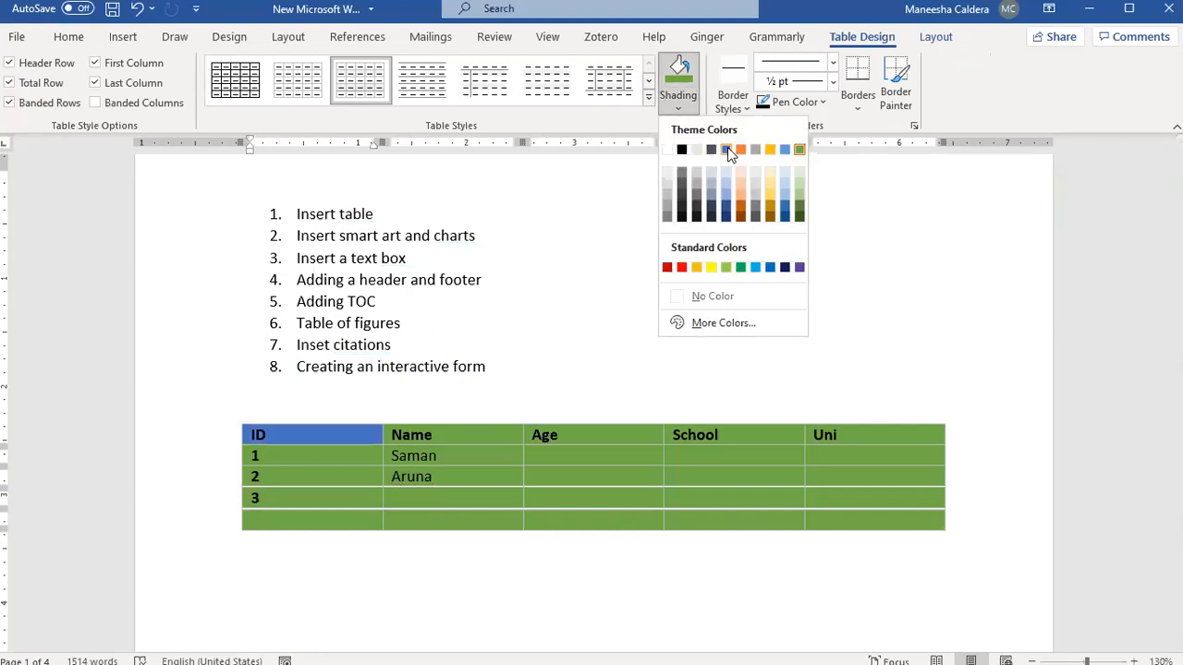
left_click(547, 456)
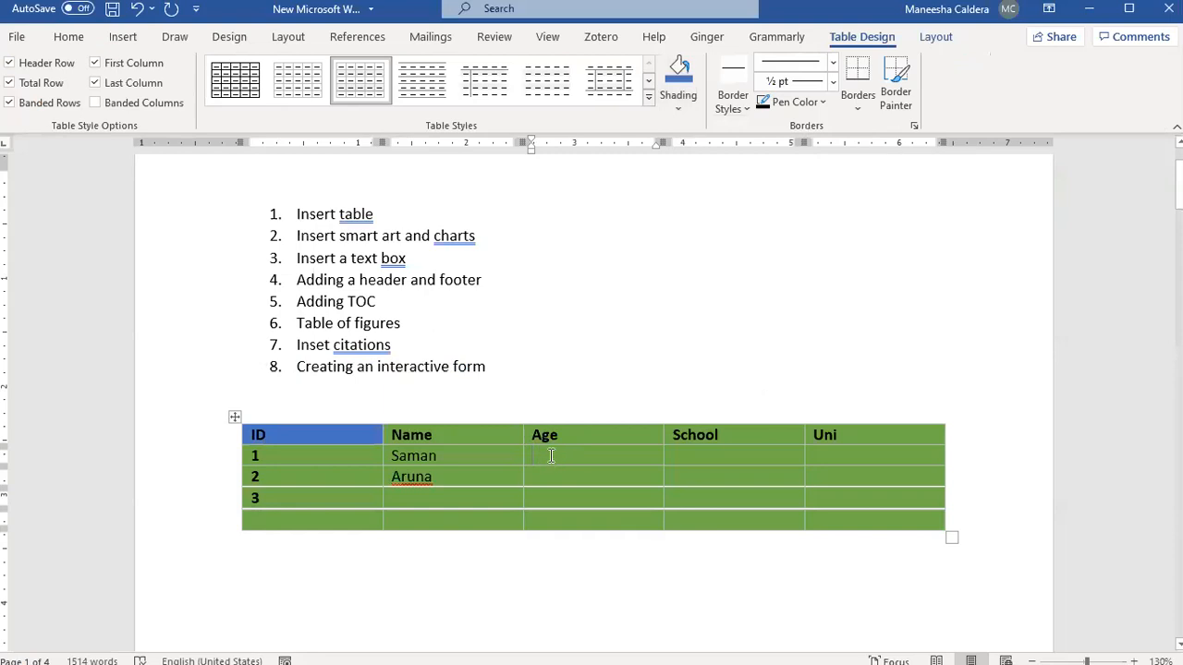
left_click(682, 109)
left_click(771, 149)
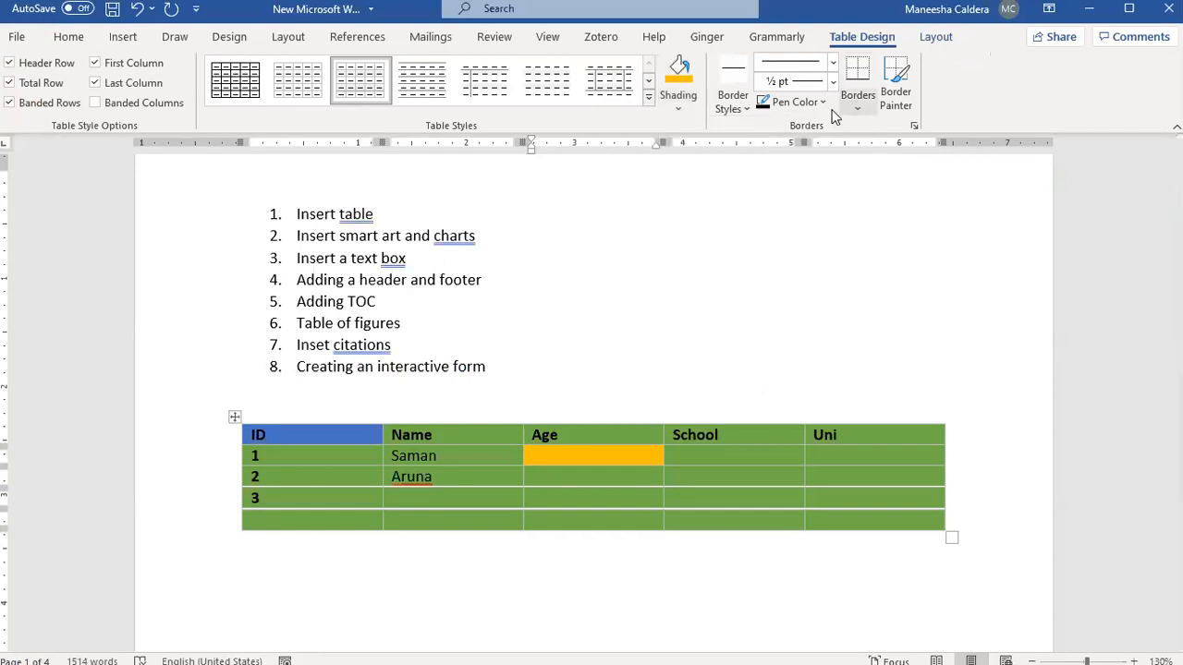
Choose the black double-line ½ pt theme border style for painting table borders.
left_click(740, 110)
left_click(720, 223)
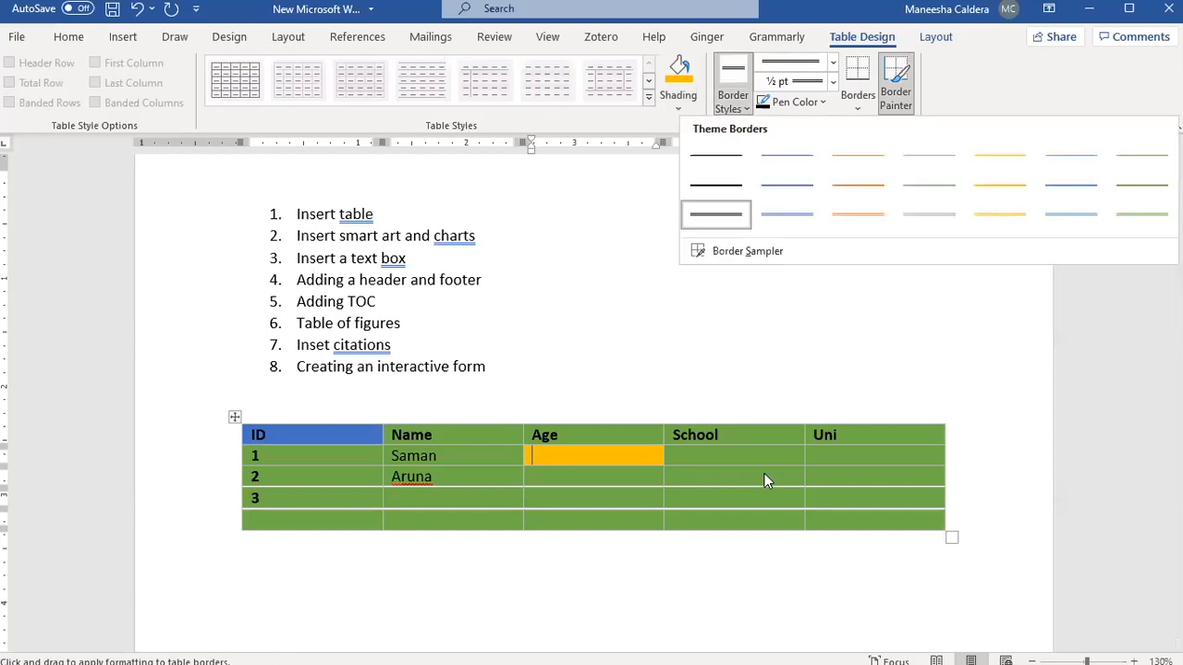
left_click(728, 221)
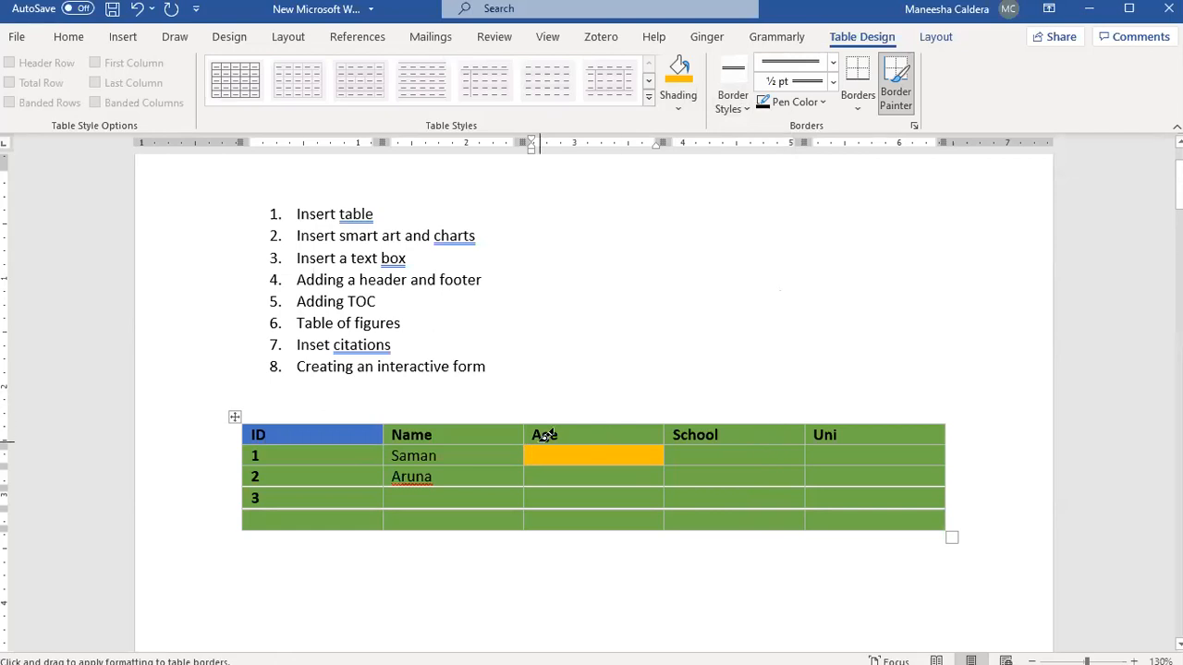
Undo all the color shading applied to the table, including the orange Name cell.
key("ctrl+z")
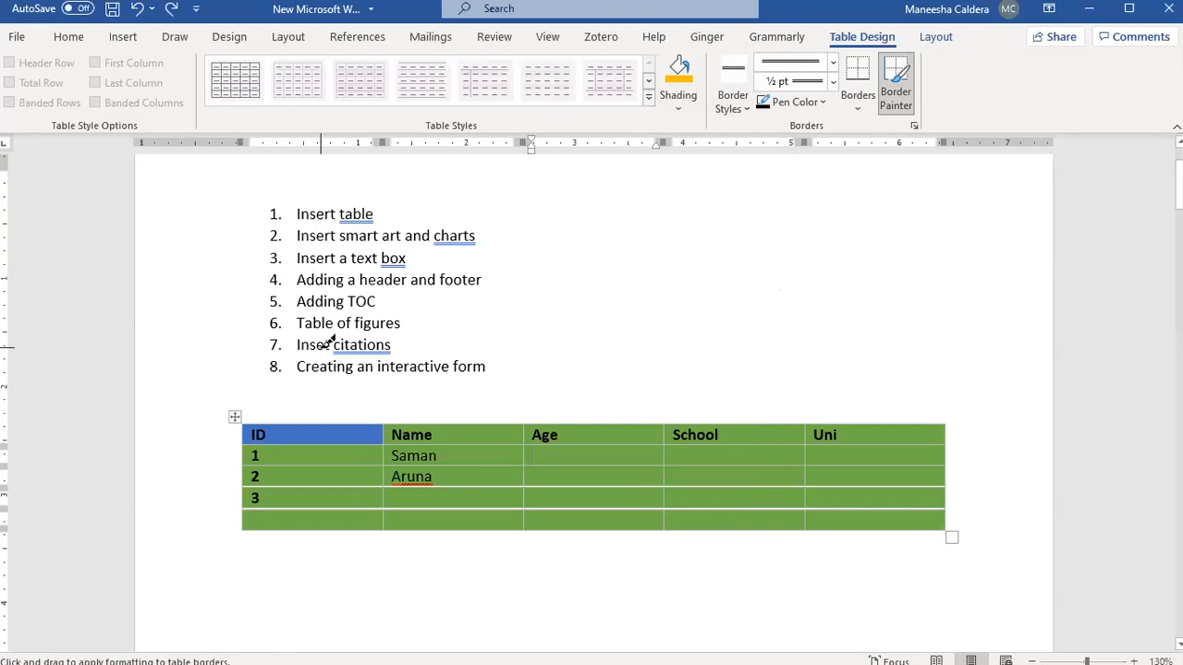
key("ctrl+z")
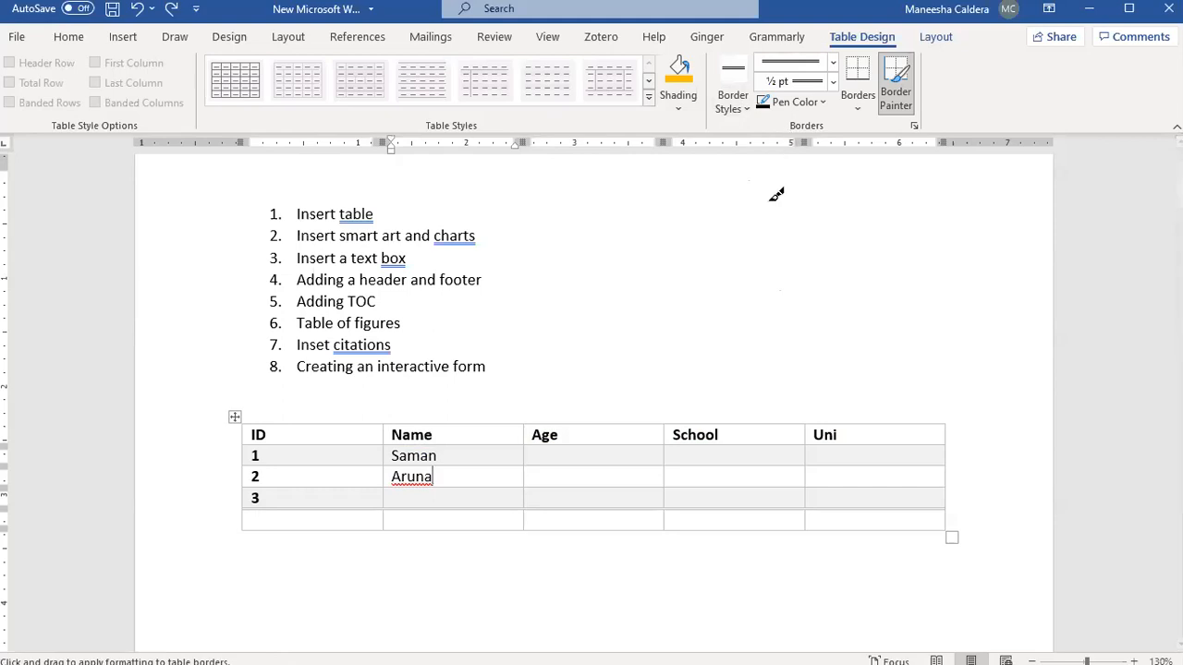
Paint the ½ pt double-line border around all four sides of the School cell in the ID 2 row.
left_click(727, 485)
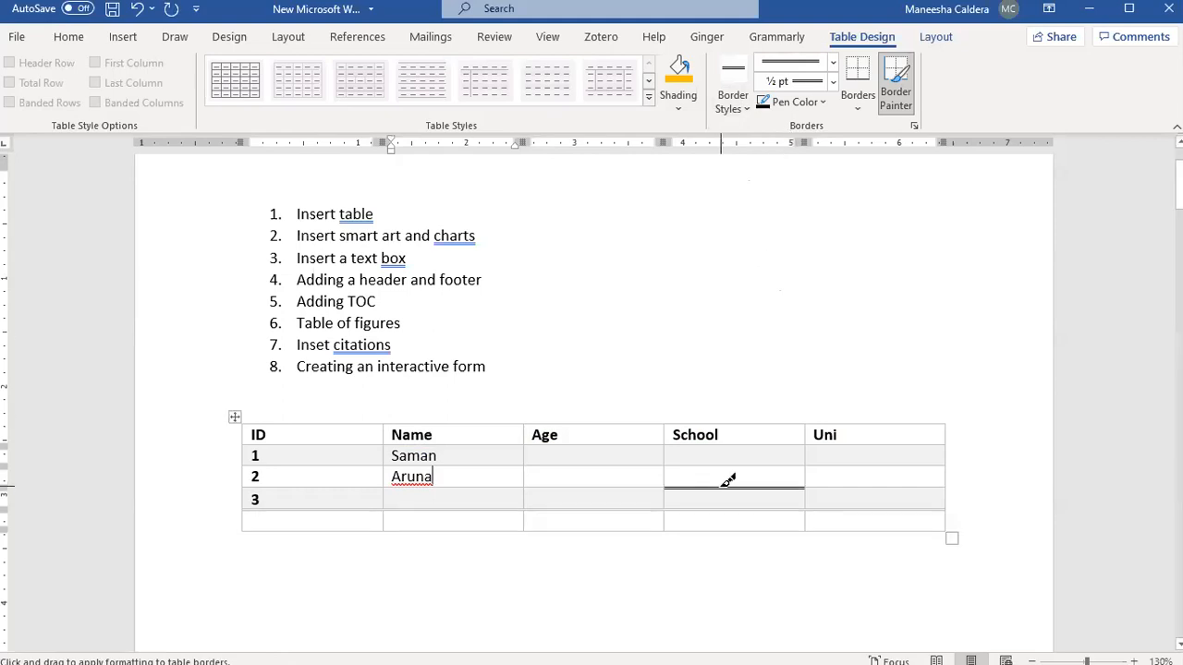
left_click(739, 111)
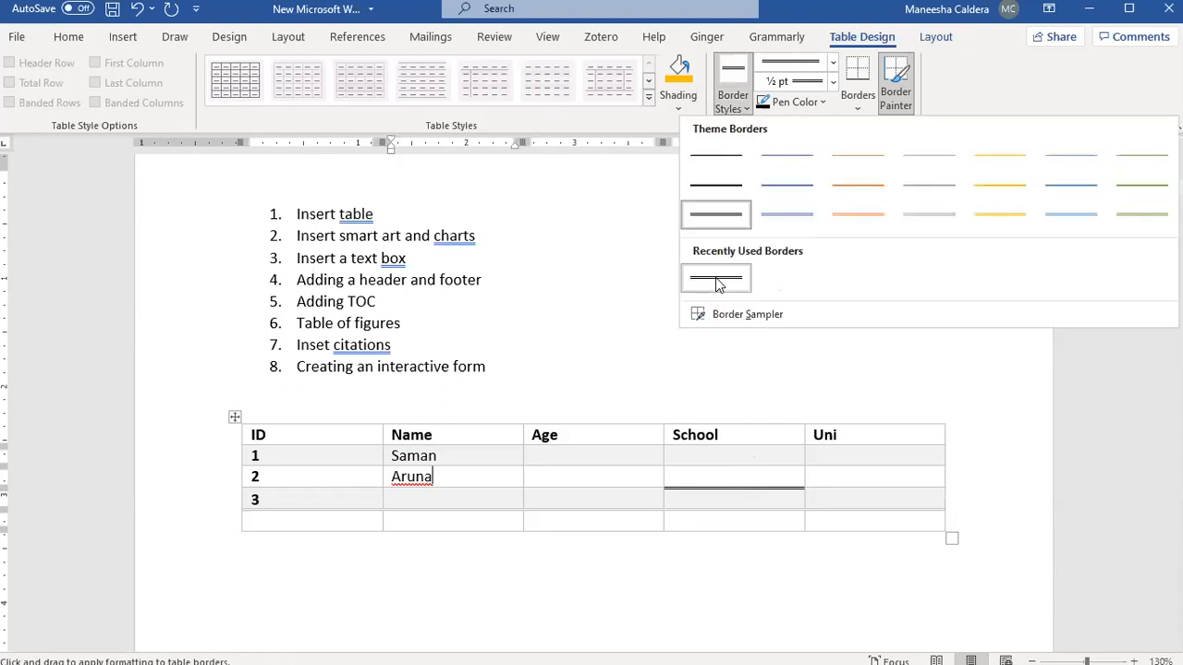
left_click(718, 280)
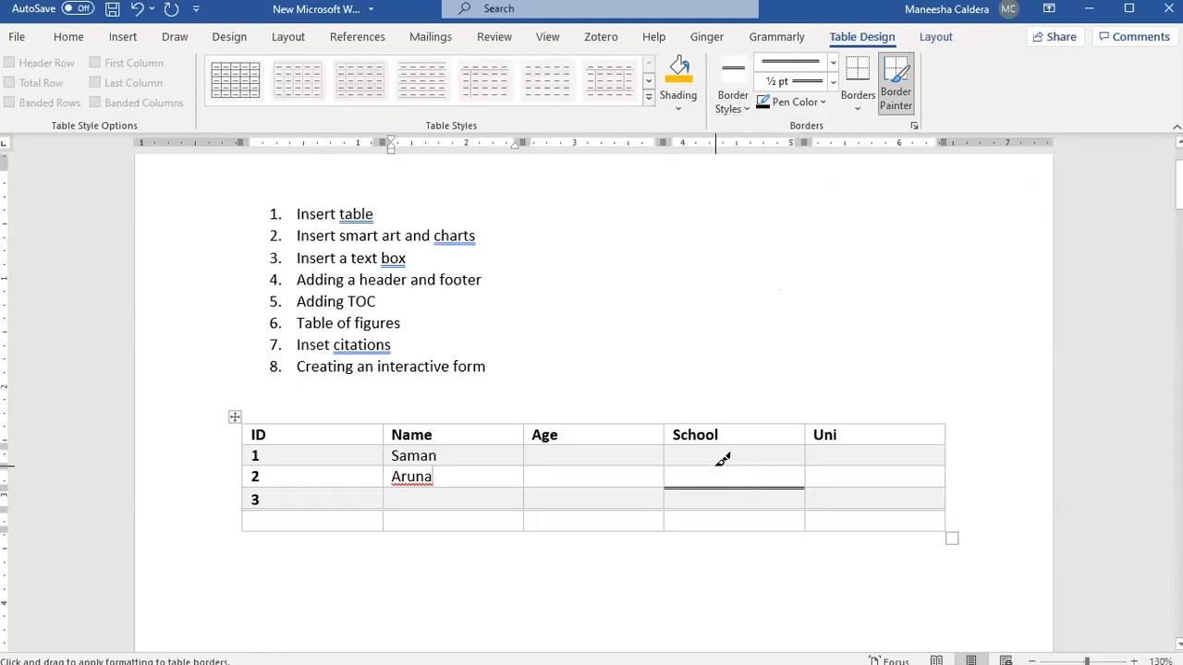
left_click(719, 466)
left_click(666, 476)
left_click(805, 475)
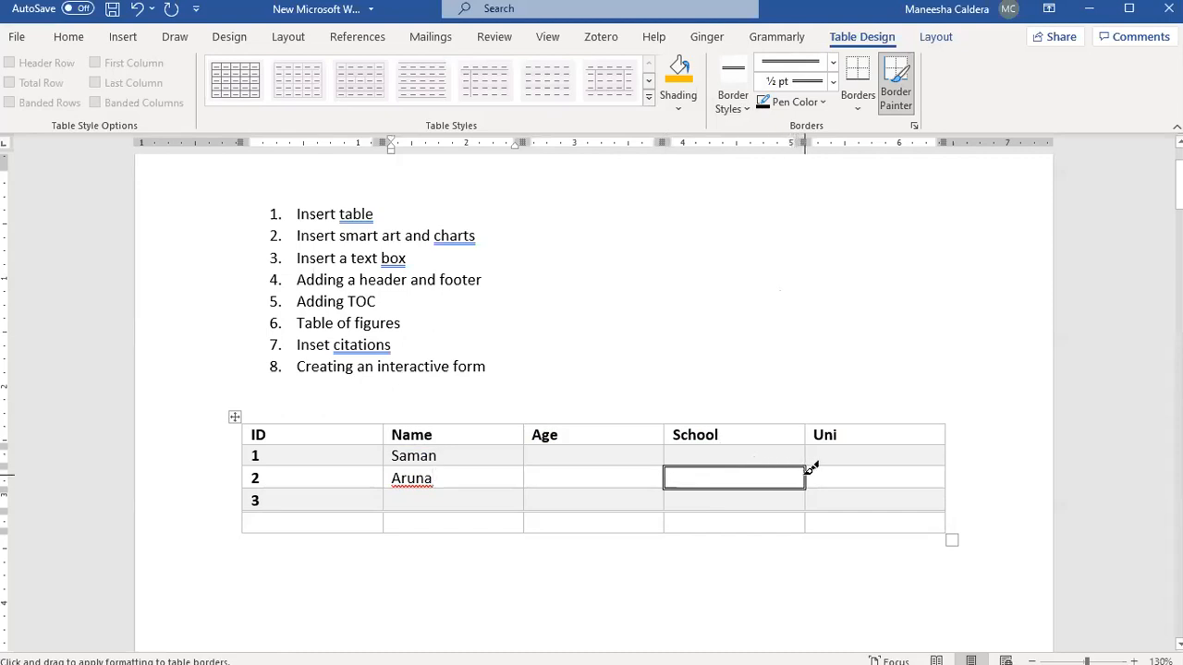
Paint the same double-line border around the remaining sides of the Uni cell in the ID 2 row.
left_click(901, 487)
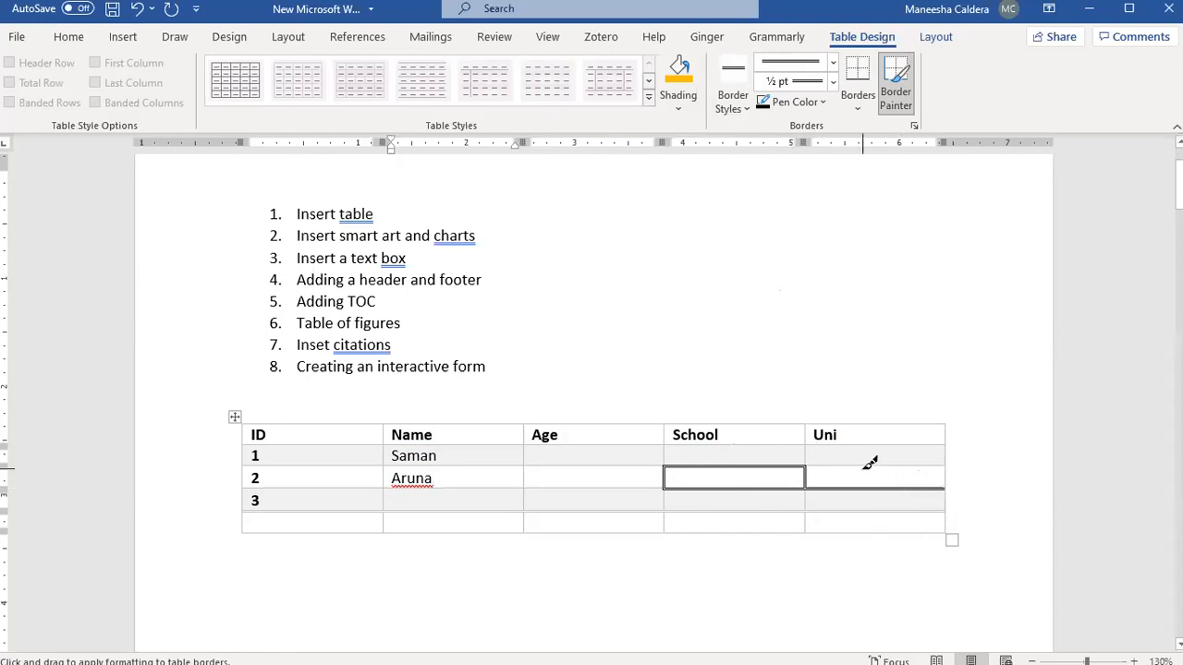
left_click(870, 466)
left_click(946, 477)
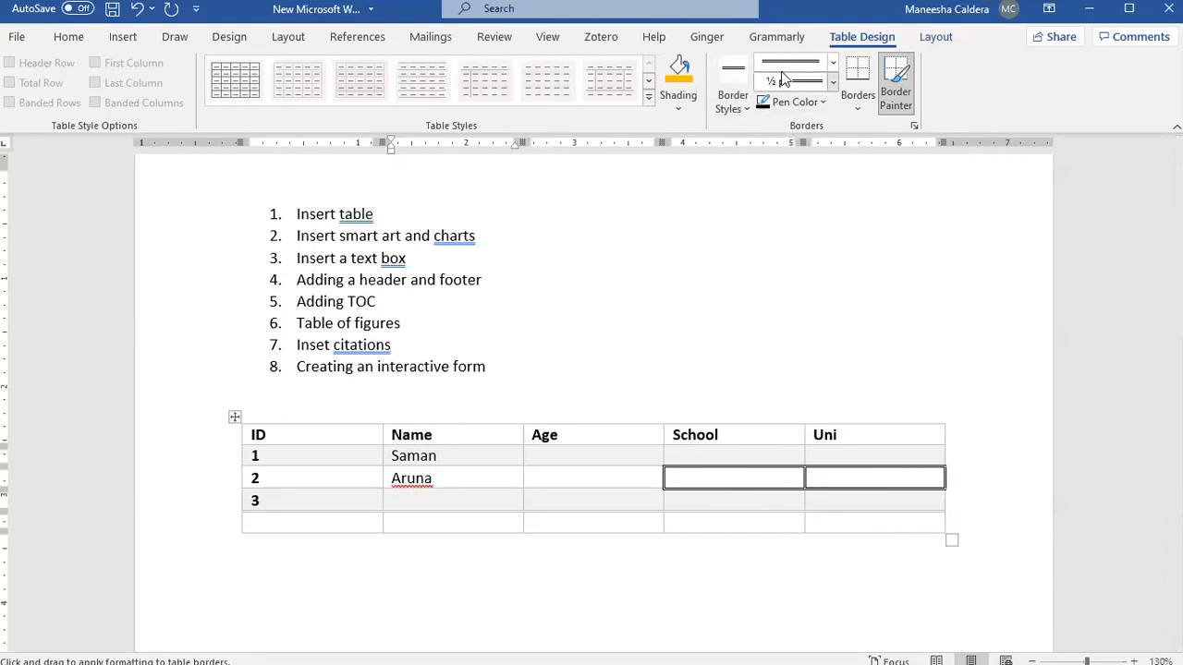
left_click(831, 82)
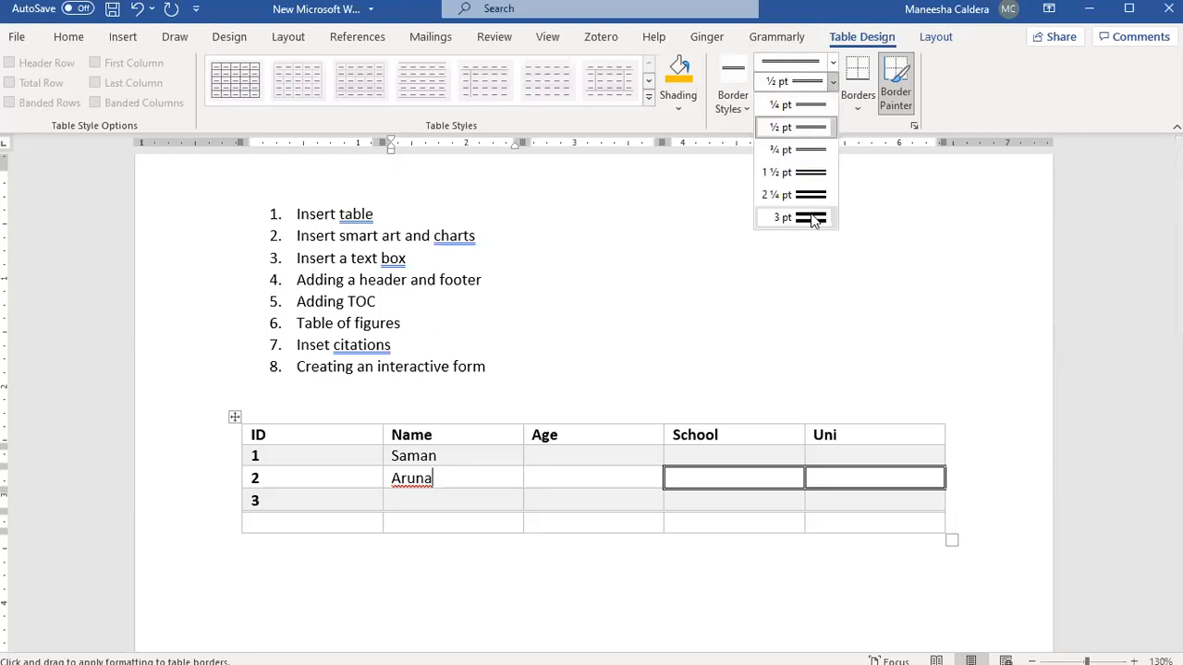
left_click(793, 219)
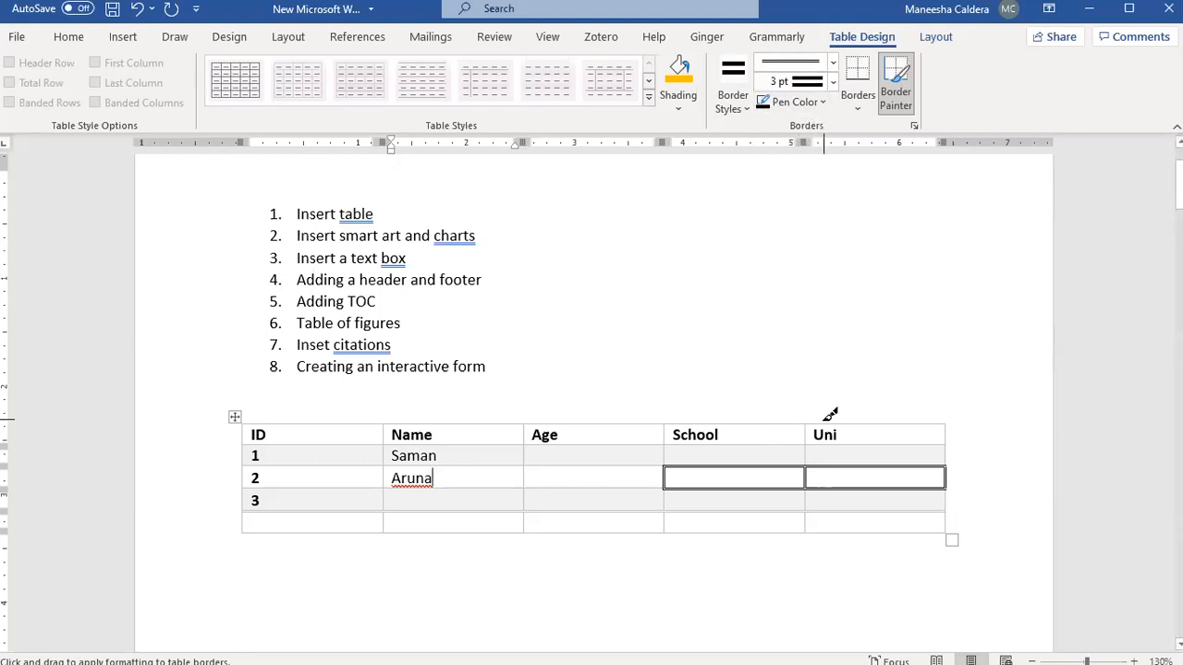
key("Escape")
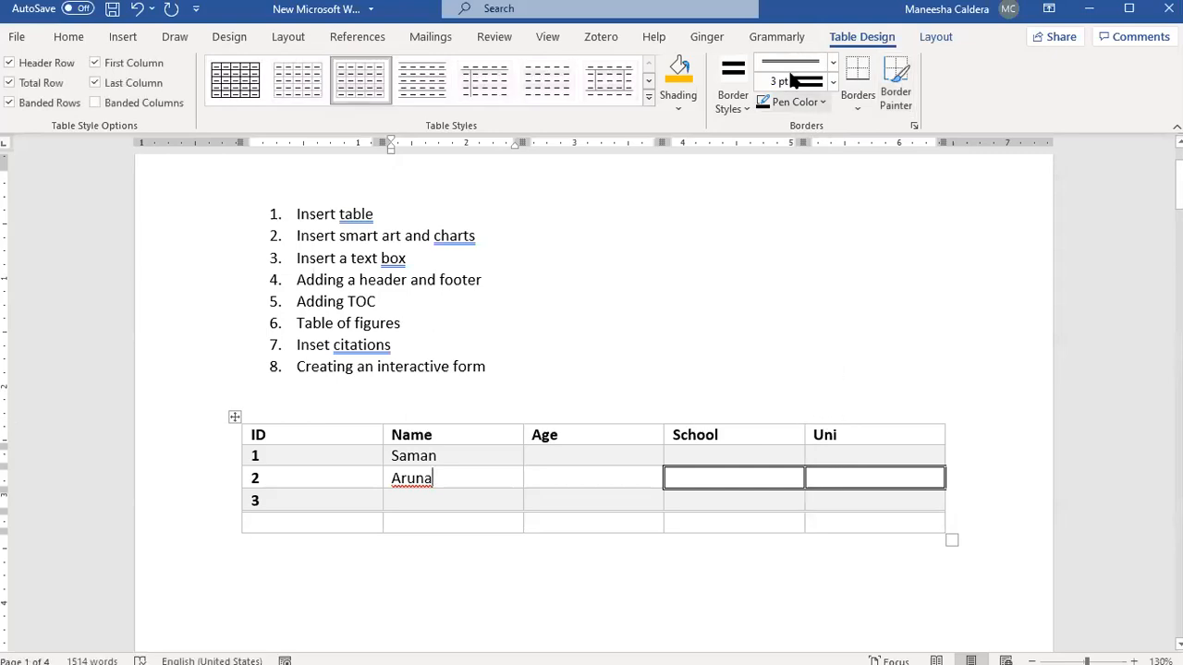
left_click(721, 277)
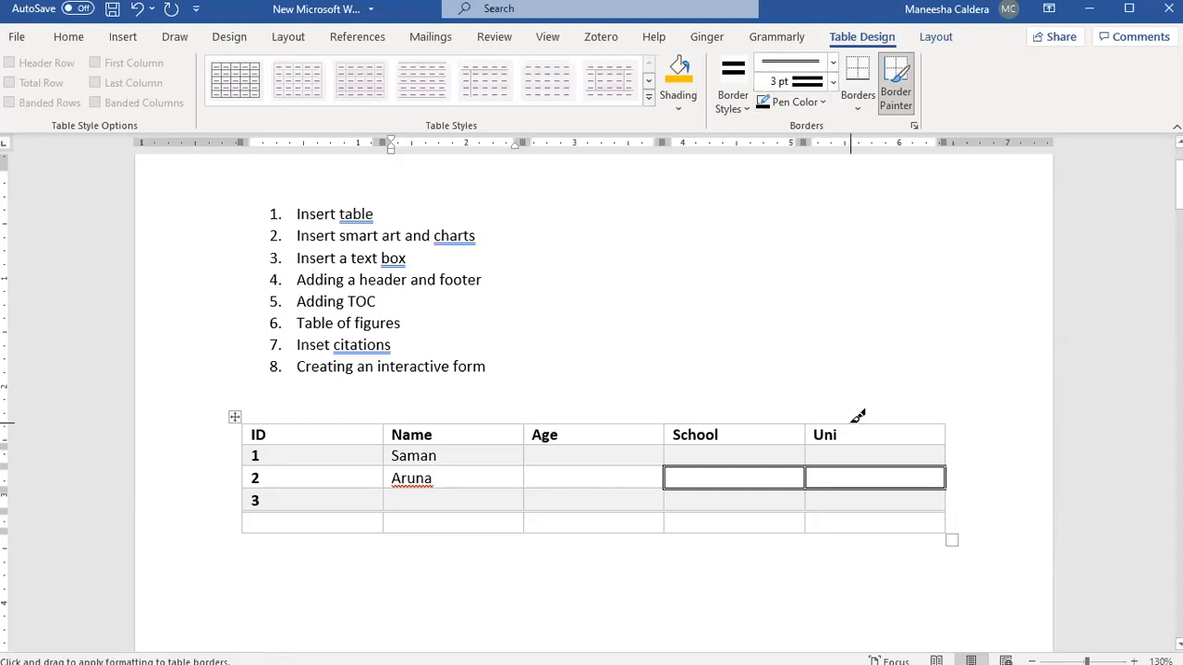
key("Escape")
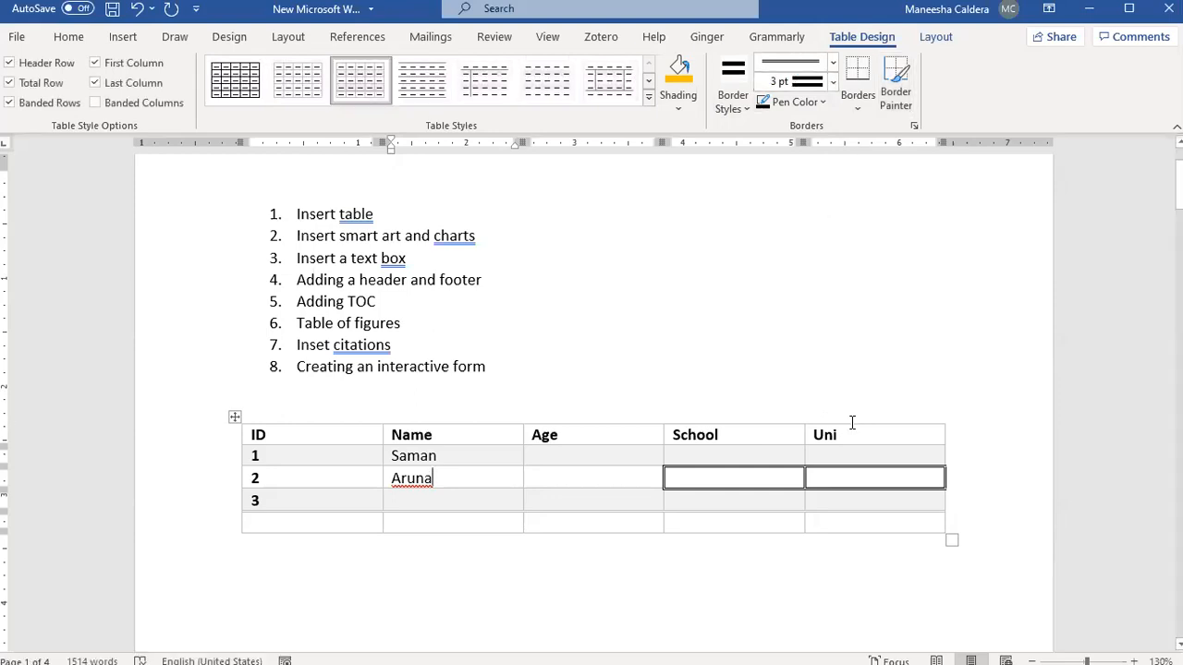
Paint the top edge of the Uni header cell with the recently used ½ pt double-line border.
left_click(732, 102)
left_click(715, 270)
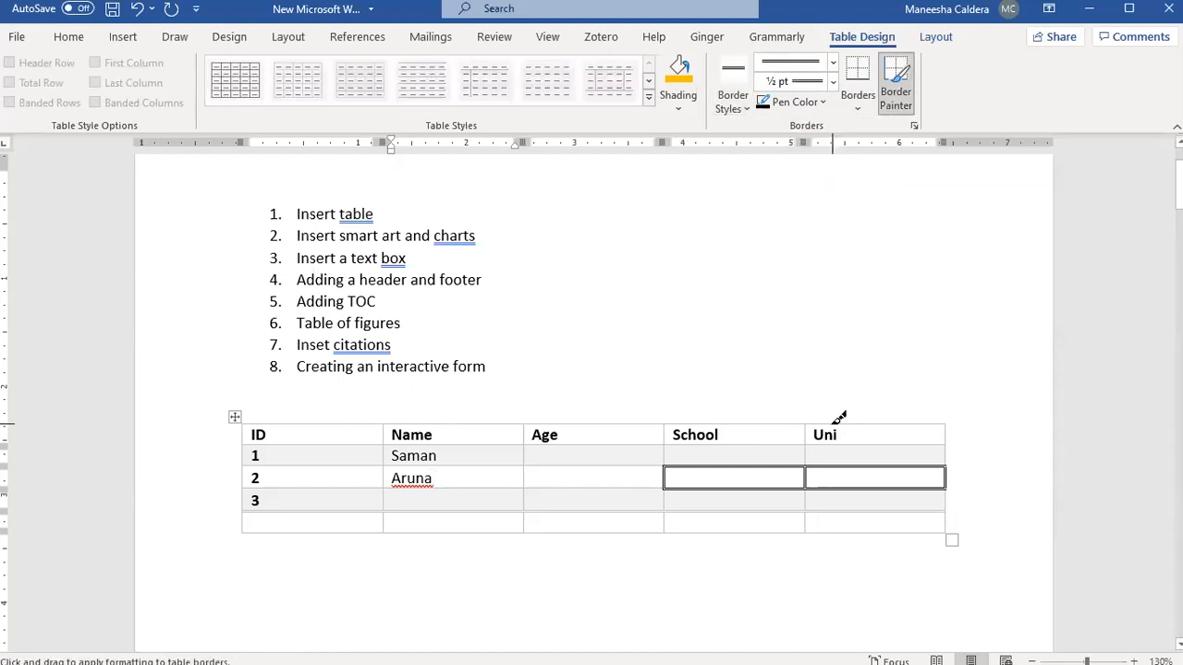
left_click(835, 423)
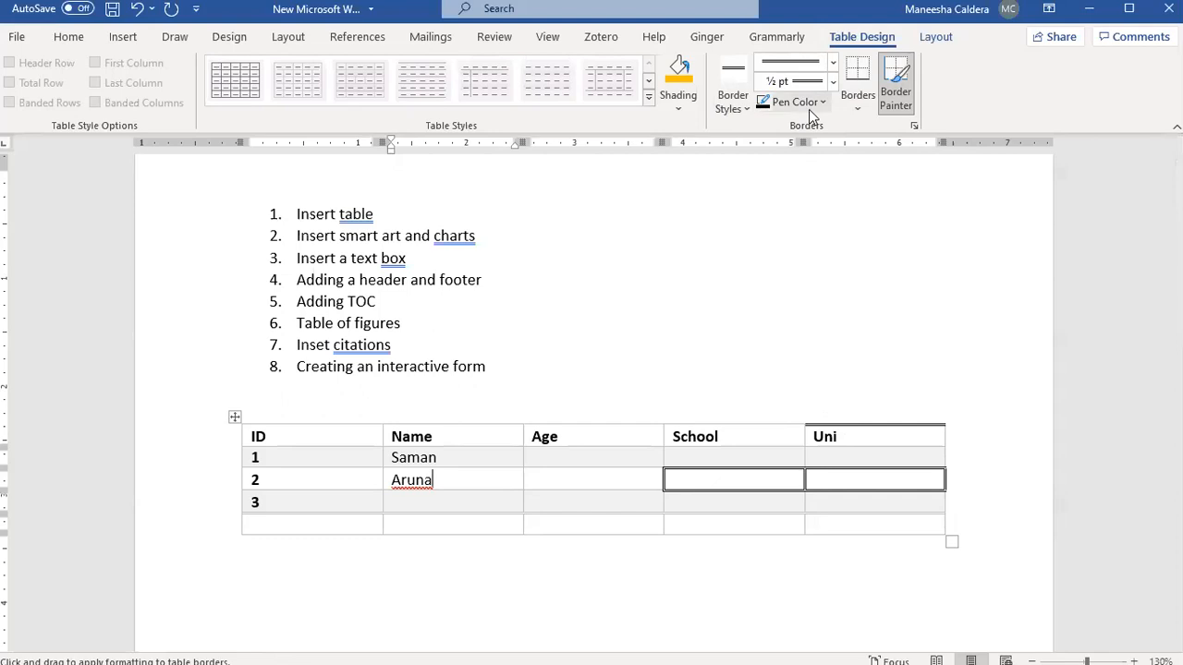
Paint 3 pt double-line borders below the Uni header cell and along the bottom of the Uni column.
left_click(831, 85)
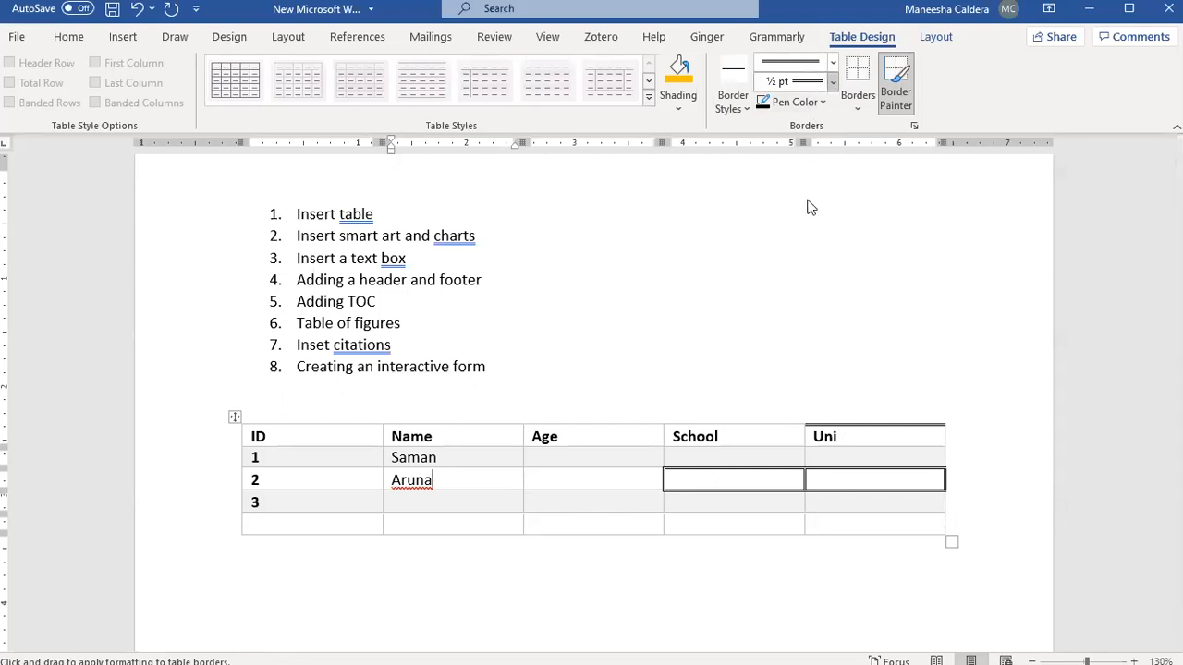
left_click(800, 219)
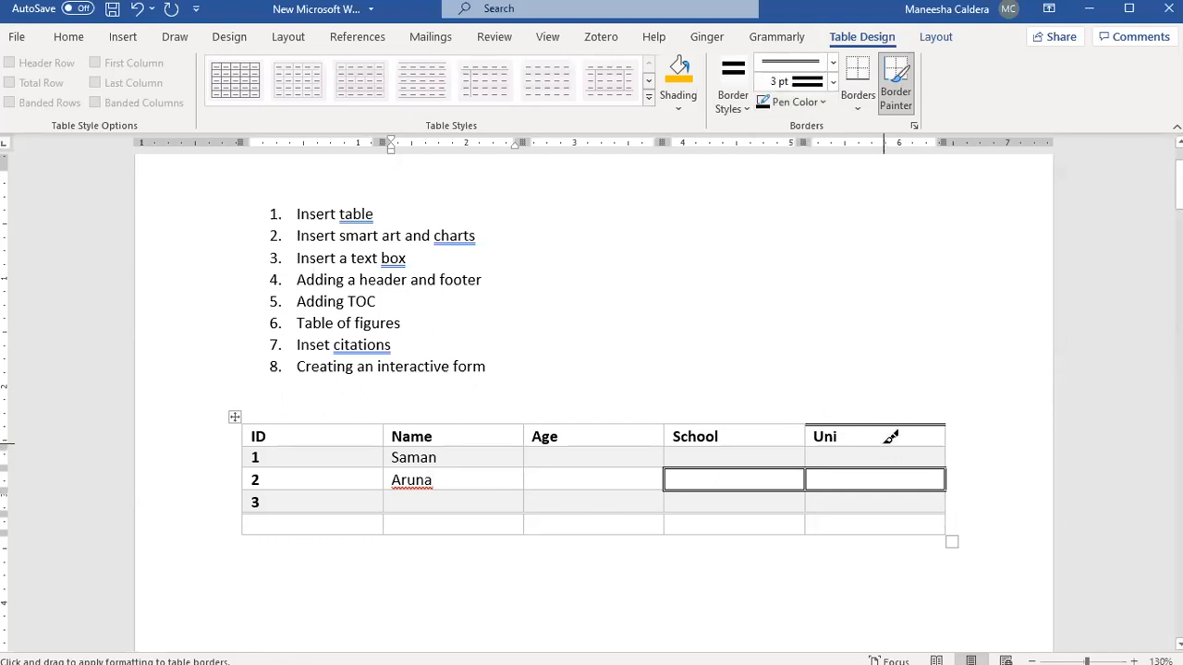
left_click(893, 435)
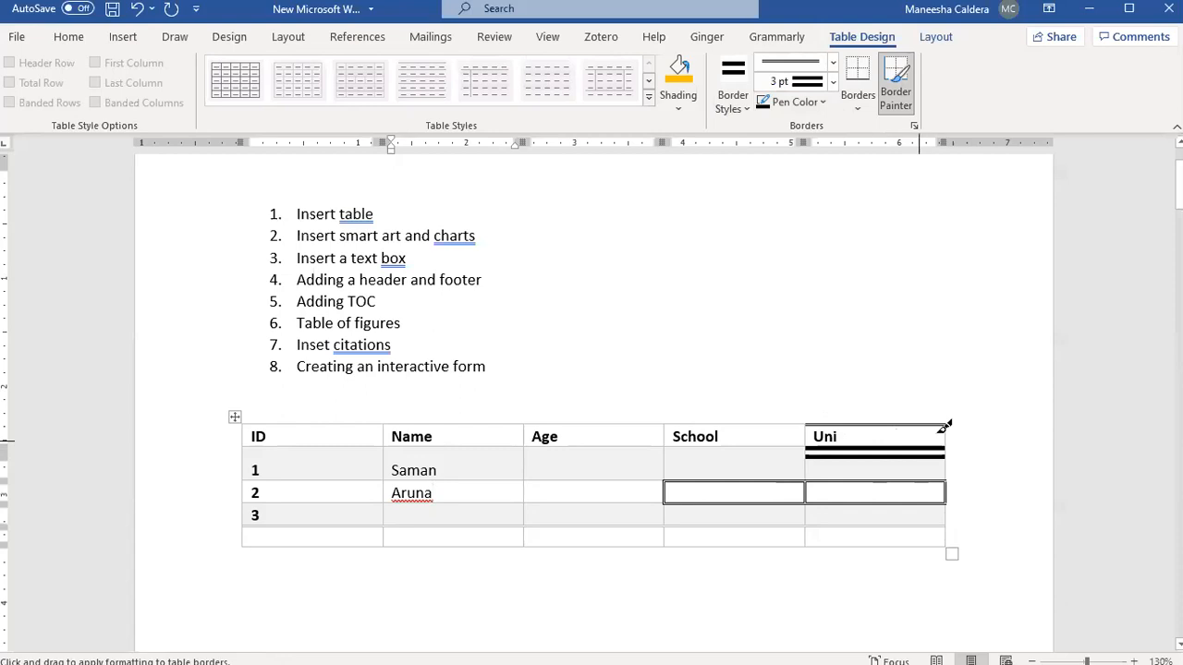
left_click(898, 545)
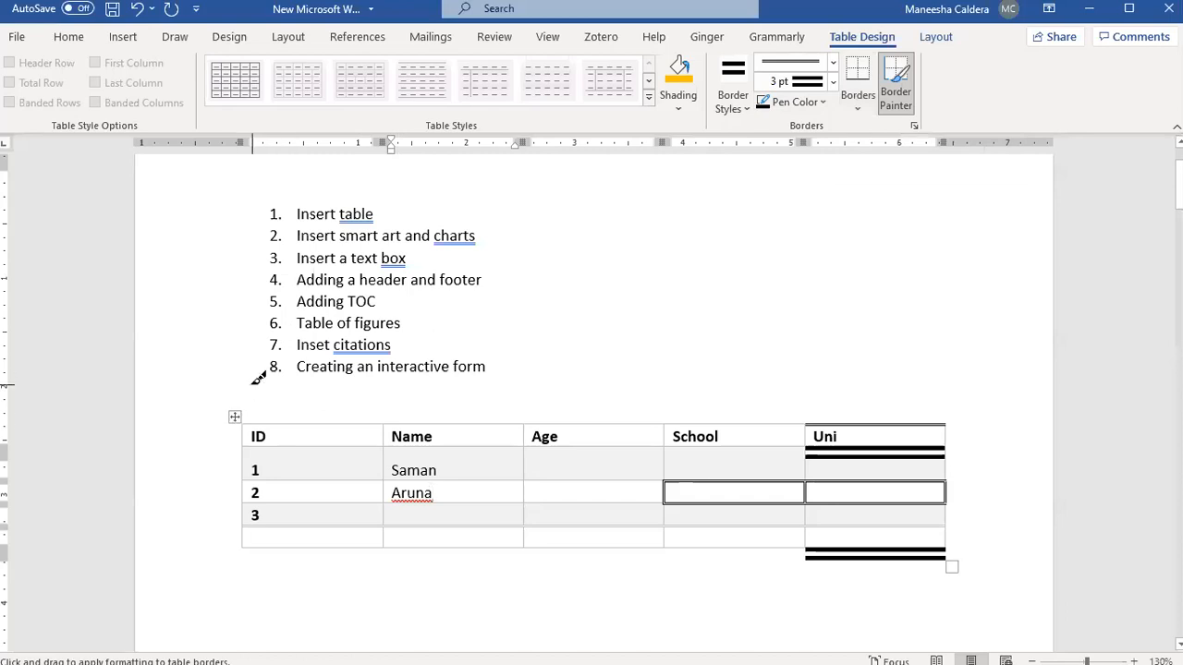
key("Escape")
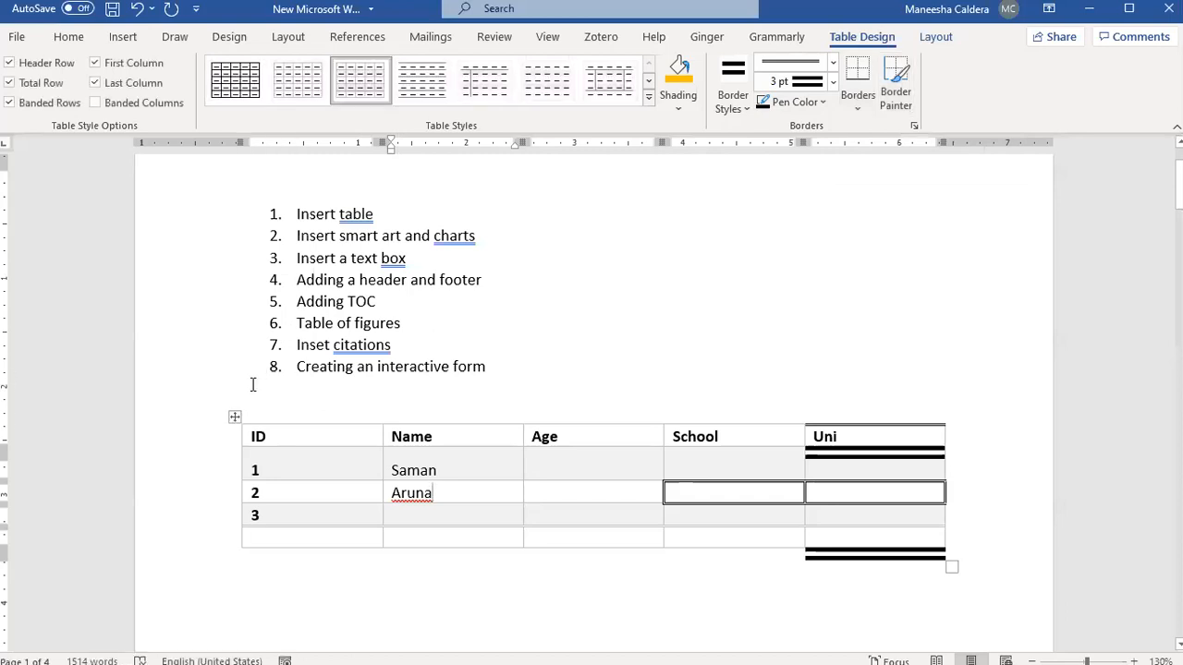
Remove all borders from the ID, Name and Age cells in the table's last two rows.
left_click(858, 109)
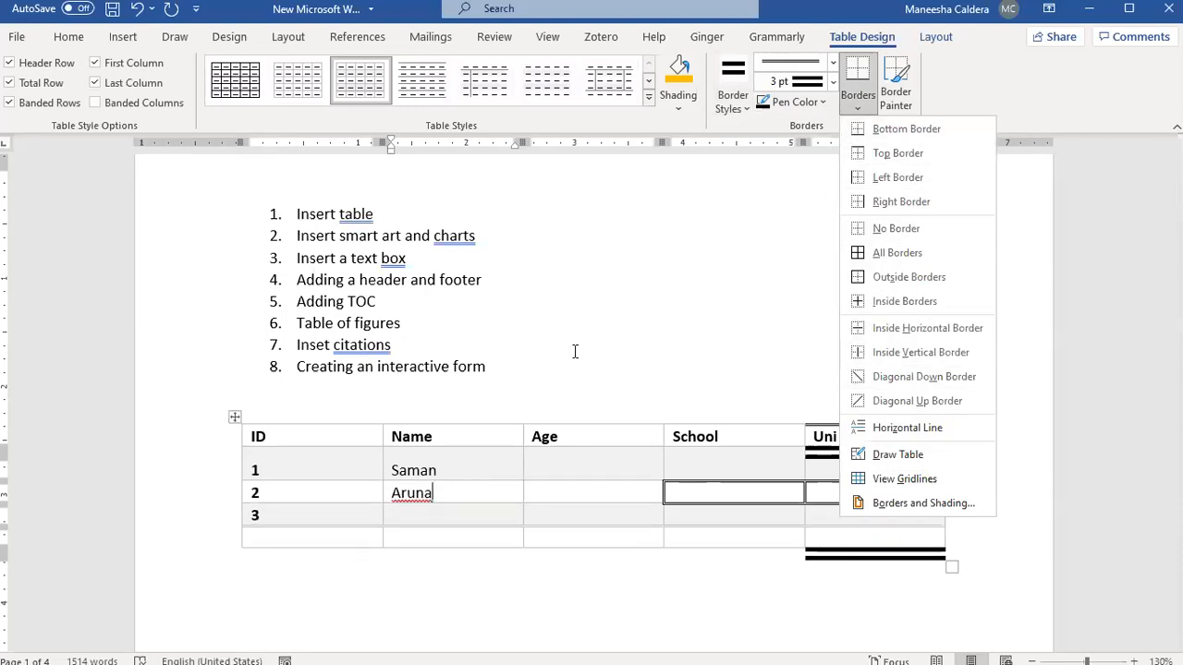
left_click(567, 541)
left_click_drag(567, 541, 315, 521)
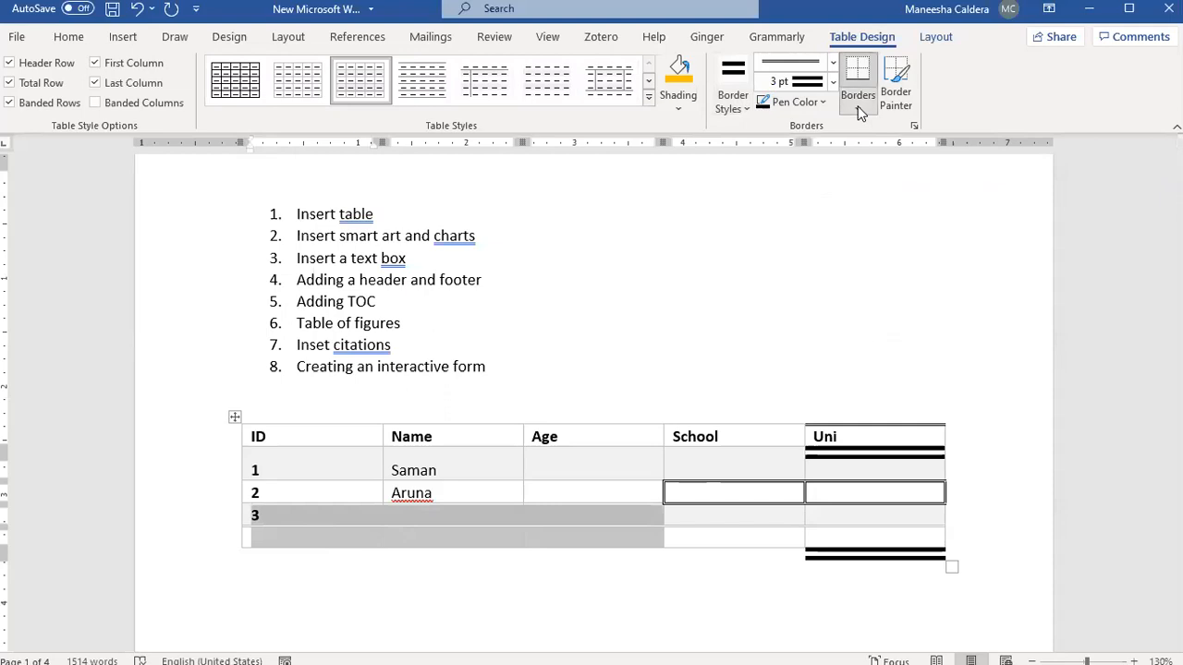
left_click(909, 227)
left_click(576, 644)
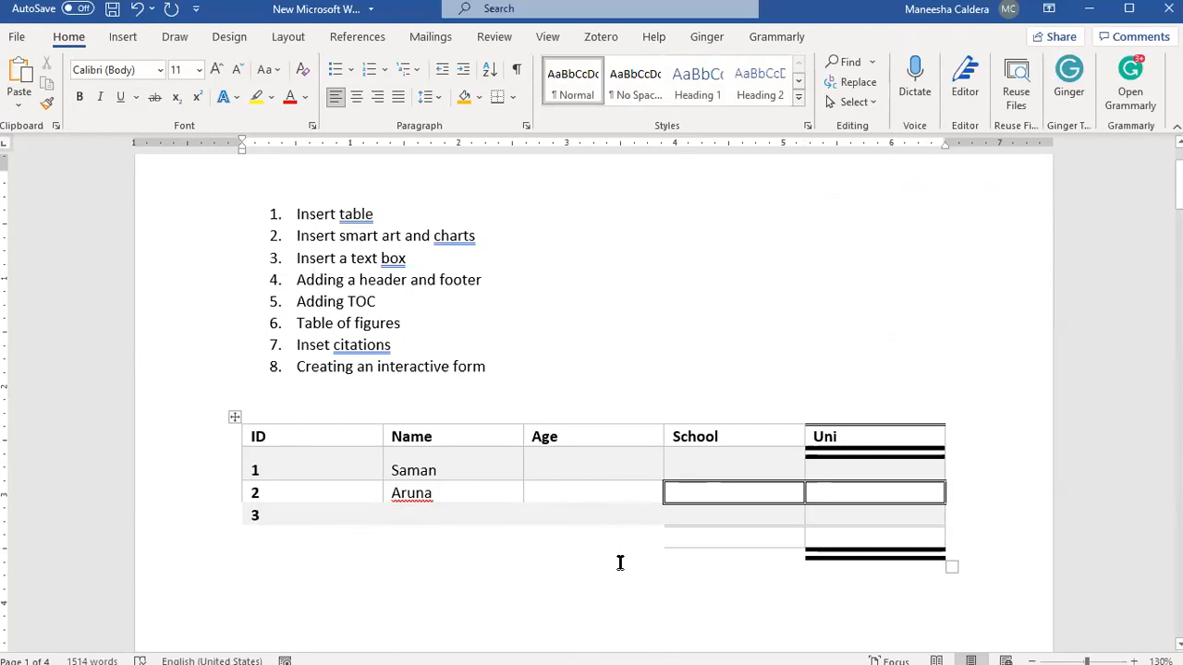
Examine the border options available for the borderless cells in the last two rows.
left_click_drag(616, 541, 303, 506)
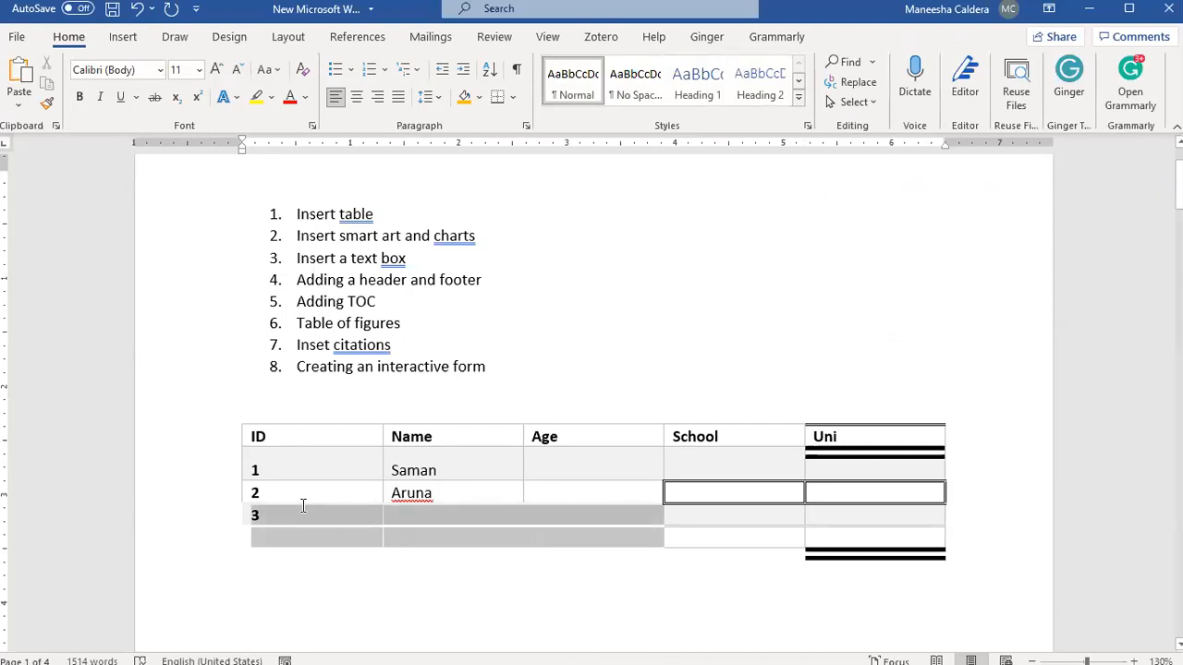
left_click(866, 108)
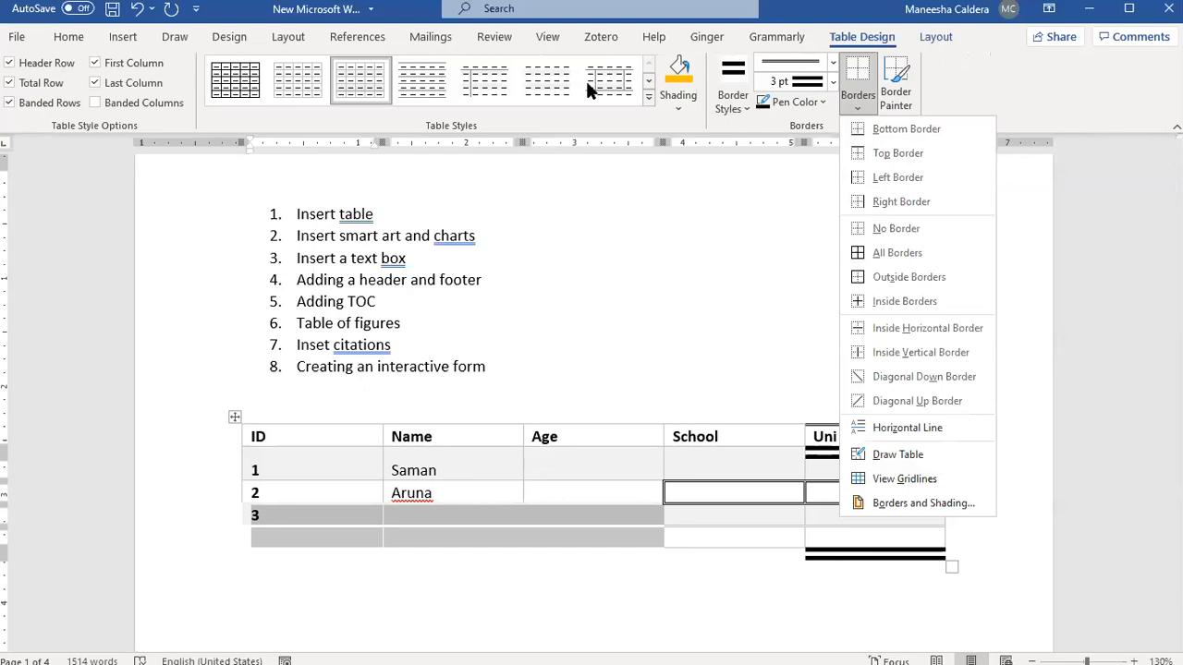
key("Escape")
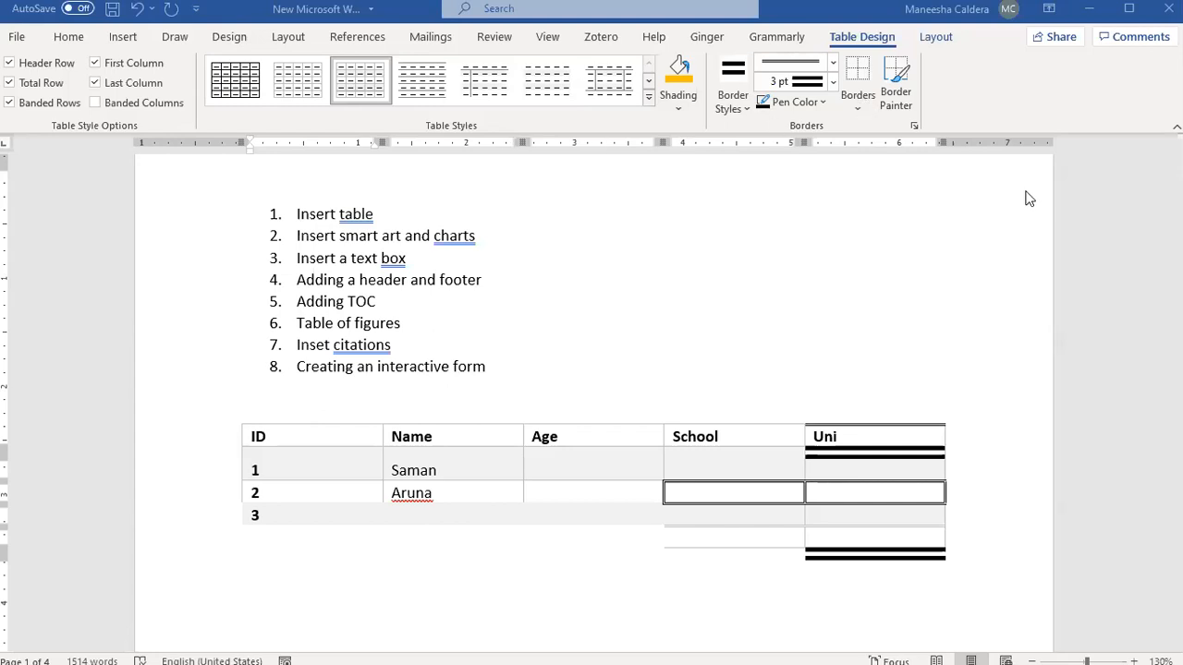
Draw a vertical 3 pt double line through the Age cells of rows 1 and 2 with the Draw Table tool.
left_click(844, 390)
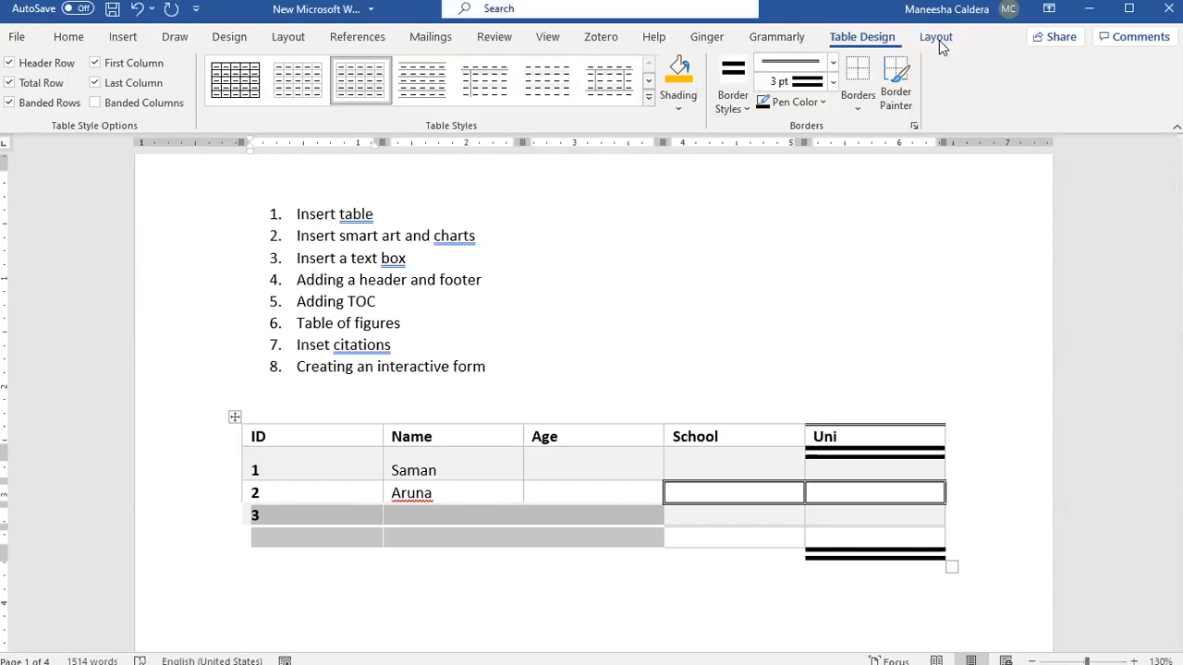
left_click(935, 36)
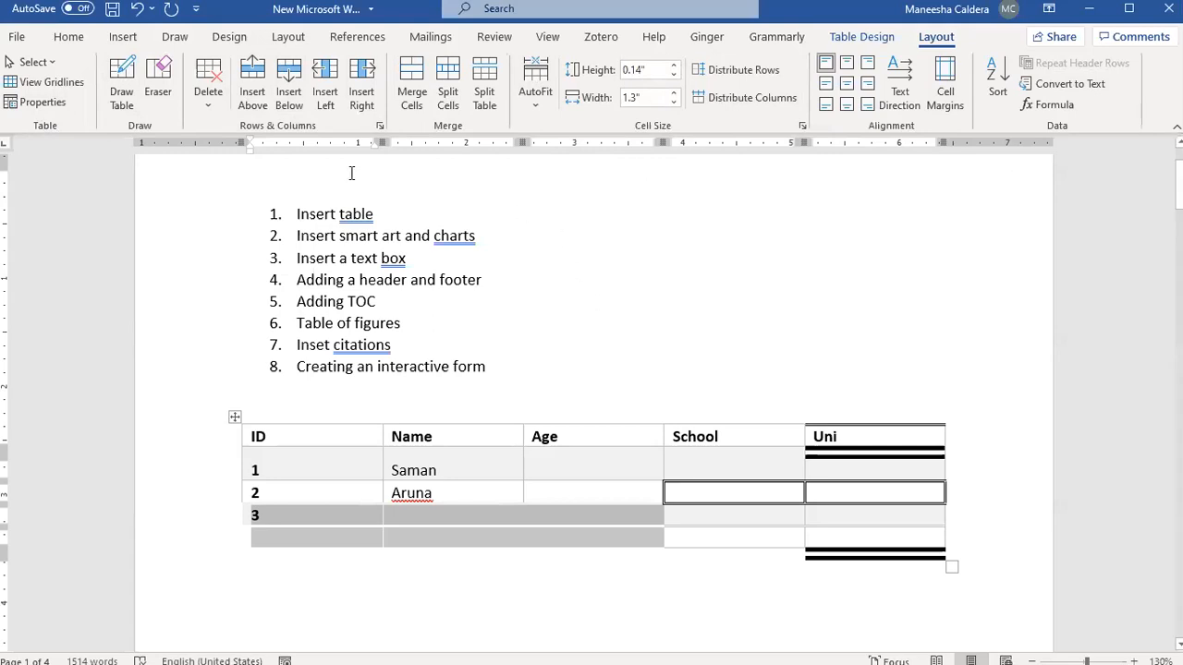
left_click(124, 89)
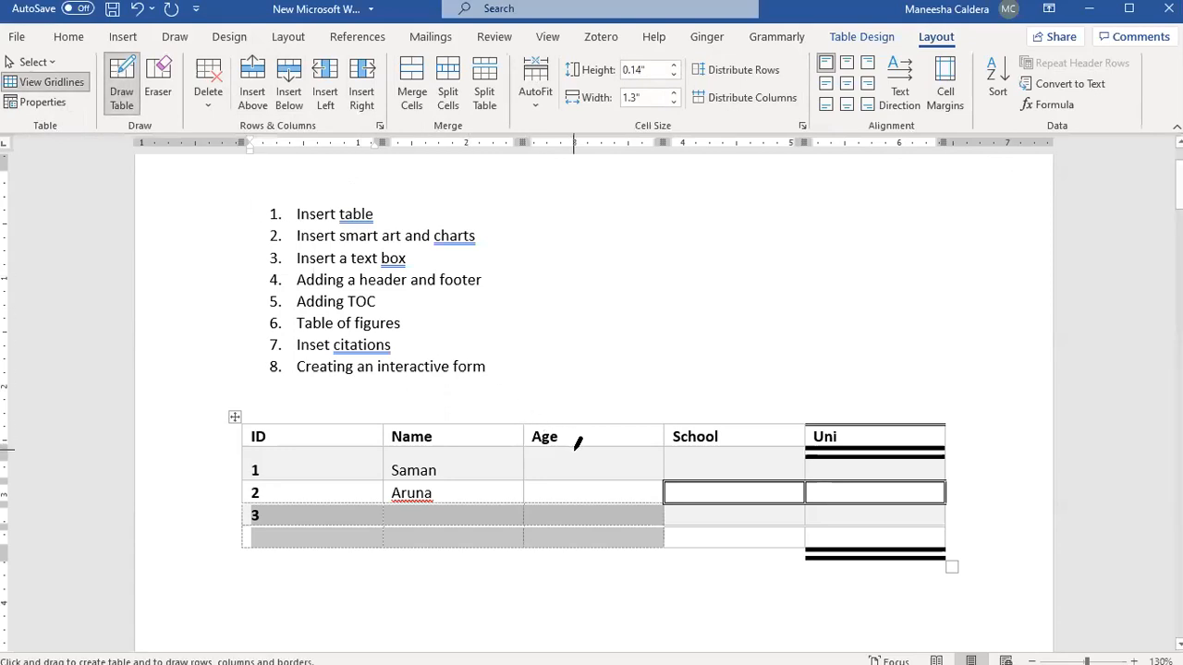
left_click_drag(584, 450, 587, 482)
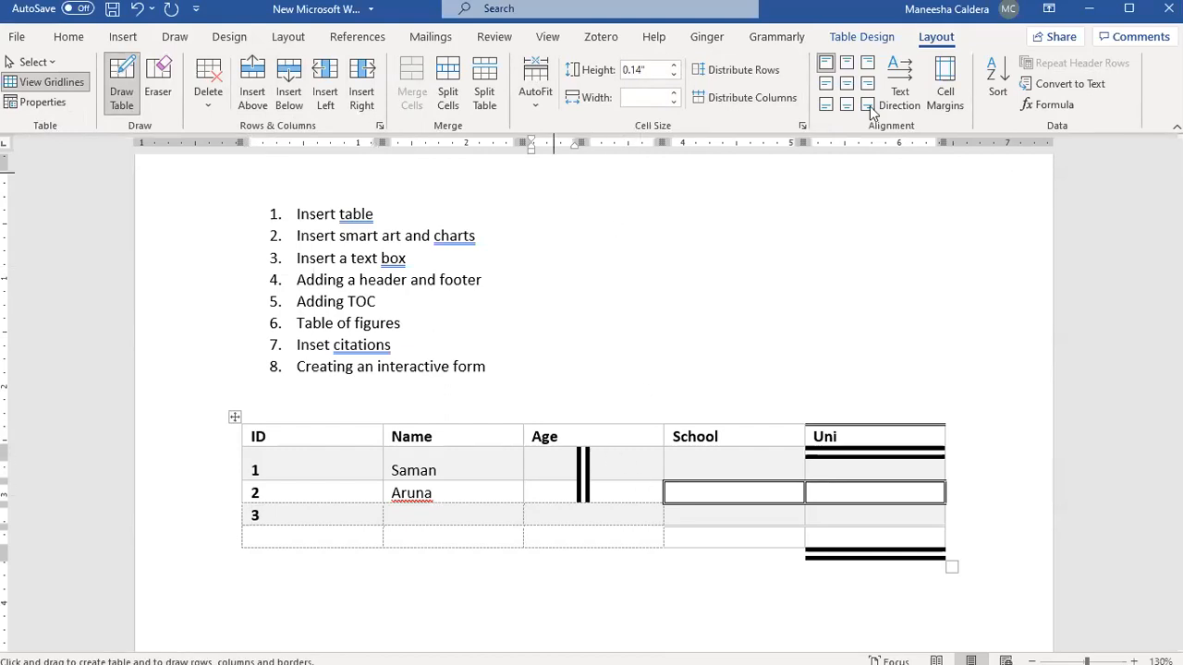
Draw vertical ½ pt single lines dividing the Name, ID and Age cells in the table's last row.
left_click(861, 38)
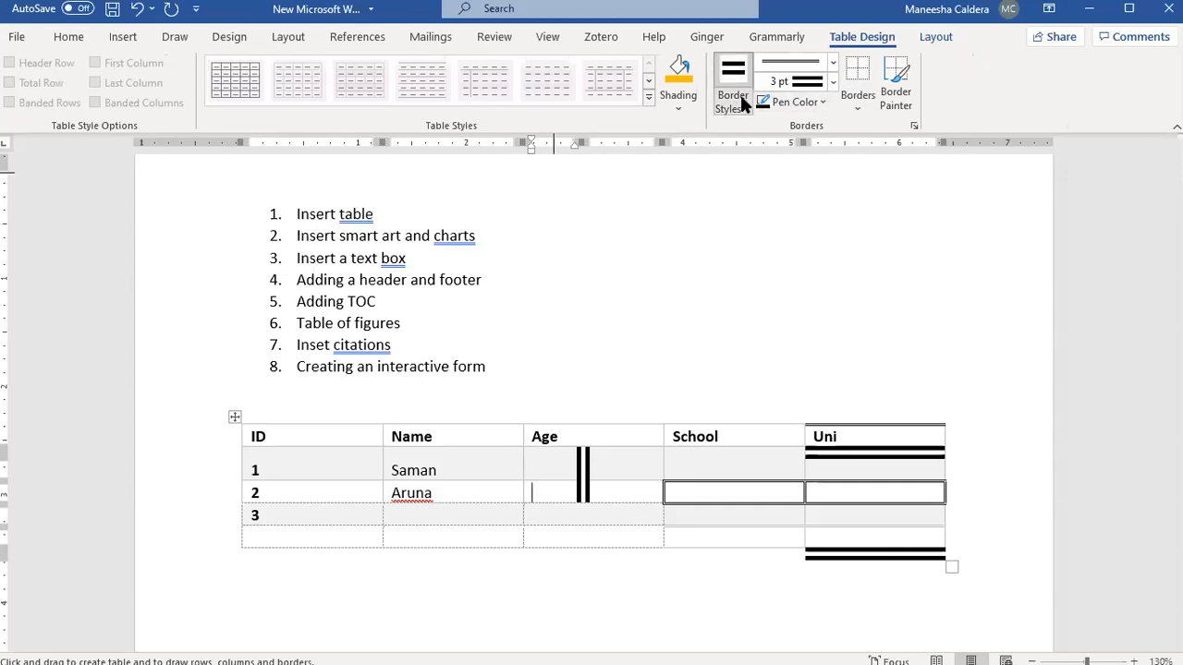
left_click(733, 145)
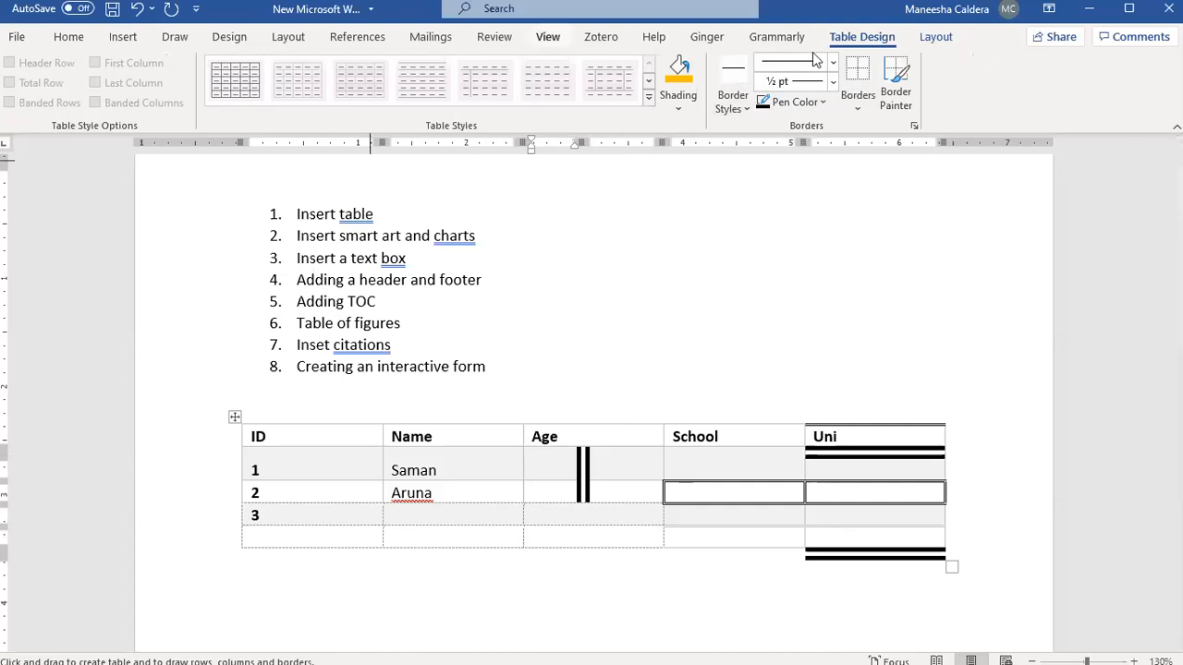
left_click(936, 37)
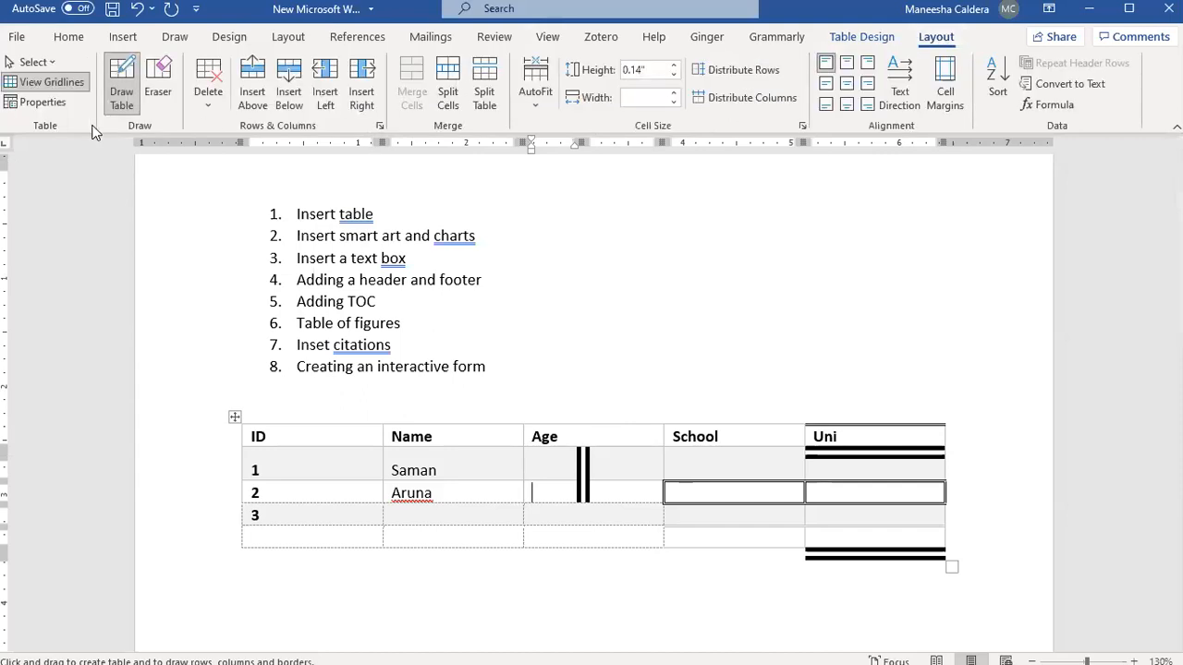
left_click(122, 96)
left_click(122, 96)
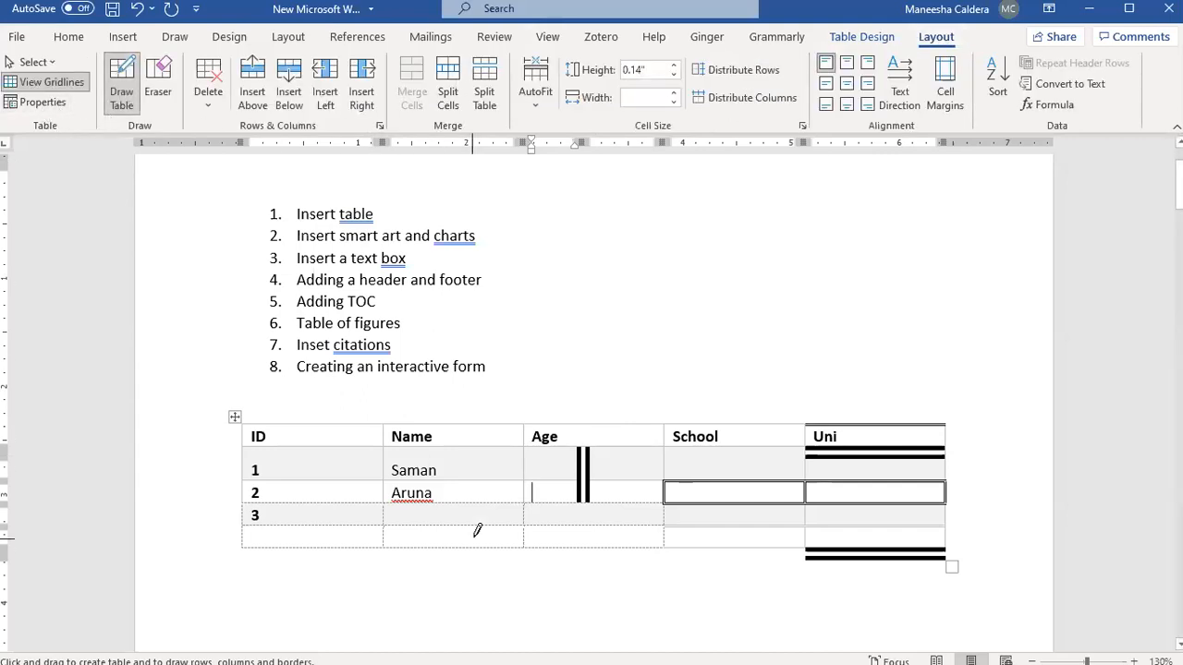
left_click_drag(464, 526, 466, 547)
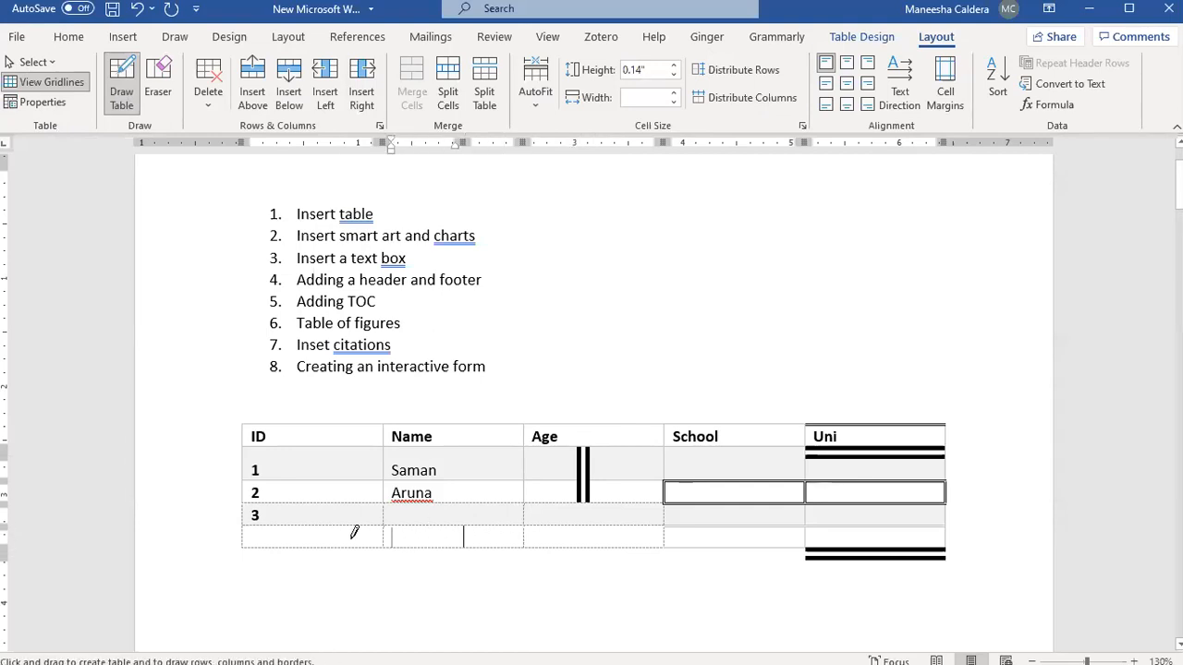
left_click_drag(321, 529, 321, 547)
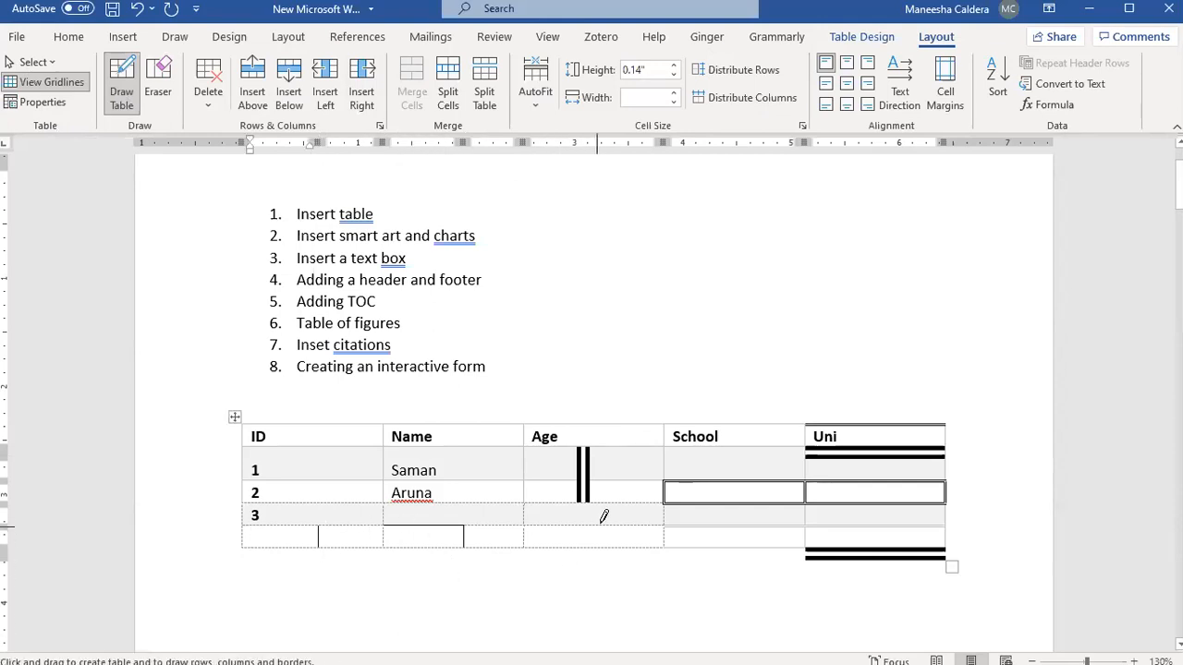
left_click_drag(607, 539, 596, 559)
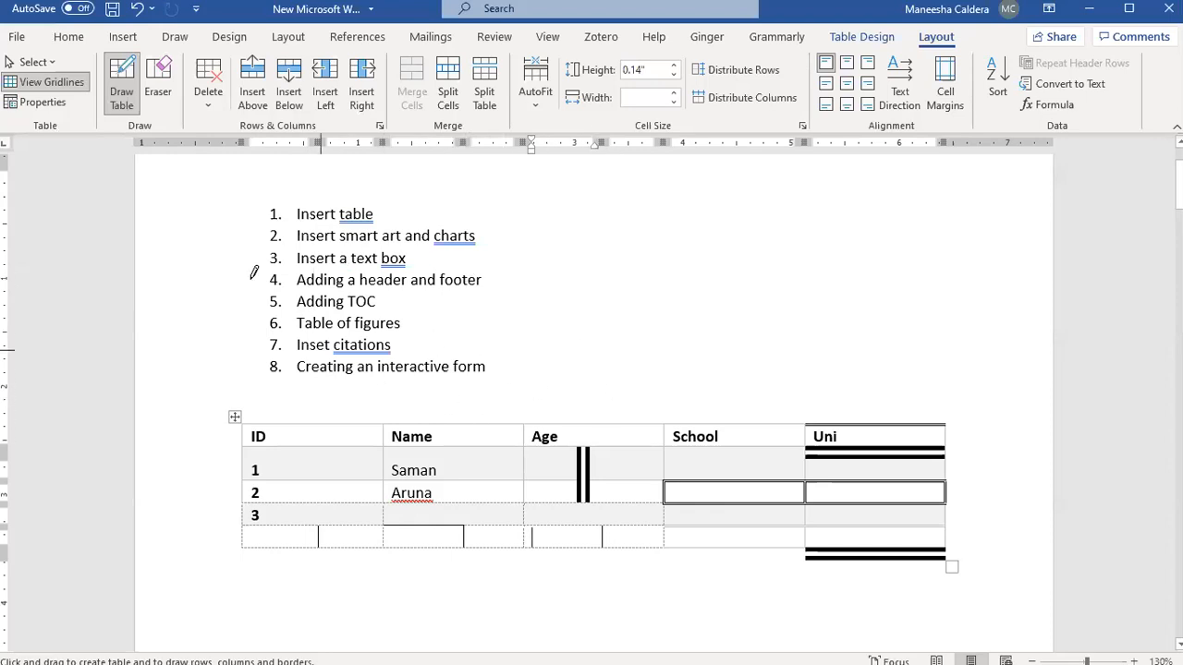
Erase the vertical dividing lines in the last row's Age, Name and ID cells.
left_click(159, 85)
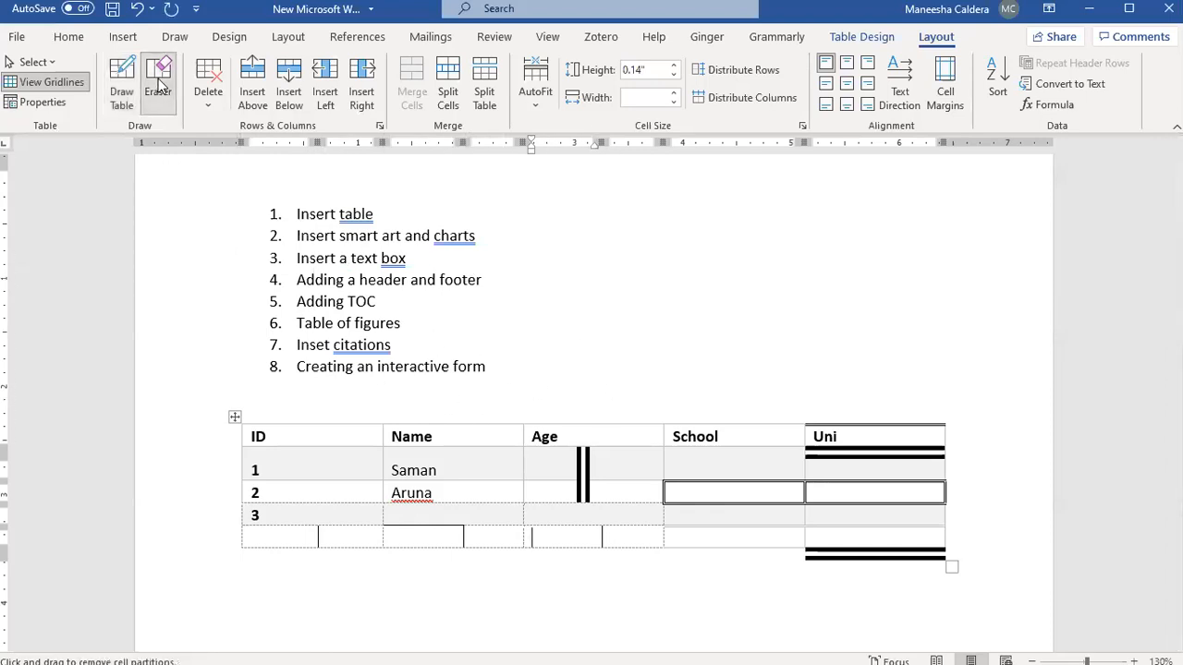
left_click_drag(532, 529, 610, 534)
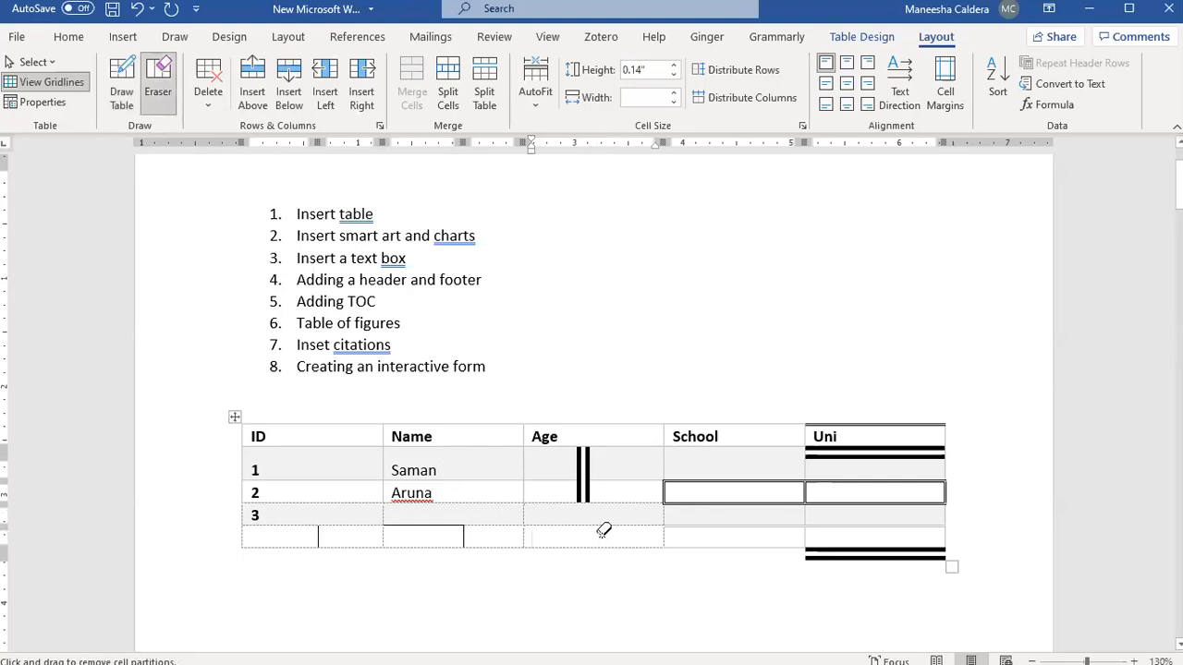
left_click(465, 529)
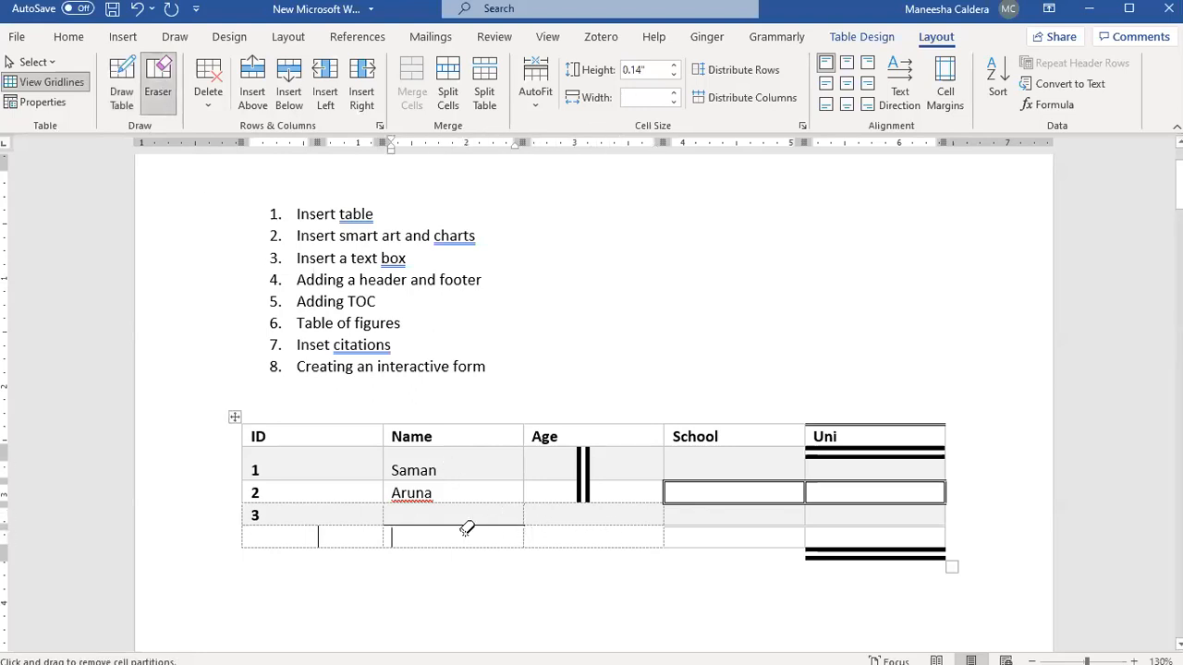
left_click(317, 536)
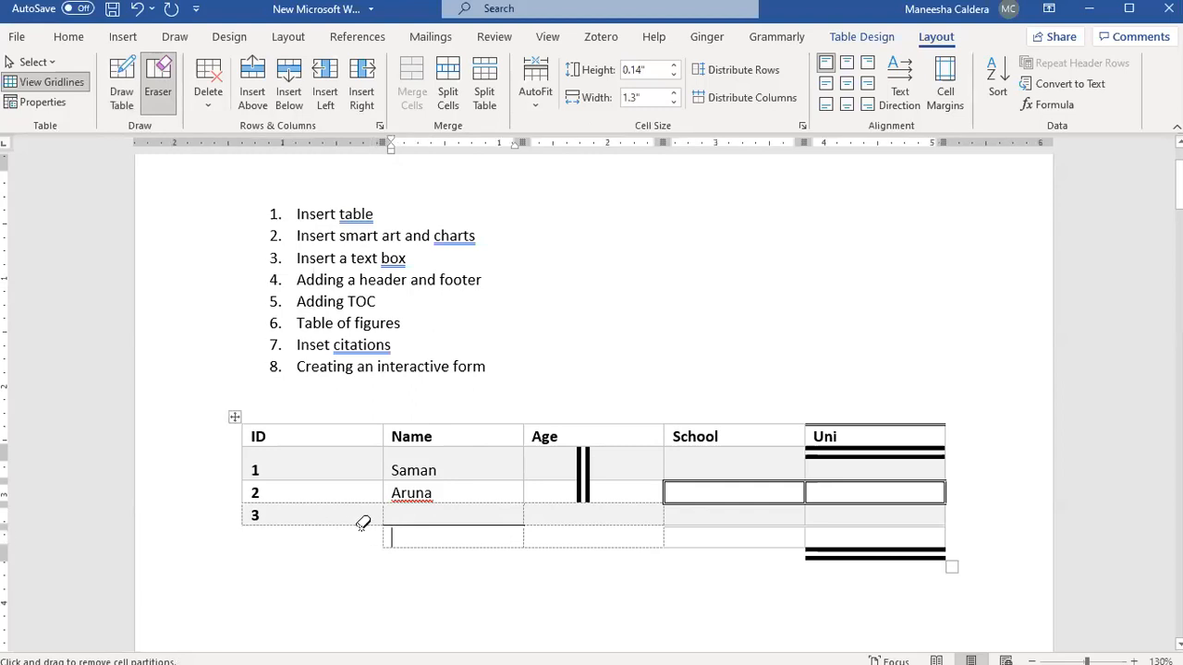
Erase the horizontal borders between all Name cells below the header and between the first Age sub-cells of rows 1 and 2.
left_click(426, 525)
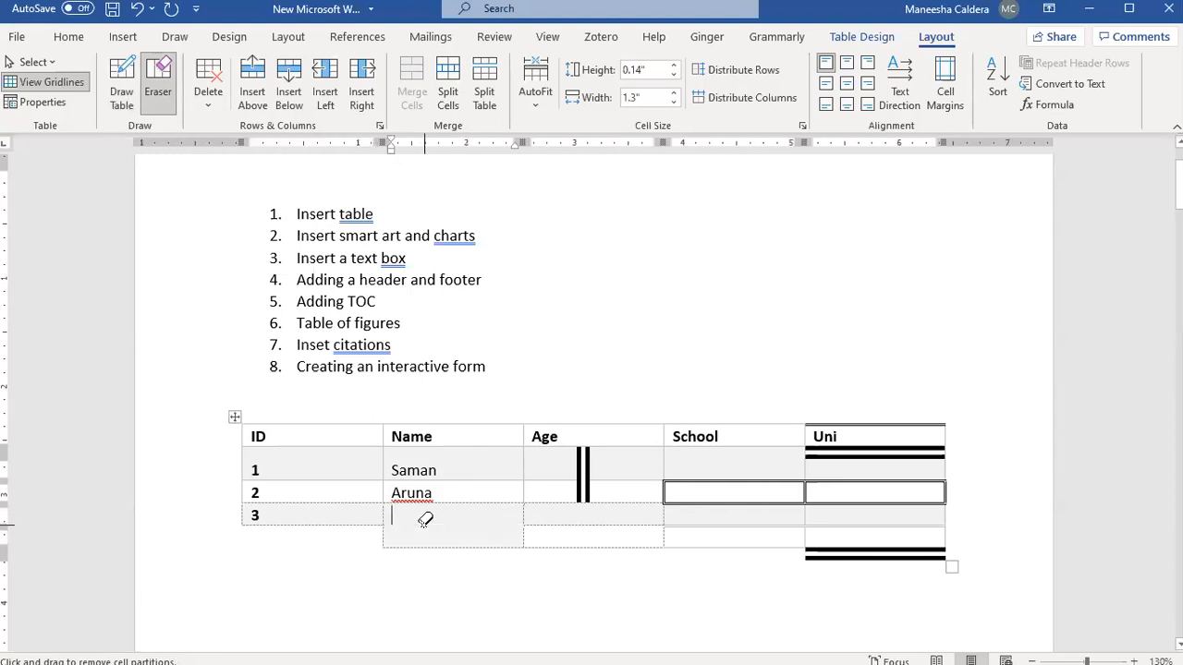
left_click(462, 502)
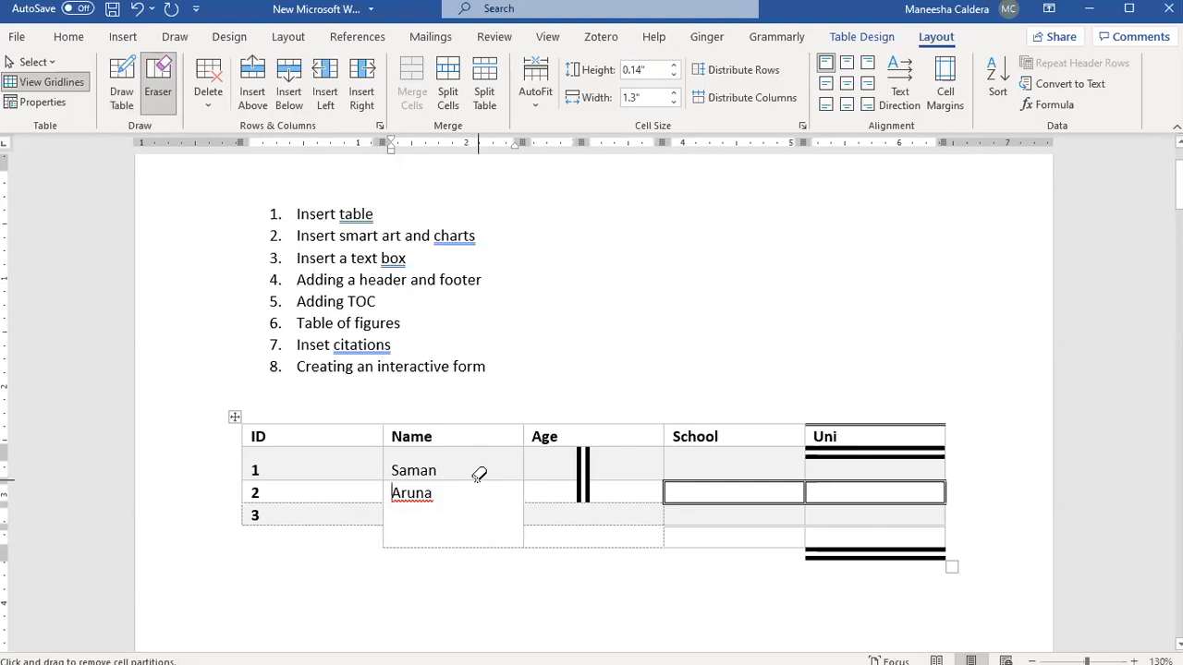
left_click(476, 480)
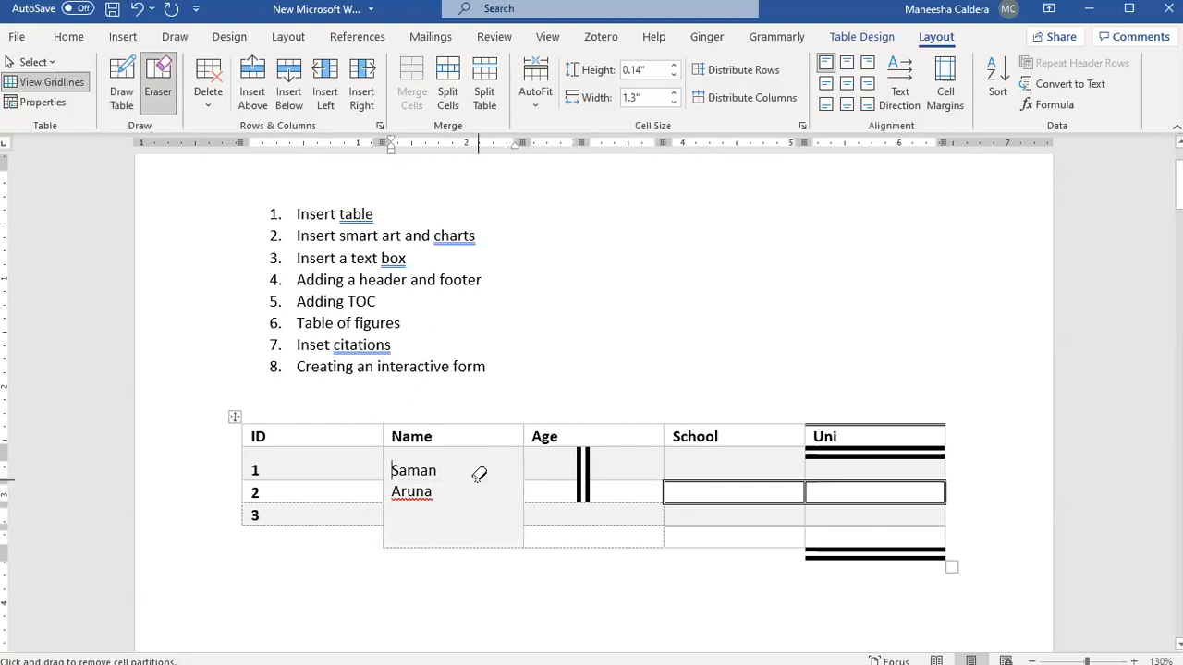
left_click(542, 479)
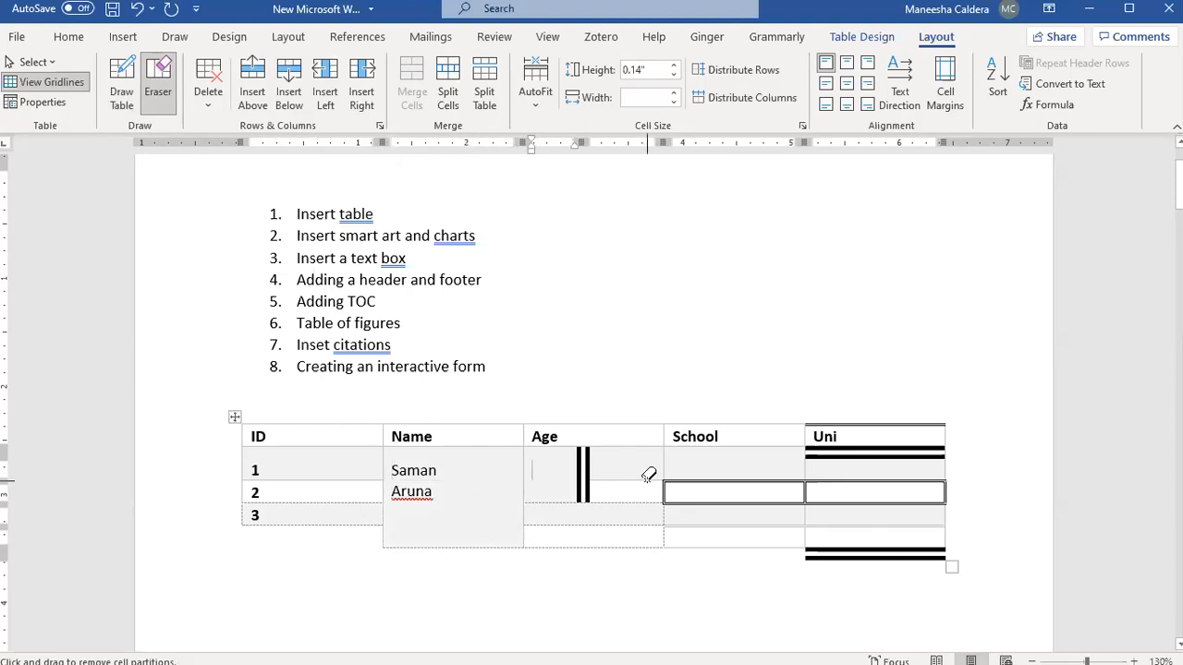
Stop erasing and examine the options for deleting cells, columns, rows or the whole table.
left_click(210, 93)
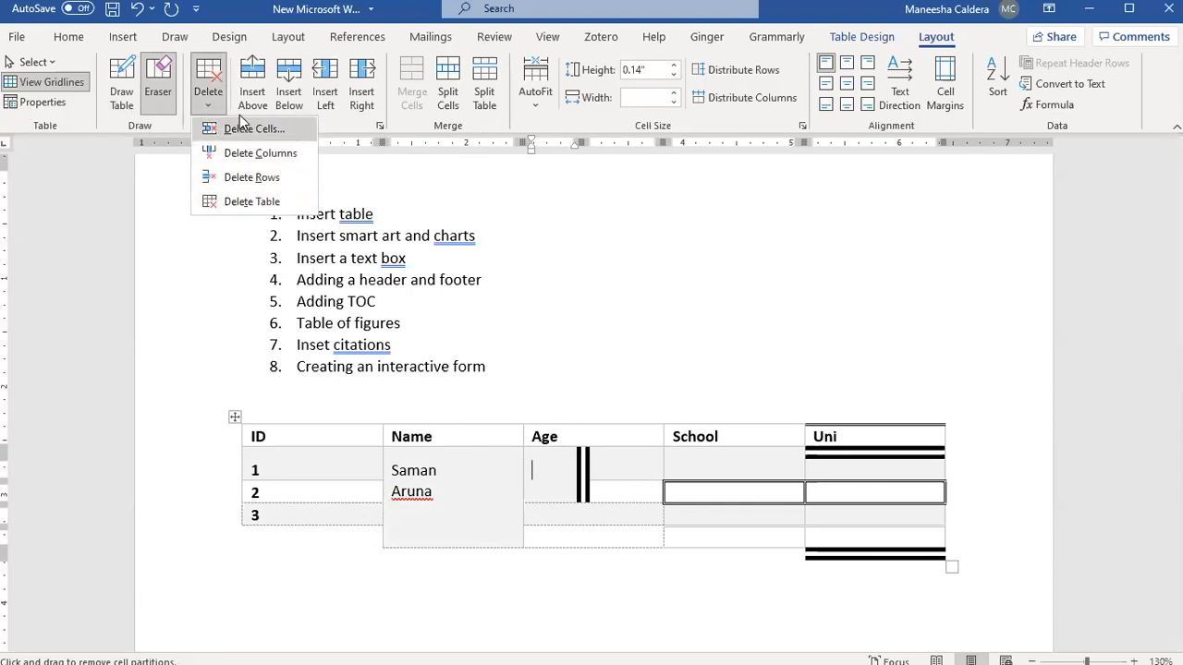
left_click(298, 428)
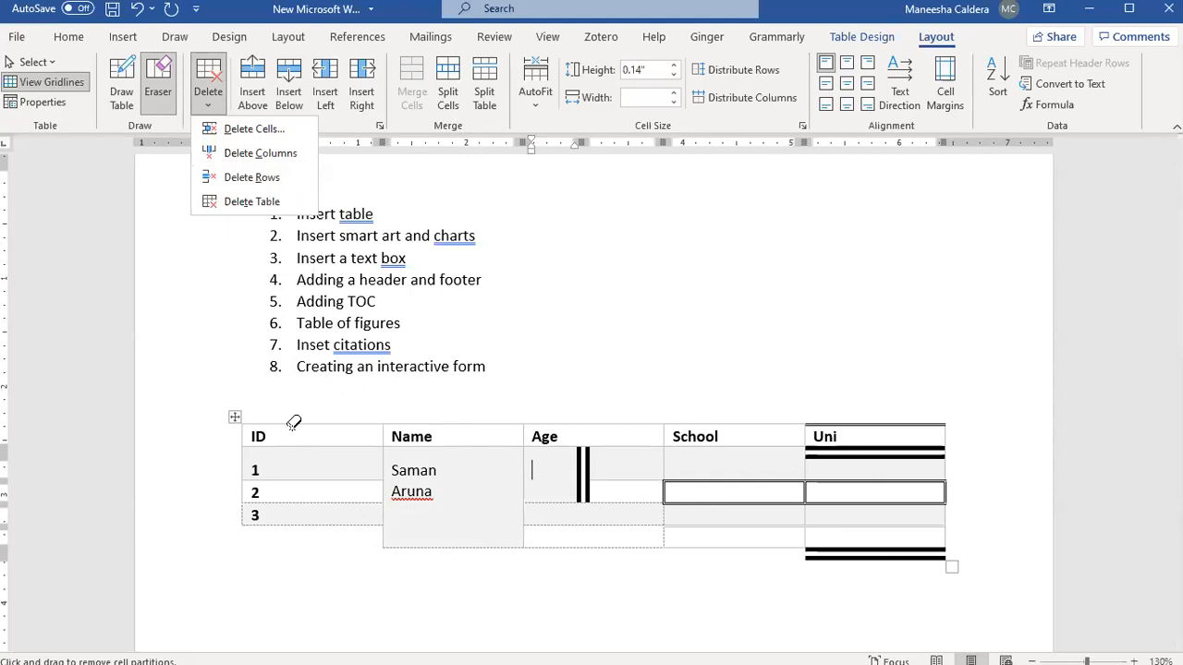
key("Escape")
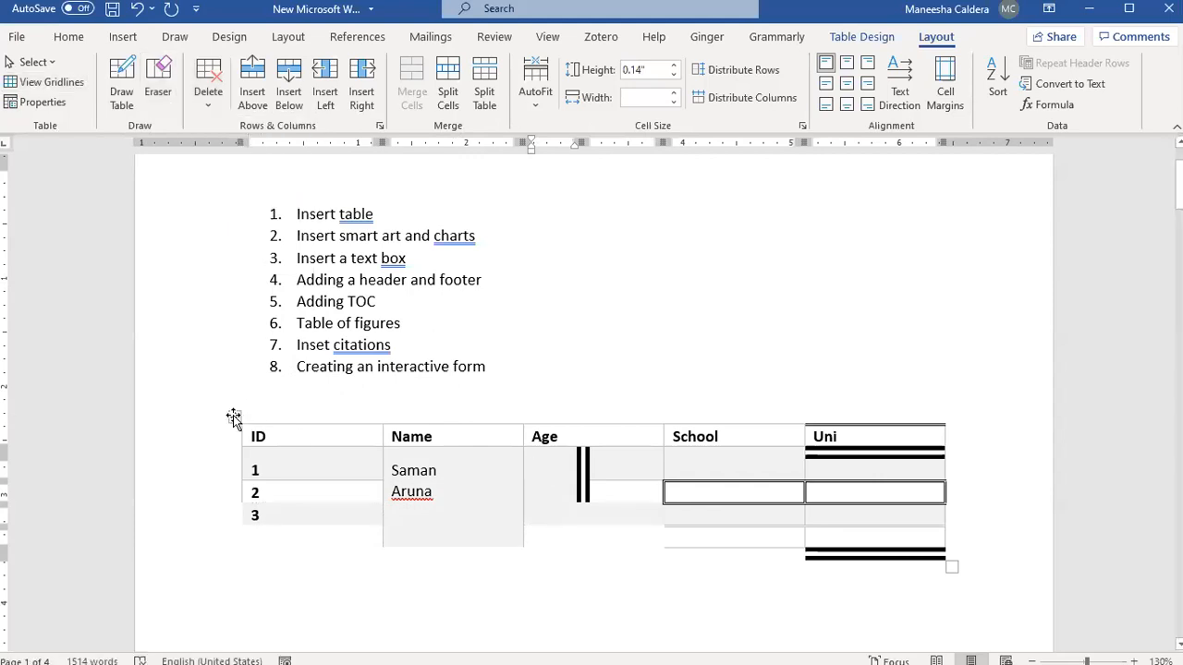
left_click(233, 417)
right_click(233, 418)
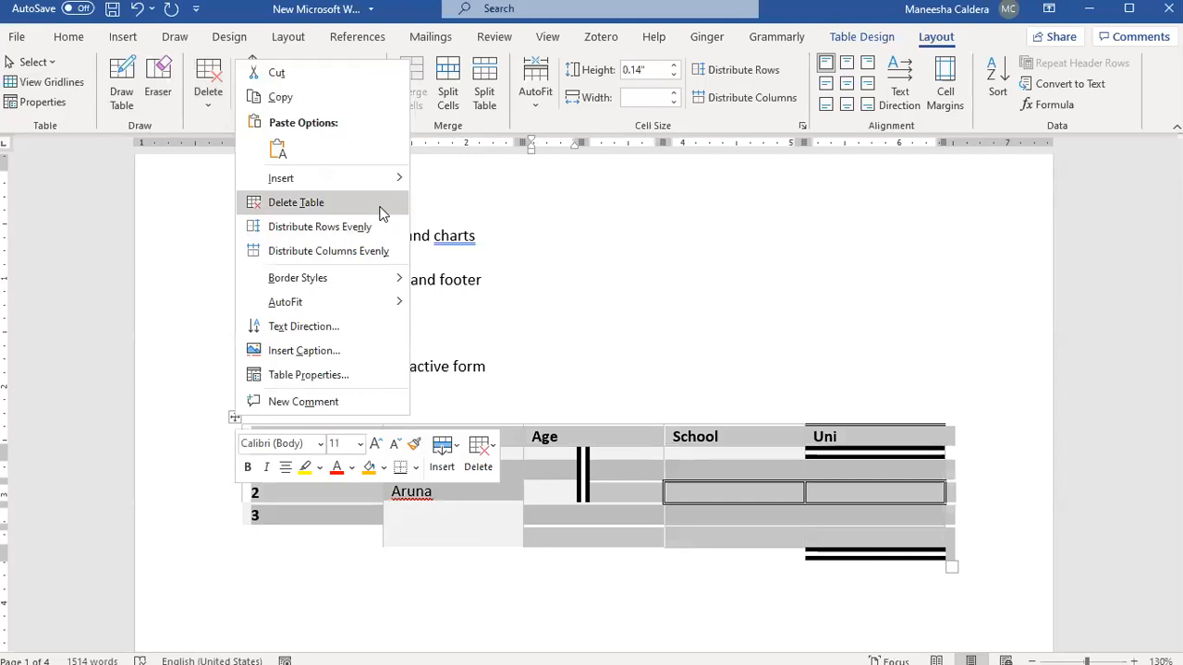
left_click(487, 460)
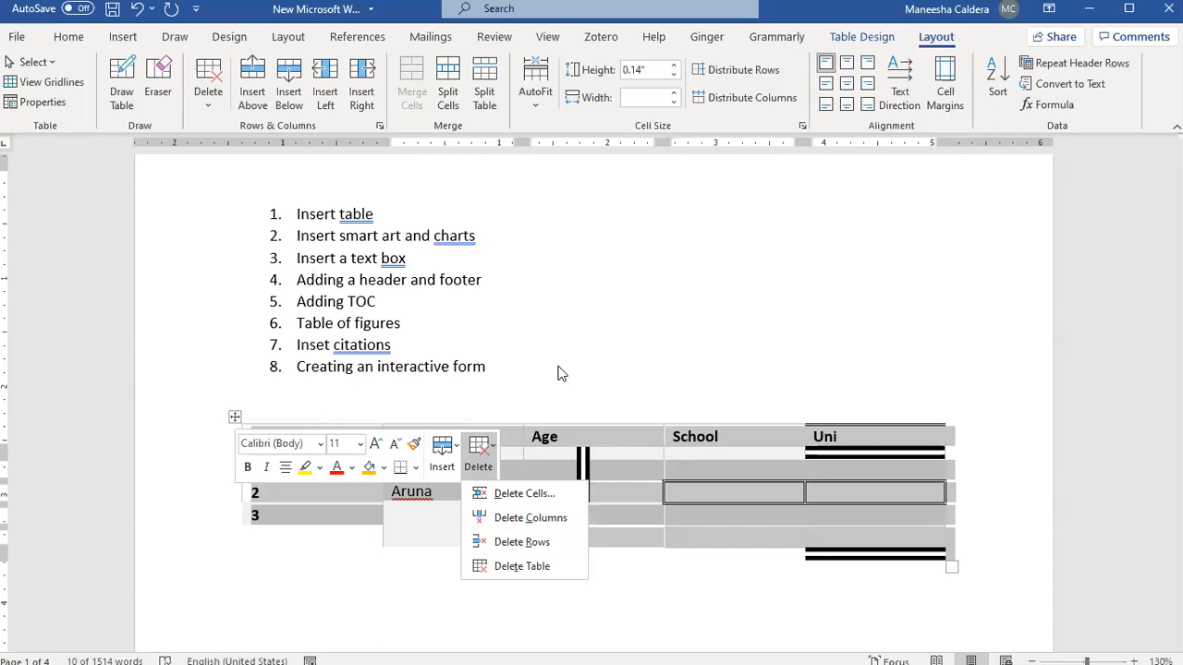
left_click(234, 415)
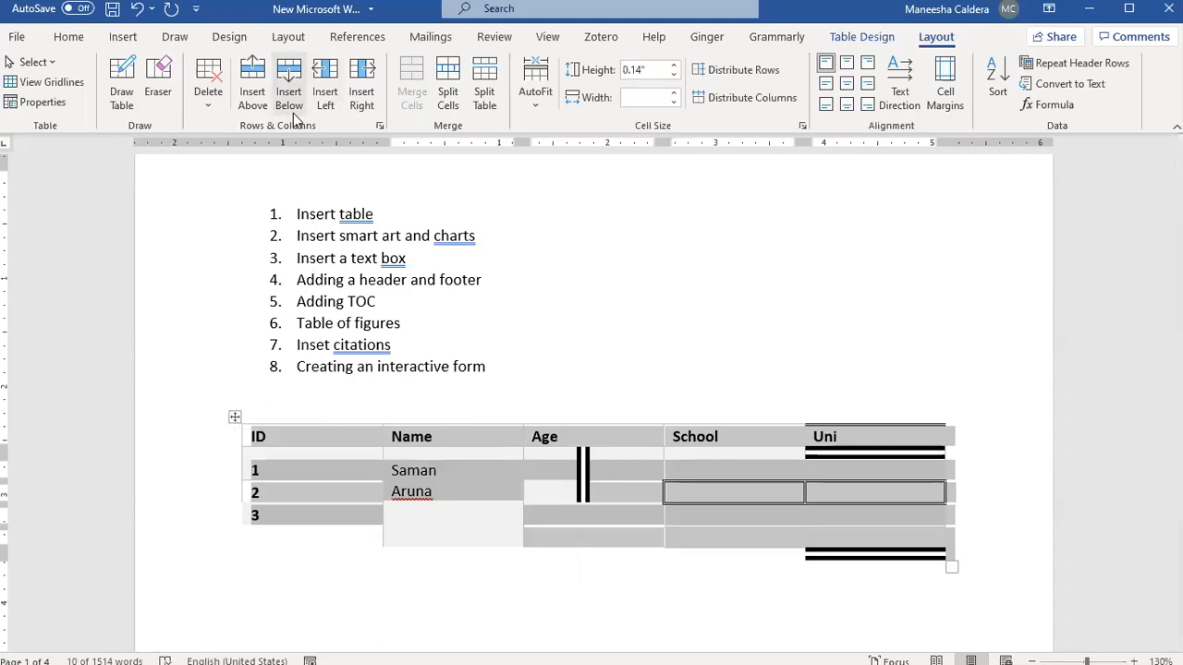
left_click(451, 98)
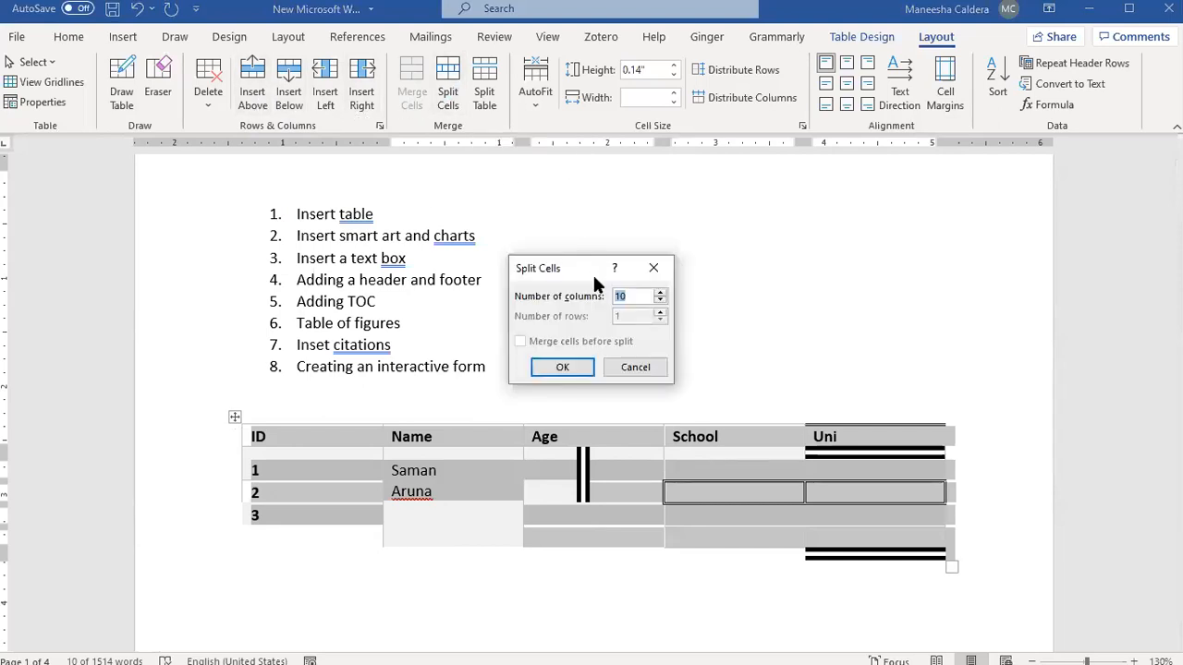
left_click(664, 272)
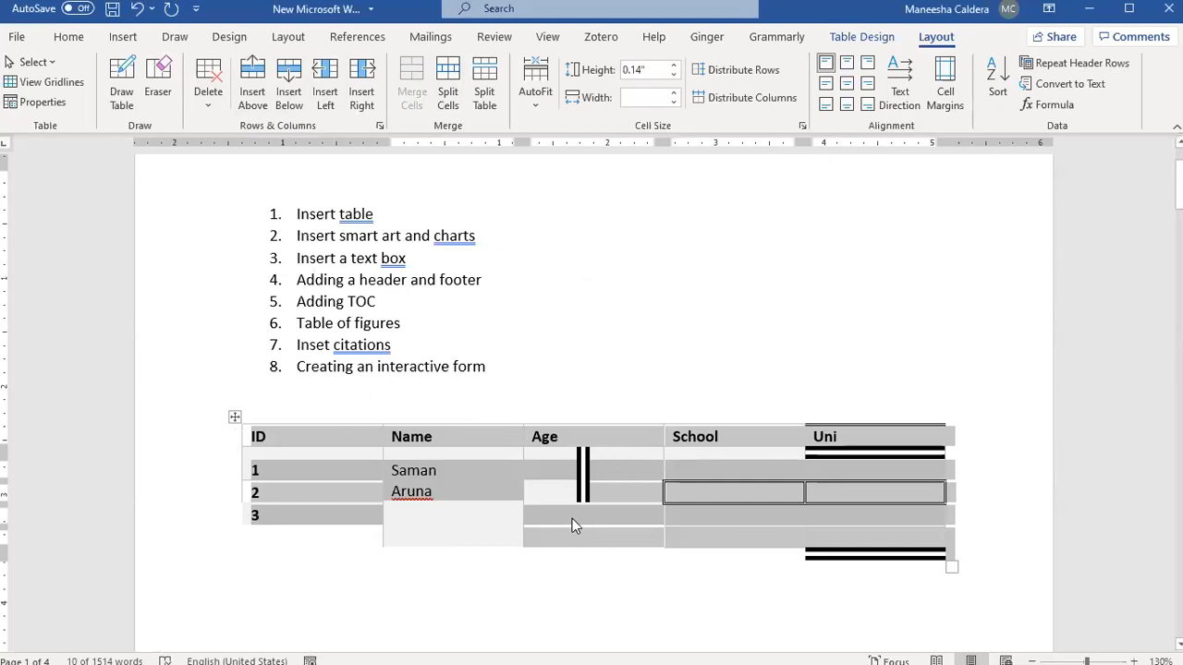
Split the School cell in row 1 into 2 columns and 1 row.
left_click(577, 539)
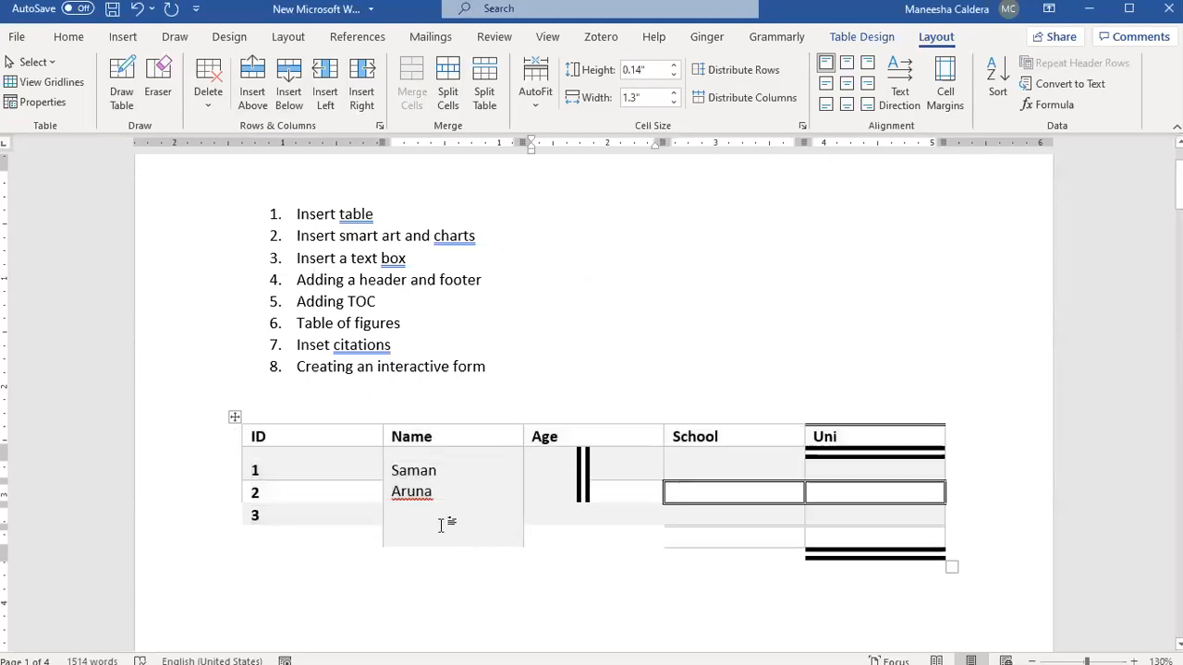
left_click(708, 469)
left_click(448, 93)
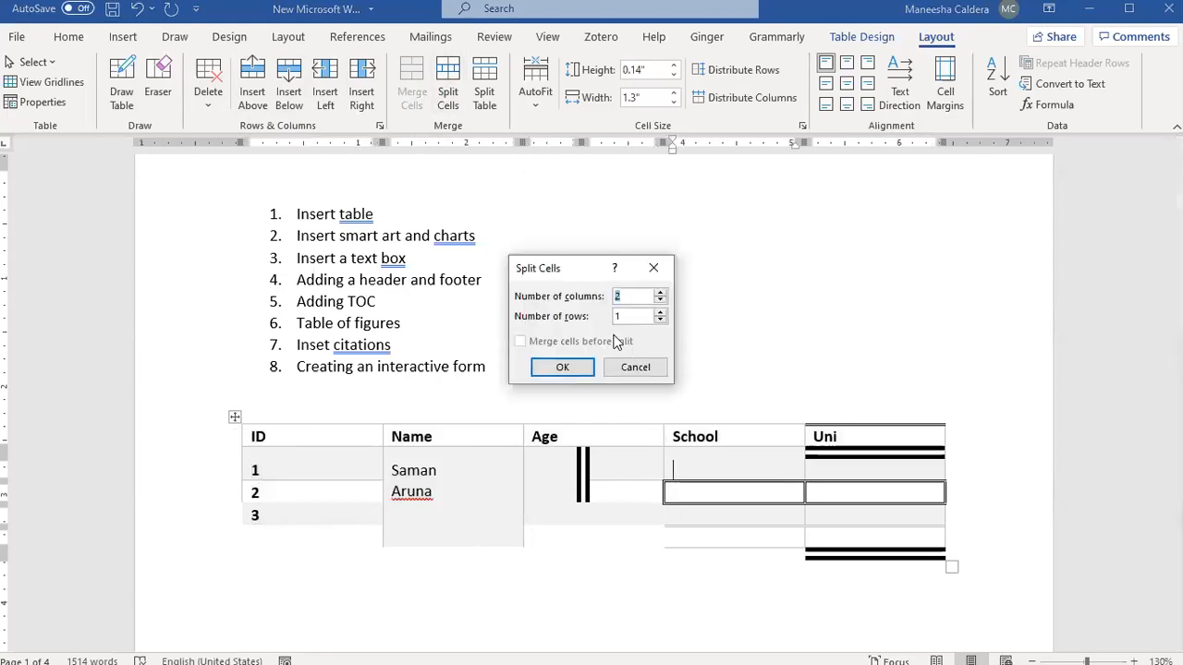
left_click(571, 366)
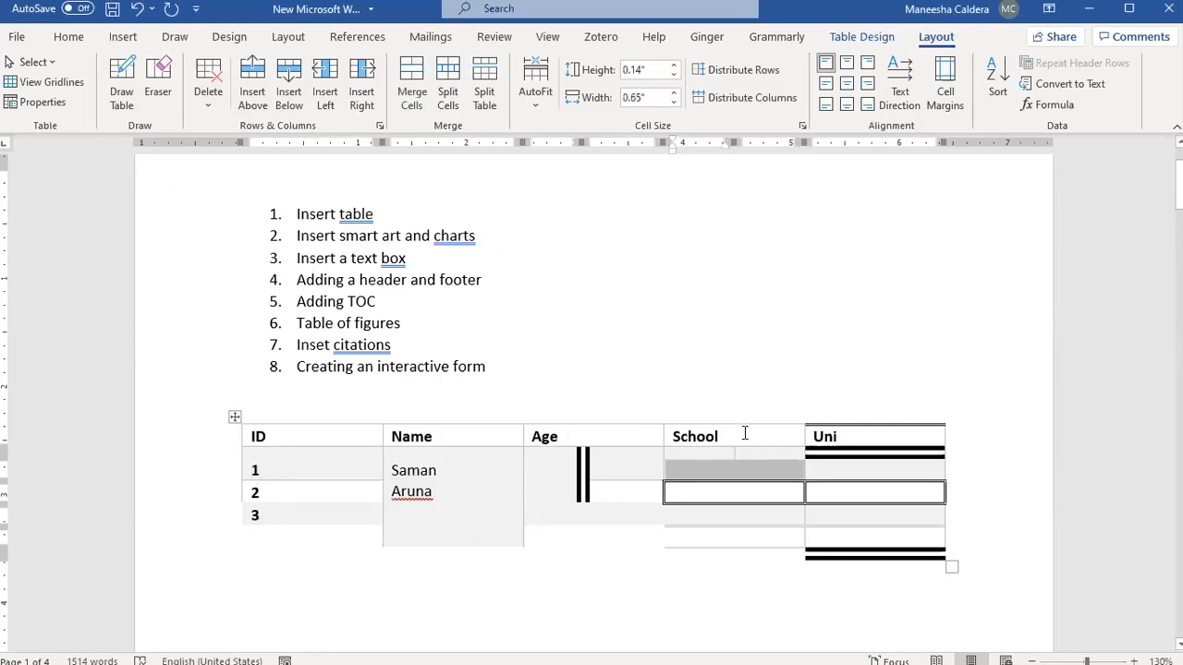
left_click(745, 433)
Split the table in two at its last row, starting from the School column's cell.
left_click_drag(710, 463, 774, 466)
left_click(696, 534)
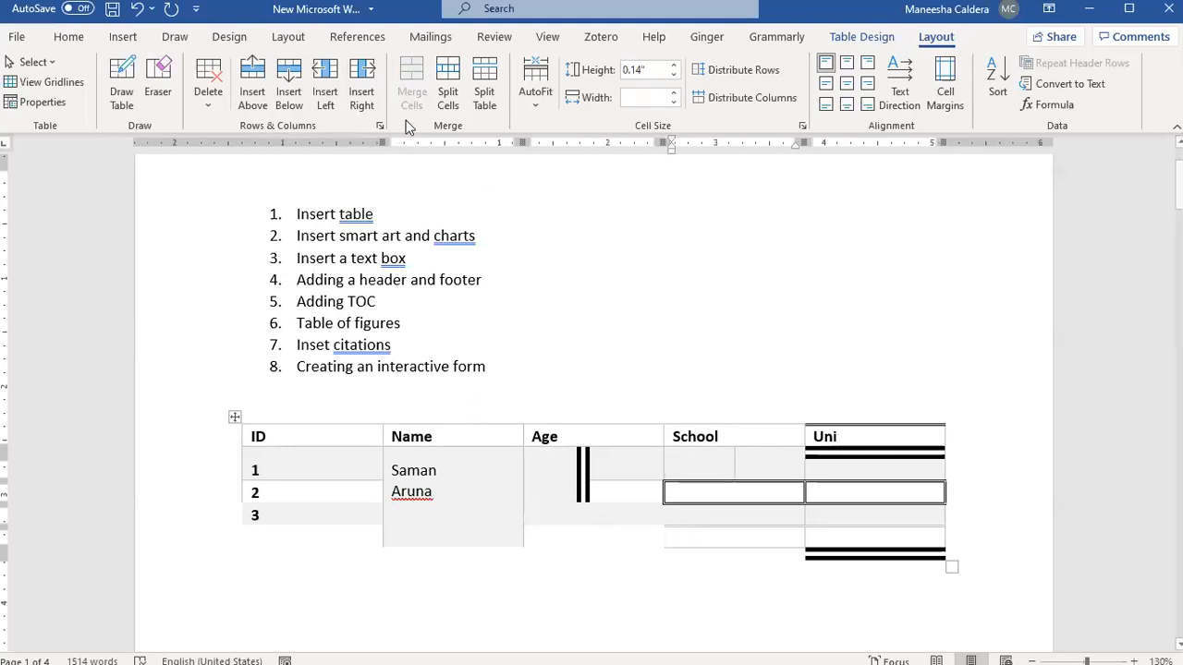
left_click(491, 97)
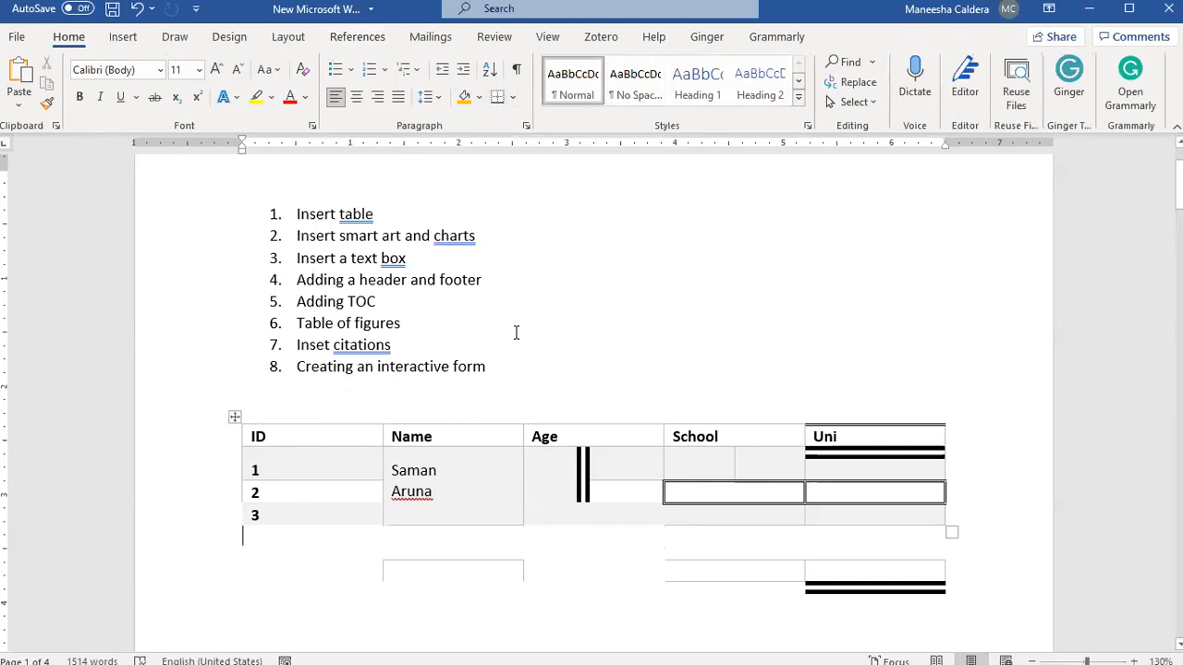
Split the ID header cell into 2 columns and 2 rows.
left_click(274, 433)
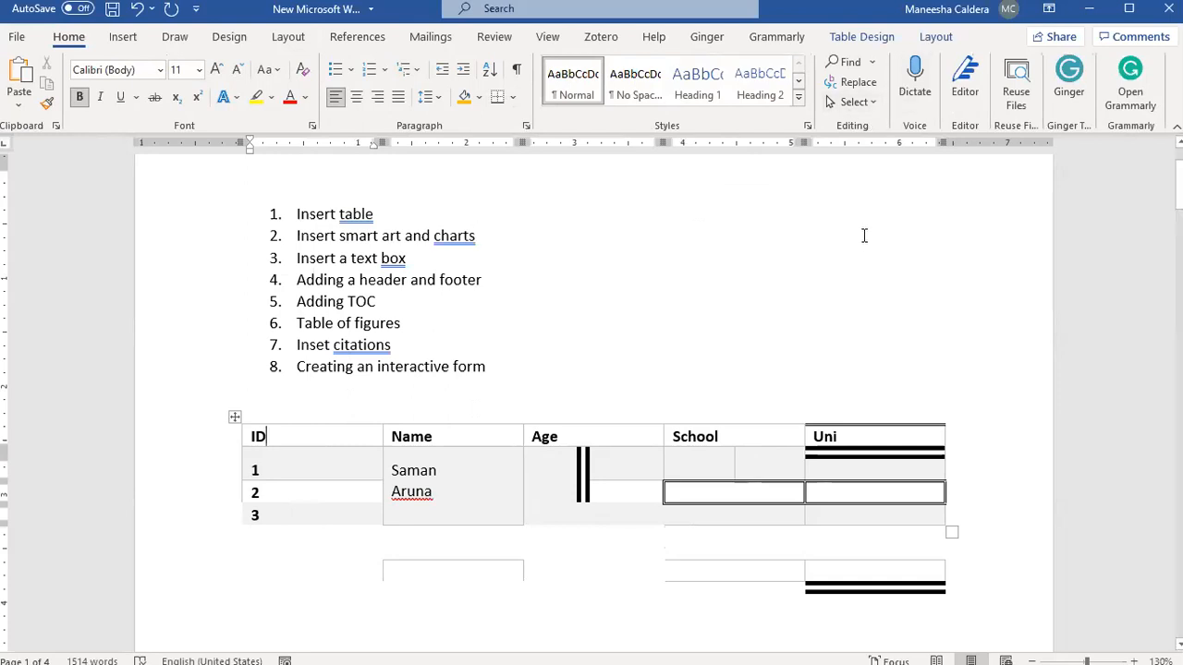
left_click(935, 37)
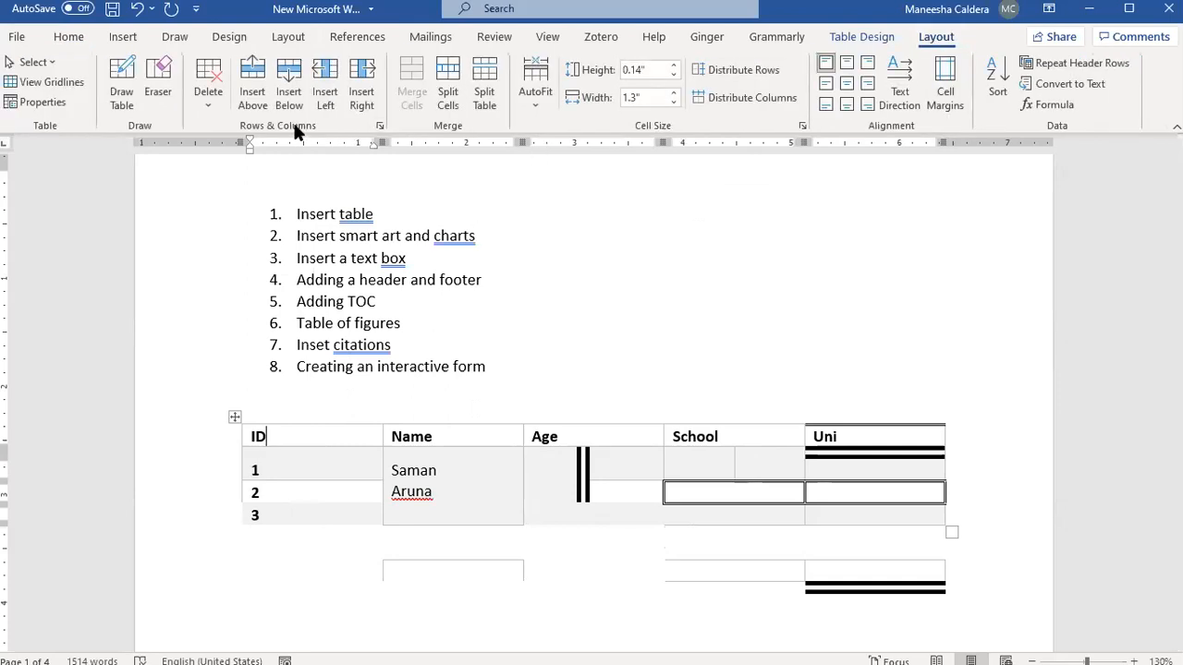
left_click(445, 108)
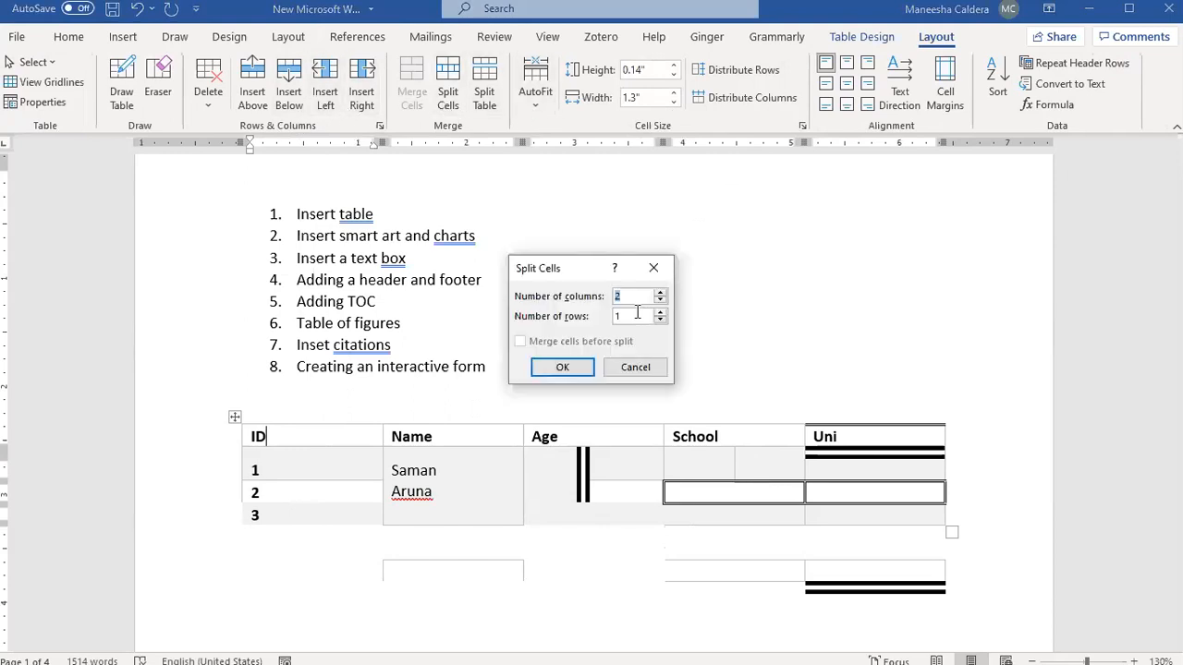
double_click(612, 317)
type("2")
left_click(563, 367)
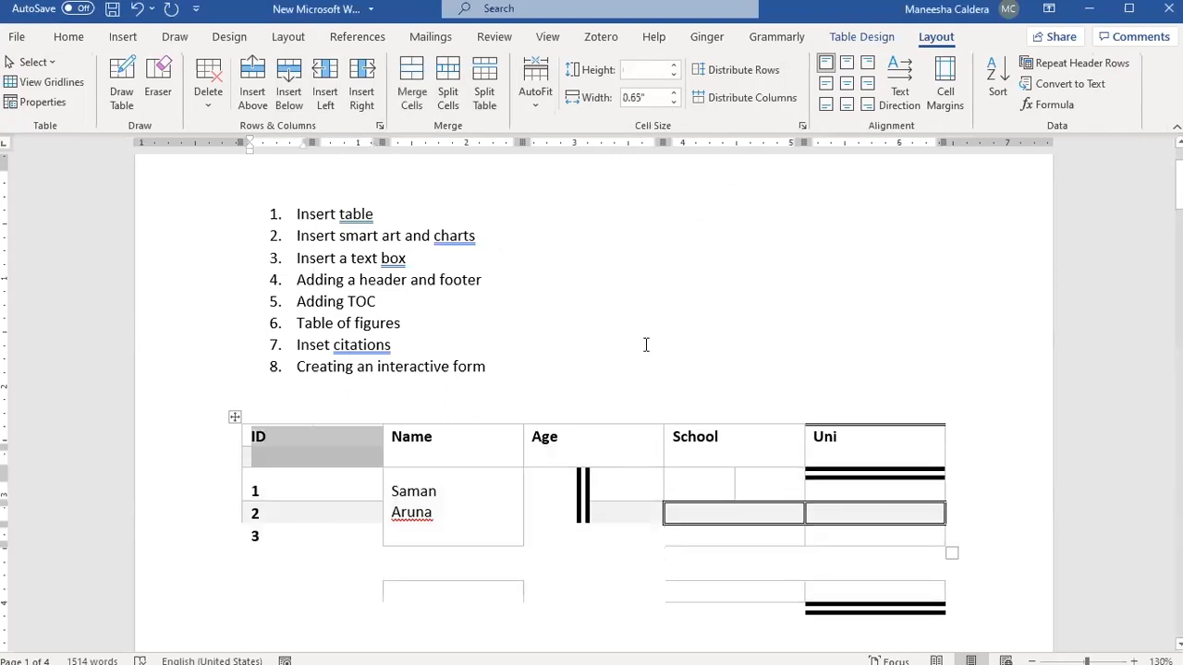
left_click(368, 464)
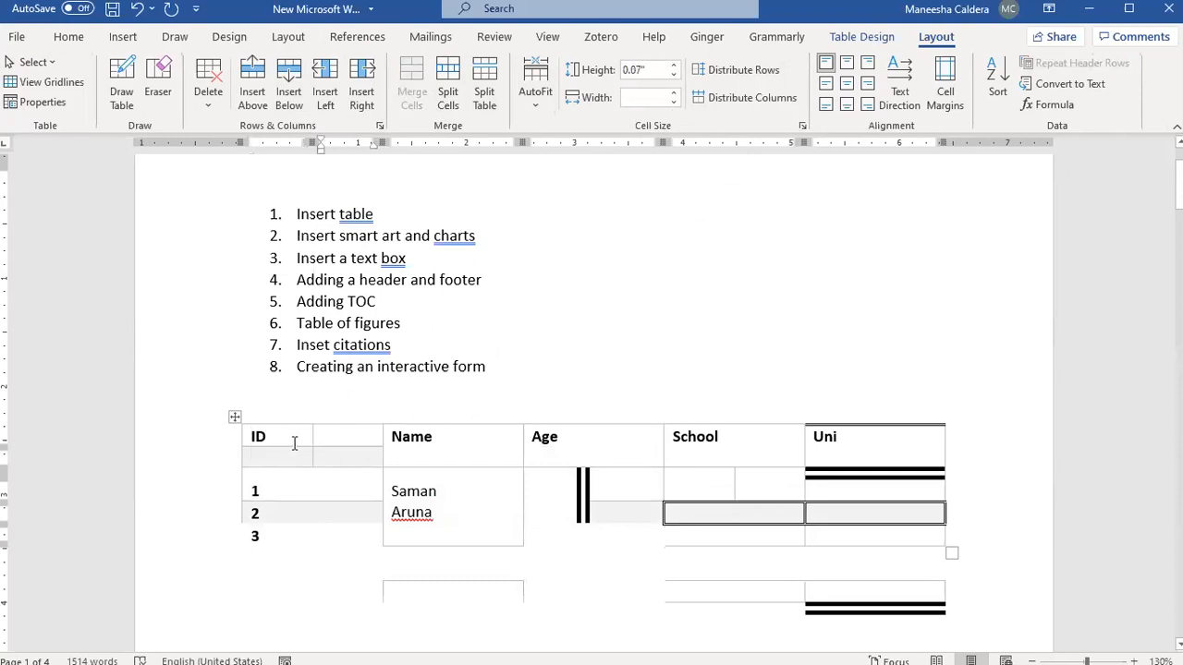
left_click_drag(288, 440, 299, 464)
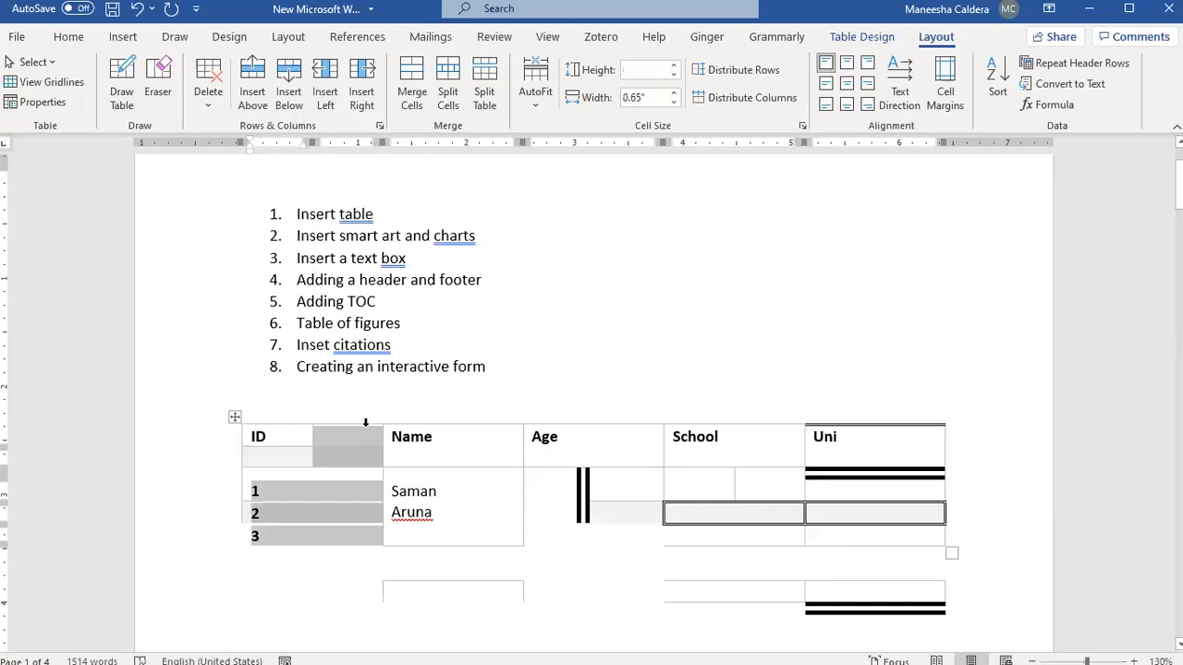
left_click(436, 403)
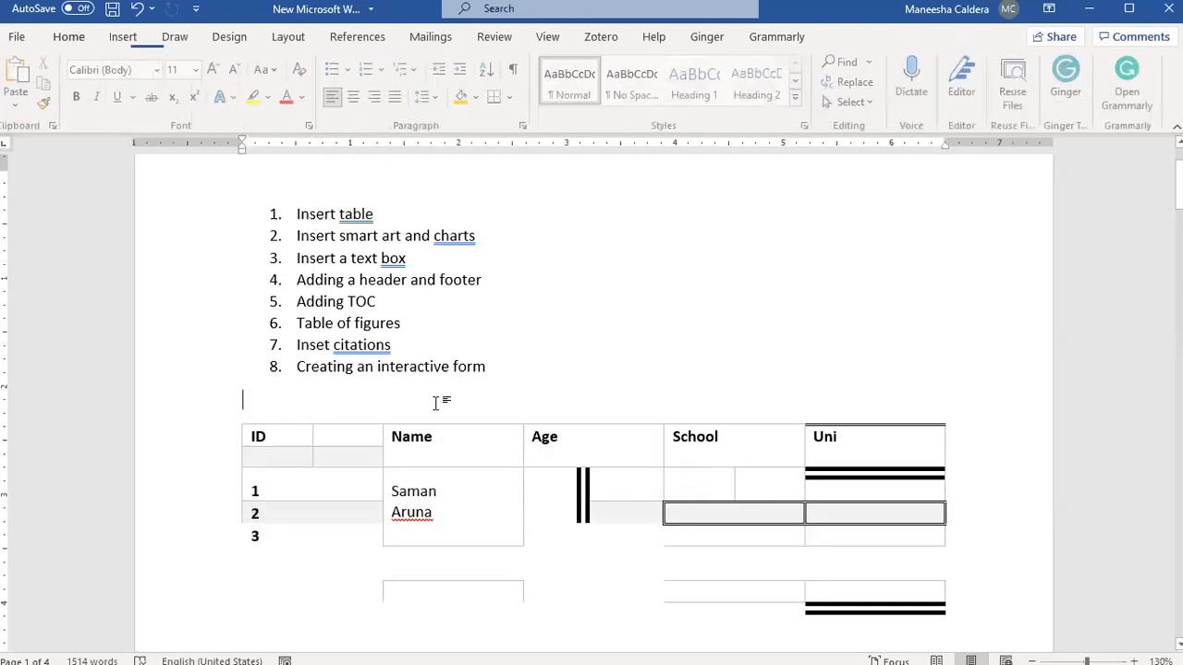
Move the vertical border inside the split ID header cell closer to the ID text, undoing the first attempt.
left_click(333, 440)
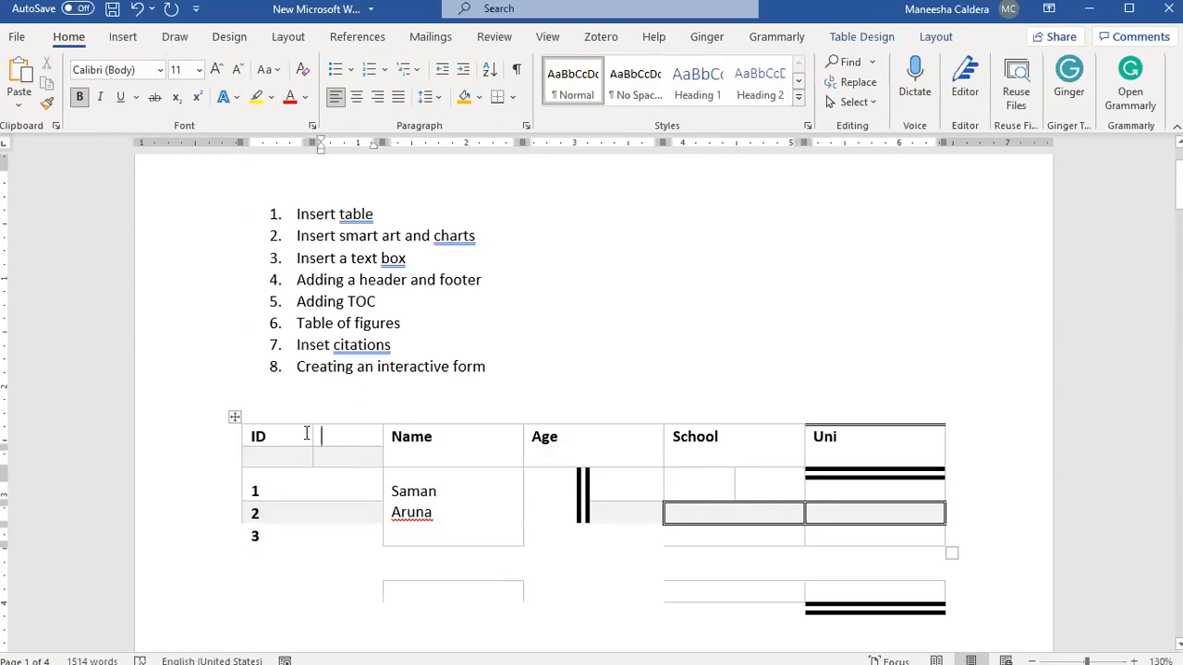
mouse_move(309, 434)
left_mouse_down()
mouse_move(341, 435)
mouse_move(294, 434)
left_mouse_up()
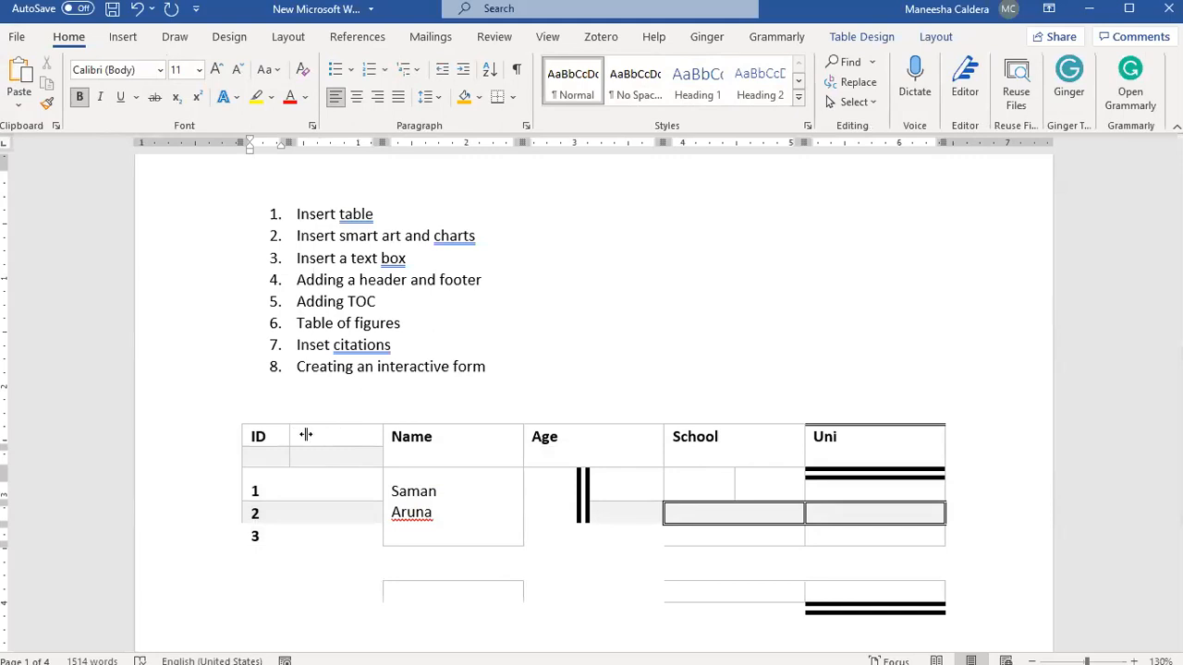
key("ctrl+z")
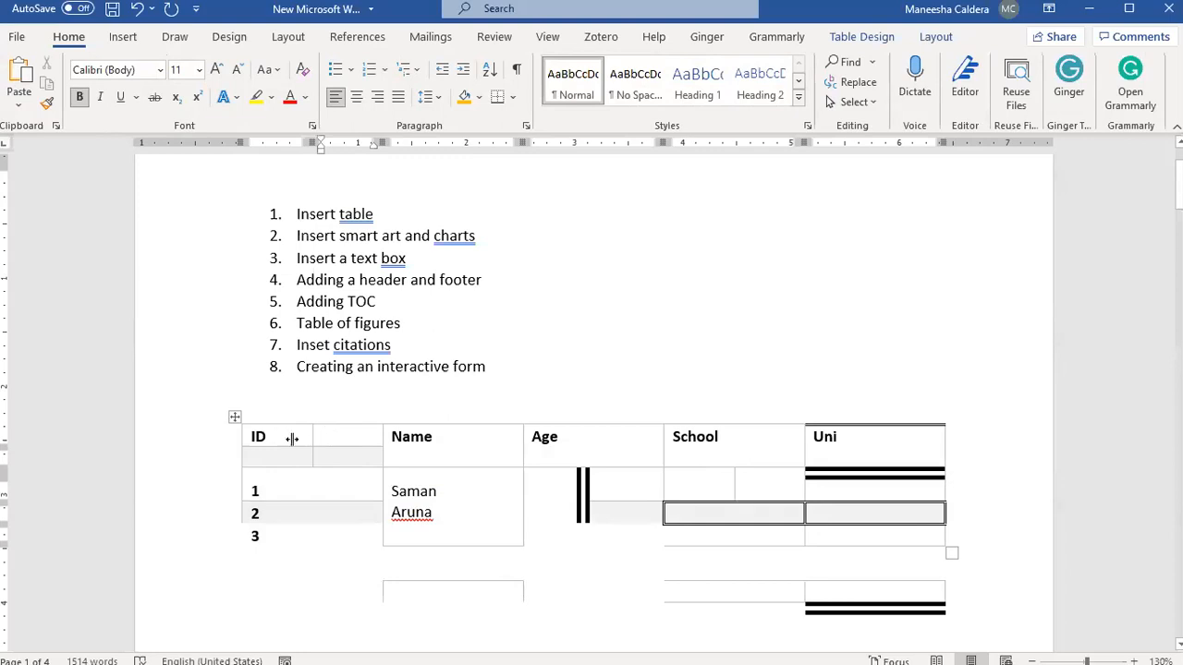
left_click_drag(273, 440, 275, 440)
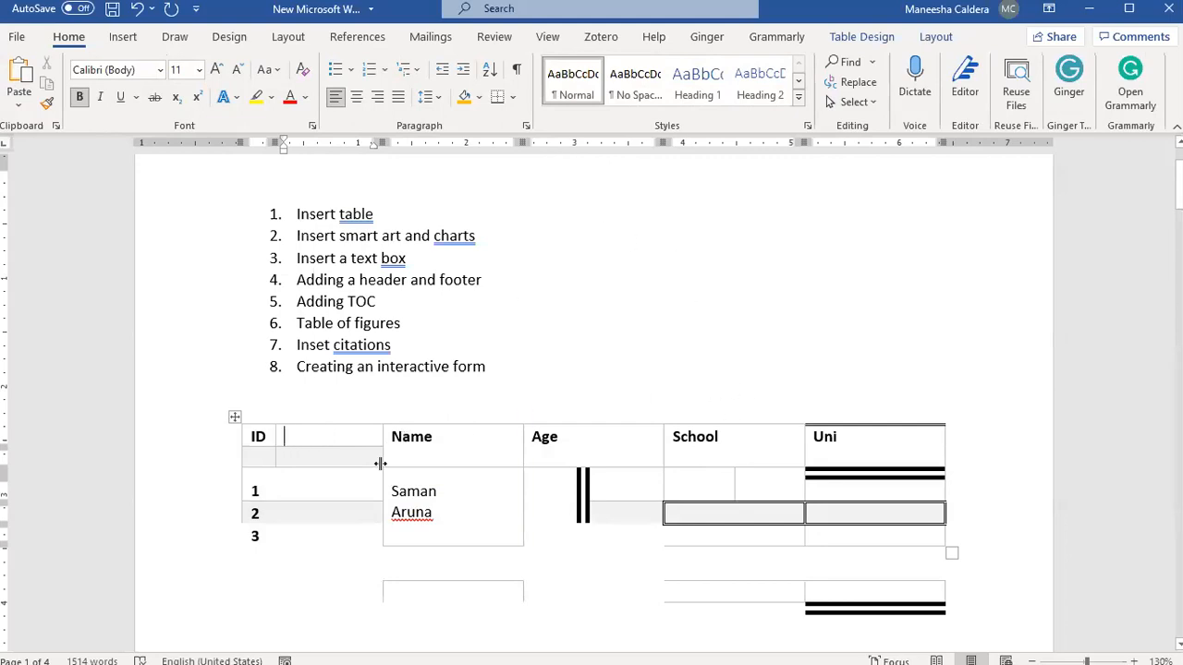
Select the whole upper table and apply AutoFit Contents, followed by AutoFit Window.
left_click(232, 418)
left_click(935, 37)
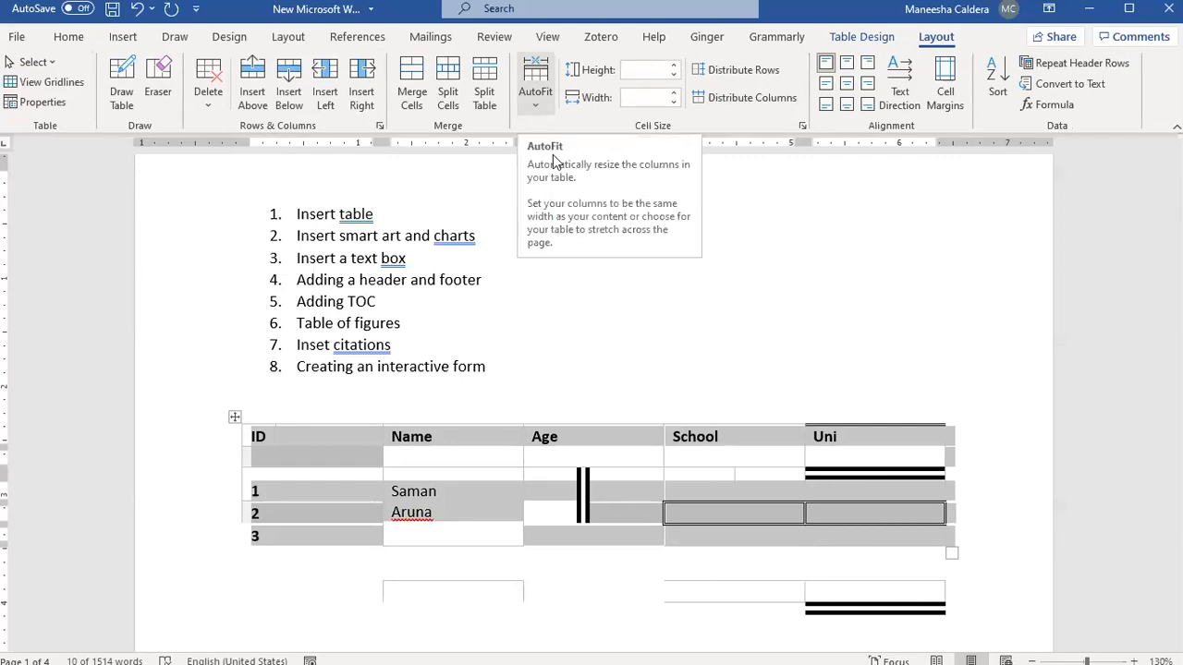
left_click(533, 109)
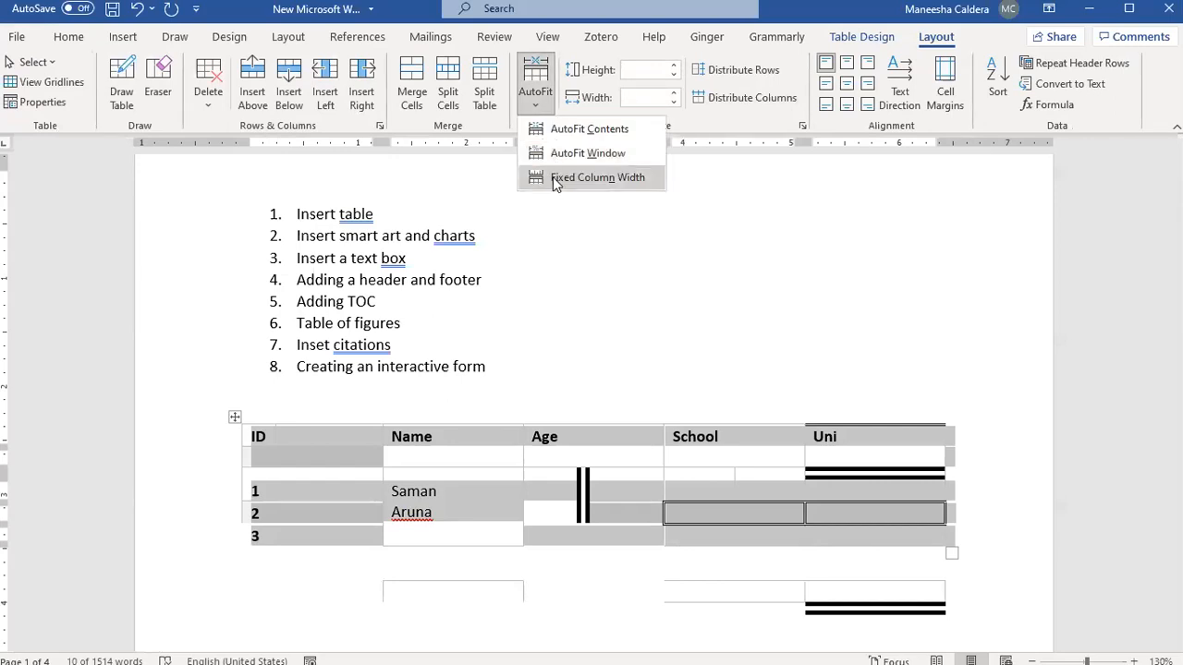
left_click(594, 137)
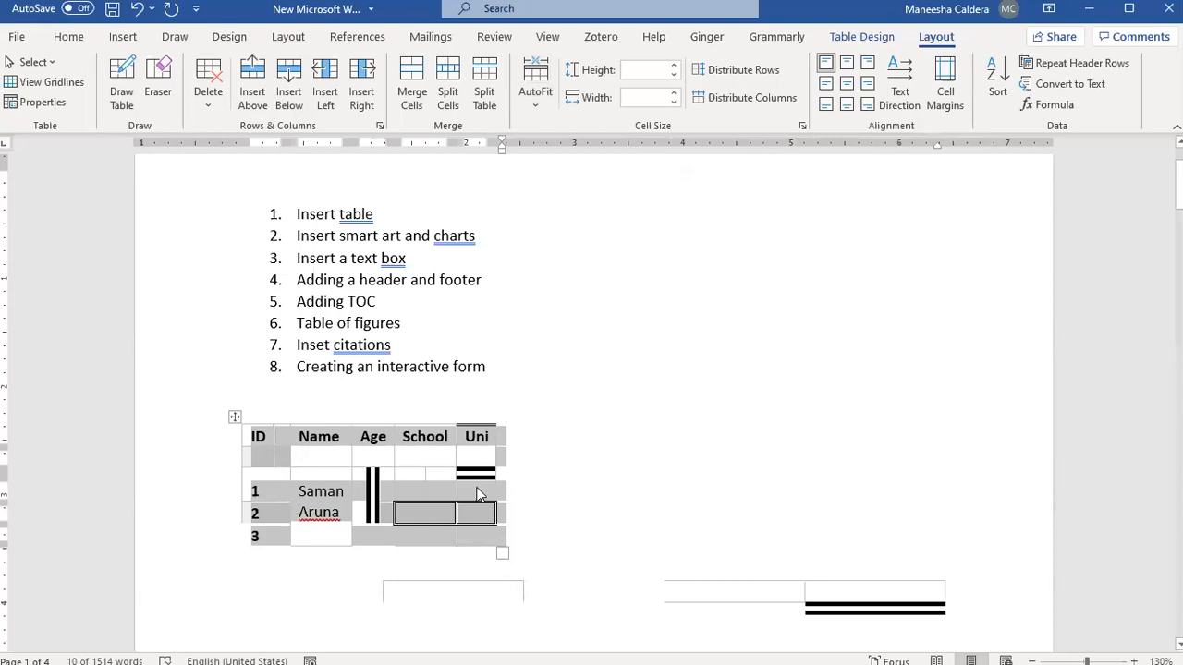
left_click(549, 104)
left_click(570, 157)
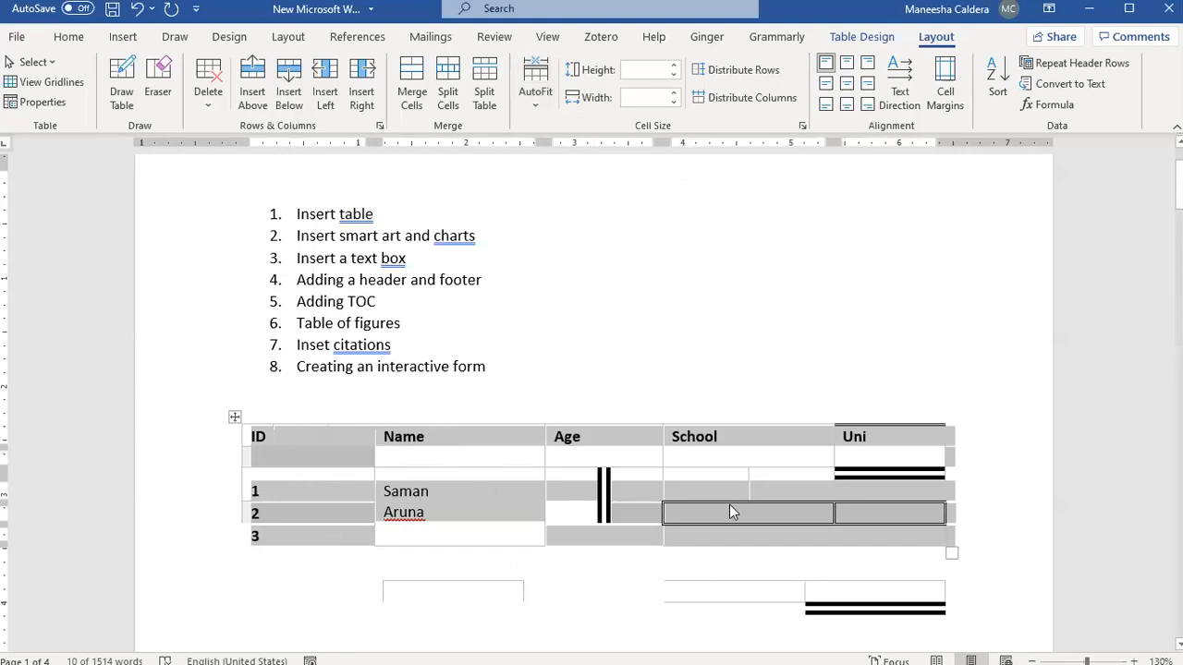
Try a row height of 10 inches on the whole upper table and undo it.
left_click(641, 67)
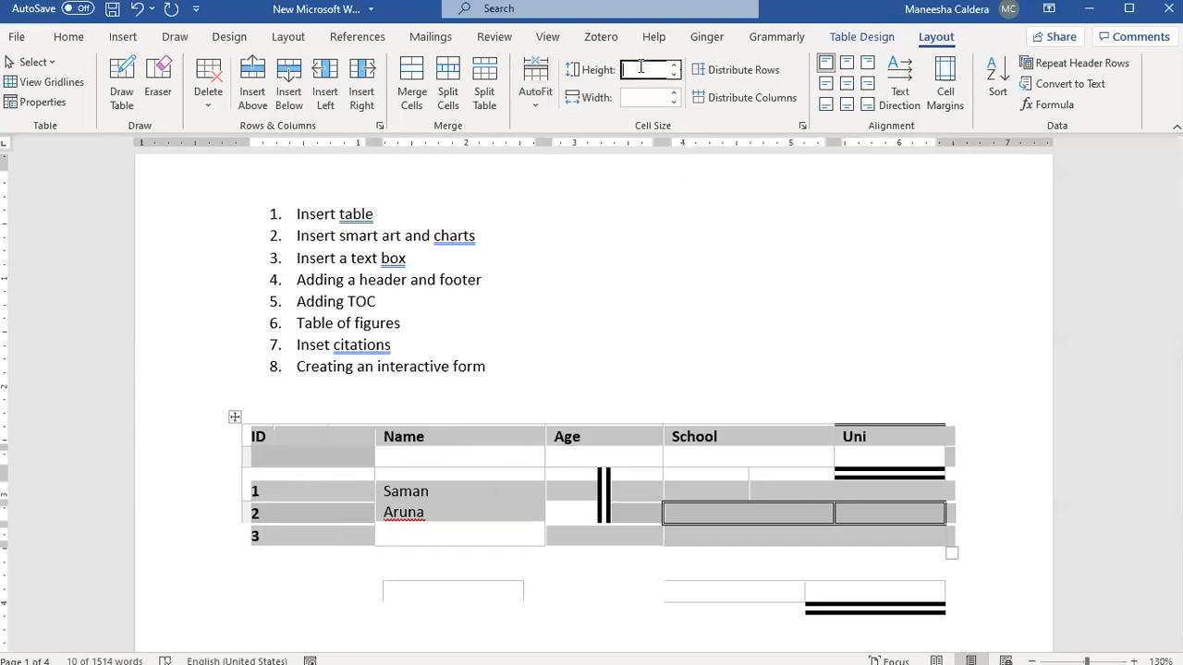
left_click(640, 98)
left_click(640, 69)
type("10")
left_click(640, 98)
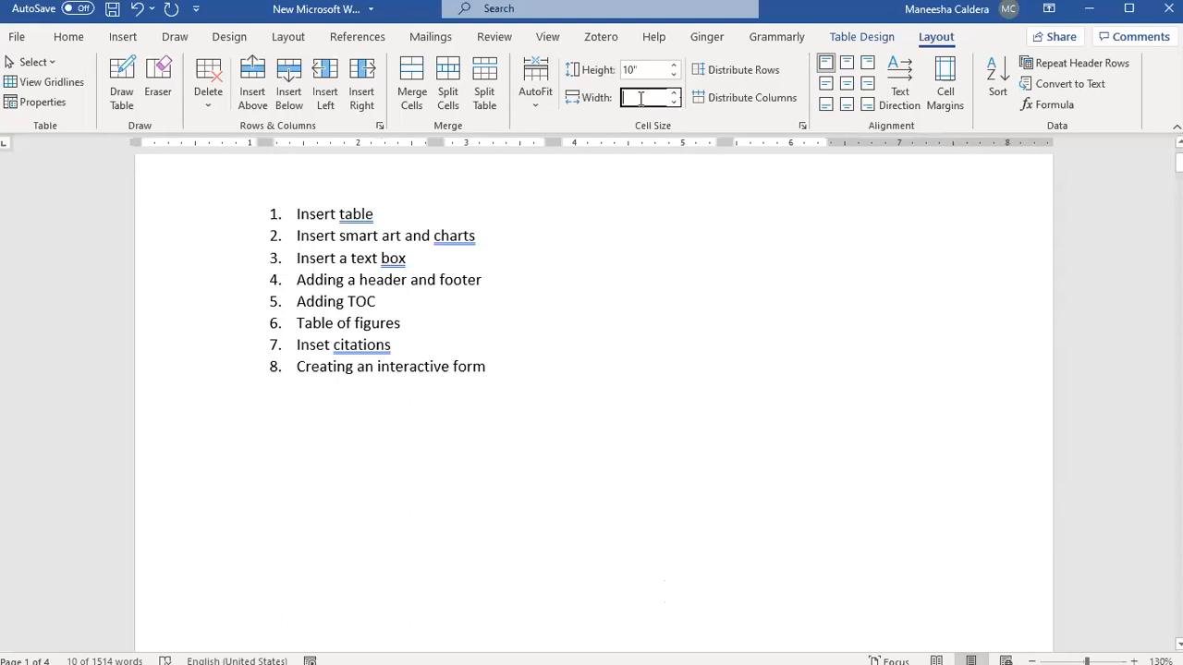
left_click(650, 237)
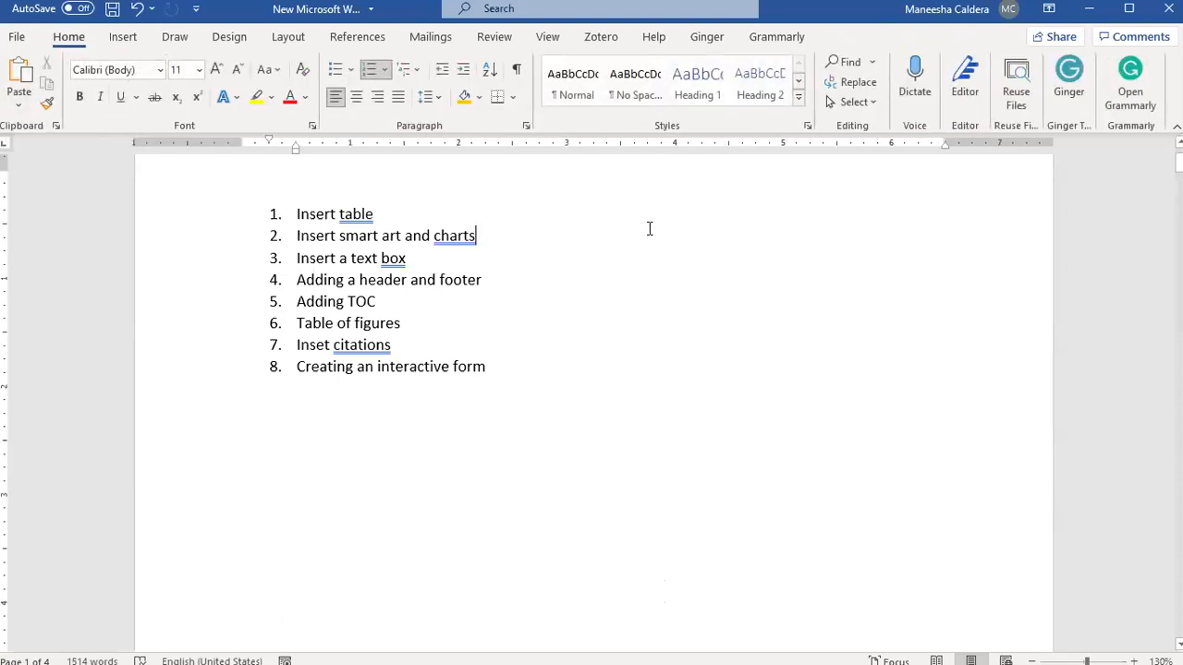
key("ctrl+z")
Set the row height of the whole upper table to 0.1 inches.
left_click(404, 439)
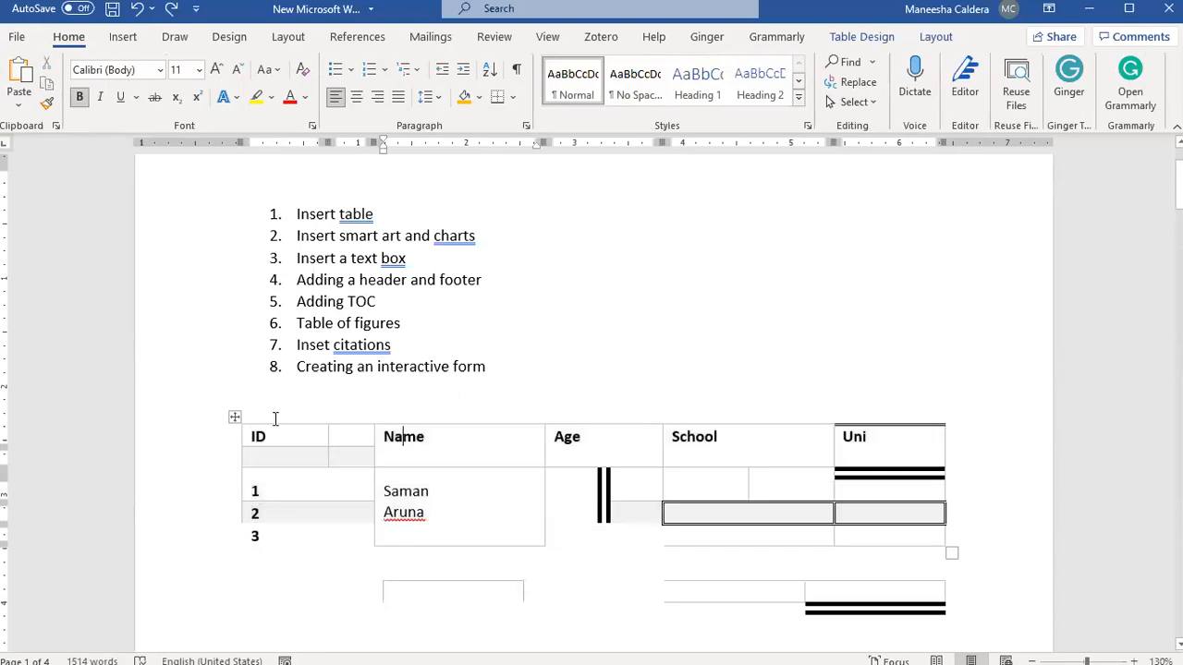
left_click(230, 421)
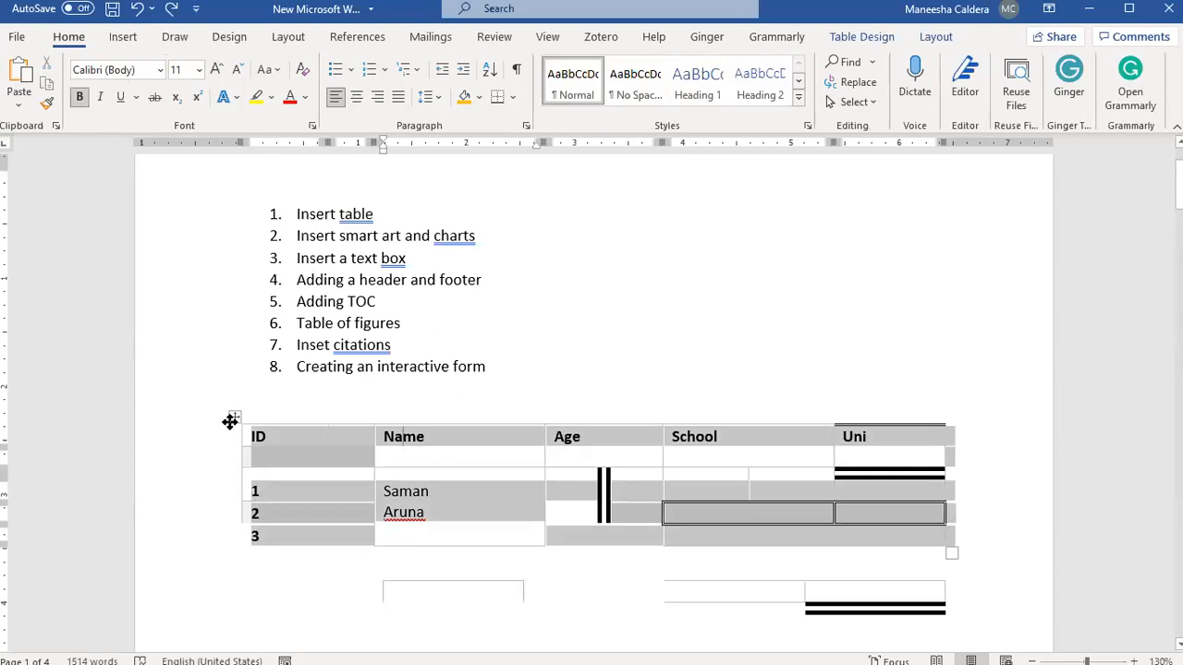
left_click(935, 37)
left_click(674, 66)
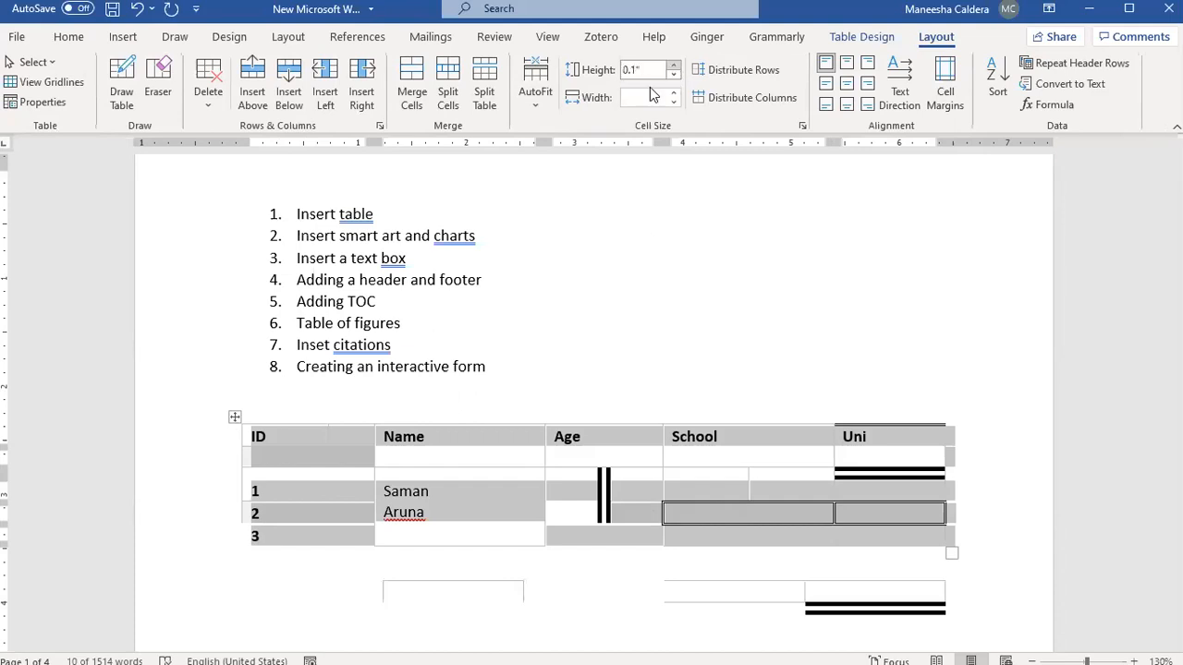
Raise the row height at the ID header cell gradually to 0.7 inches and lower it back to 0.1 inches.
left_click(319, 443)
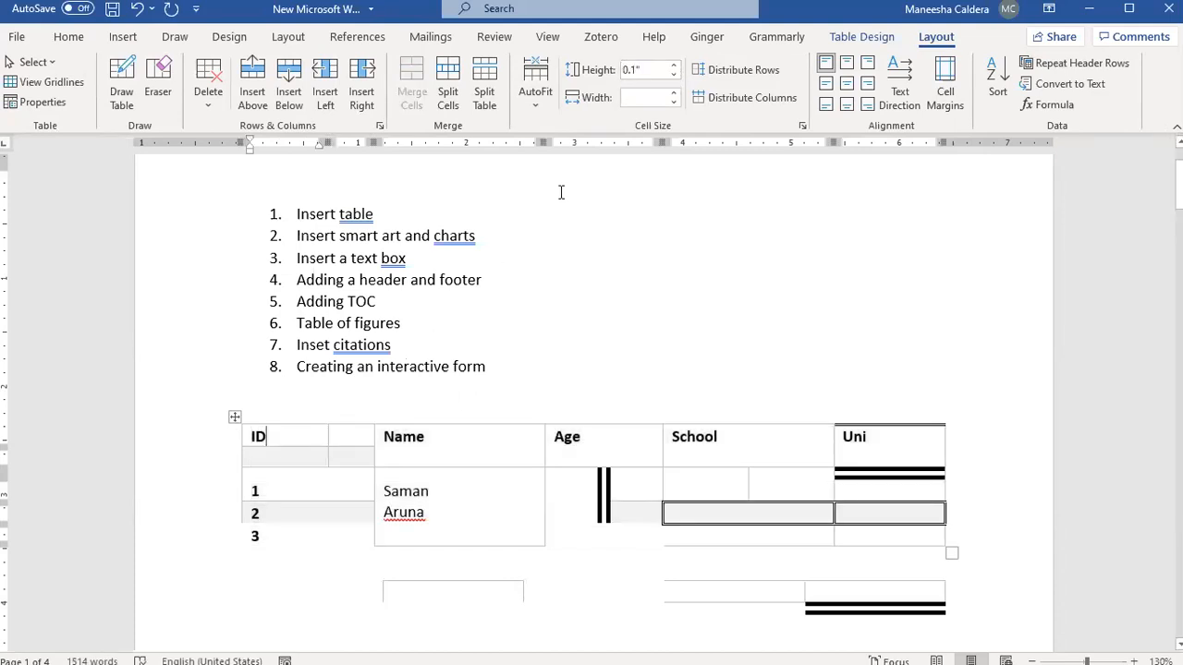
left_click(673, 66)
left_click(674, 66)
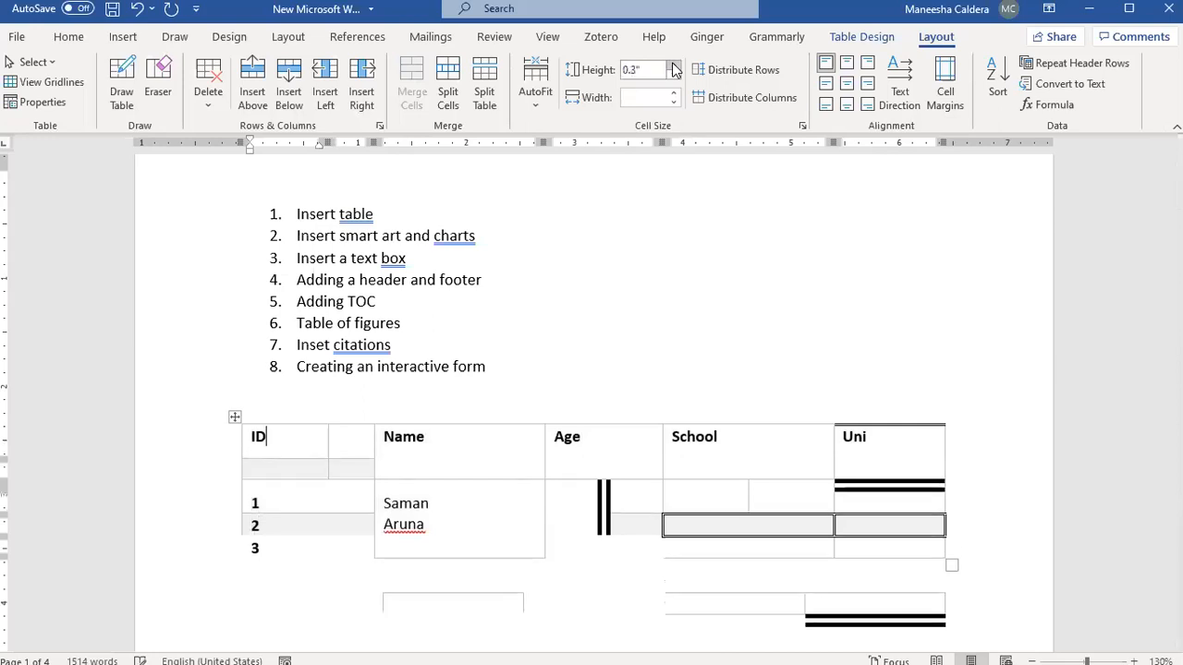
left_click(673, 65)
left_click(674, 65)
left_click(673, 66)
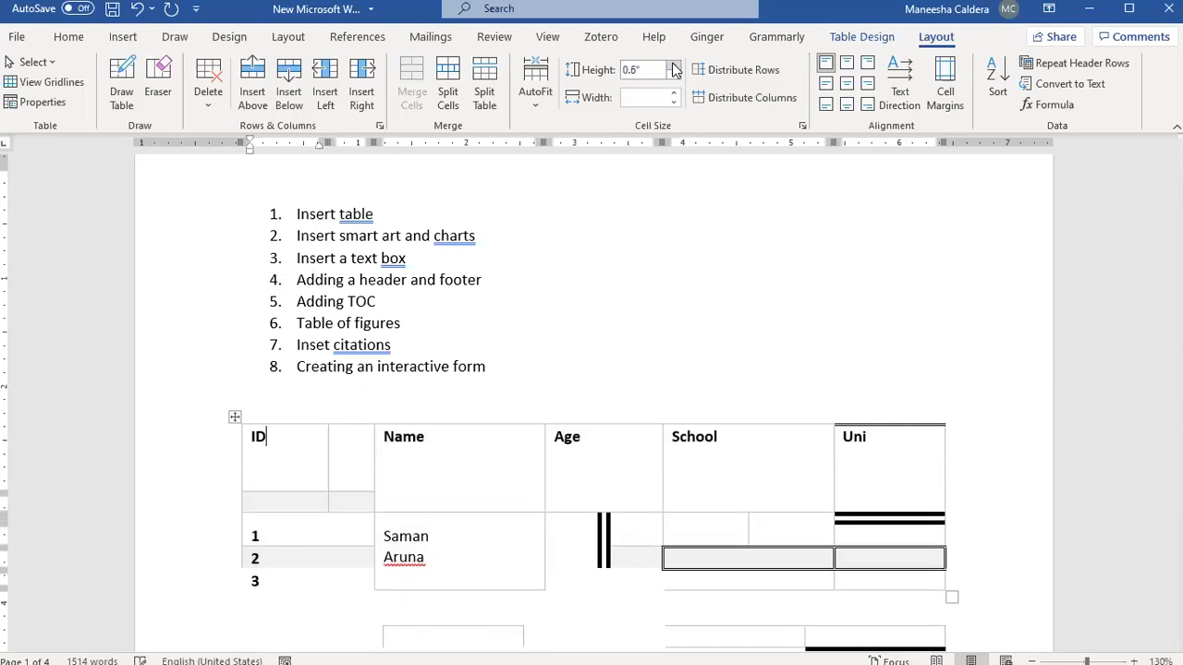
left_click(674, 66)
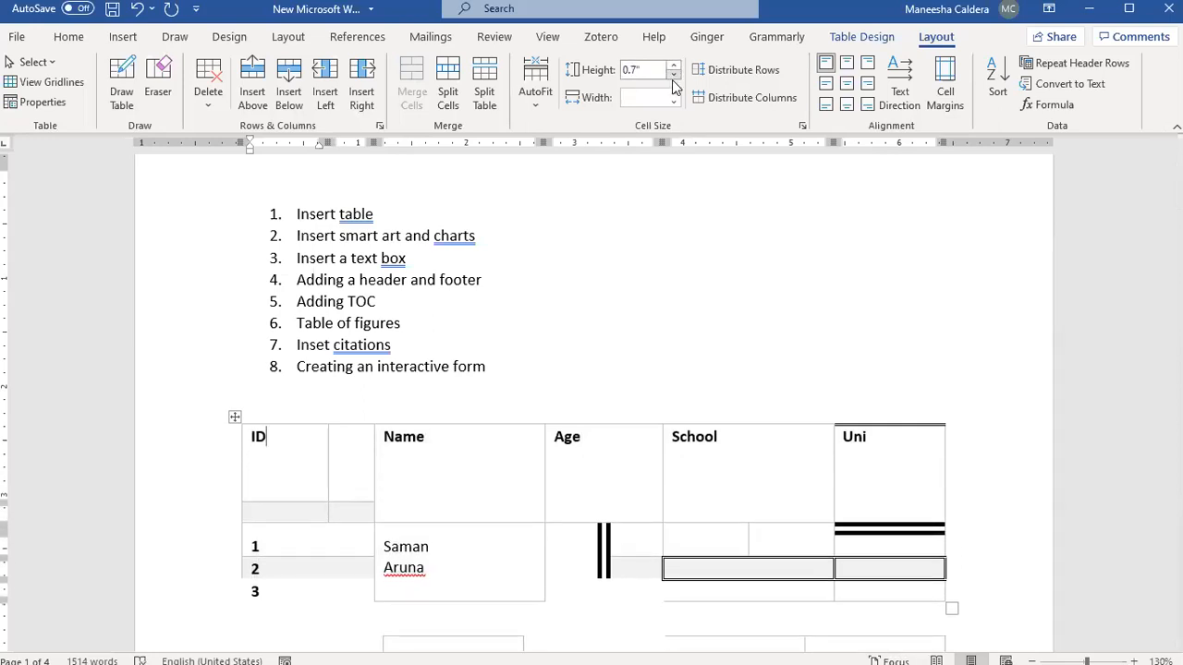
left_click(674, 78)
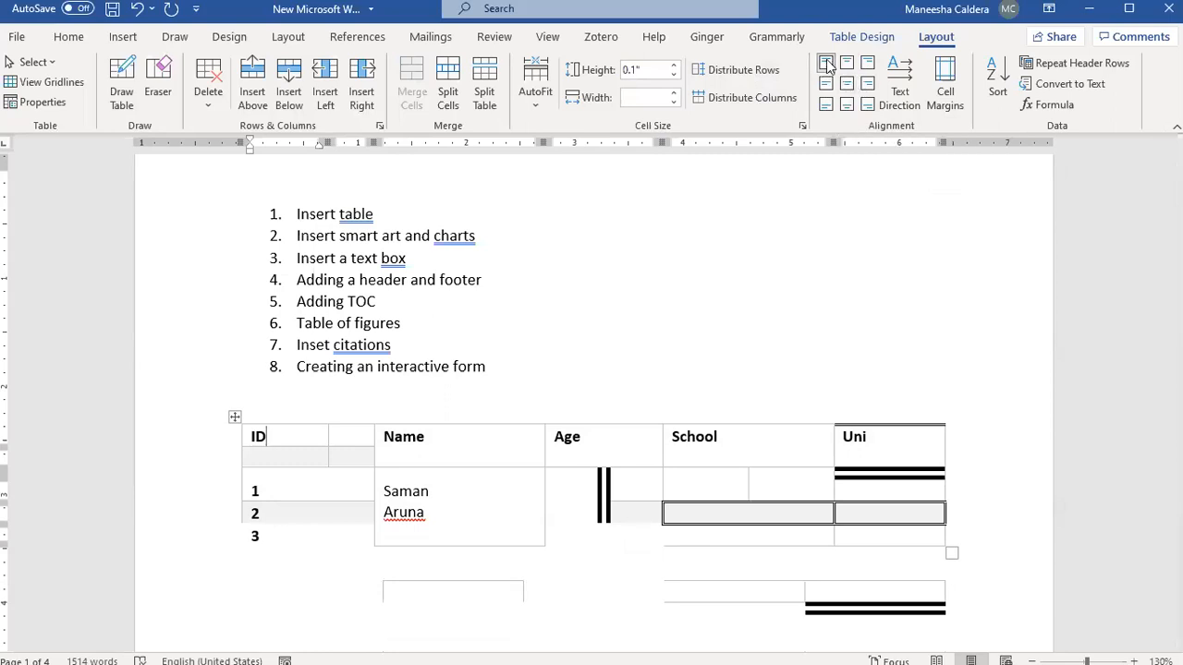
Apply Align Center to the ID header cell and to the whole upper table.
left_click(847, 84)
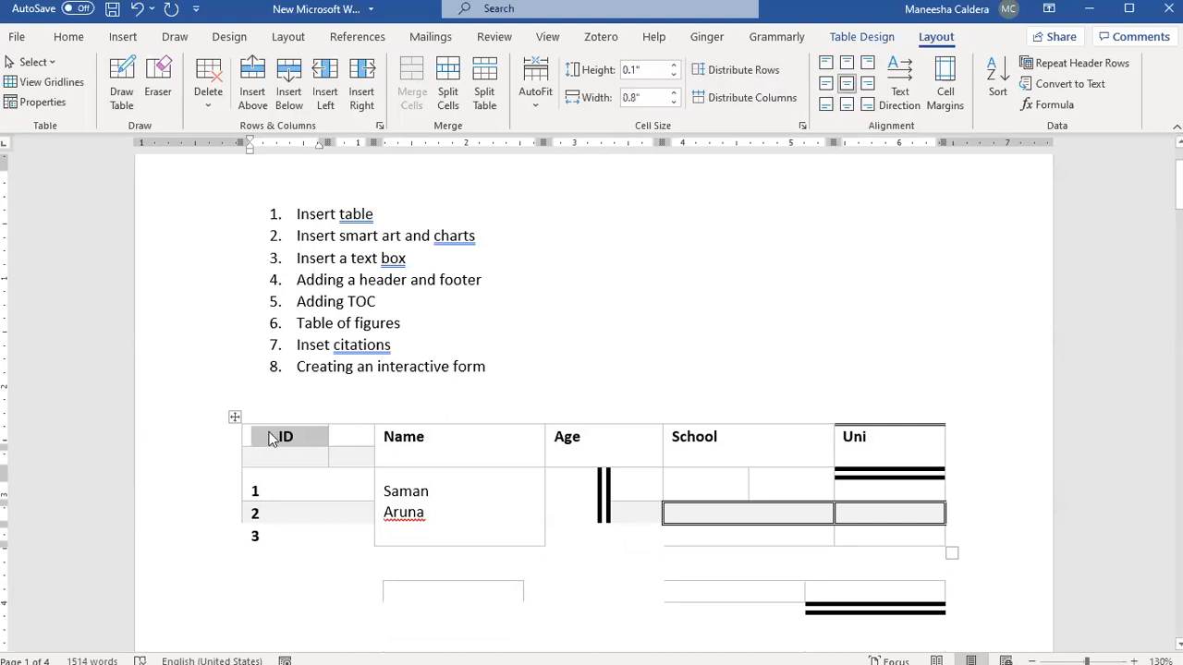
left_click(232, 415)
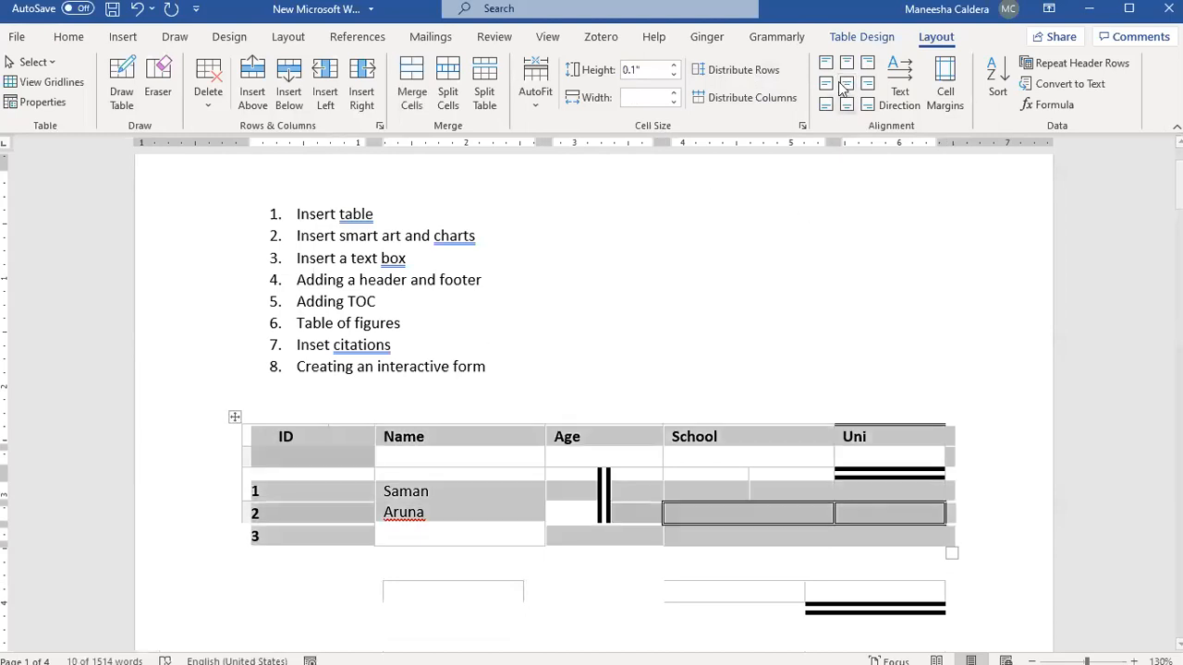
left_click(845, 84)
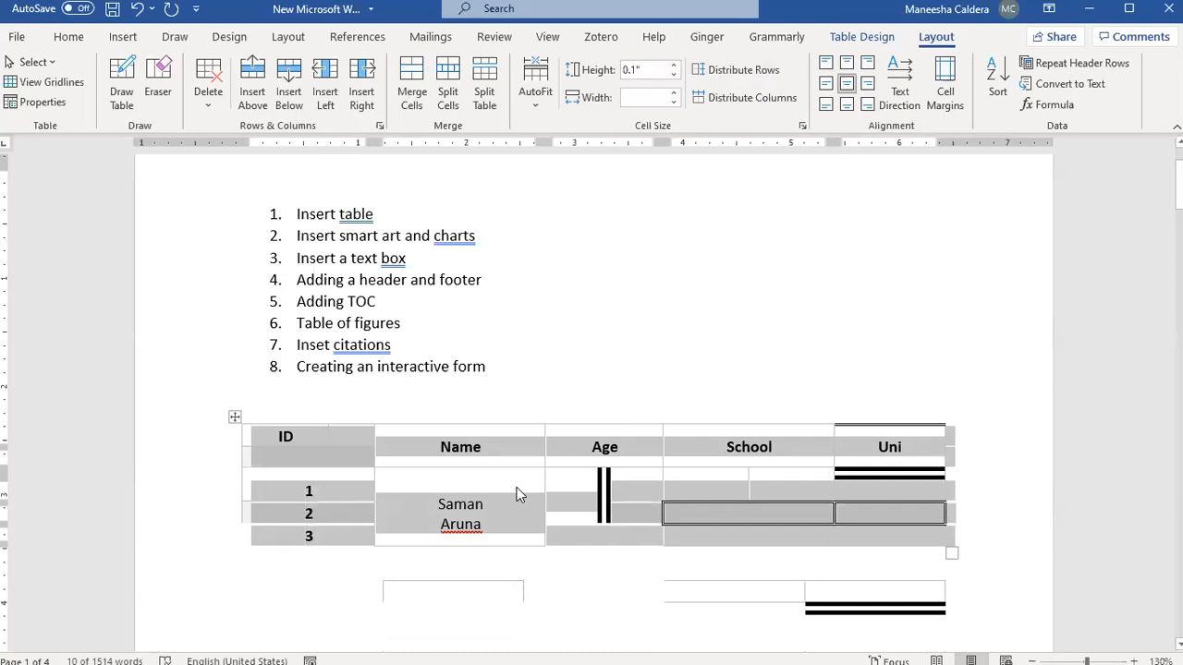
left_click(721, 414)
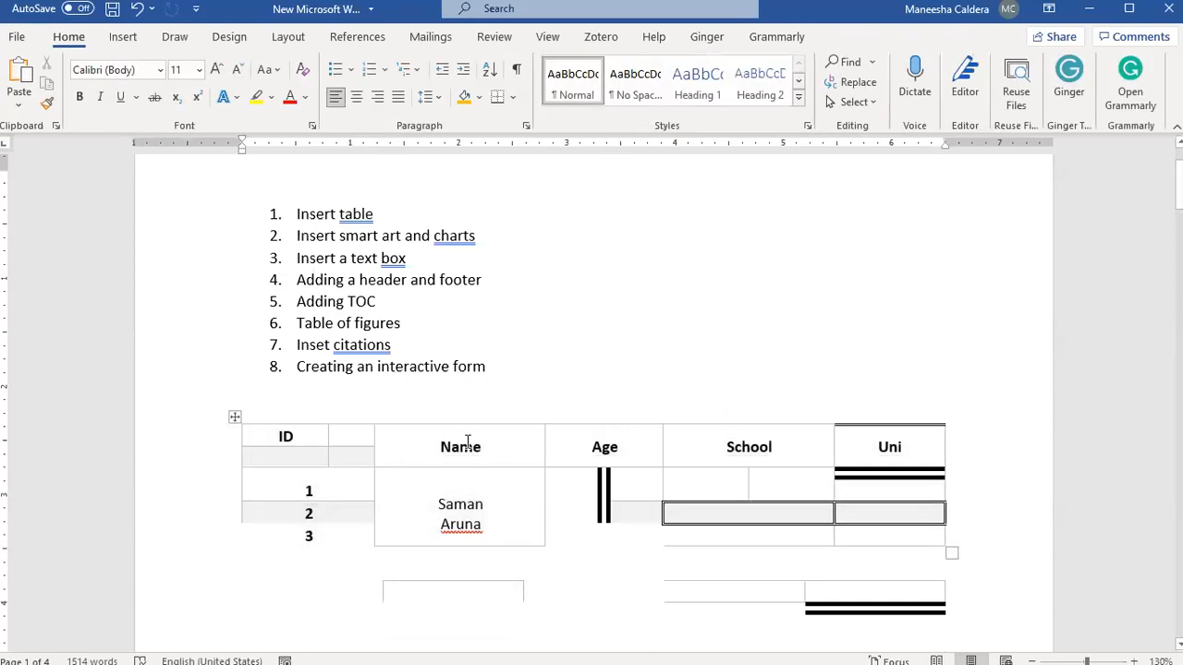
Try Align Bottom Right on the whole upper table and return its text to Align Center.
left_click(234, 420)
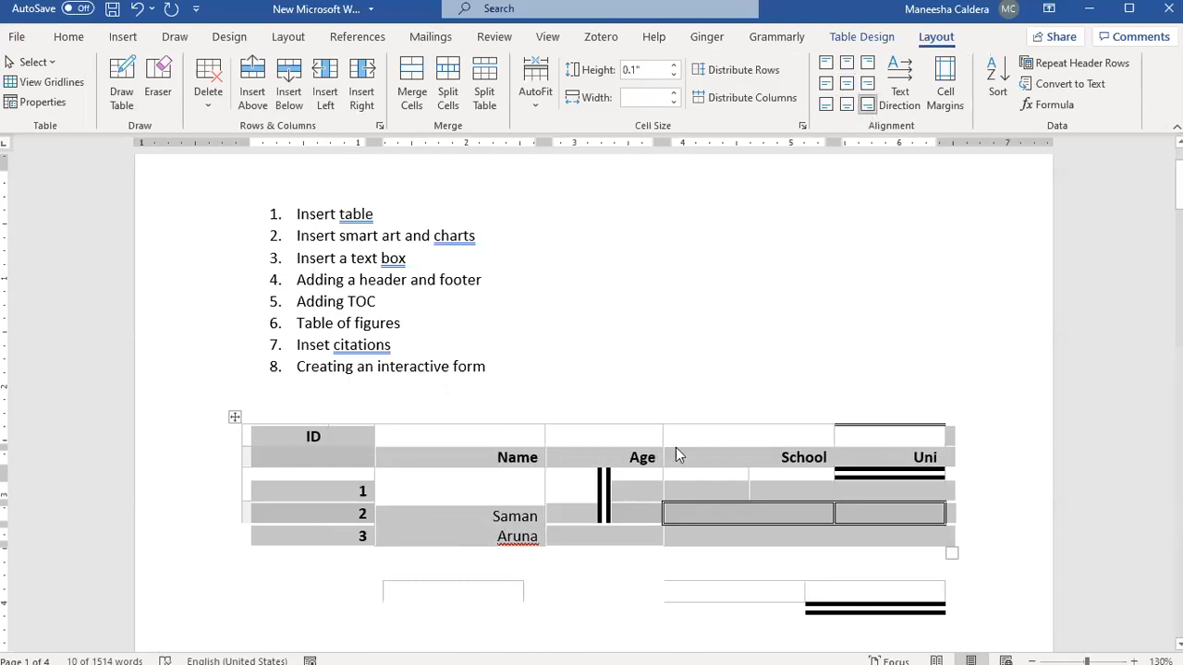
left_click(846, 82)
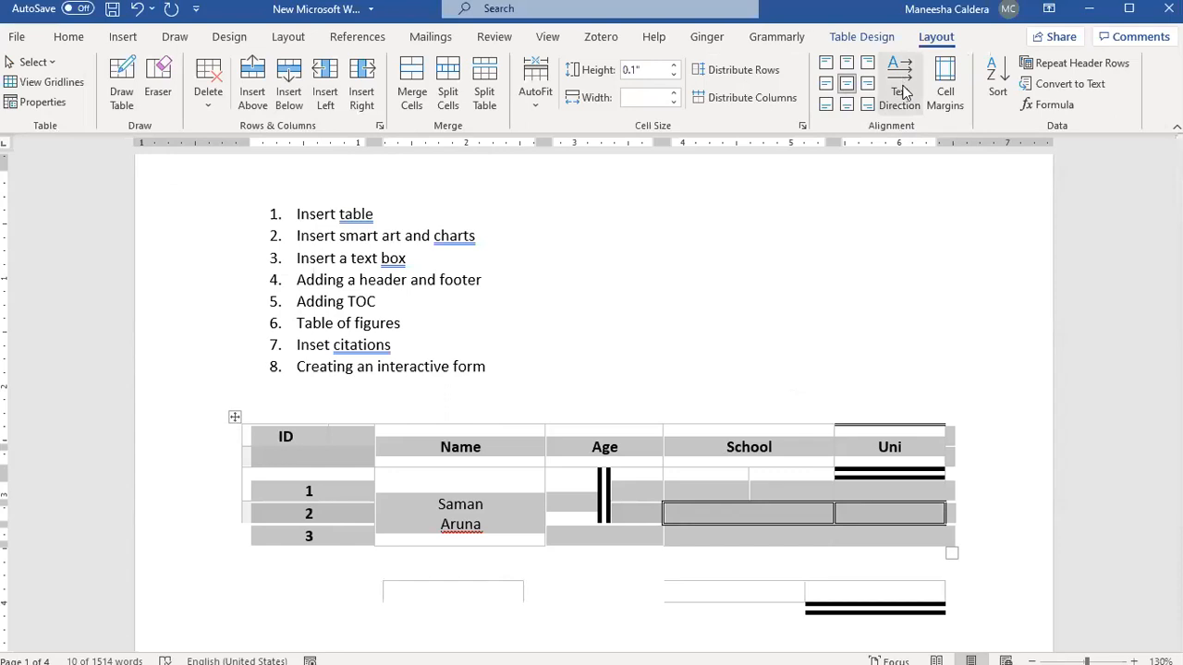
Change the text direction of the ID header cell so its text runs vertically.
left_click(311, 431)
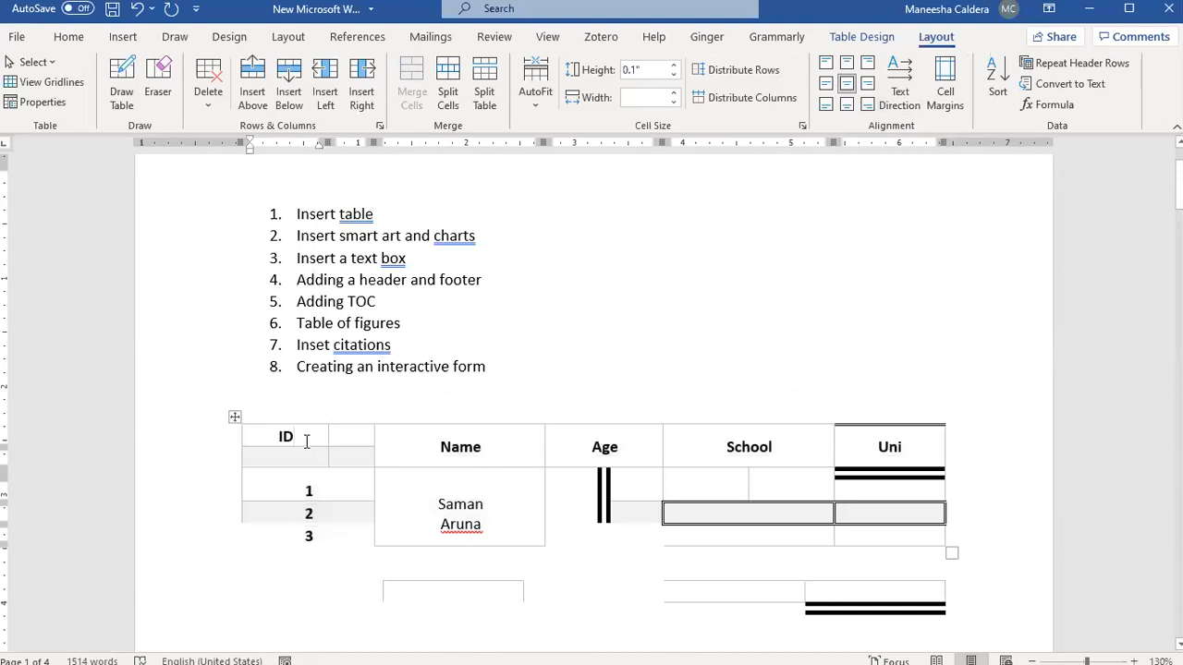
left_click(896, 102)
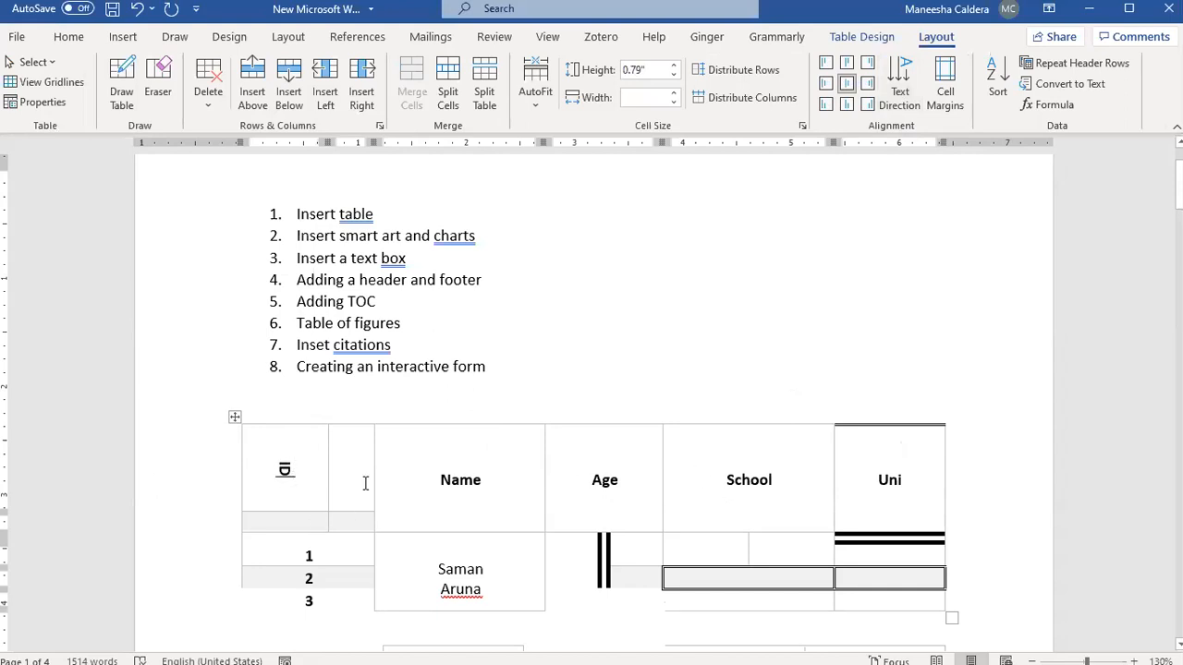
left_click(462, 477)
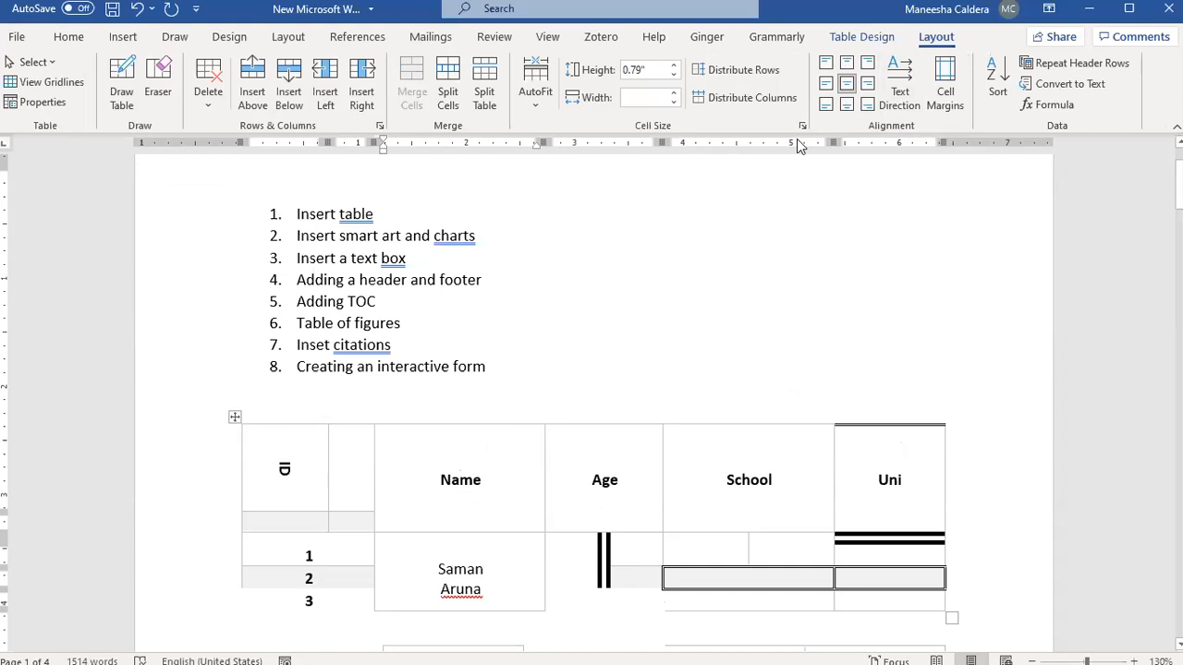
Change the text direction of the Name and Age header cells so their text runs vertically.
left_click(899, 107)
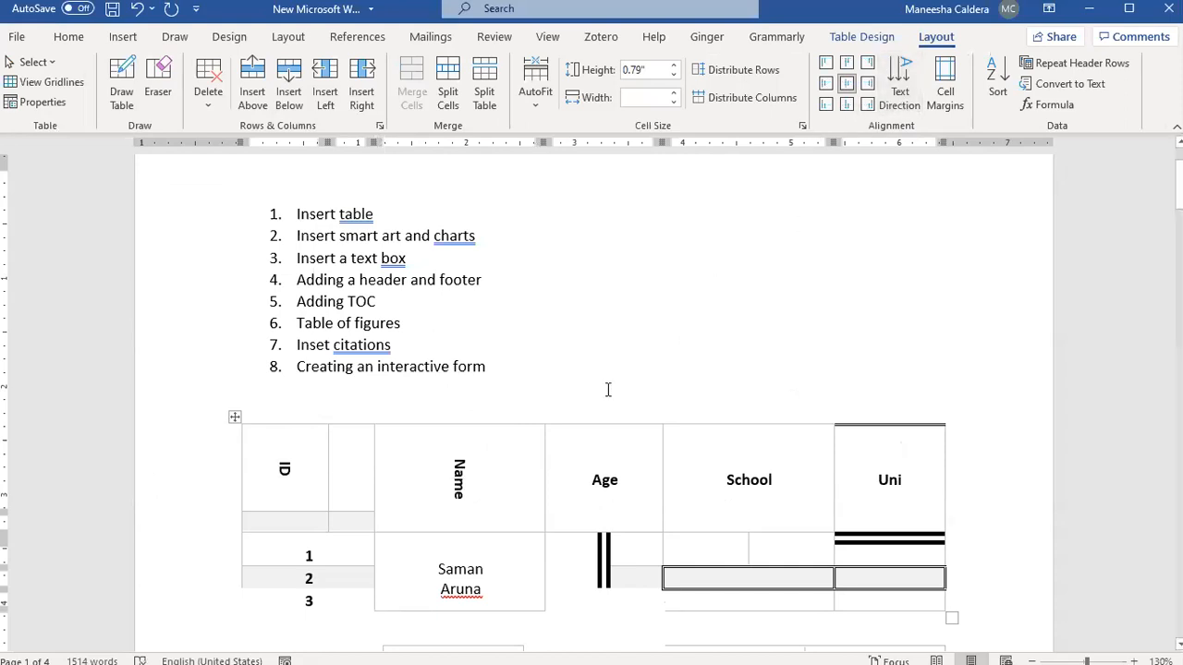
left_click(603, 479)
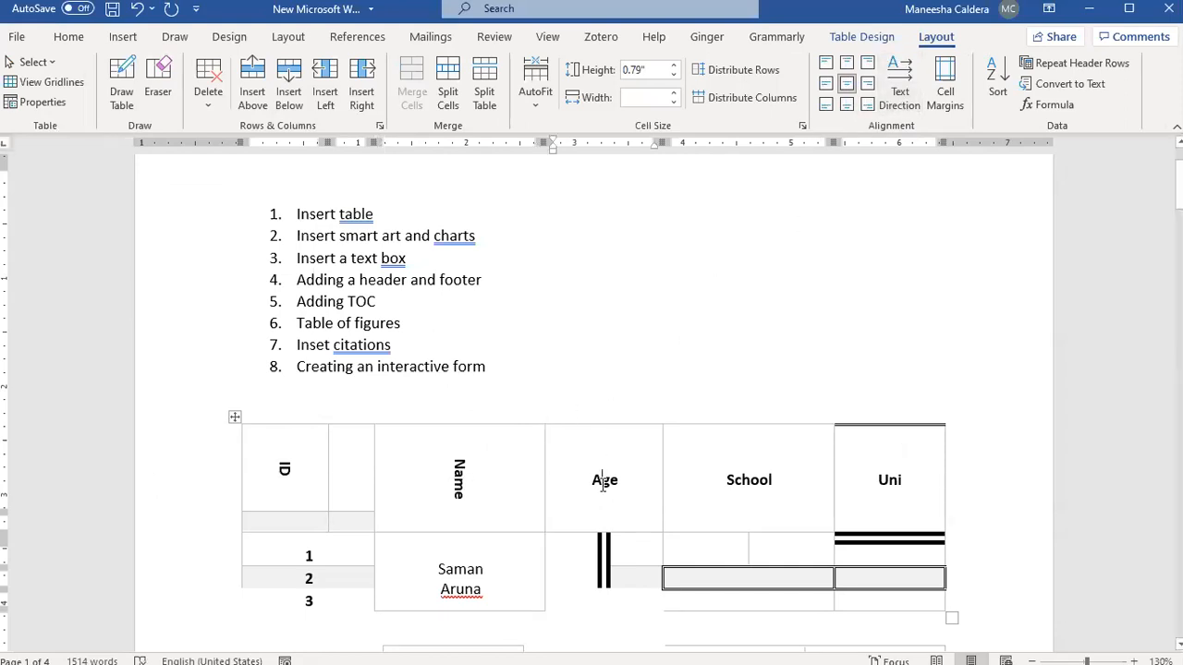
left_click(899, 93)
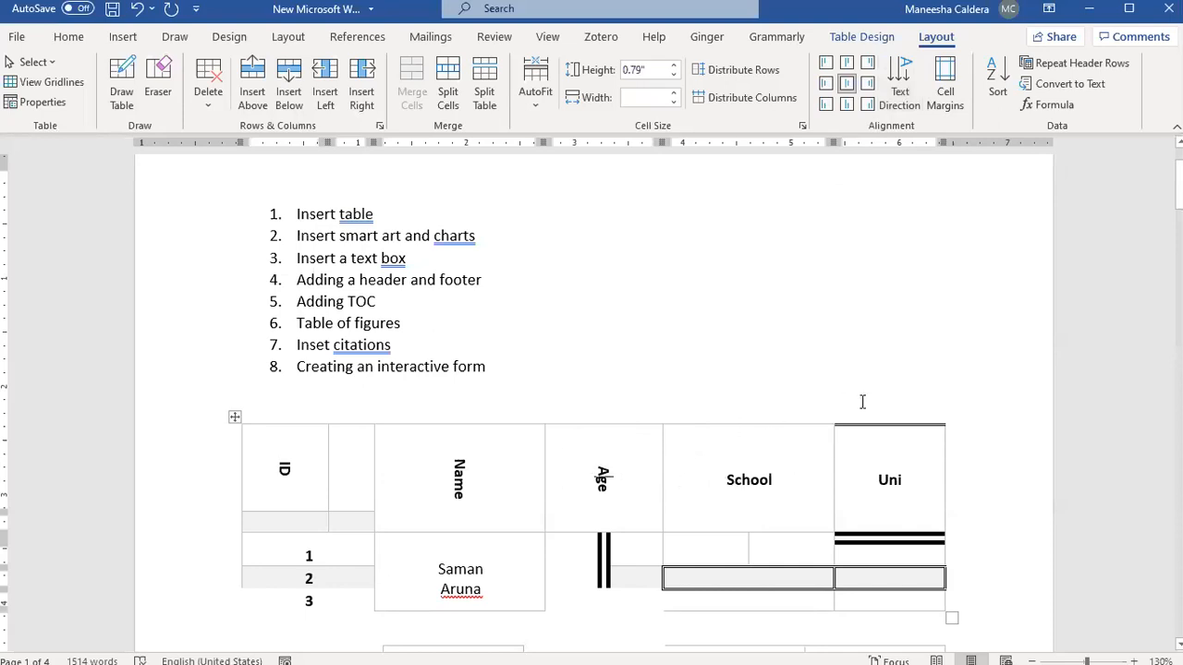
left_click(379, 399)
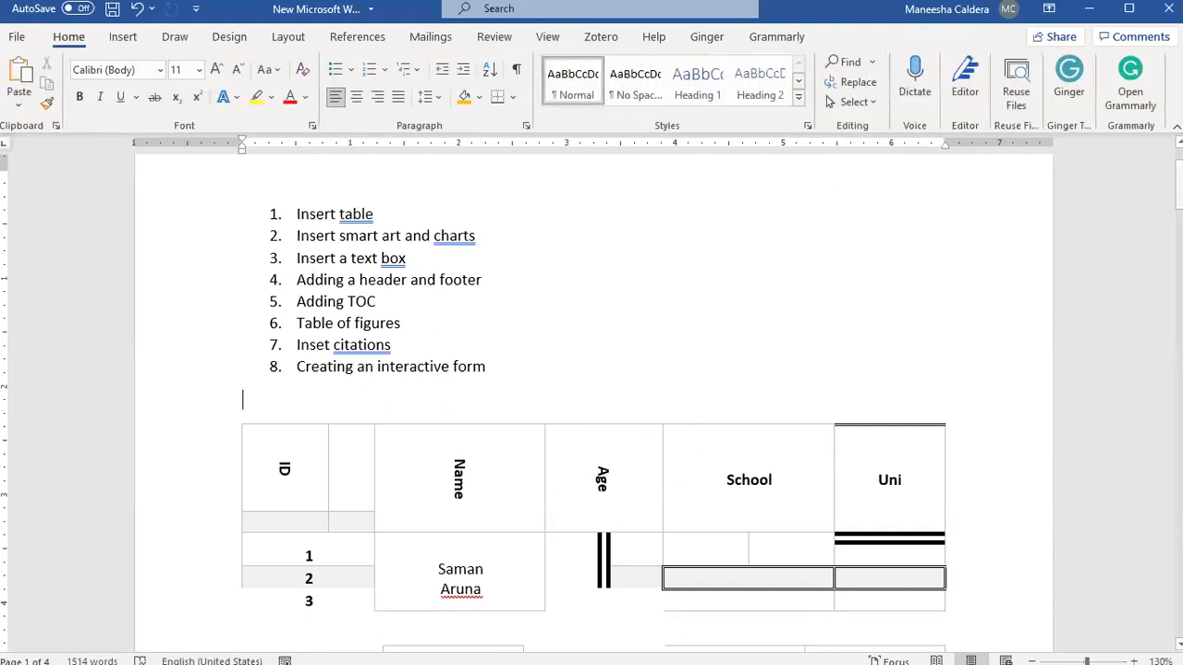
mouse_move(1179, 185)
left_mouse_down()
mouse_move(1179, 208)
mouse_move(1179, 187)
left_mouse_up()
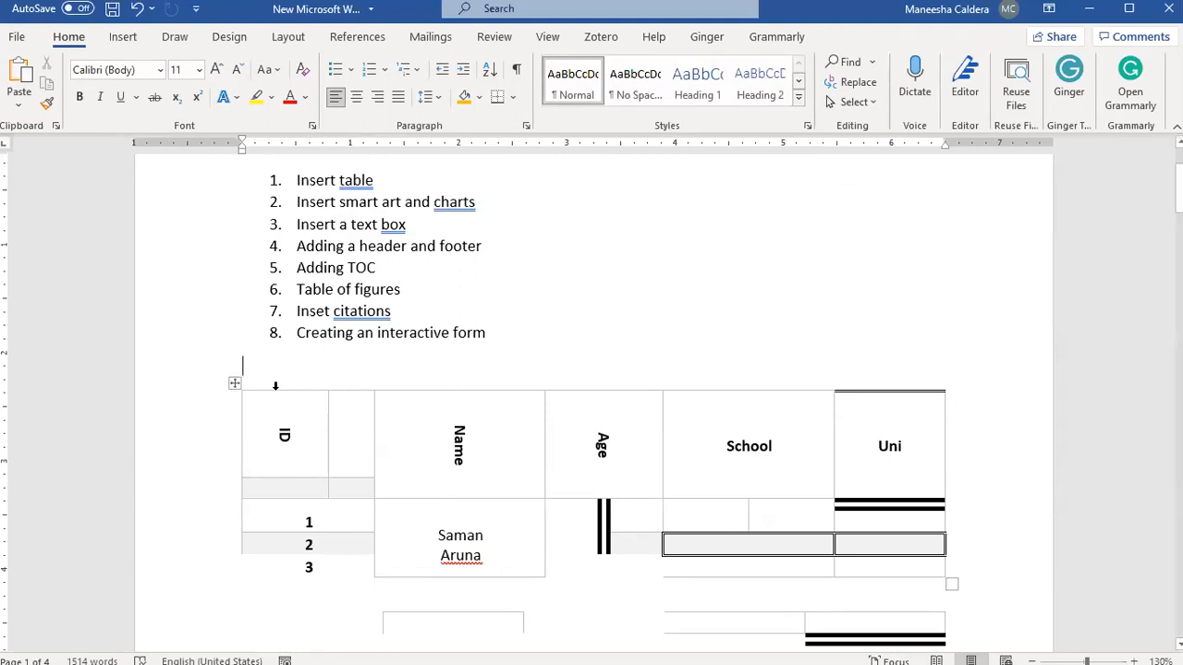
Cycle the Age header cell's text direction through upward and horizontal, and return it to running vertically downward.
left_click(284, 440)
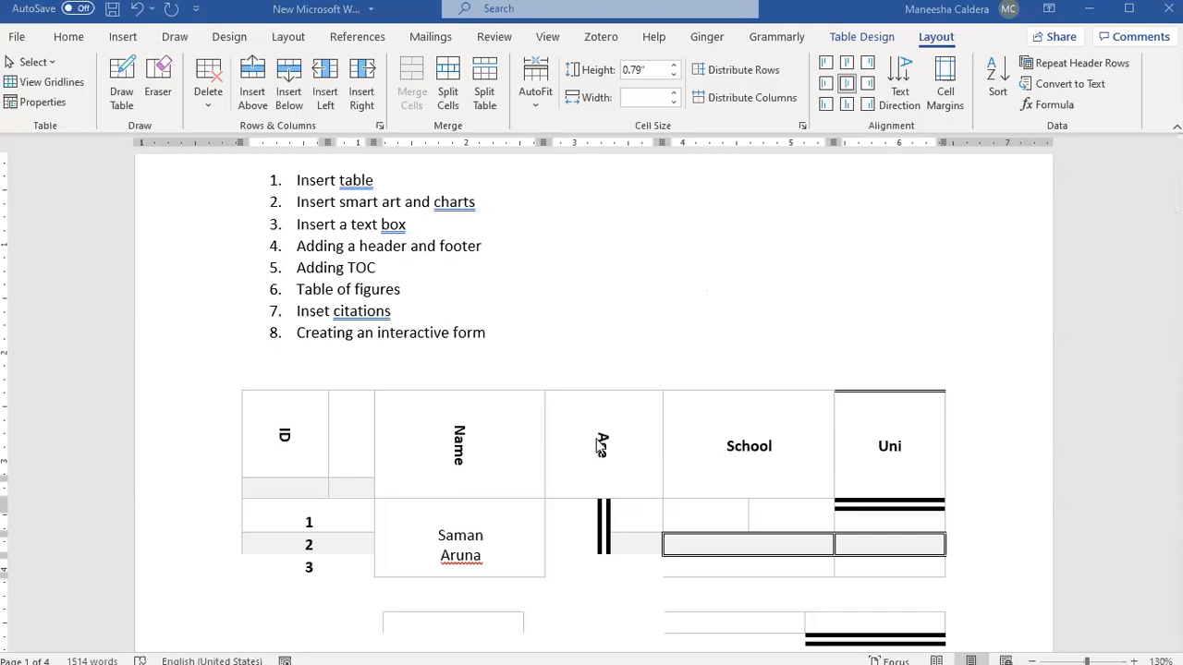
left_click_drag(603, 459, 600, 427)
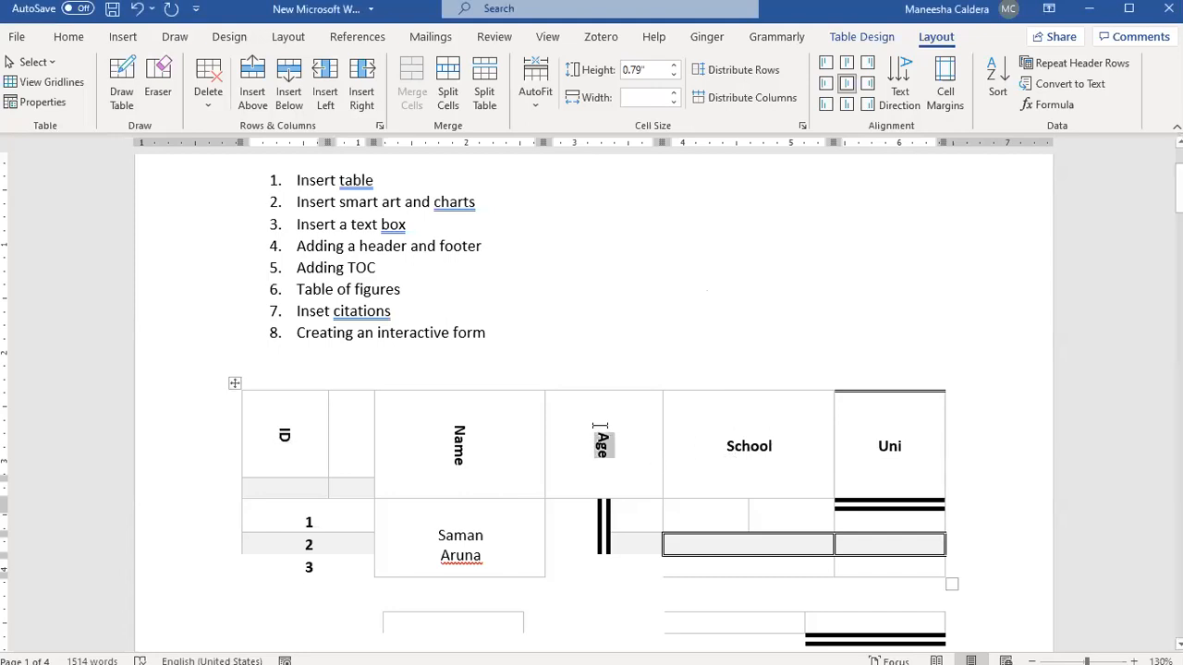
left_click(911, 81)
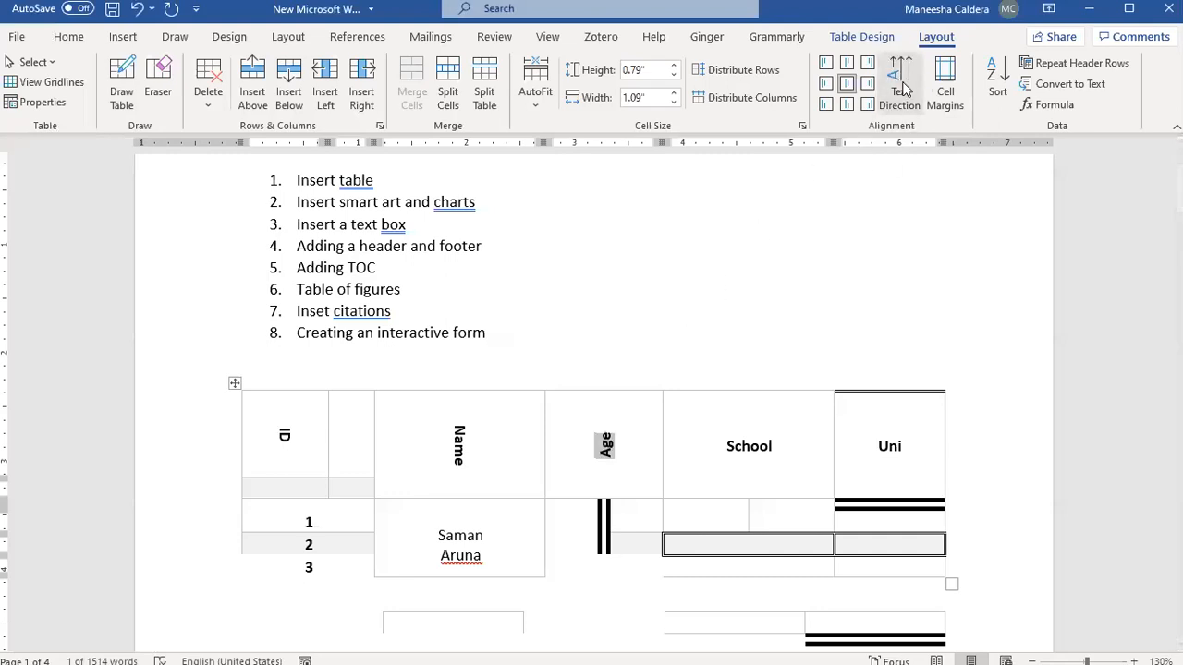
left_click(903, 88)
left_click(608, 453)
left_click(796, 446)
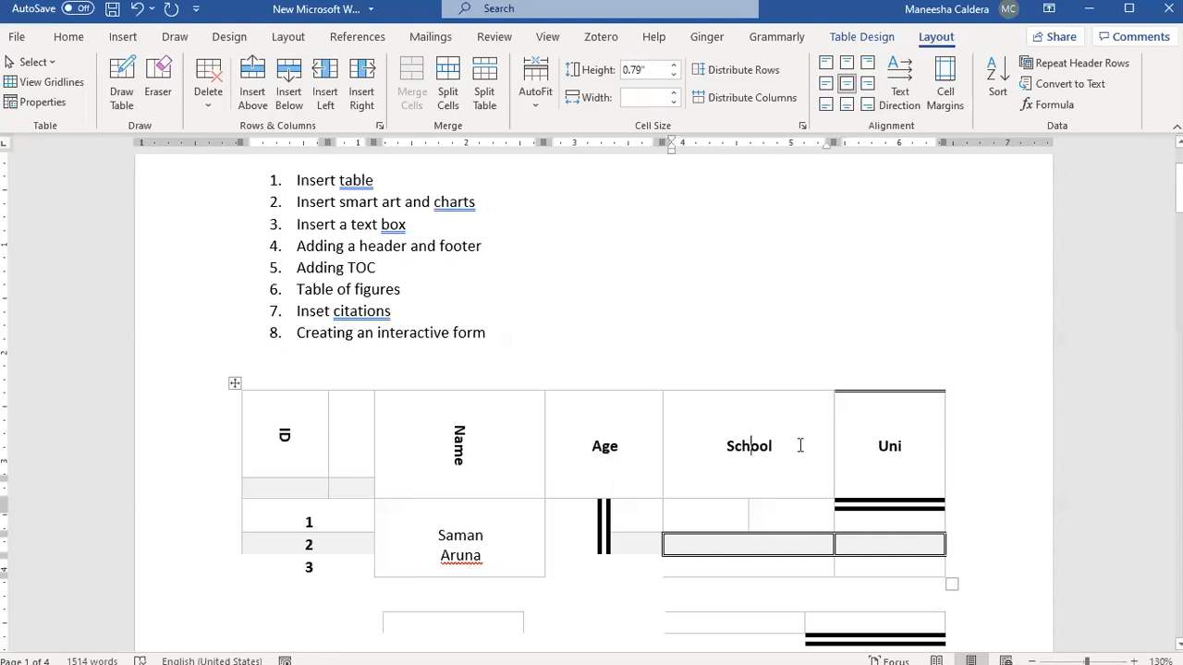
left_click(888, 448)
left_click(603, 447)
left_click(915, 90)
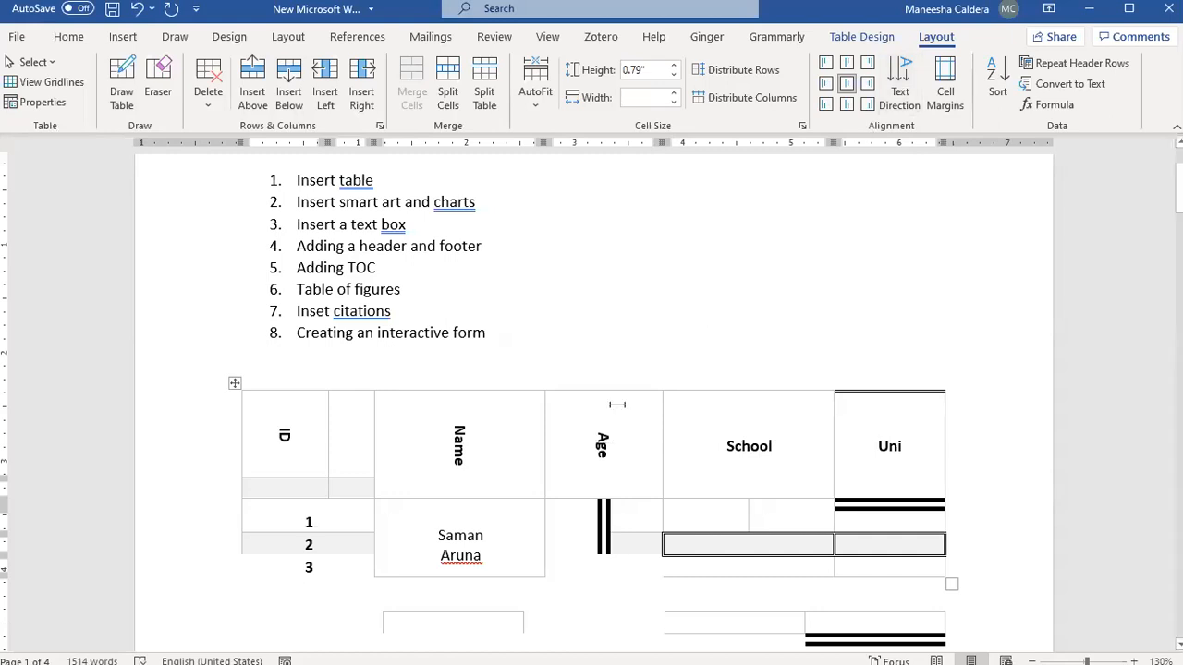
Change the text direction of the School and Uni header cells so their text runs vertically.
left_click(765, 447)
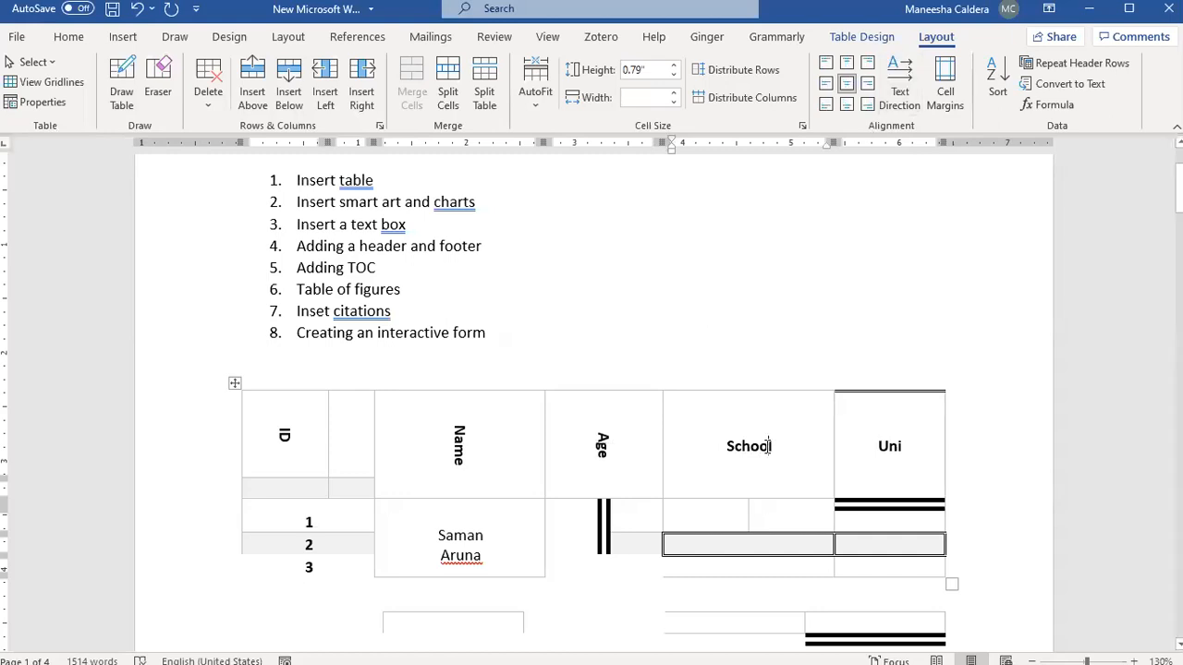
left_click(904, 92)
left_click(890, 447)
left_click(901, 92)
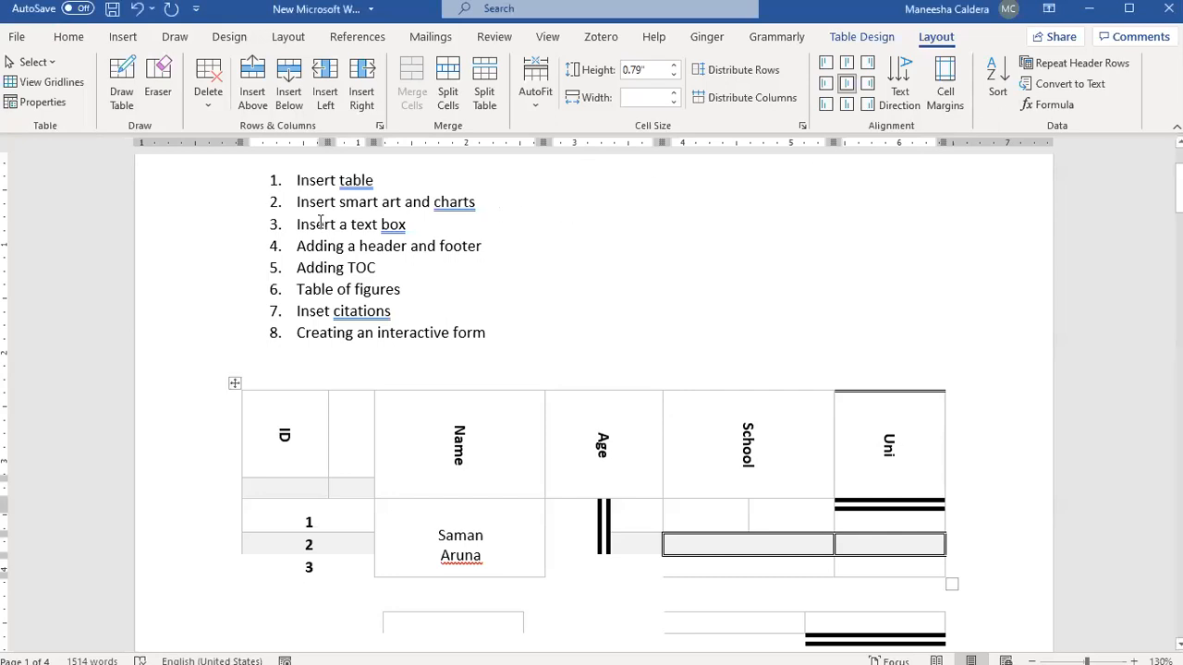
Clear the upper table's contents and delete both tables between the numbered list and the Introduction.
left_click(234, 388)
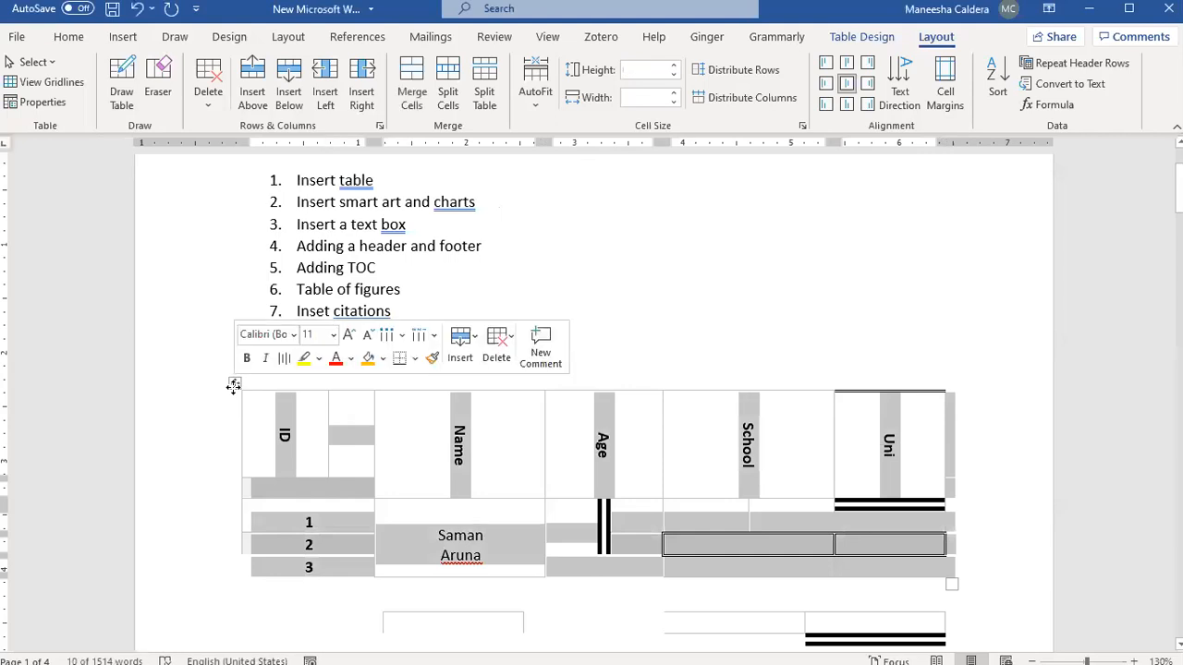
key("Delete")
left_click_drag(252, 365, 786, 568)
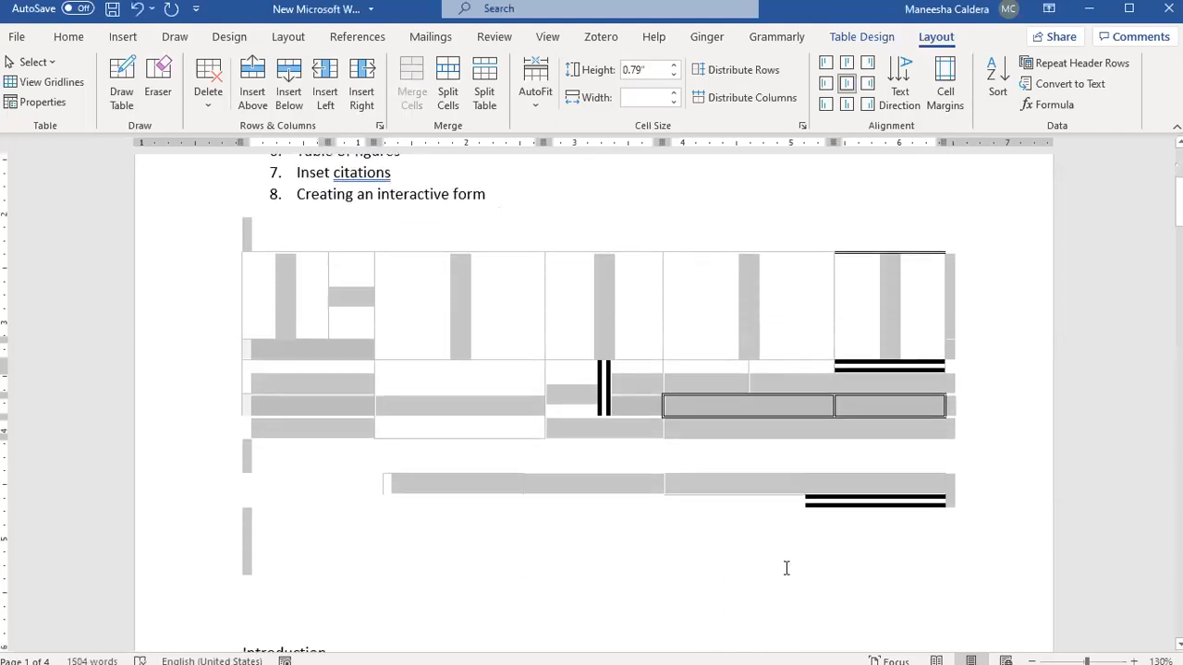
key("Delete")
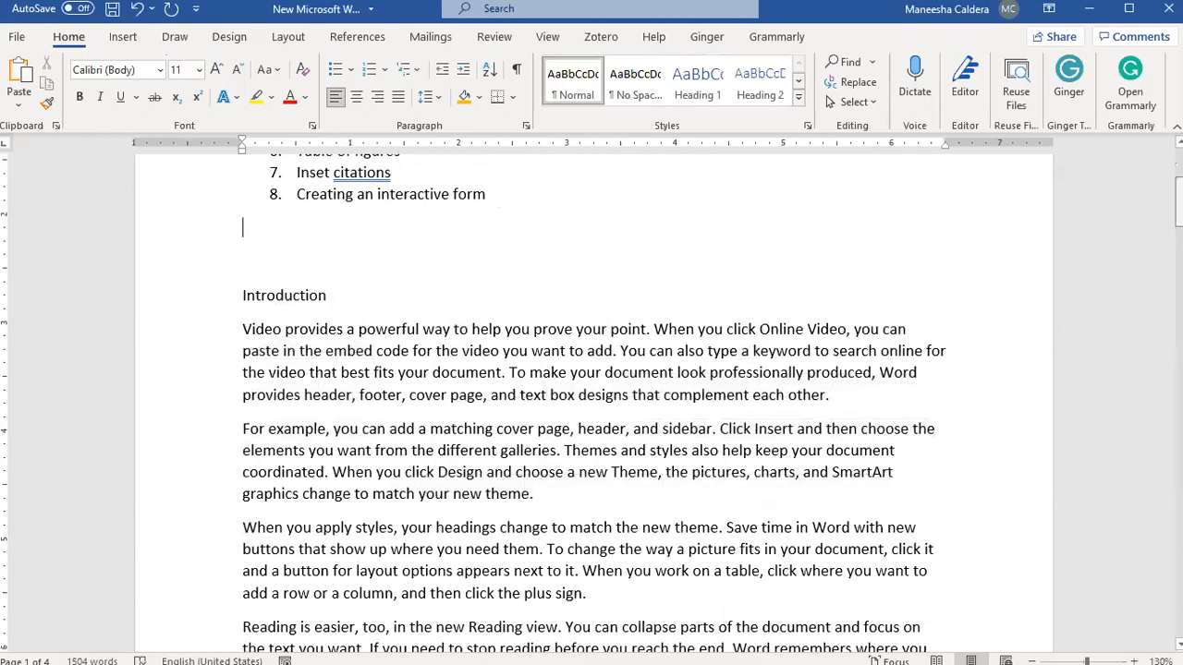
Insert a Basic Block List SmartArt graphic on a new line below the numbered list.
scroll(378, 417, "up", 4)
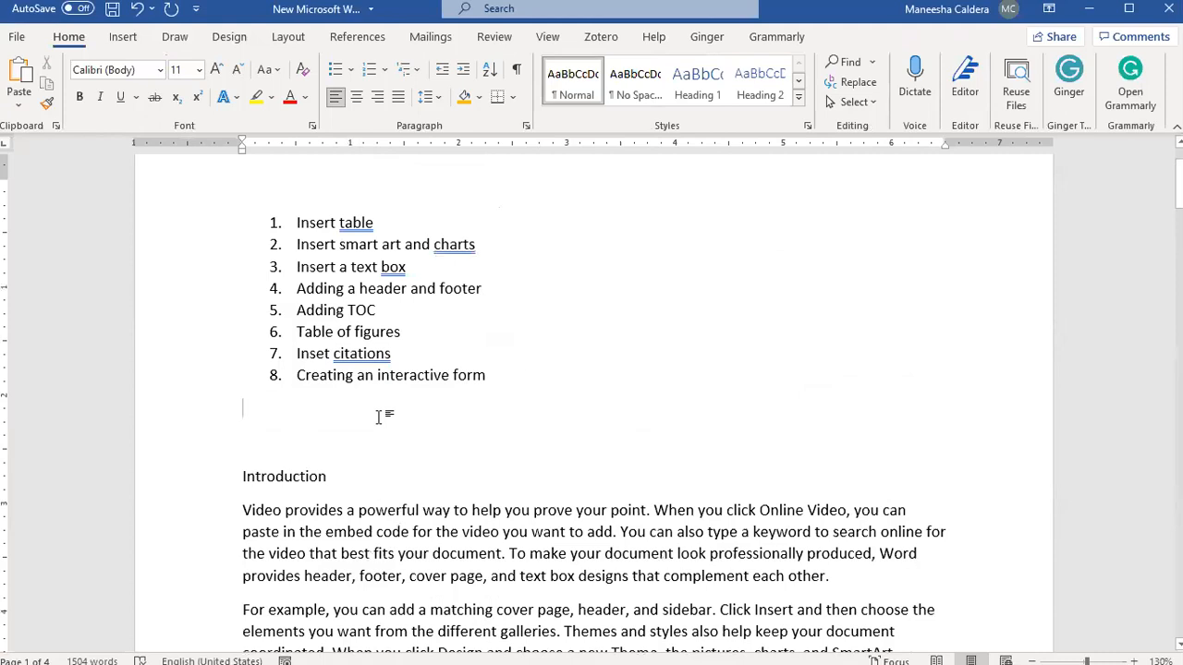
key("Return")
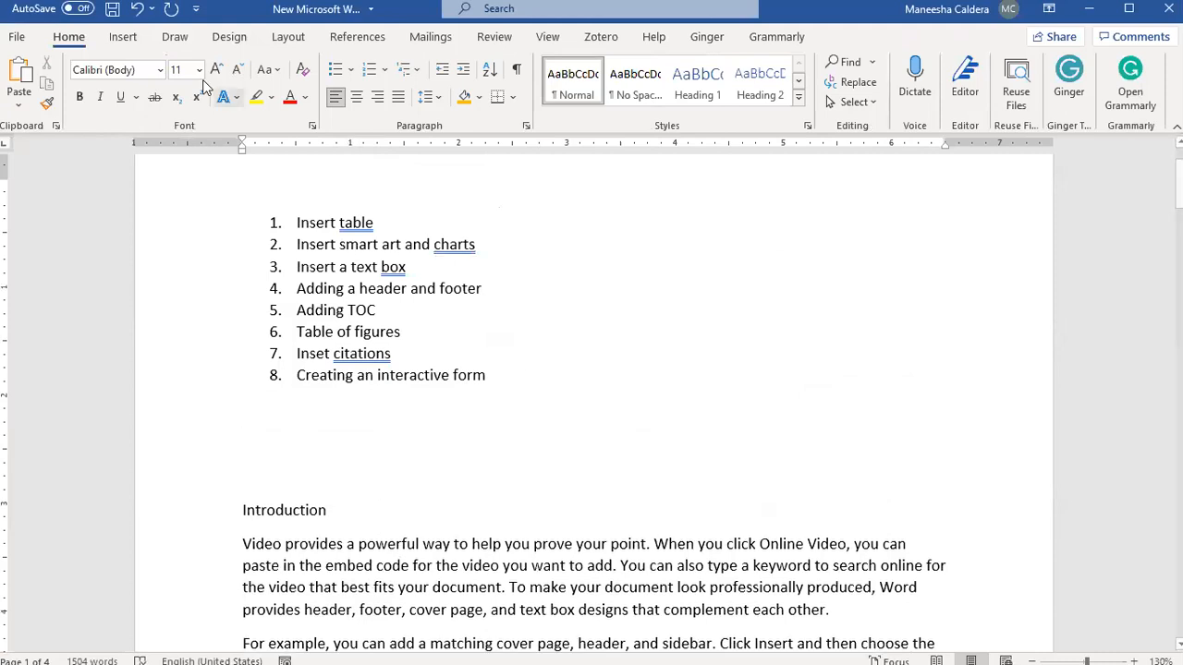
left_click(121, 38)
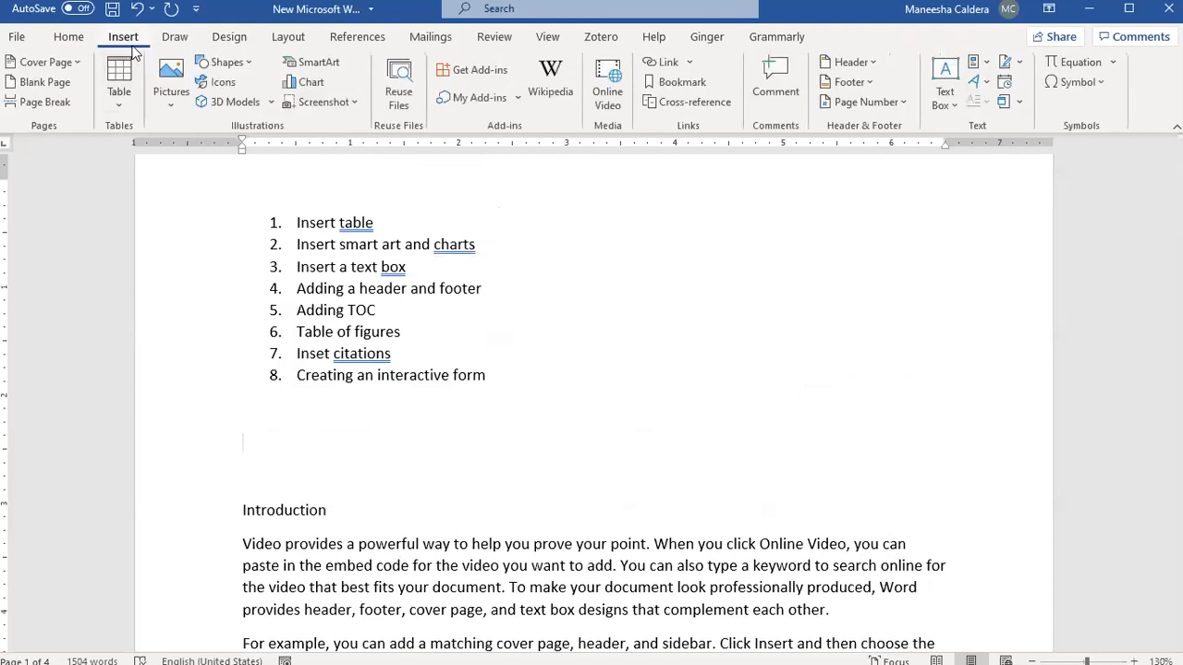
left_click(318, 63)
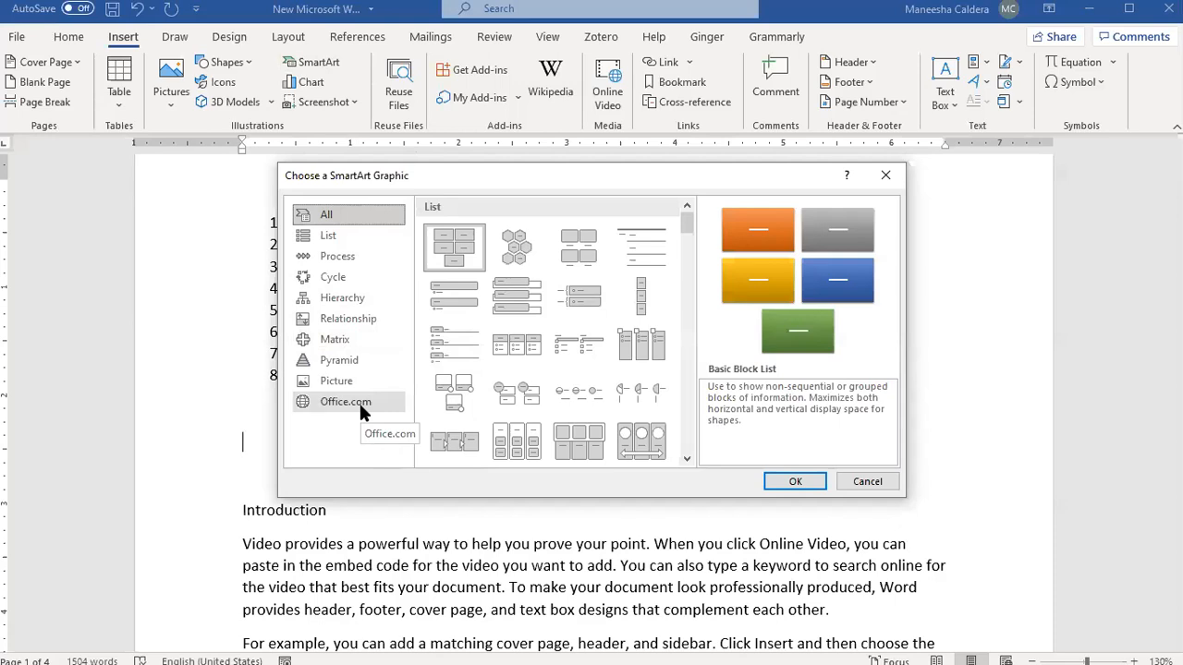
left_click(516, 247)
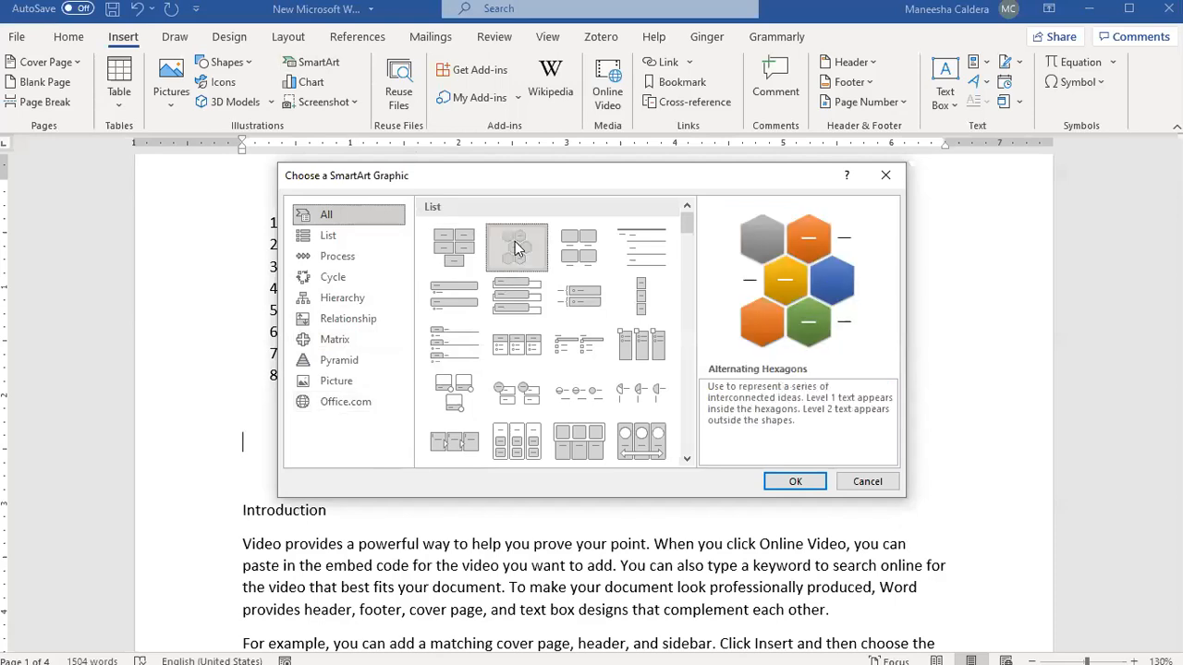
left_click(467, 263)
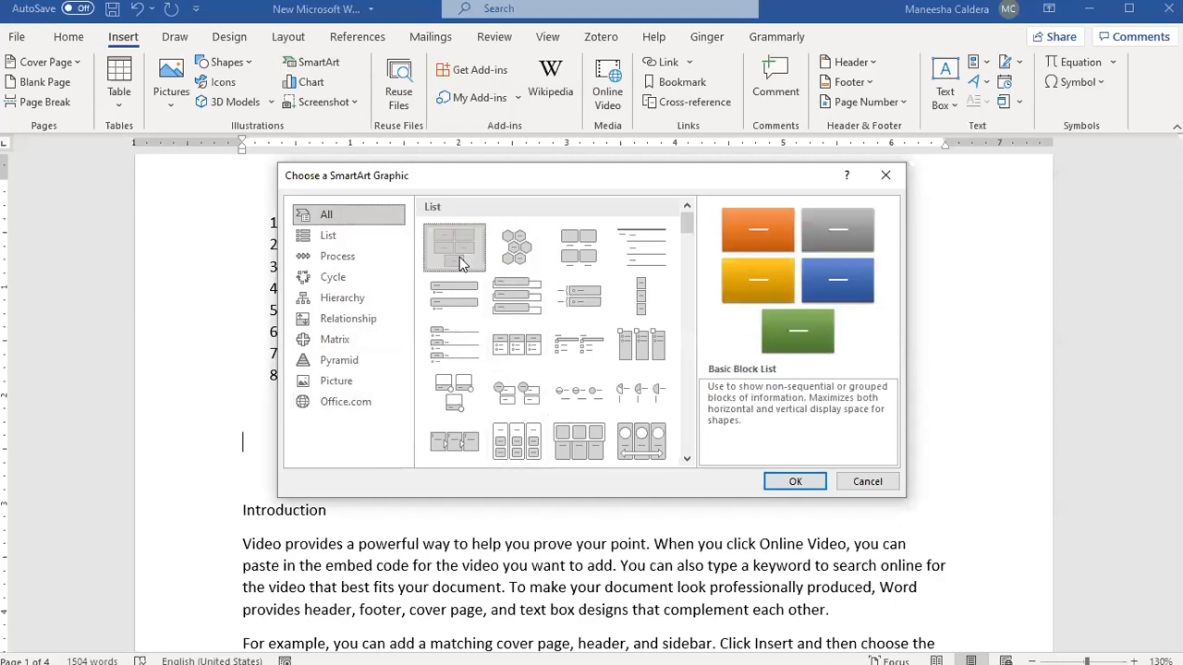
left_click(800, 481)
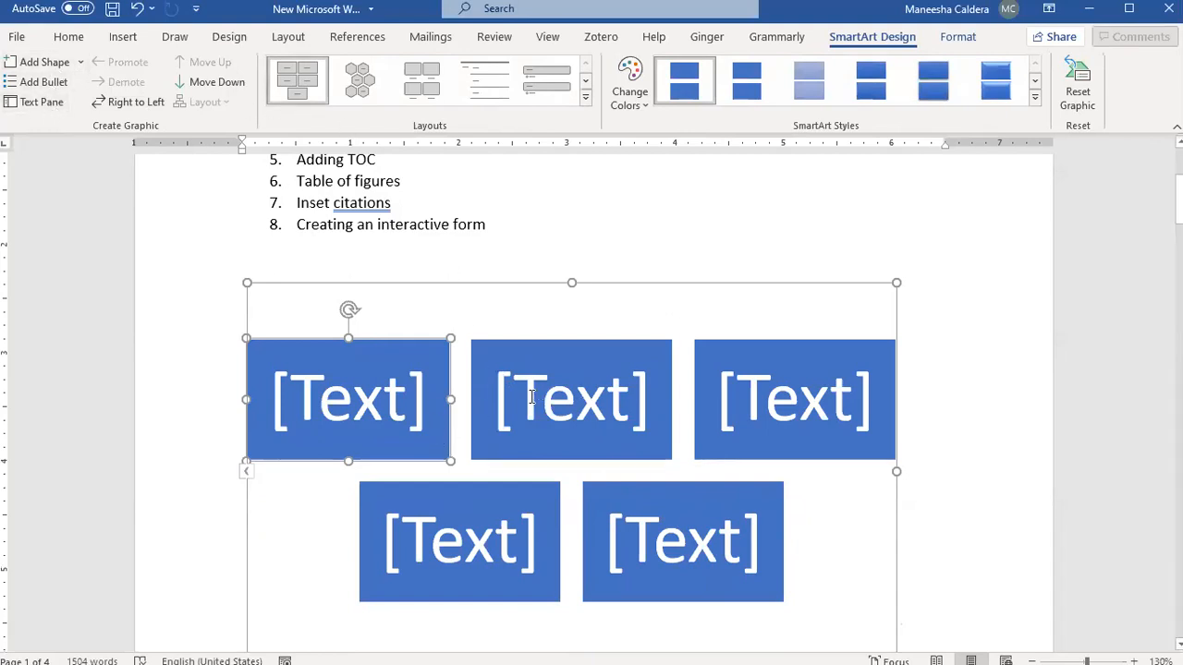
Apply the first Best Match for Document style to the SmartArt and add two shapes after its first block.
left_click(1034, 97)
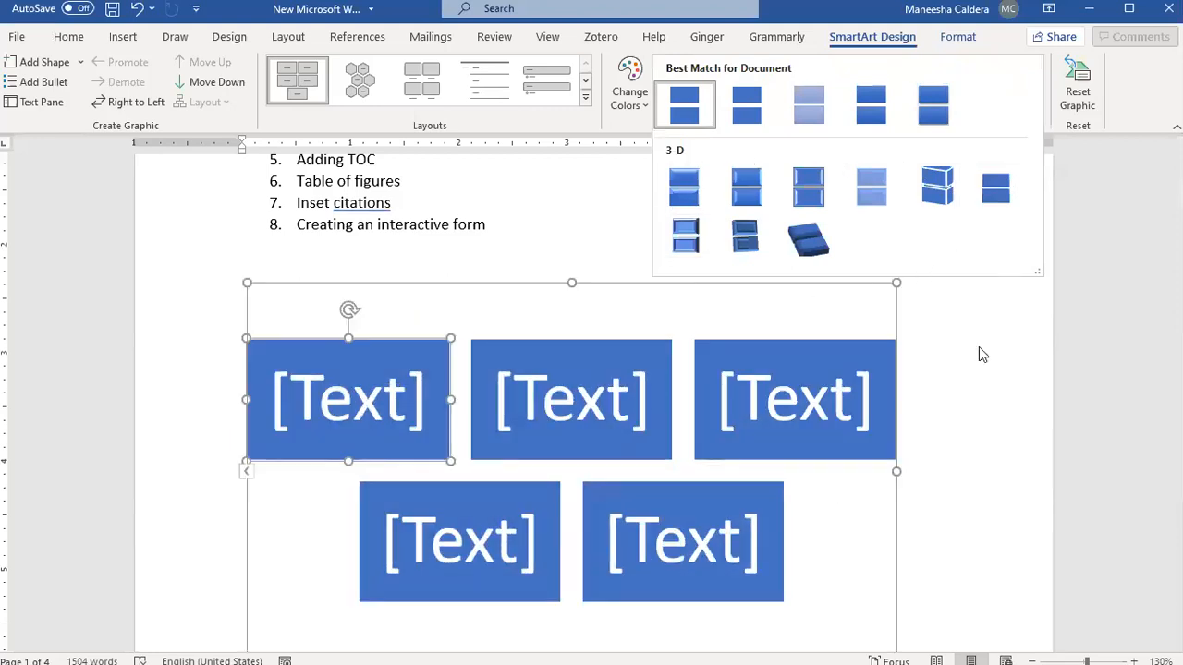
left_click(683, 103)
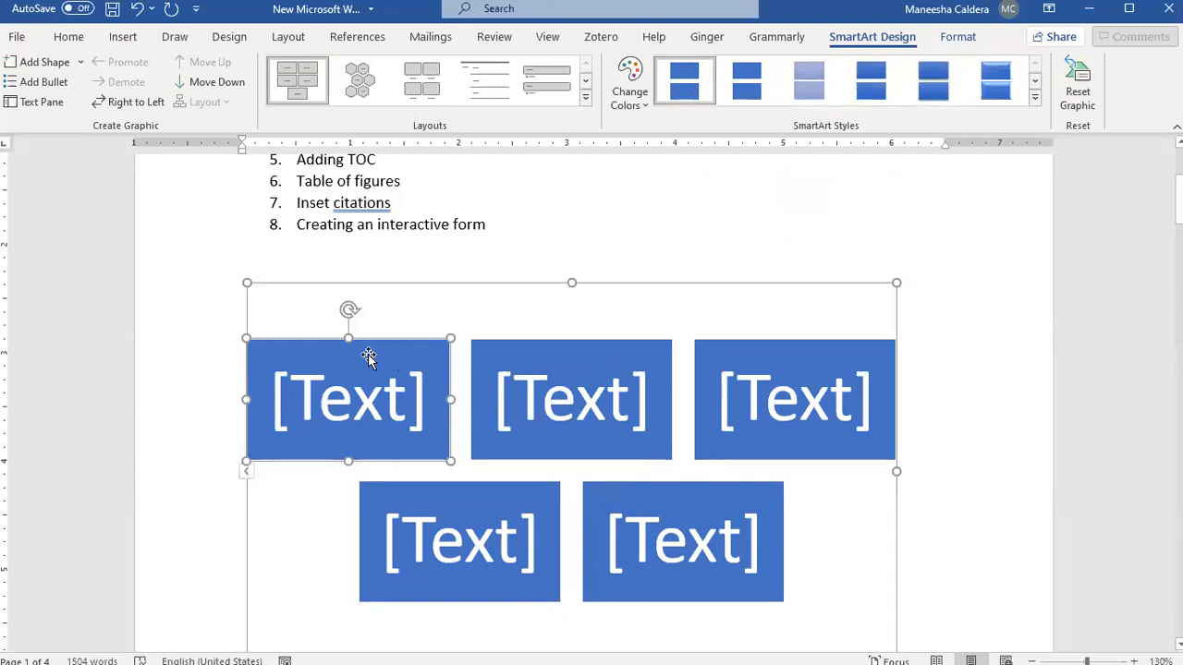
left_click(43, 62)
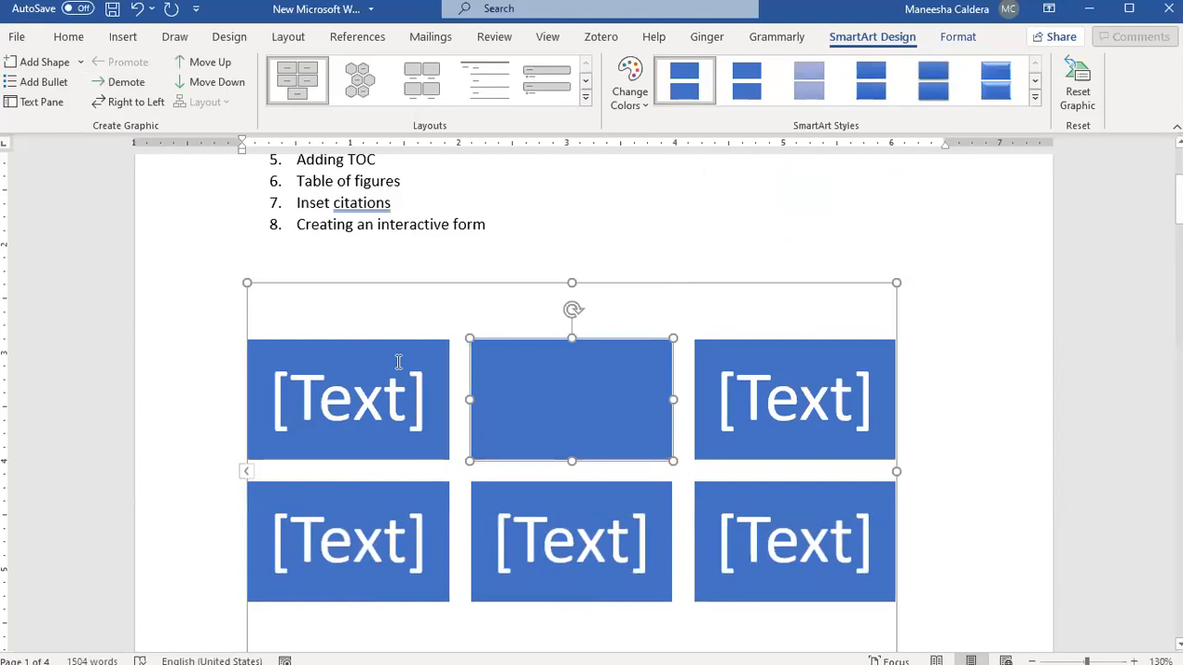
left_click(46, 62)
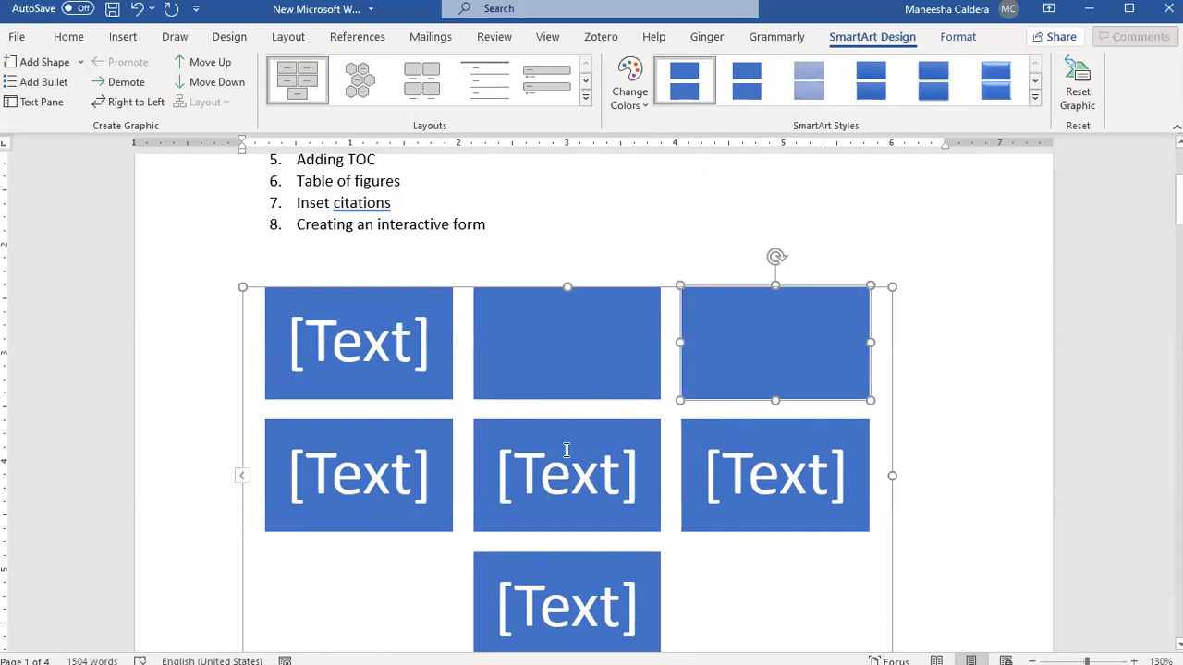
Enter "One" in the first SmartArt block and "two" in the second block.
left_click(536, 352)
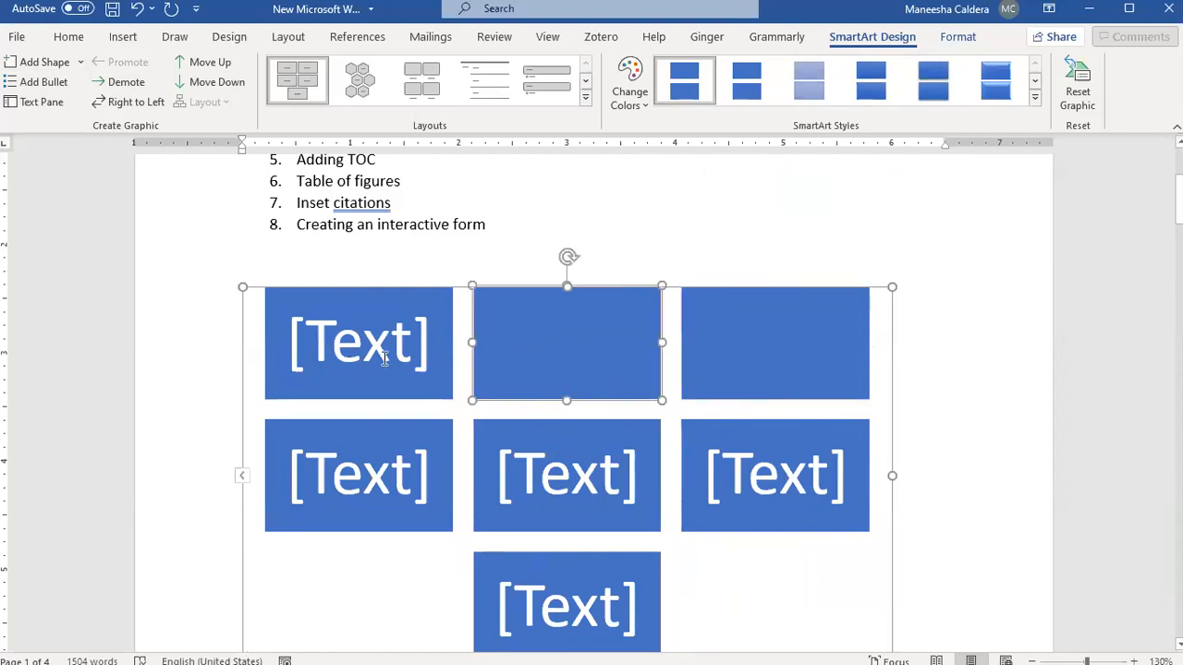
left_click(384, 360)
type("One")
left_click(497, 348)
type("two")
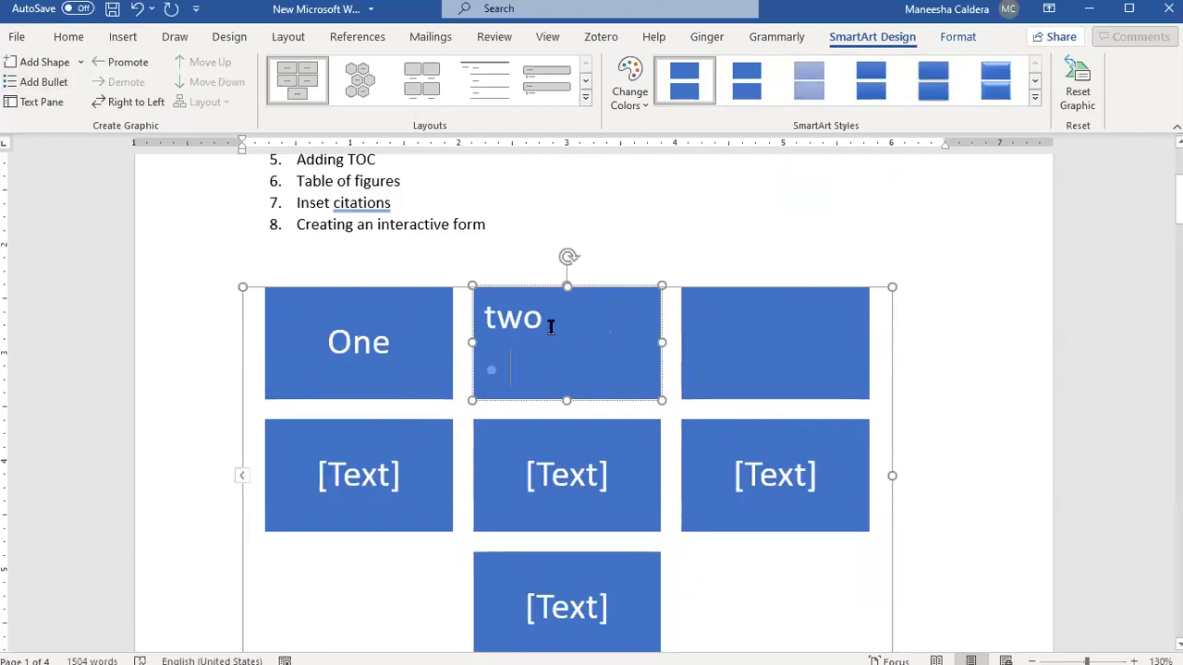
Enter the bullets b1, b2 and b3 under "two" in the second SmartArt block.
type("Thi")
key("BackSpace")
key("BackSpace")
key("BackSpace")
type("bu")
key("BackSpace")
type("1")
key("Return")
type("b2")
key("Return")
type("b3")
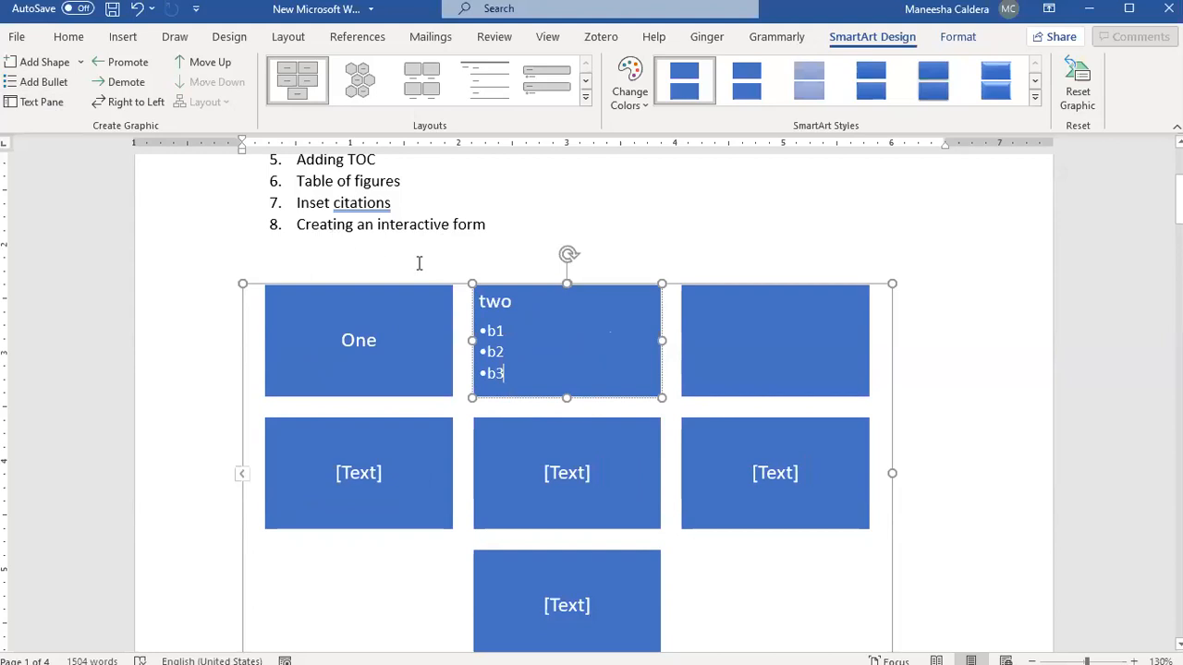
Promote the b3 bullet to its own block and demote it back under "two", twice.
left_click(124, 65)
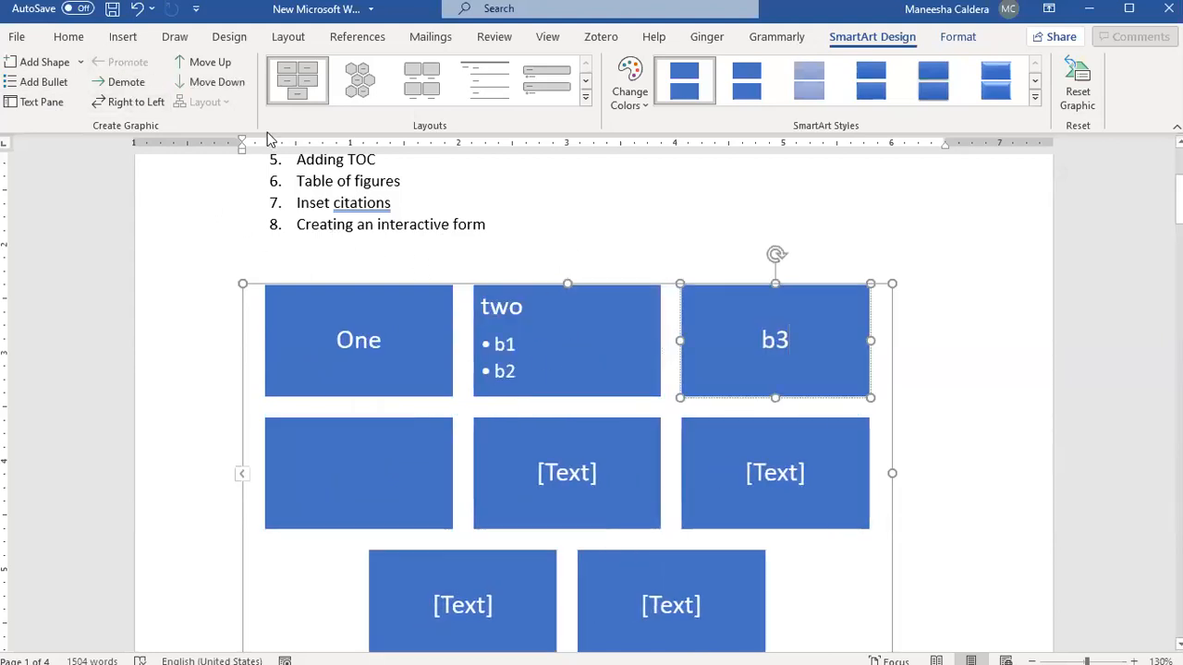
left_click(141, 83)
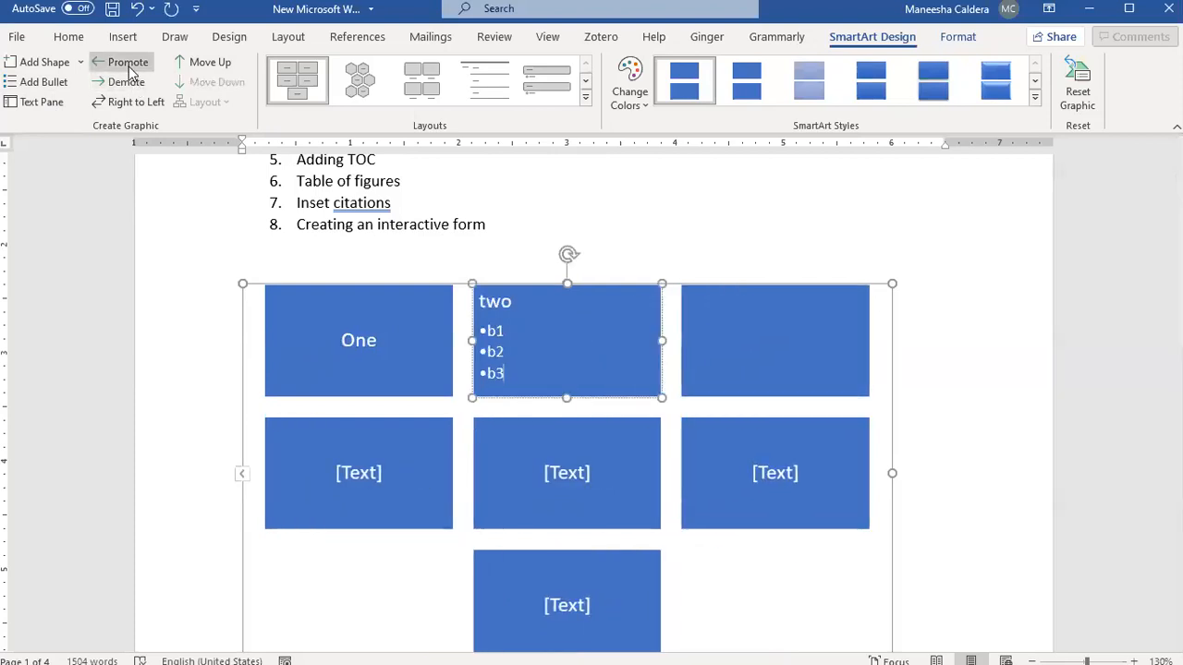
left_click(126, 62)
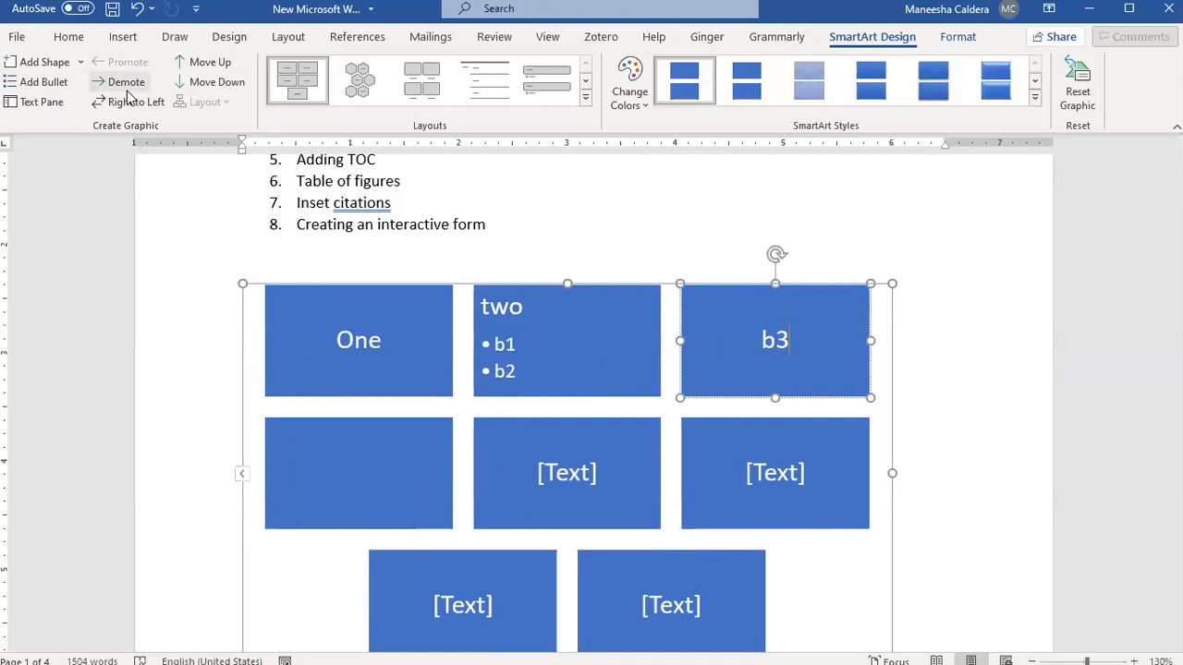
left_click(128, 91)
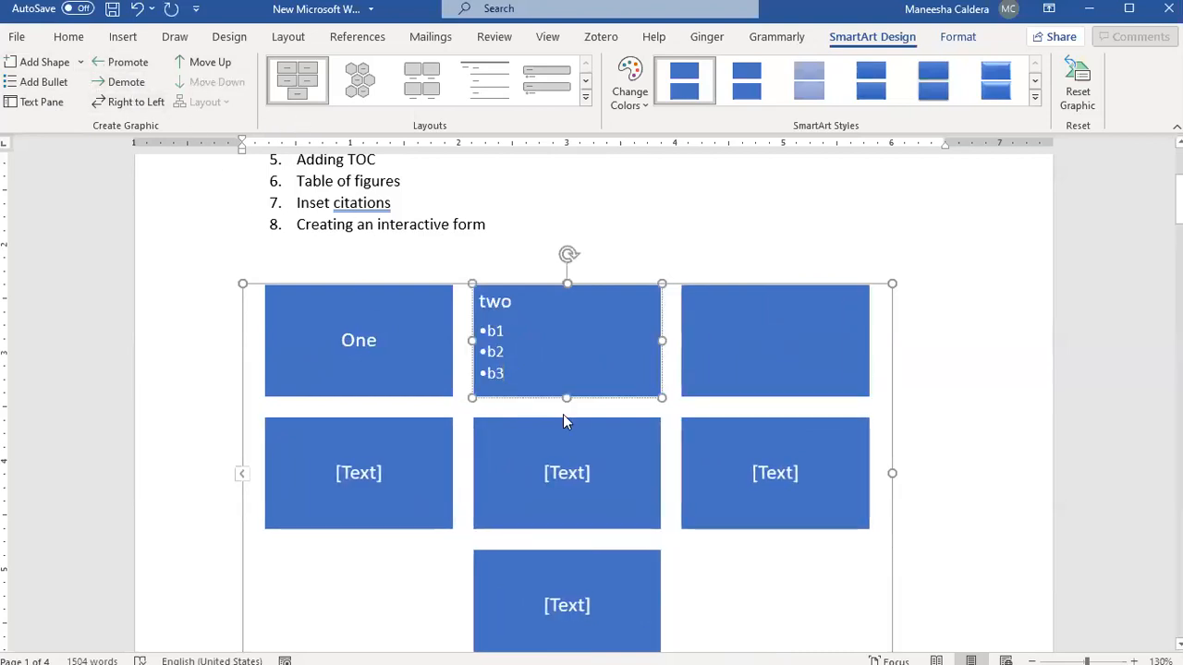
Move the b3 bullet up two places to the start of the bullets under "two".
left_click(210, 63)
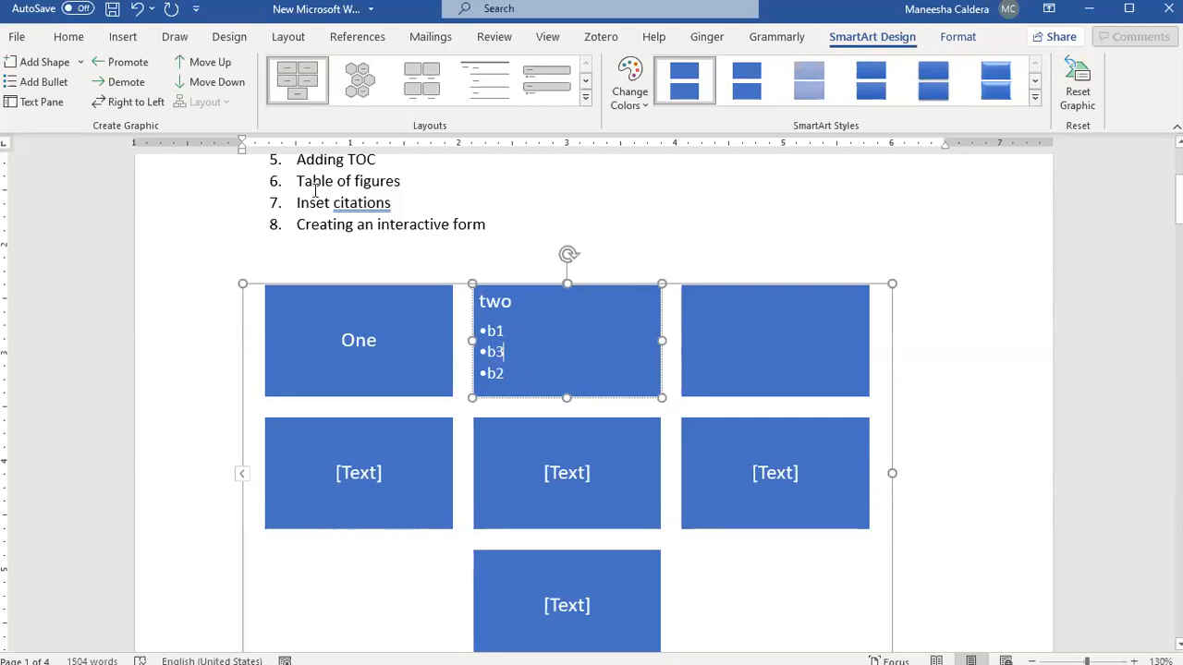
left_click(208, 62)
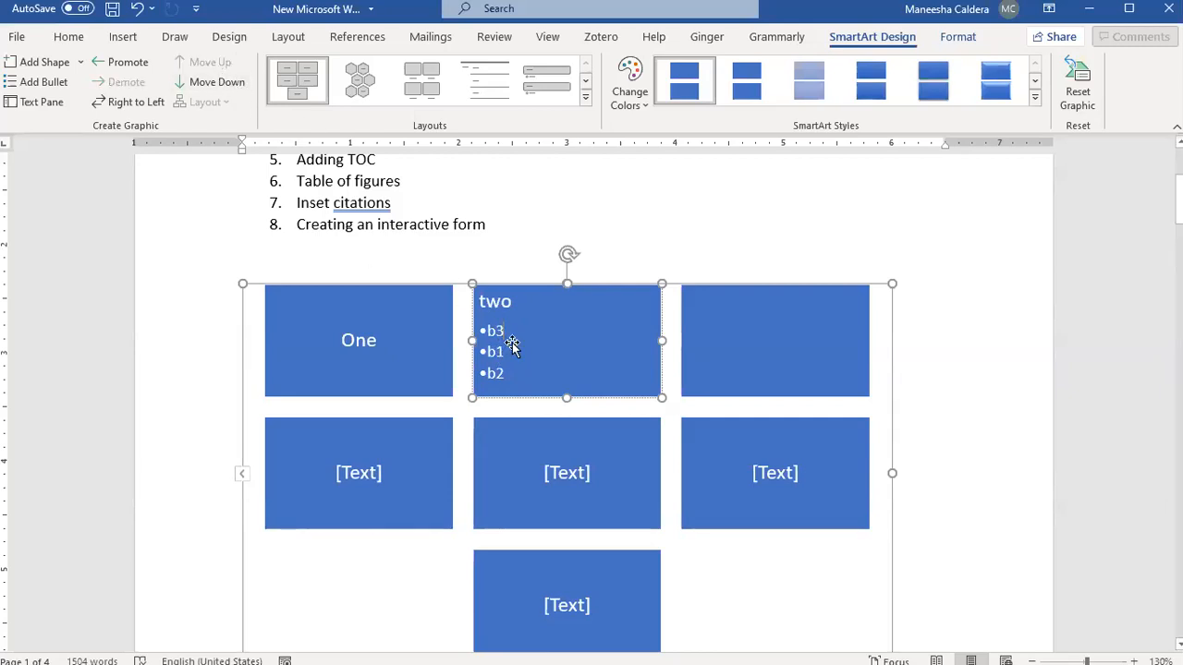
Move the b3 bullet down two places to the end of the bullets under "two".
left_click(208, 81)
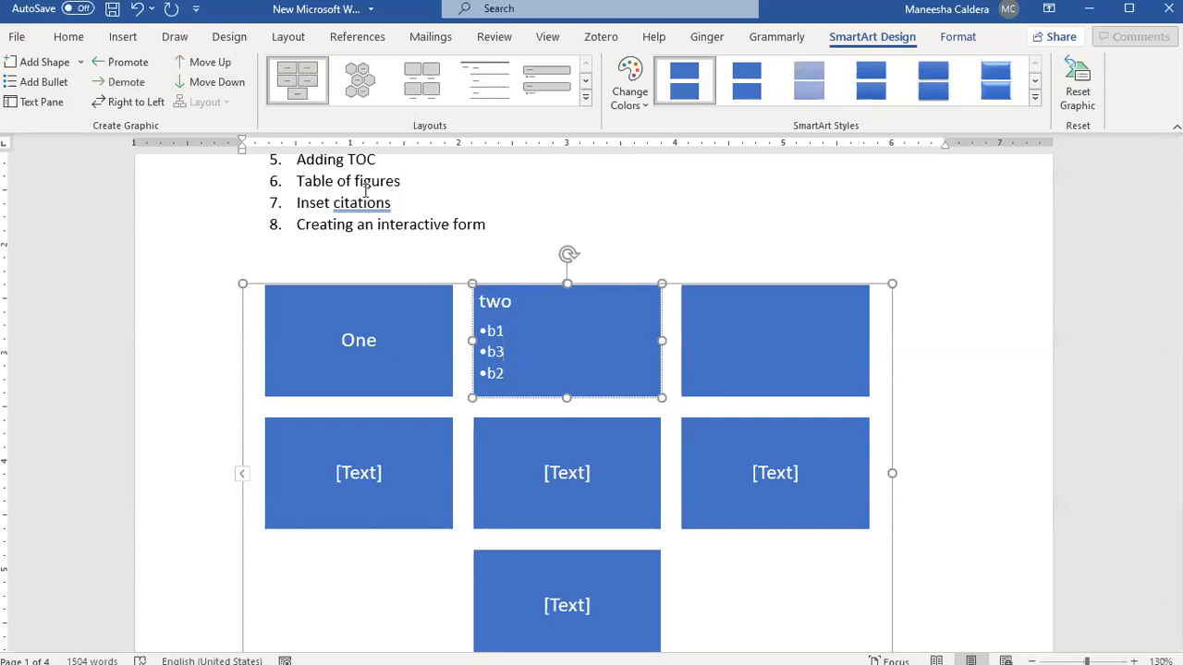
left_click(185, 82)
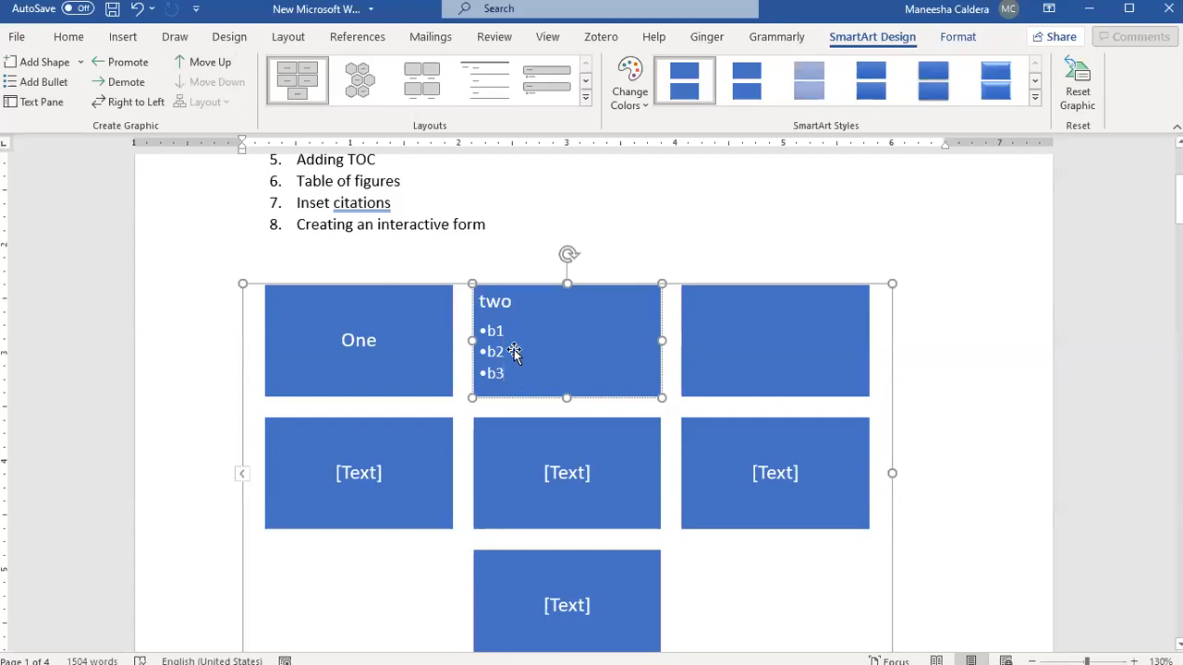
Examine the color variations, layouts and shape fill options available for the SmartArt graphic.
left_click(629, 88)
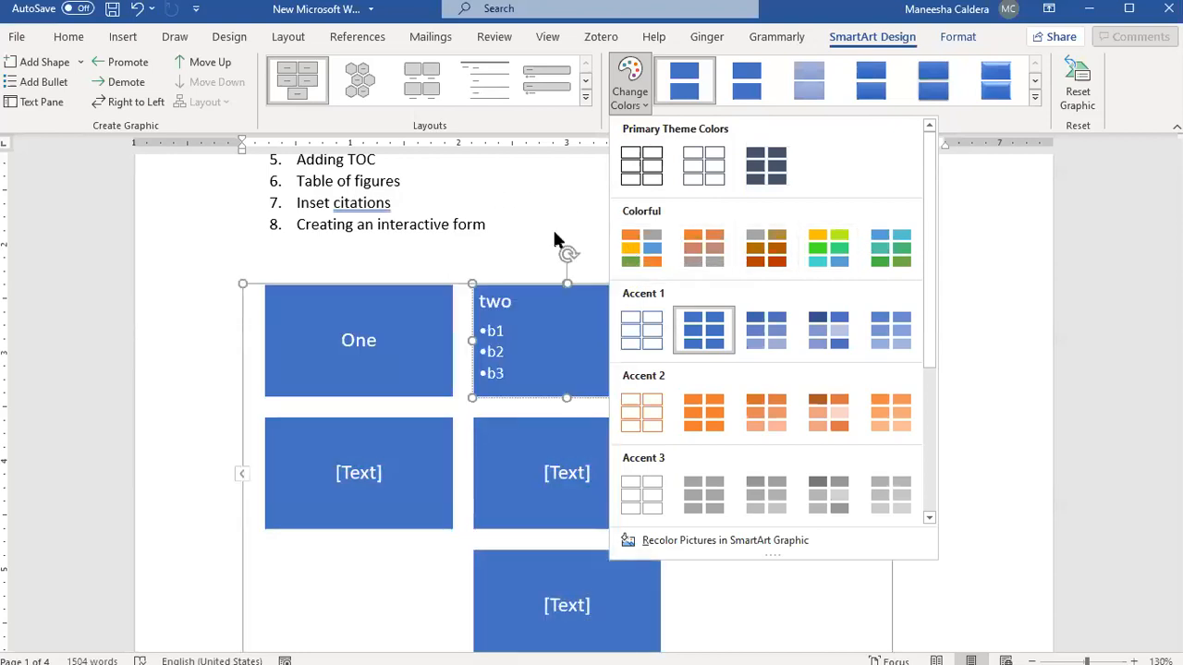
key("Escape")
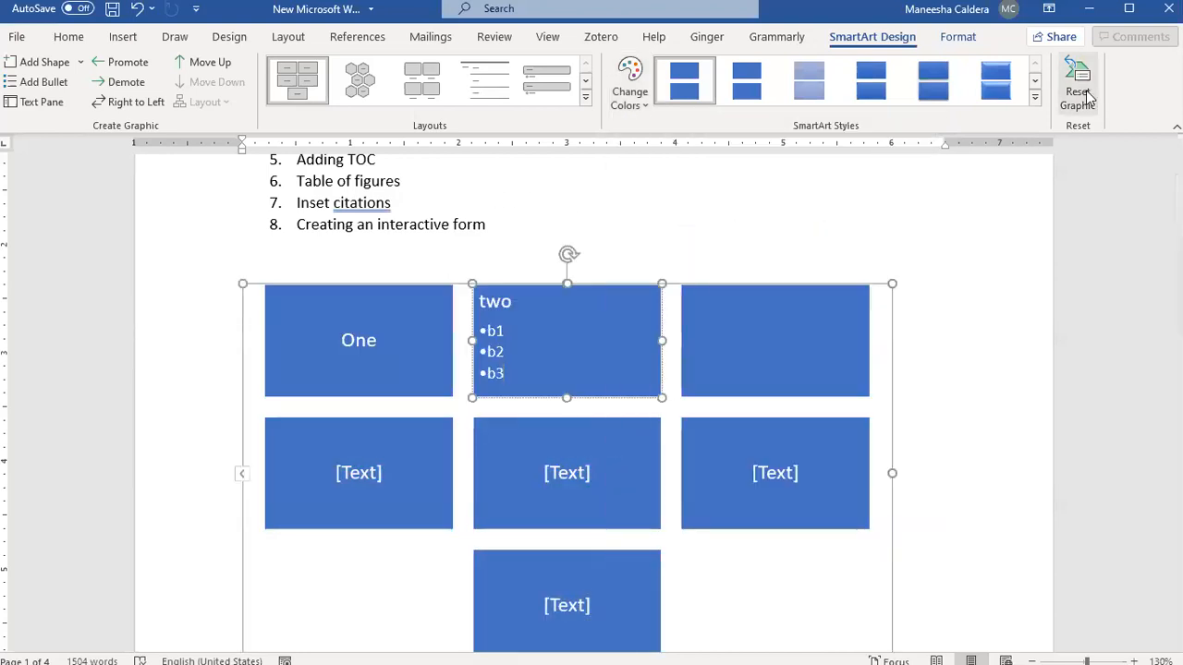
left_click(586, 99)
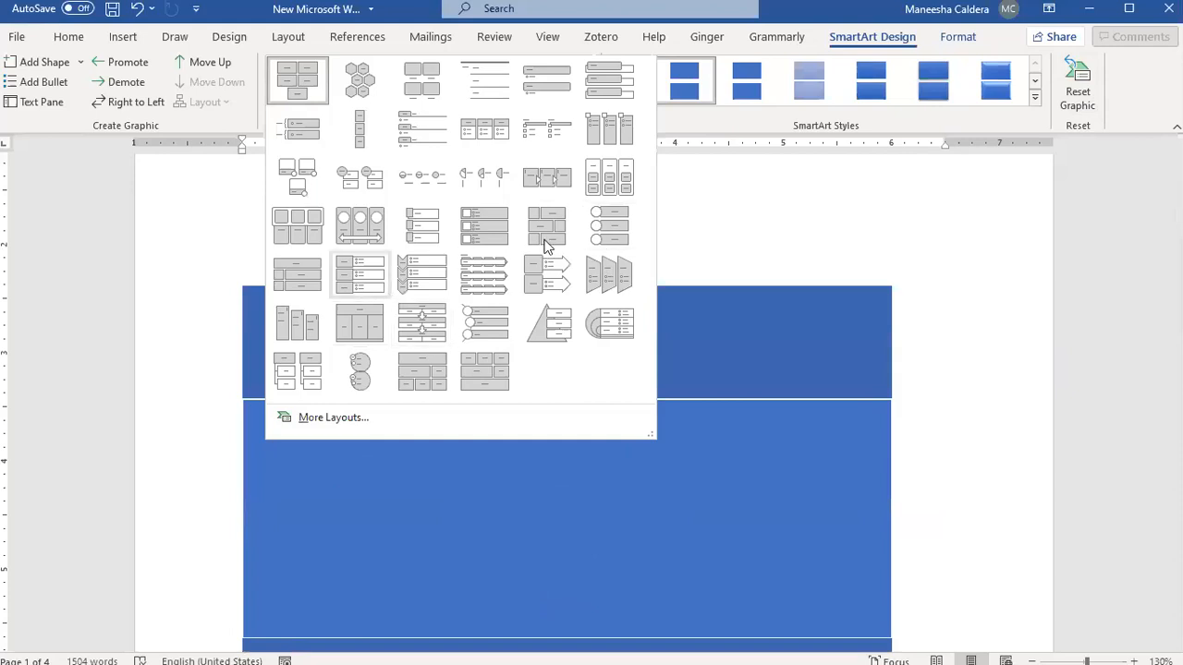
left_click(721, 218)
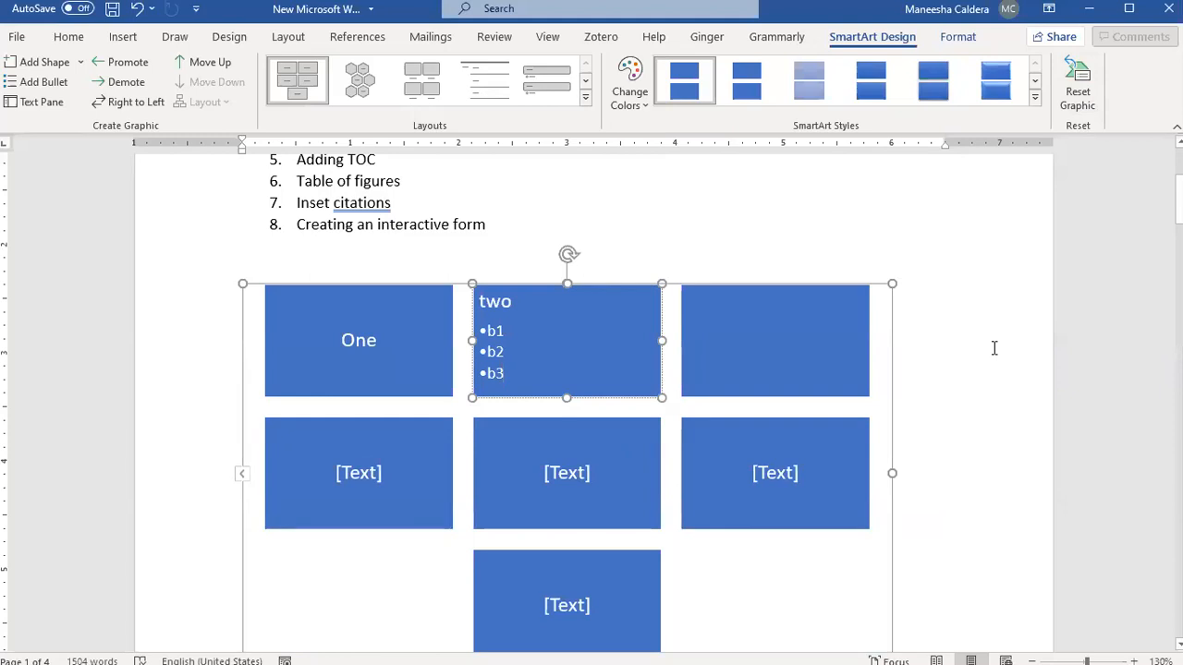
left_click(958, 37)
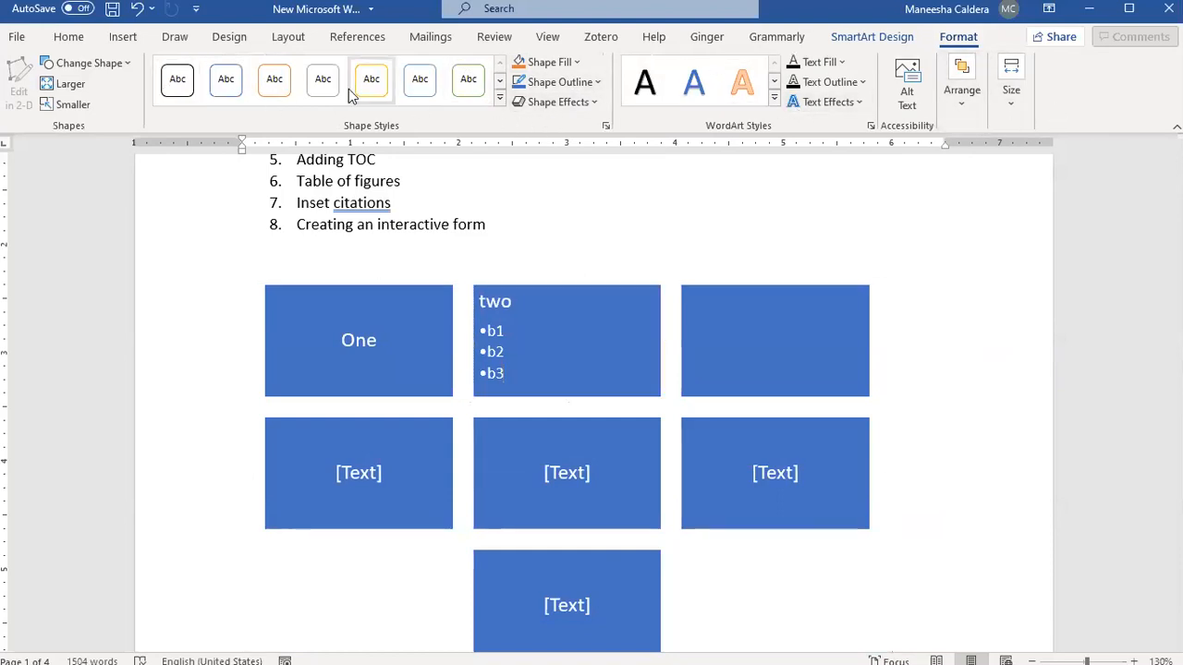
left_click(575, 63)
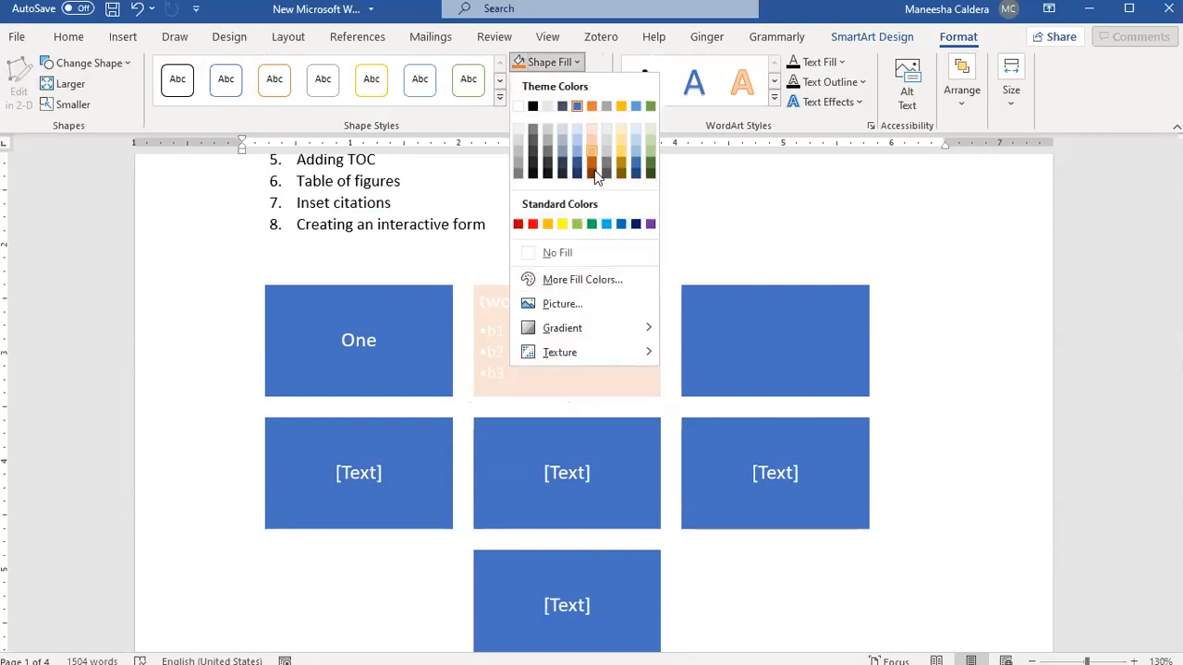
left_click(681, 256)
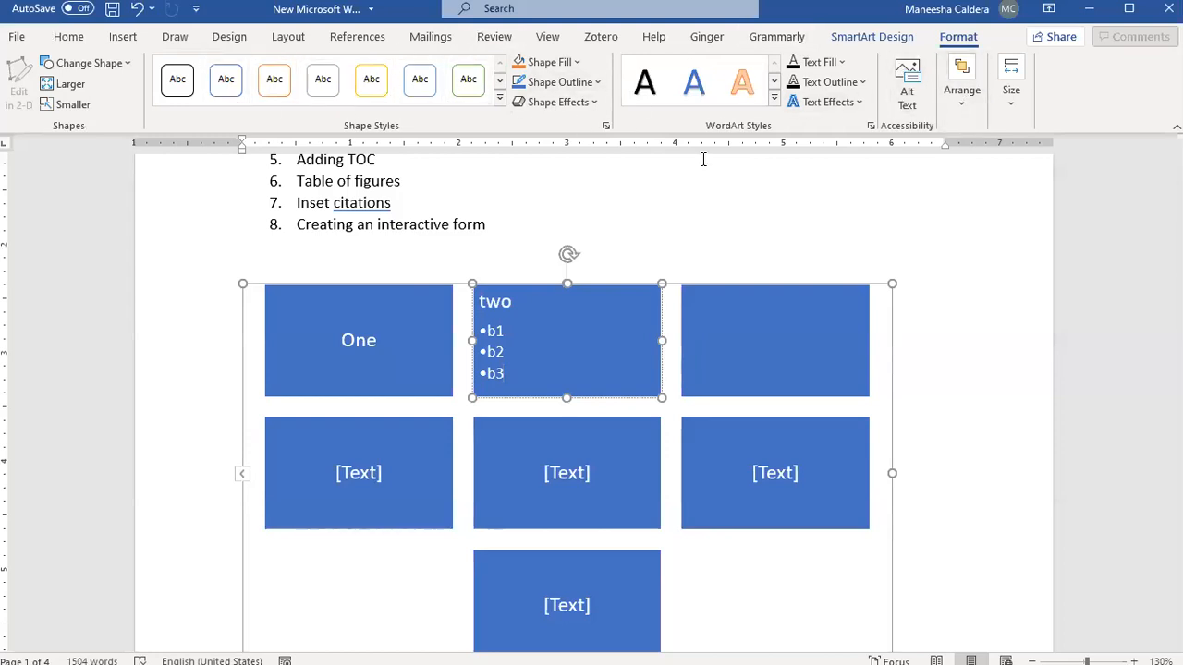
left_click(884, 38)
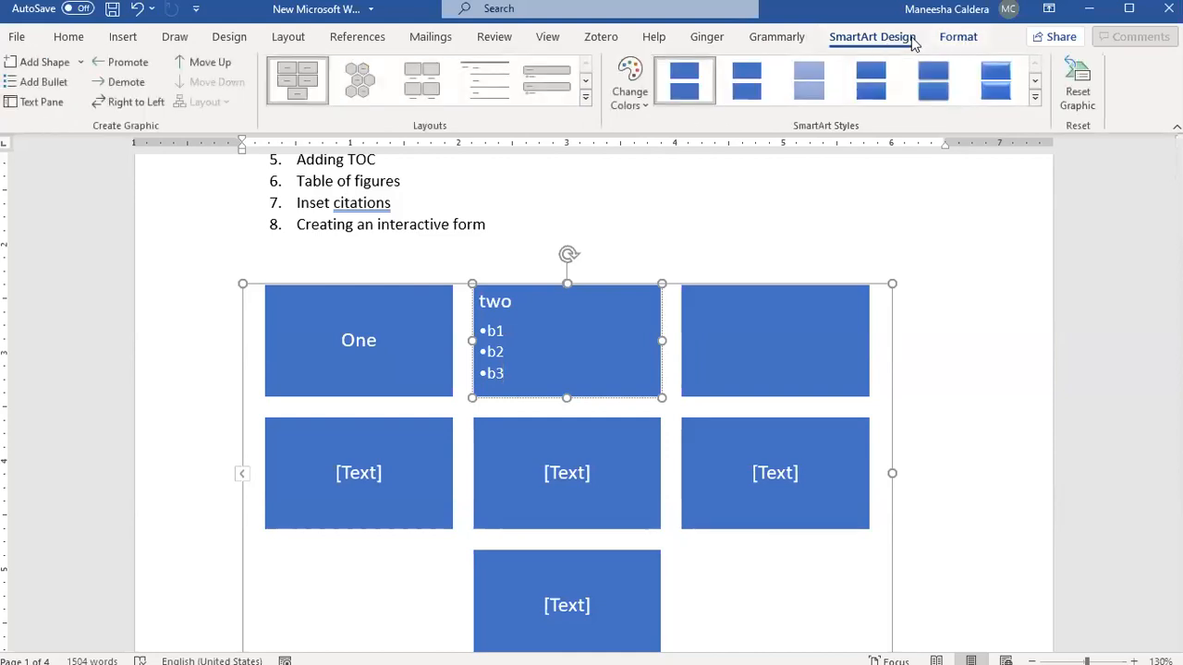
left_click(961, 37)
left_click(904, 45)
left_click(965, 33)
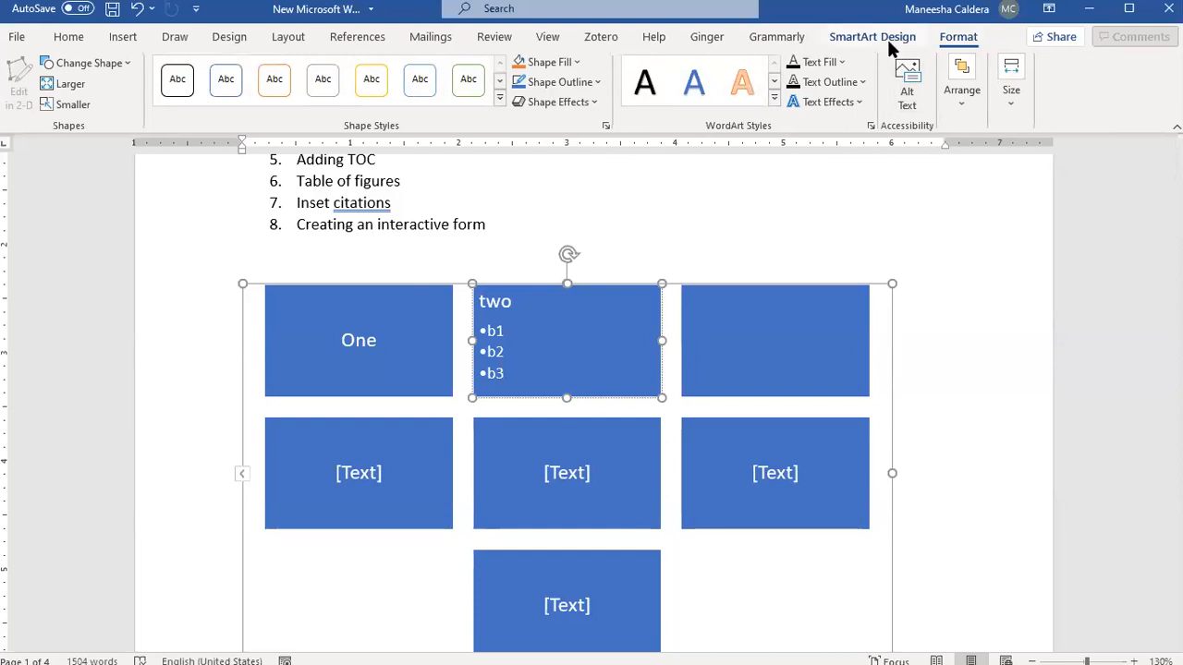
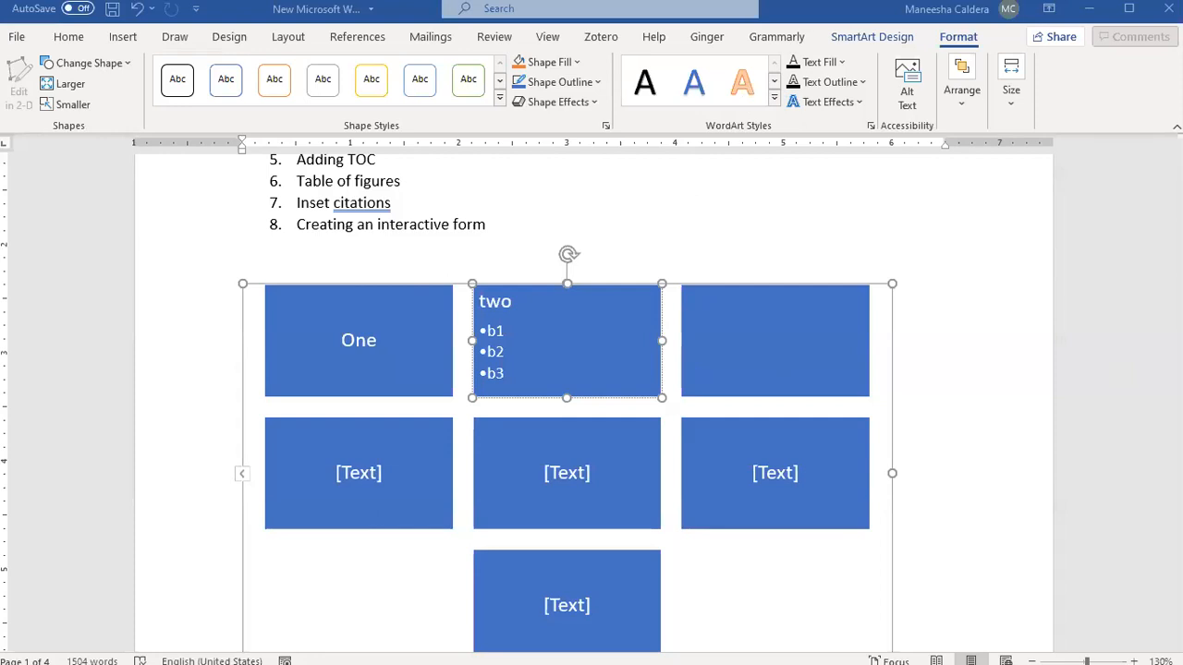
Delete the entire SmartArt graphic below the numbered list.
left_click(1130, 8)
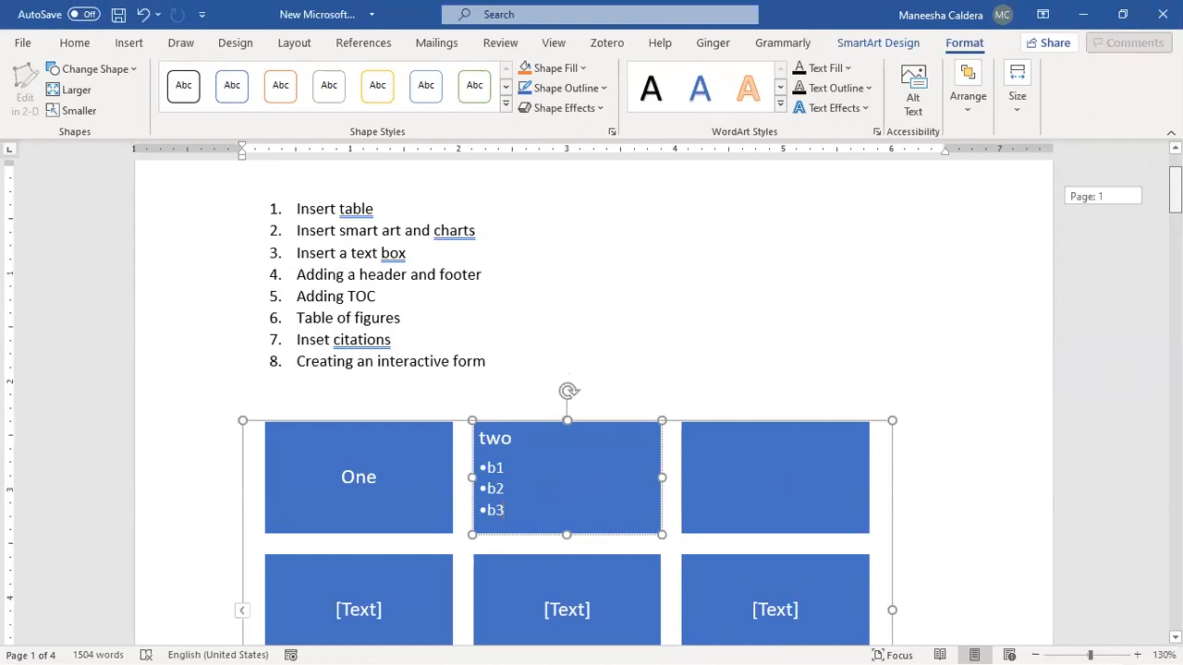
left_click(426, 262)
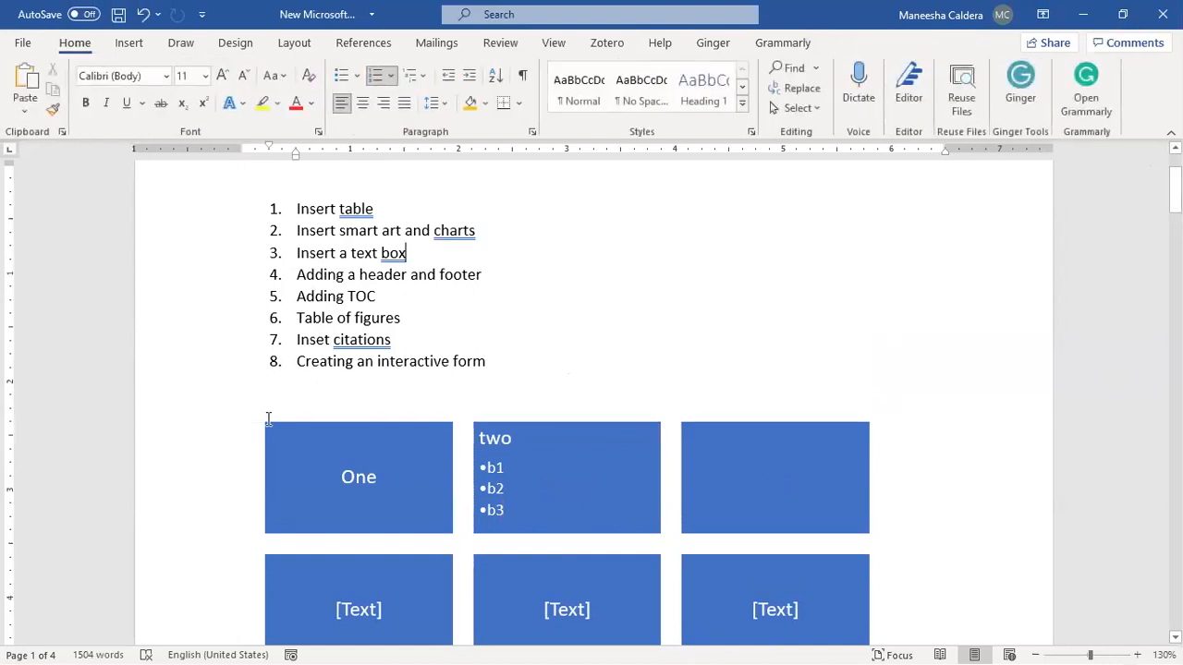
left_click(290, 454)
left_click(255, 423)
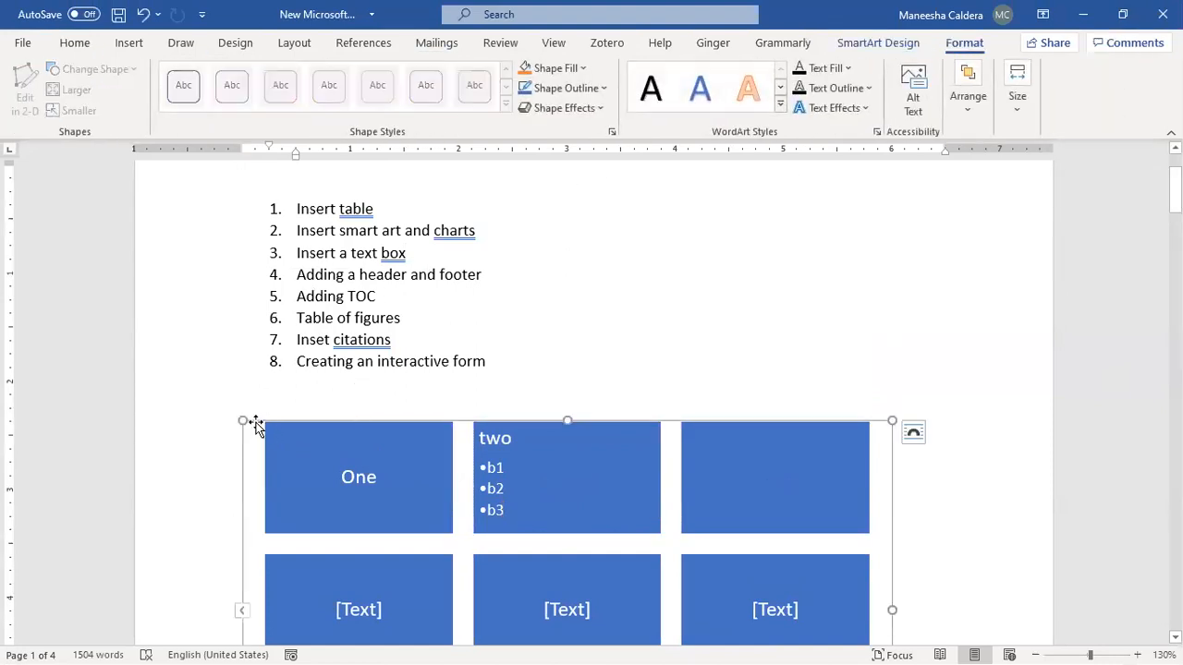
key("Delete")
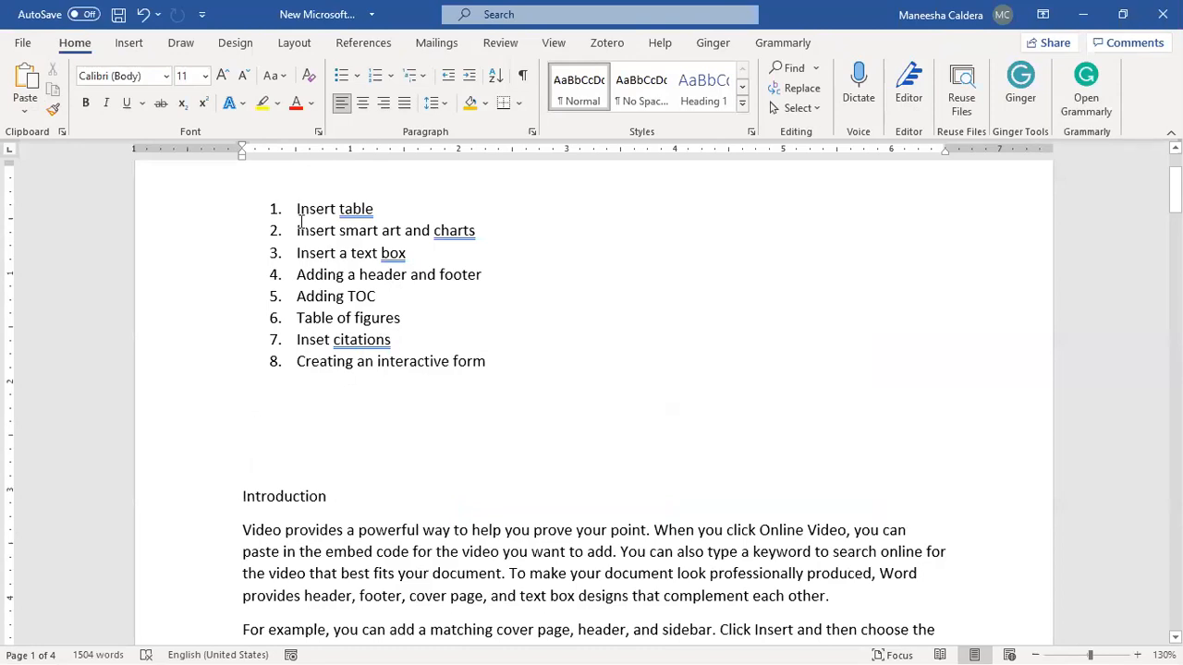
Draw a text box about 2.77" wide and 0.71" high below the numbered list, containing "This is a text box".
left_click(128, 43)
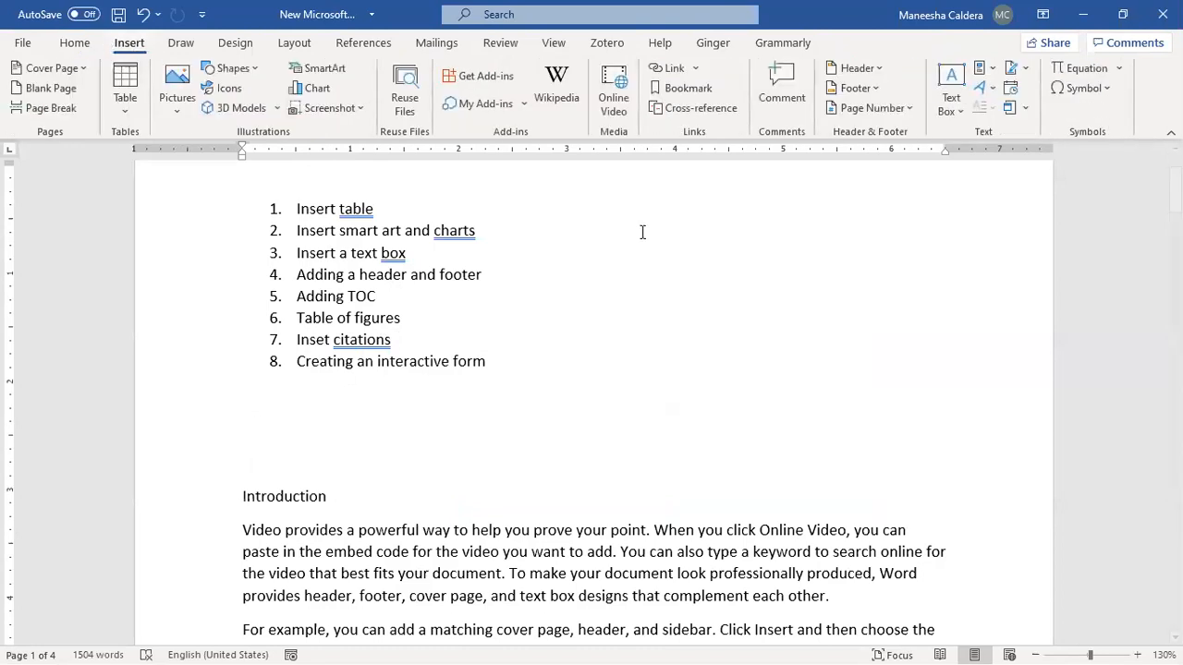
left_click(949, 109)
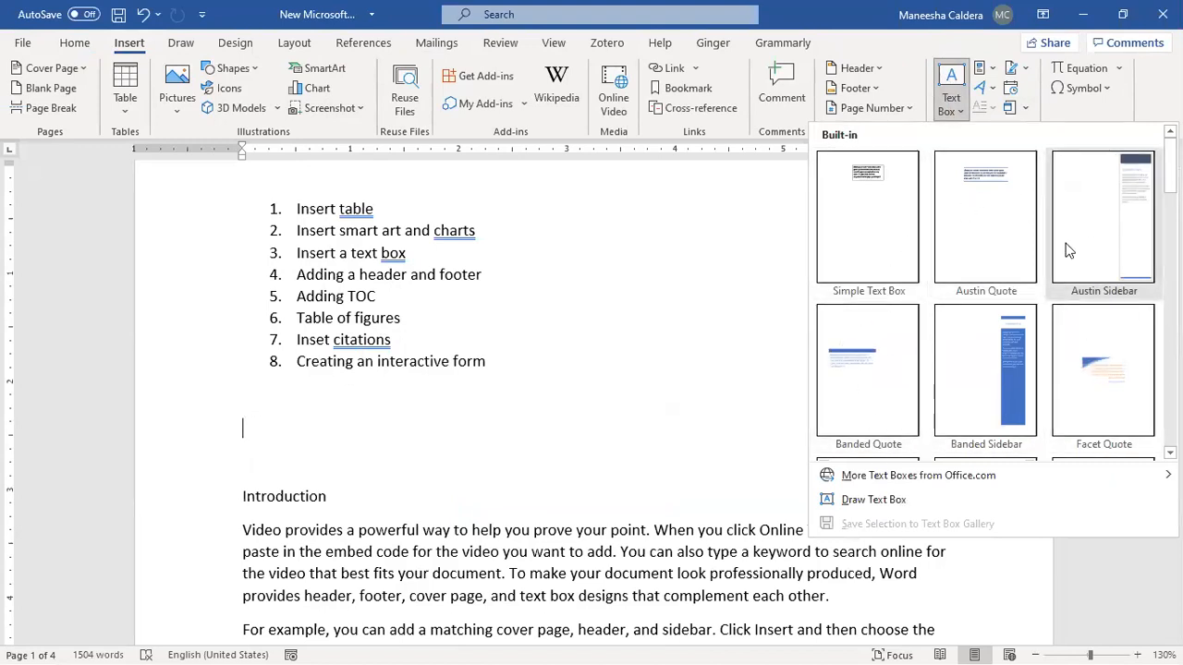
left_click(875, 508)
mouse_move(264, 392)
left_mouse_down()
mouse_move(520, 479)
mouse_move(564, 469)
left_mouse_up()
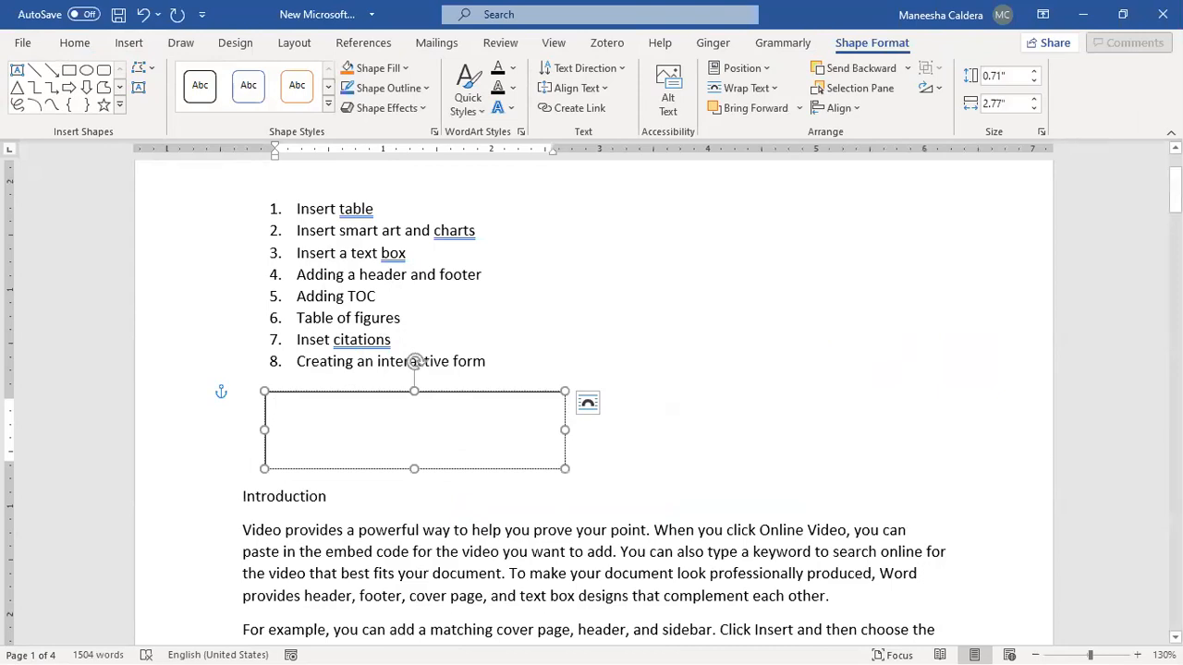
type("This is a text")
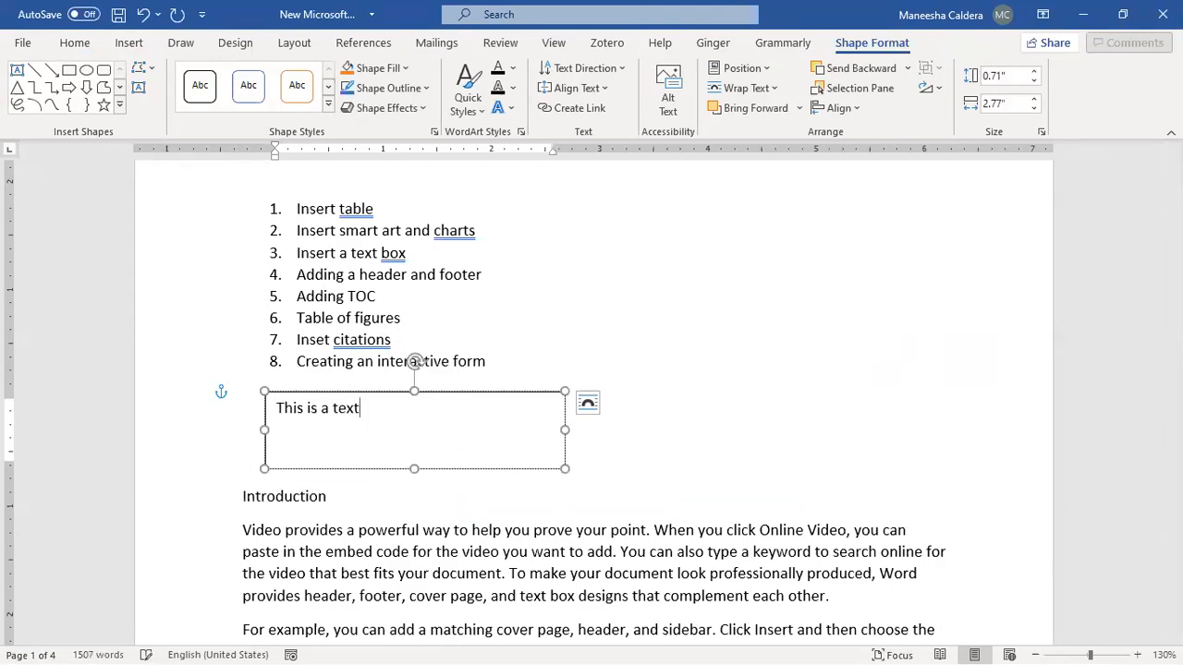
type(" box")
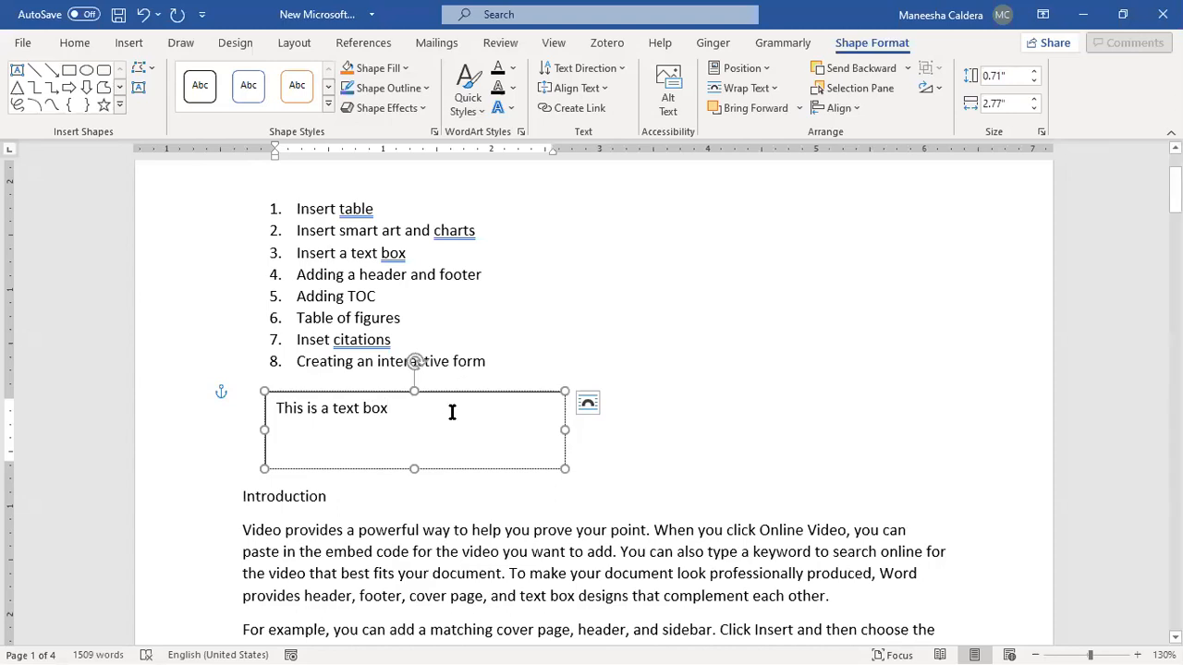
Shrink the text box to about 1.33" by 0.28", duplicate it and place the copy above it, beside the list's last items.
left_click_drag(414, 467, 418, 423)
left_click_drag(565, 407, 603, 443)
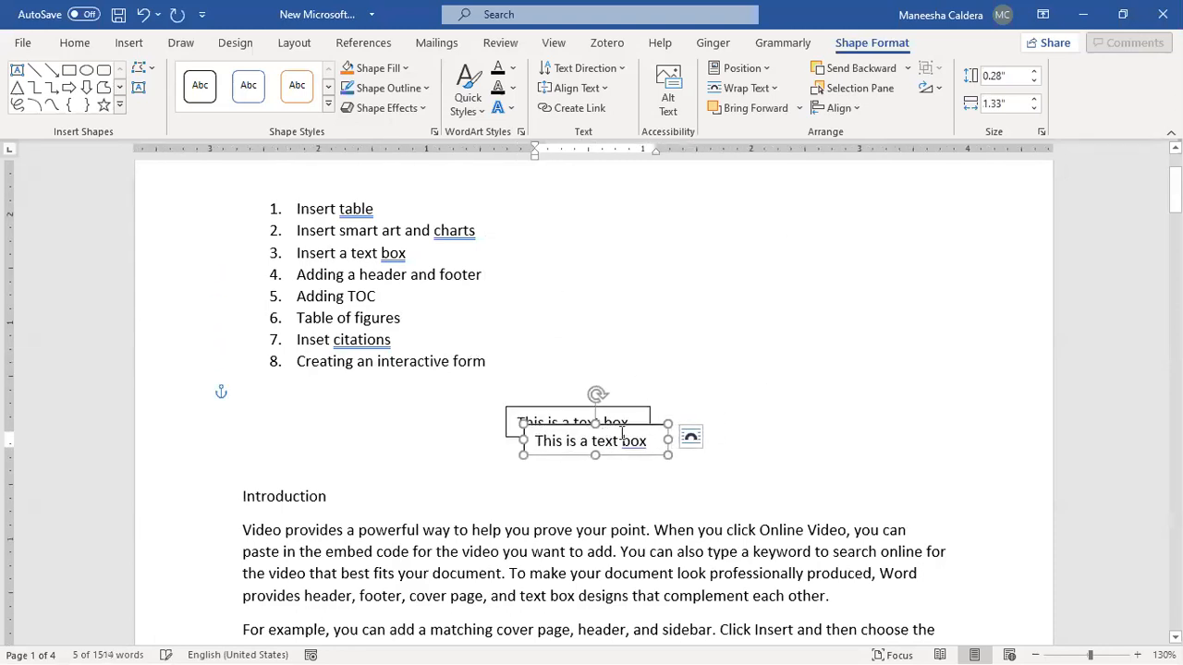
left_click_drag(628, 425, 676, 329)
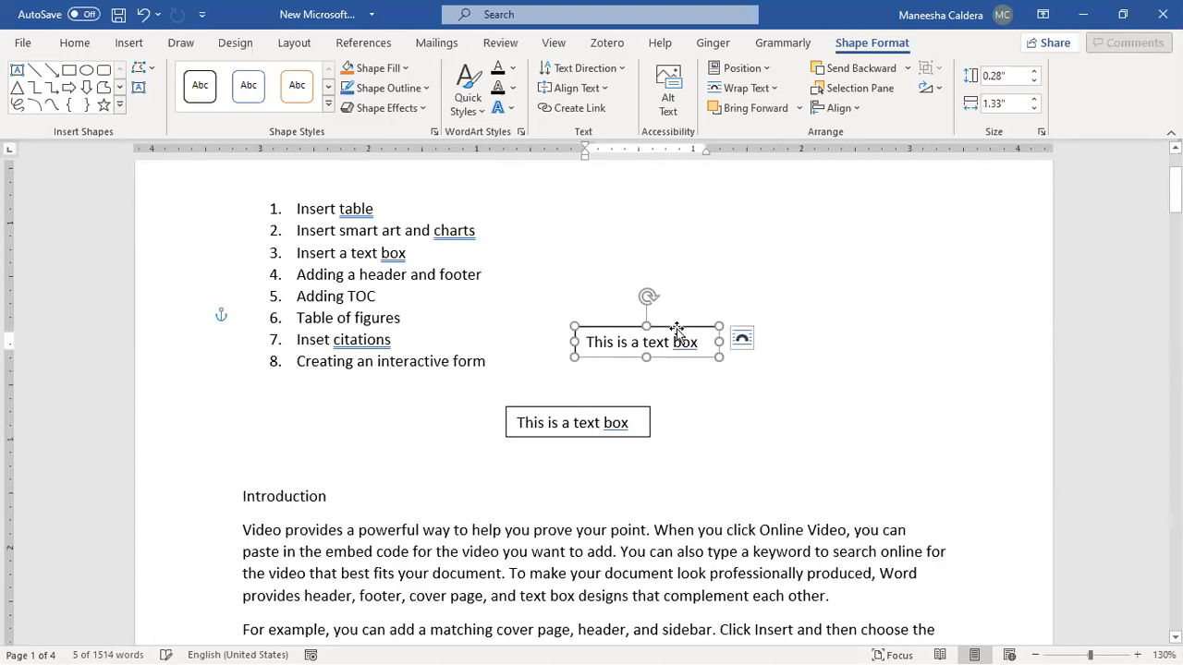
Paste another copy of the text box near the page's right margin beside the list, and shift the middle copy slightly left.
key("ctrl+v")
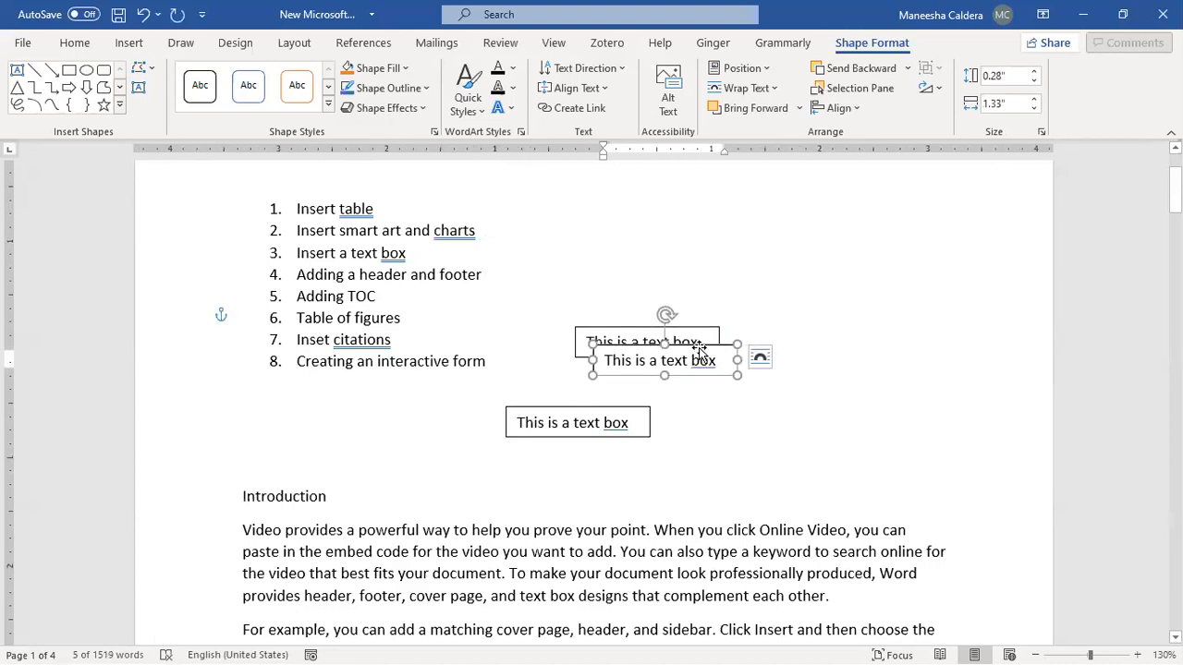
left_click_drag(694, 353, 714, 243)
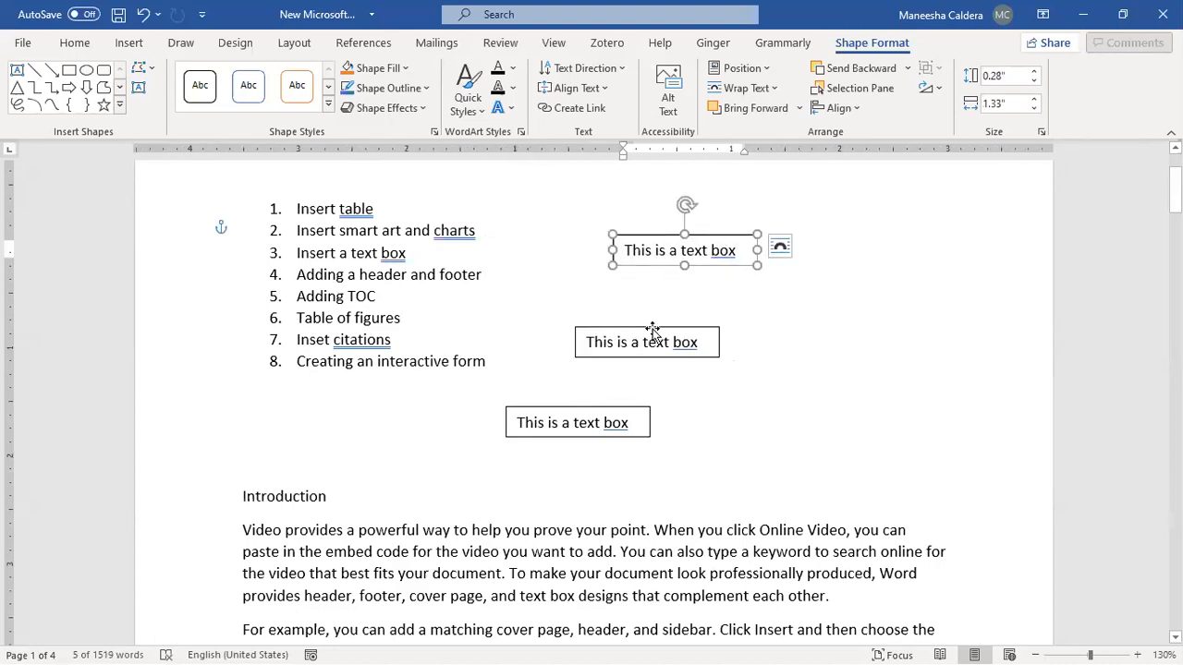
left_click_drag(649, 340, 619, 340)
left_click_drag(691, 236, 806, 244)
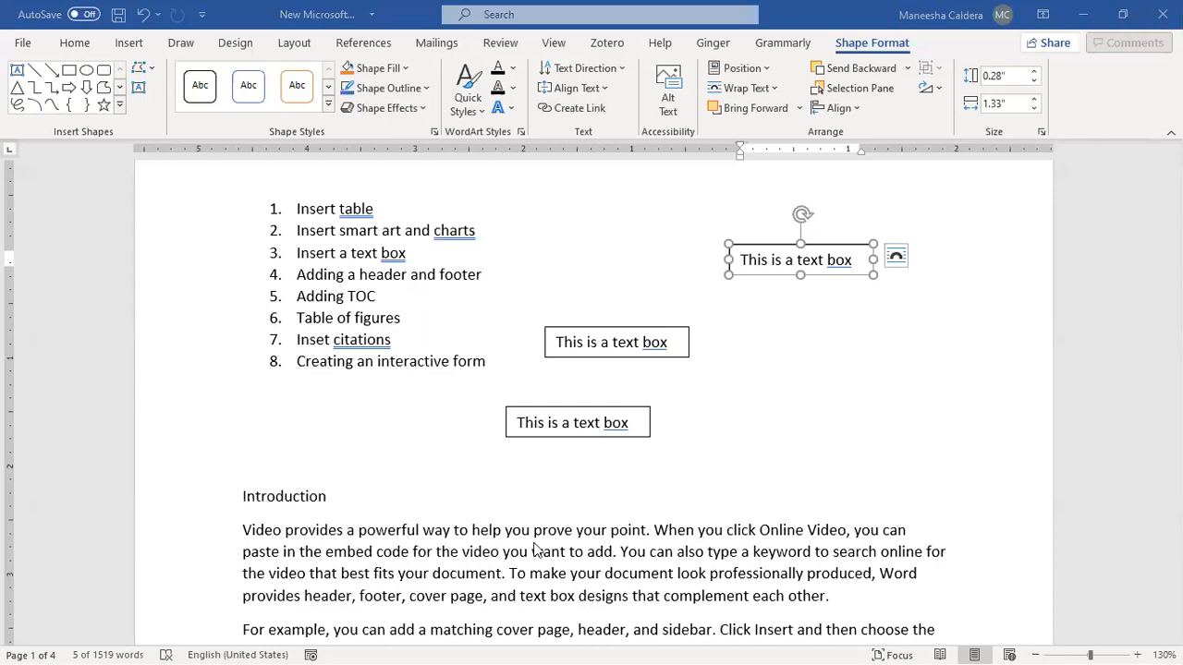
Compare the column chart subtypes and insert a Clustered Column chart.
left_click(128, 44)
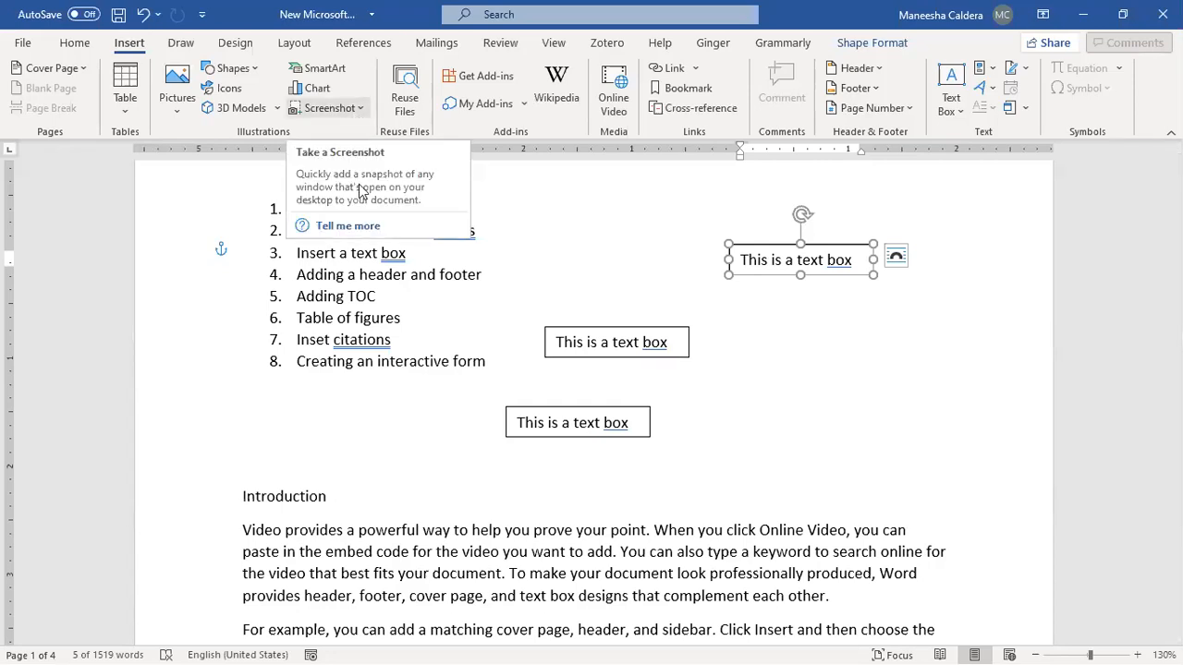
left_click(312, 92)
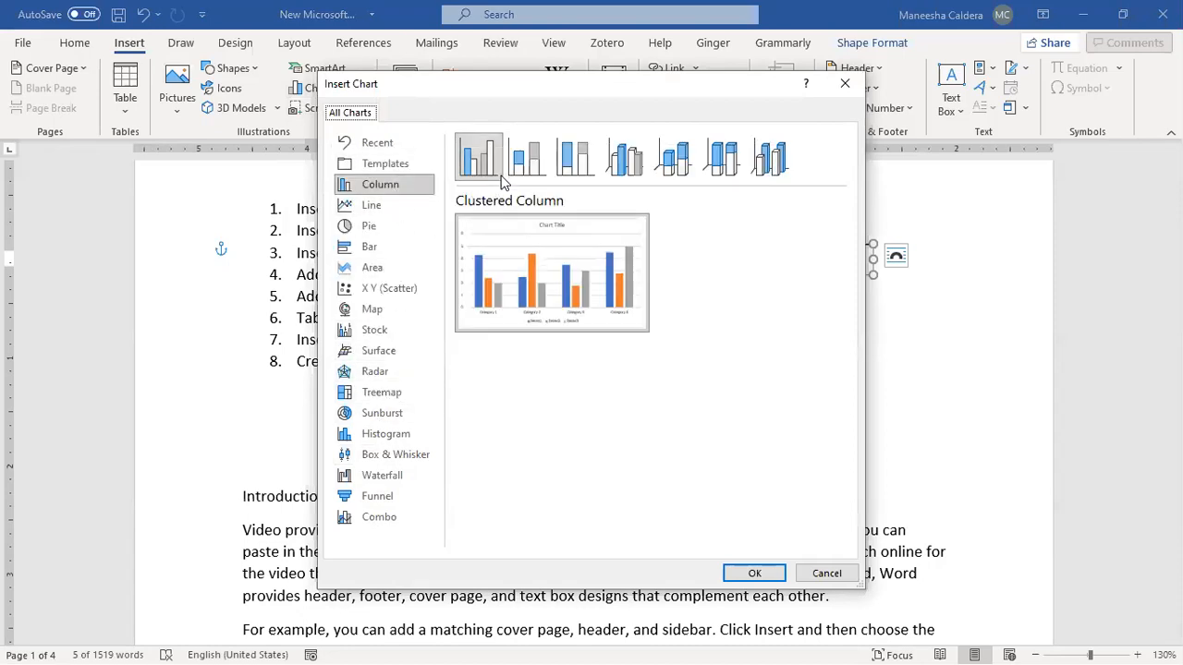
left_click(530, 158)
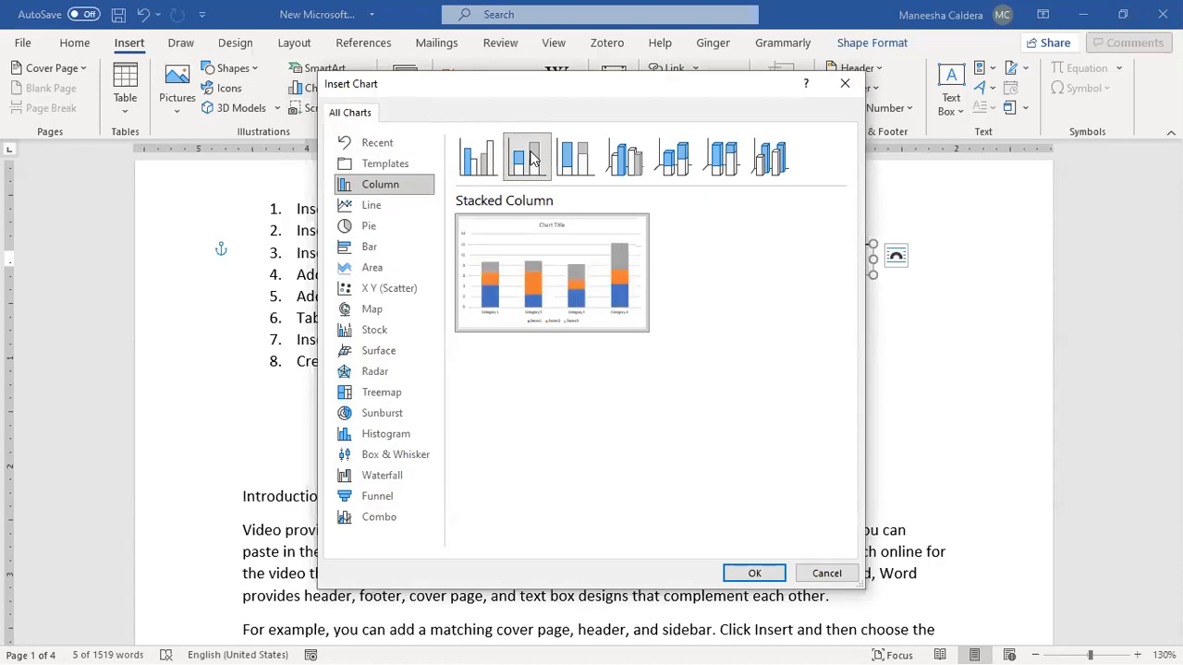
left_click(595, 164)
left_click(632, 166)
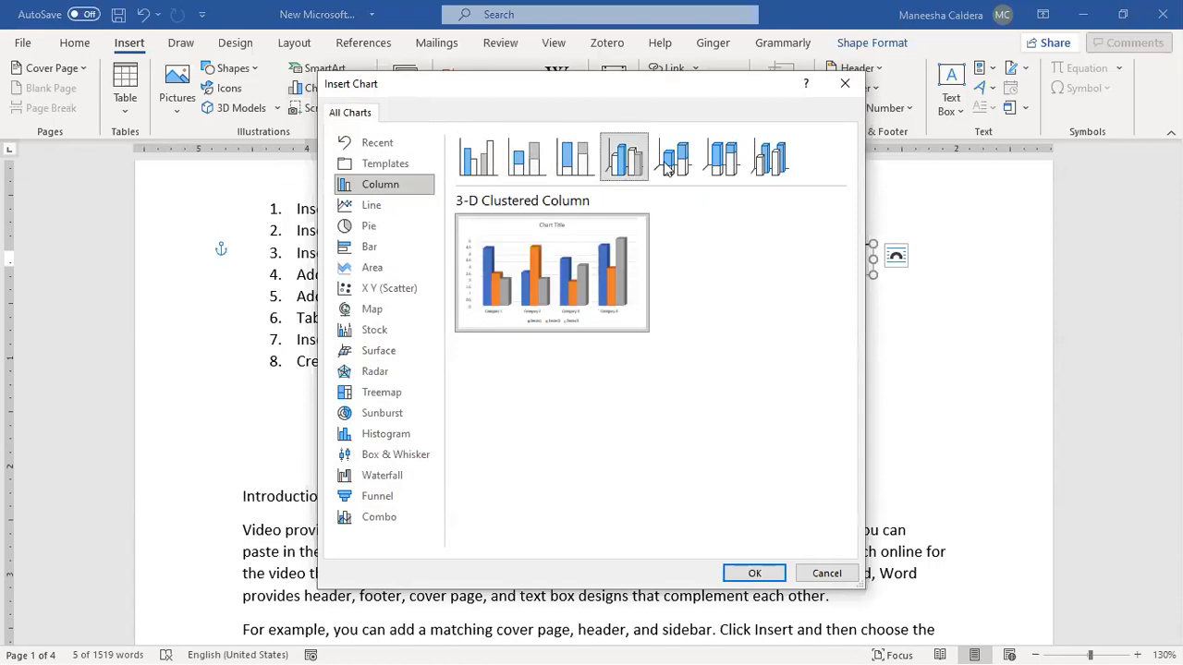
left_click(671, 161)
left_click(721, 159)
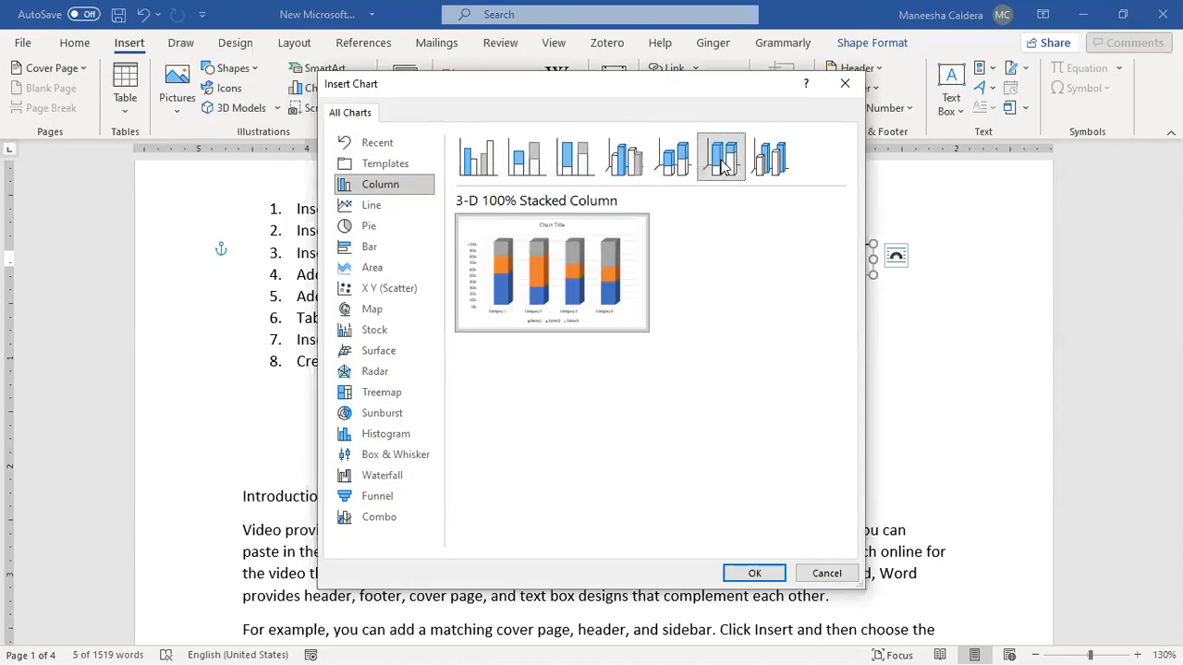
left_click(490, 154)
mouse_move(545, 280)
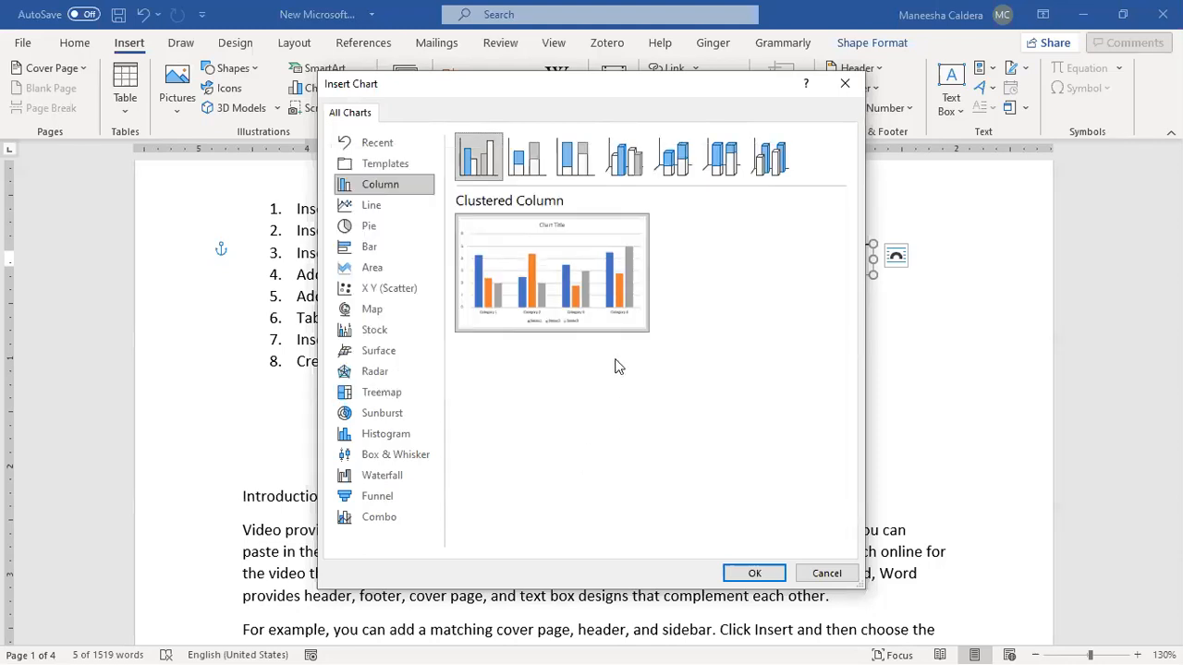
left_click(770, 575)
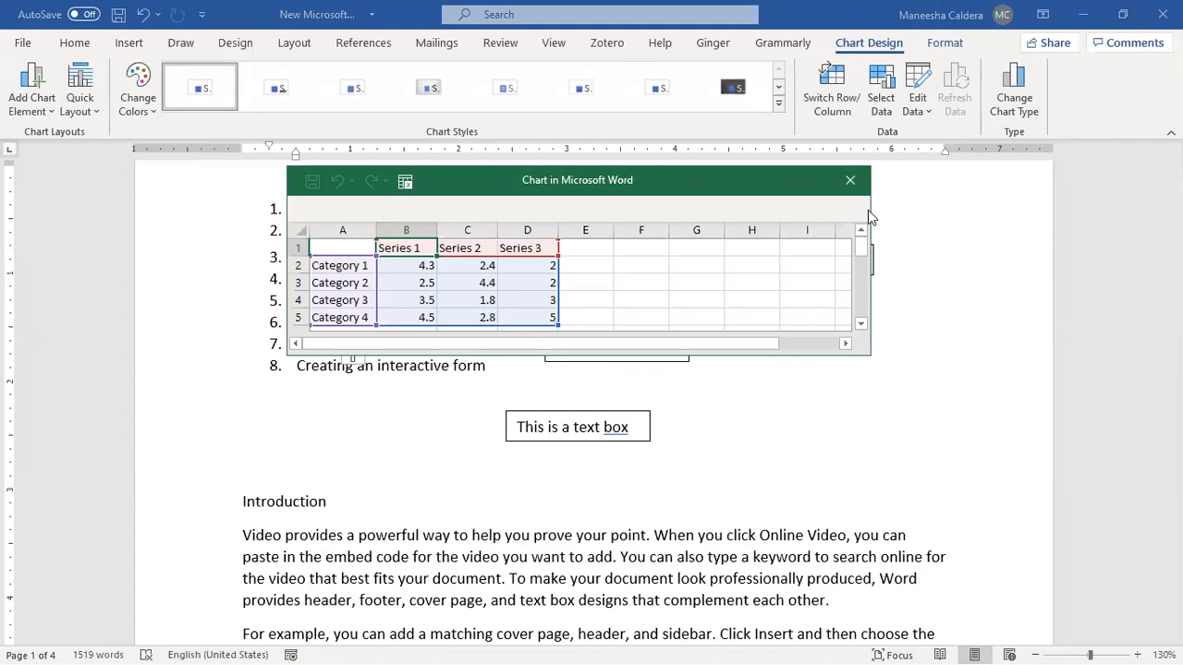
Close the chart's data sheet and enlarge the tiny chart in list item 3 to nearly the full text width.
left_click(851, 182)
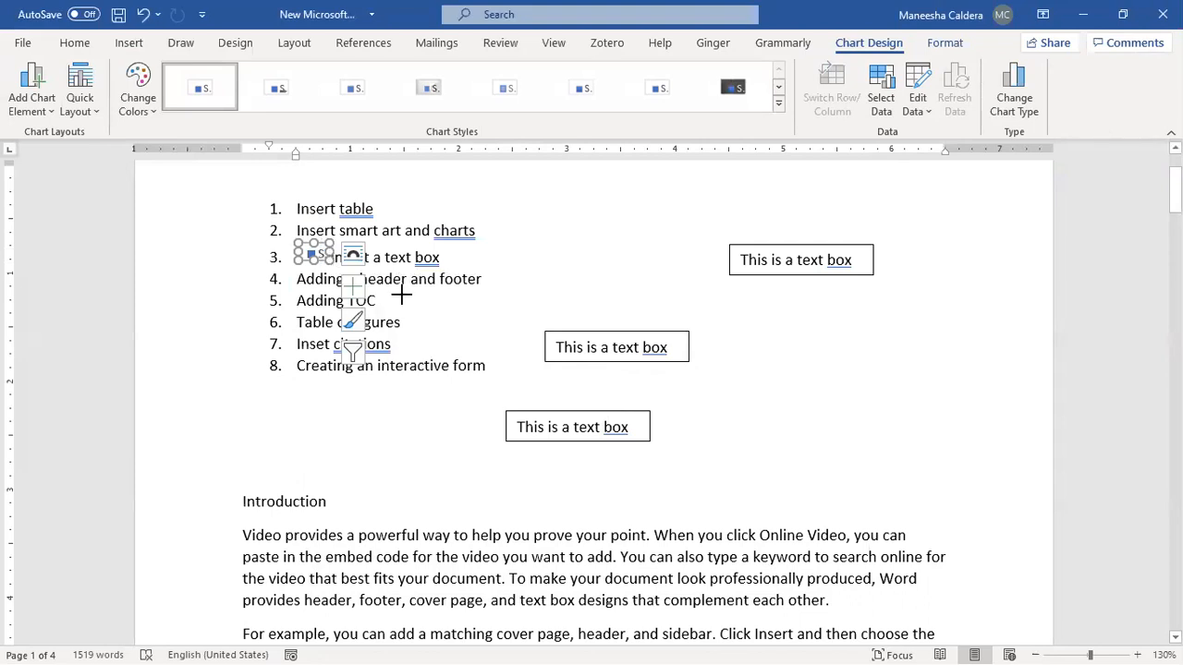
left_click_drag(694, 429, 878, 524)
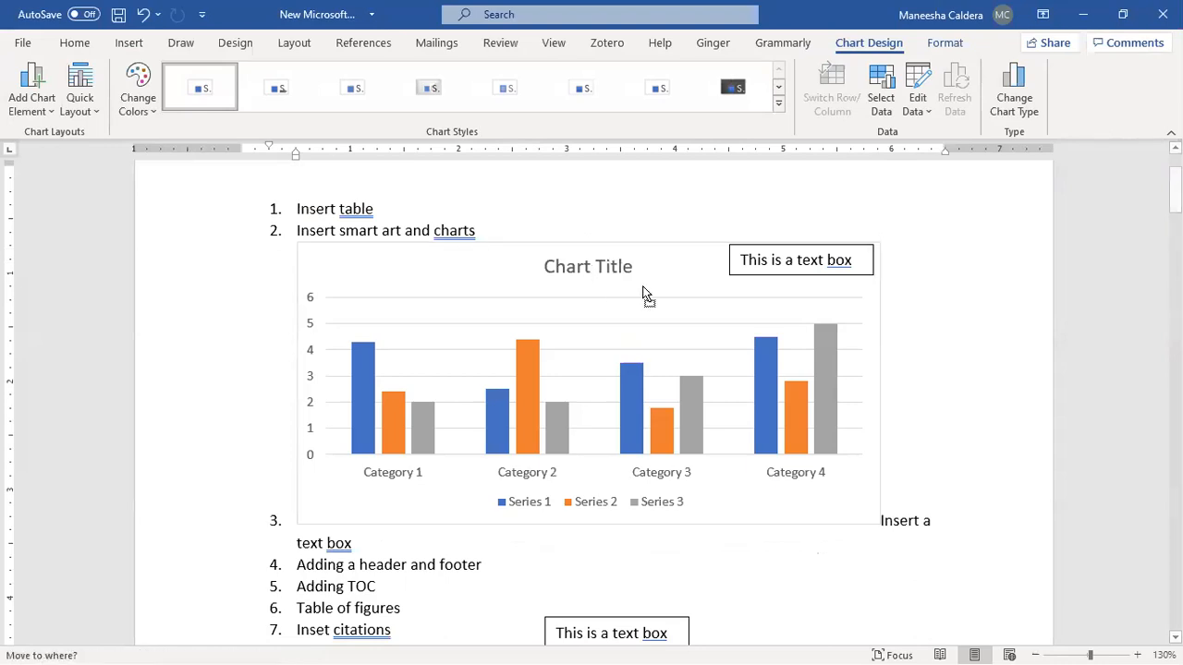
Move the chart out of list item 3 into new blank lines added above the Introduction heading.
key("Delete")
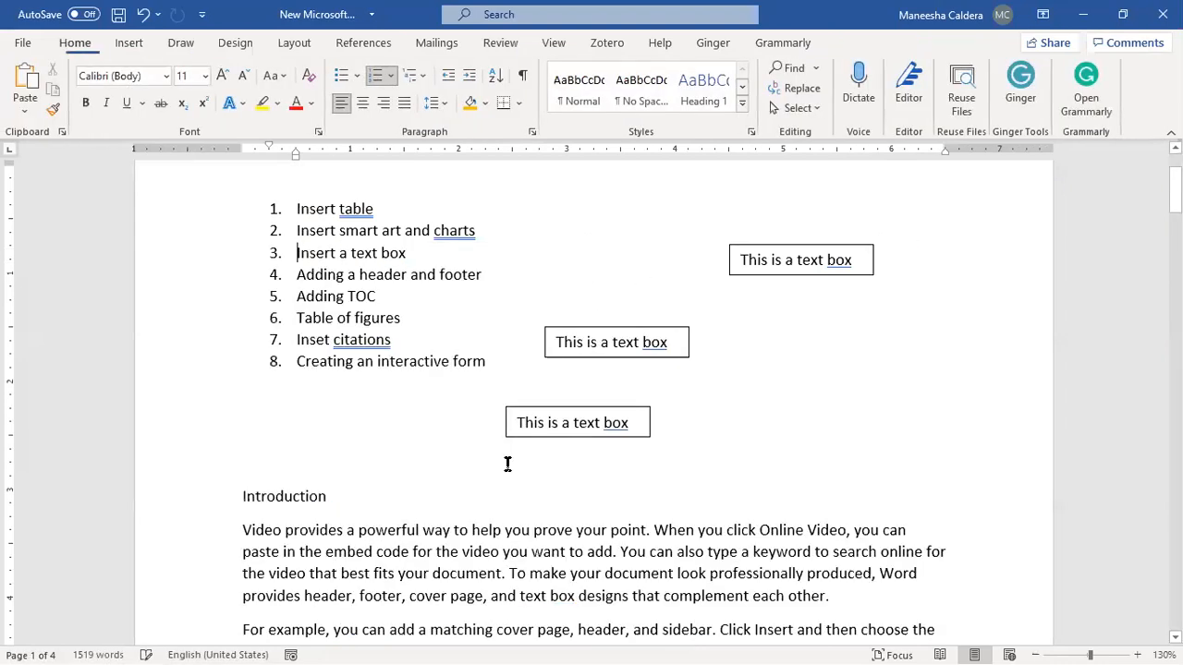
left_click(242, 497)
key("Return")
key("Return")
key("Return")
key("Return")
key("Return")
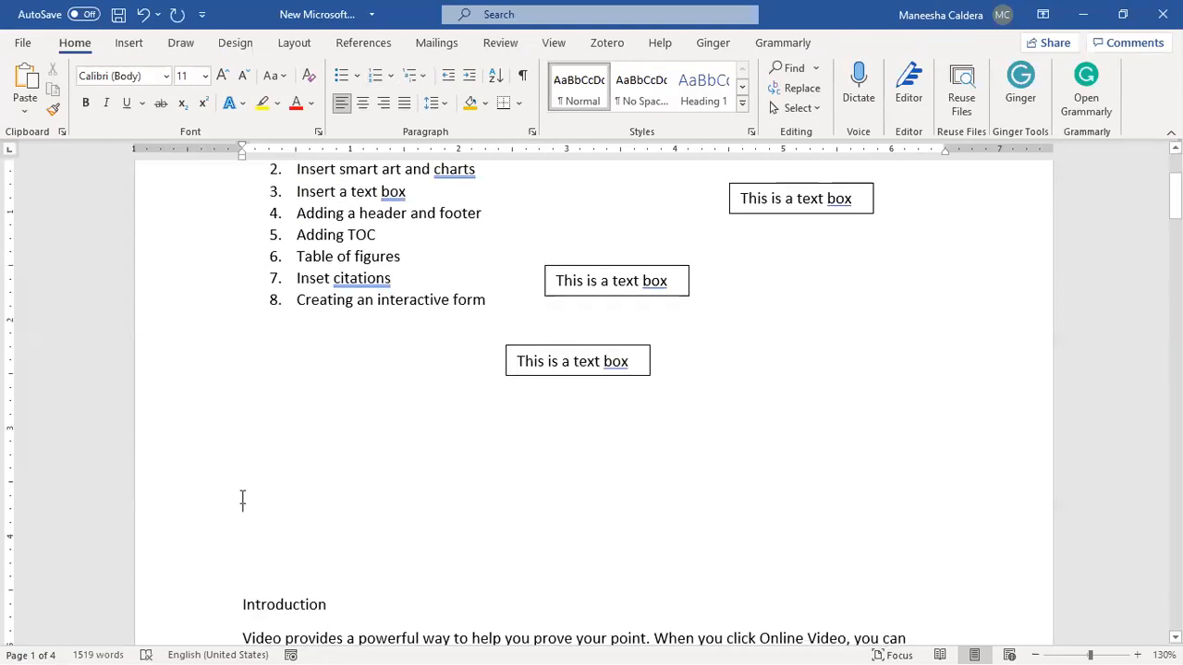
key("ctrl+v")
Open the column chart's data for editing and enlarge the data sheet window to show more rows.
left_click(379, 421)
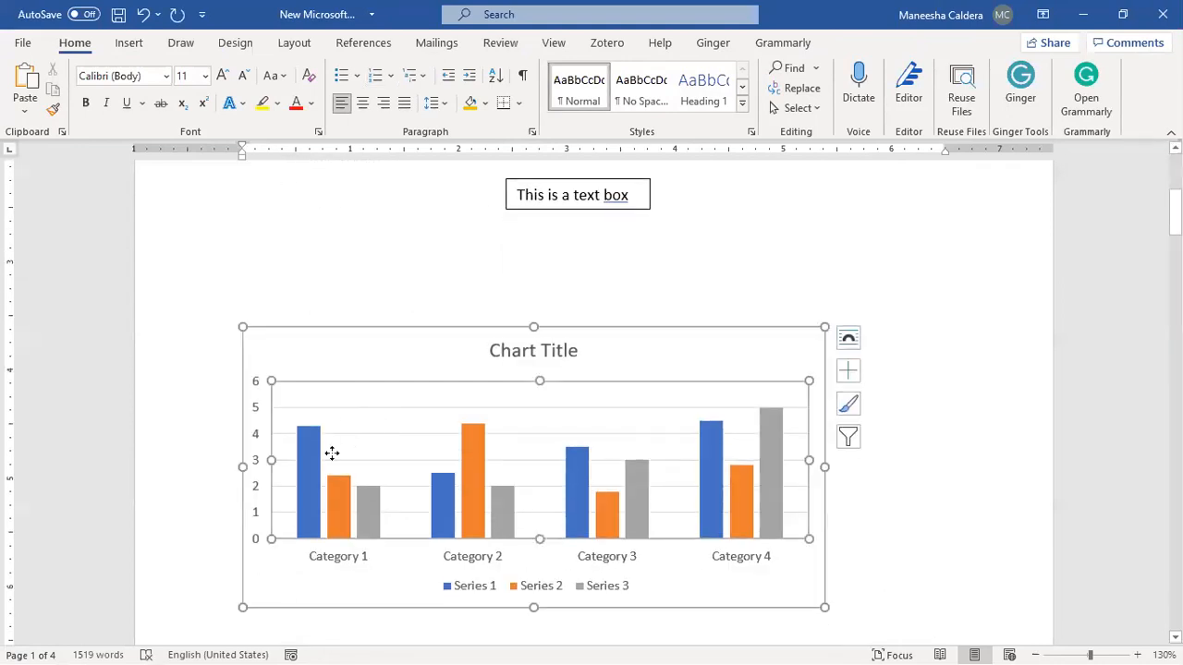
right_click(331, 455)
double_click(472, 462)
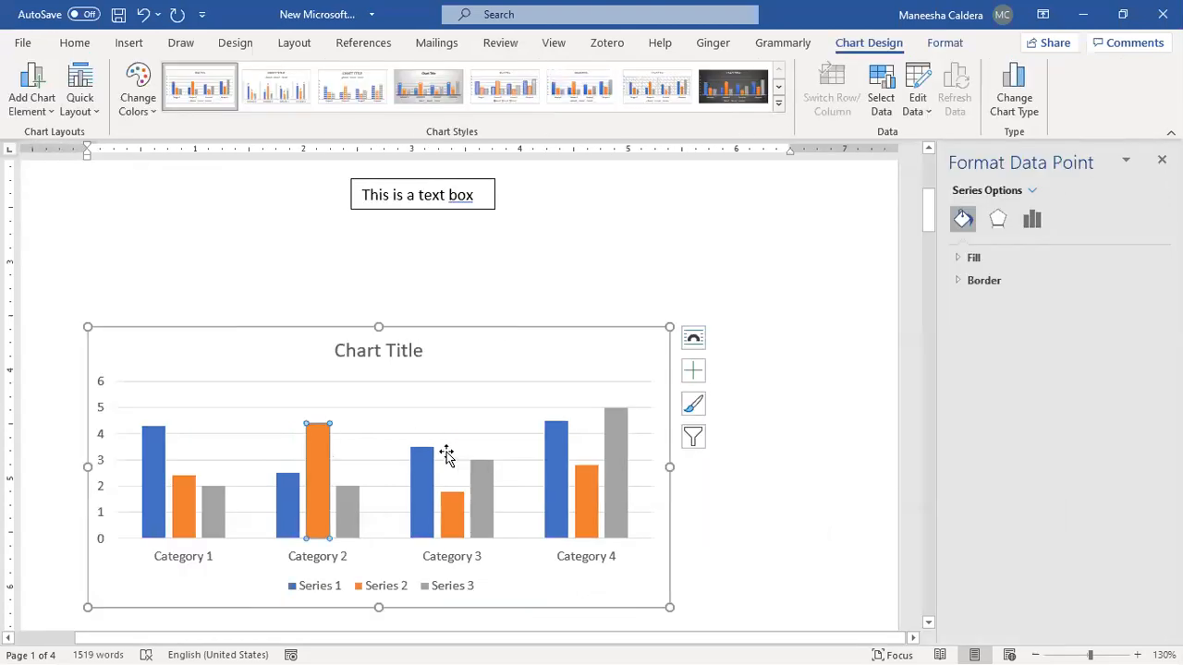
left_click(917, 83)
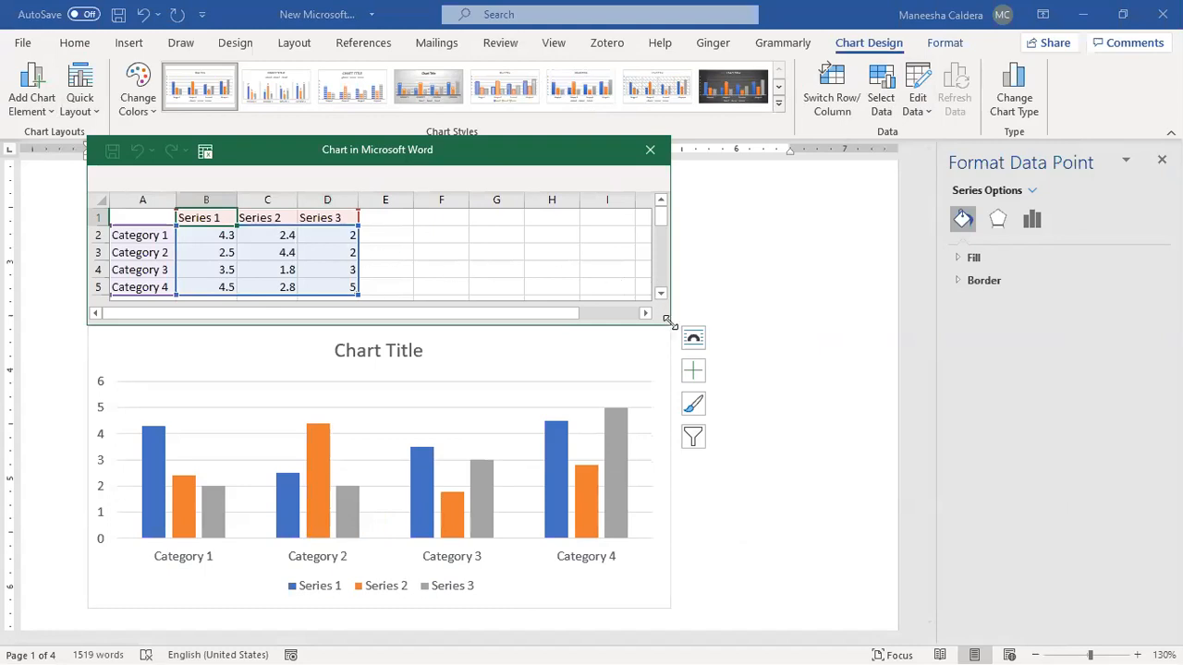
left_click_drag(670, 321, 711, 381)
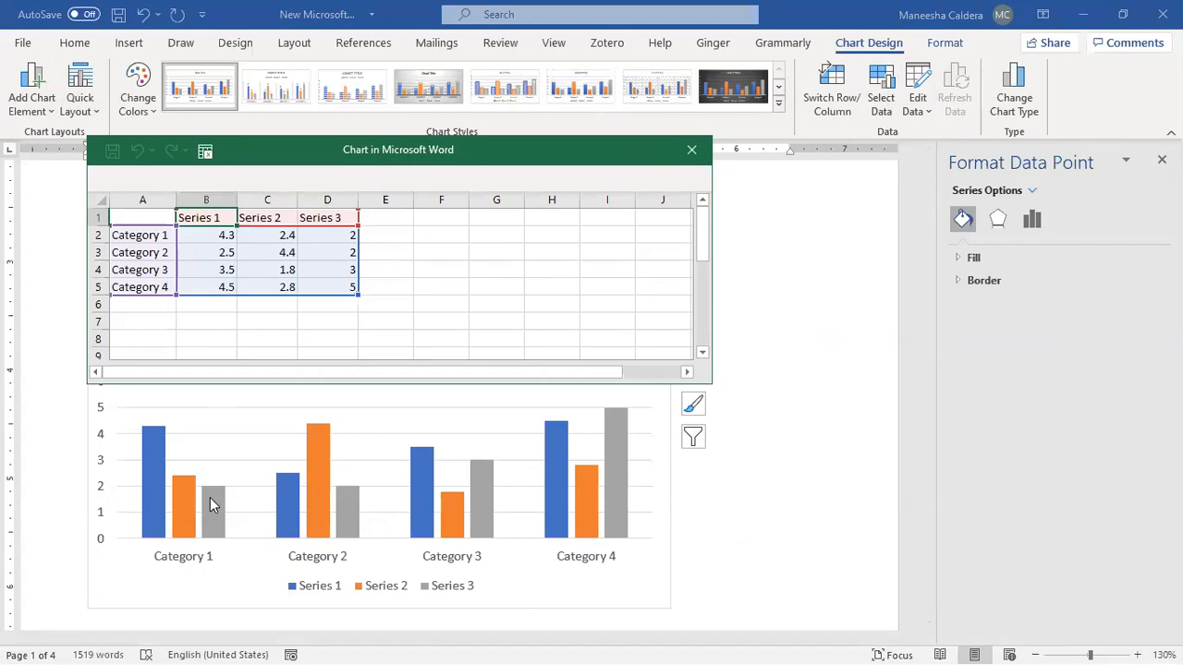
Set Category 1's Series 1 value to 45 and its Series 2 value to 78.
left_click(229, 236)
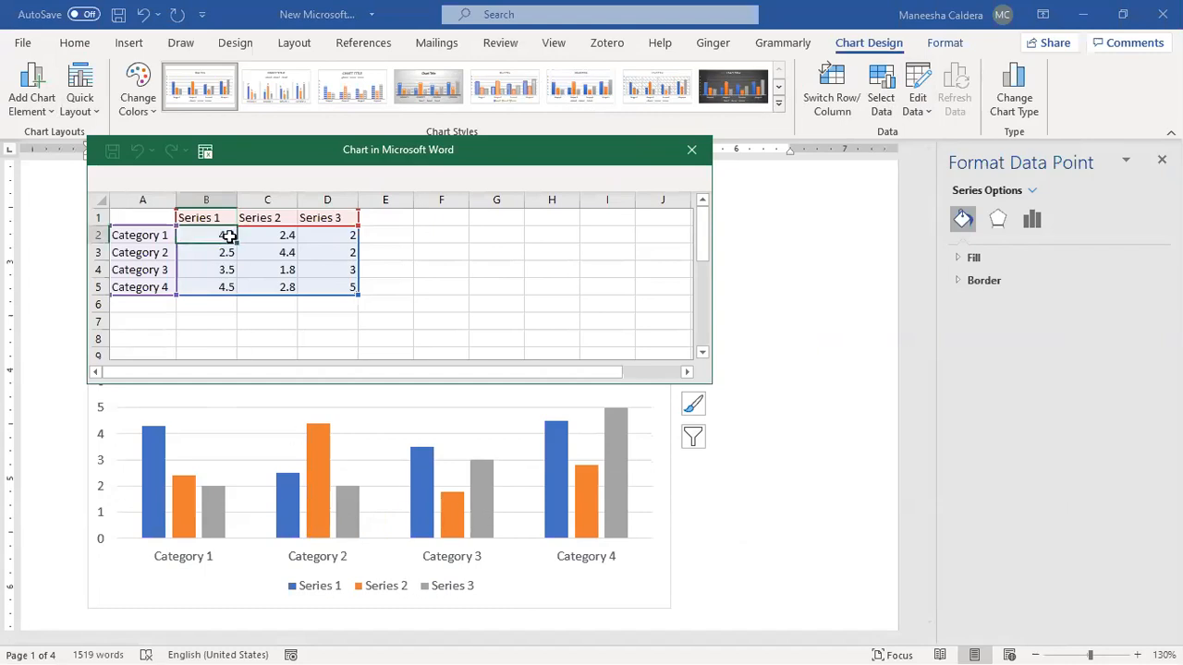
type("45")
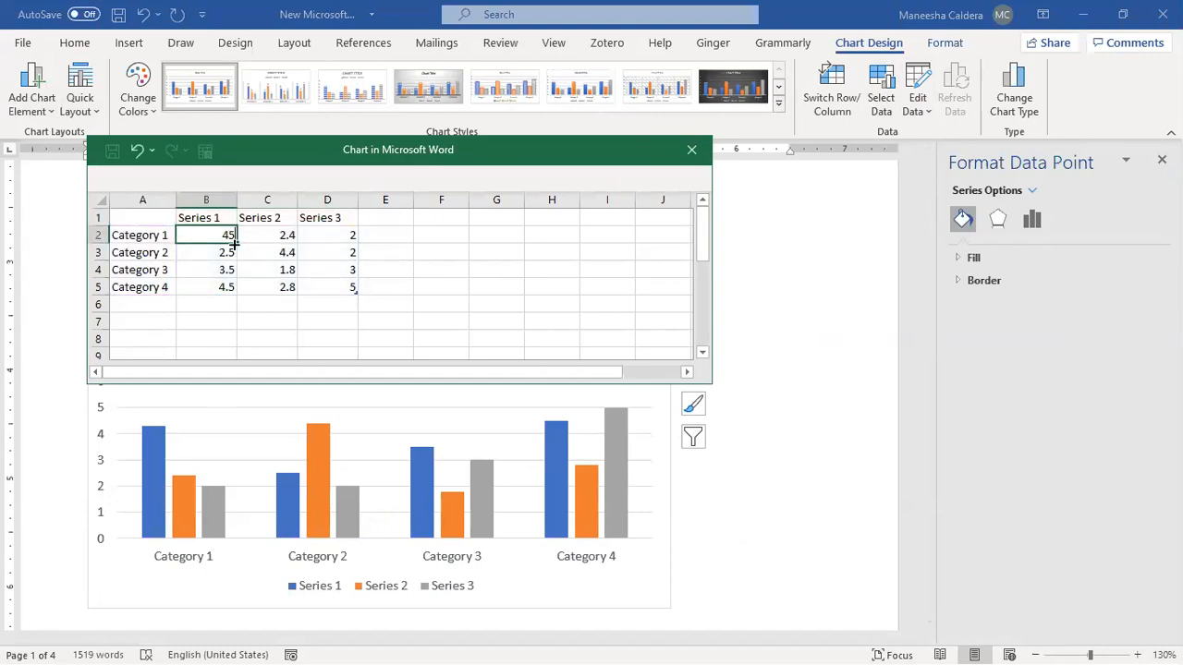
key("Return")
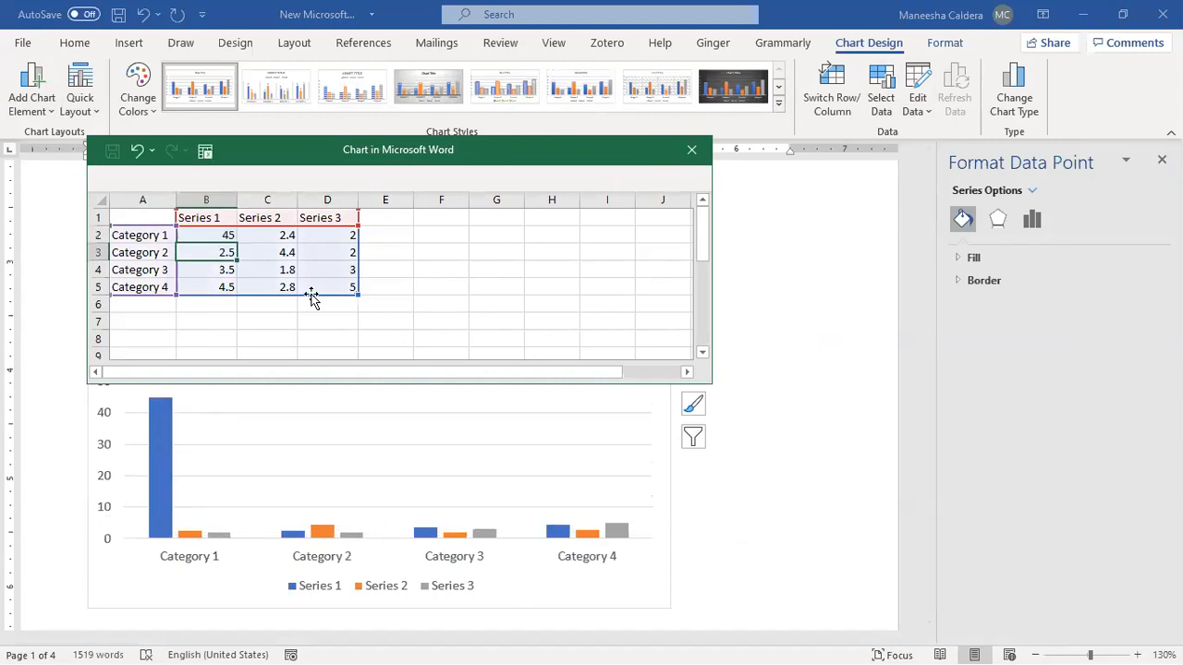
left_click(284, 234)
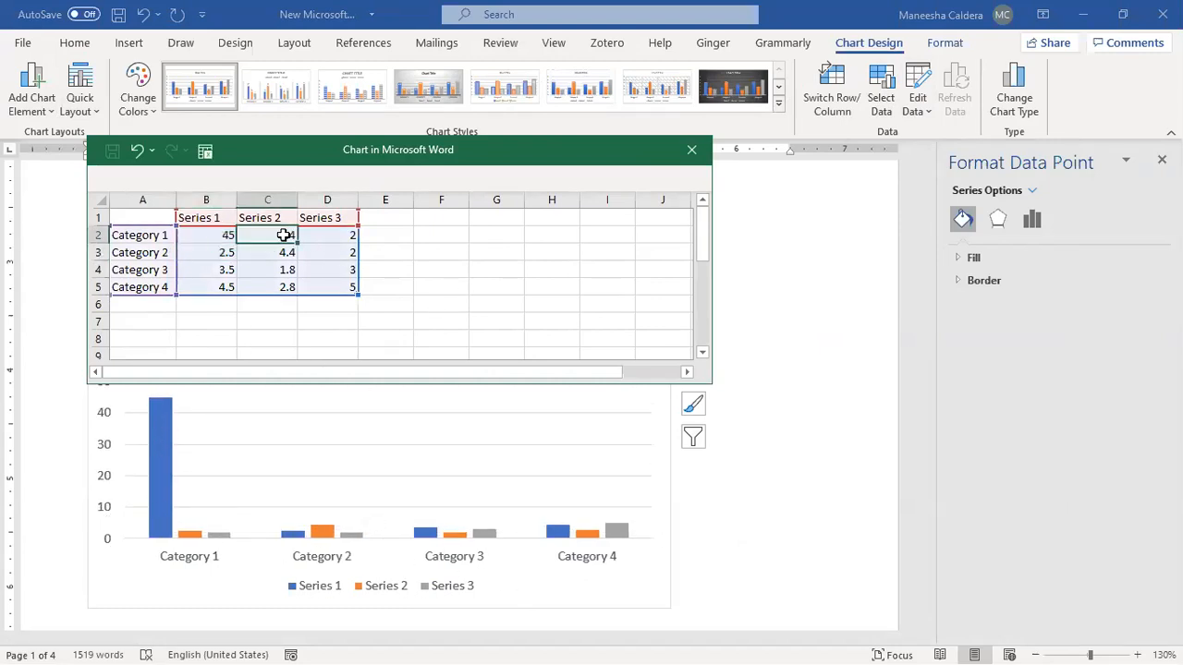
type("78")
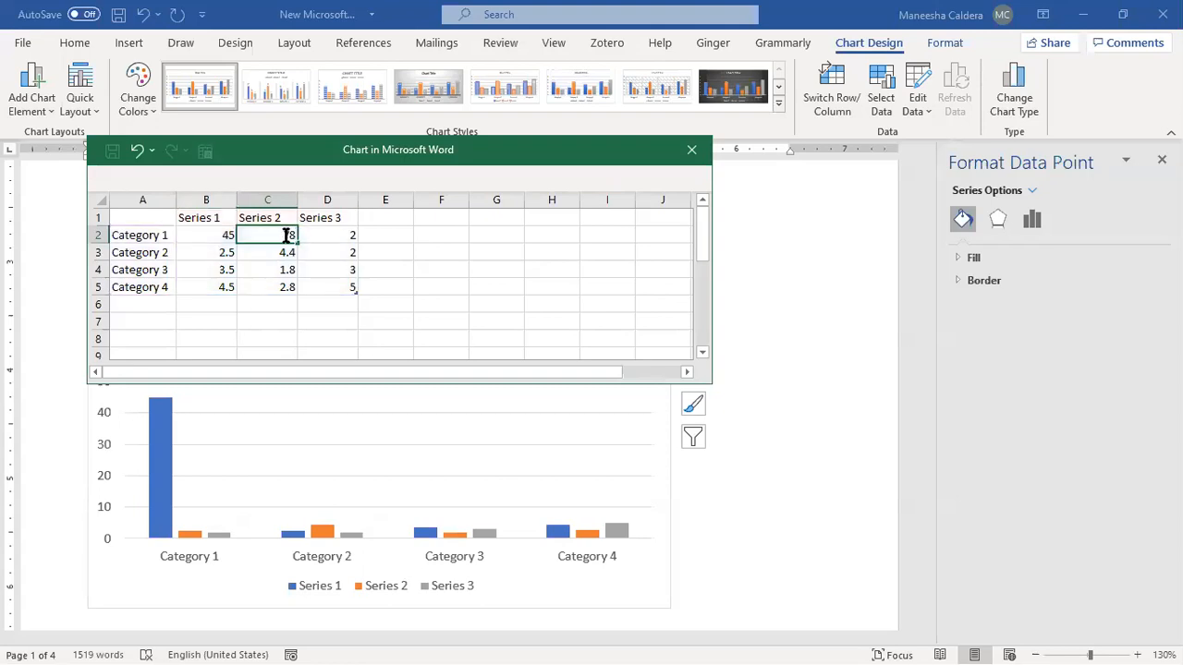
key("Return")
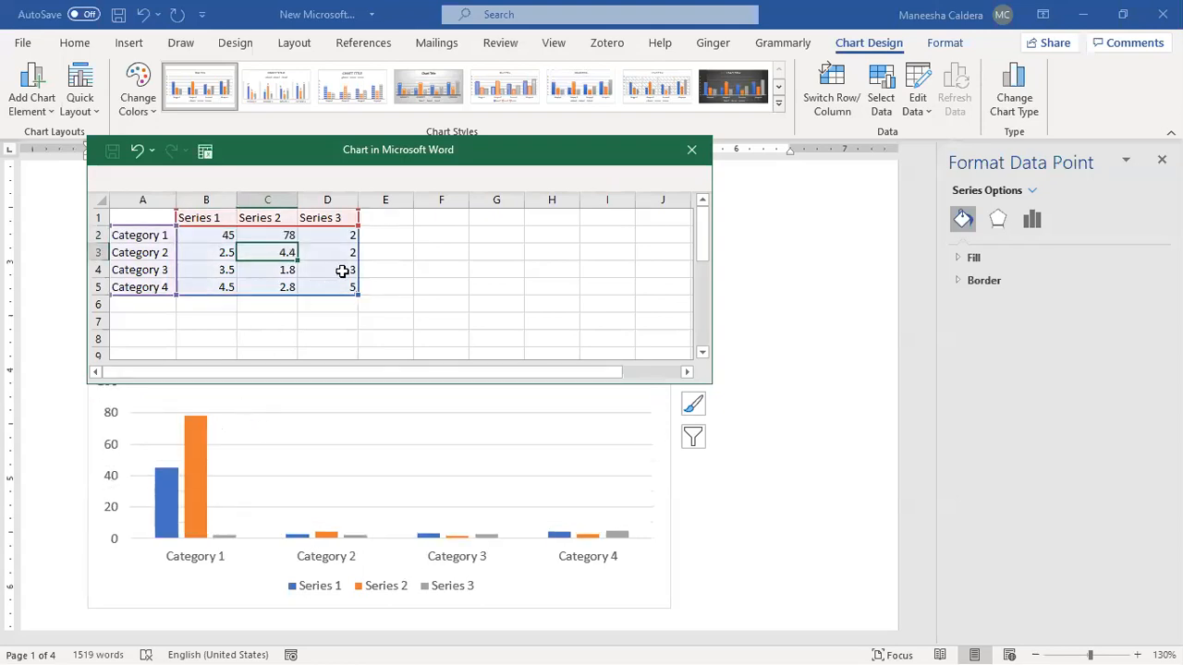
Set Category 3's Series 3 value to 56 and close the chart's data sheet.
left_click(341, 271)
type("5")
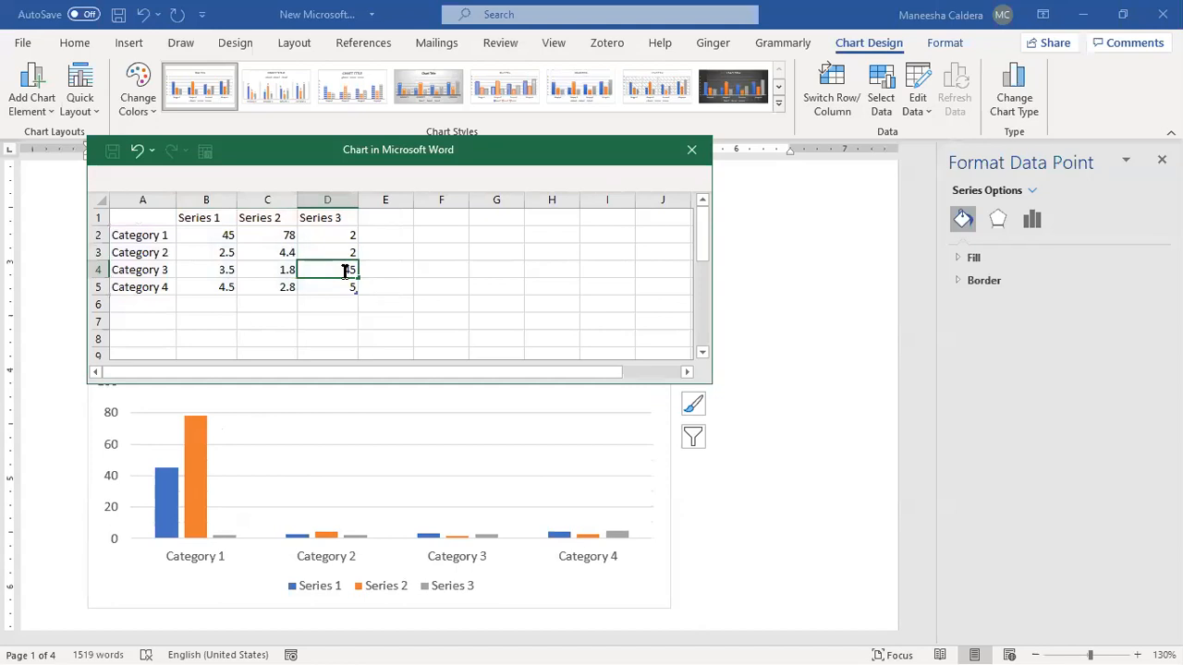
key("Return")
left_click(330, 259)
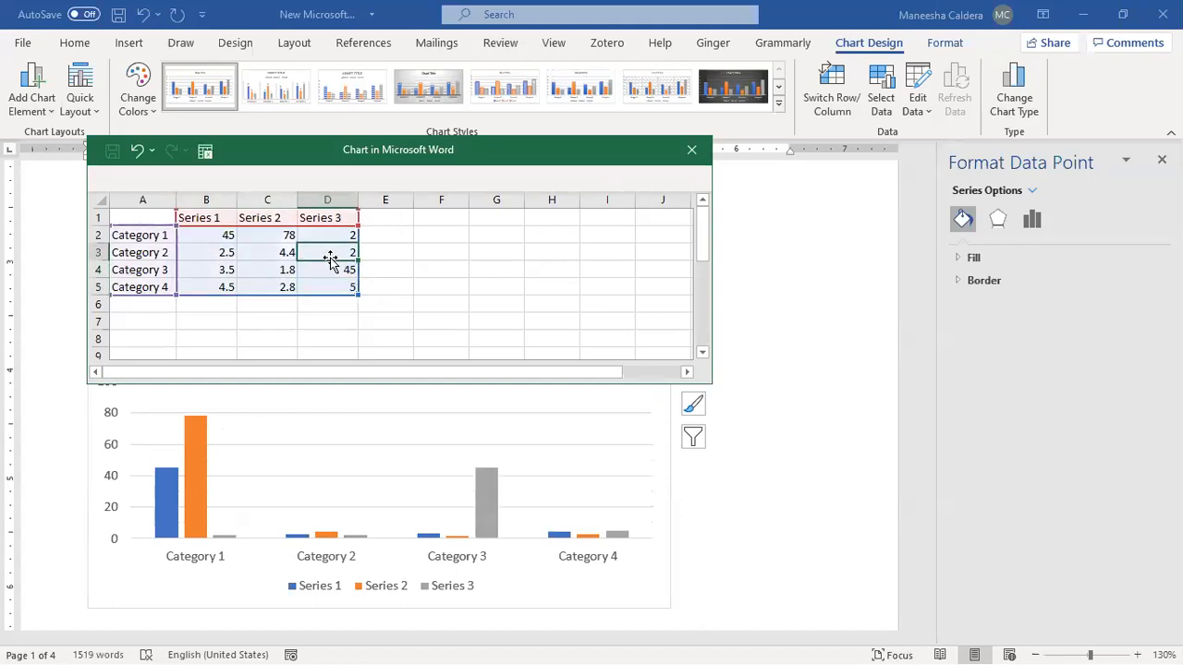
key("Down")
type("56")
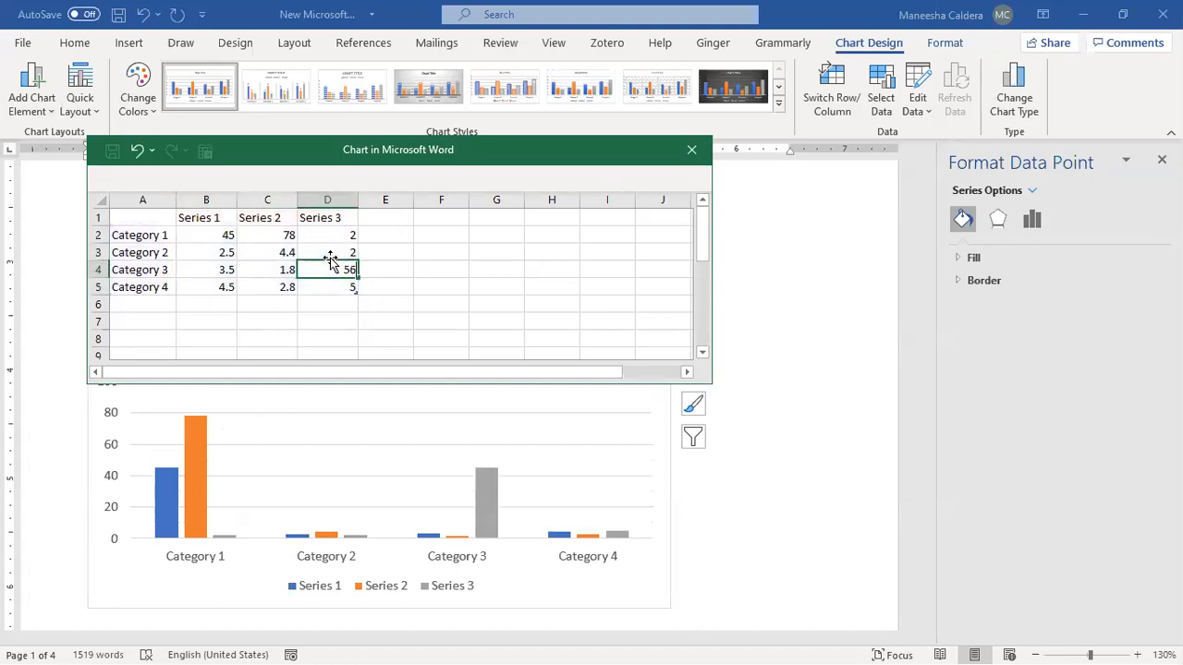
key("Return")
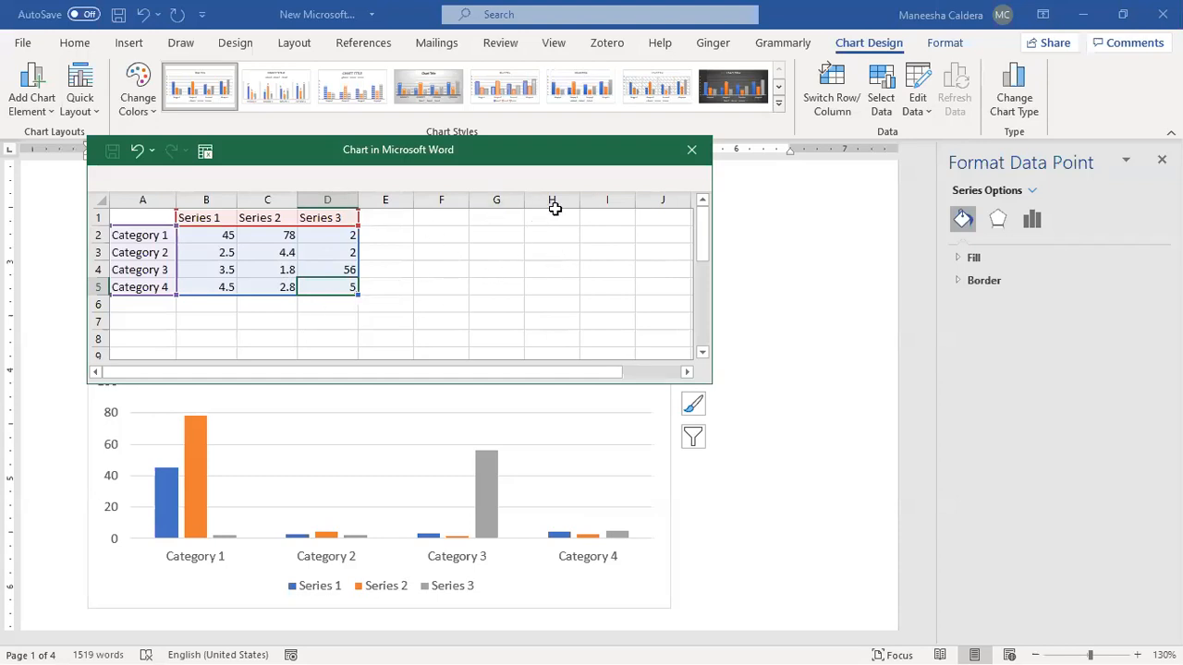
left_click(693, 153)
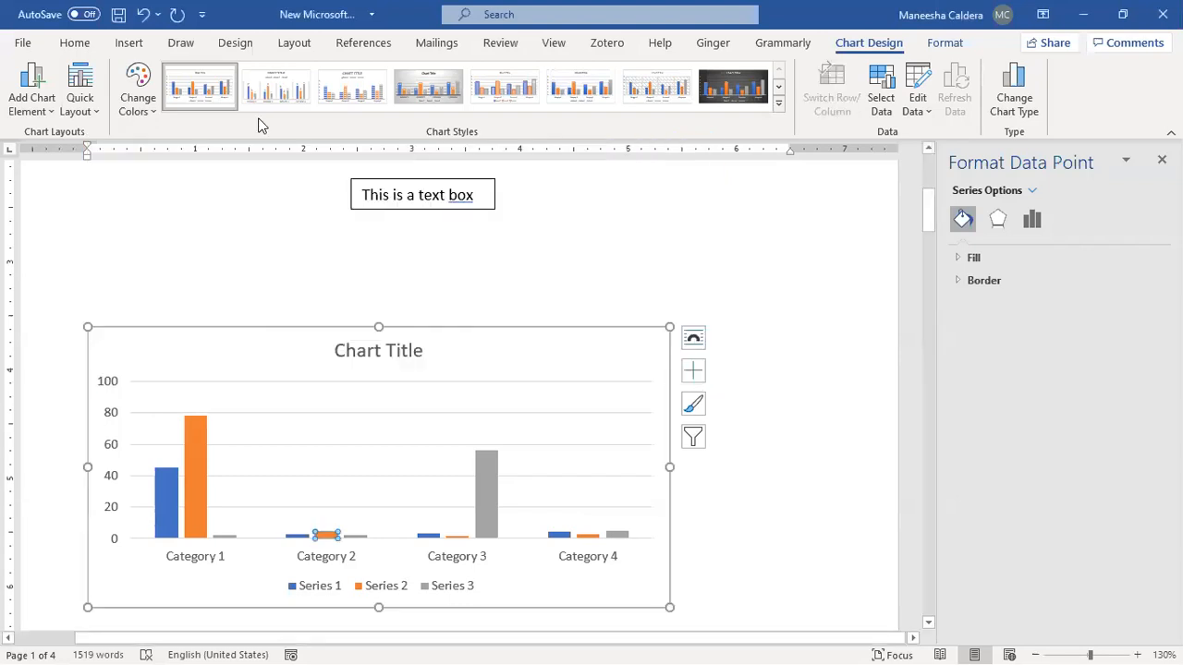
left_click(129, 45)
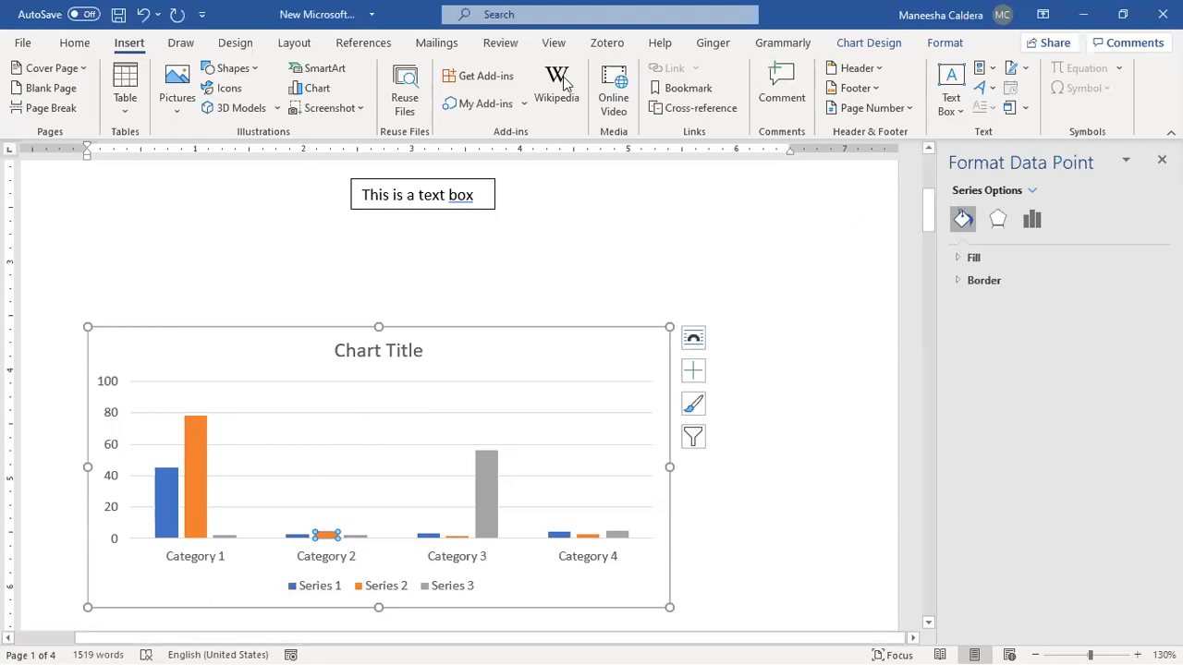
key("alt")
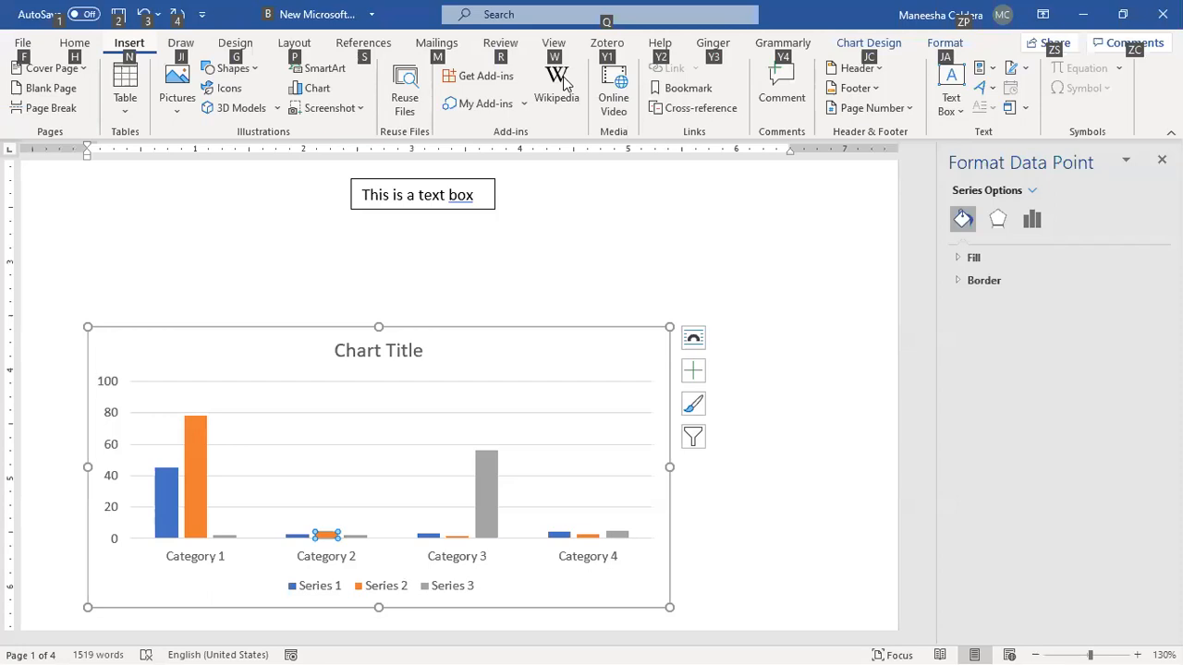
key("Escape")
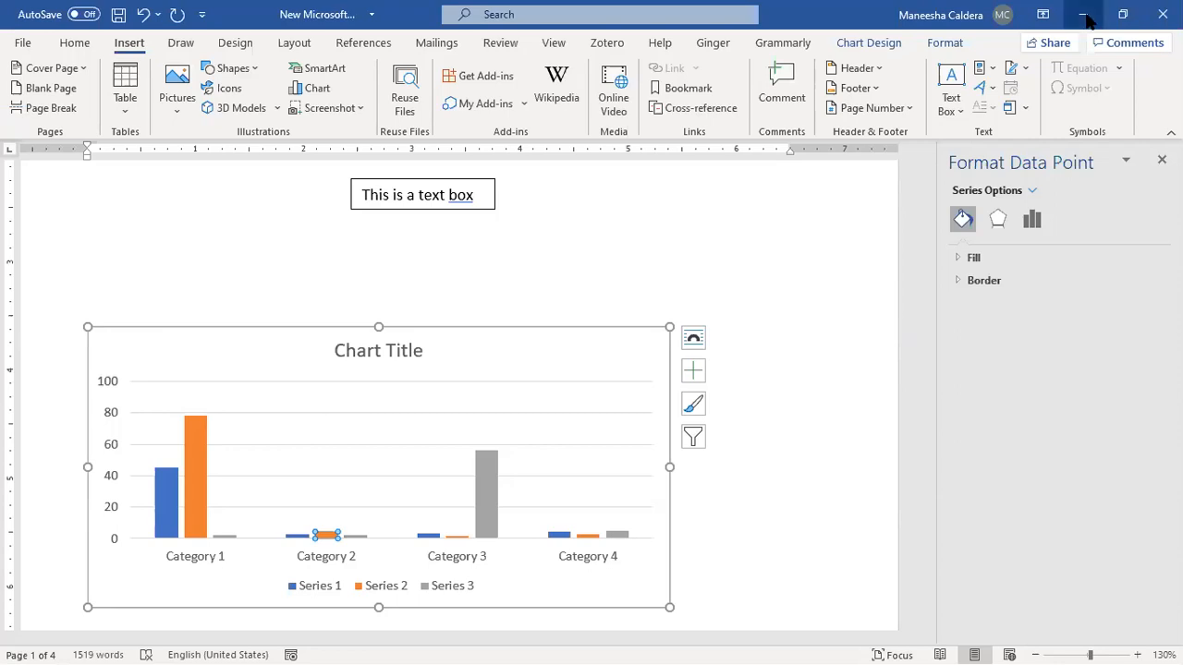
Shrink the column chart to about 4" wide by 2.3" high.
left_click(663, 327)
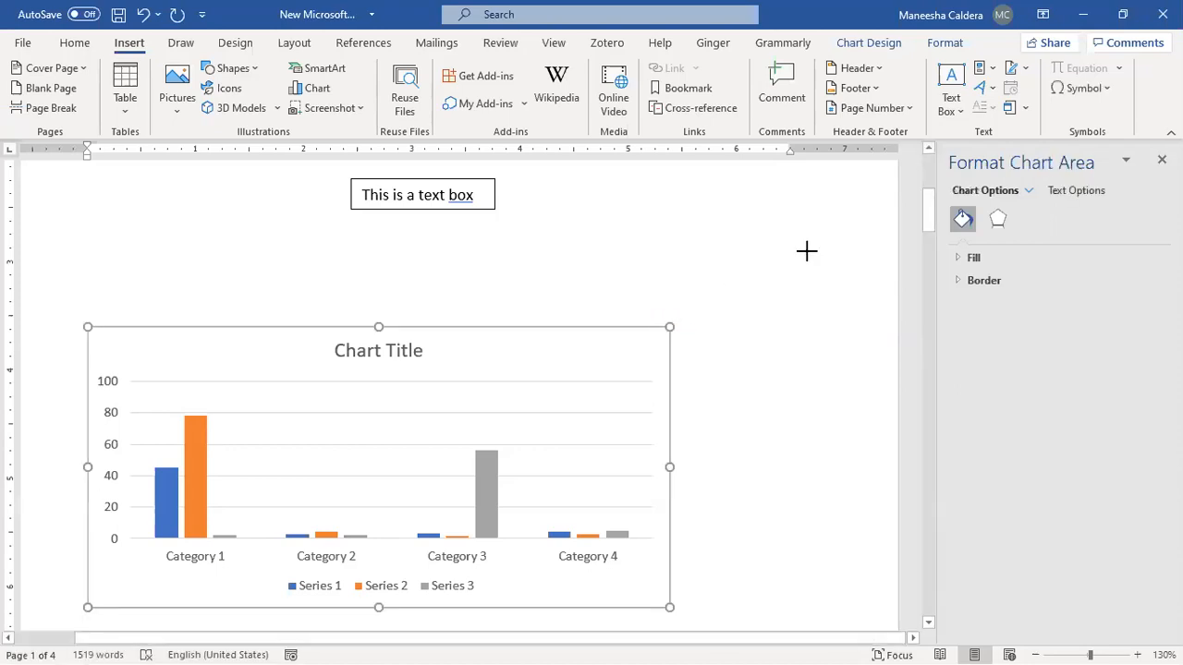
left_click_drag(669, 329, 617, 327)
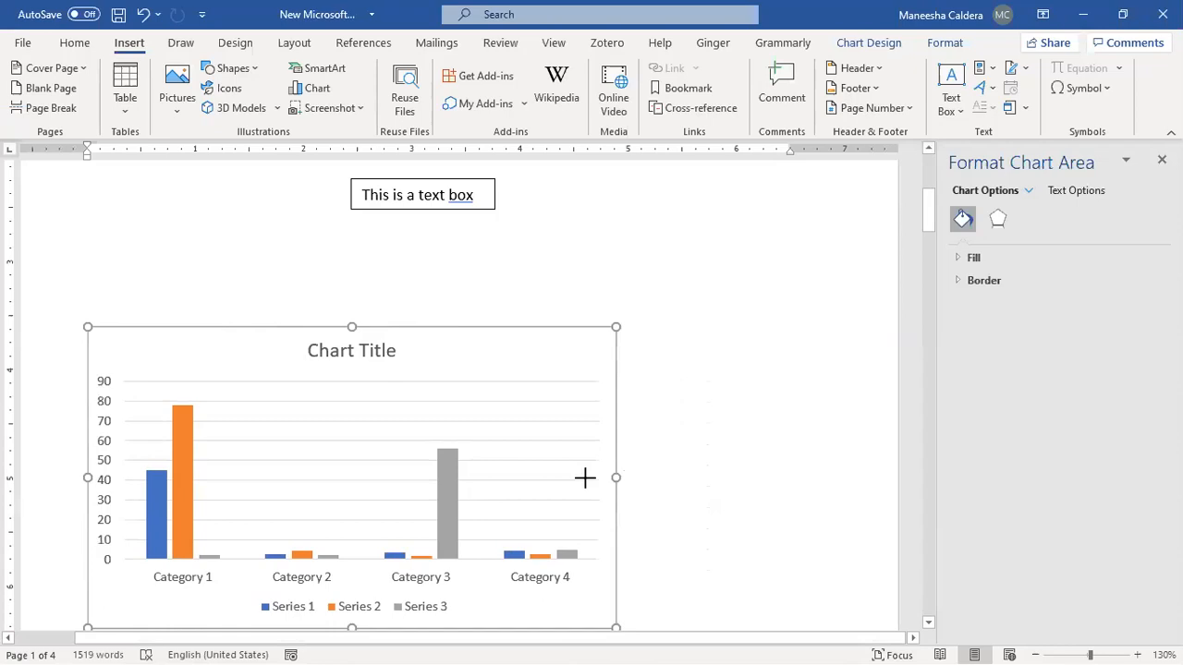
left_click_drag(585, 478, 522, 477)
left_click_drag(306, 326, 351, 377)
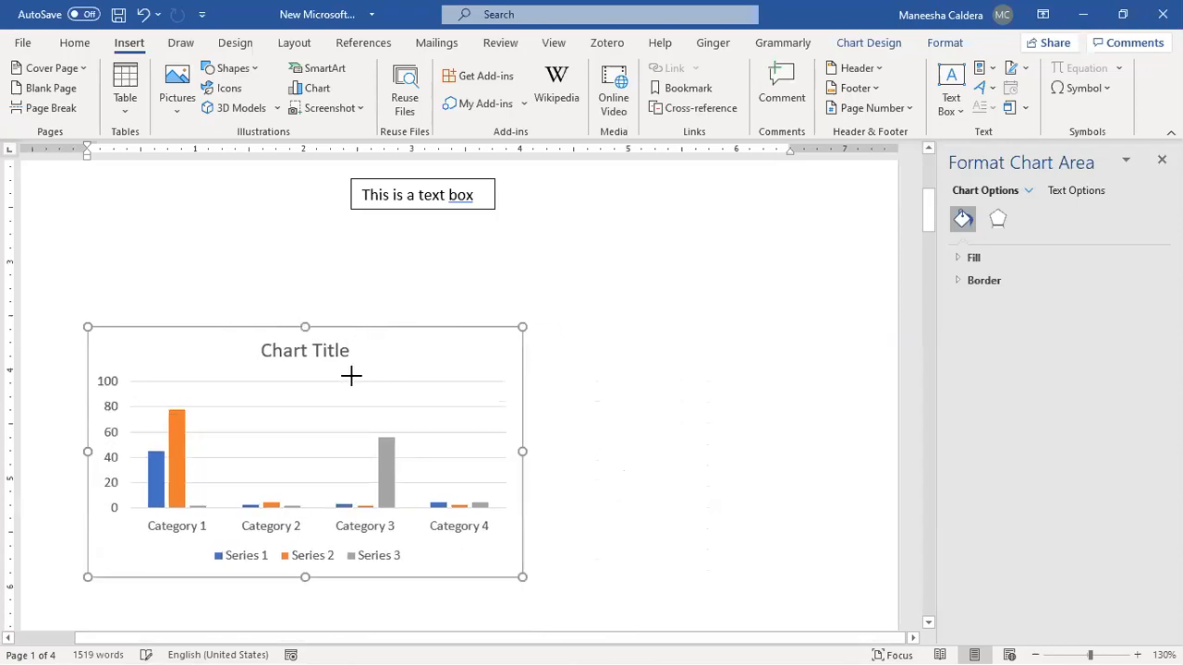
Insert a Line chart in the blank space above the column chart and close its data sheet.
left_click(609, 370)
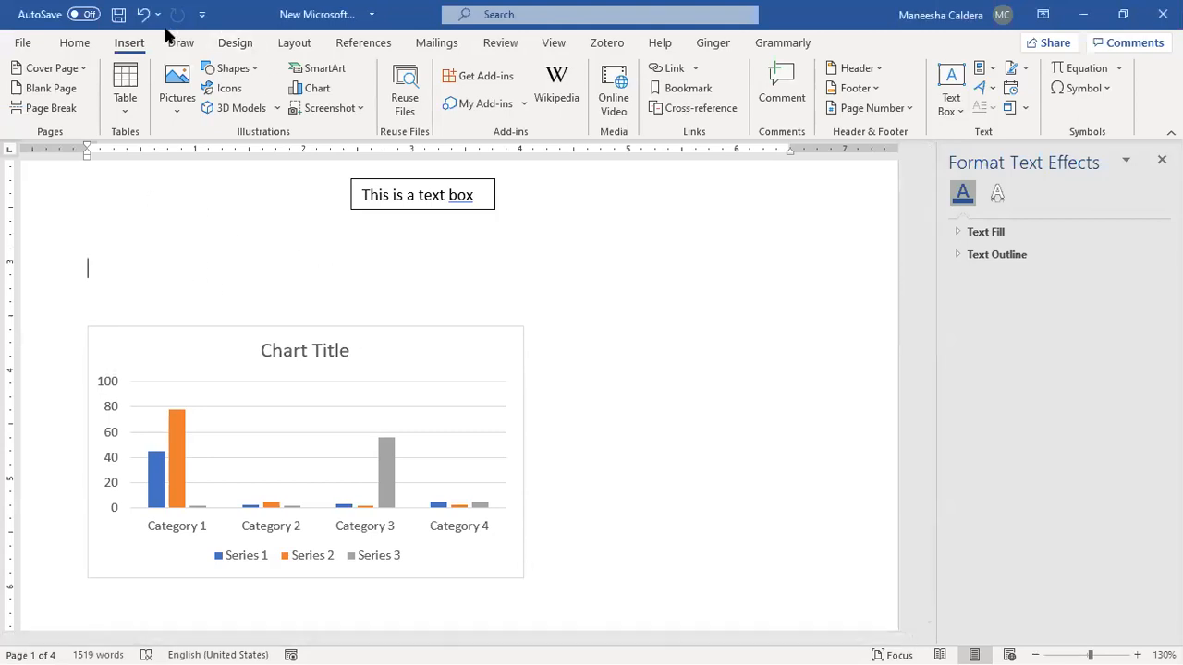
left_click(311, 94)
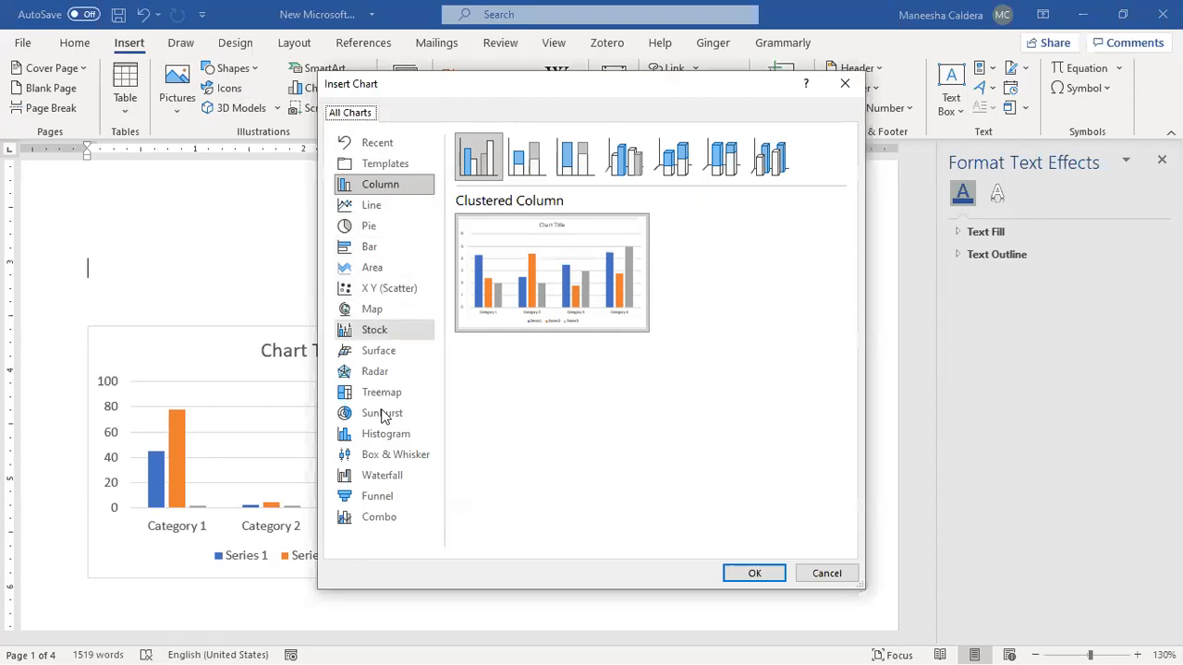
left_click(384, 205)
mouse_move(534, 259)
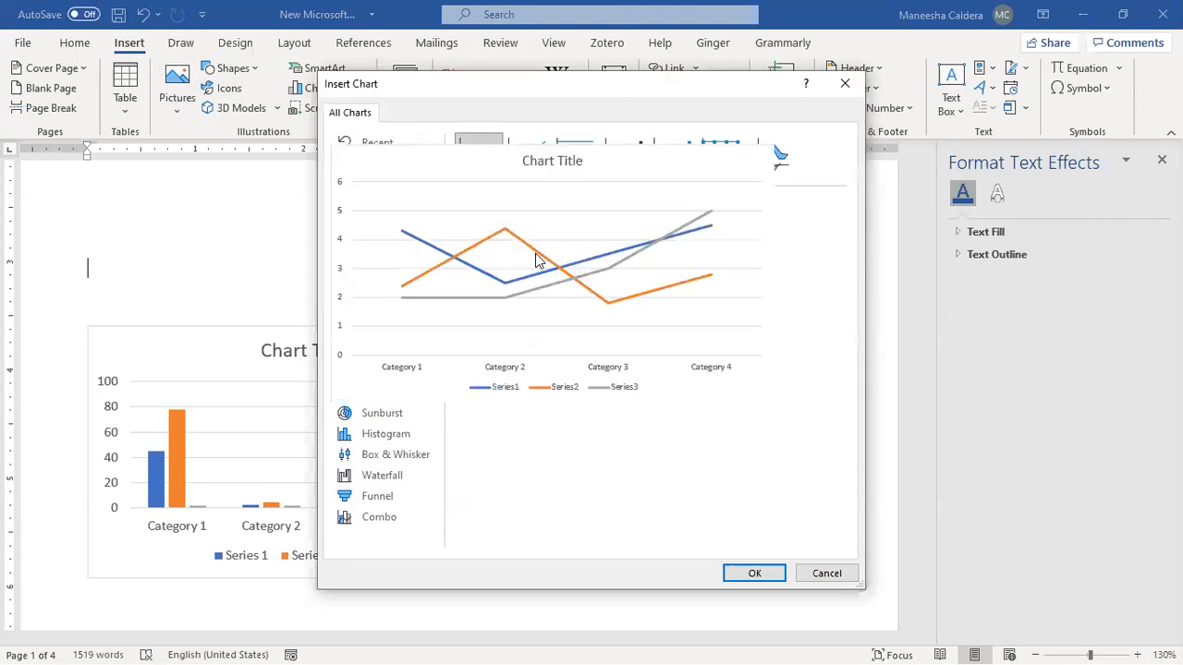
left_click(754, 574)
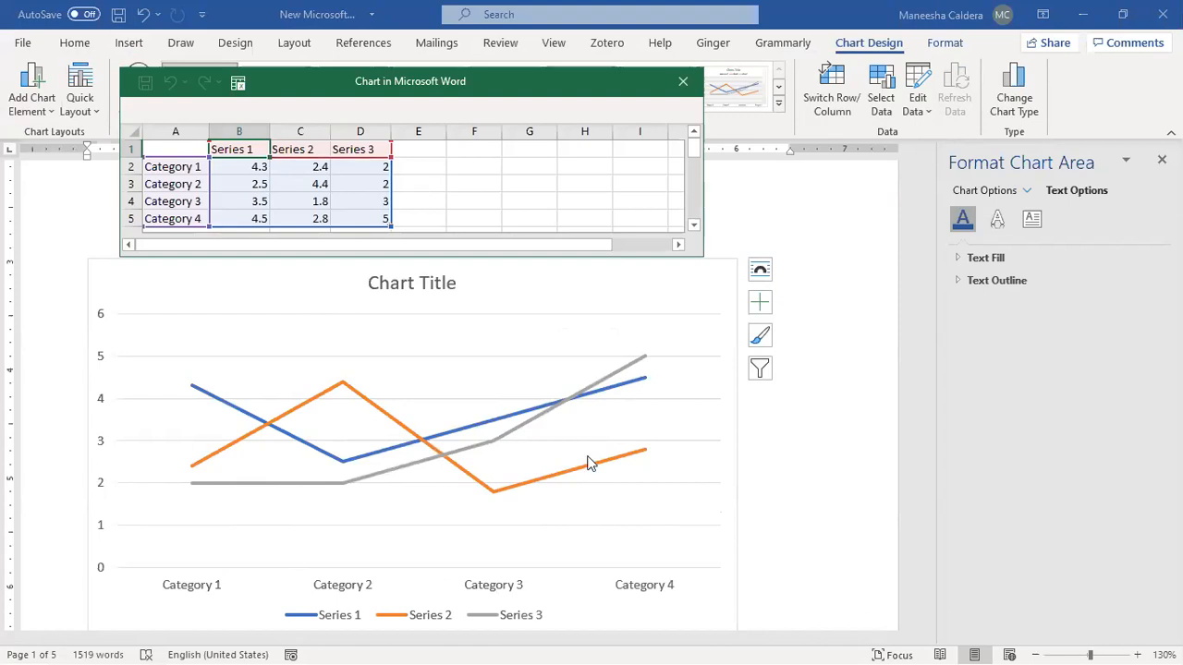
left_click(686, 79)
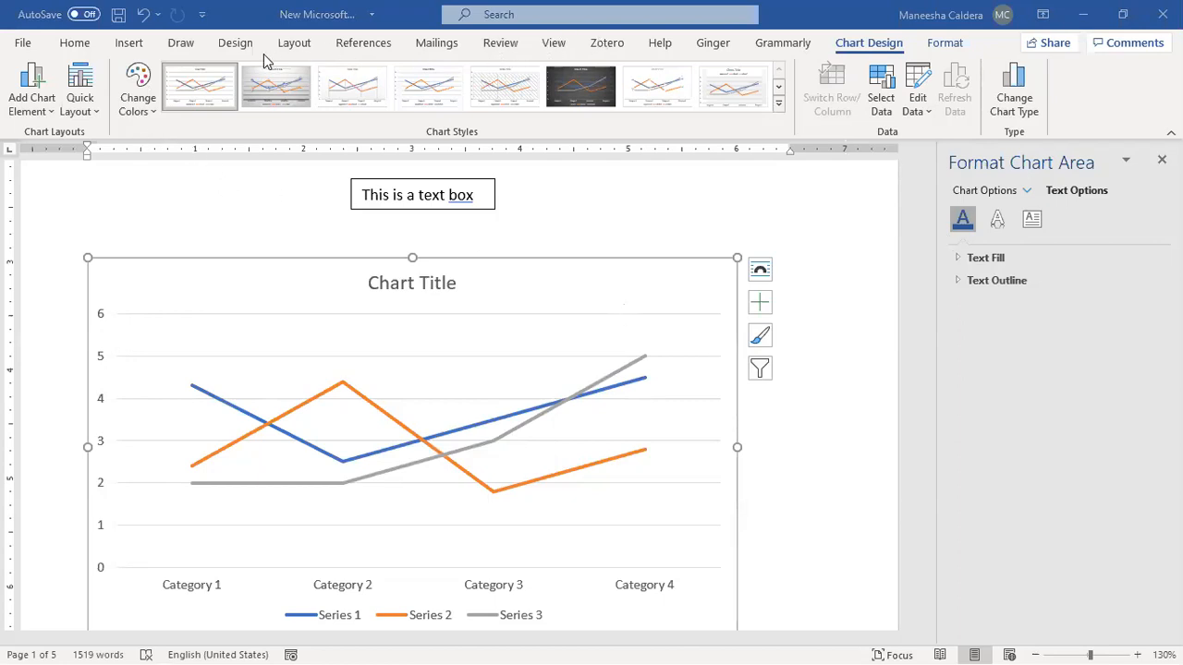
Add several blank lines between the lowest text box and the line chart.
left_click(129, 46)
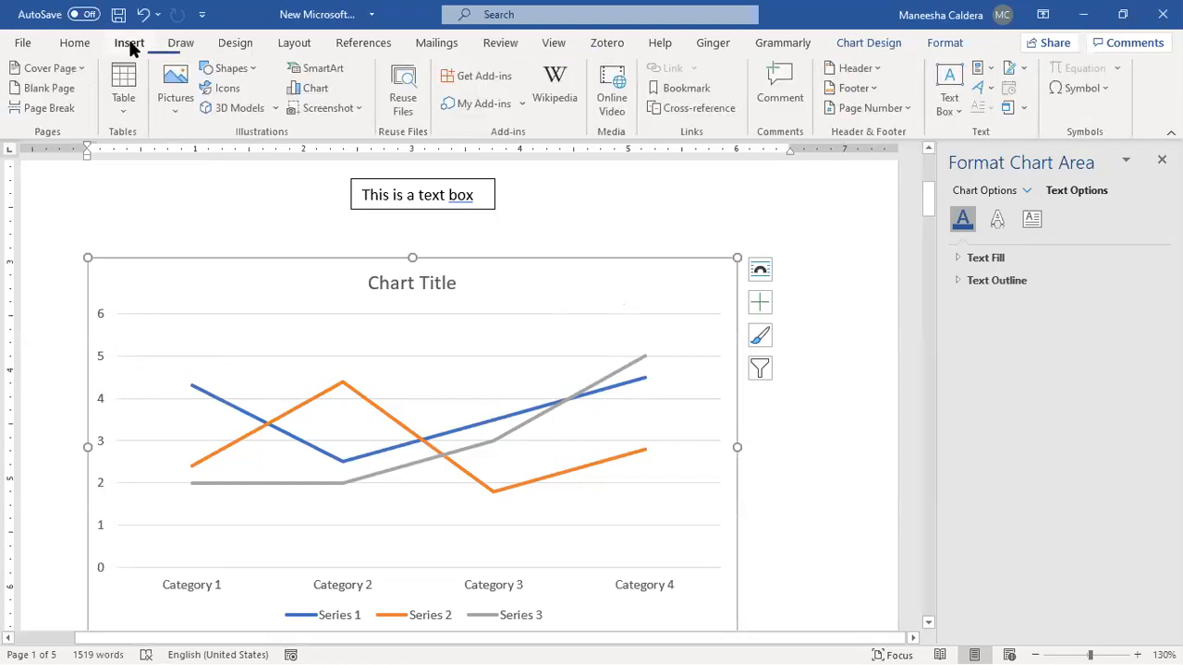
left_click(220, 238)
key("Return")
key("Return")
key("Return")
key("Return")
key("Return")
key("Return")
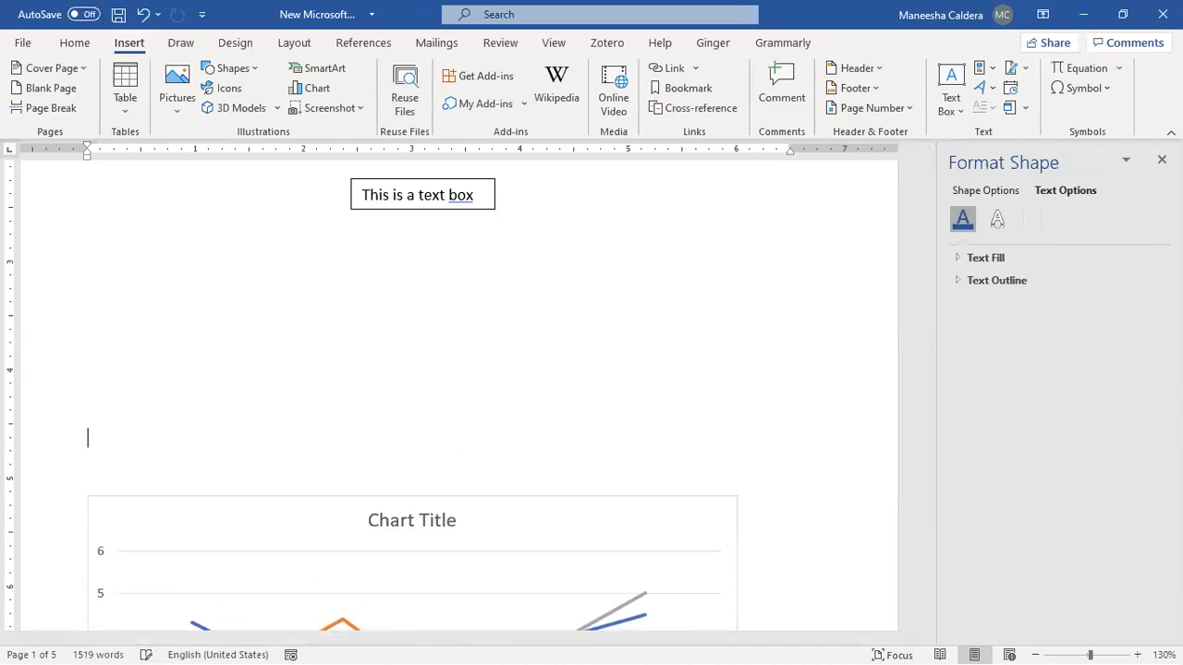
Insert a Basic Block List SmartArt graphic within the blank lines above the line chart.
key("Up")
key("Up")
key("Up")
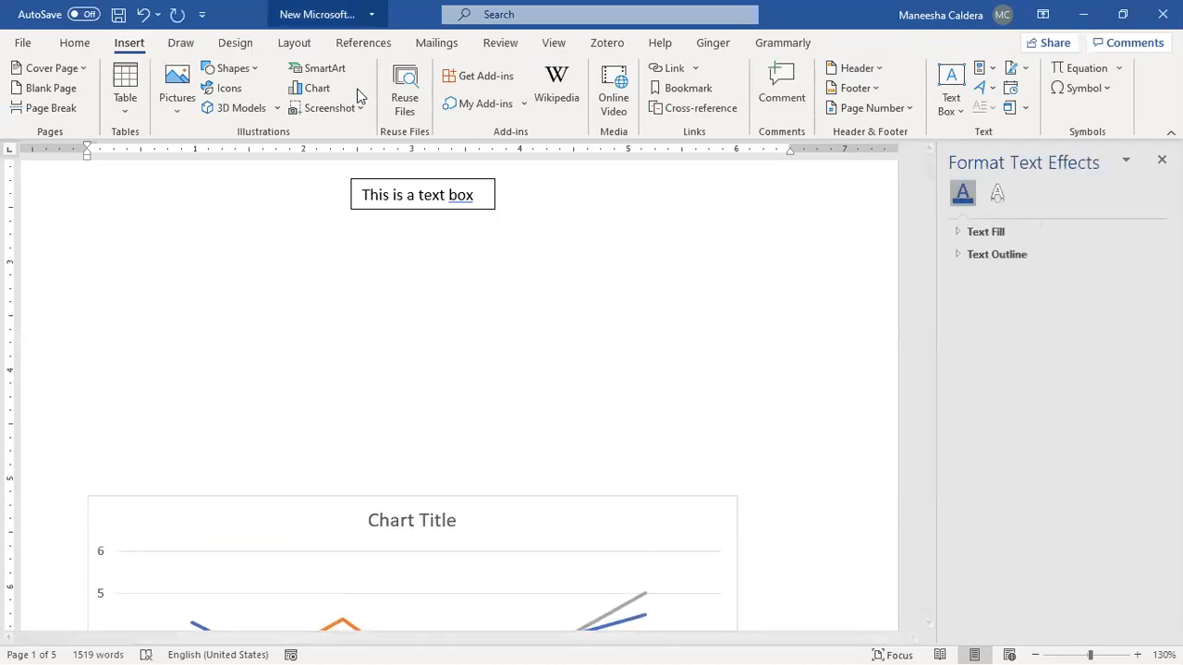
left_click(324, 72)
left_click(464, 265)
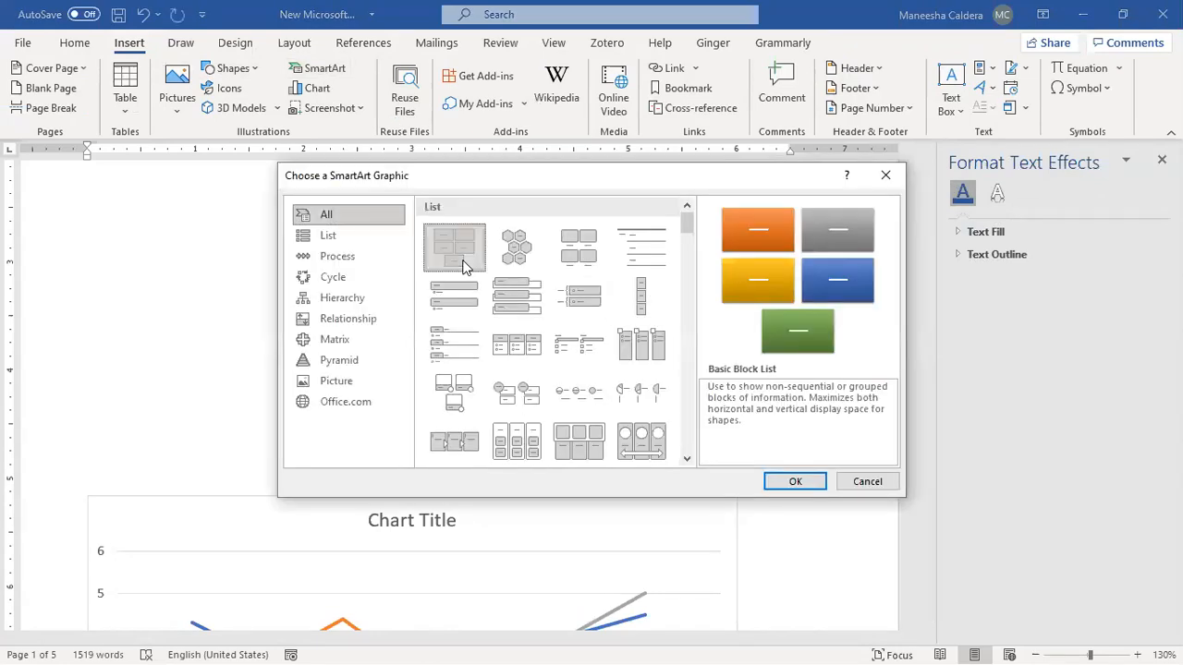
left_click(795, 481)
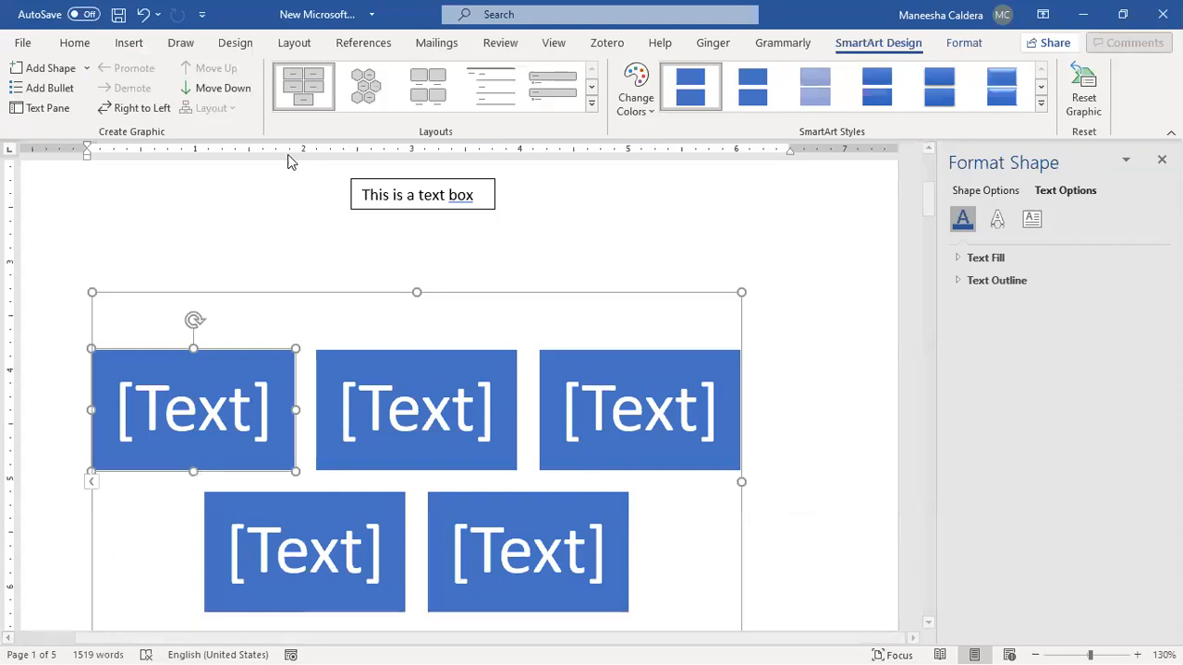
Add four more shapes after the first block of the SmartArt graphic.
left_click(48, 70)
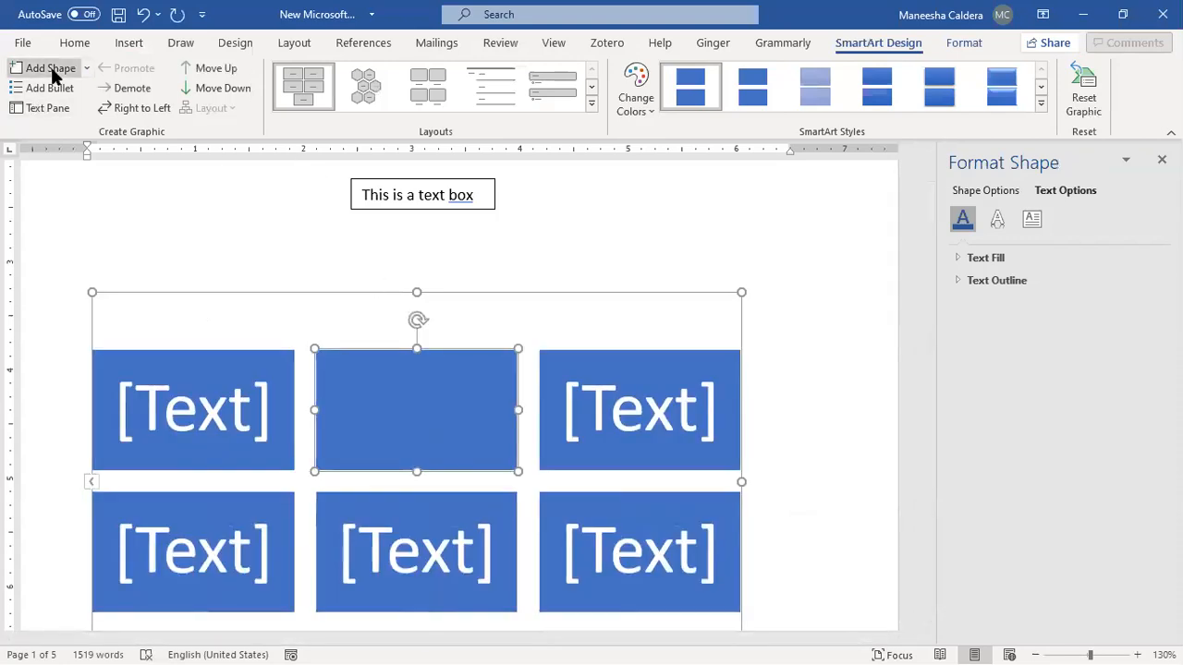
left_click(51, 70)
left_click(51, 70)
left_click(50, 70)
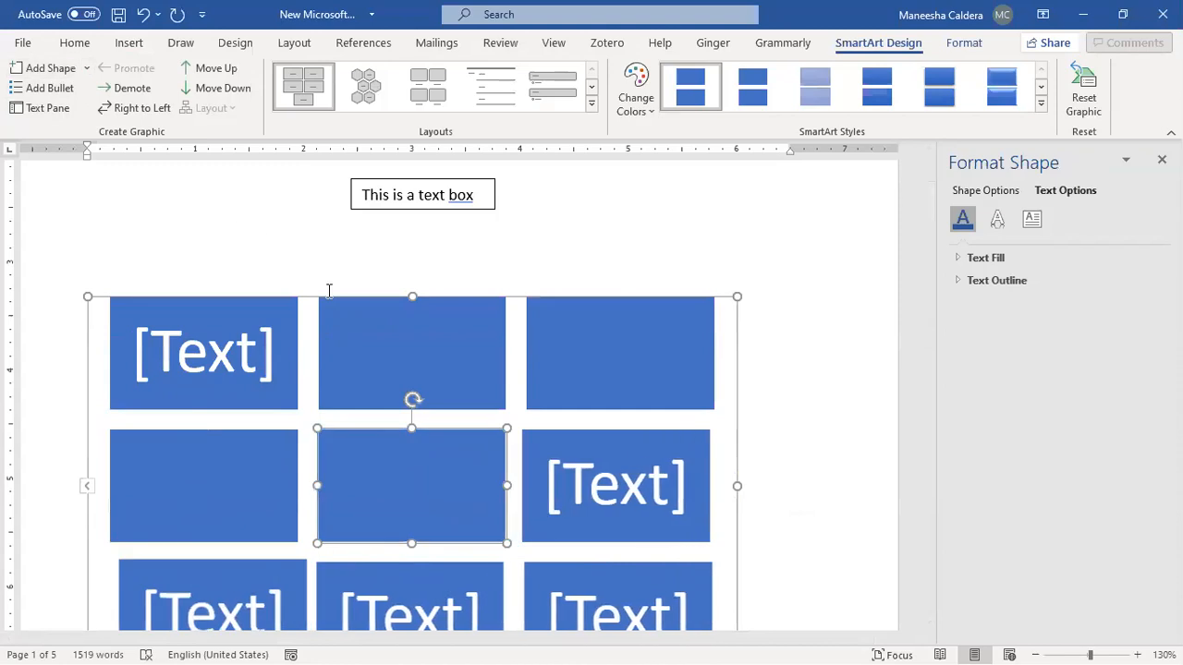
Enter "asdfasd", "asdfadsf" and "asdf" in the second, third and fourth blocks of the SmartArt graphic.
left_click(409, 338)
type("asdfasd")
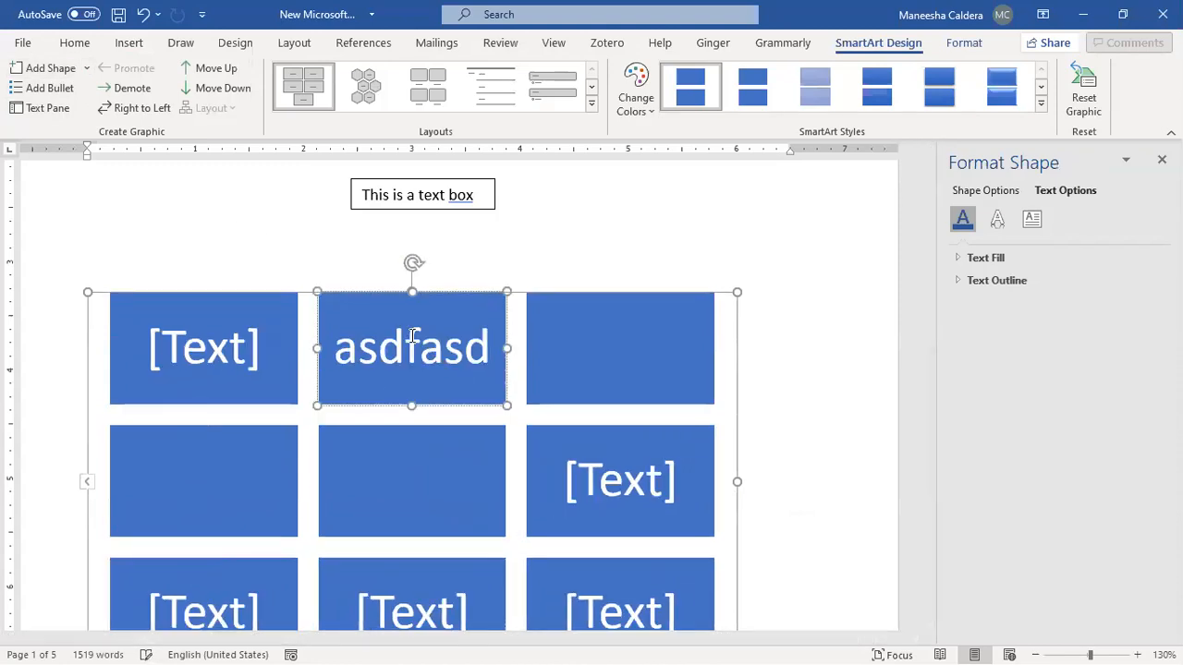
left_click(617, 403)
type("asdfadsf")
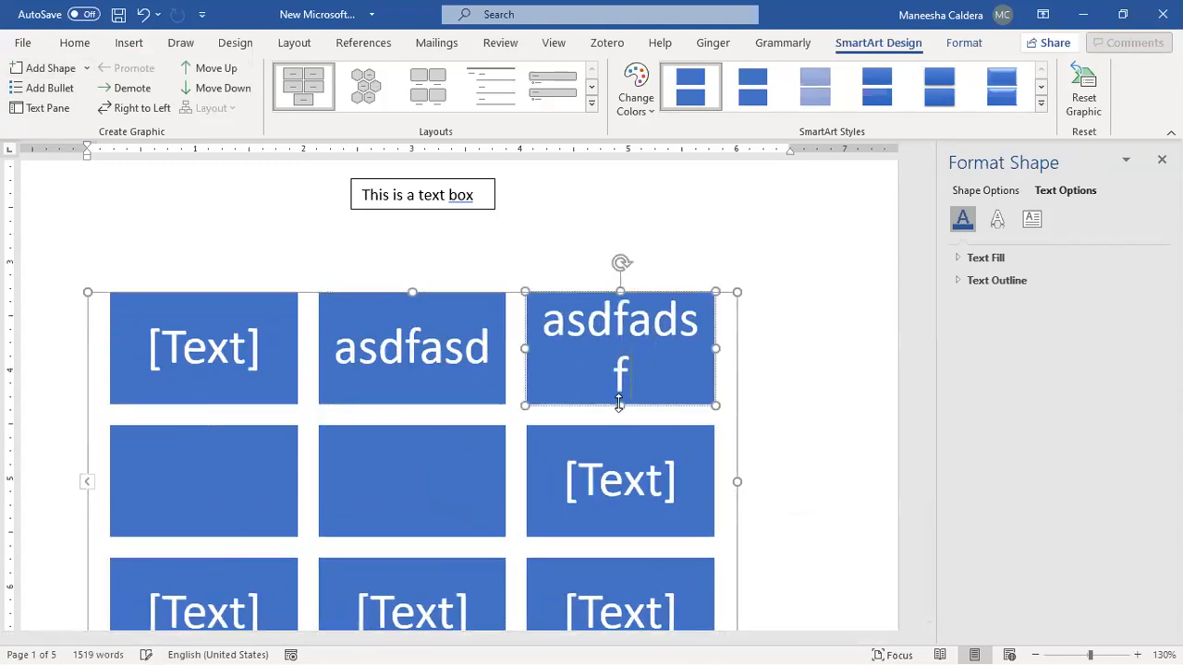
left_click(280, 469)
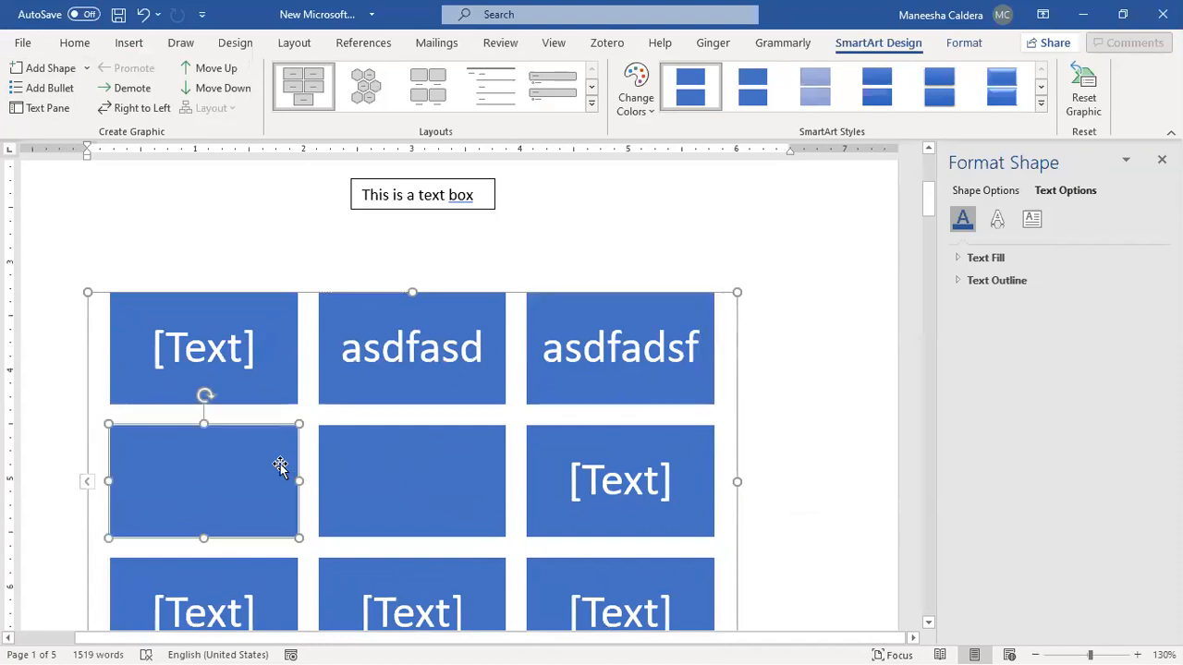
type("asdf")
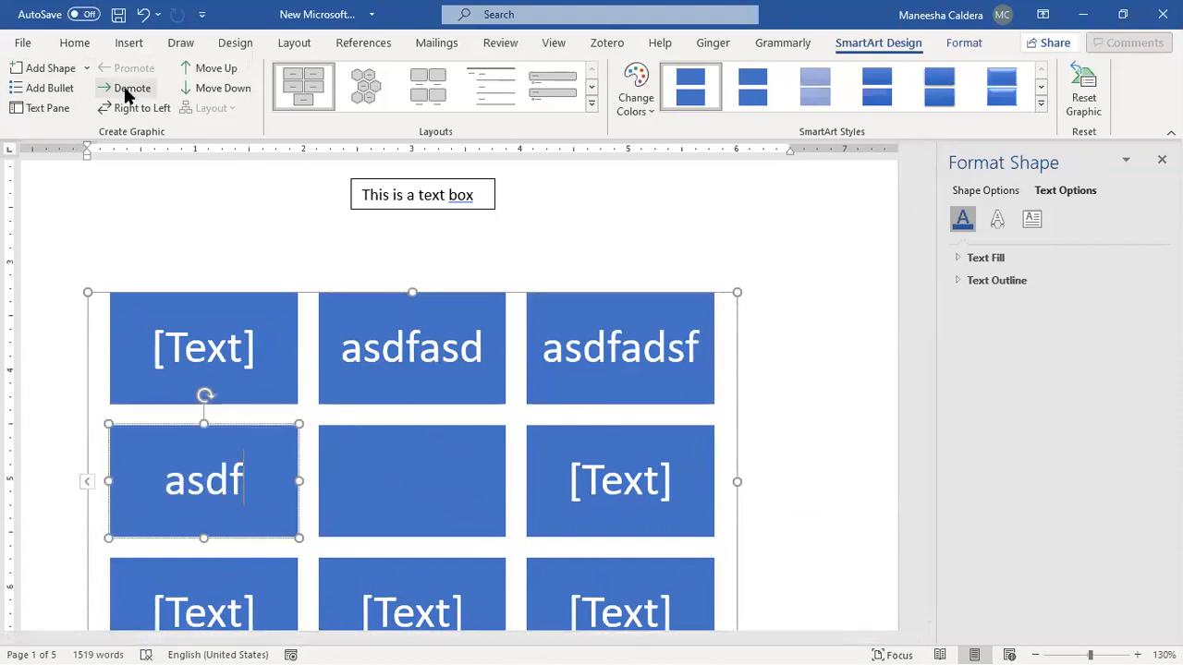
Demote the "asdf" block to a bullet of the third block and promote it back, twice.
left_click(128, 93)
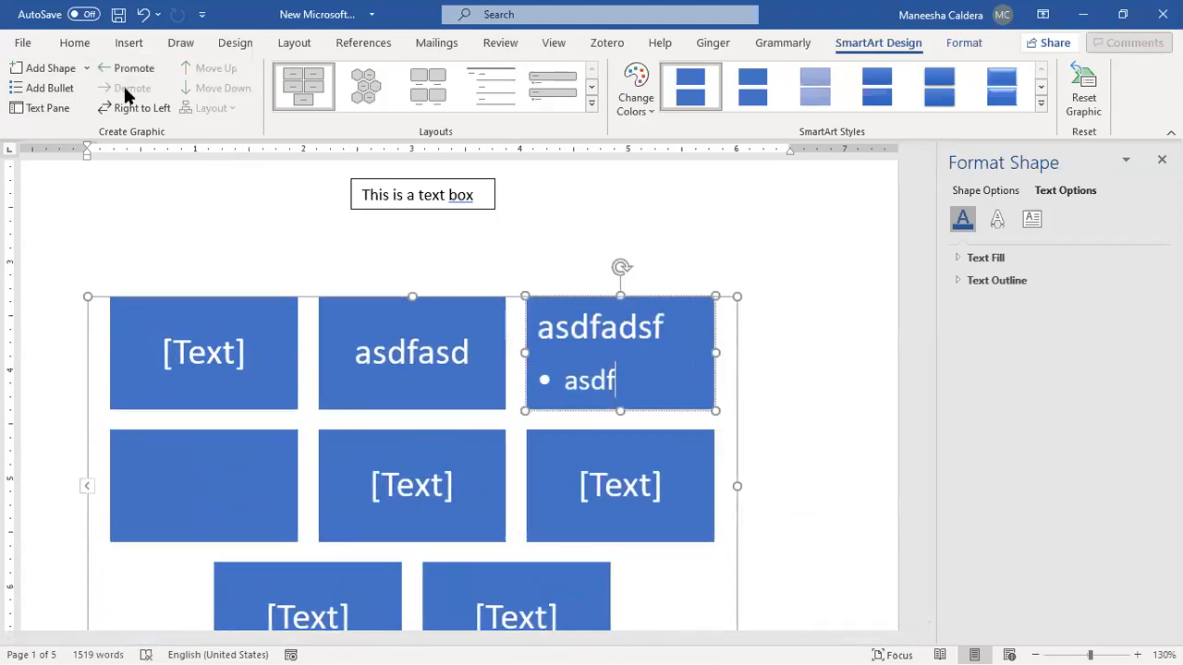
left_click(134, 69)
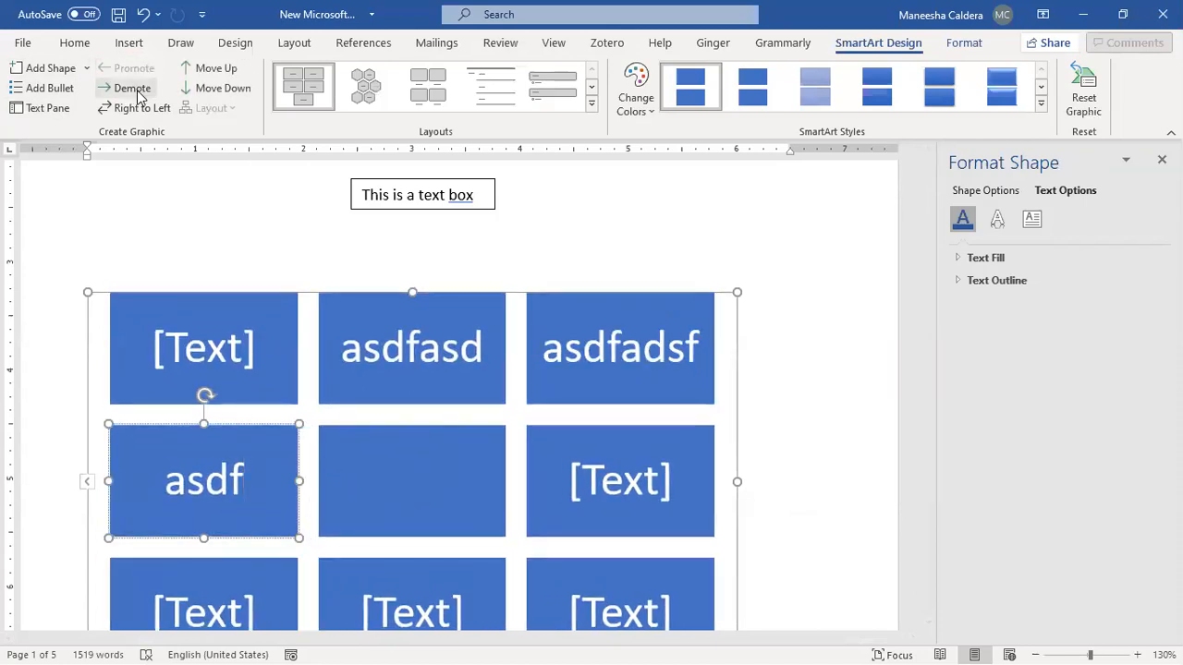
left_click(132, 91)
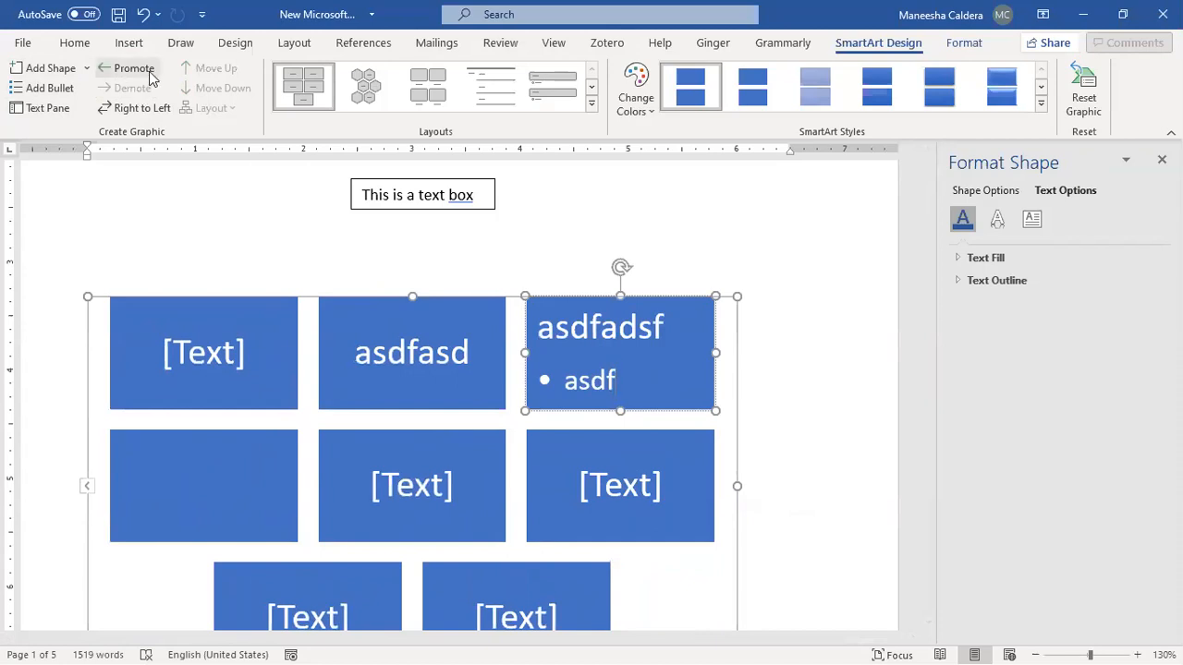
left_click(151, 74)
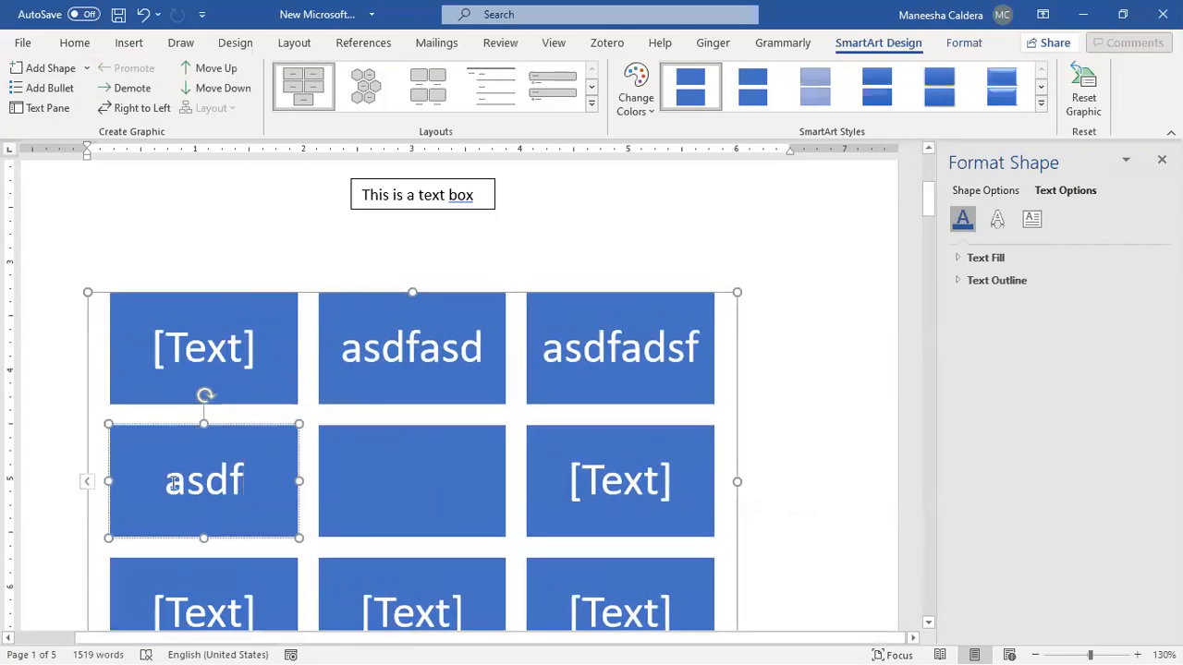
Replace the text in the fourth SmartArt block with "Sub text".
key("BackSpace")
key("BackSpace")
key("BackSpace")
key("BackSpace")
type("Sub text")
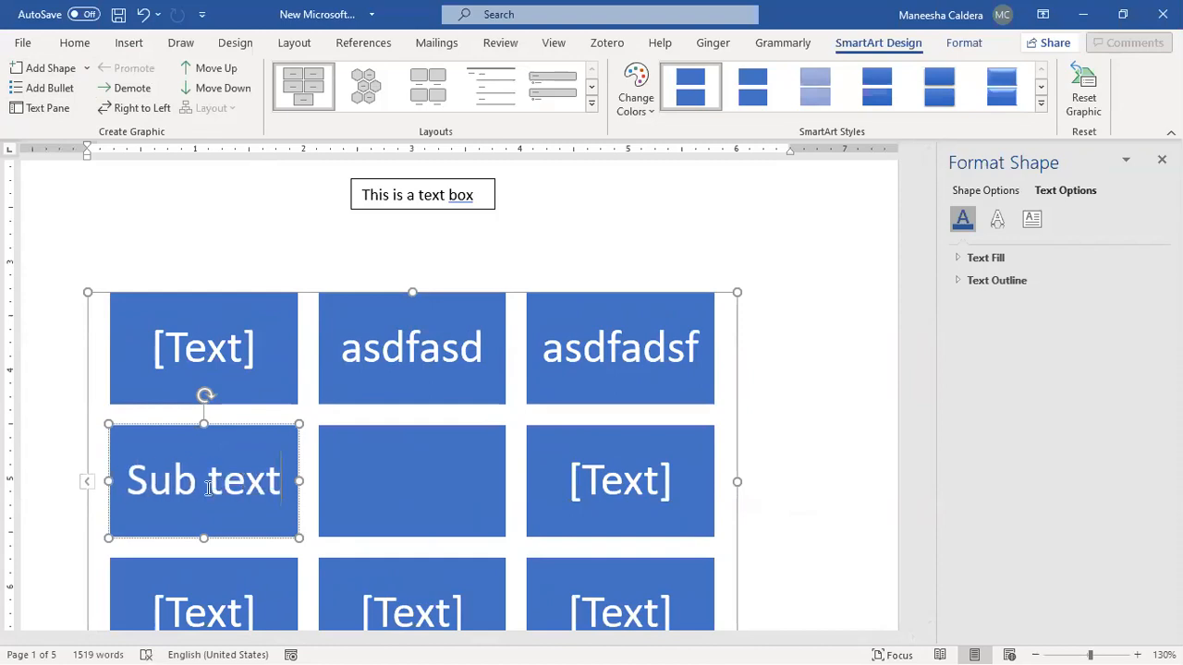
Demote the "Sub text" block under the third block, promote it back and deselect the SmartArt graphic.
left_click(130, 88)
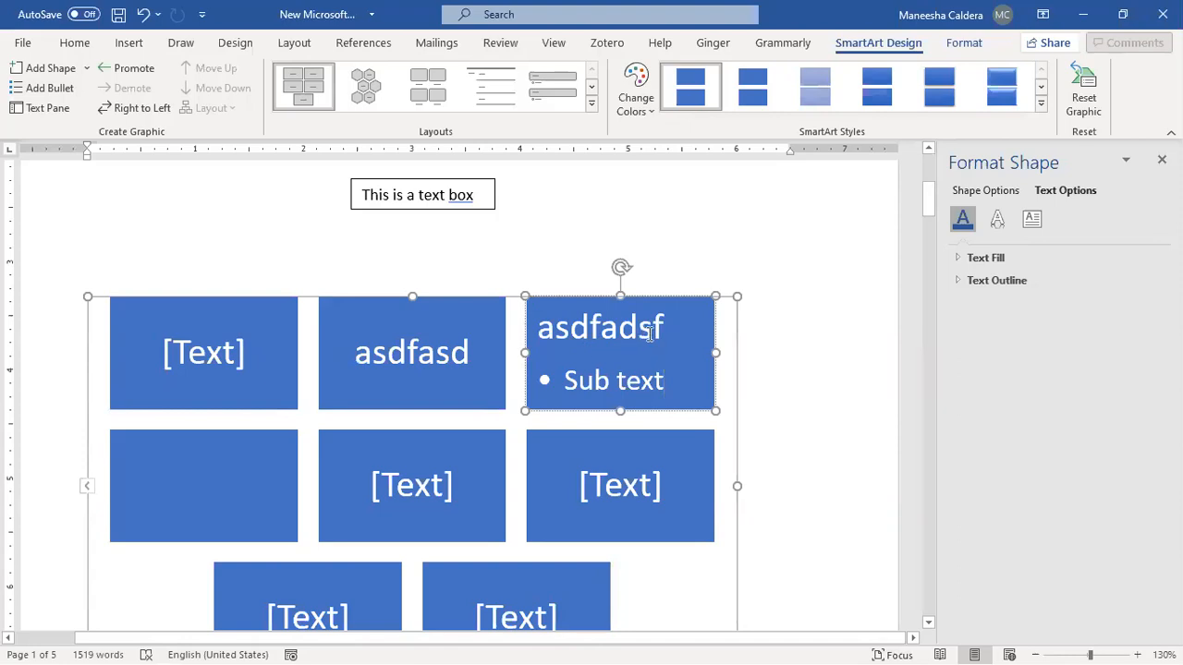
left_click(117, 70)
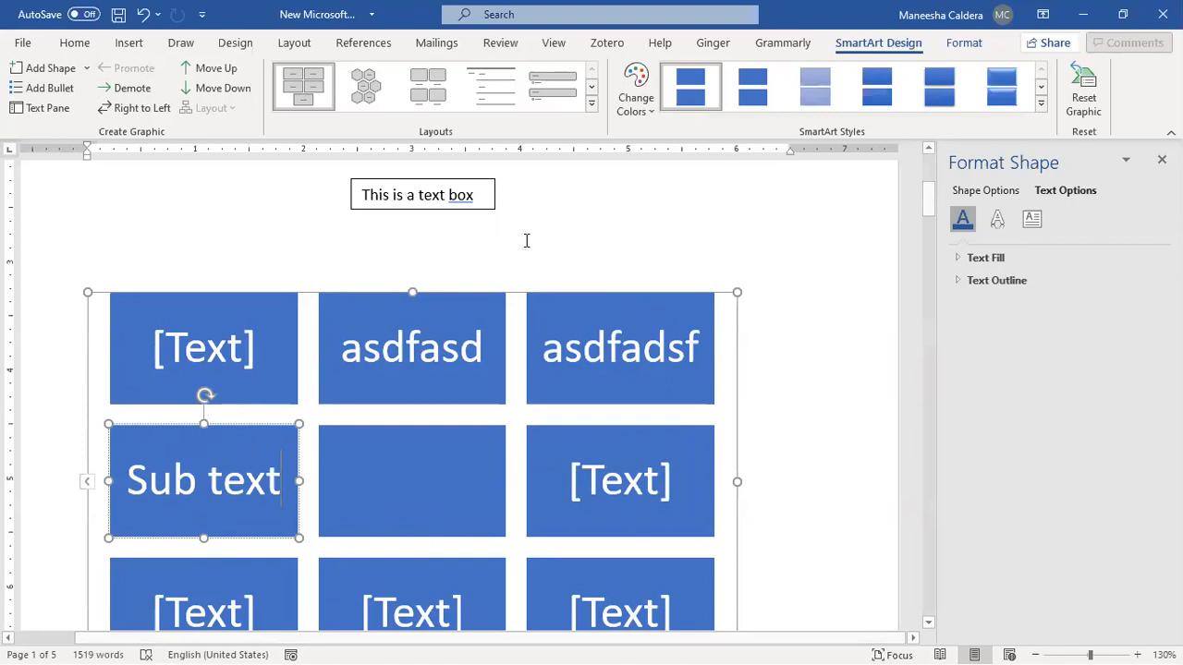
left_click(528, 246)
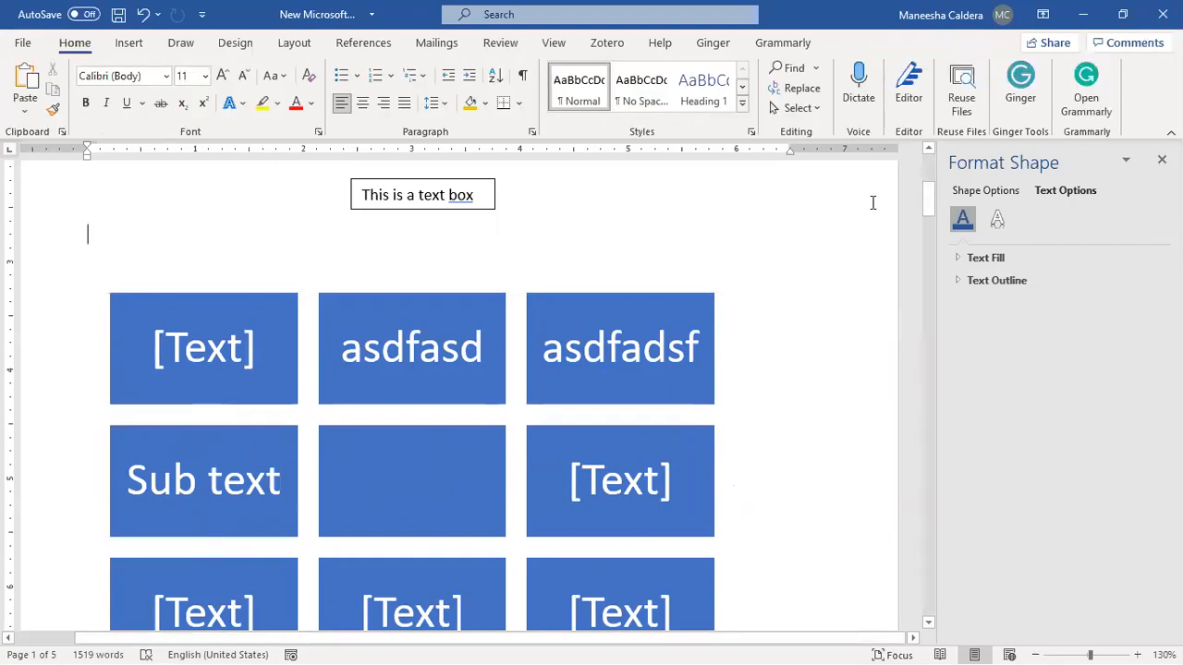
Add the header text "This is your H" on the first page and return to the document body.
left_click_drag(931, 207, 929, 179)
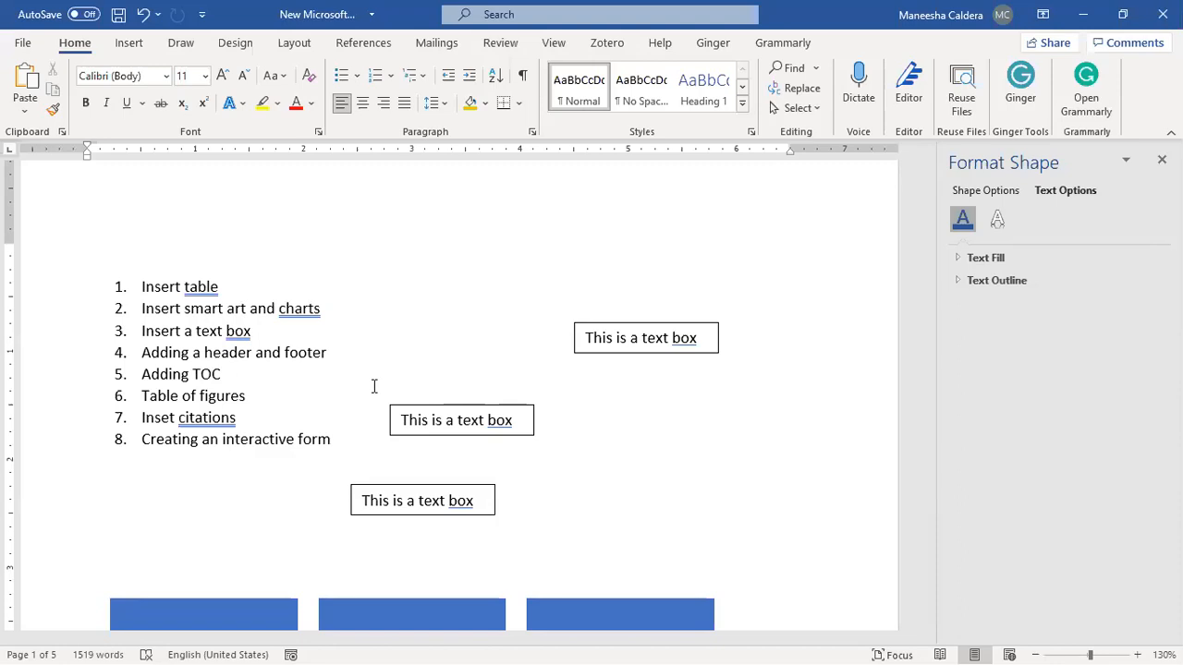
left_click(298, 335)
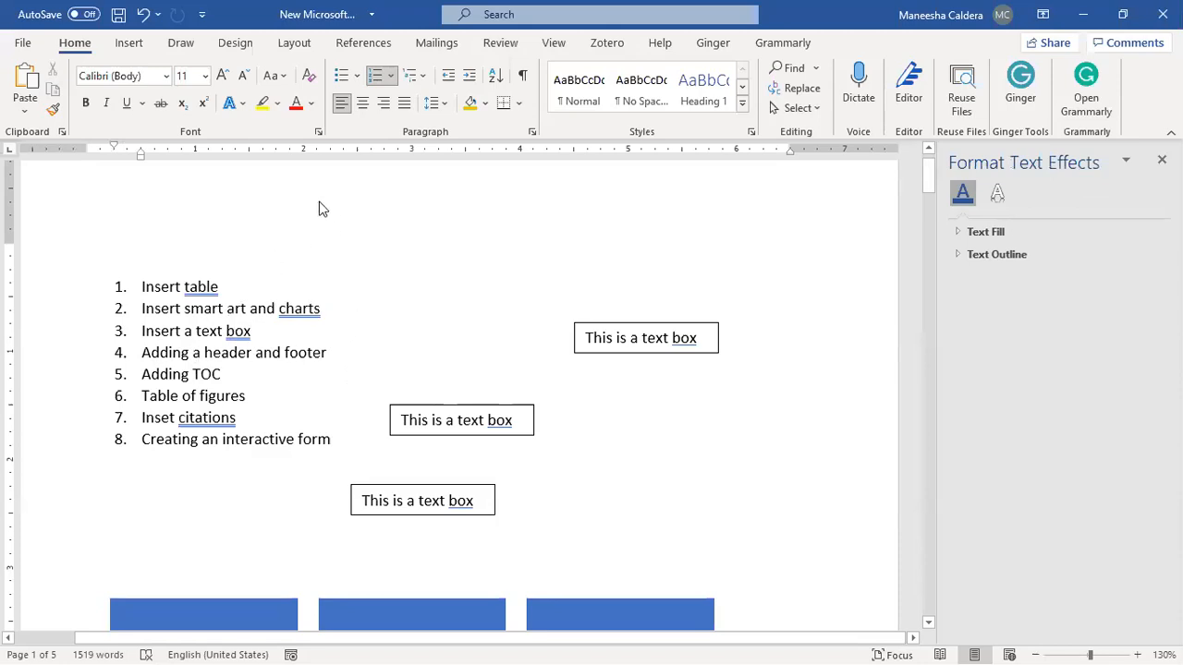
left_click(130, 44)
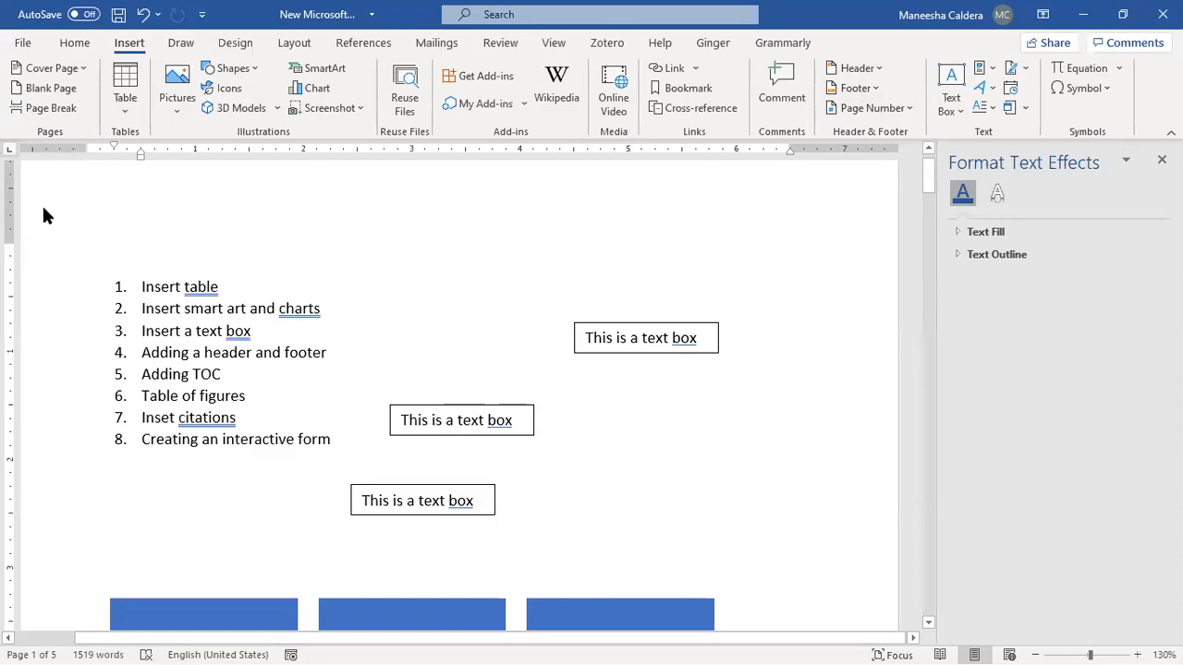
double_click(161, 197)
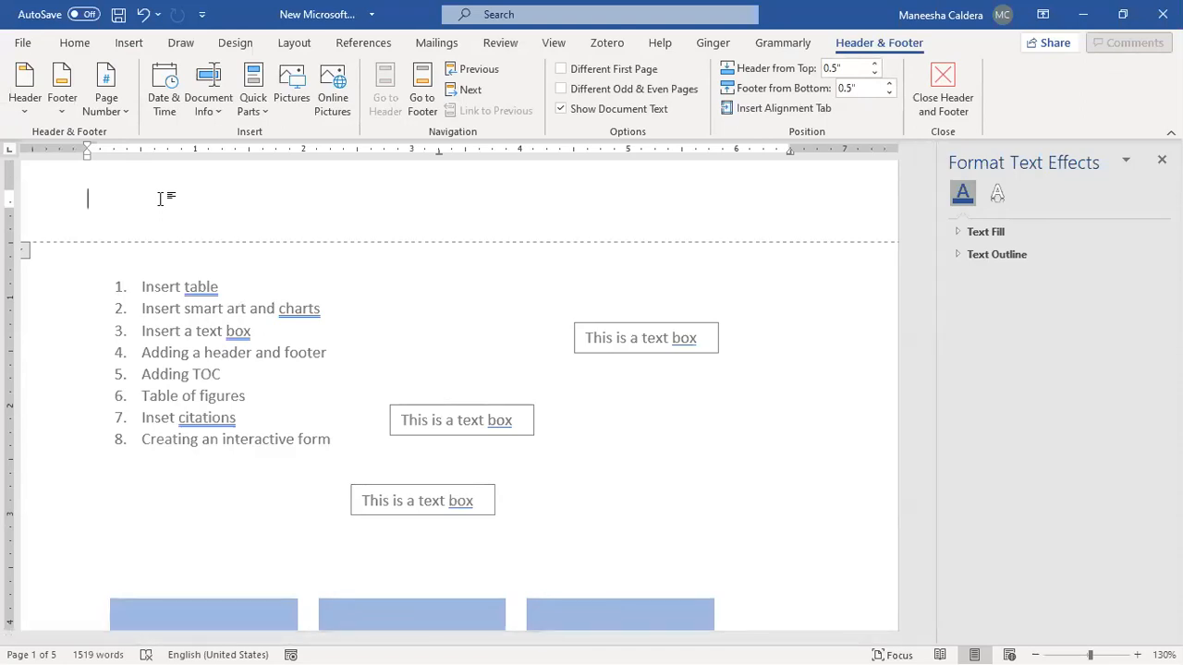
type("This is your H")
key("Escape")
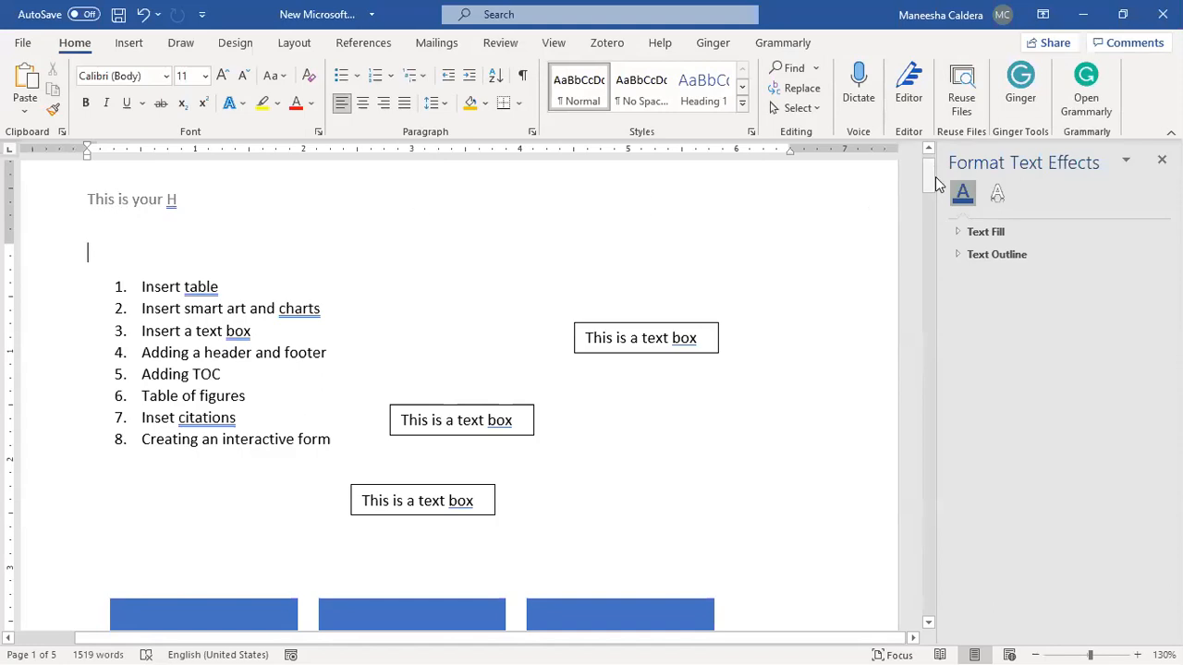
Check the header on the following pages and enter "This is the footer" in the first page's footer.
left_click_drag(927, 176, 930, 274)
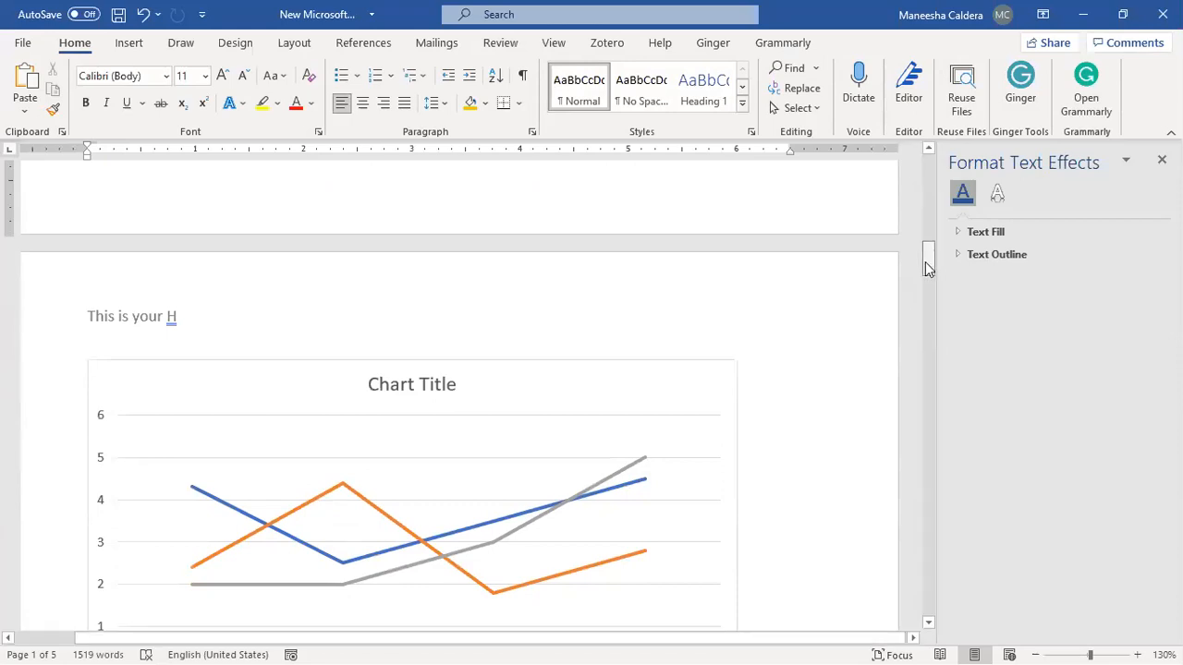
left_click_drag(929, 268, 929, 344)
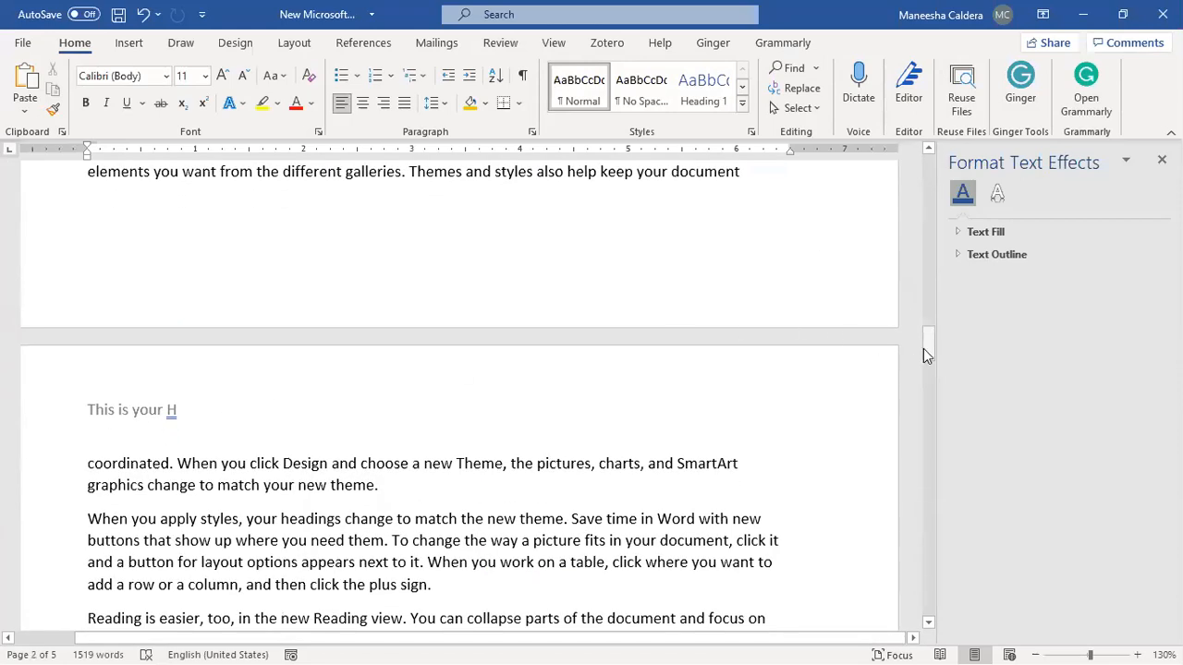
left_click_drag(927, 360, 931, 159)
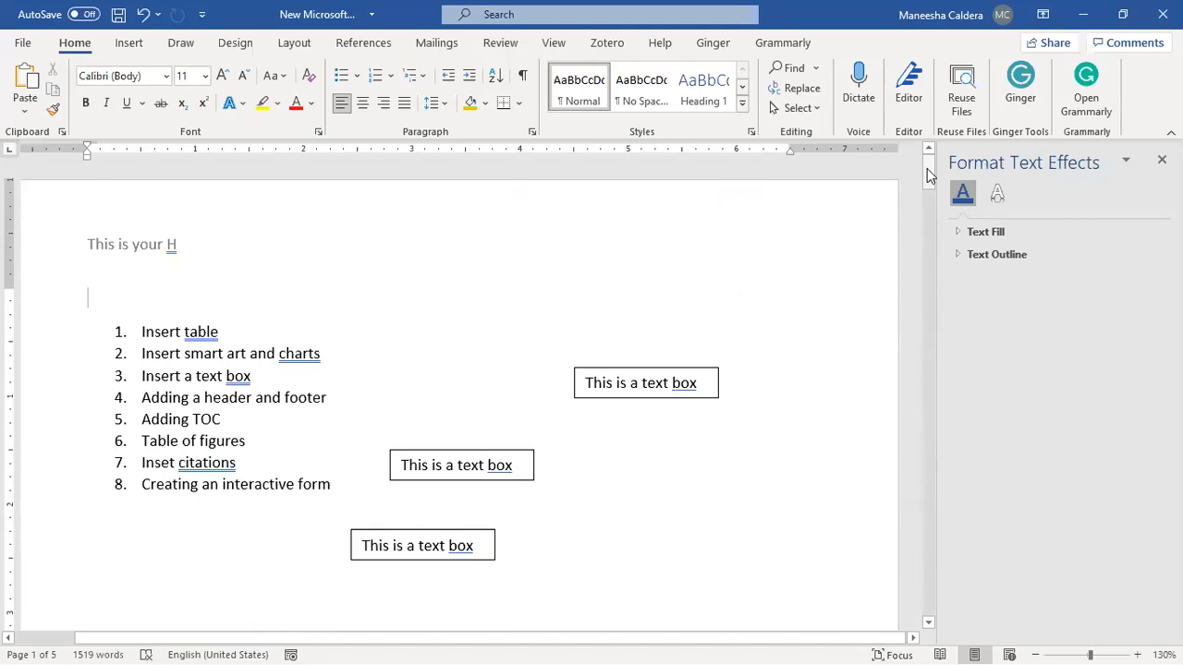
left_click_drag(927, 170, 723, 283)
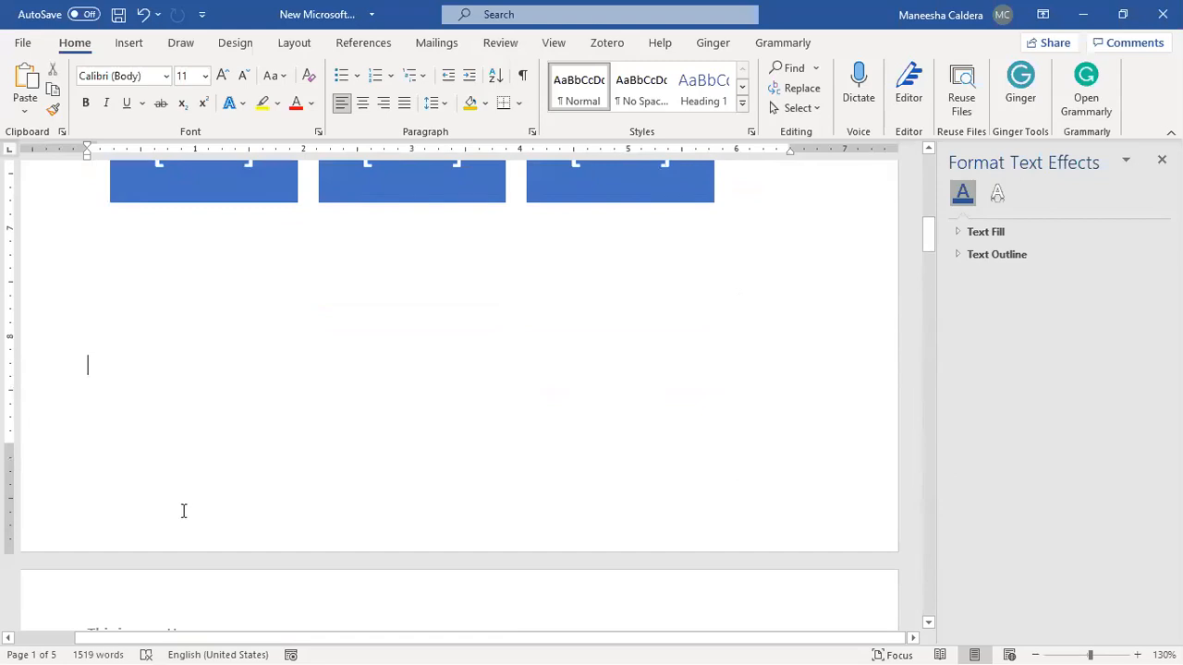
double_click(183, 511)
type("T")
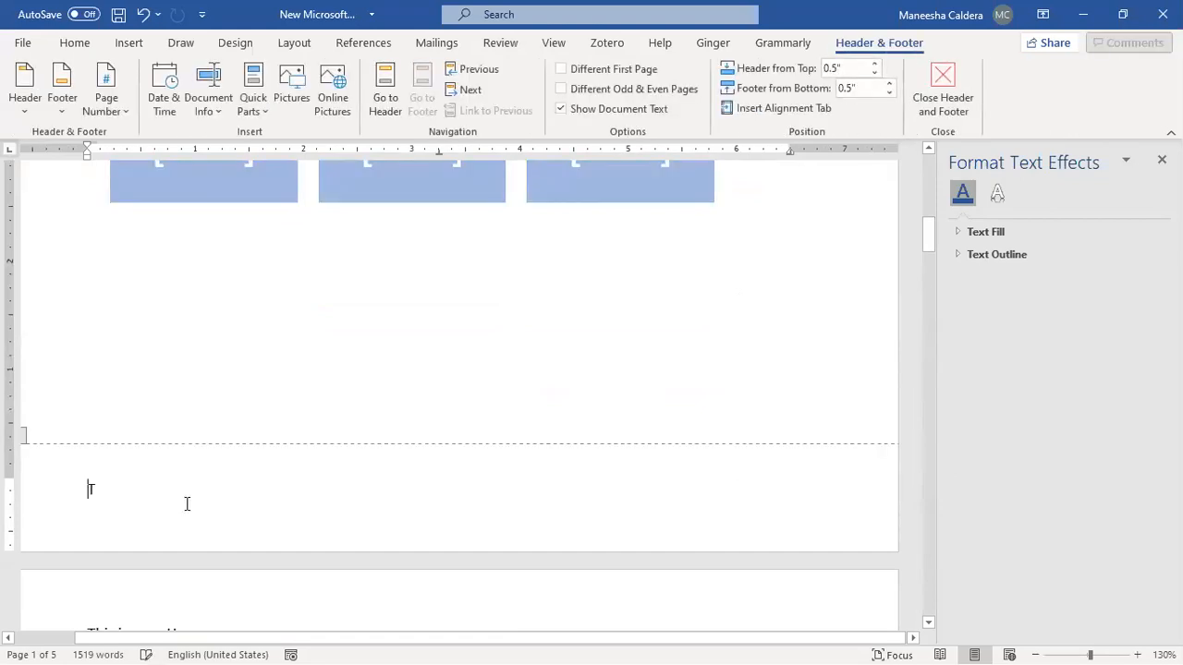
type("his is the footer")
Insert a Plain Number 3 page number at the bottom of the page and leave the footer.
left_click(118, 104)
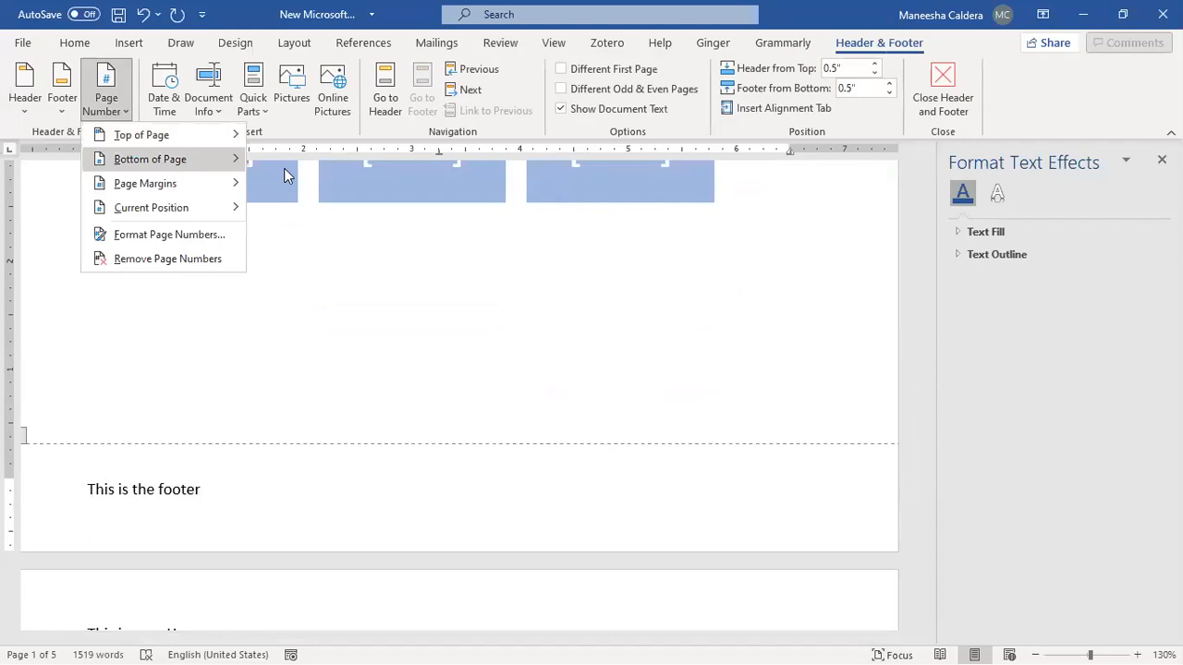
mouse_move(149, 158)
left_click(488, 422)
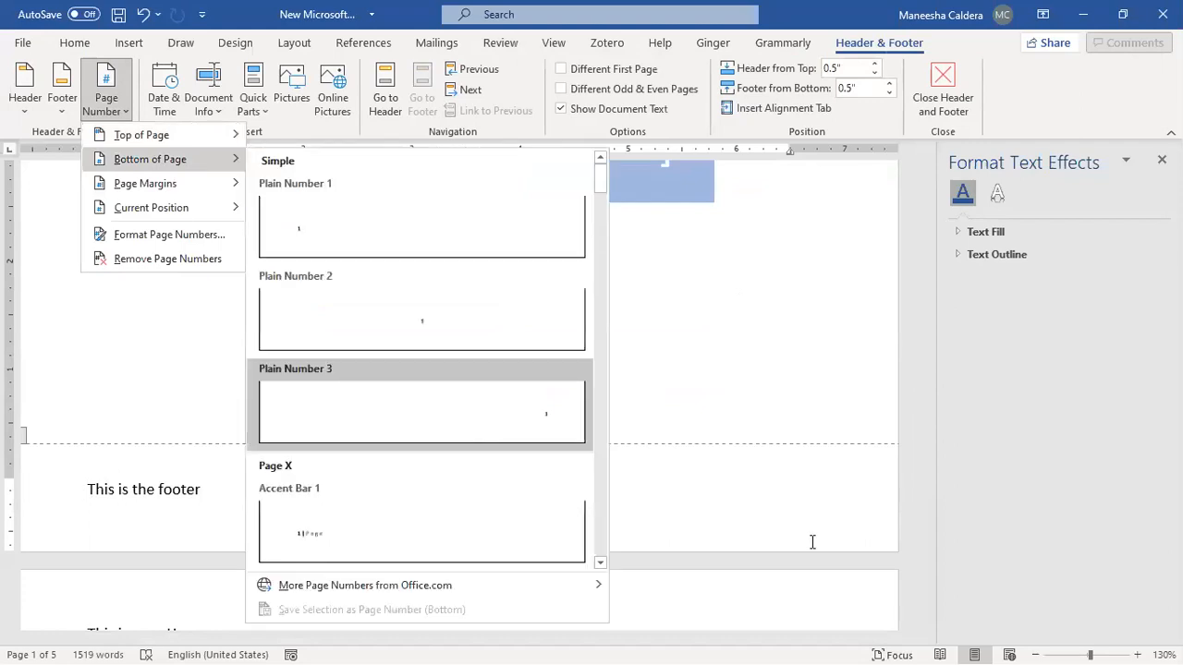
double_click(761, 364)
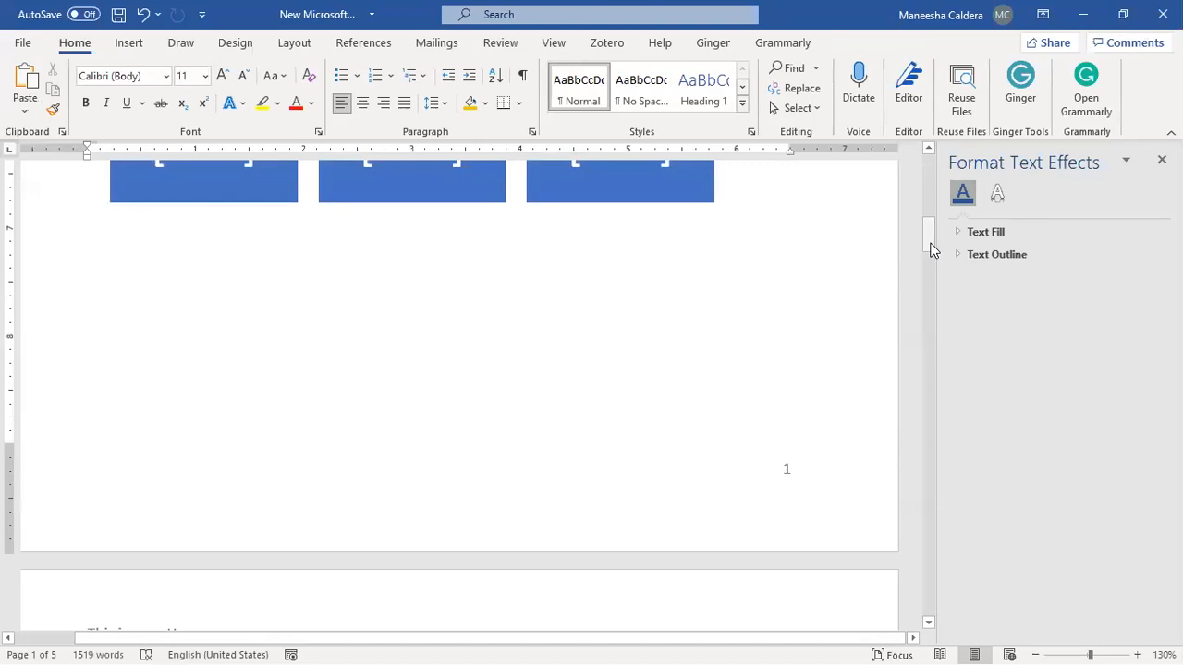
Close the Format Text Effects pane.
left_click_drag(931, 248, 931, 179)
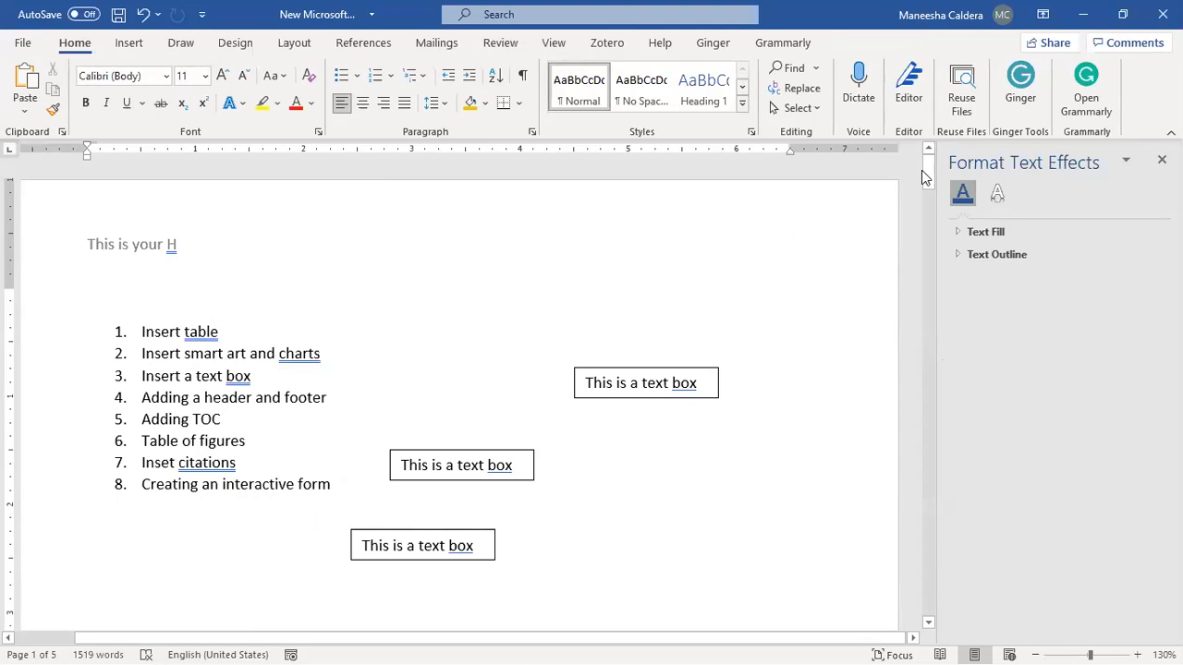
left_click_drag(926, 170, 940, 233)
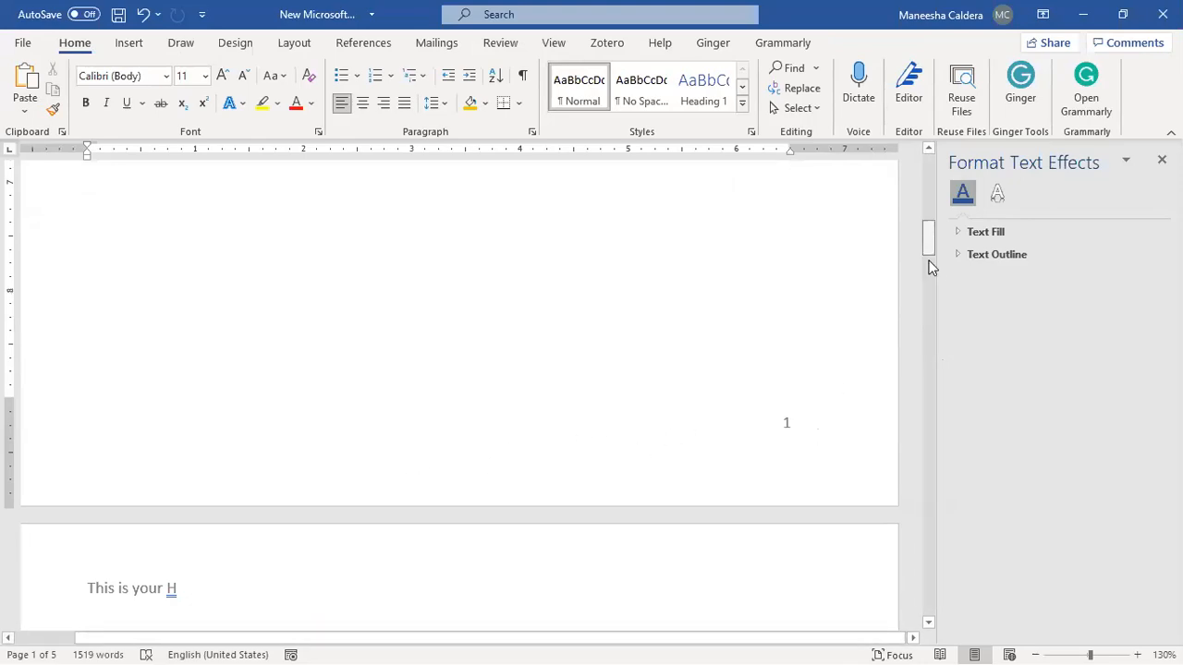
left_click_drag(931, 268, 925, 171)
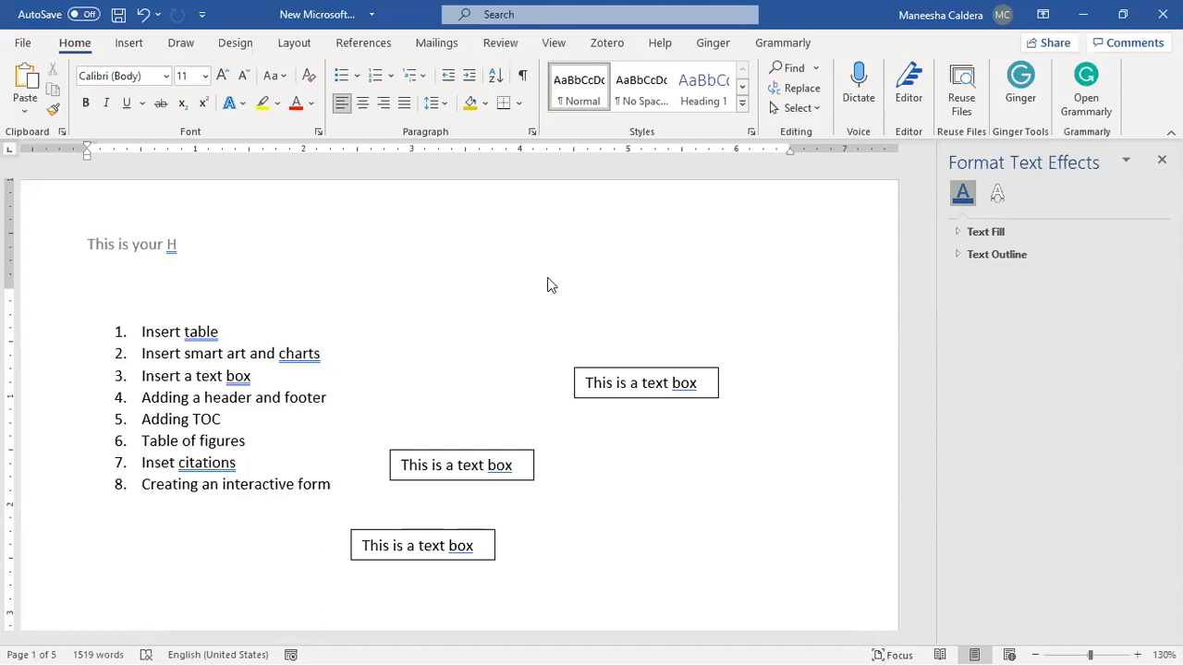
left_click(130, 43)
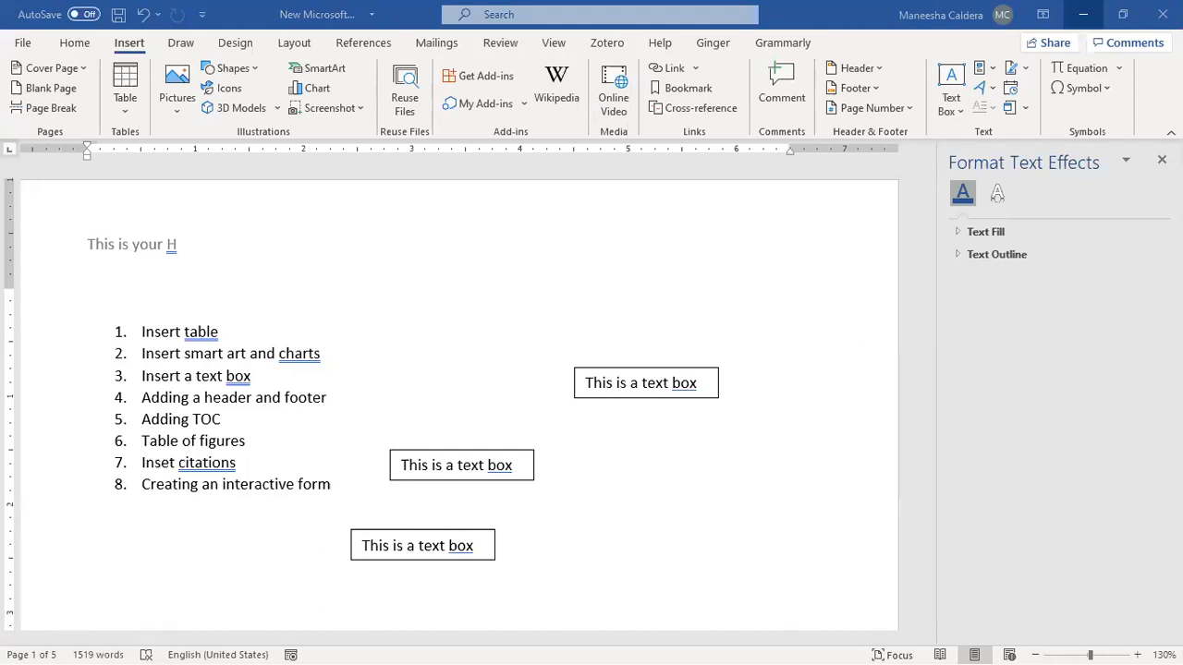
left_click(1161, 160)
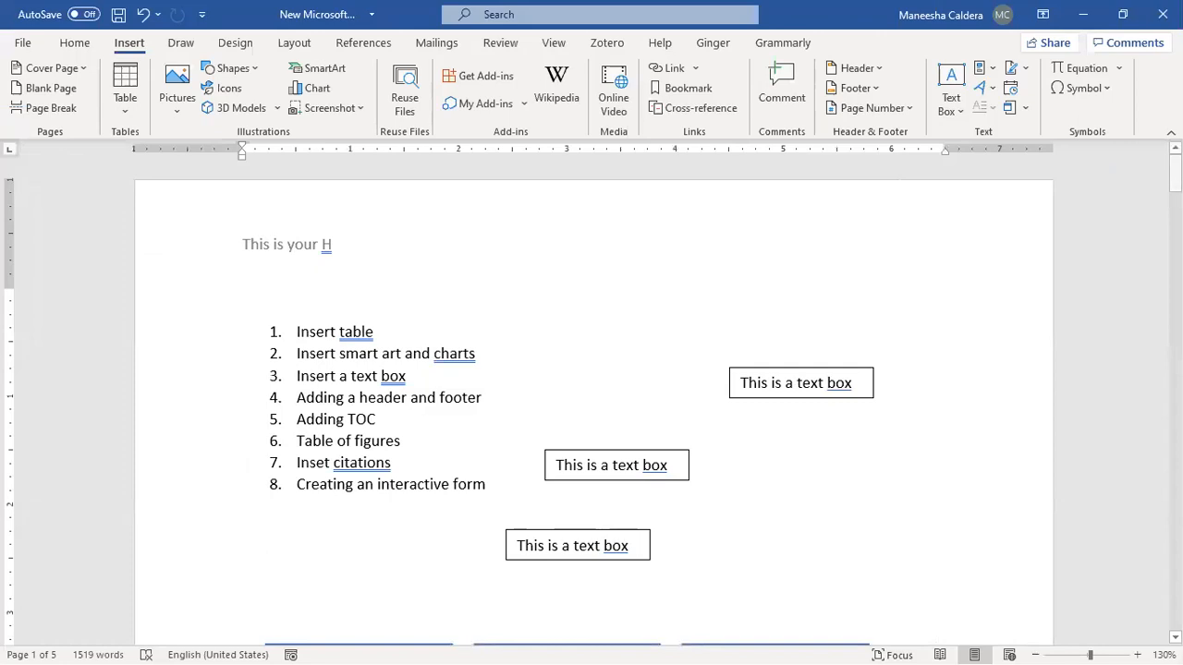
Open the first page's footer at its page number and view the page number styles for the current position.
scroll(966, 543, "down", 5)
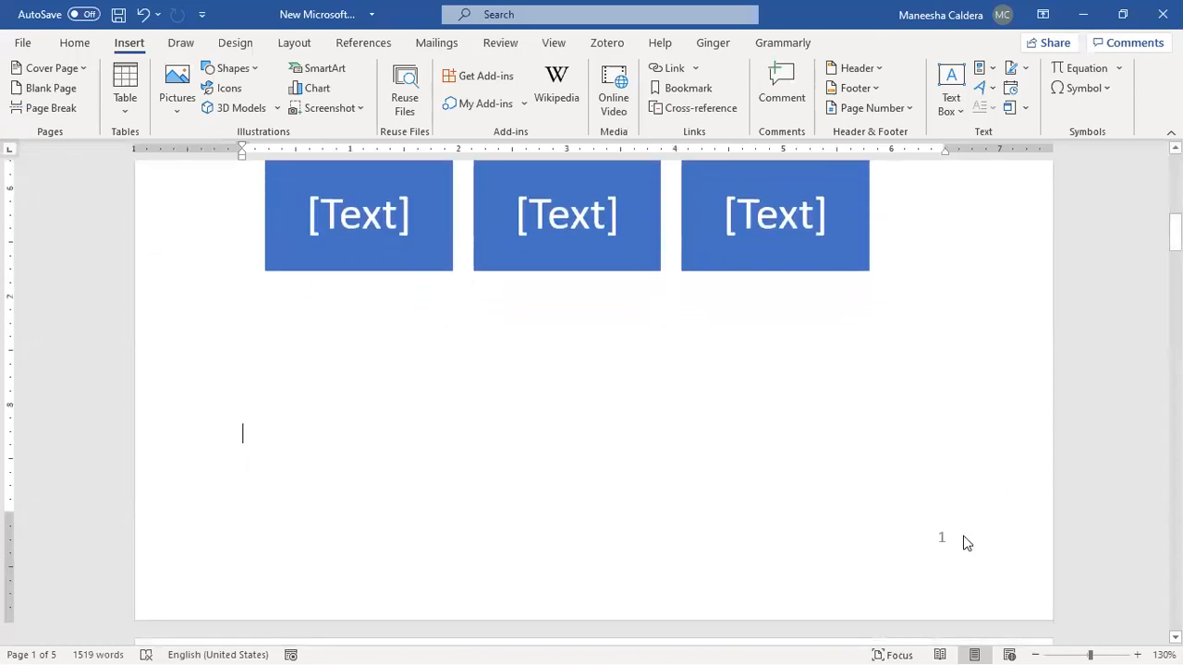
double_click(943, 543)
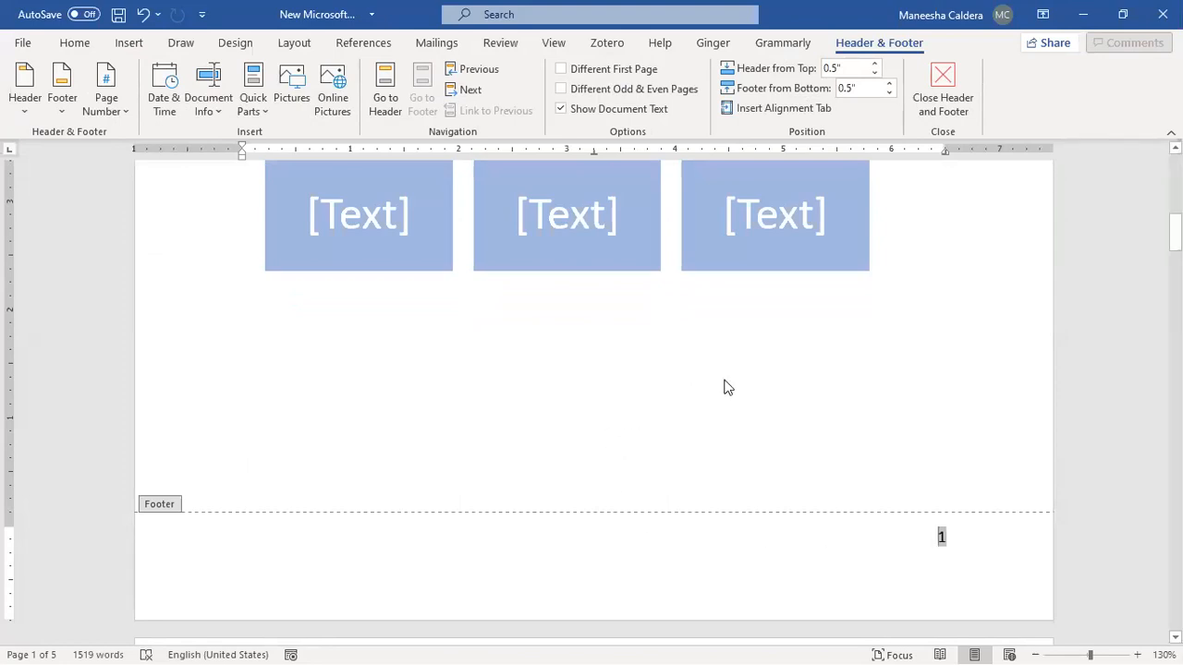
left_click(114, 102)
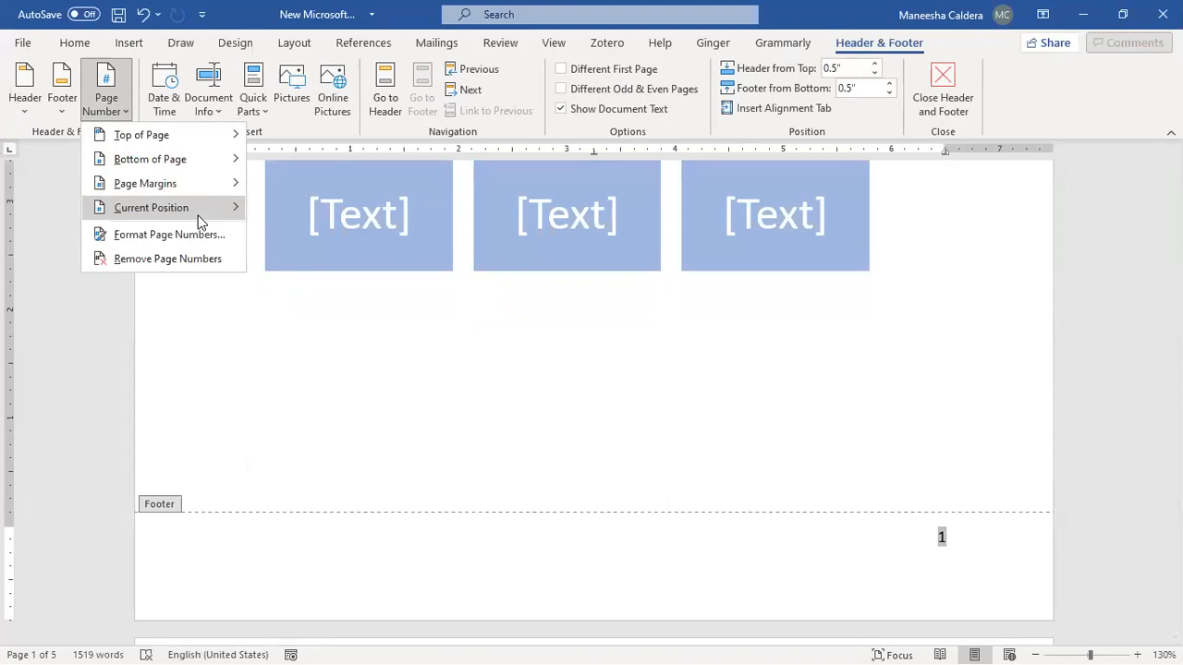
mouse_move(197, 215)
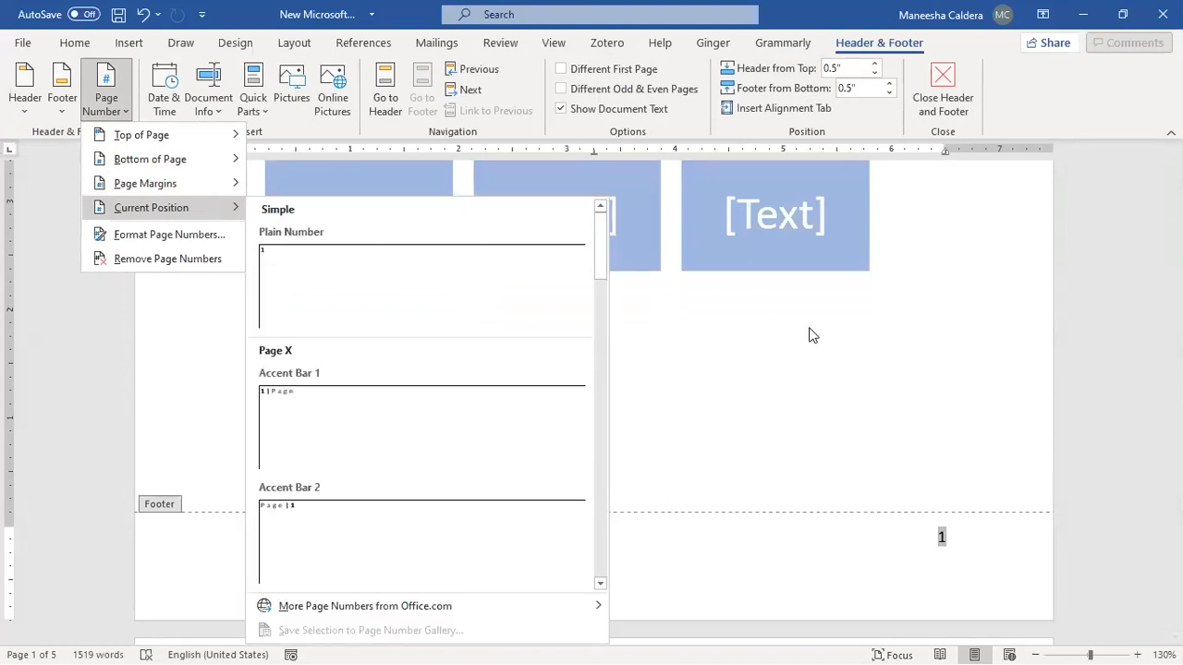
left_click(863, 330)
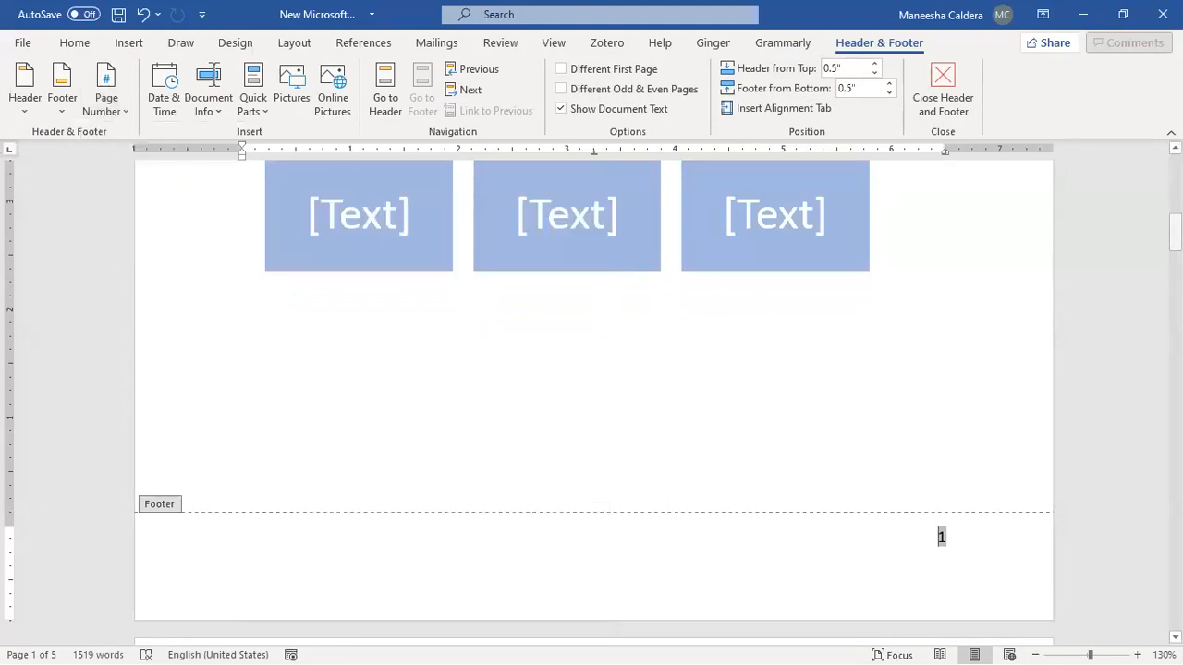
scroll(940, 536, "up", 3)
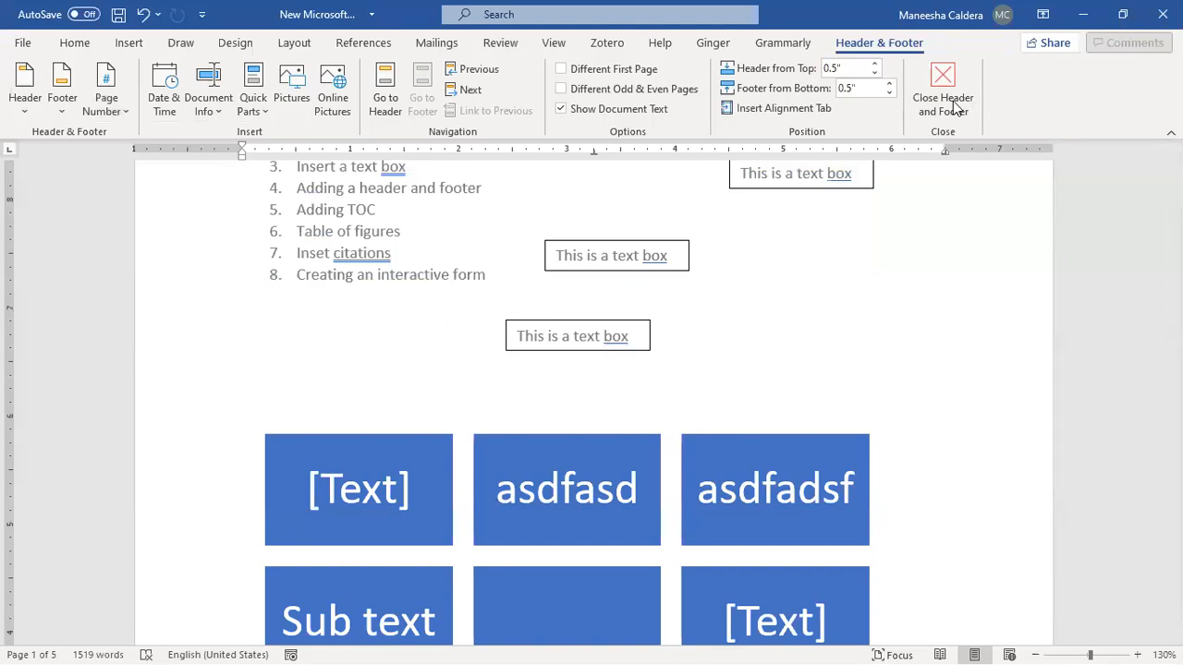
Leave header editing, return to the document body and select the "Adding TOC" list item.
left_click(930, 86)
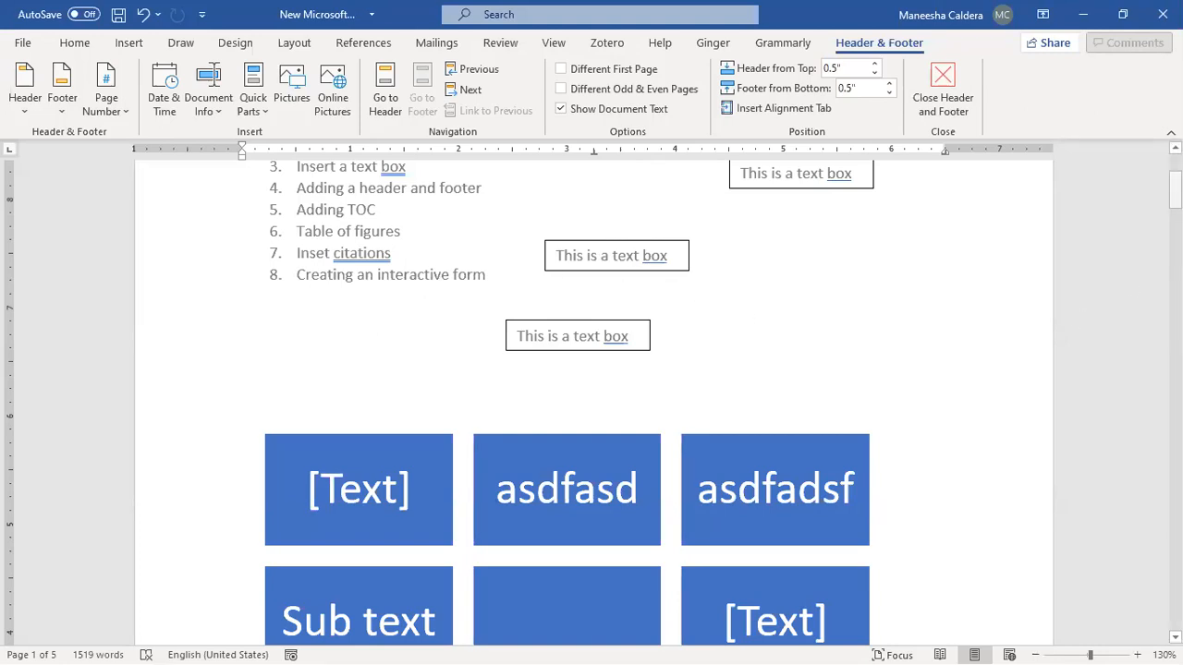
scroll(591, 398, "up", 5)
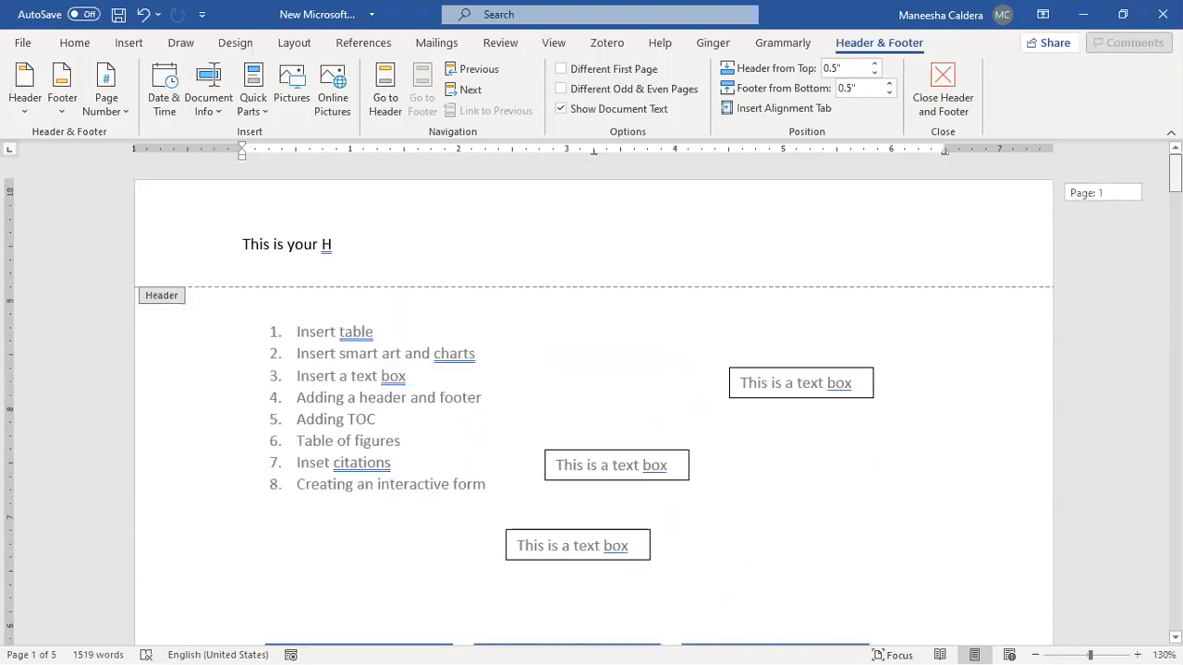
scroll(617, 314, "down", 8)
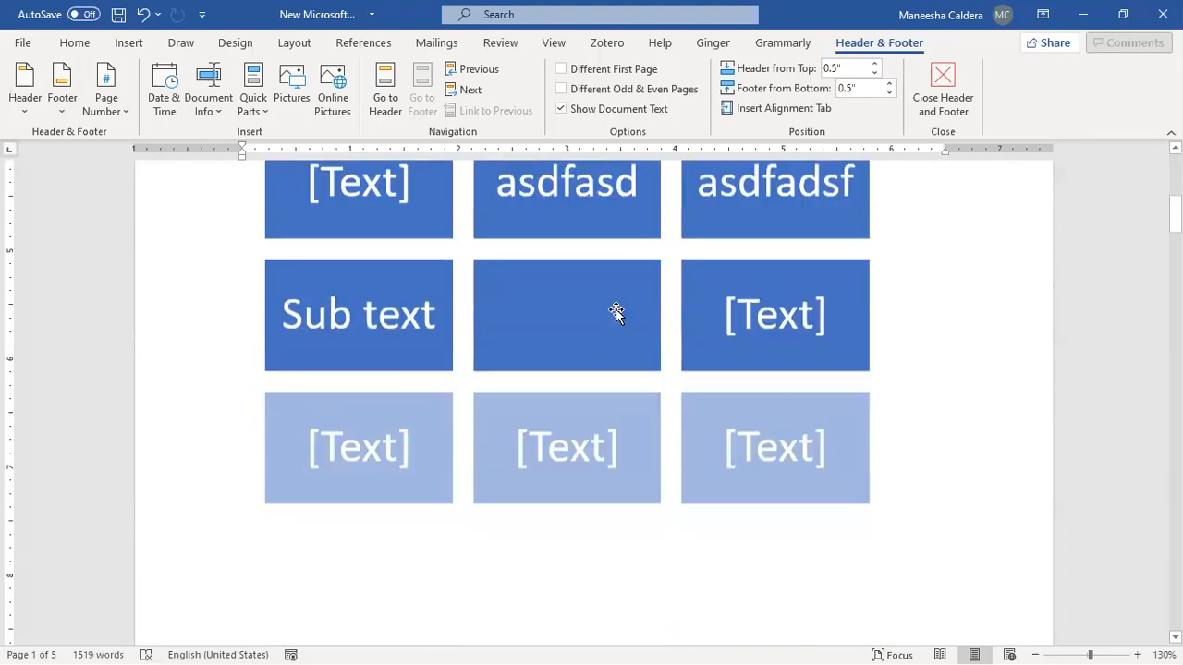
double_click(784, 356)
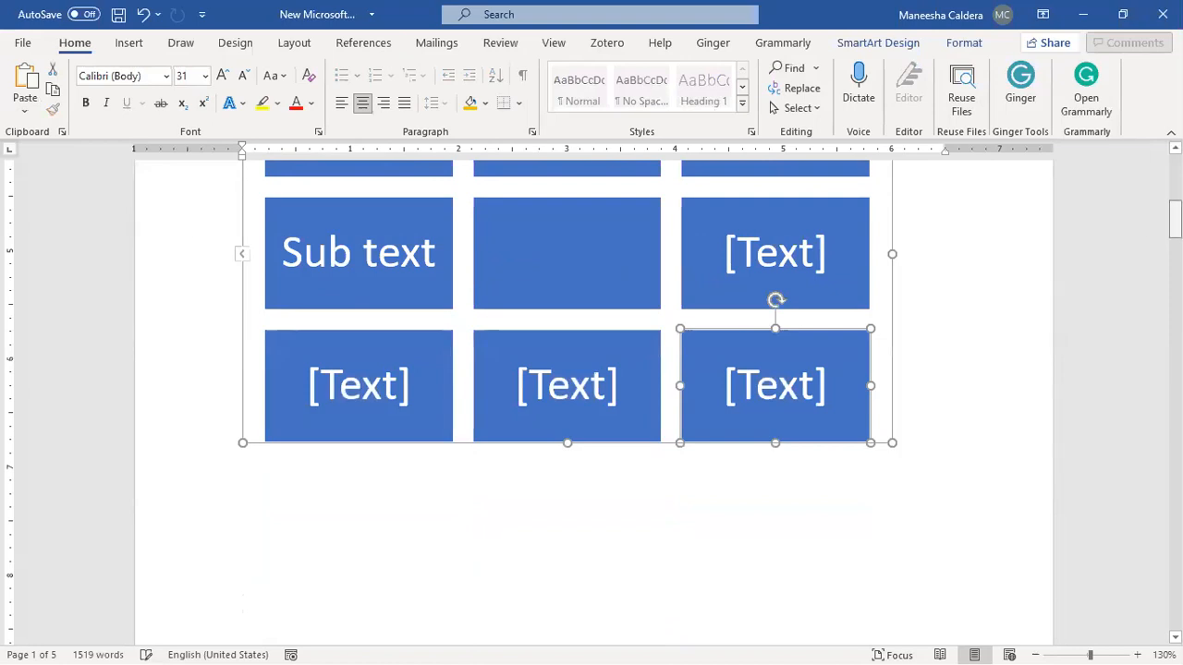
scroll(718, 283, "up", 7)
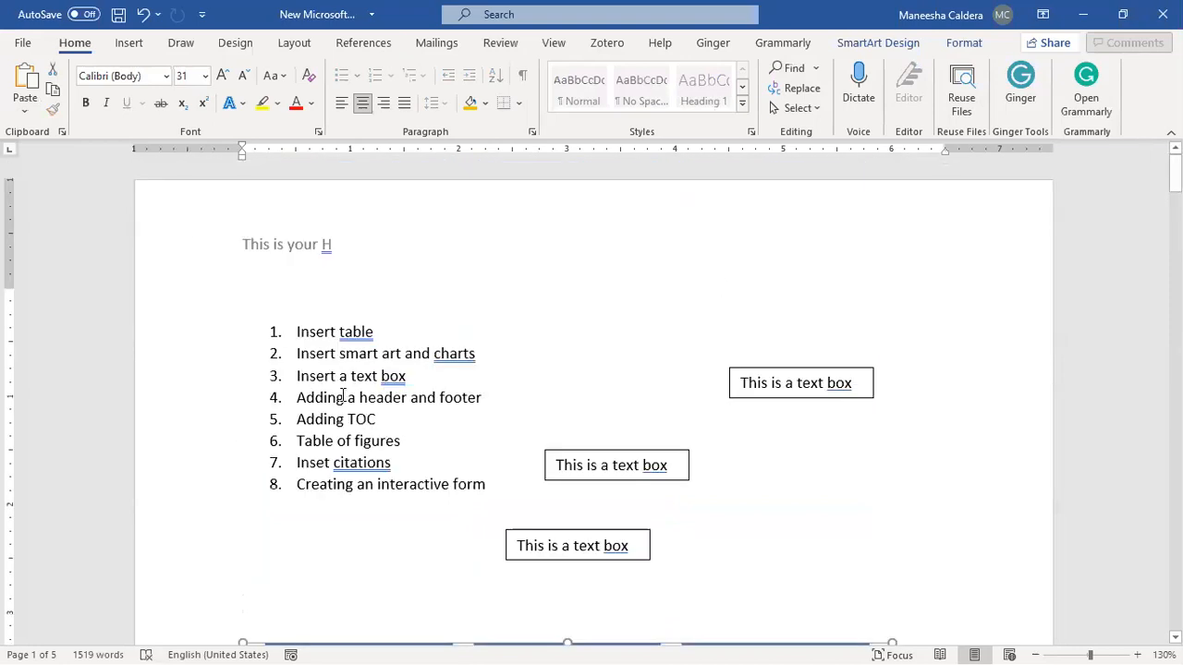
left_click_drag(297, 421, 403, 426)
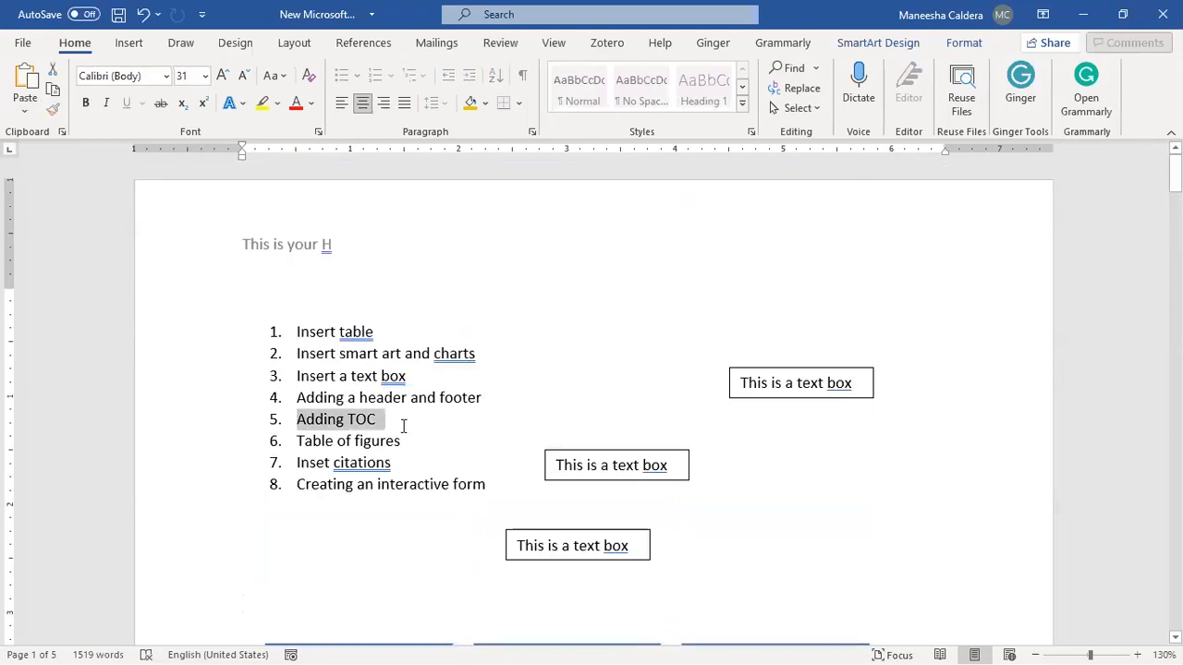
Insert three blank lines above the numbered list on the first page.
left_click(296, 305)
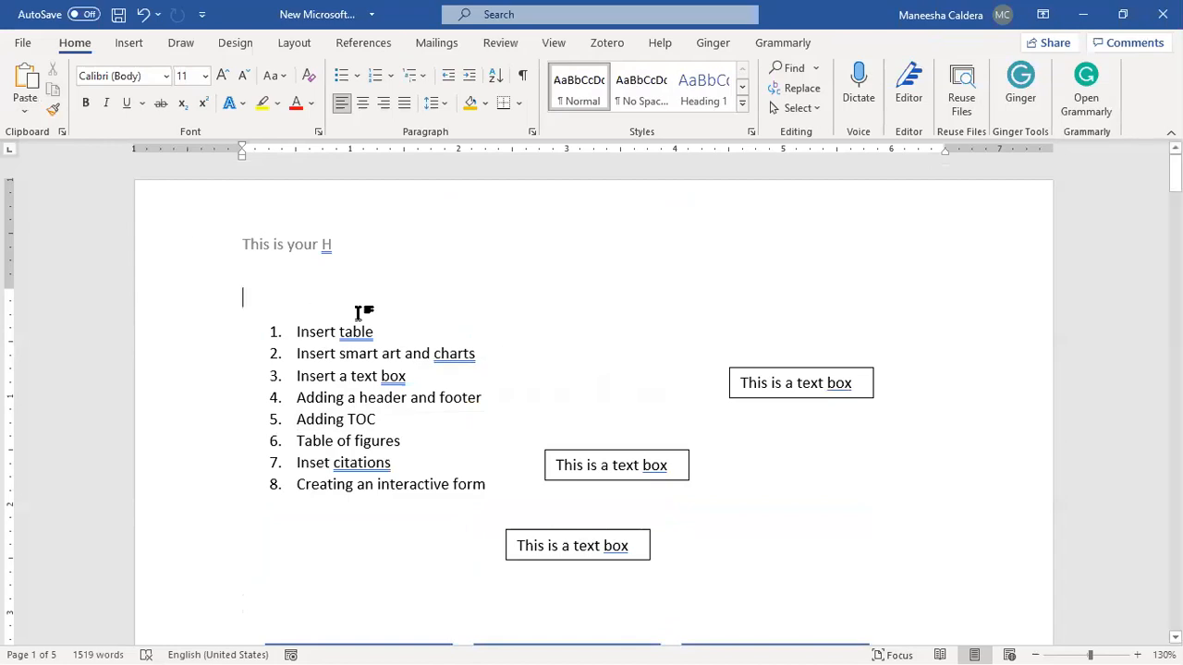
key("Return")
key("Return")
key("Return")
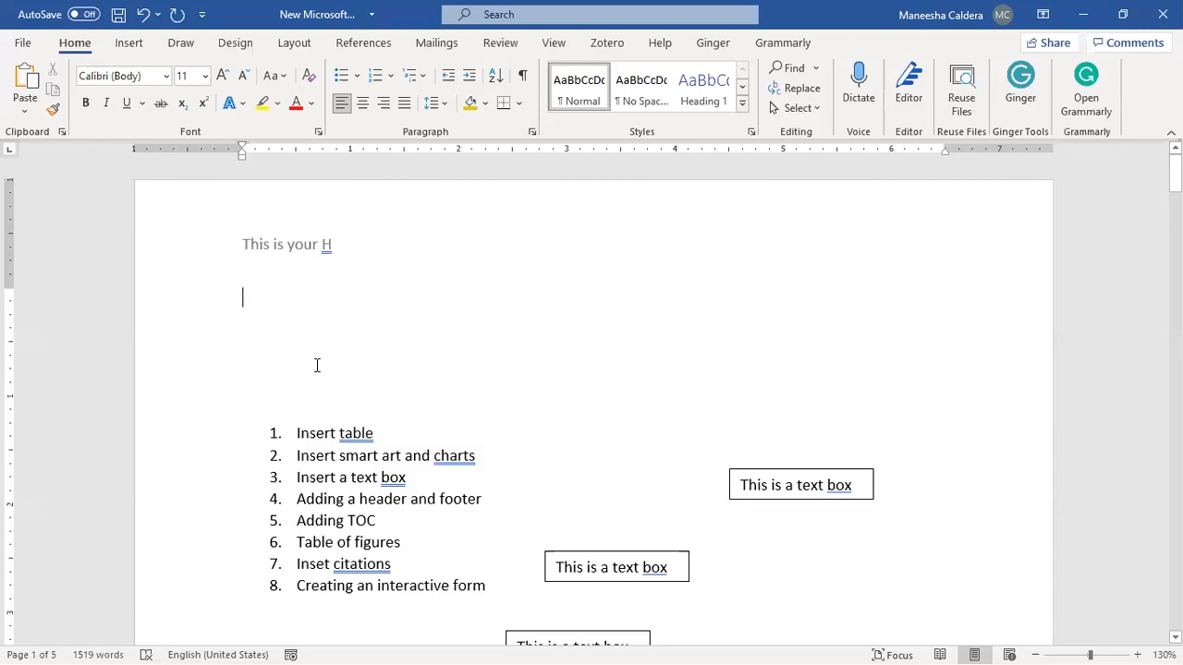
Insert an Automatic Table 1 table of contents in the blank space above the numbered list.
left_click(281, 314)
left_click(364, 50)
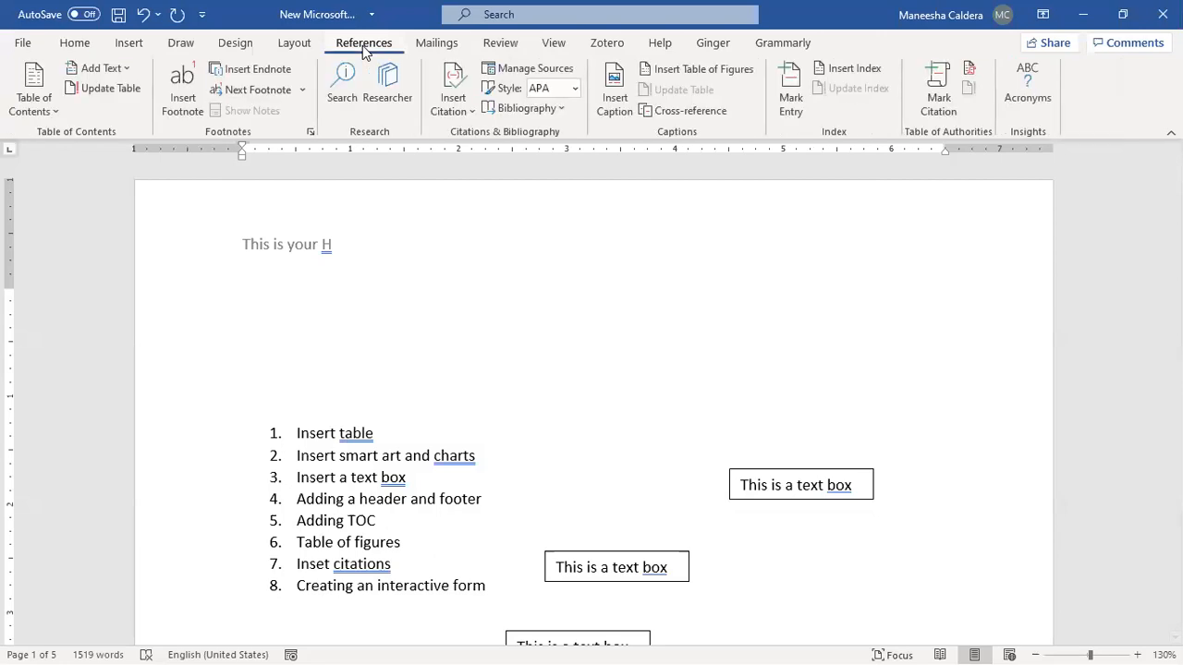
left_click(32, 97)
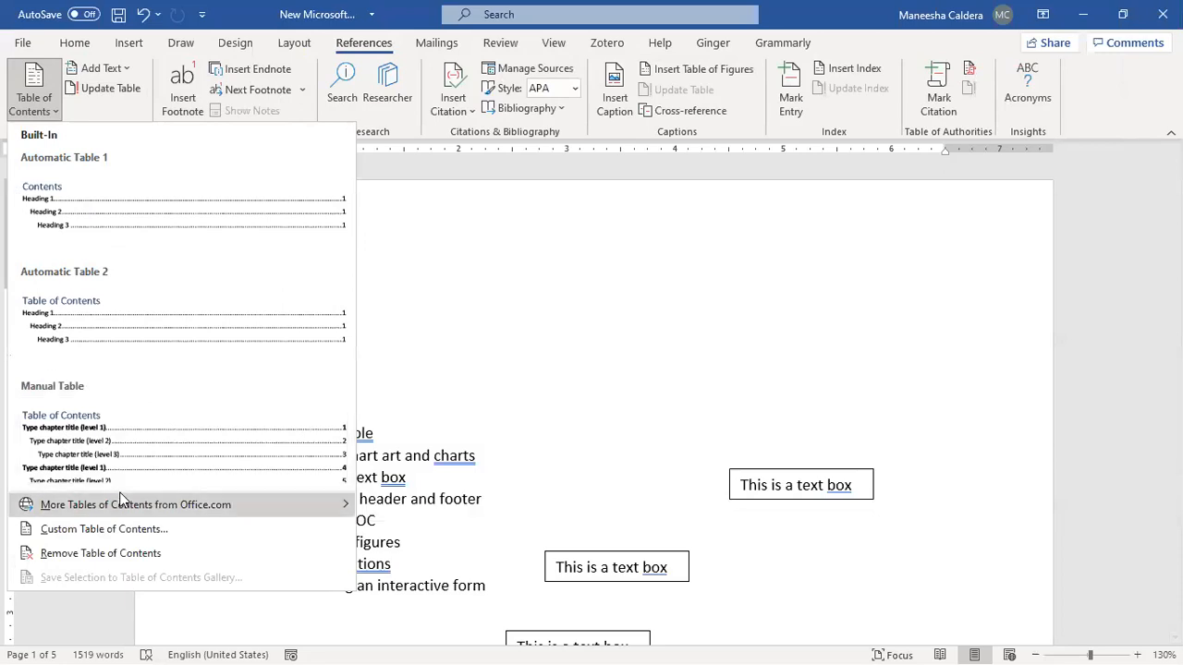
left_click(159, 224)
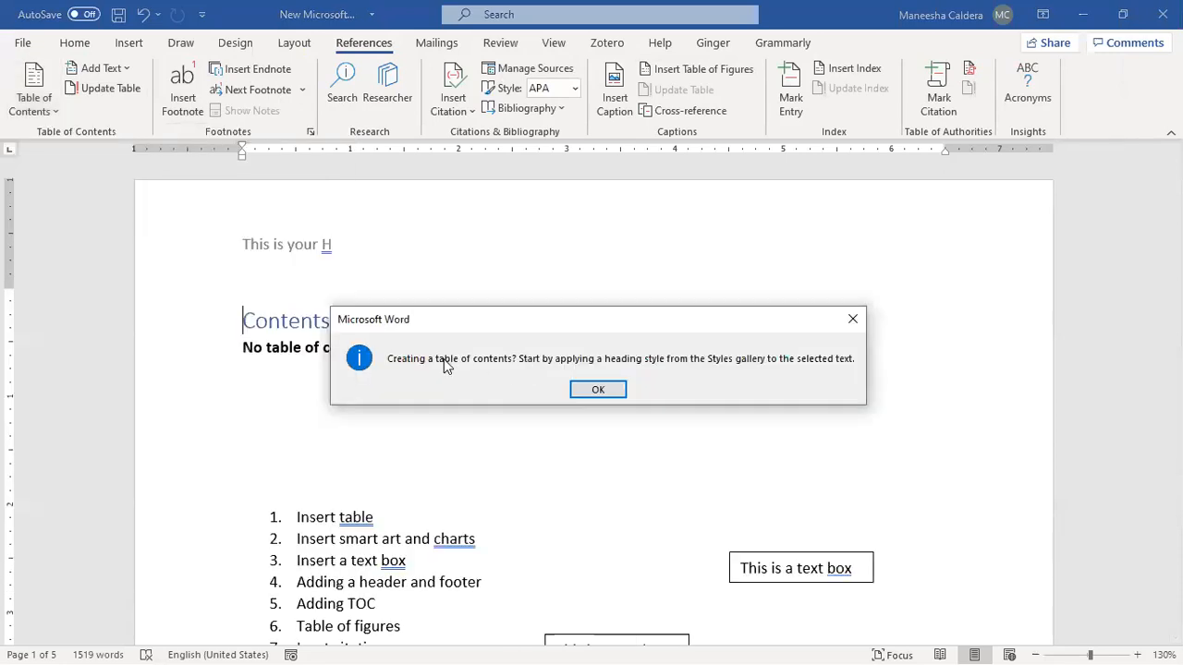
left_click(573, 390)
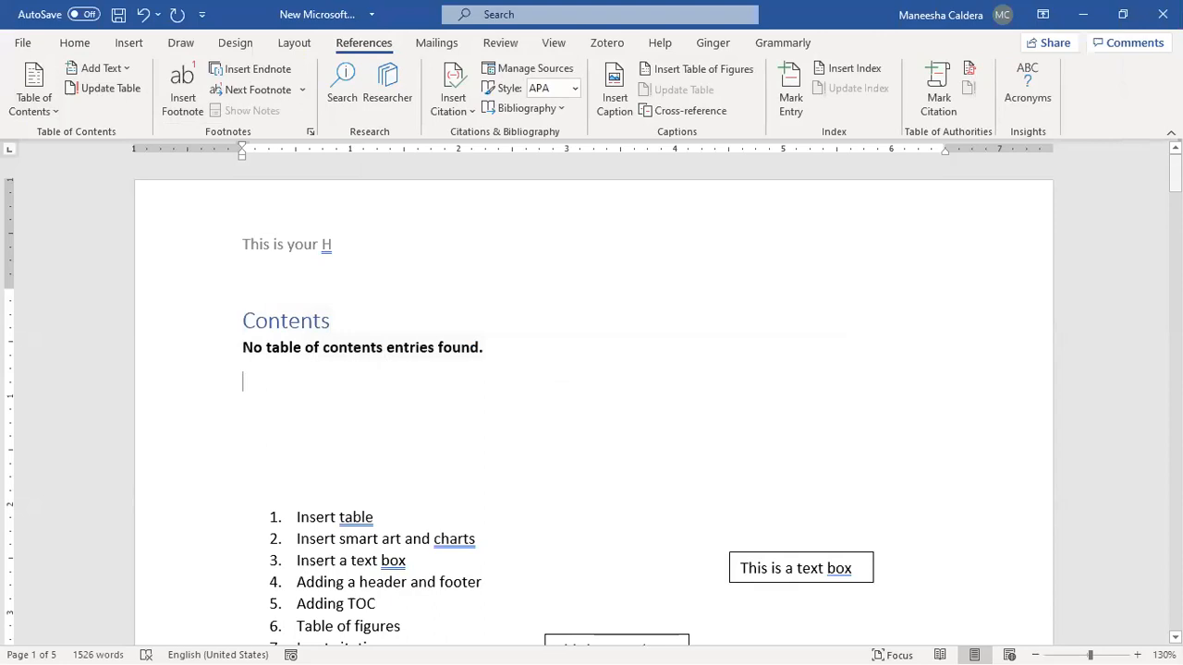
Mark the "Introduction" line as a Level 1 entry for the table of contents.
scroll(592, 398, "down", 15)
scroll(452, 193, "down", 15)
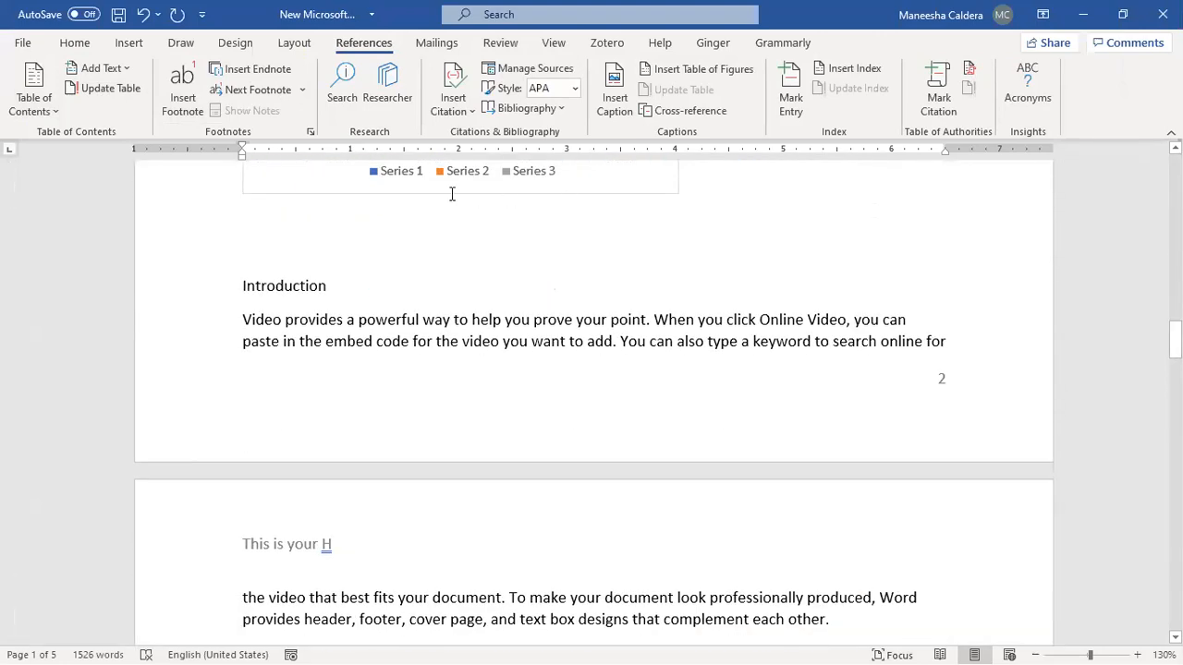
left_click(293, 285)
left_click(215, 289)
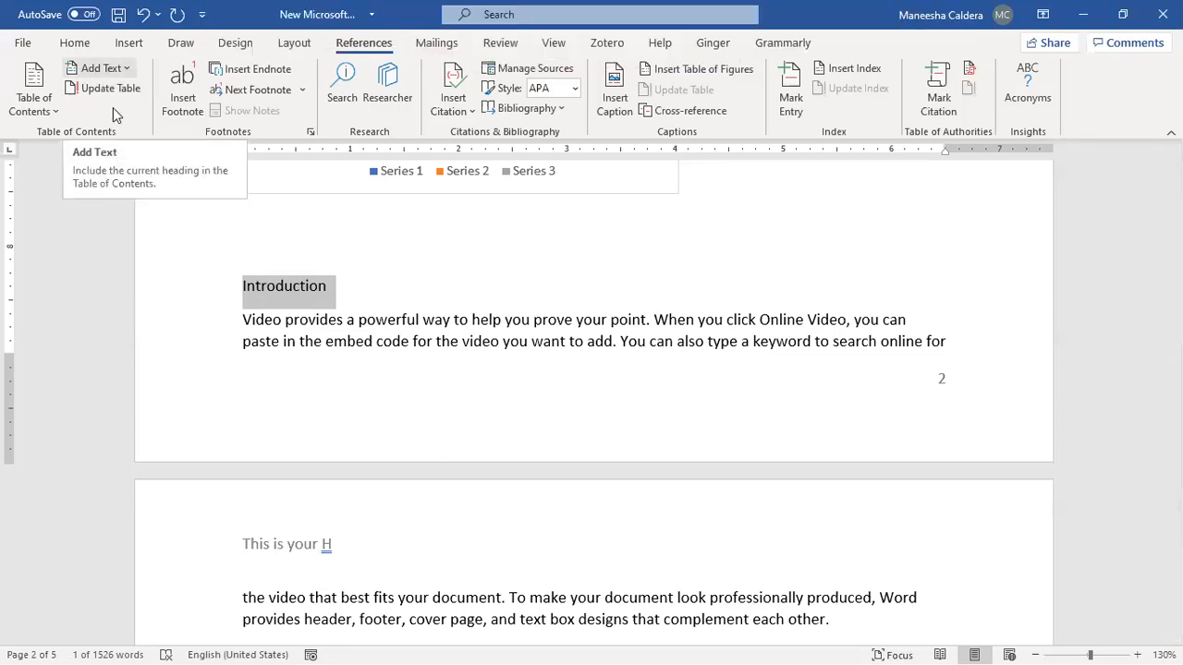
left_click(99, 68)
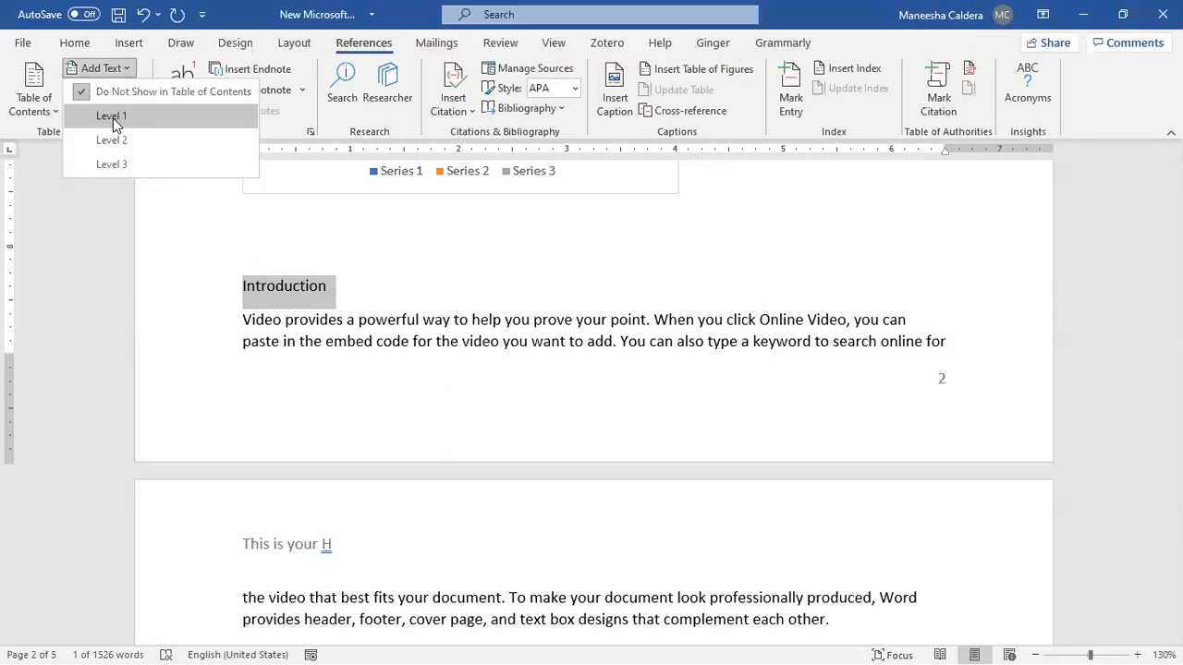
left_click(111, 116)
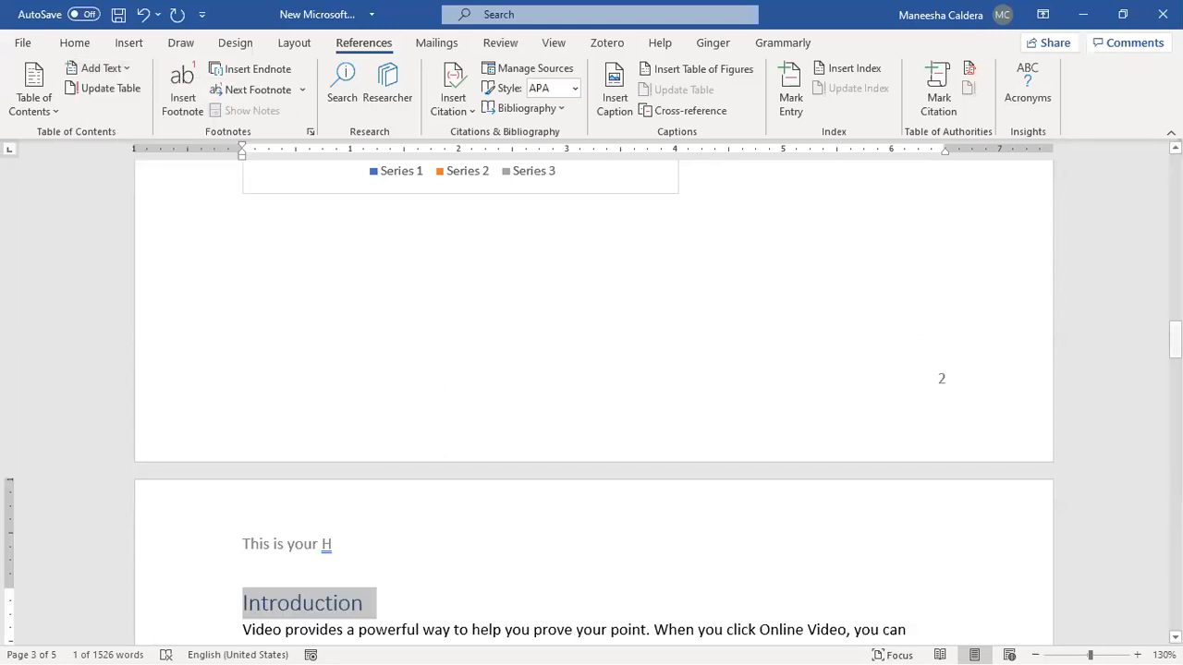
Update the table of contents on the first page to include the Introduction heading.
left_click_drag(1174, 341, 1174, 237)
scroll(520, 350, "up", 5)
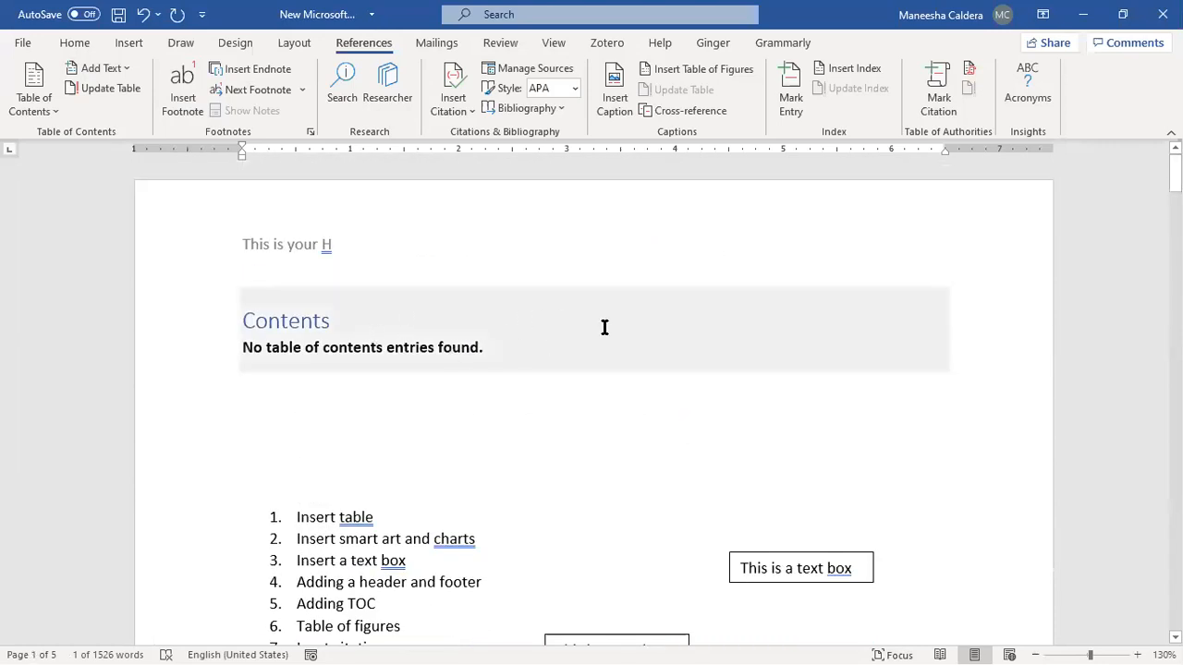
left_click(522, 332)
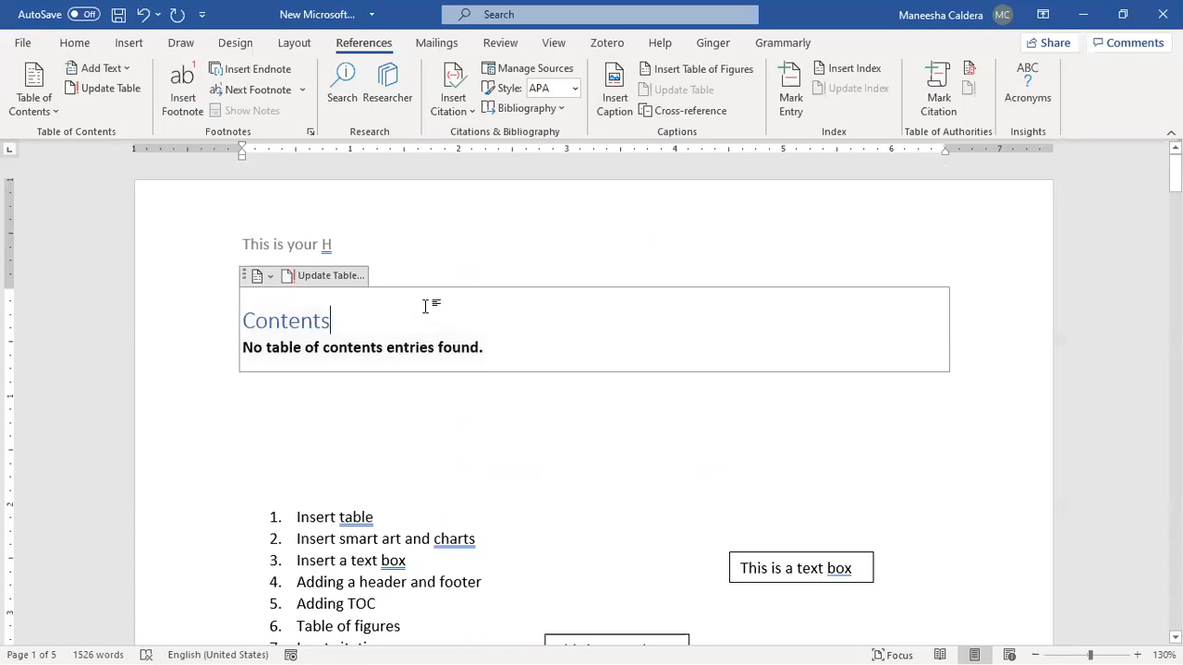
left_click(340, 275)
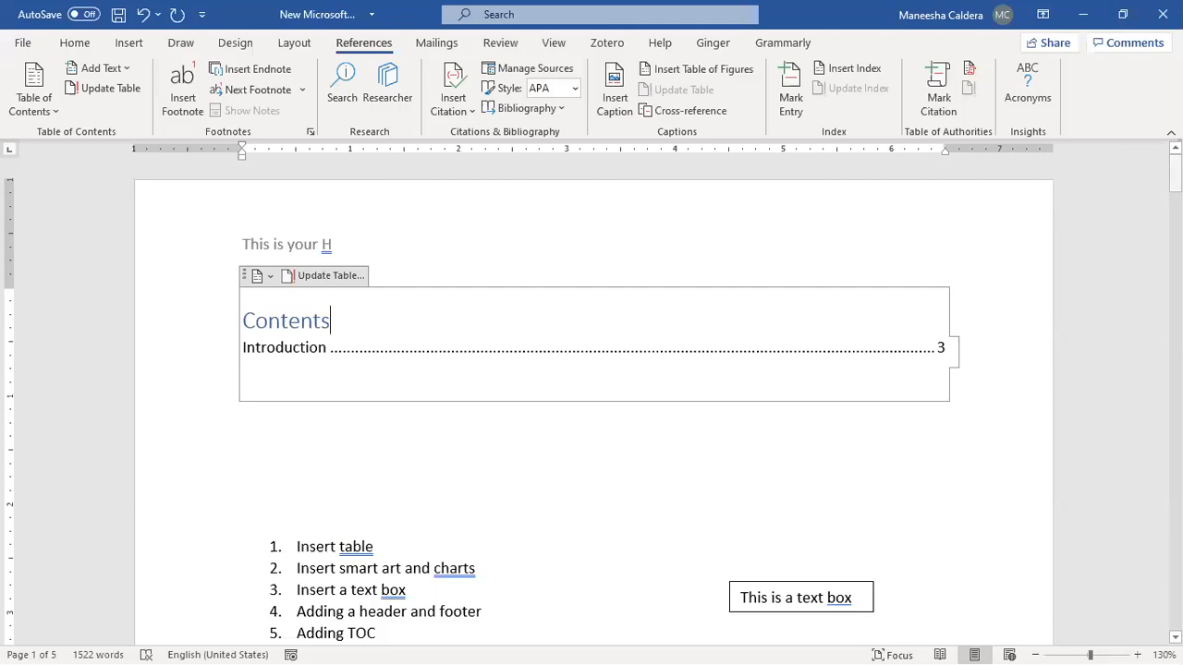
Mark the "Background" line as a Level 1 entry for the table of contents.
left_click_drag(1175, 171, 1174, 436)
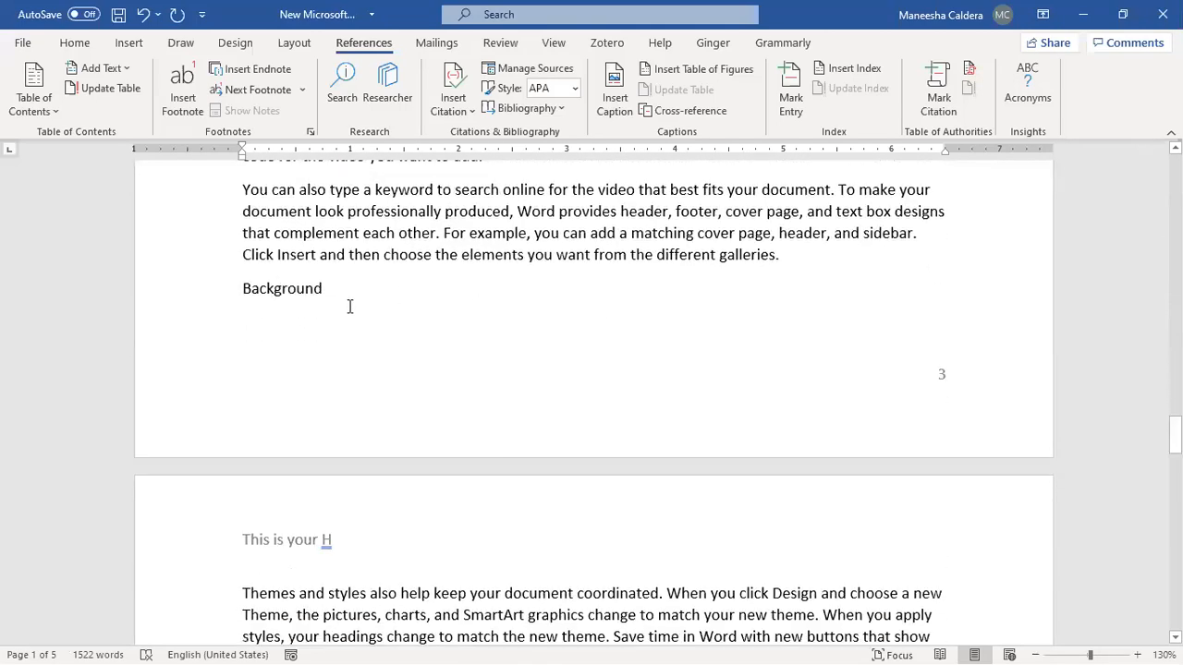
left_click_drag(327, 292, 228, 301)
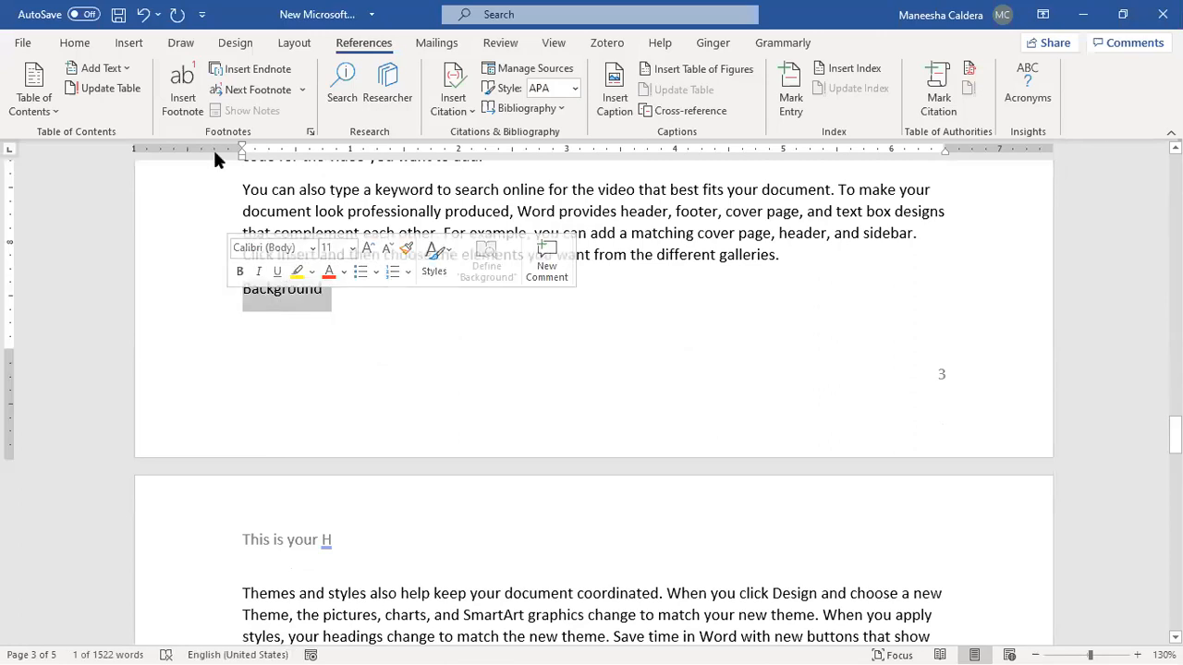
left_click(119, 73)
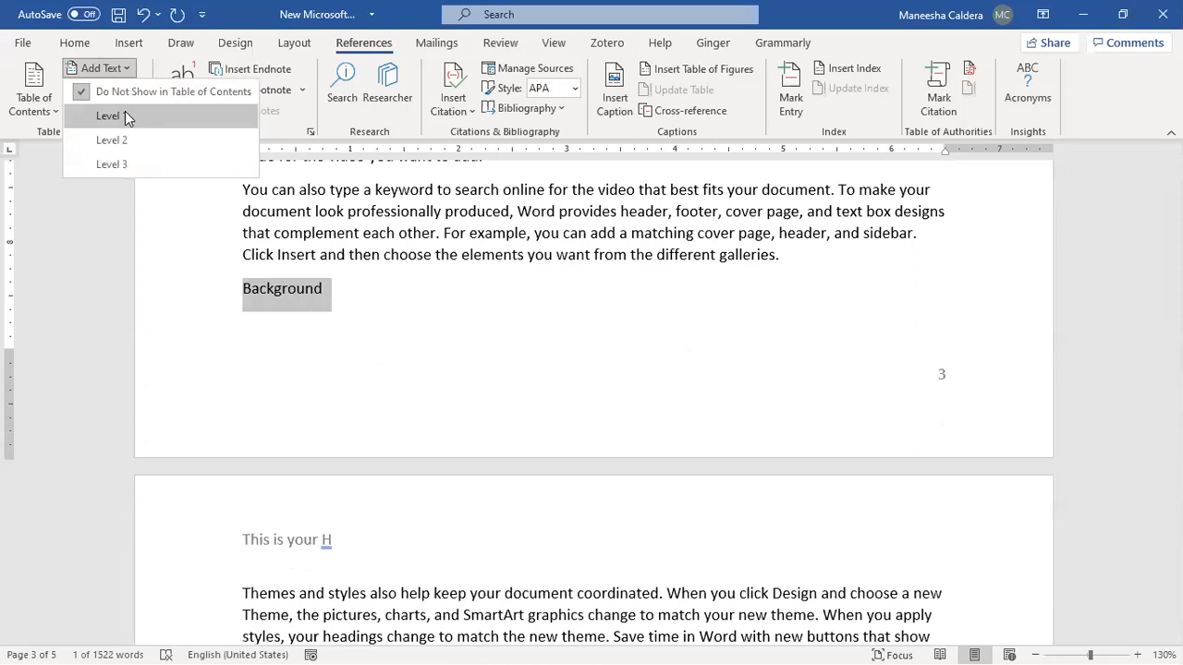
left_click(124, 115)
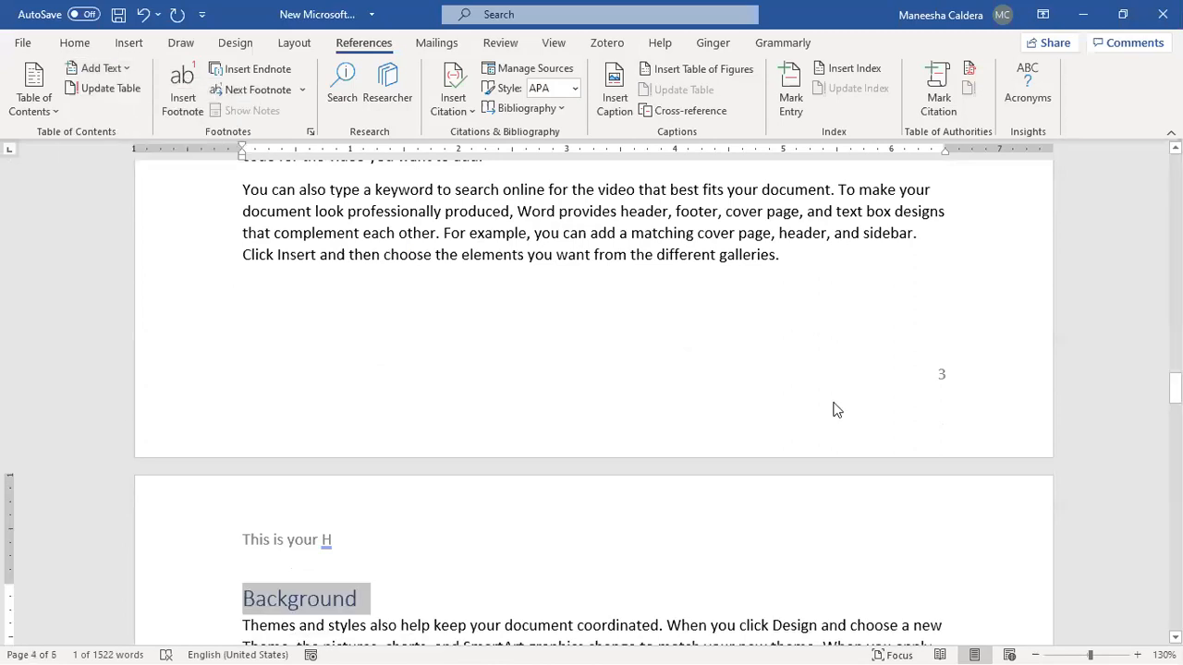
Update the entire table of contents, not only its page numbers, to include the Background heading.
left_click_drag(1174, 386, 1175, 167)
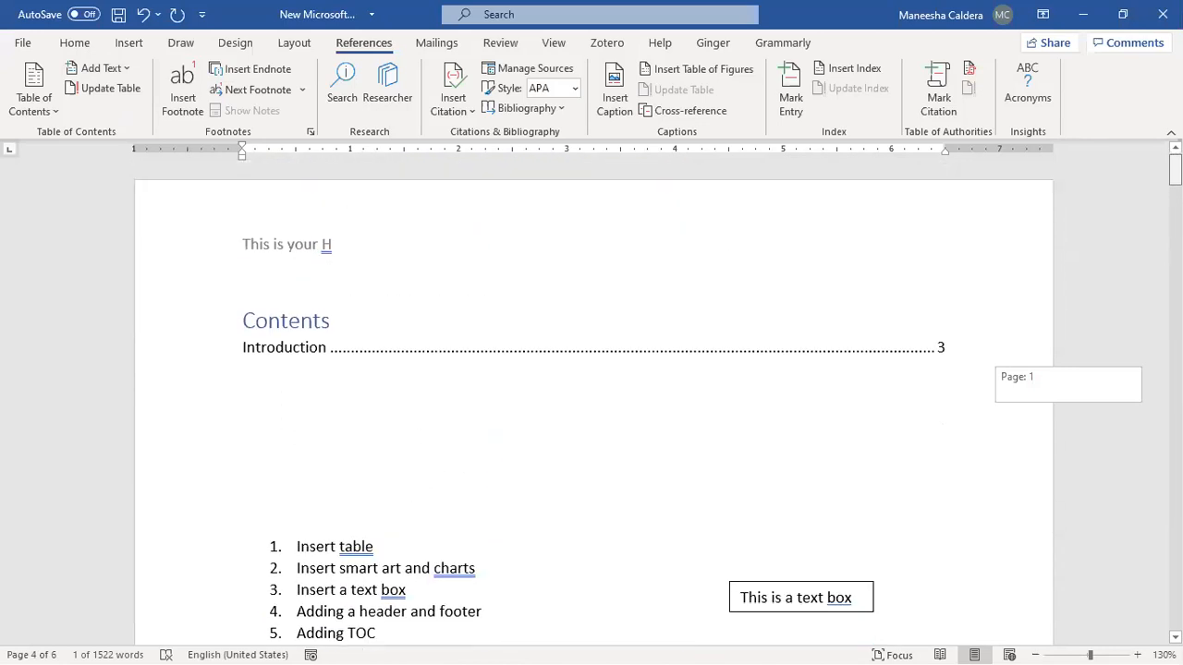
left_click(531, 375)
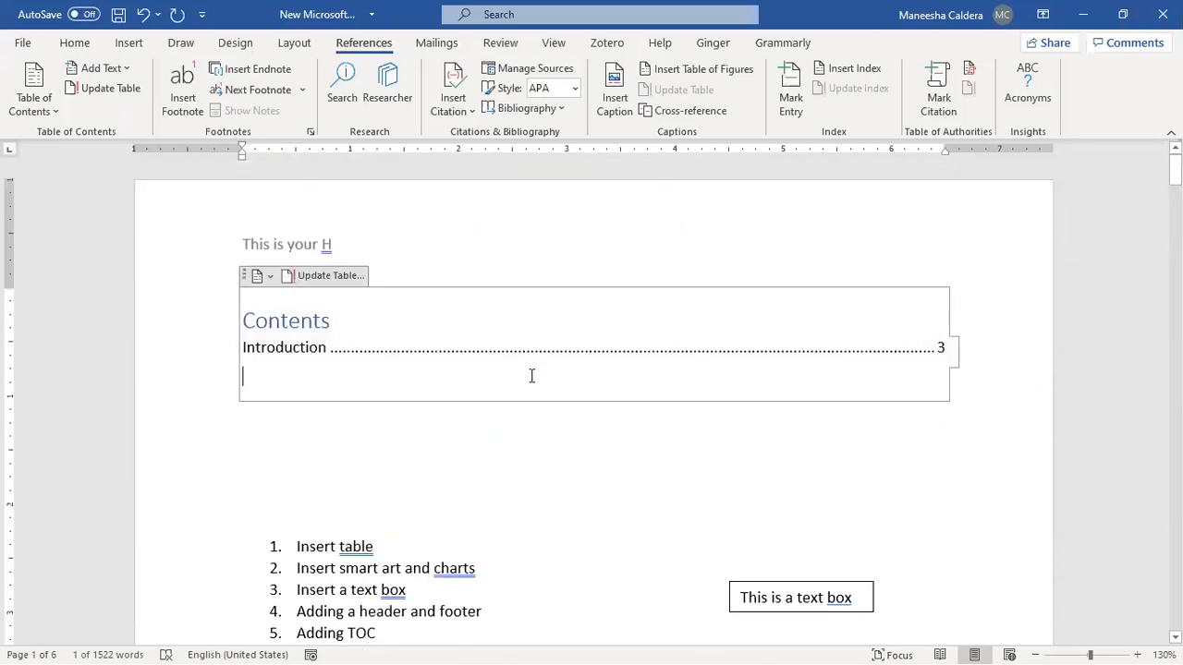
left_click(334, 276)
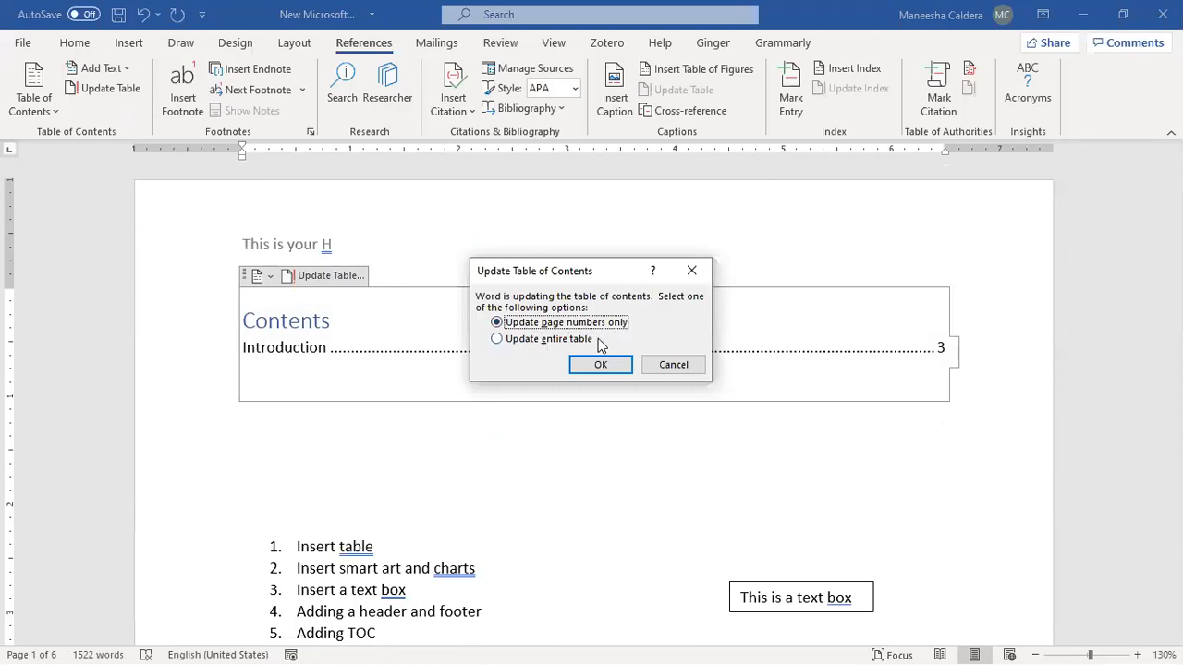
left_click(551, 347)
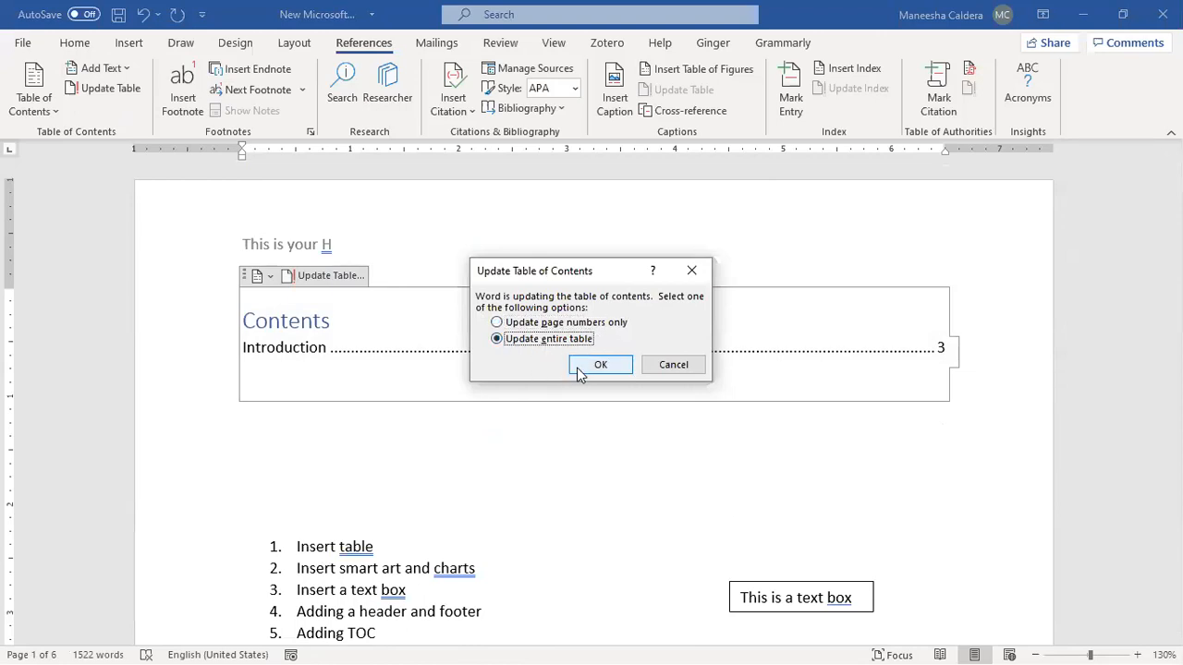
left_click(601, 366)
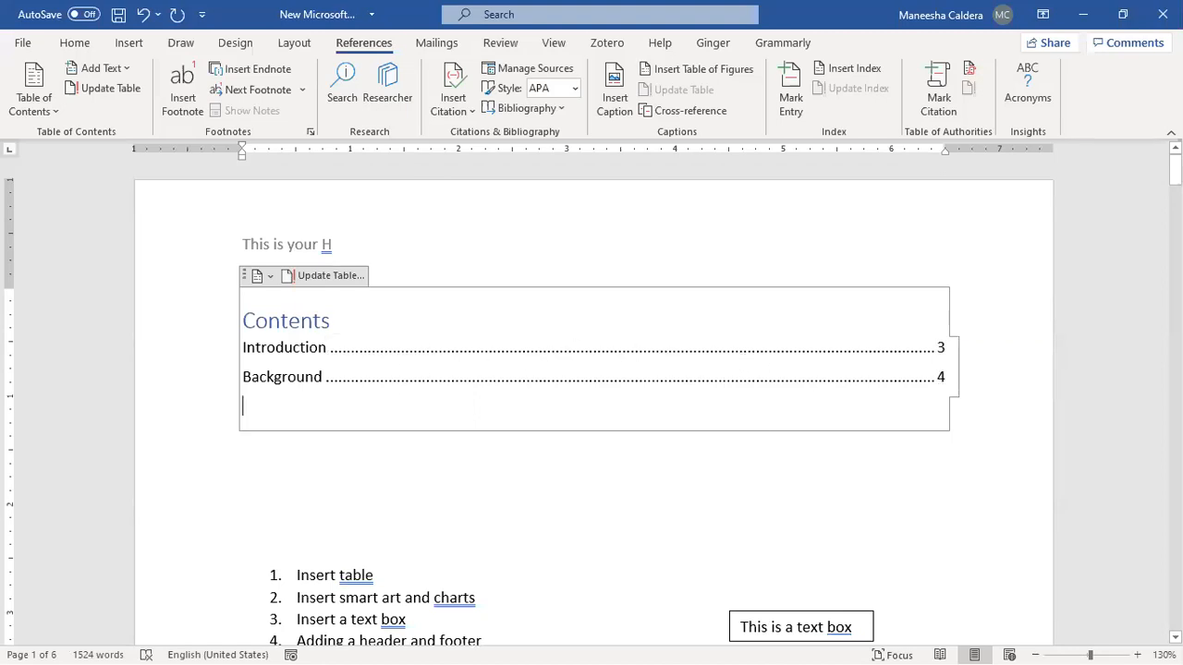
Add a new line reading "Sub style" after the second paragraph of the Introduction section.
scroll(592, 397, "down", 1)
left_click_drag(1174, 174, 1175, 354)
left_click(563, 475)
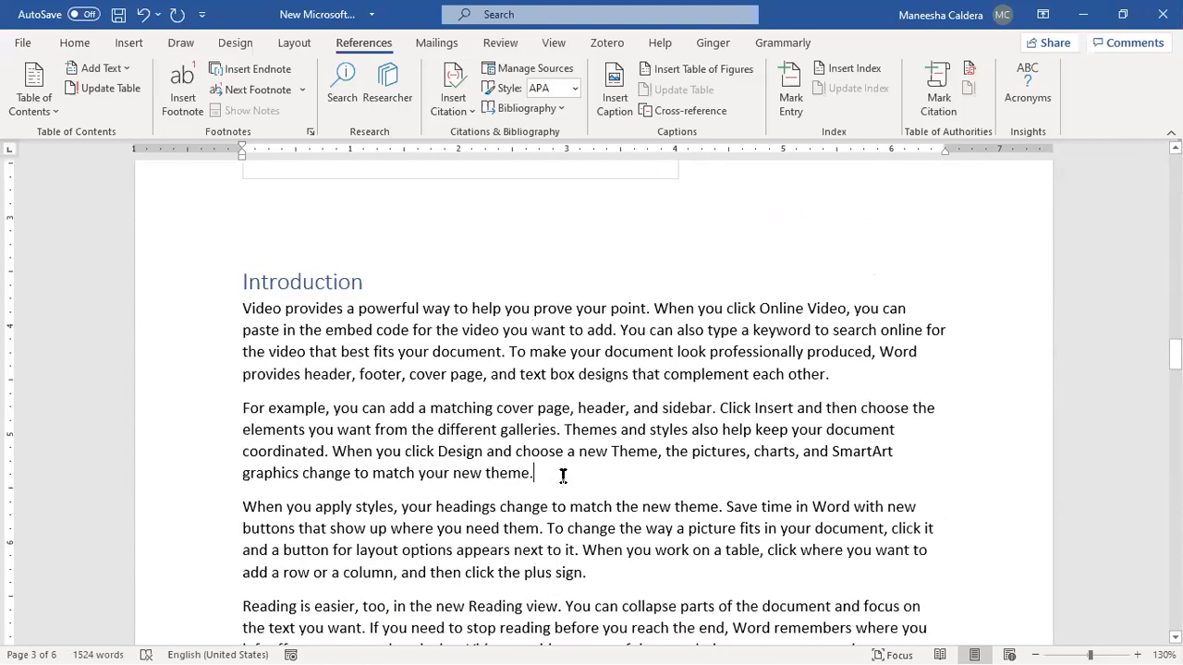
key("Return")
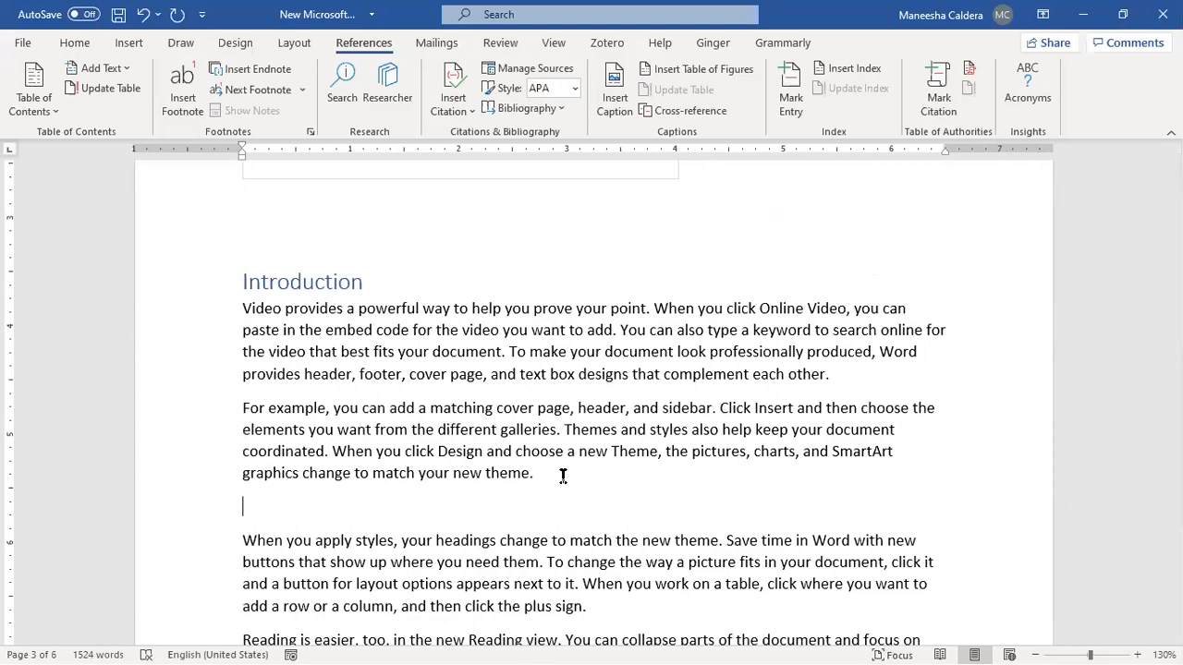
type("Sub style")
Mark the "Sub style" line as a Level 2 entry for the table of contents.
key("shift+Home")
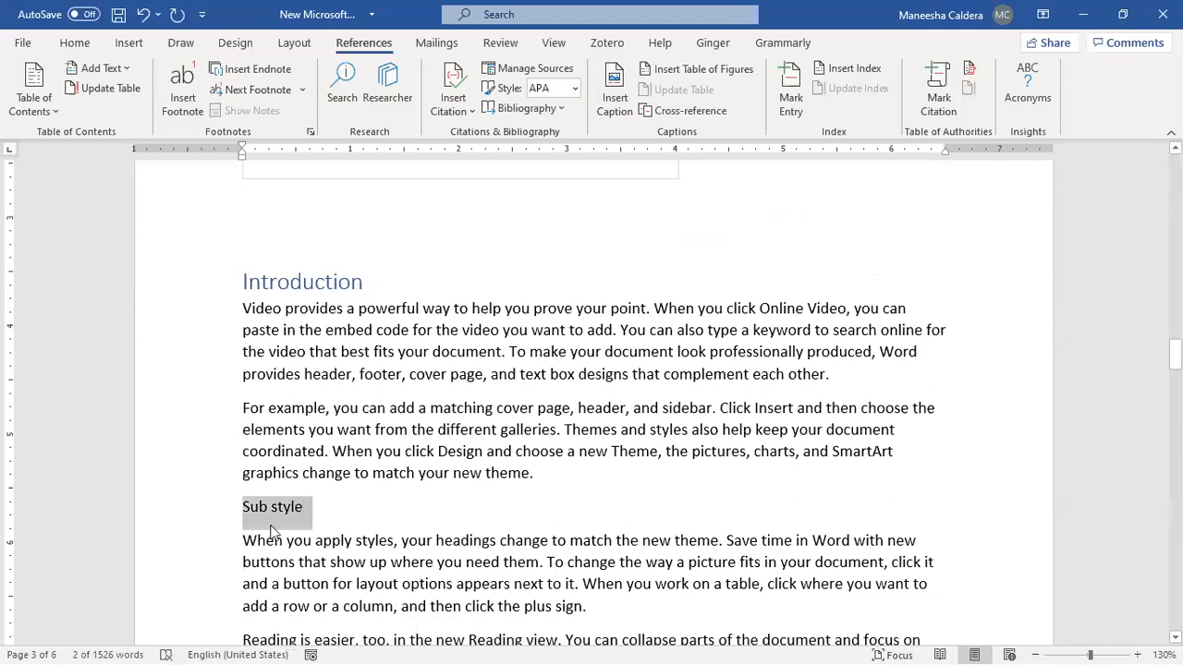
left_click(101, 69)
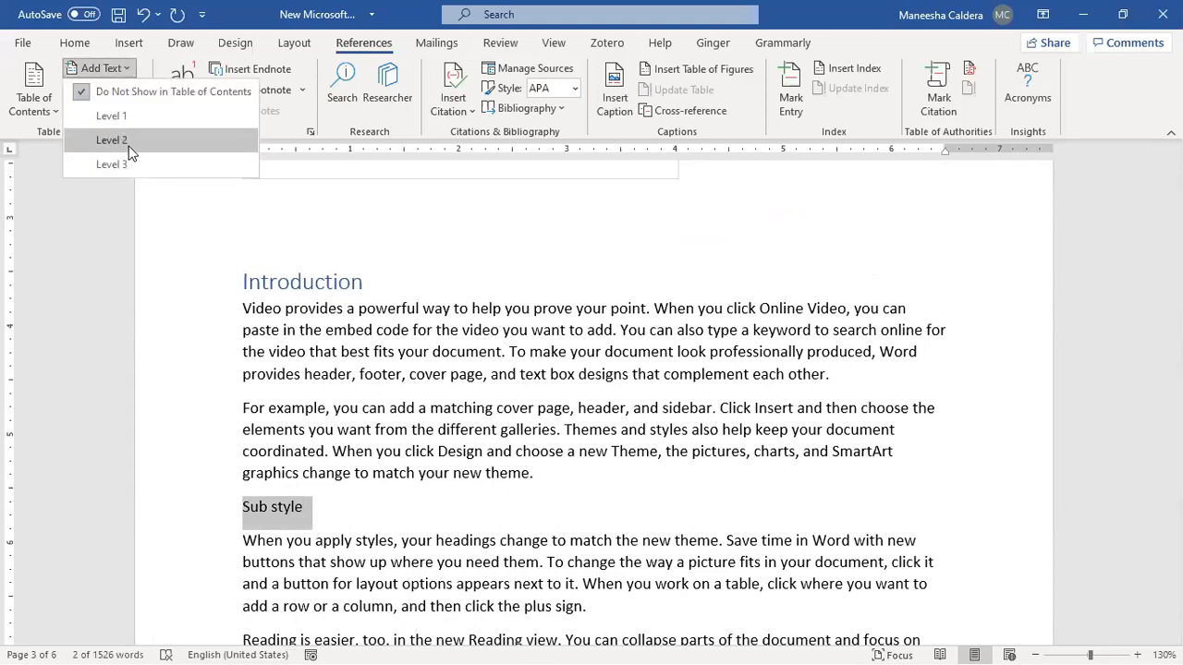
left_click(129, 147)
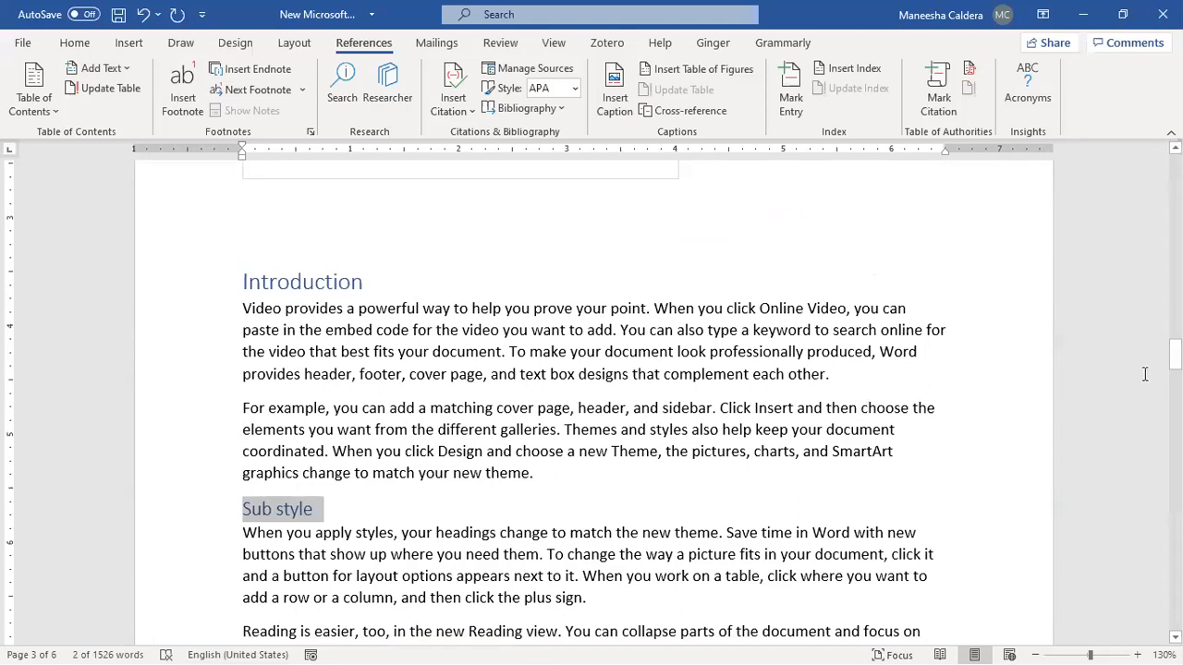
Update the entire table of contents to include the Sub style heading, and switch it to the Automatic Table 2 design.
scroll(840, 301, "up", 10)
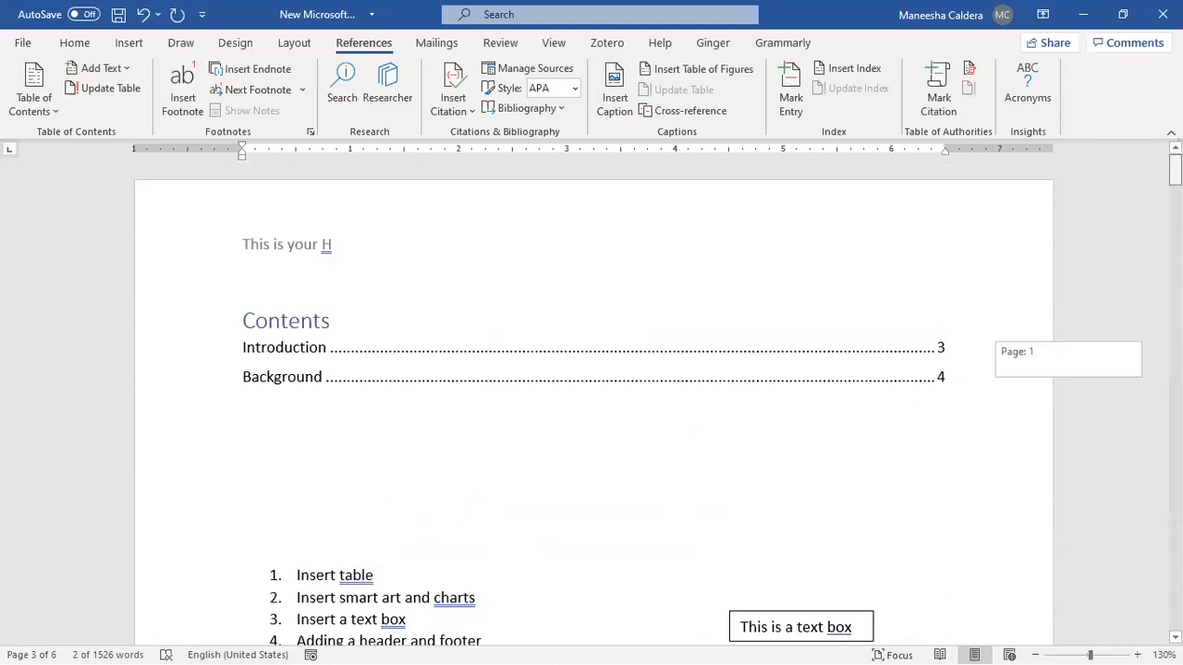
left_click(756, 355)
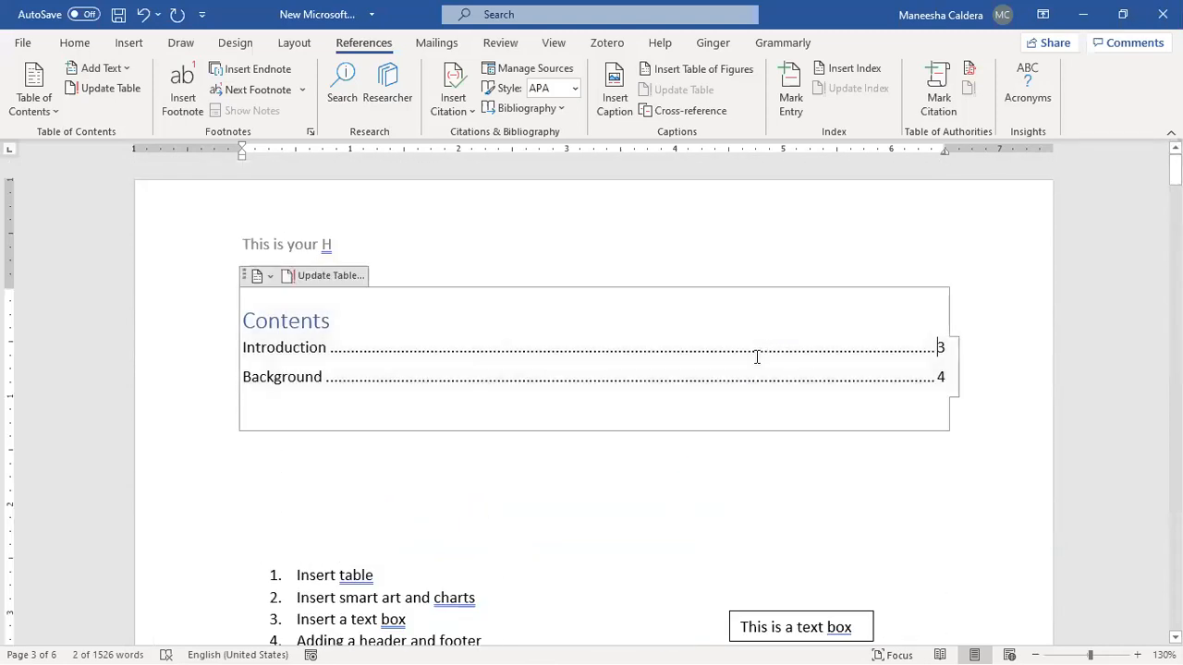
left_click(339, 274)
left_click(538, 340)
left_click(598, 364)
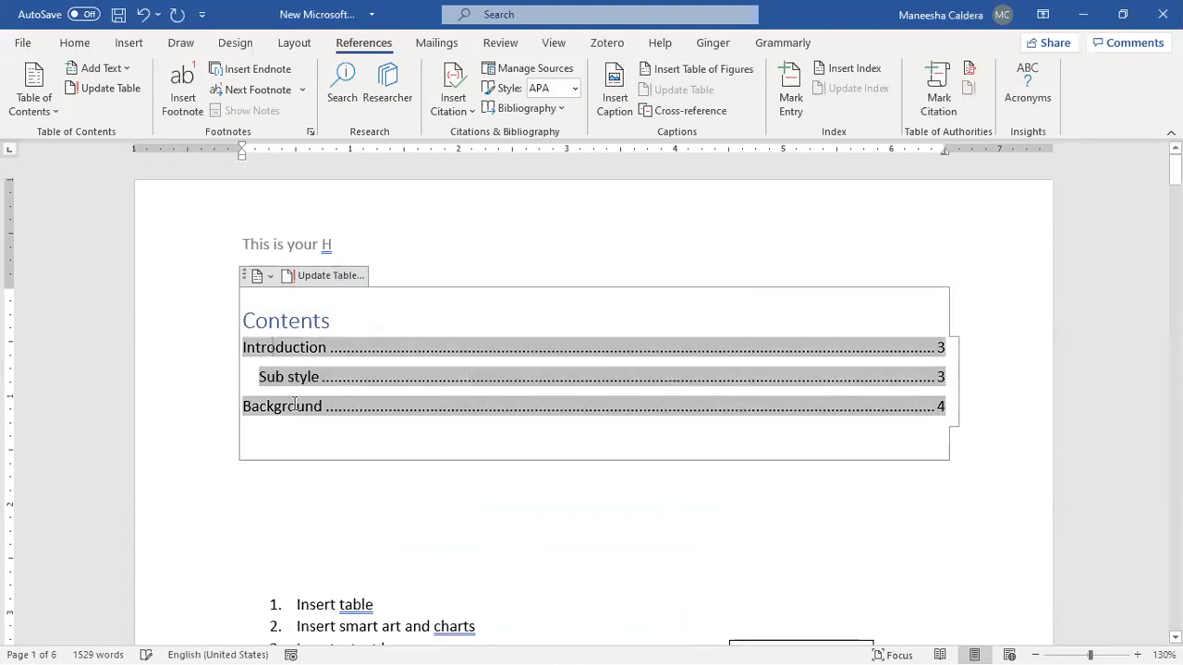
left_click(44, 103)
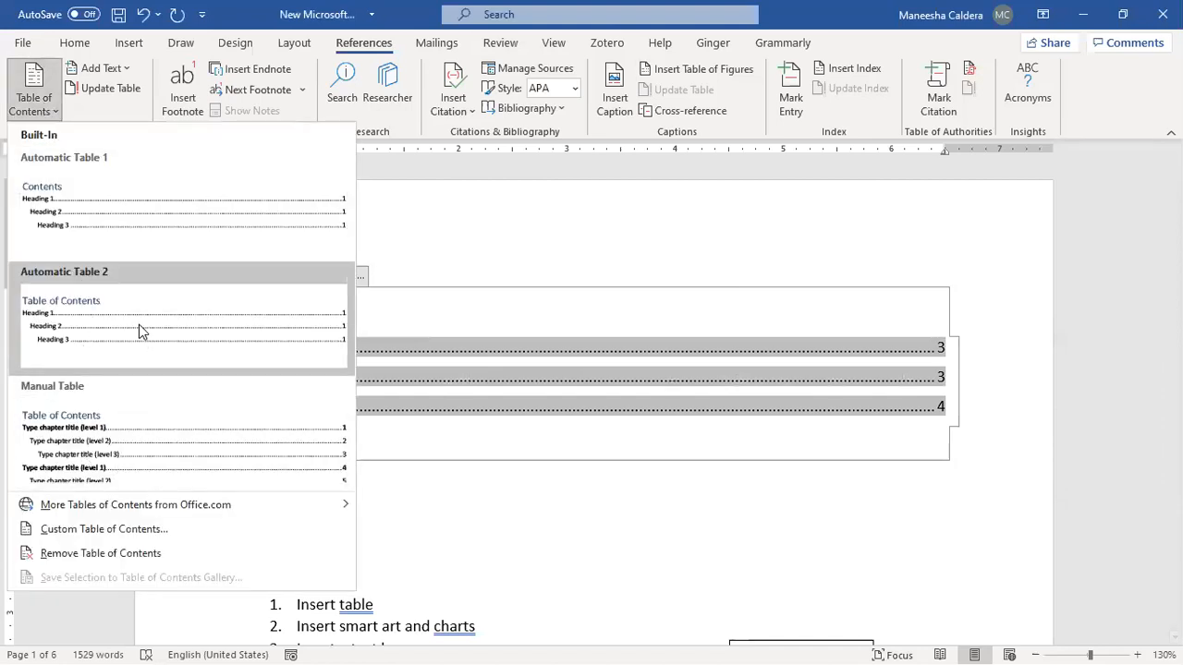
left_click(277, 305)
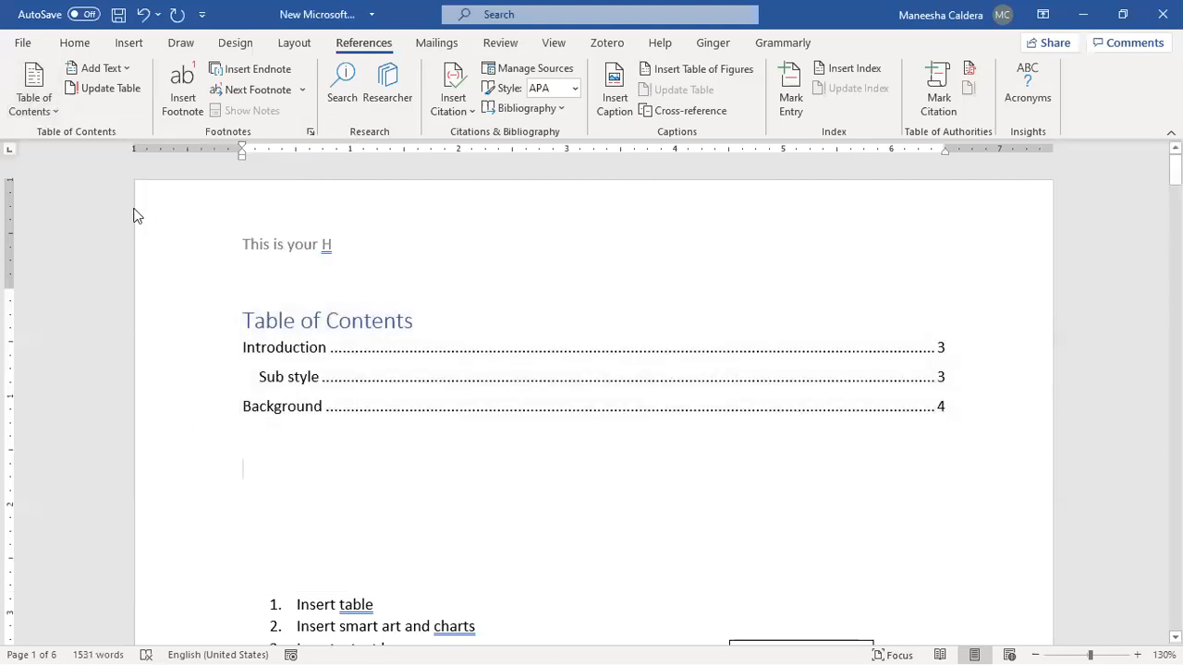
Replace the table of contents with a custom one that shows 6 levels and uses a solid underline as tab leader.
left_click(35, 104)
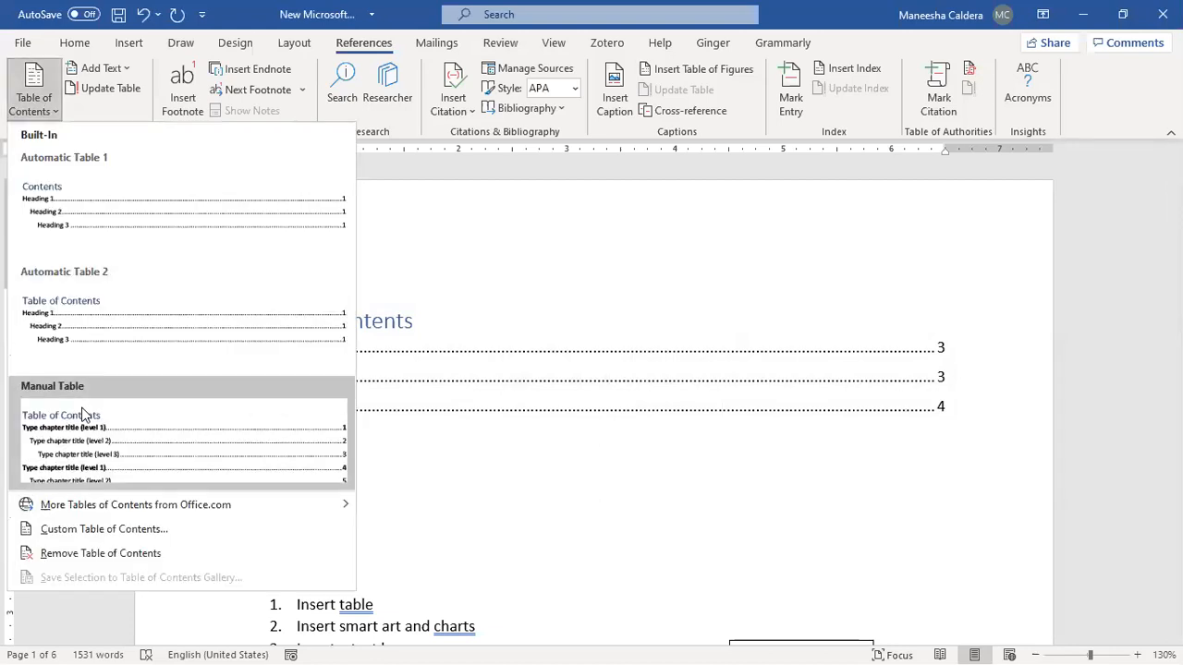
left_click(142, 534)
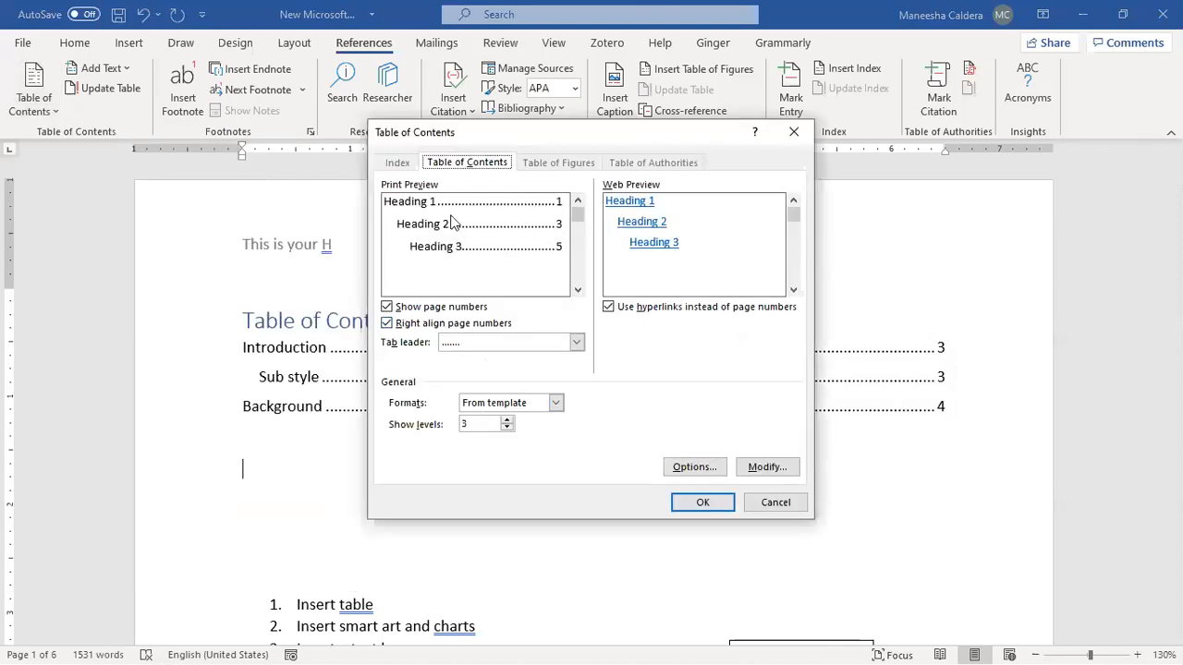
left_click(507, 419)
left_click(507, 420)
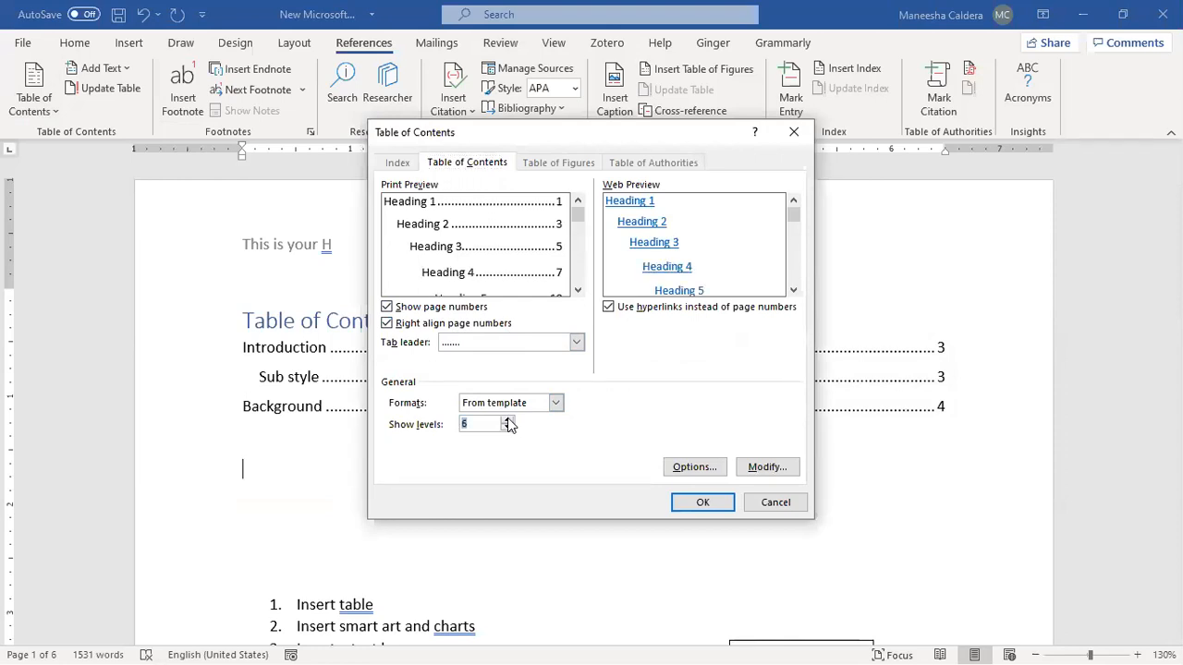
left_click(574, 342)
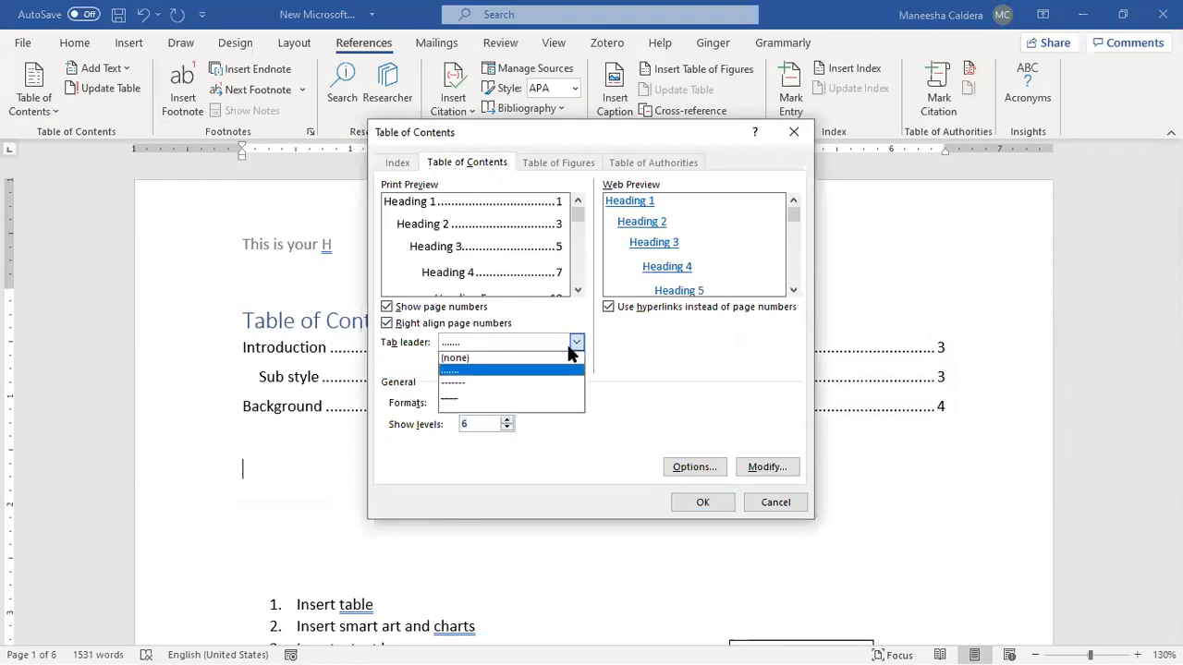
left_click(486, 382)
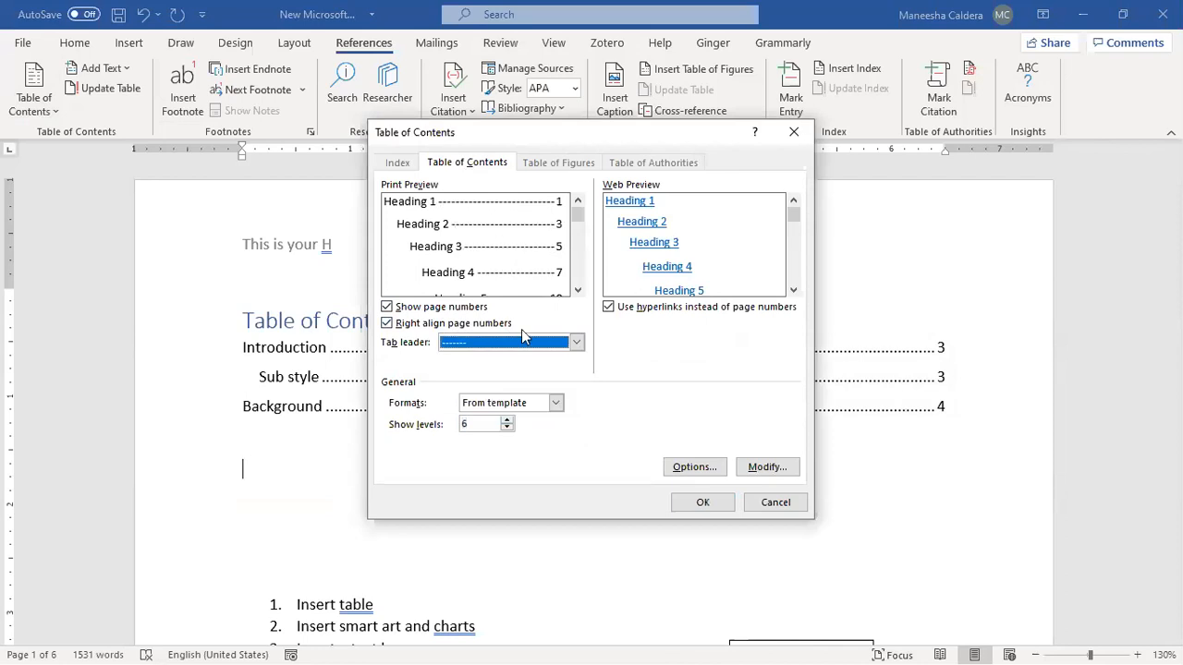
left_click(575, 342)
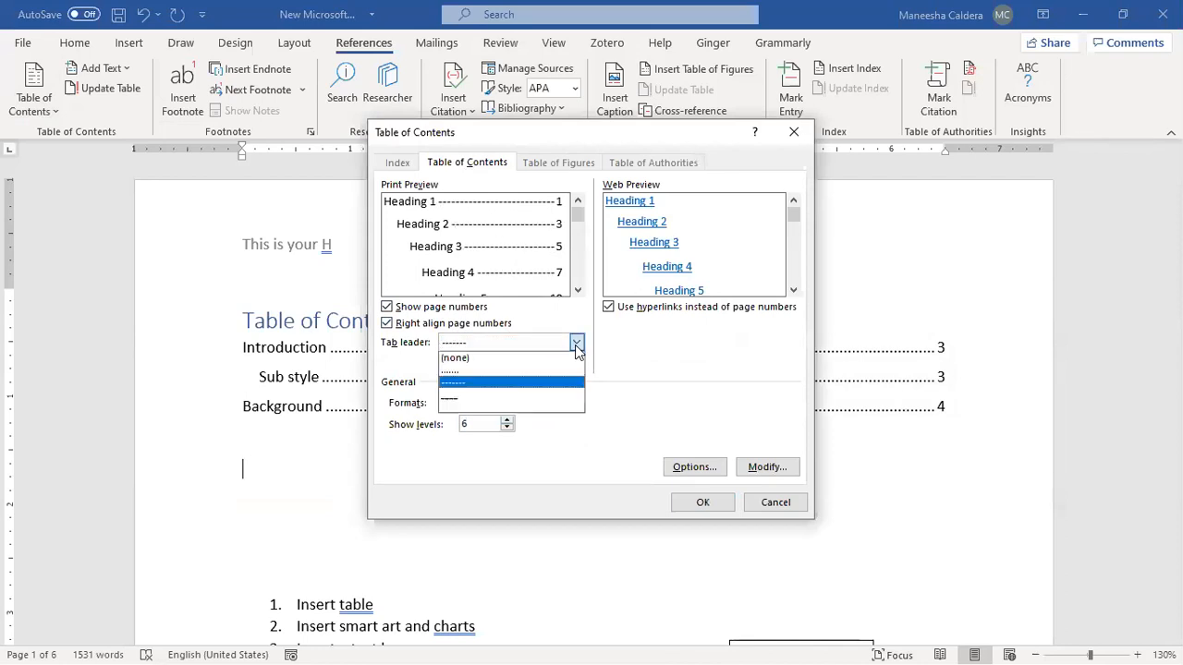
left_click(556, 395)
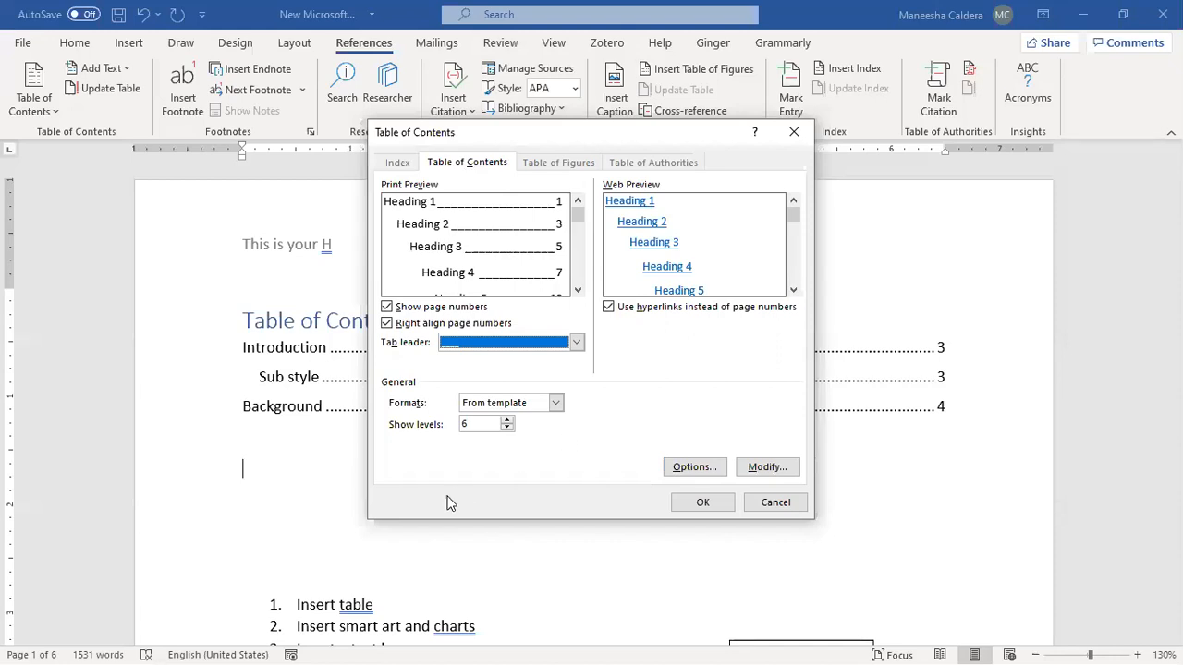
left_click(700, 505)
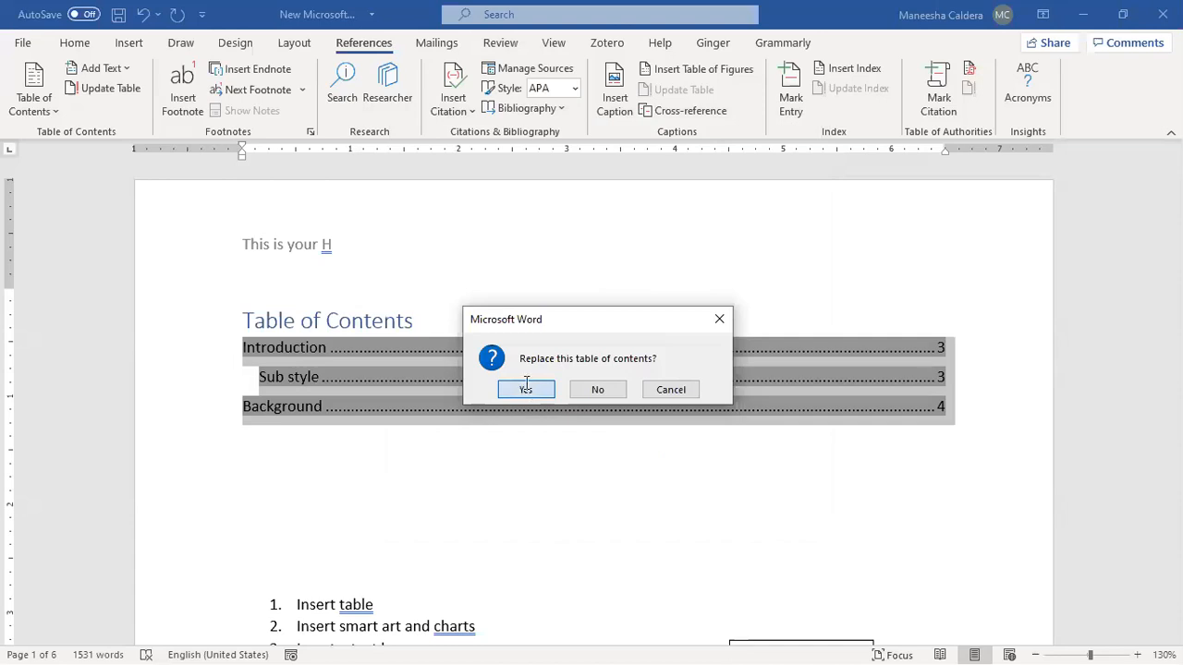
left_click(526, 388)
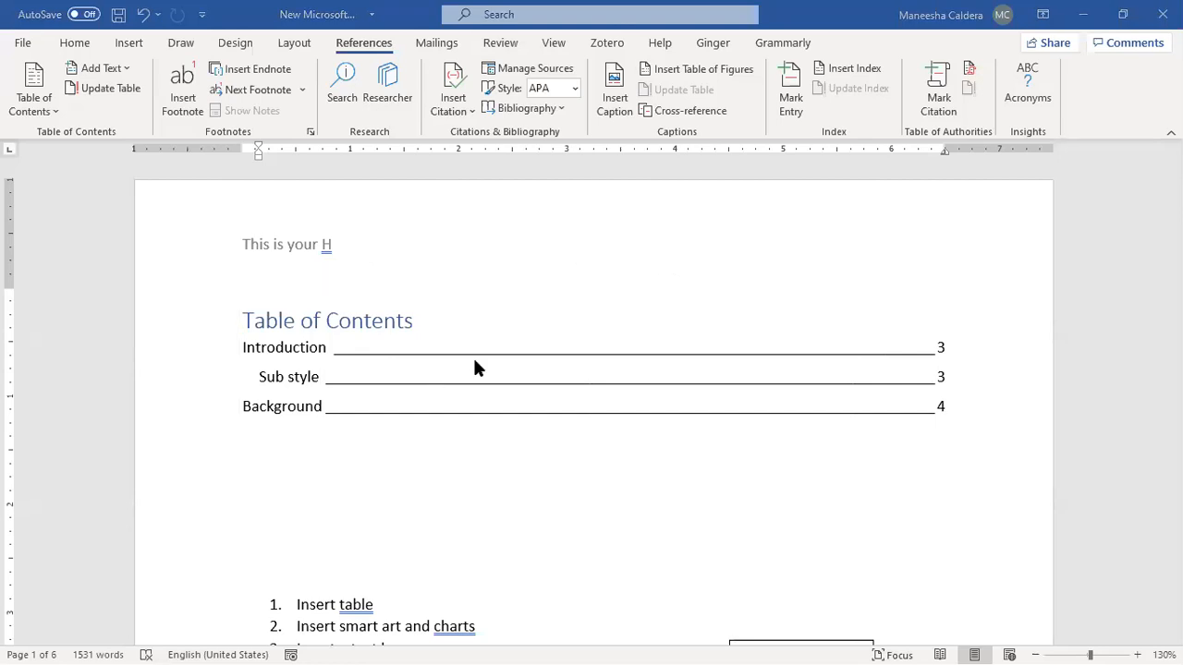
Follow the Introduction entry's link to its heading and put the number "1. 0" in front of the heading text.
left_click(287, 350)
left_click(287, 350, "ctrl")
double_click(286, 342)
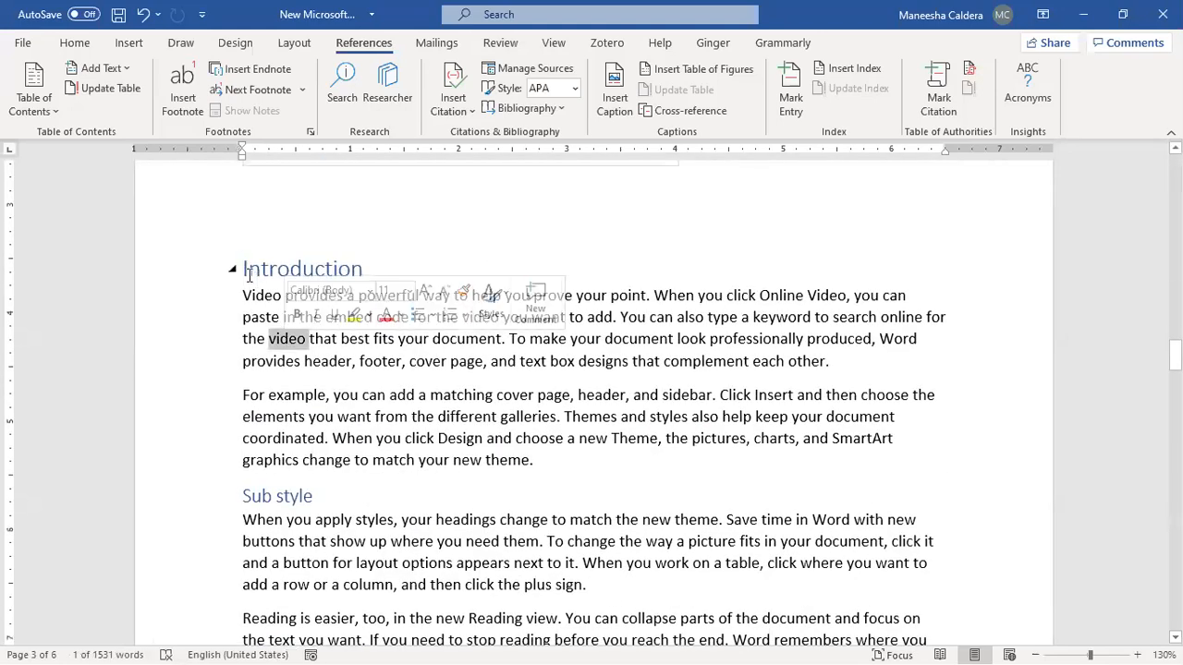
left_click(245, 272)
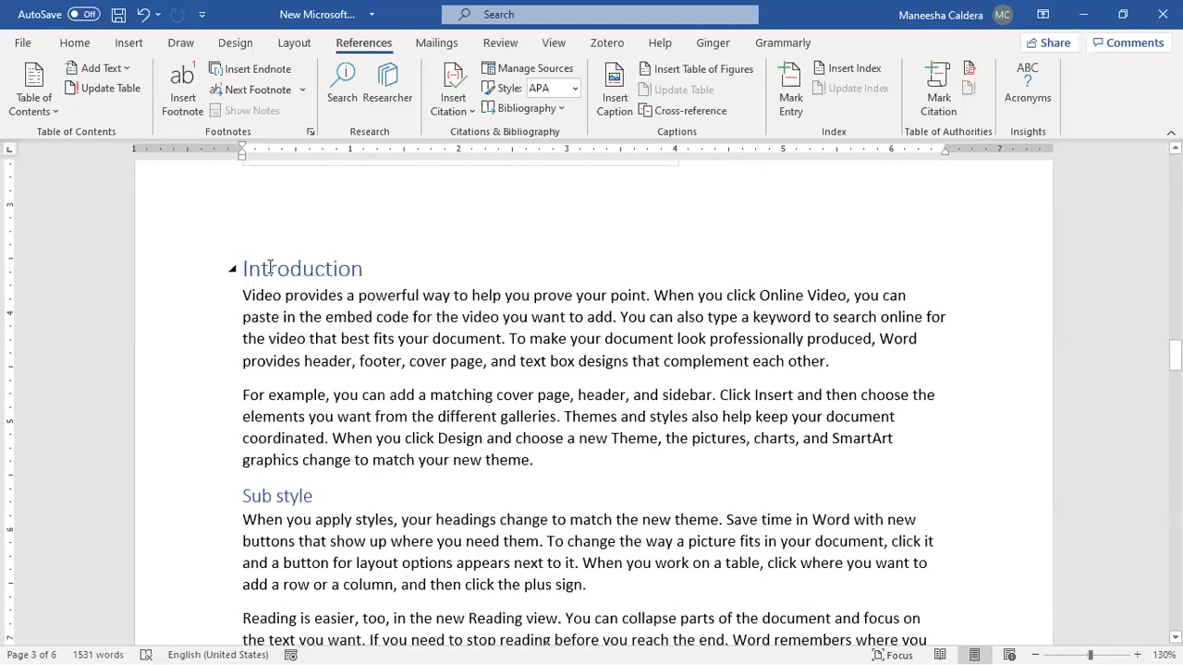
type("1. 0")
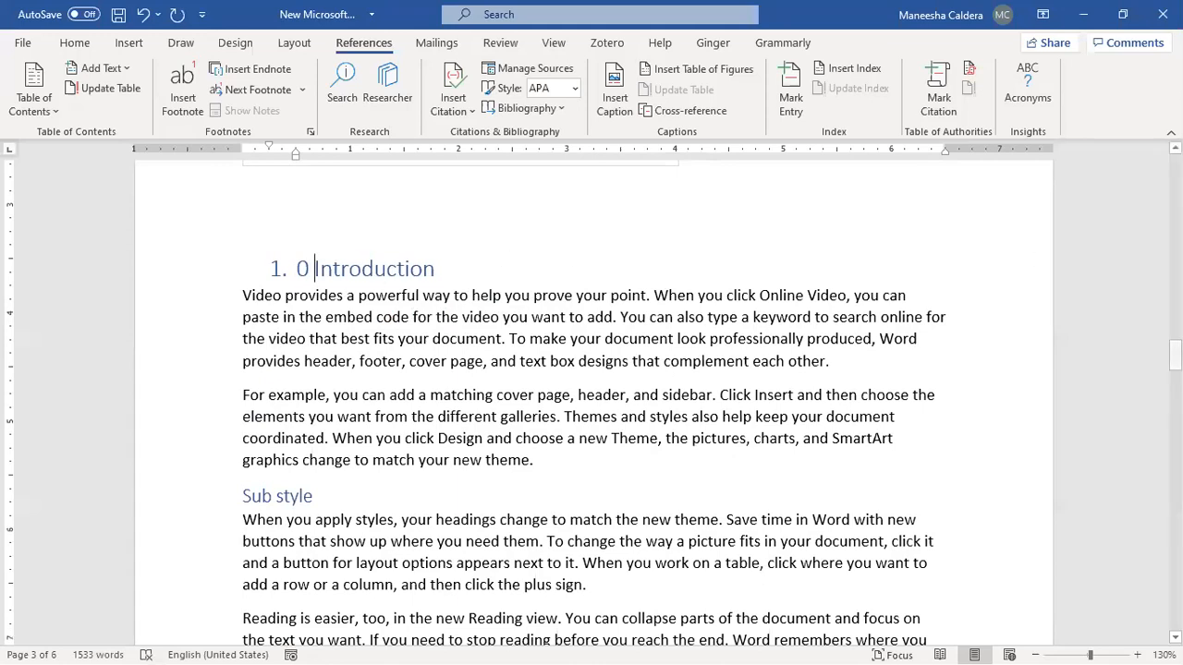
Update the entire table of contents so that it picks up the numbered Introduction heading.
left_click_drag(1175, 355, 1175, 167)
left_click(564, 360)
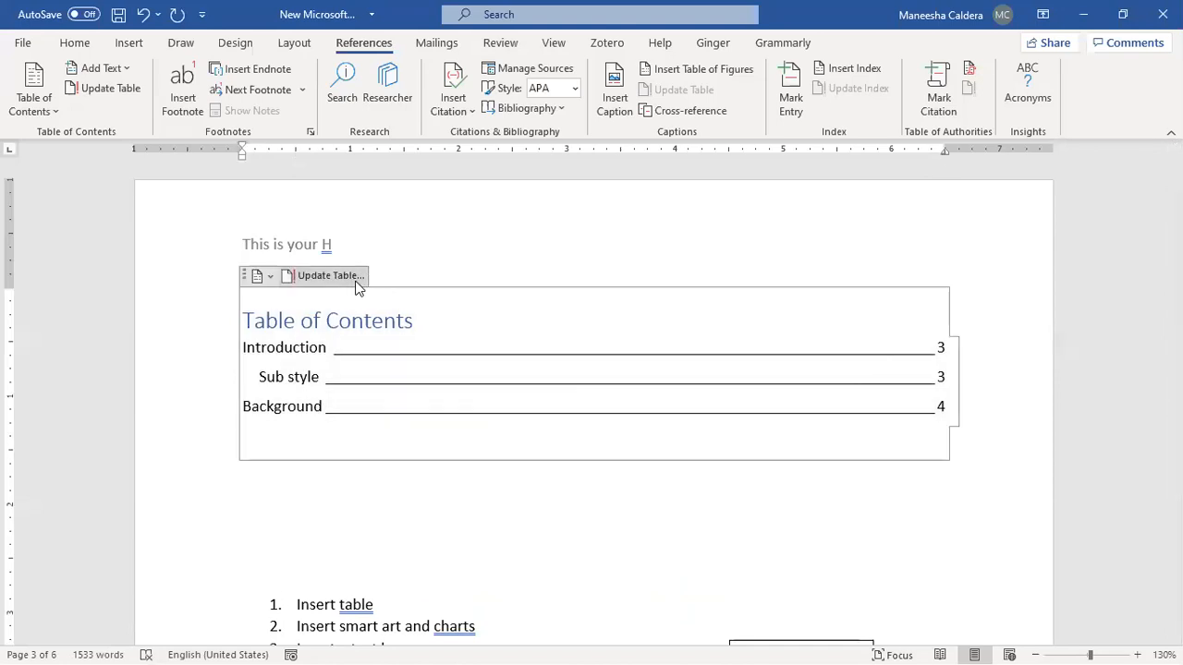
left_click(359, 274)
left_click(542, 340)
left_click(596, 366)
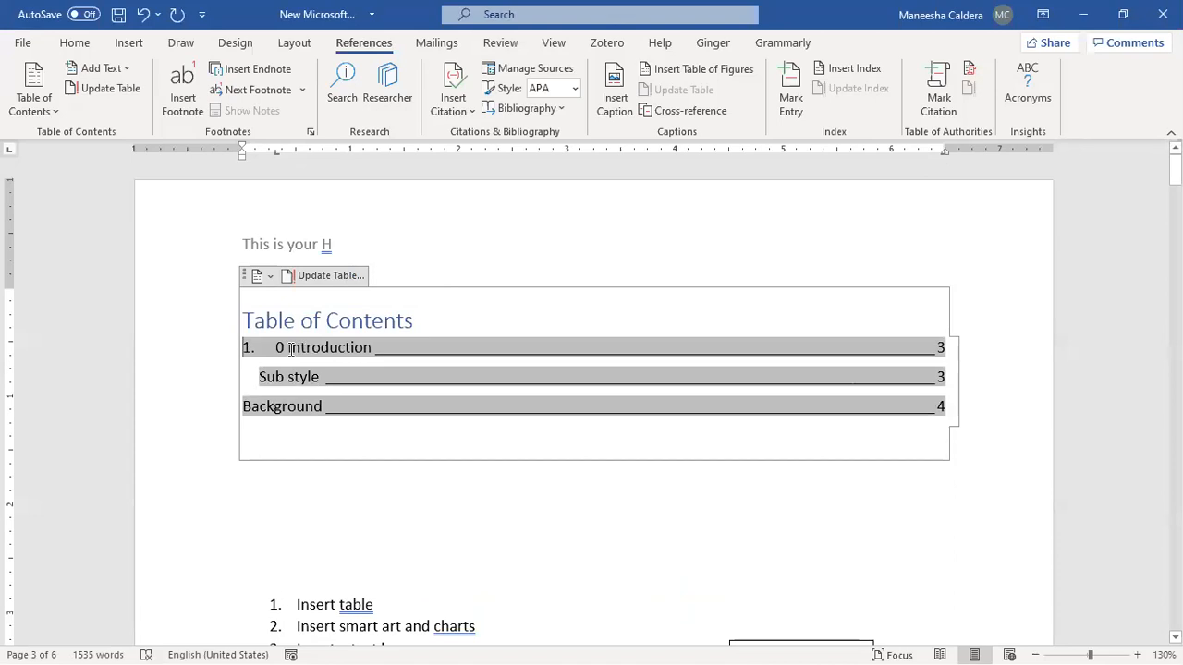
Remove the extra 0 and spacing from the Introduction entry in the table of contents so it reads "1. Introduction".
left_click(284, 350)
key("BackSpace")
key("BackSpace")
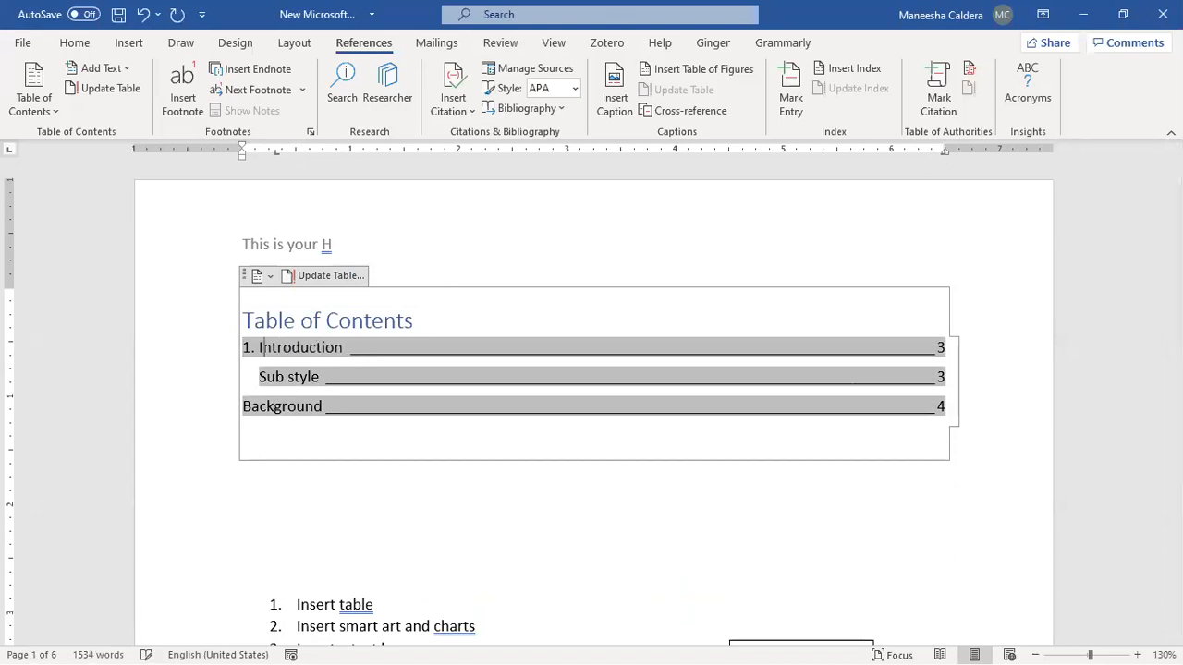
left_click(416, 499)
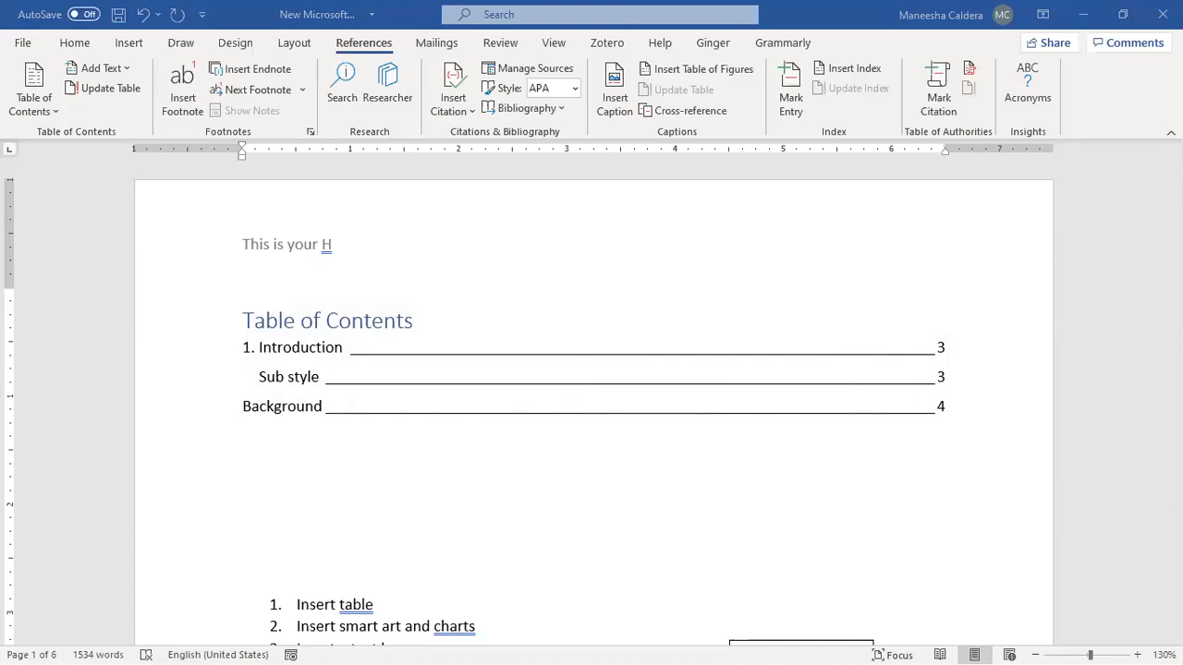
Insert a long run of blank lines below the table of contents to move the following content about two pages down.
left_click(1123, 19)
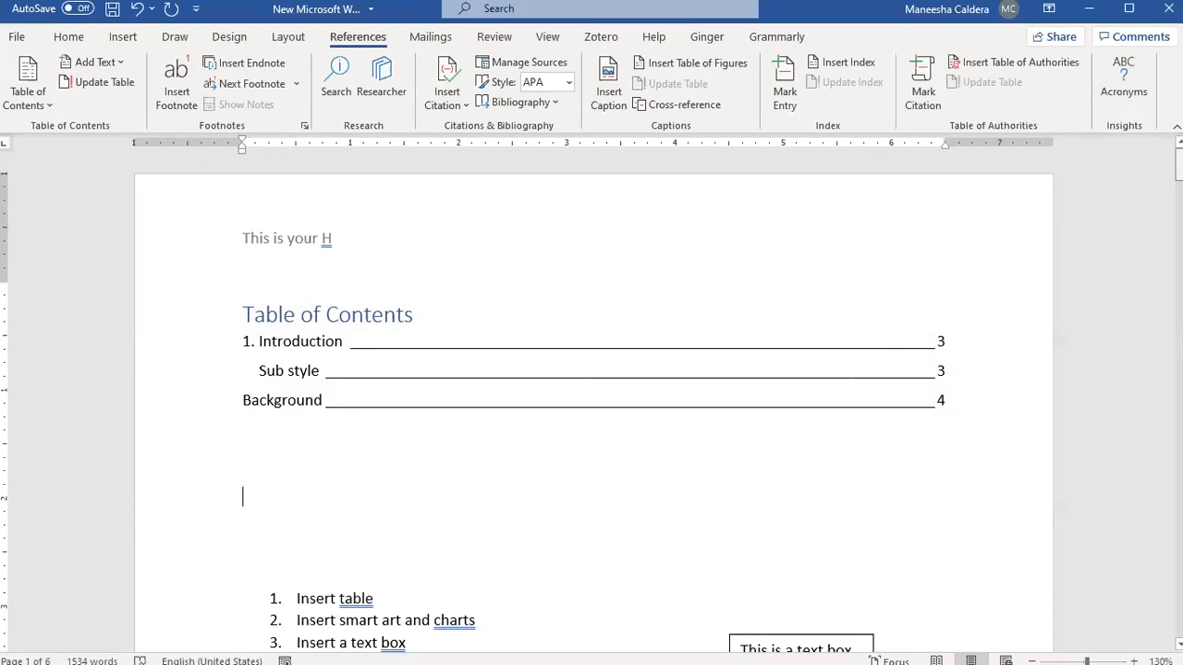
left_click_drag(1178, 164, 1178, 231)
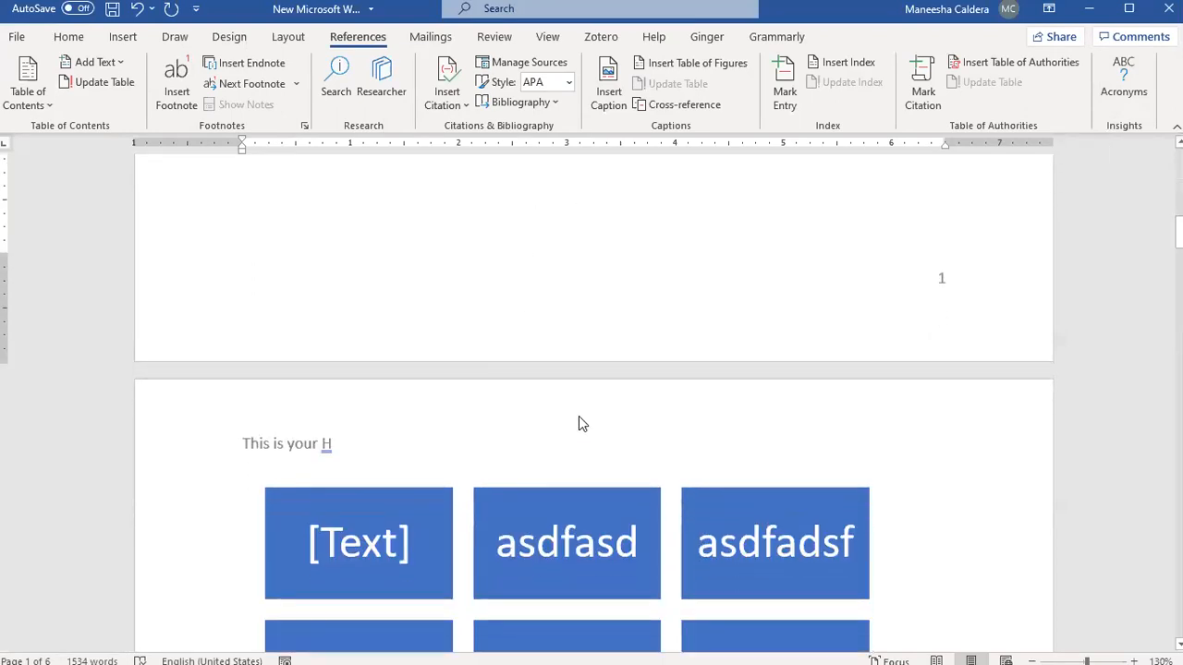
scroll(655, 190, "up", 3)
key("Down")
key("Down")
key("Down")
key("Down")
key("Down")
key("Down")
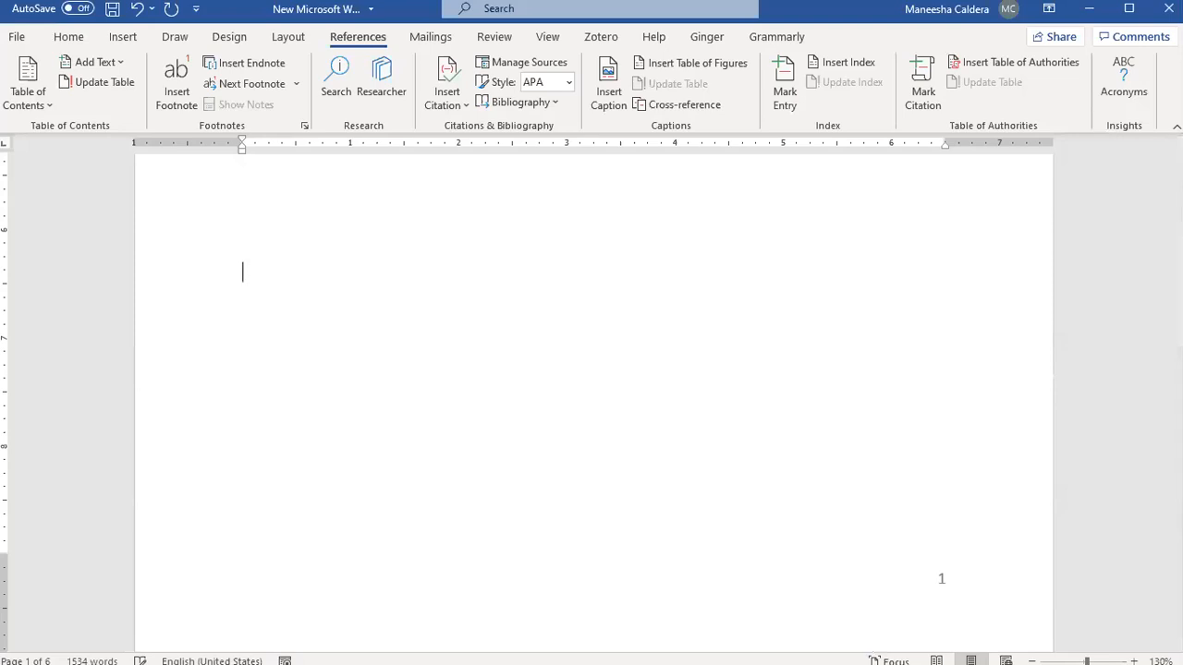
key("Down")
key("Down")
key("Down")
key("Down")
key("Down")
key("Down")
key("Down")
key("Down")
key("Down")
key("Down")
key("Down")
key("Down")
key("Down")
key("Down")
key("Down")
key("Down")
key("Down")
key("Down")
key("Down")
key("Down")
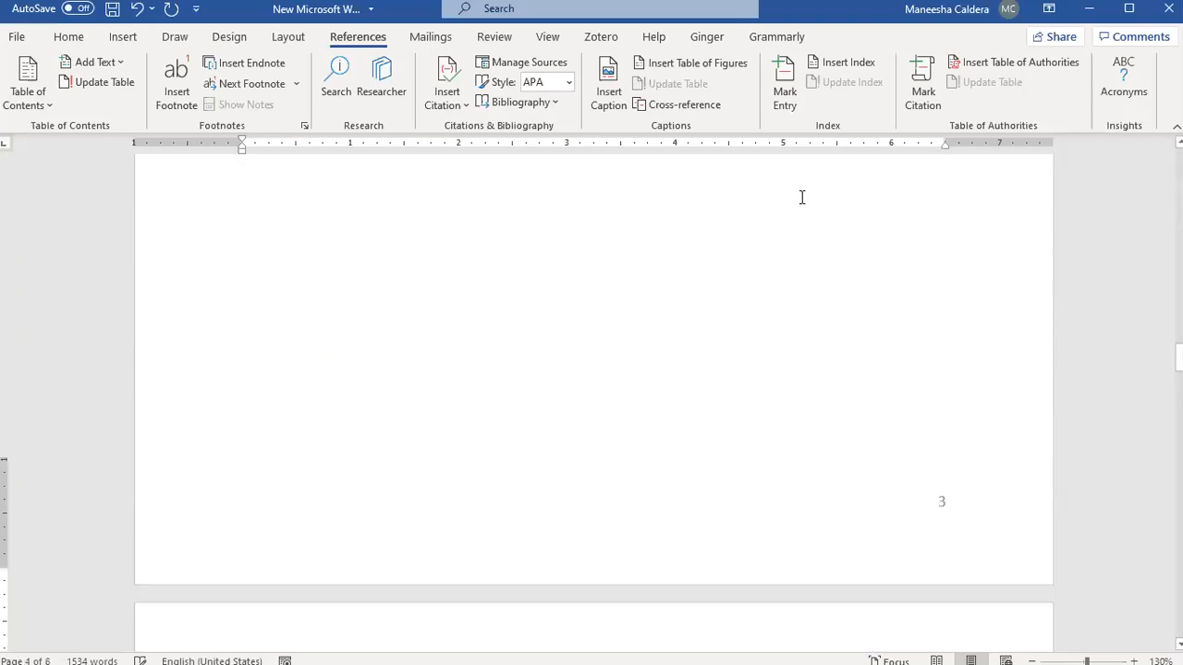
Update the entire table of contents to refresh the entries and page numbers for the shifted headings.
left_click_drag(1179, 330, 1179, 159)
left_click(644, 384)
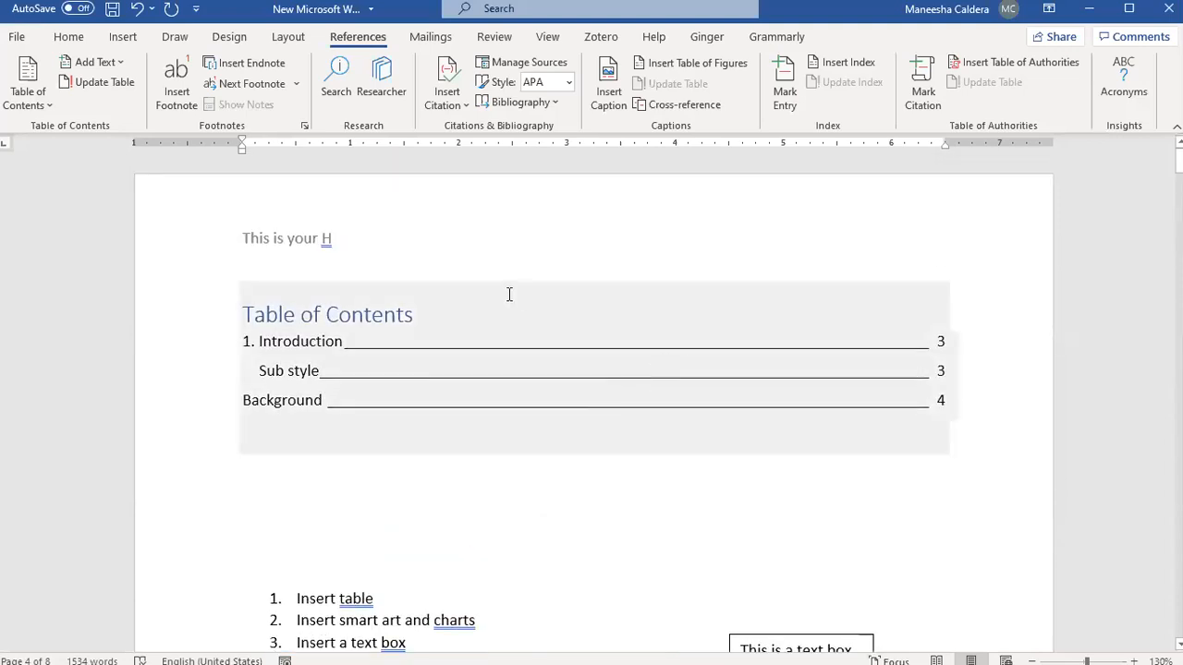
left_click(328, 269)
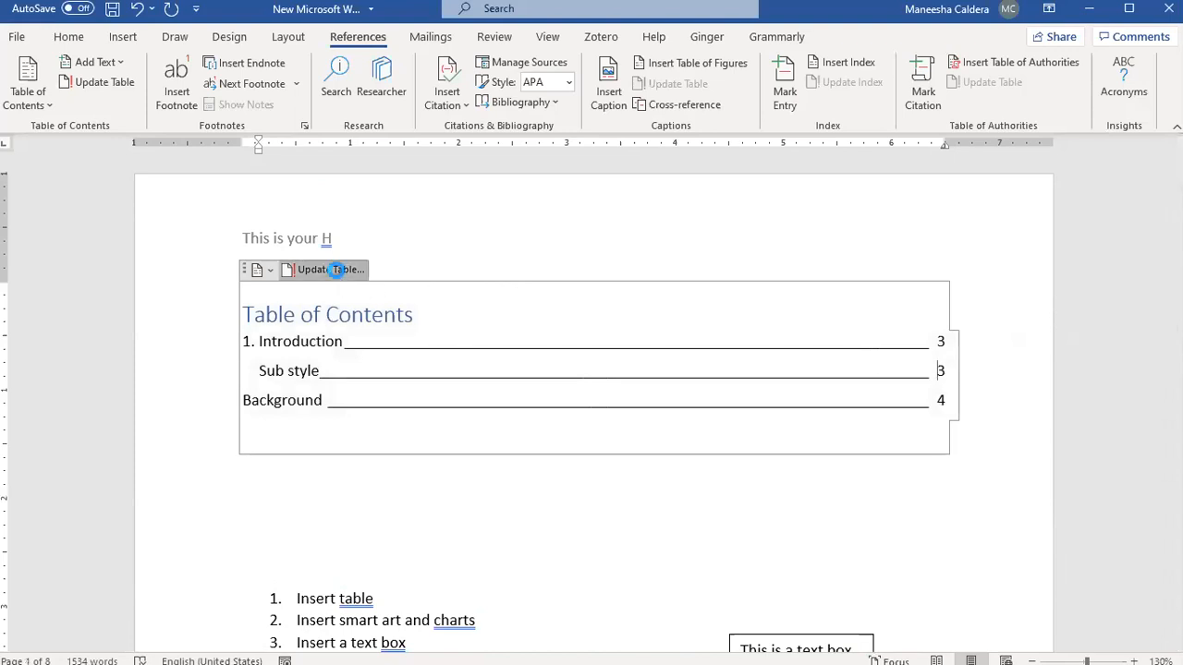
left_click(573, 341)
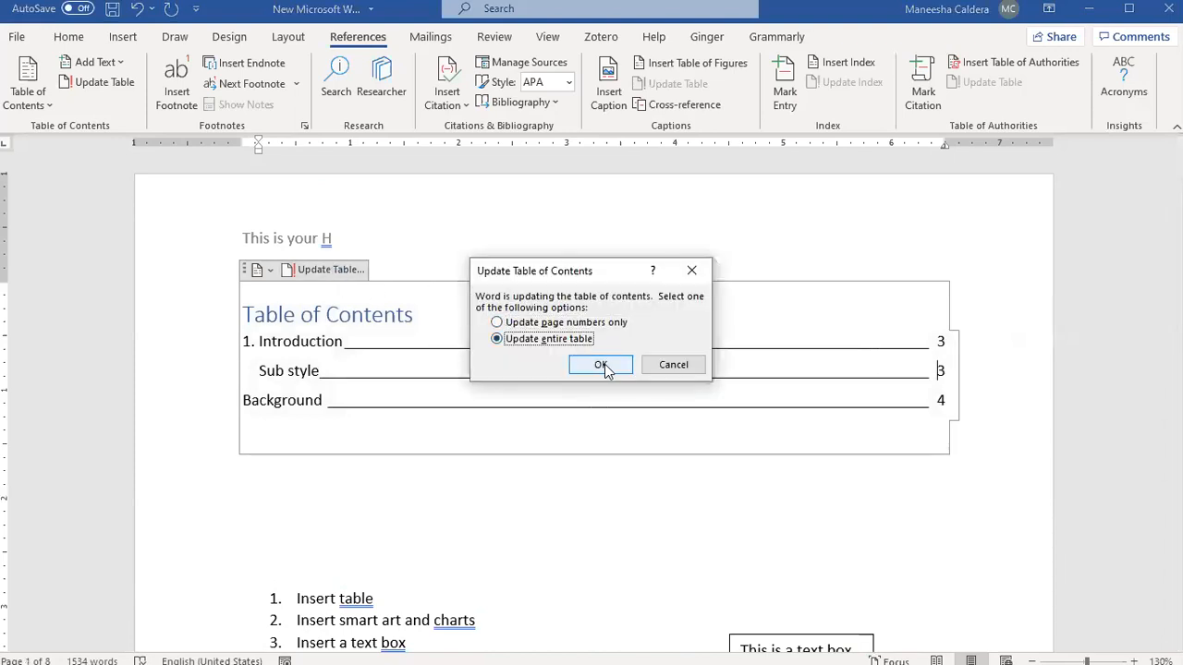
left_click(605, 366)
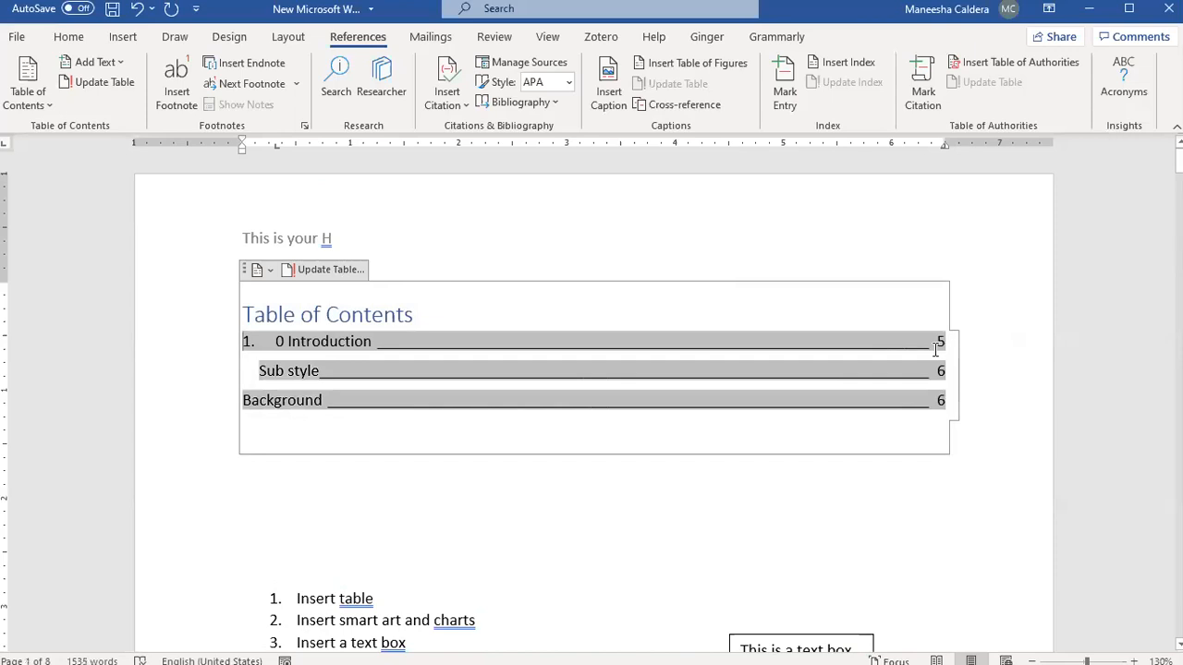
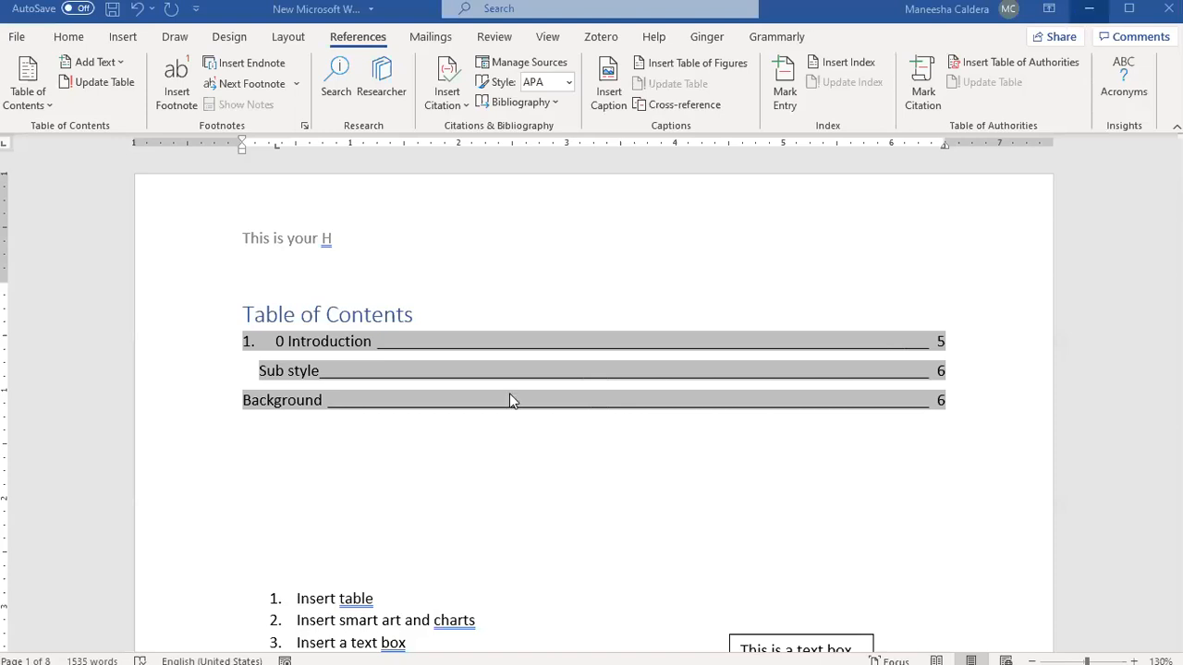
Format the Introduction heading on page 5 with font size 14 and black text.
left_click(206, 534)
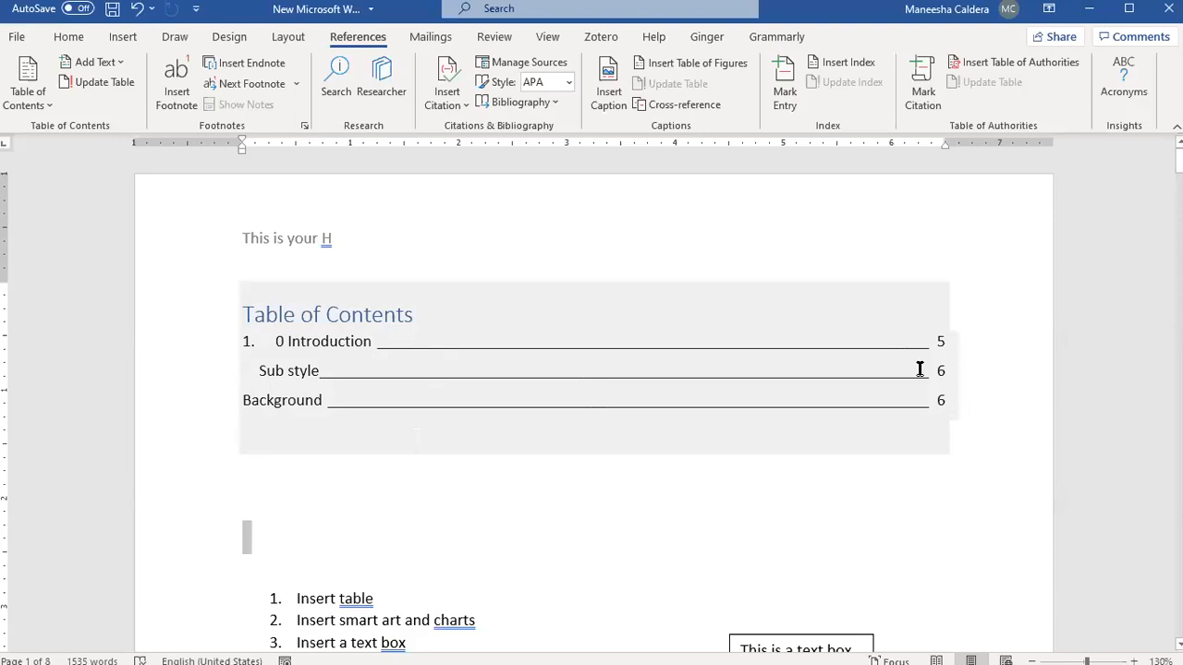
left_click_drag(1179, 161, 1179, 405)
left_click_drag(1179, 438, 1179, 439)
left_click_drag(438, 399, 240, 386)
left_click(352, 335)
type("14")
key("Return")
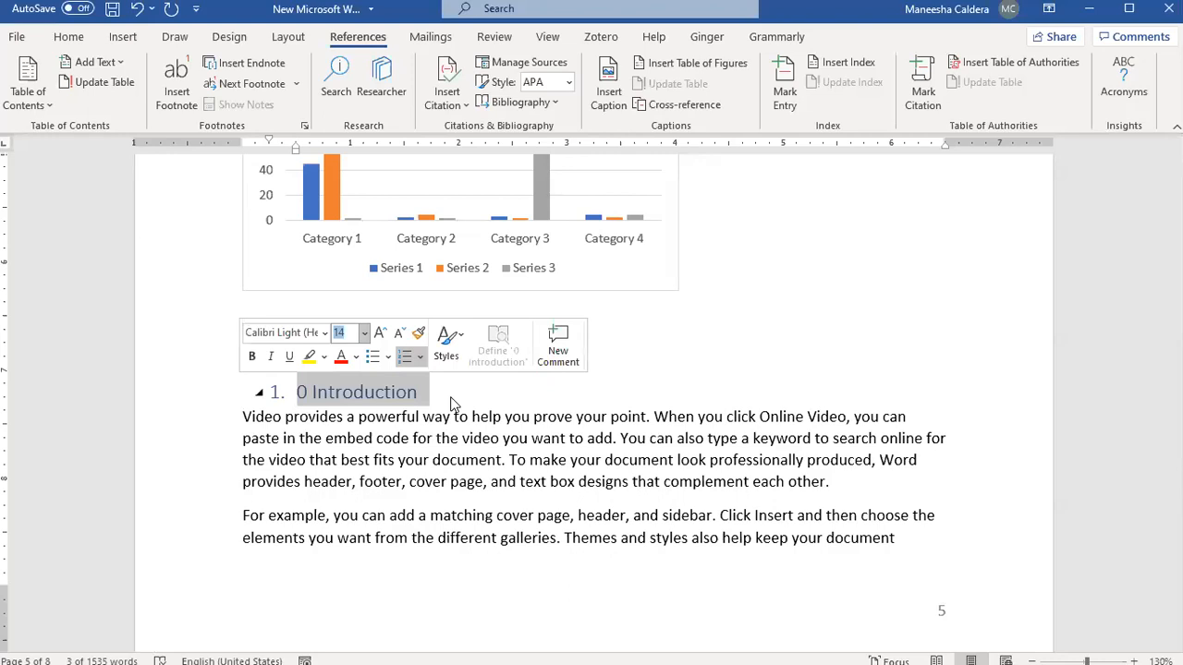
left_click(358, 359)
left_click(389, 381)
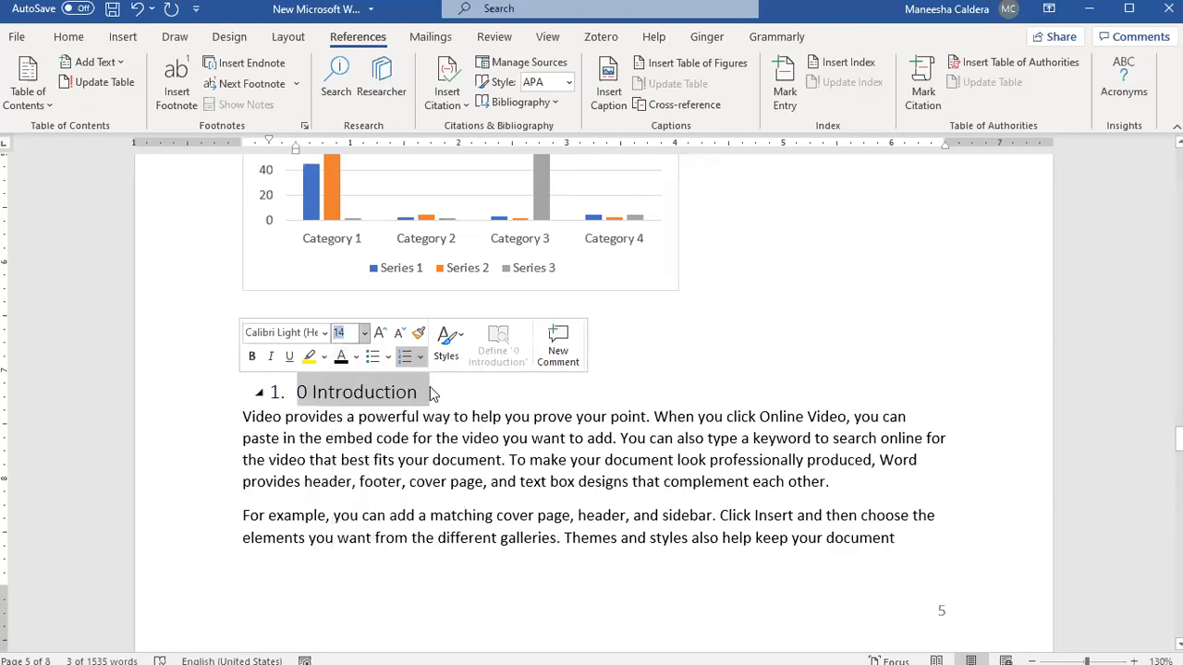
left_click(430, 387)
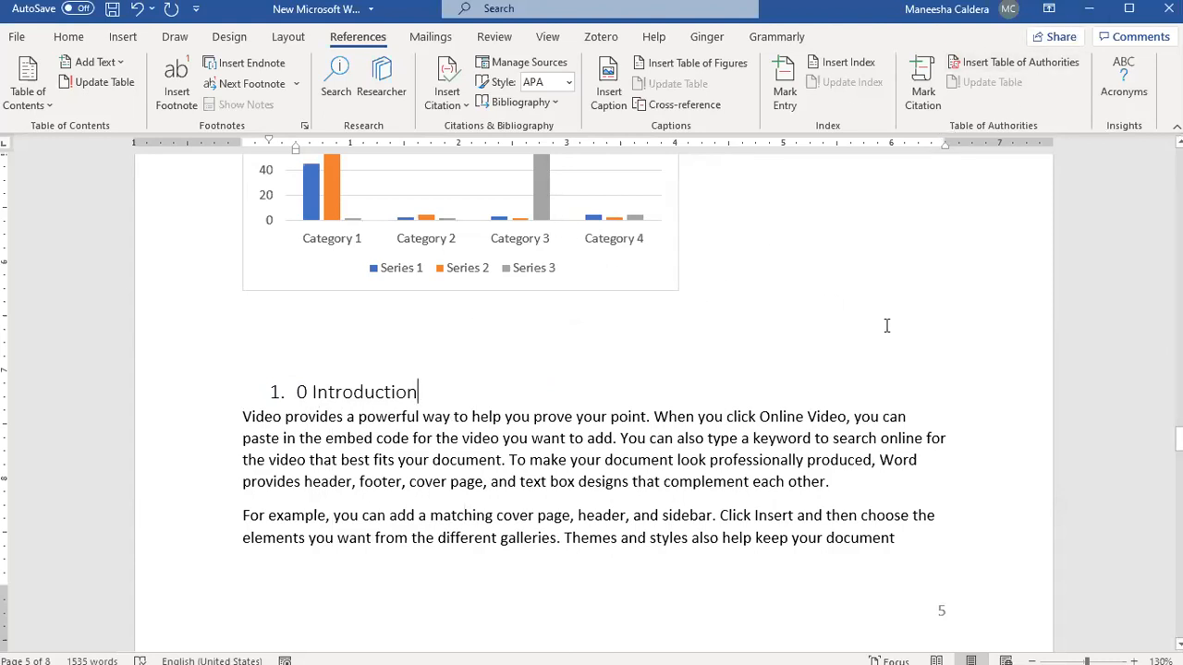
left_click_drag(1179, 438, 1179, 220)
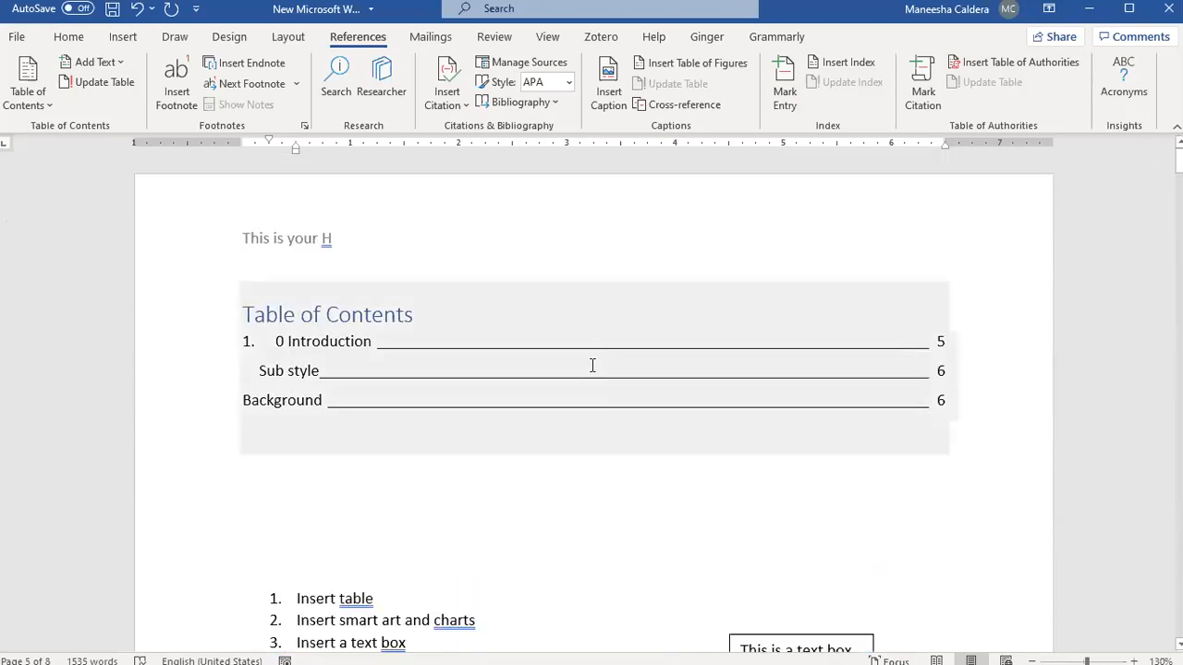
left_click(593, 366)
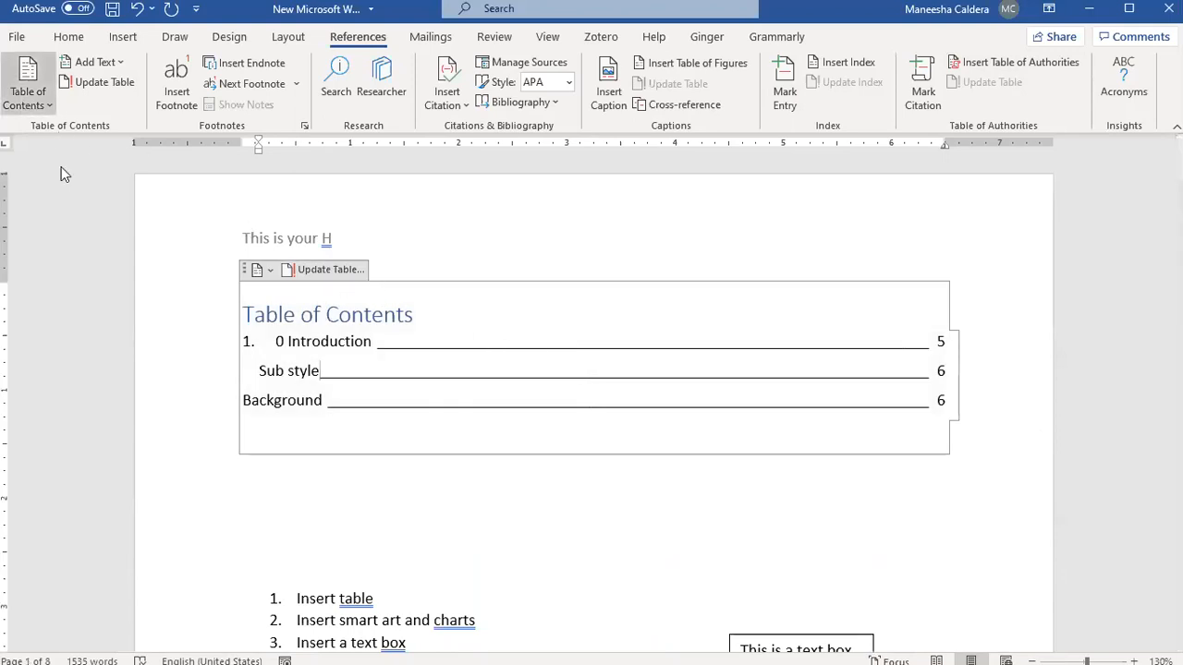
left_click(28, 92)
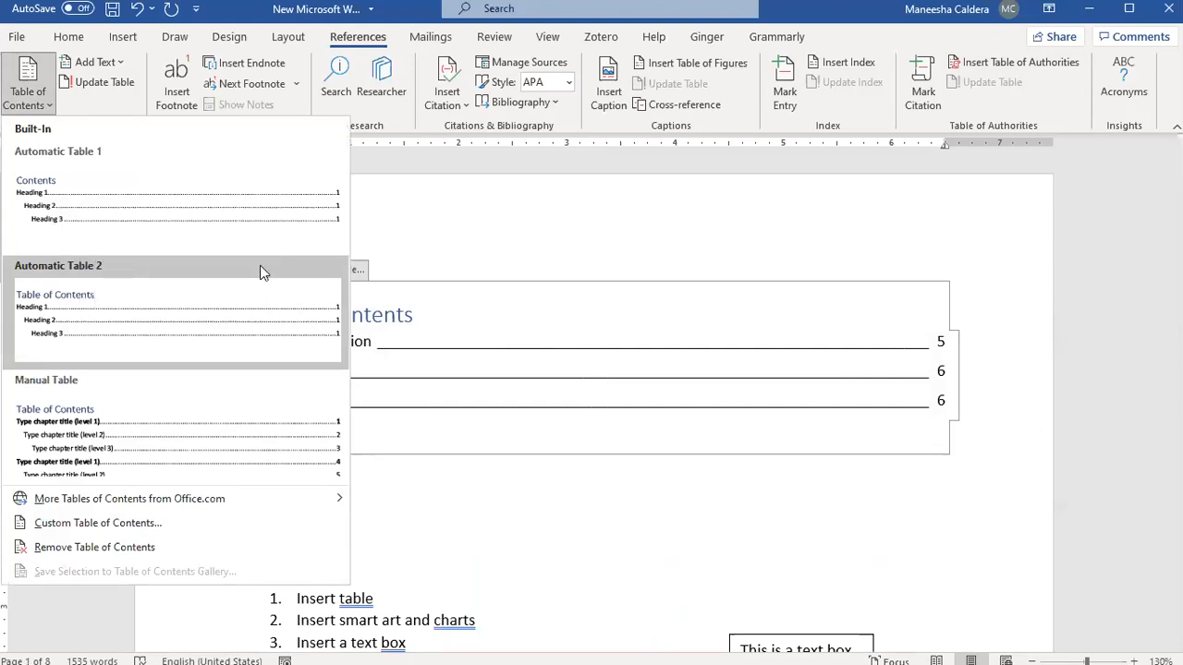
left_click(1007, 3)
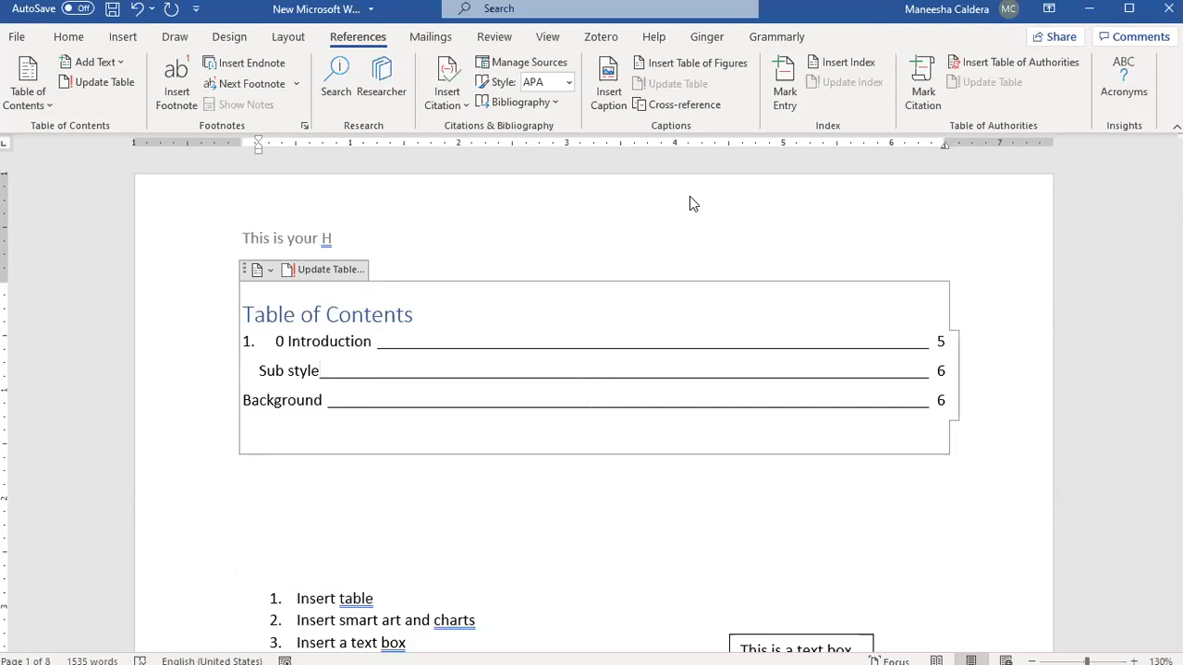
left_click(1089, 8)
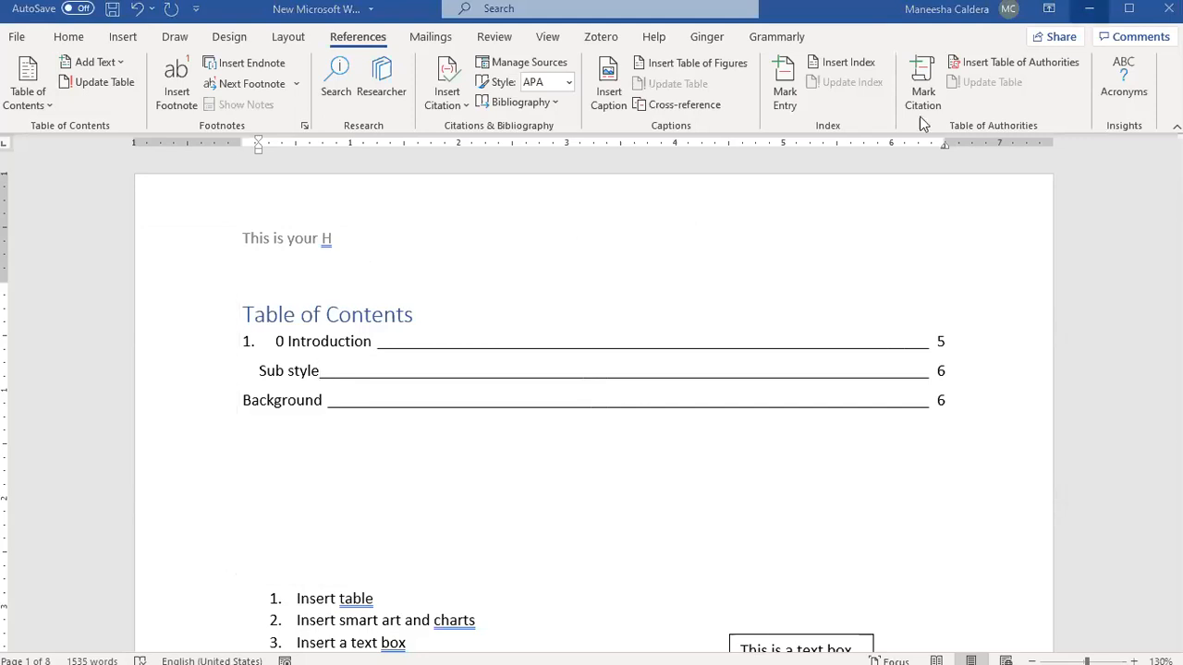
left_click(278, 462)
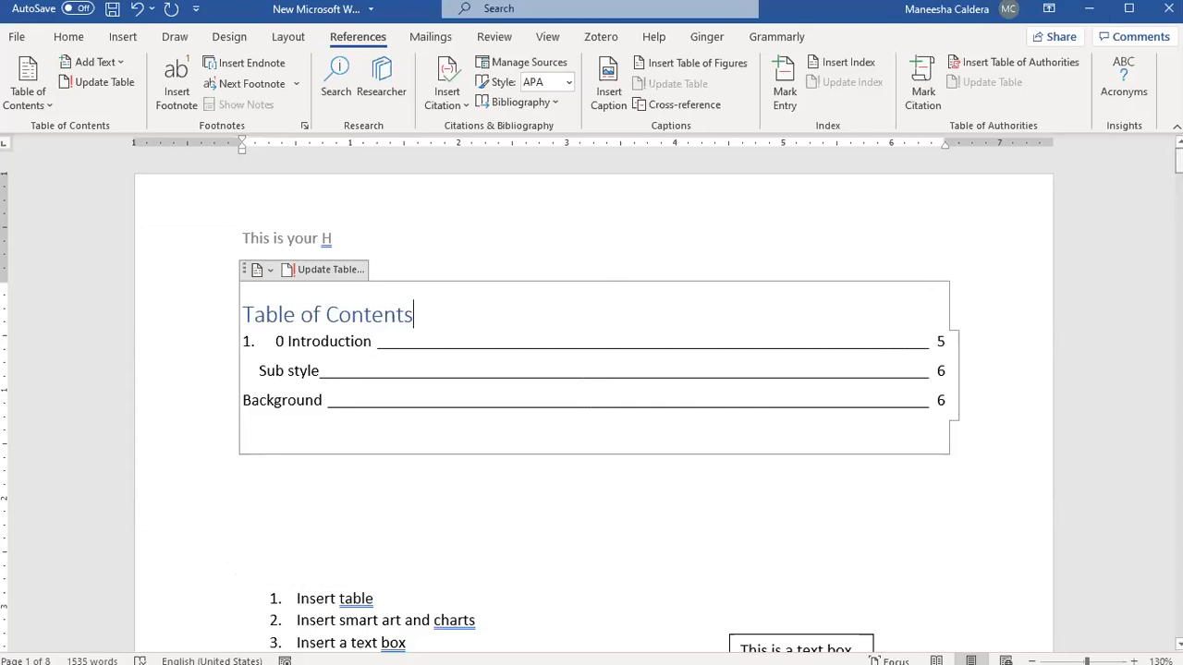
Move the text box beside the Table of figures list item to the lower right, below the other two text boxes.
scroll(393, 369, "down", 4)
left_click(392, 365)
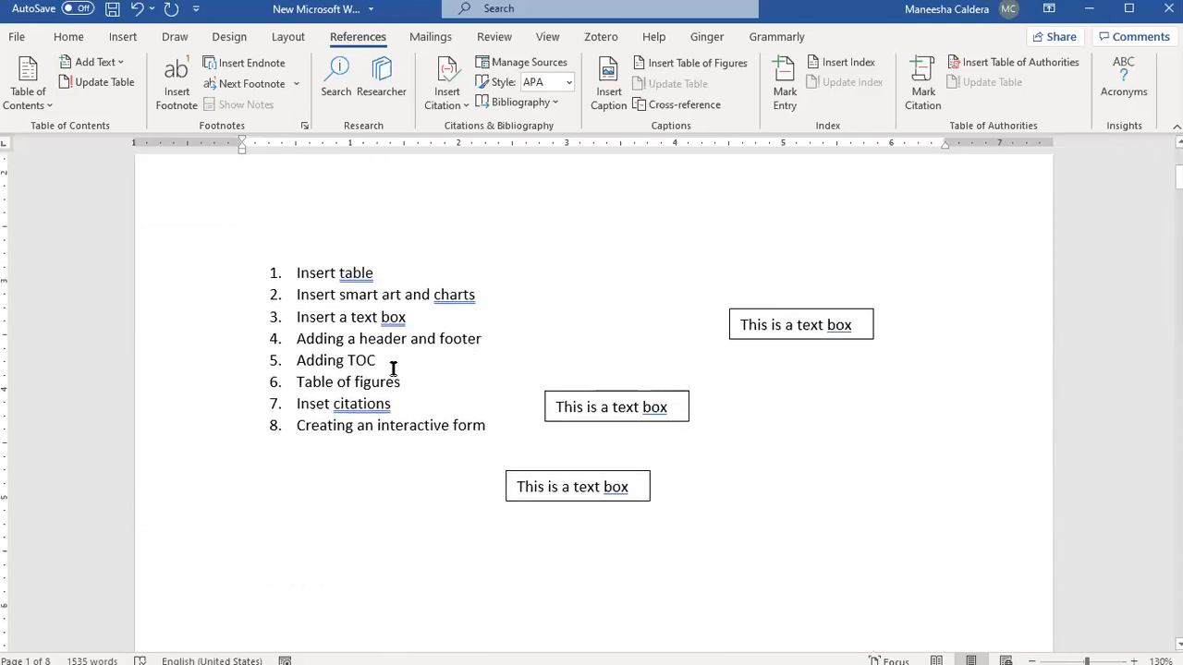
left_click_drag(407, 382, 302, 381)
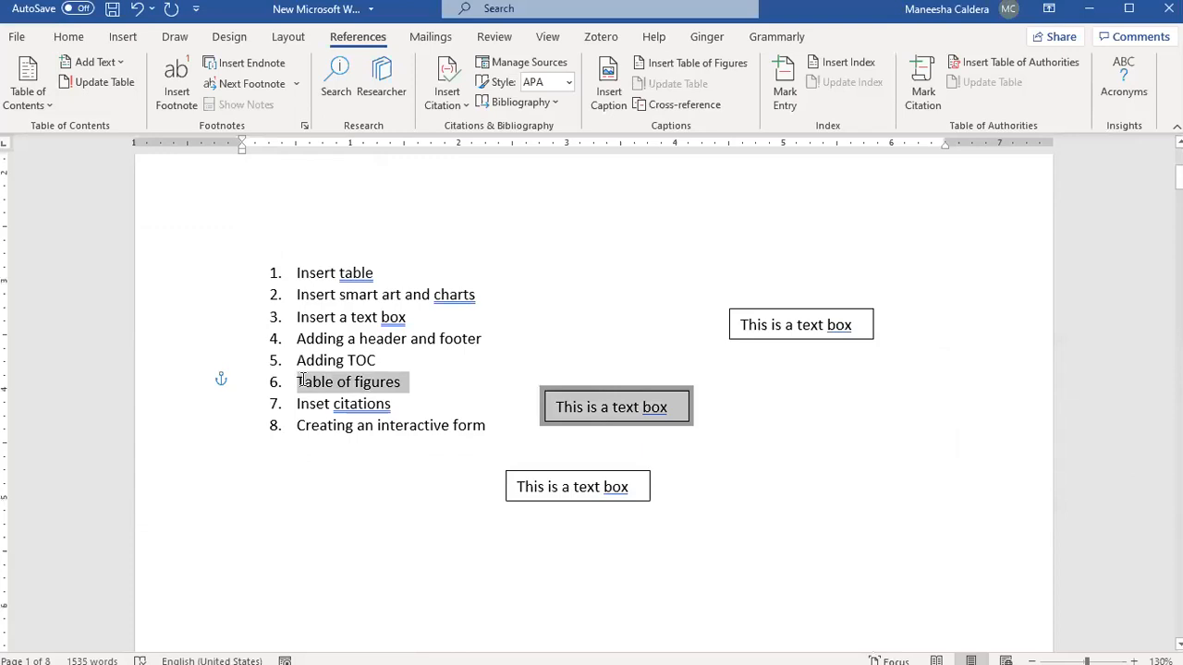
left_click_drag(583, 391, 788, 515)
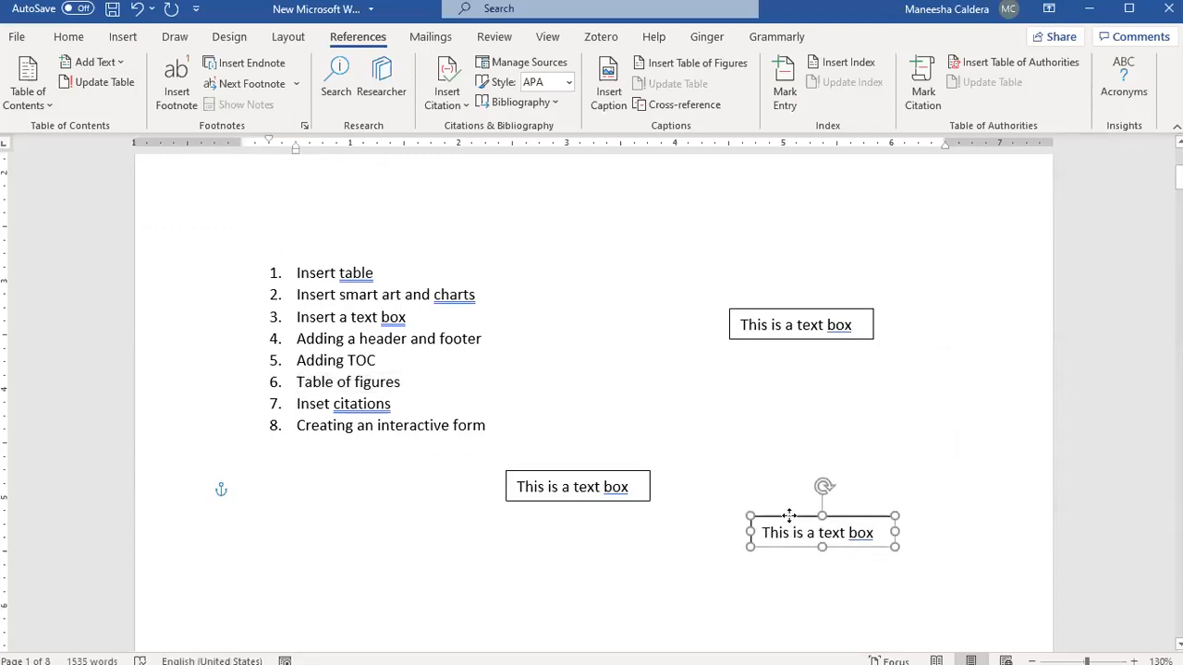
left_click(382, 382)
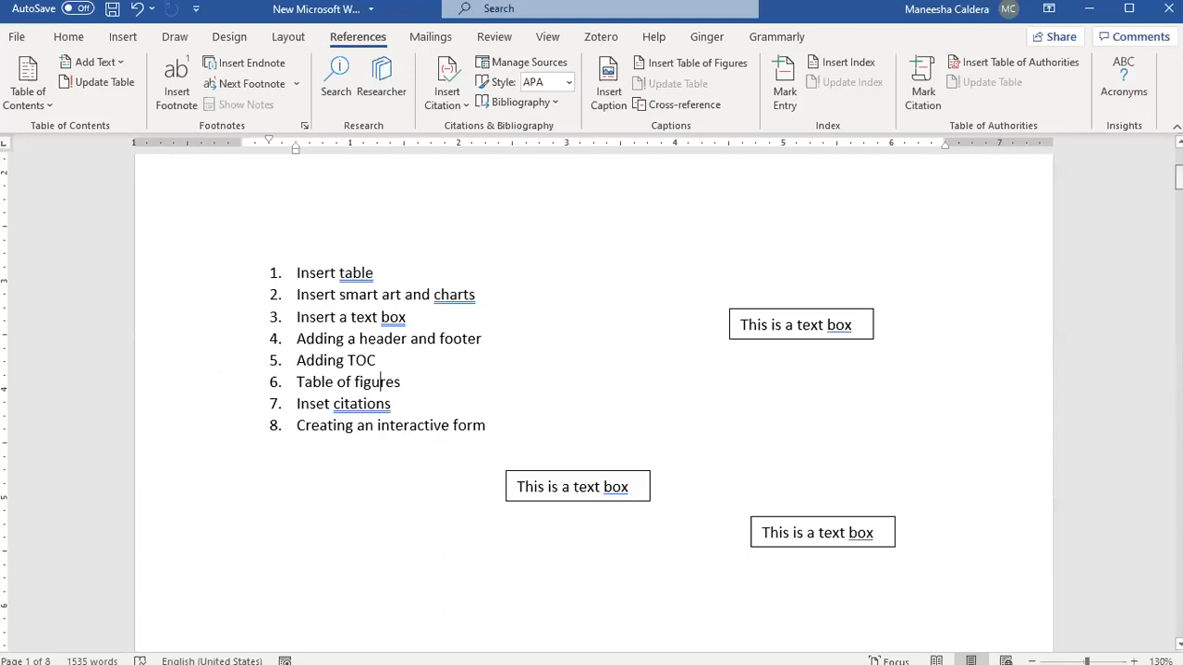
Insert a long run of blank lines between the table of contents and the numbered list to push the list onto page 2.
scroll(400, 248, "up", 4)
scroll(400, 249, "down", 3)
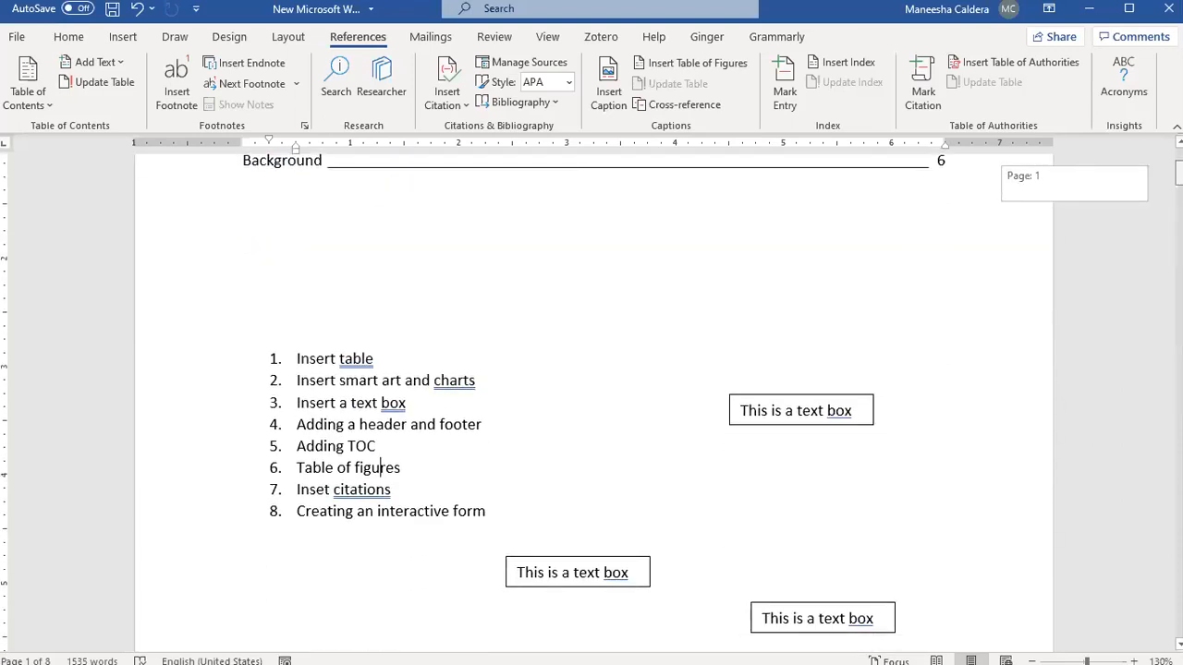
left_click(388, 250)
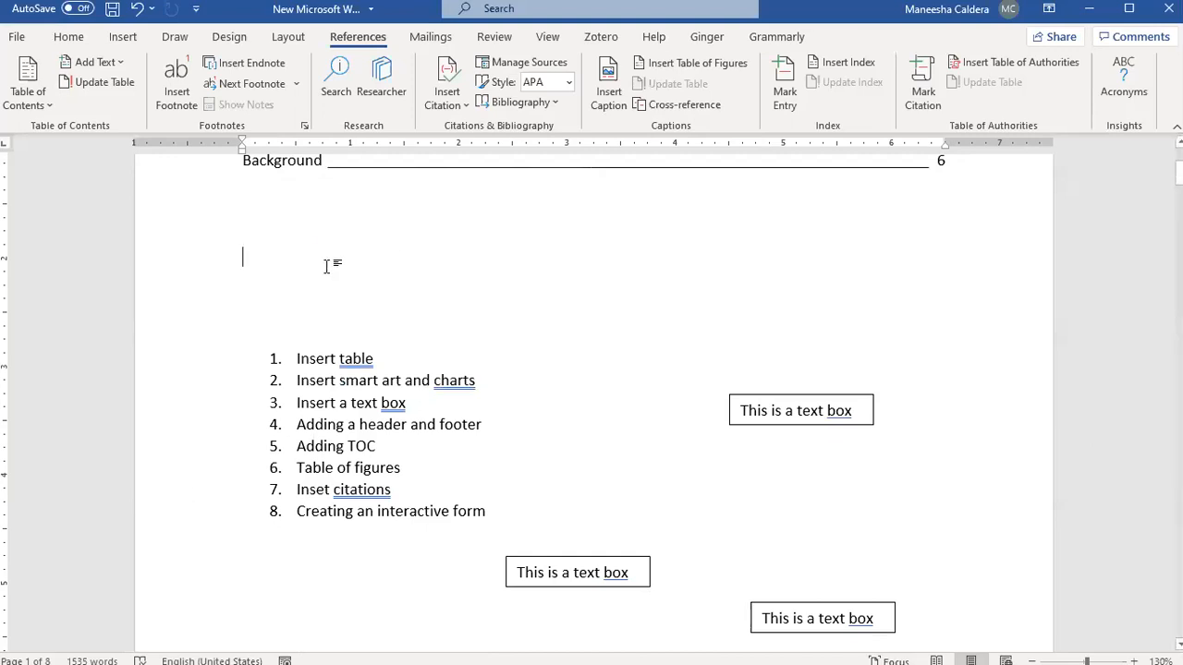
key("Return")
key("Return")
key("Return")
key("Return")
key("Return")
key("Return")
key("Return")
key("Return")
key("Return")
key("Return")
key("Return")
key("Return")
key("Return")
key("Return")
key("Return")
key("Return")
key("Return")
key("Return")
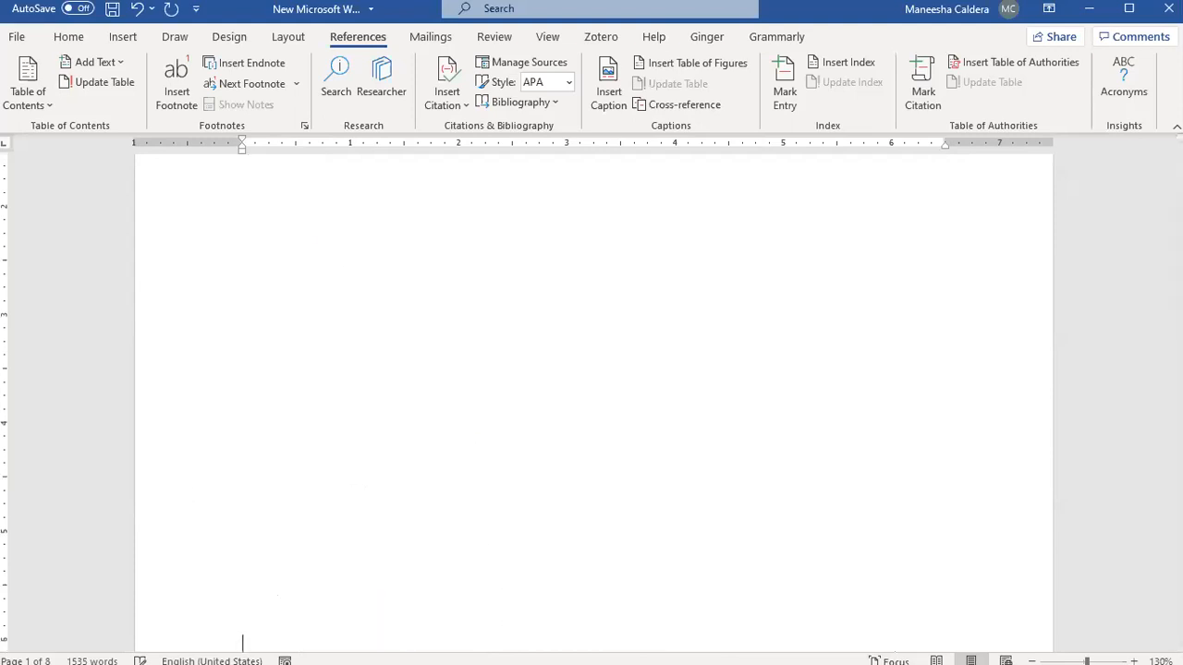
mouse_move(1179, 176)
left_mouse_down()
mouse_move(1179, 161)
mouse_move(1179, 196)
left_mouse_up()
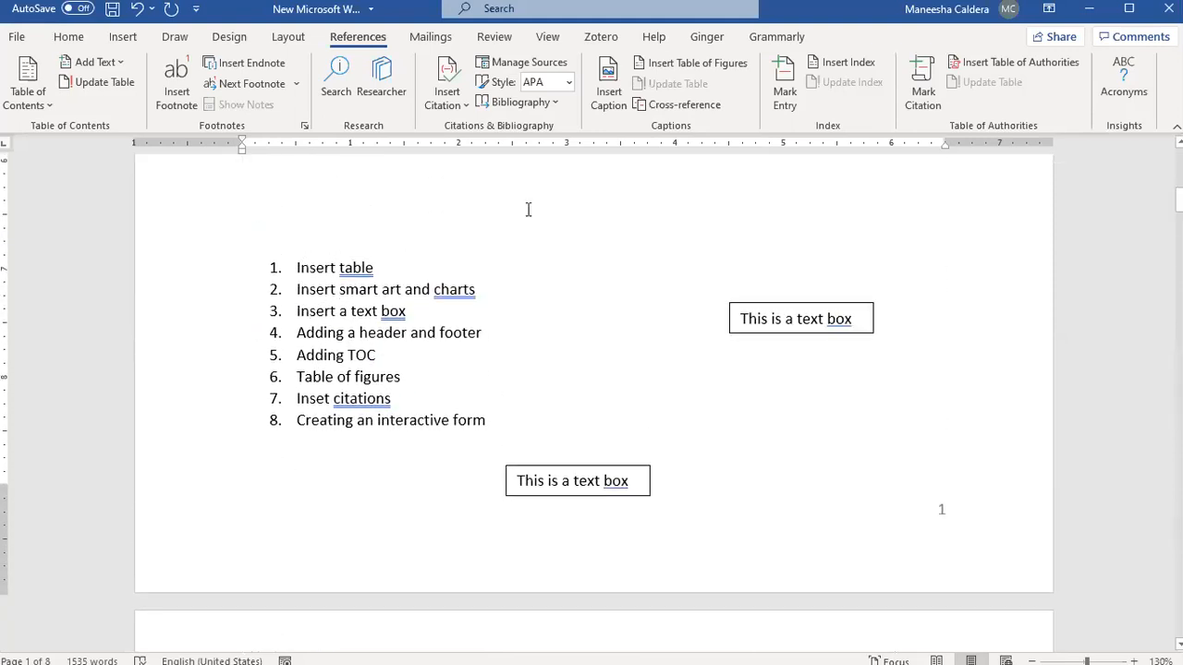
key("Return")
key("Return")
key("Return")
key("Return")
key("Return")
key("Return")
key("Return")
key("Return")
key("Return")
key("Return")
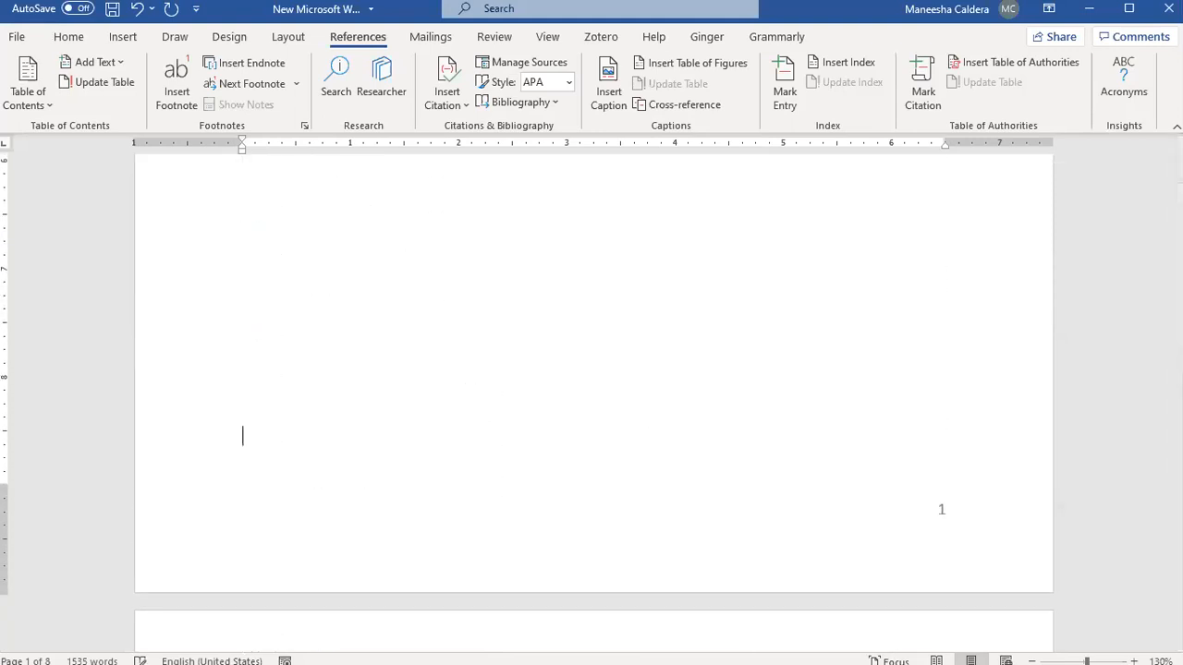
left_click_drag(1179, 192, 1179, 162)
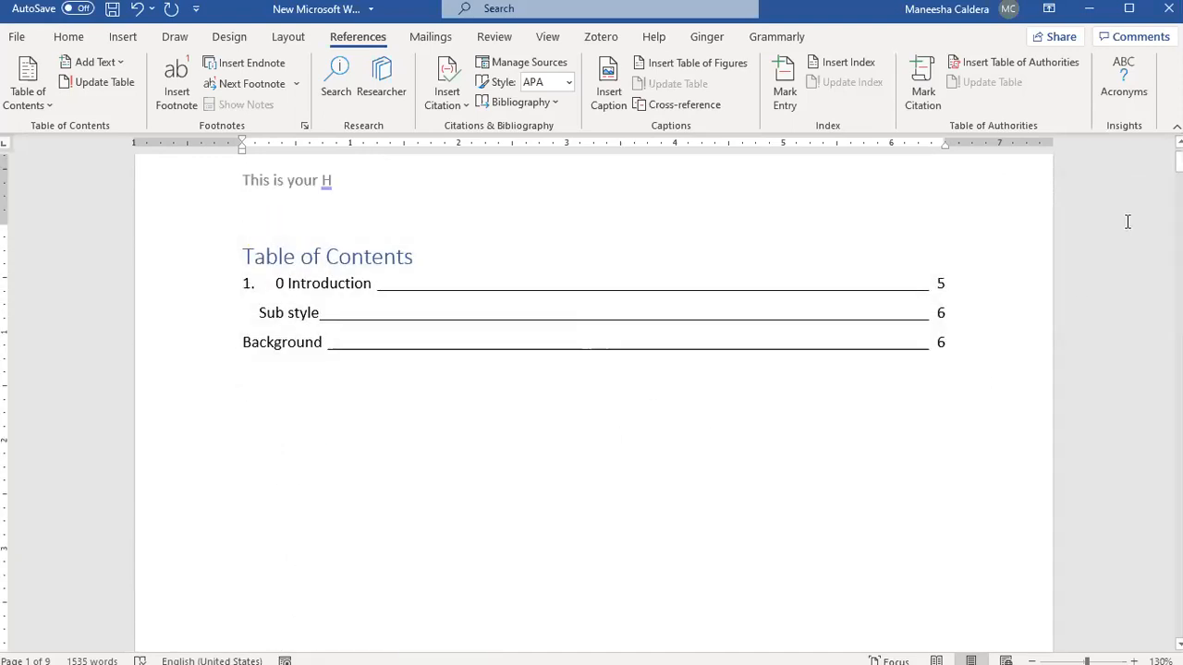
Insert a table of figures with the default settings on the blank line above the numbered list on page 2.
left_click_drag(1179, 162, 1179, 208)
left_click(260, 367)
key("Return")
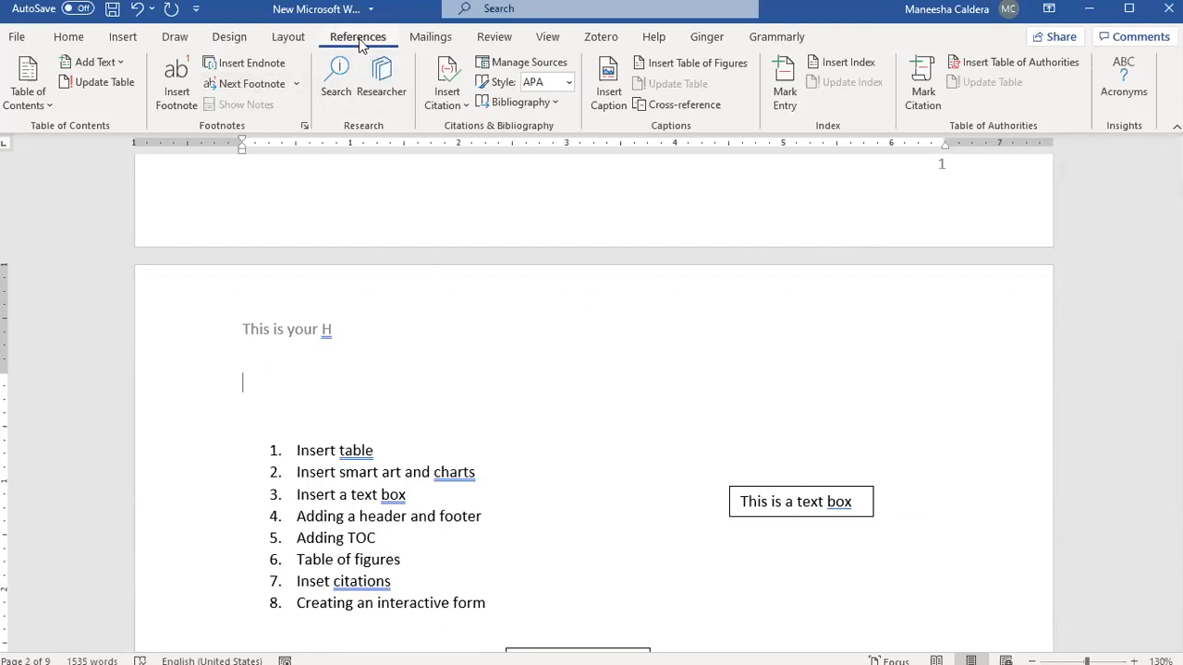
left_click(702, 64)
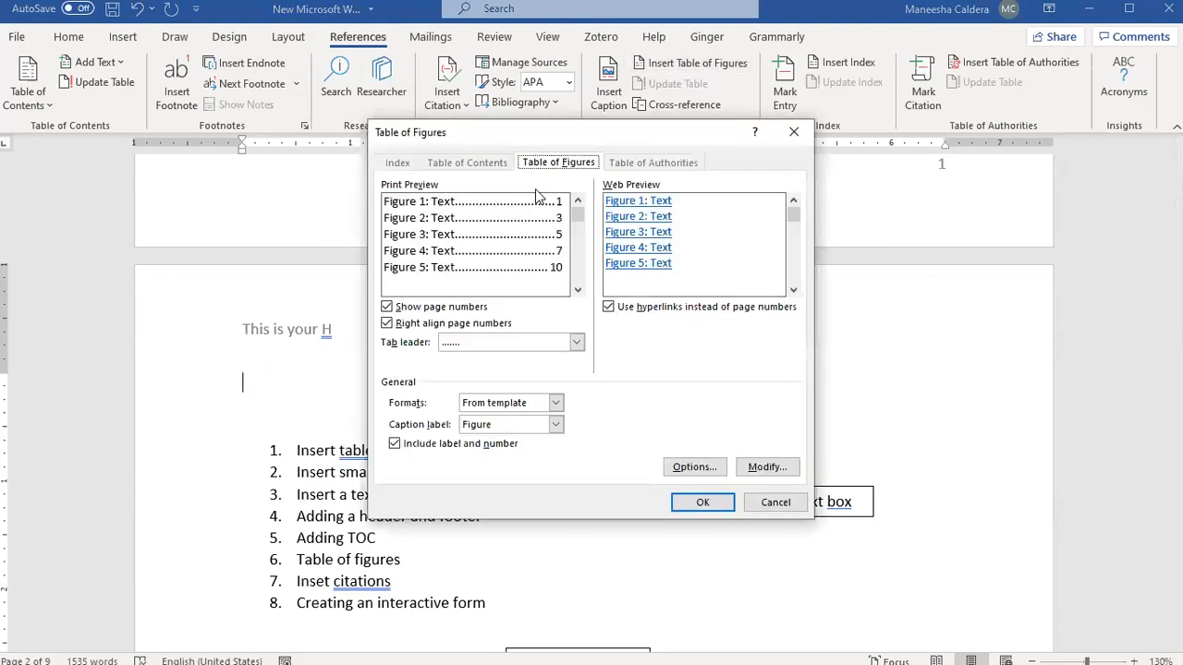
left_click(701, 504)
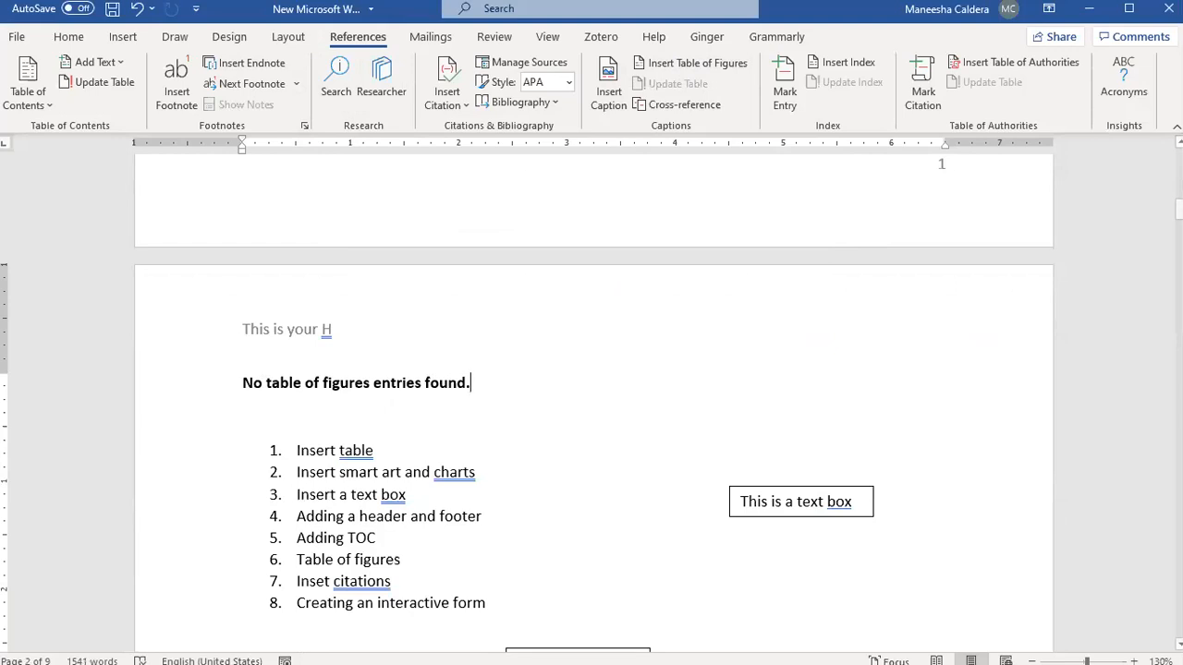
Add the caption "Figure 1 Elephant" on a new line below the elephant picture on page 7.
left_click_drag(1180, 210, 1179, 506)
left_click(570, 562)
key("Return")
key("Return")
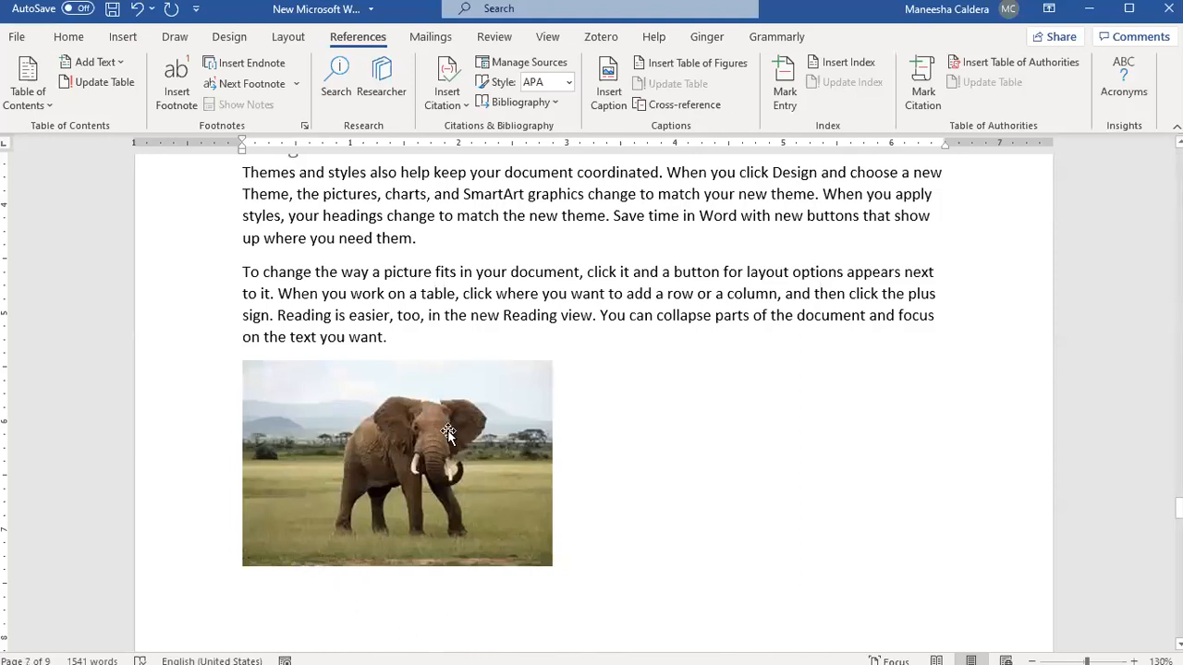
left_click(619, 88)
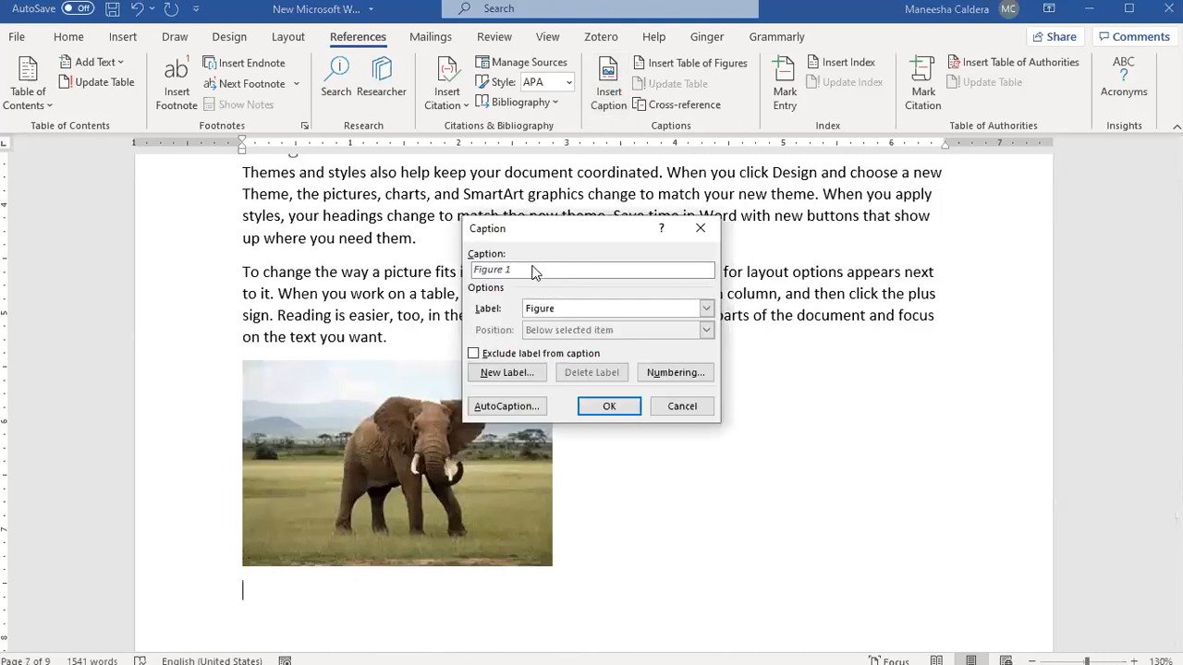
type("Elephant")
left_click(607, 407)
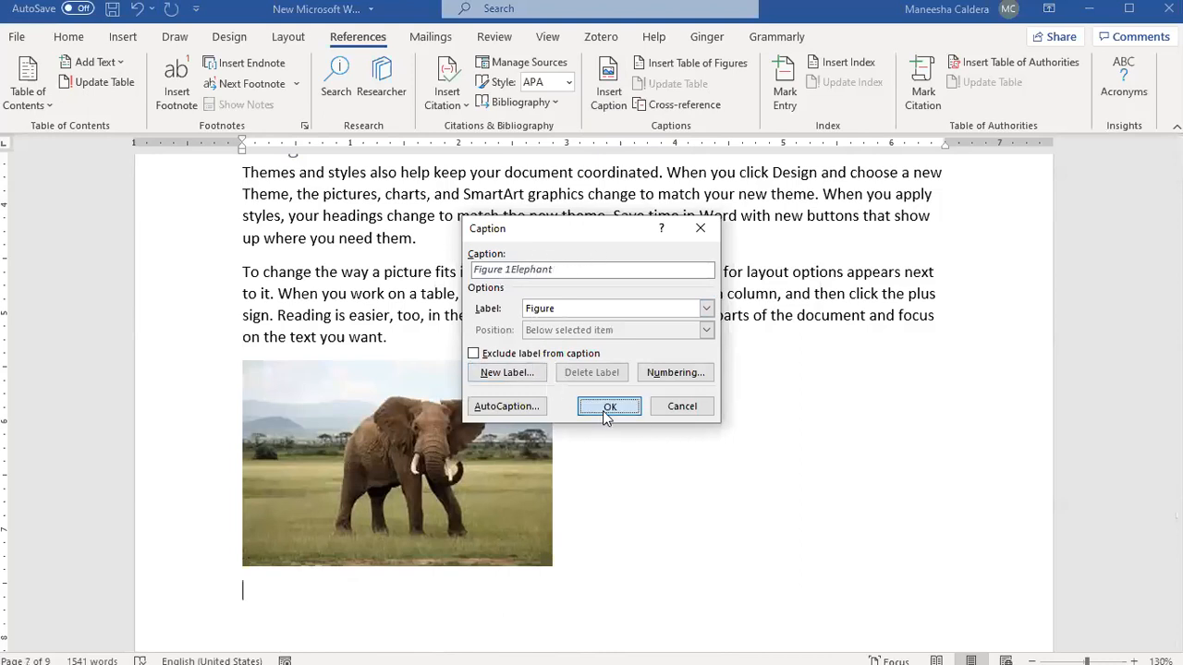
left_click(286, 588)
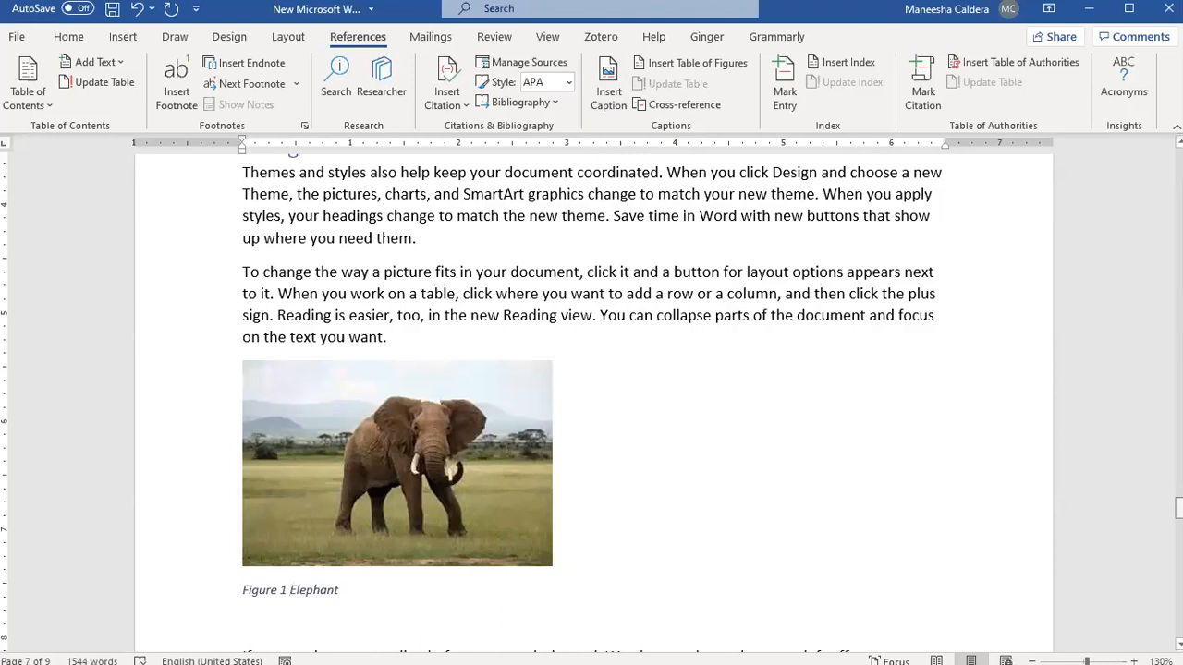
Update the table of figures on page 2 and follow its Elephant entry to the captioned picture.
left_click_drag(1179, 508, 1179, 214)
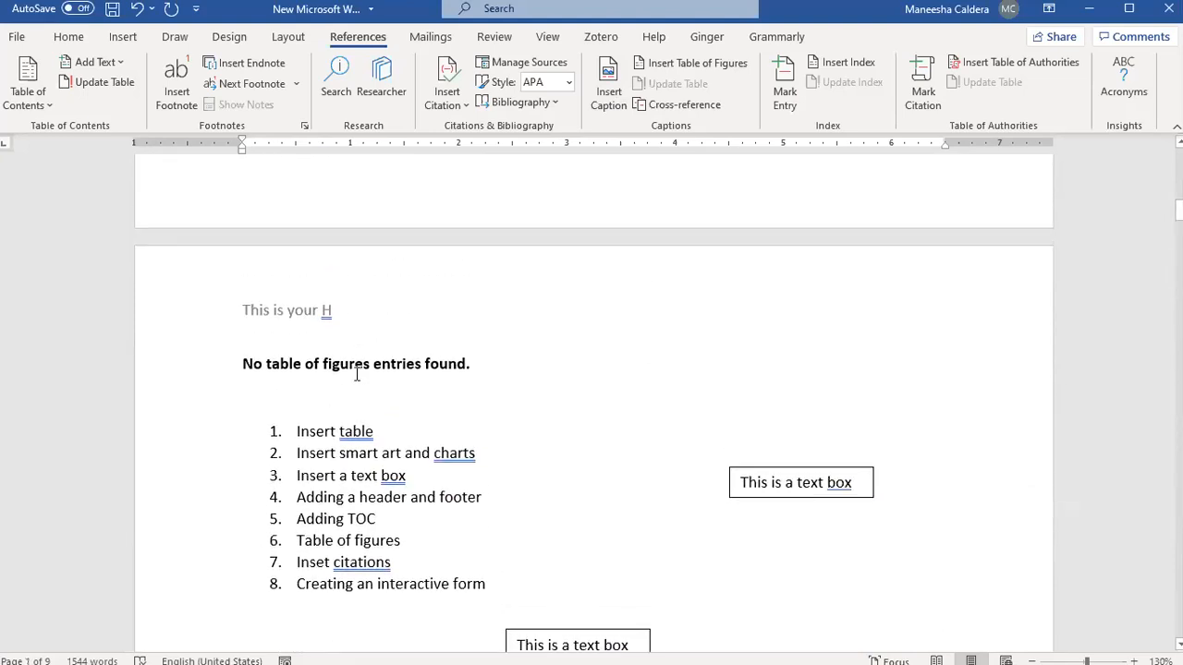
left_click(357, 369)
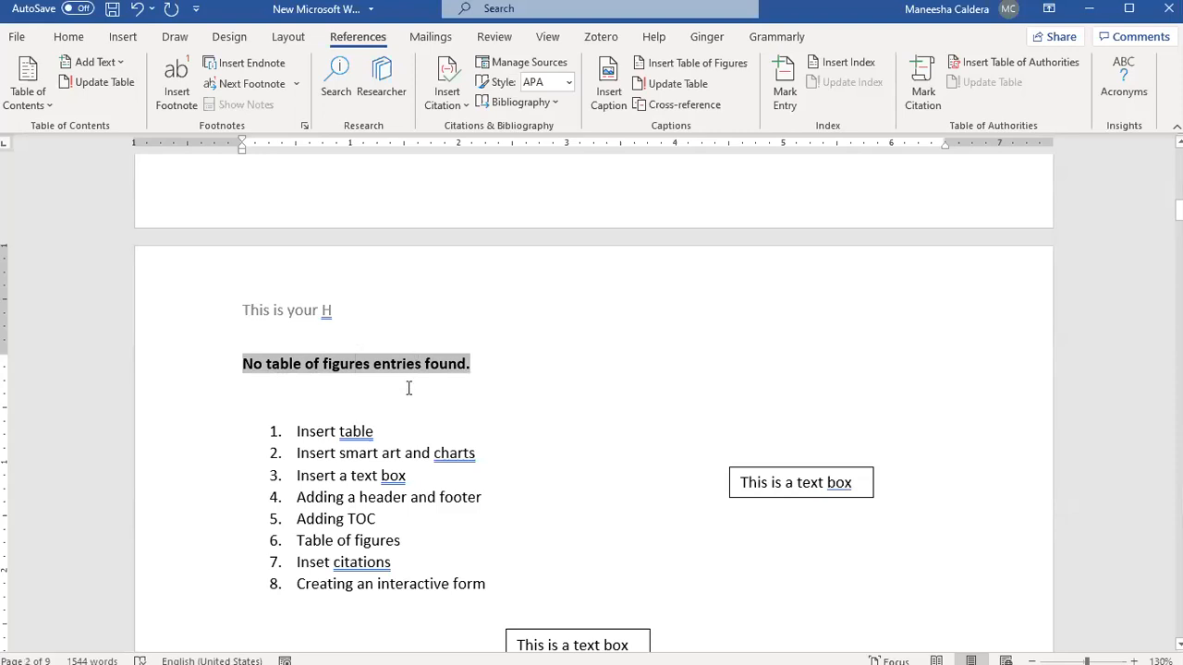
left_click(688, 88)
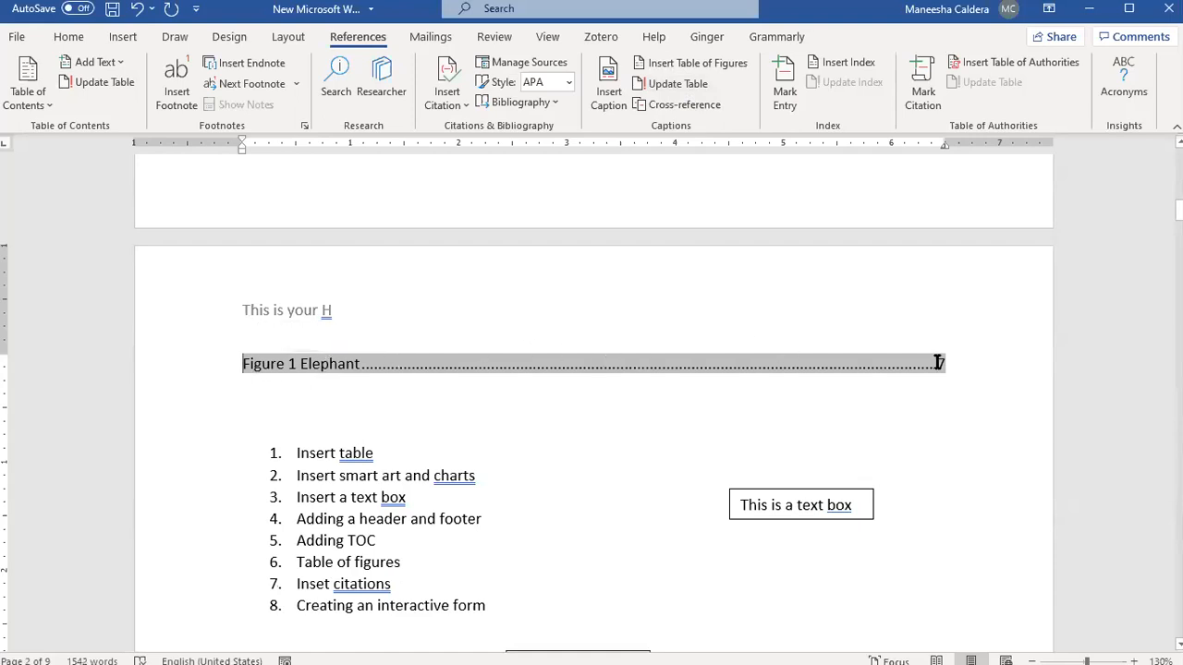
triple_click(813, 370)
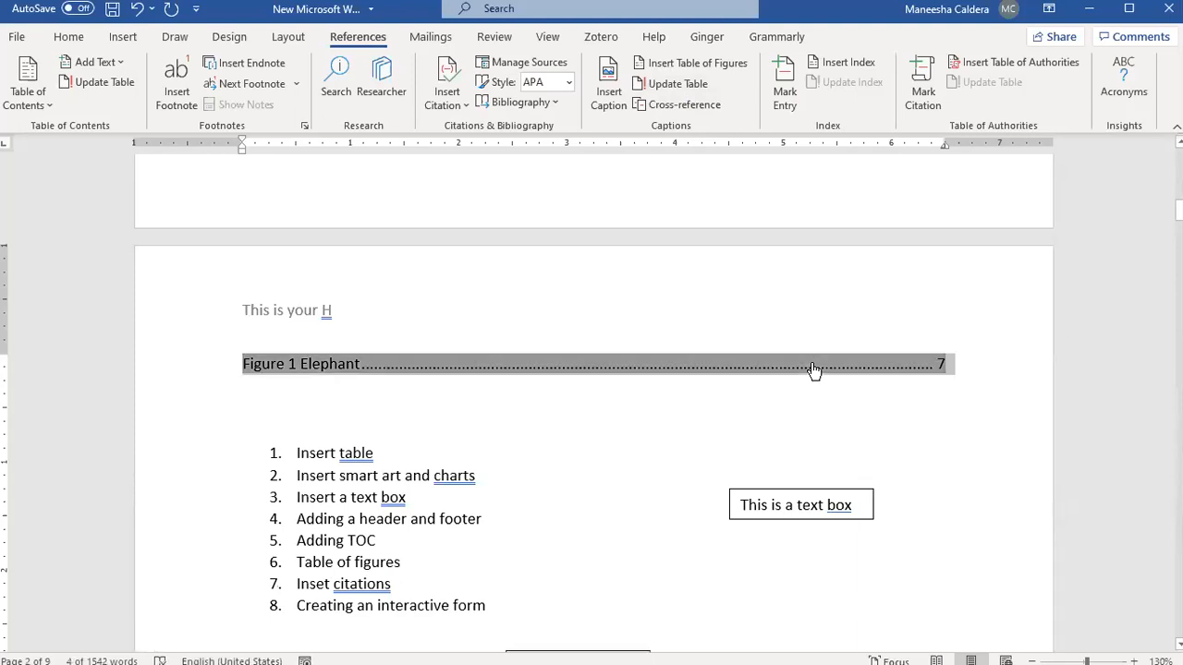
left_click(813, 370, "ctrl")
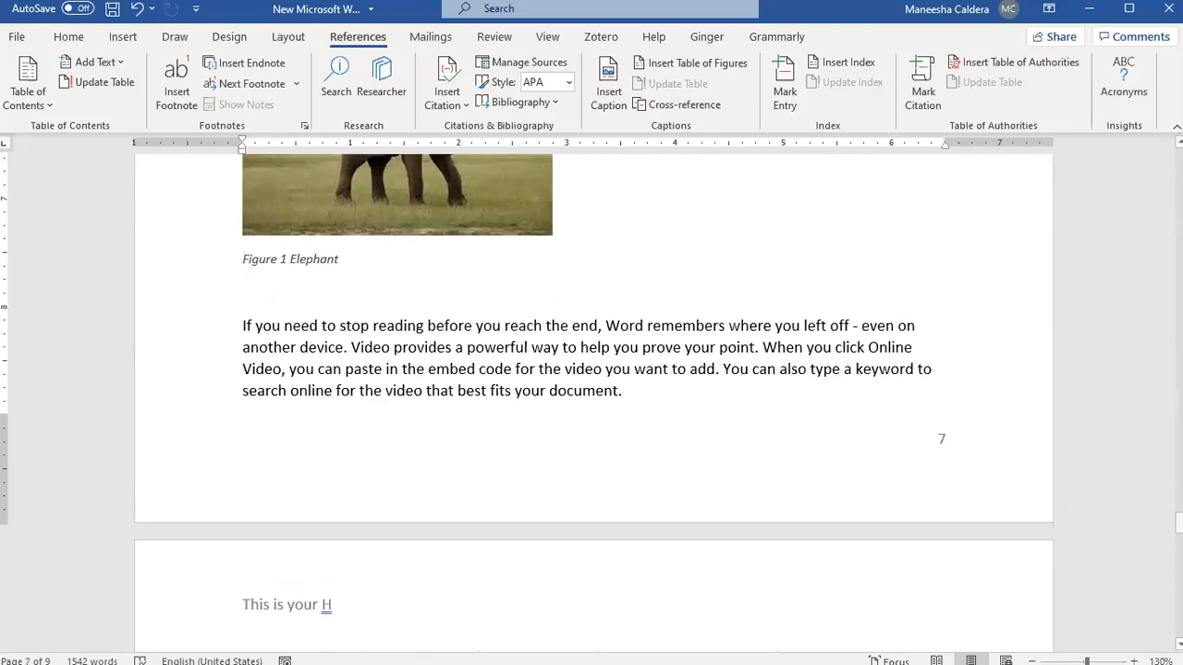
Insert a blank line directly below the second elephant picture on page 8.
left_click_drag(1178, 522, 1178, 553)
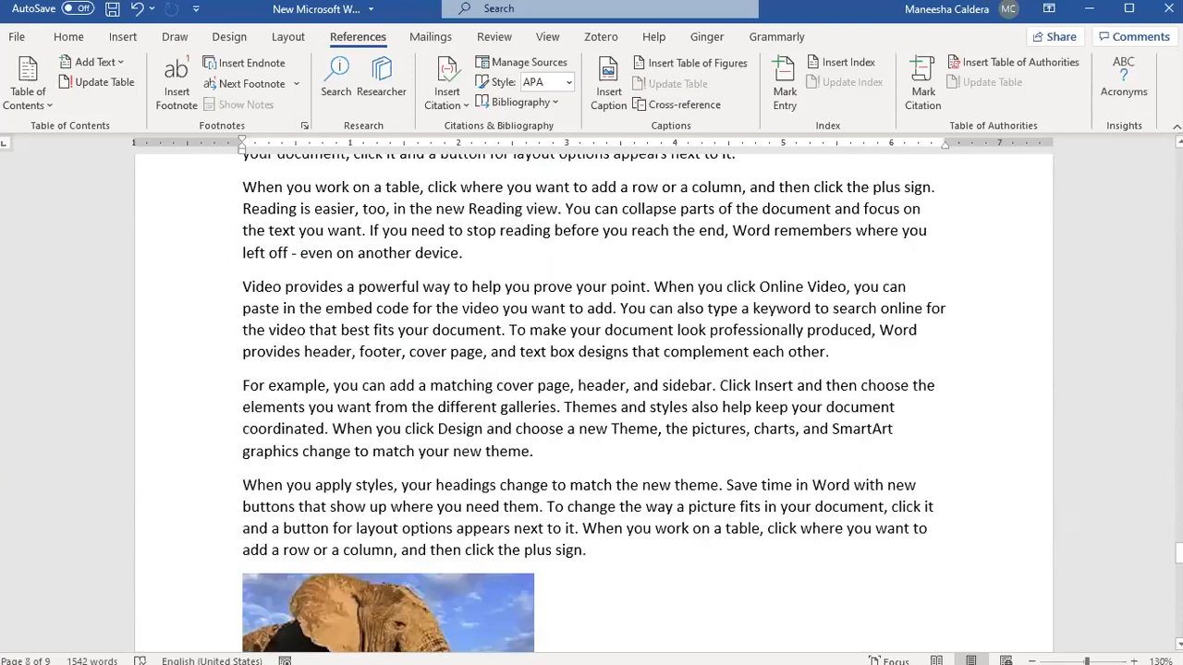
scroll(544, 490, "down", 5)
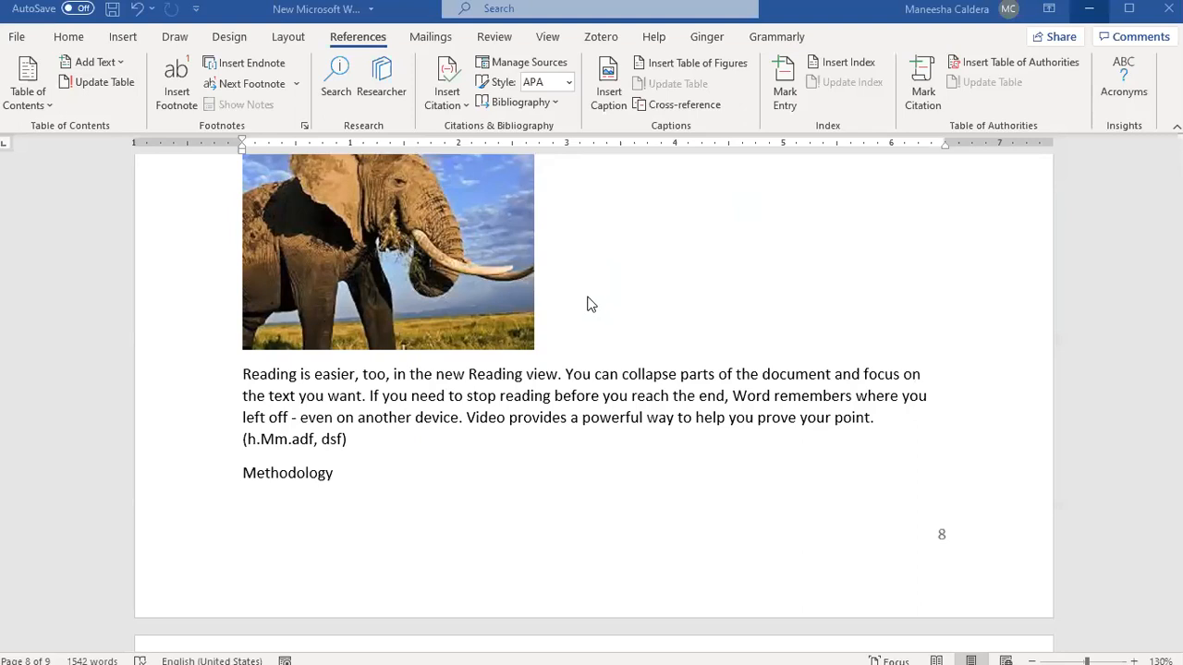
left_click(246, 375)
key("Return")
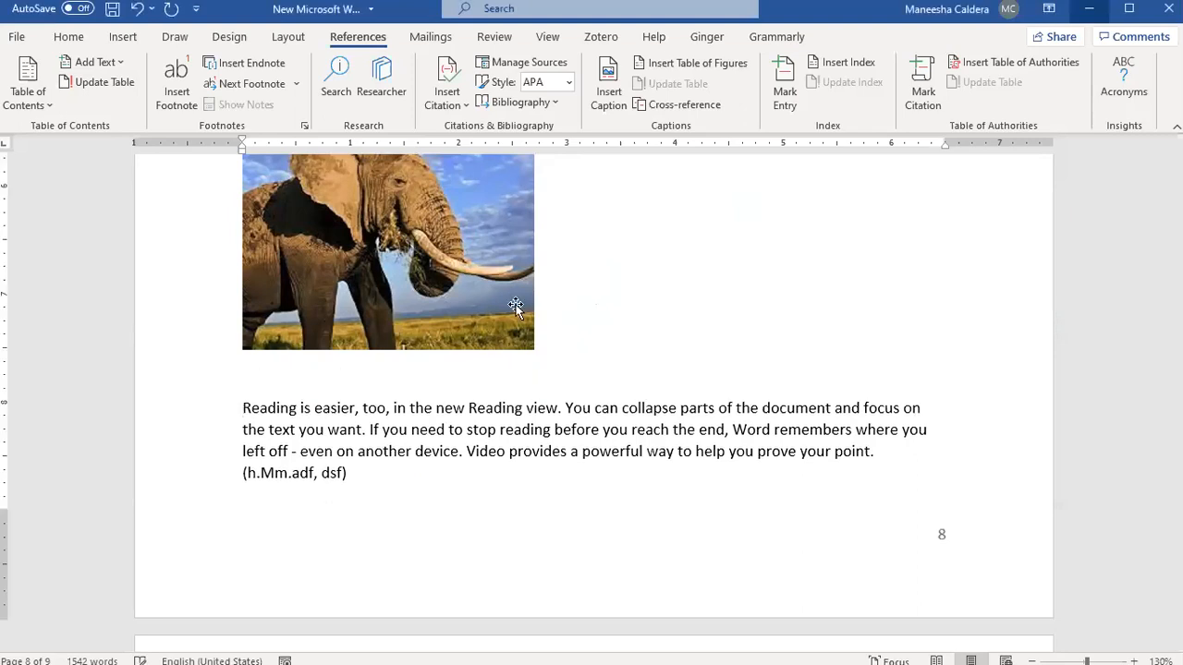
Delete the table of figures on page 2 and insert a new one in its place using the default settings.
left_click_drag(1179, 573, 1179, 209)
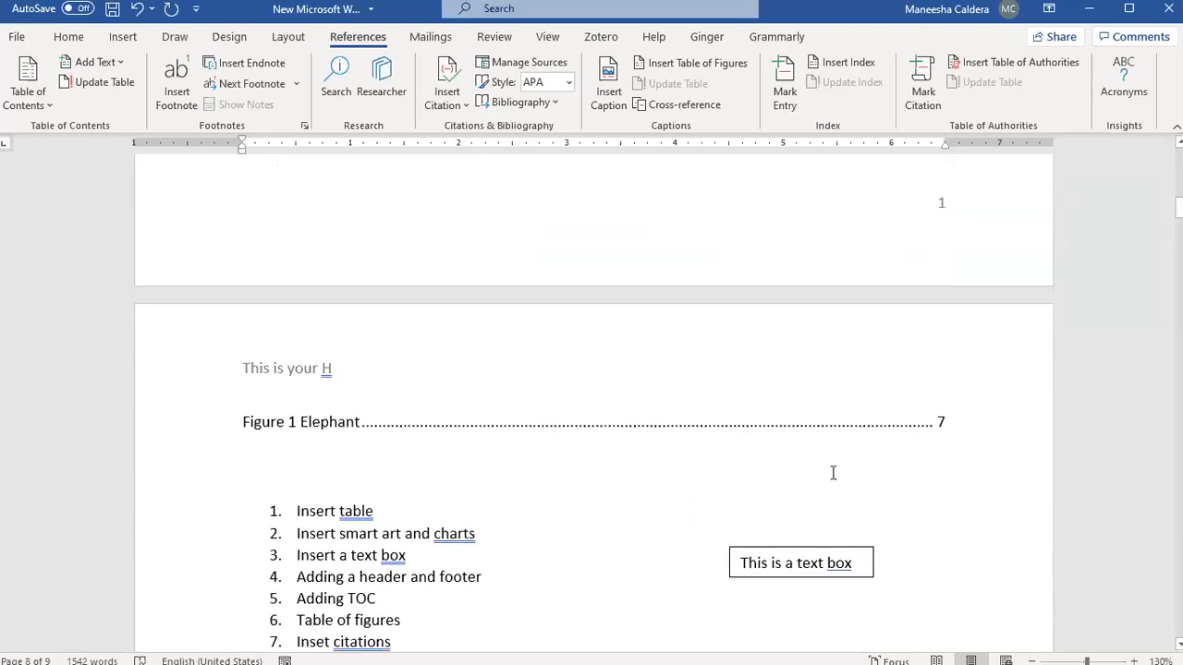
left_click(240, 420)
left_click(947, 422, "shift")
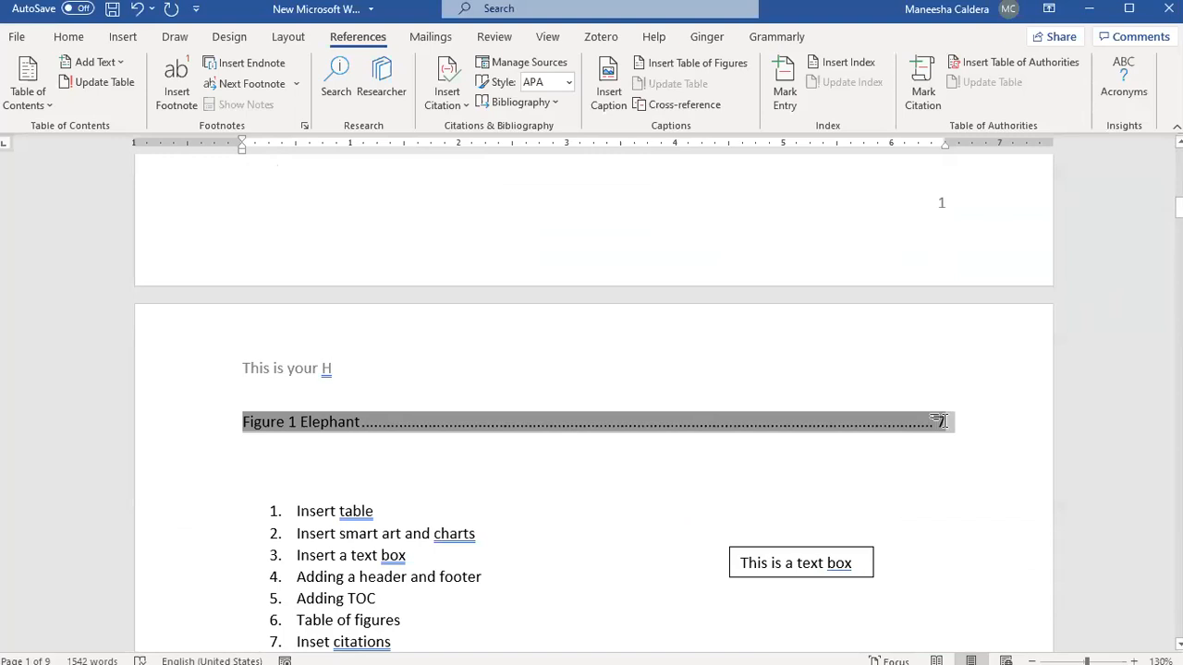
key("Delete")
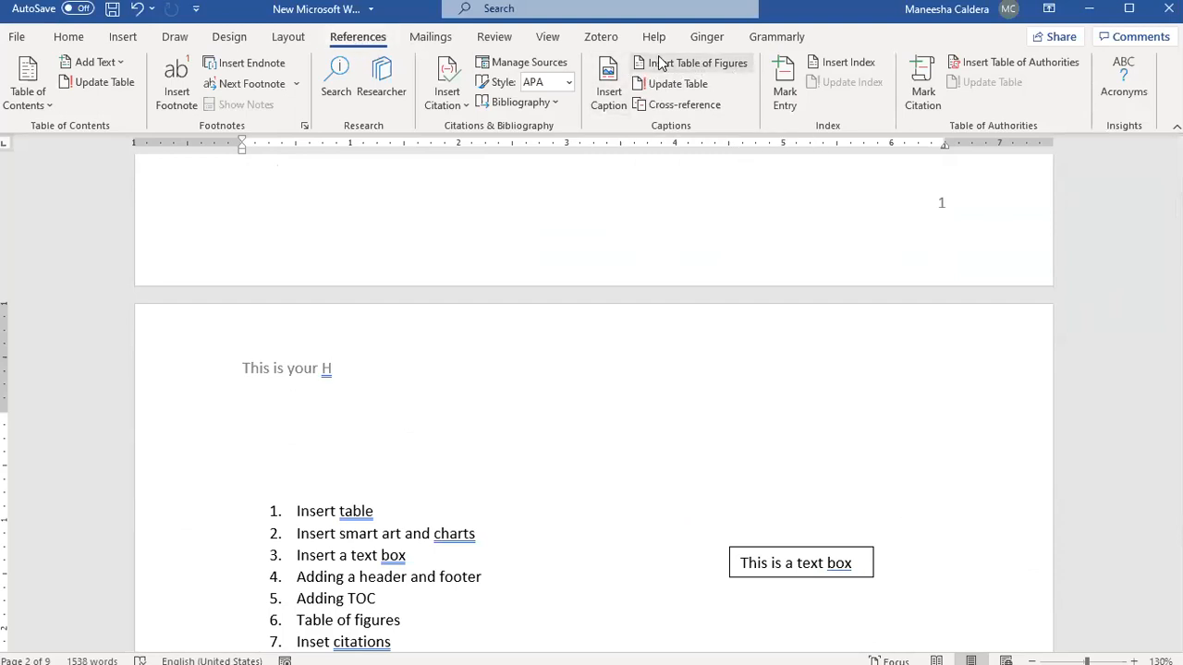
left_click(705, 67)
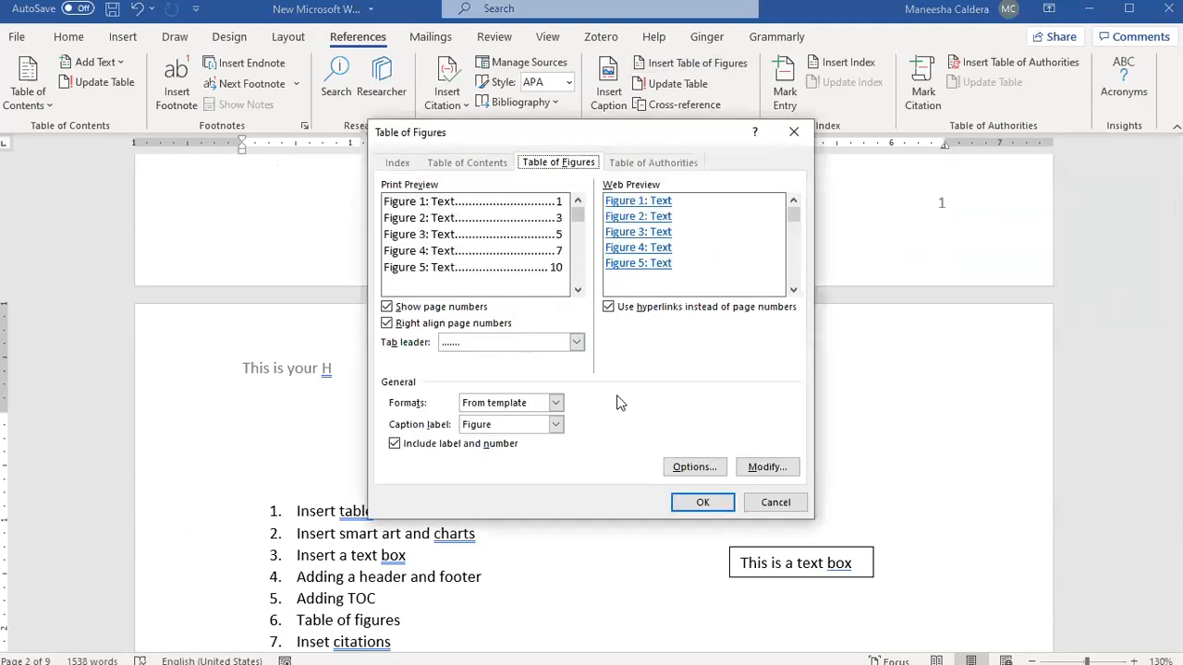
left_click(697, 510)
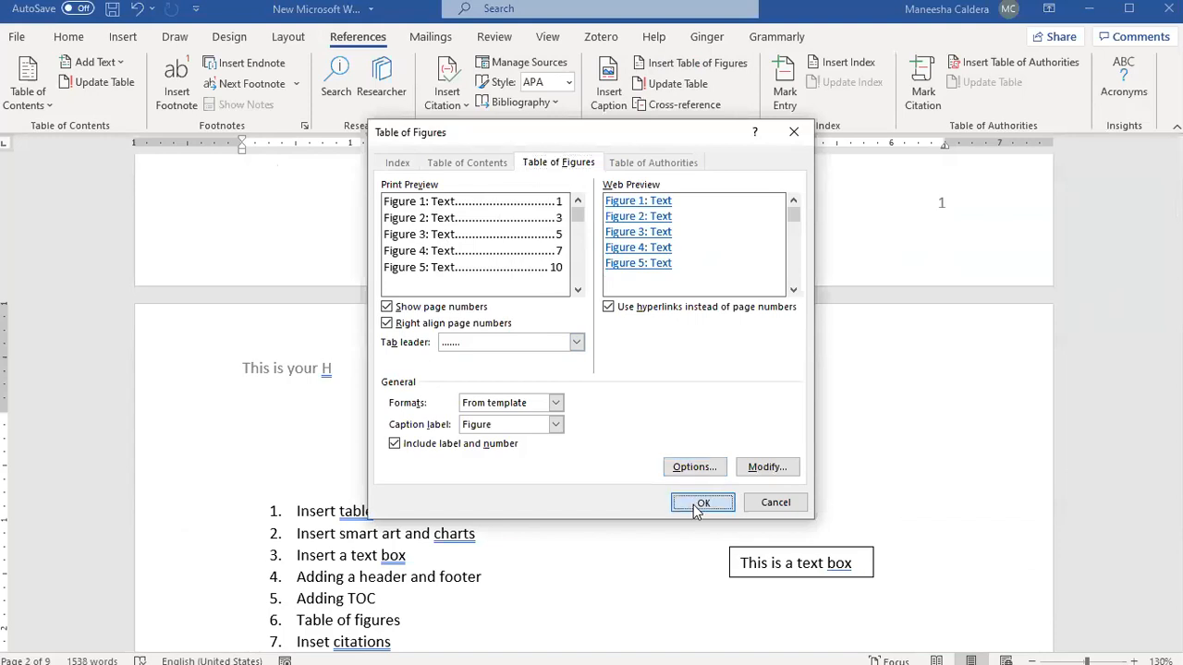
Finish inserting the table of figures, follow its Elephant entry to page 7, and delete the caption below the picture.
left_click(529, 390)
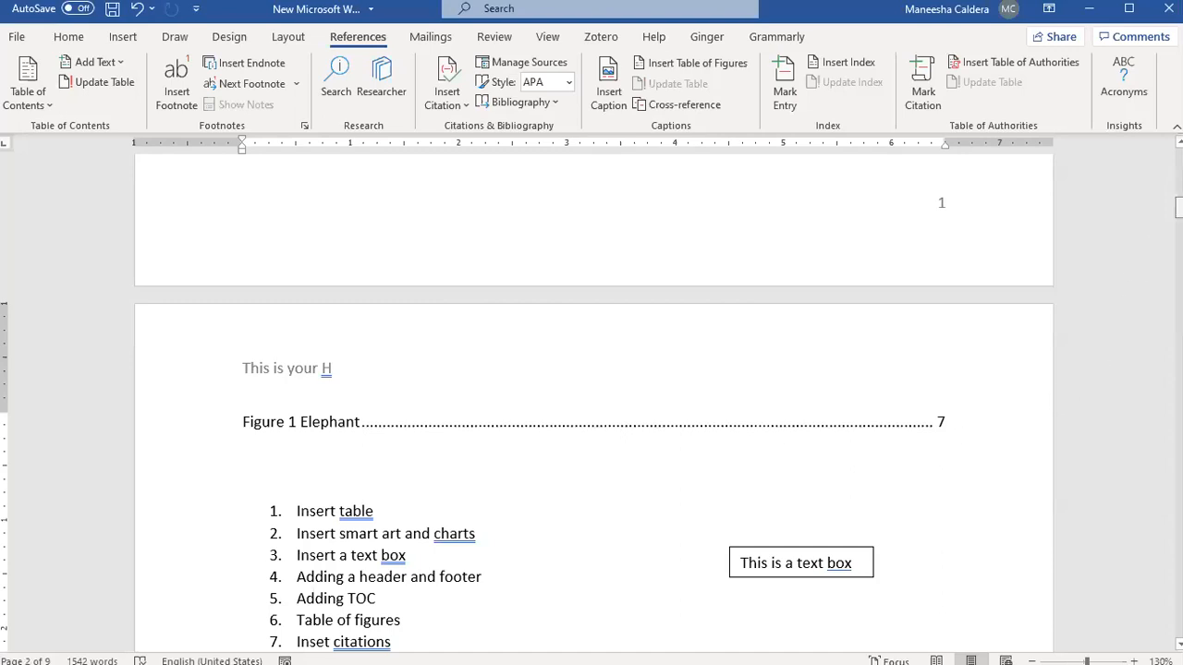
mouse_move(1179, 208)
left_mouse_down()
mouse_move(1179, 230)
mouse_move(1179, 205)
left_mouse_up()
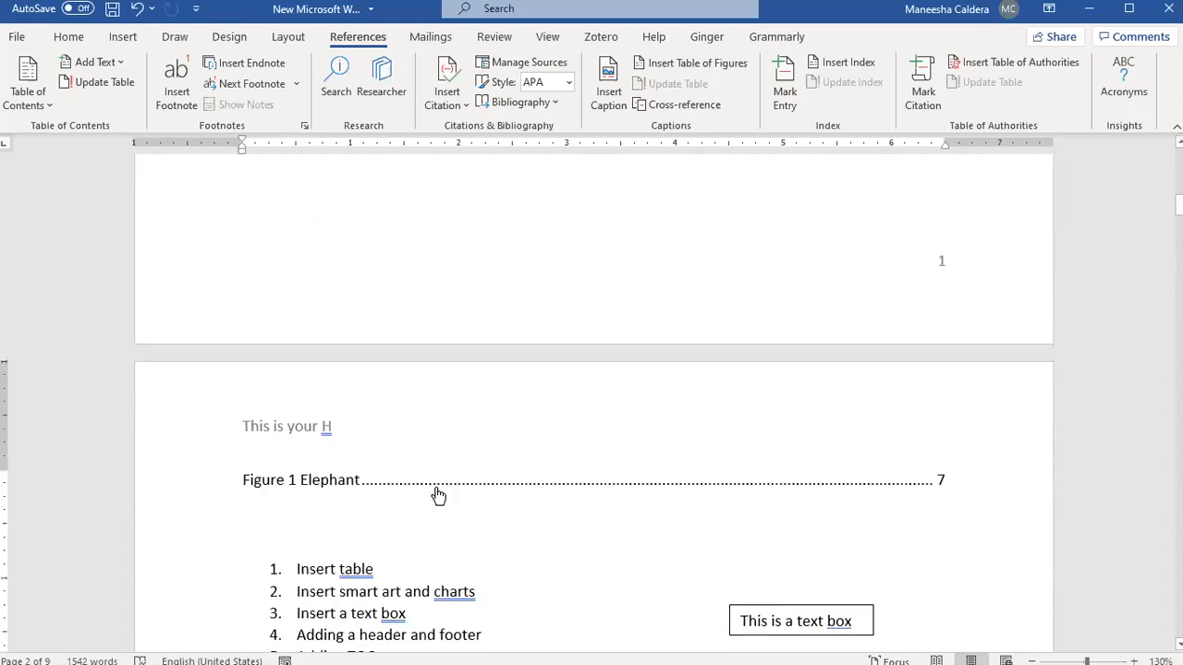
left_click(438, 487)
left_click(438, 495, "ctrl")
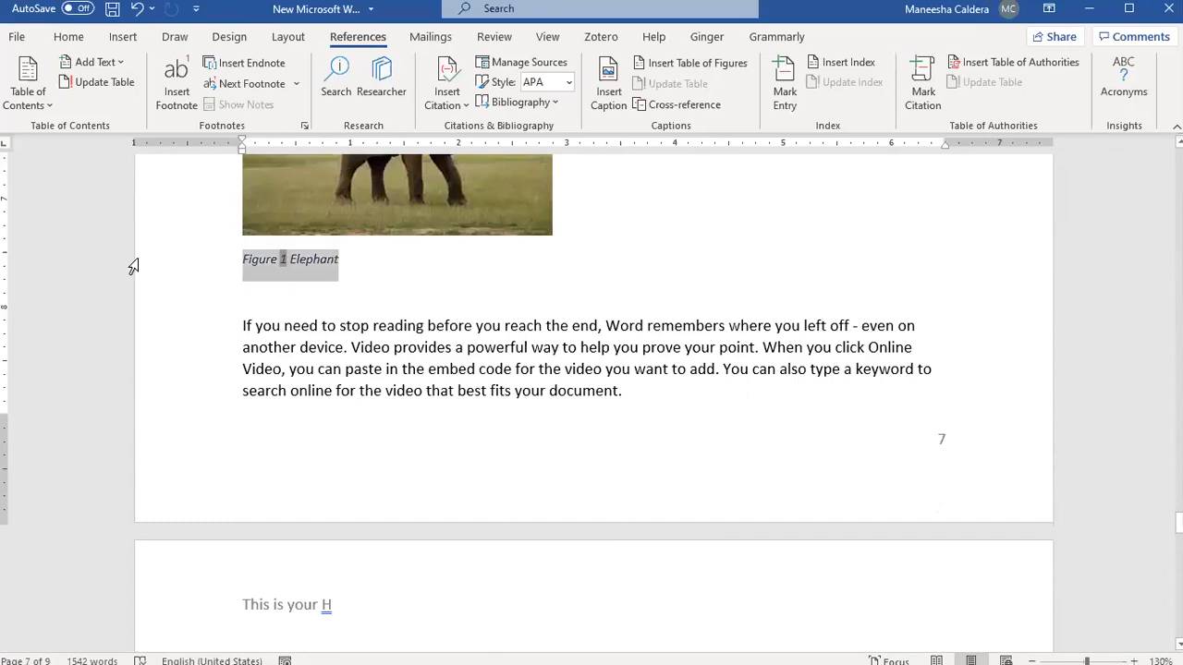
key("Delete")
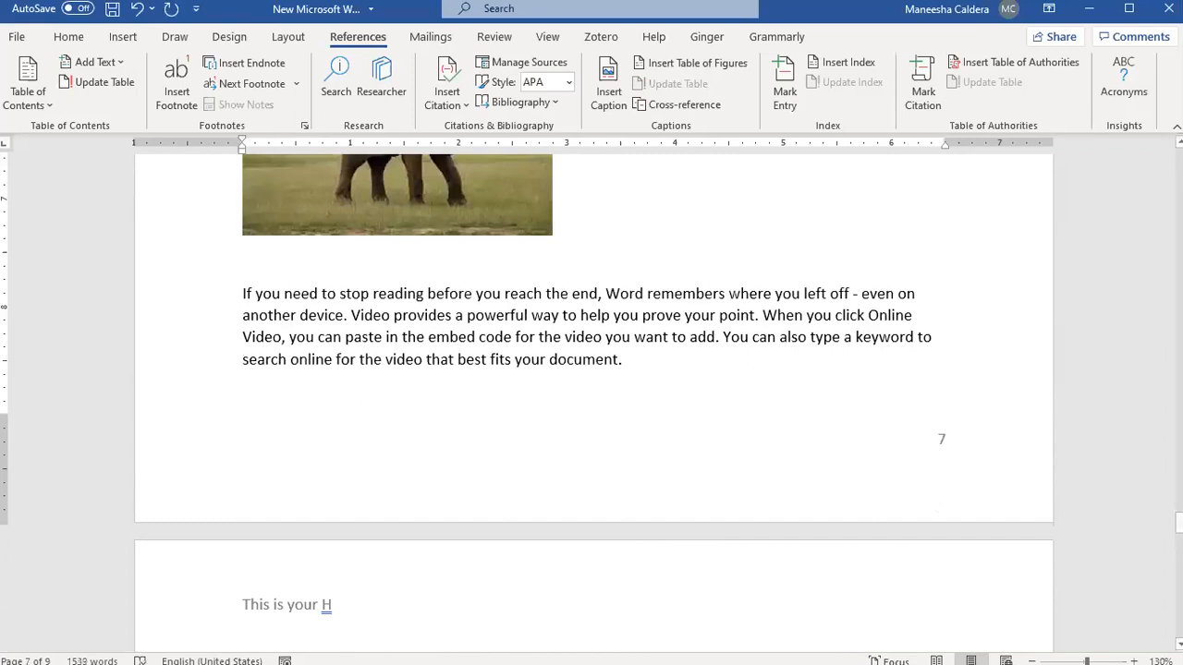
Delete the empty pages between the numbered list on page 2 and the SmartArt graphic.
left_click_drag(1178, 522, 1179, 363)
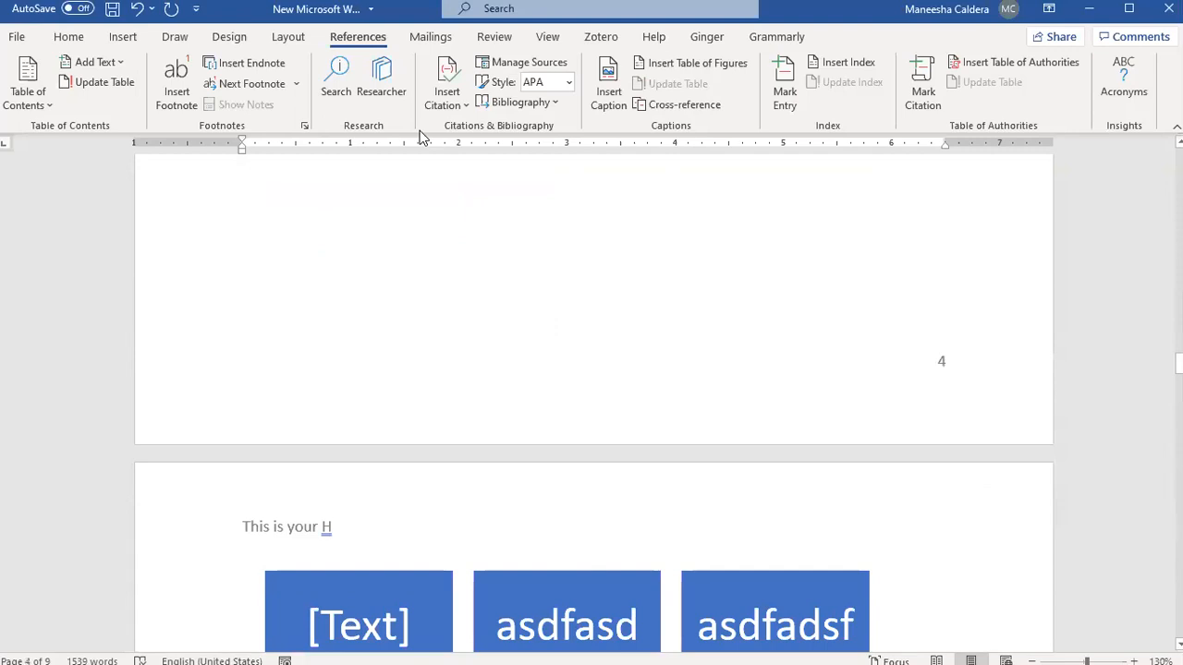
left_click_drag(396, 113, 293, 583)
key("Delete")
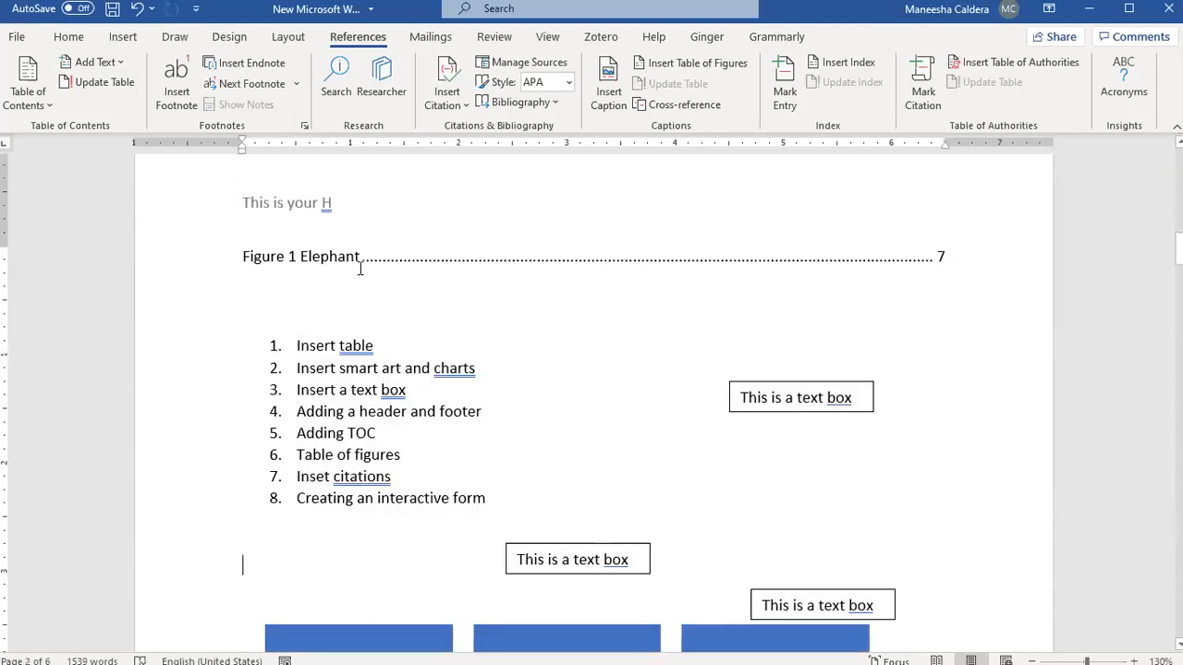
Delete the table of figures above the numbered list, including the stray backslash in front of it.
left_click(990, 256)
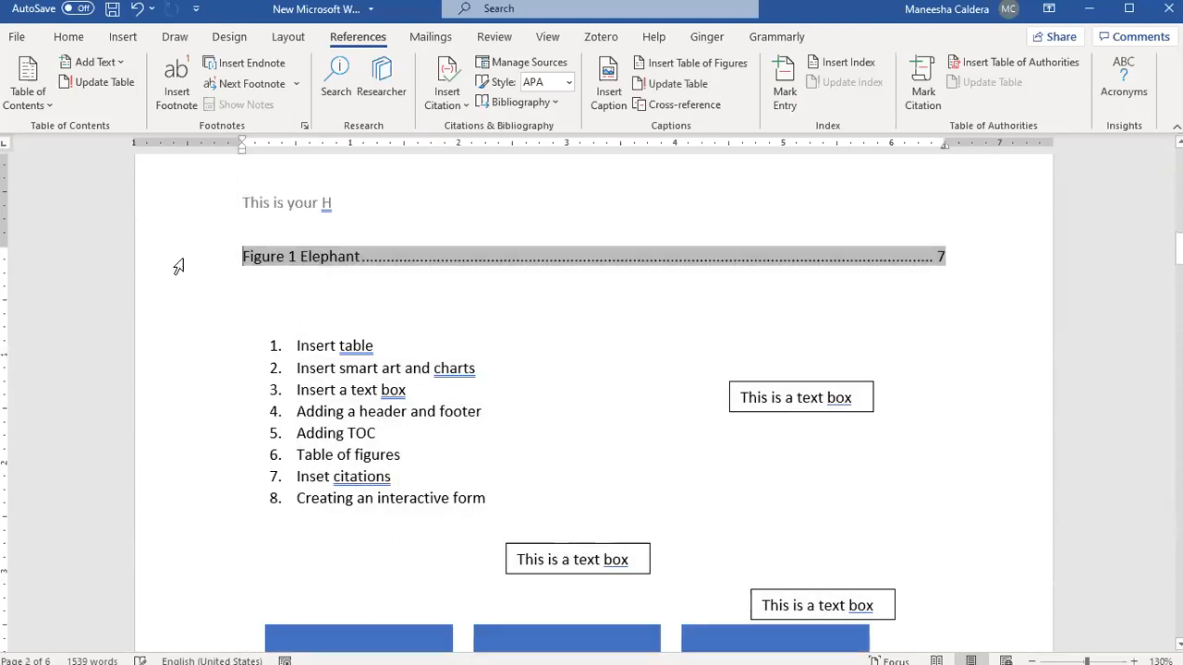
key("BackSpace")
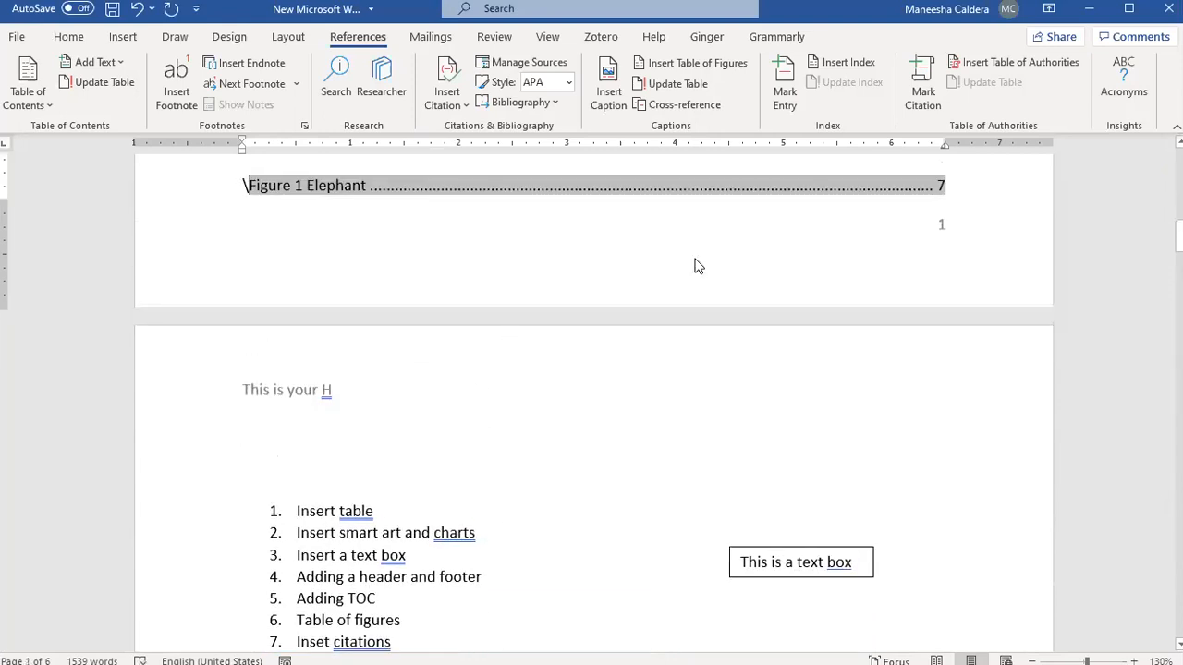
left_click_drag(957, 178, 200, 188)
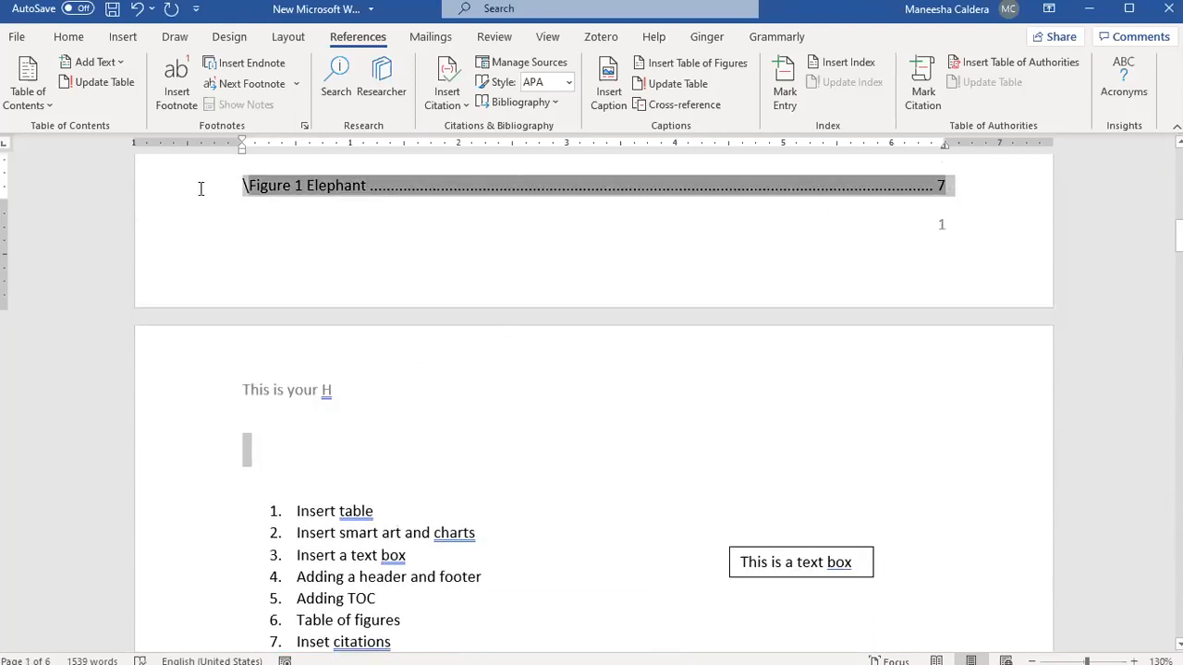
key("Delete")
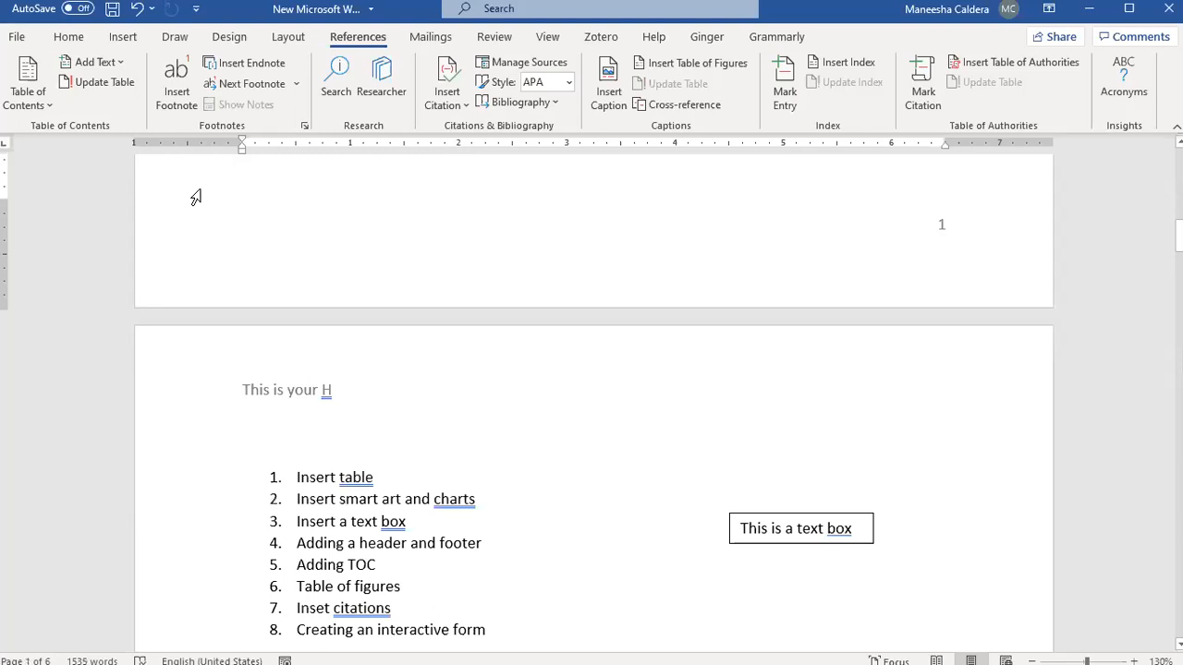
Insert a table of figures with the default settings on a new line above the numbered list on page 2.
key("Return")
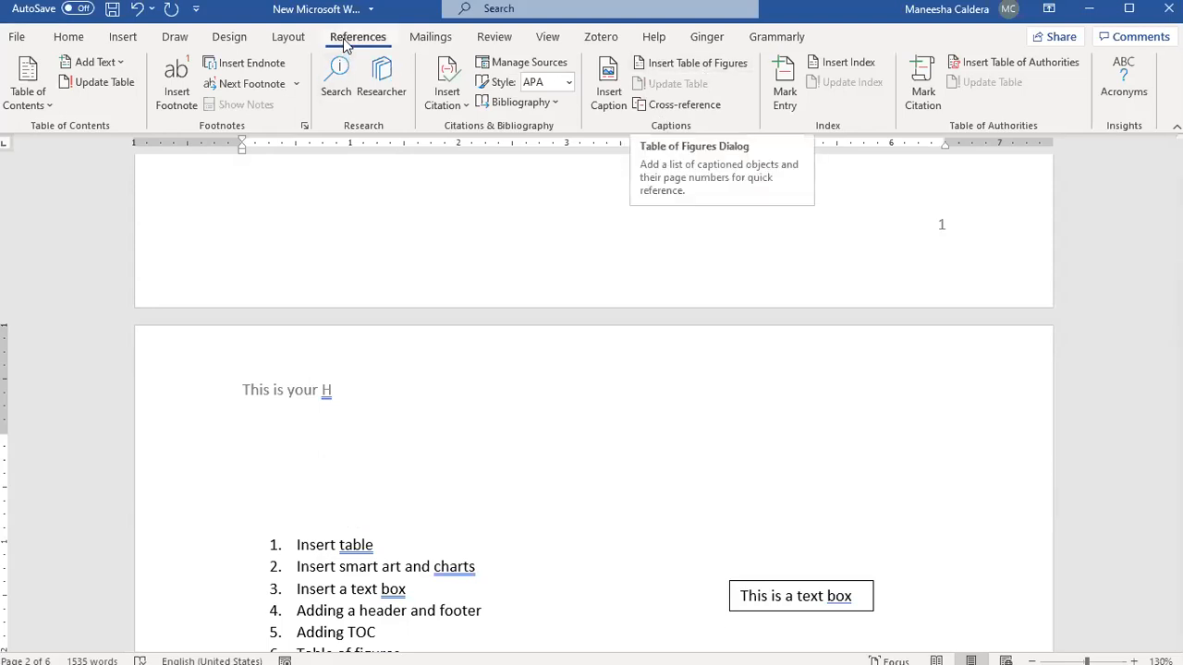
left_click(713, 71)
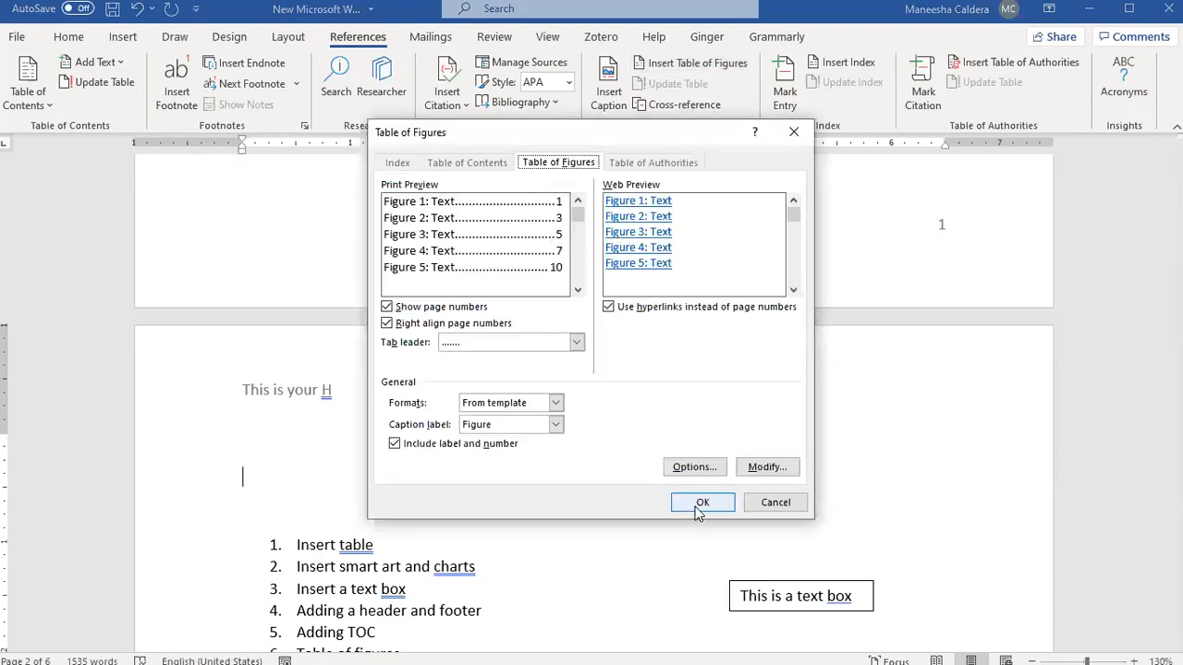
left_click(698, 507)
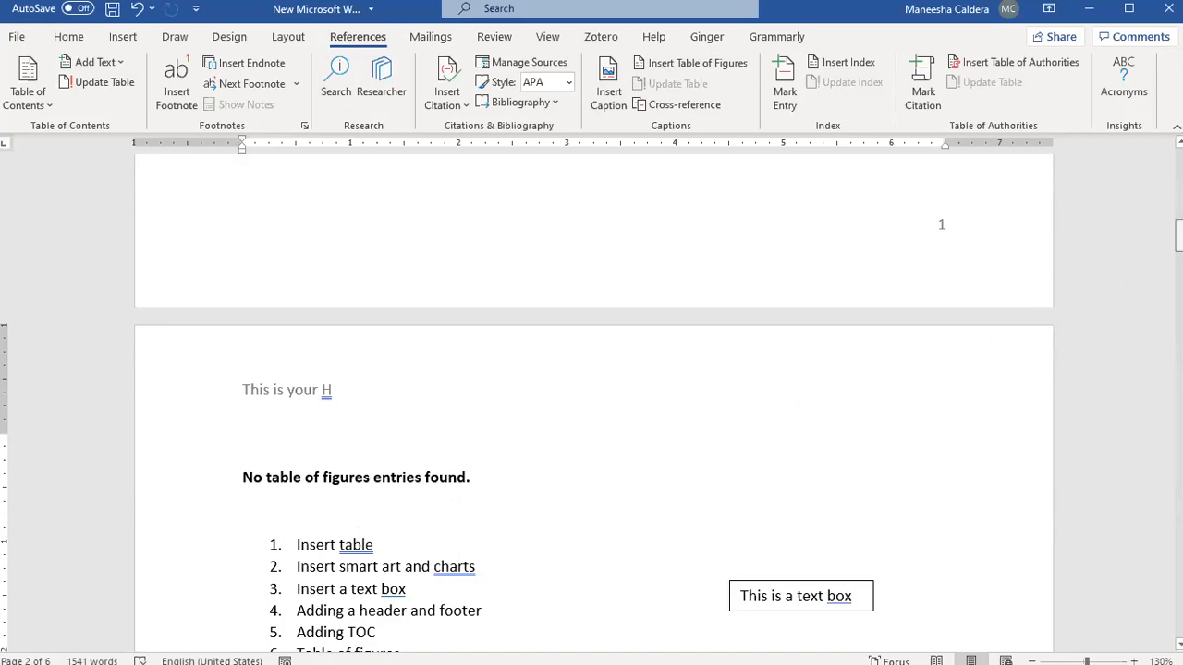
Add the caption "Figure 1 Elephant" on the blank line below the elephant picture on page 5.
left_click_drag(1179, 235, 1178, 494)
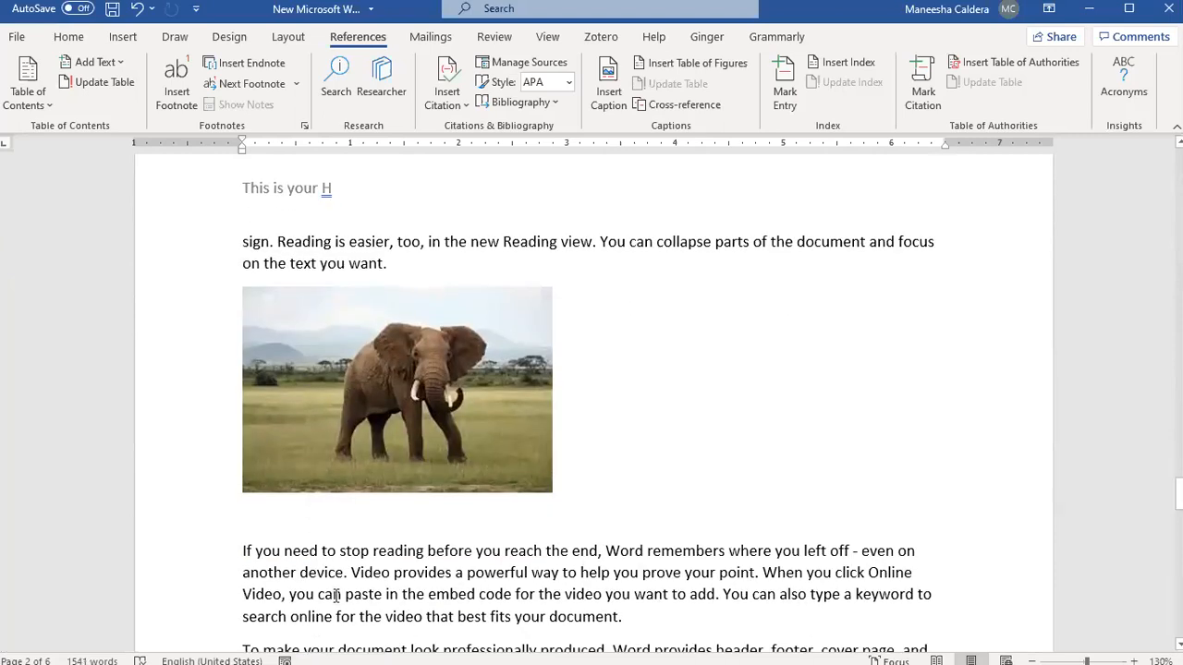
left_click(272, 509)
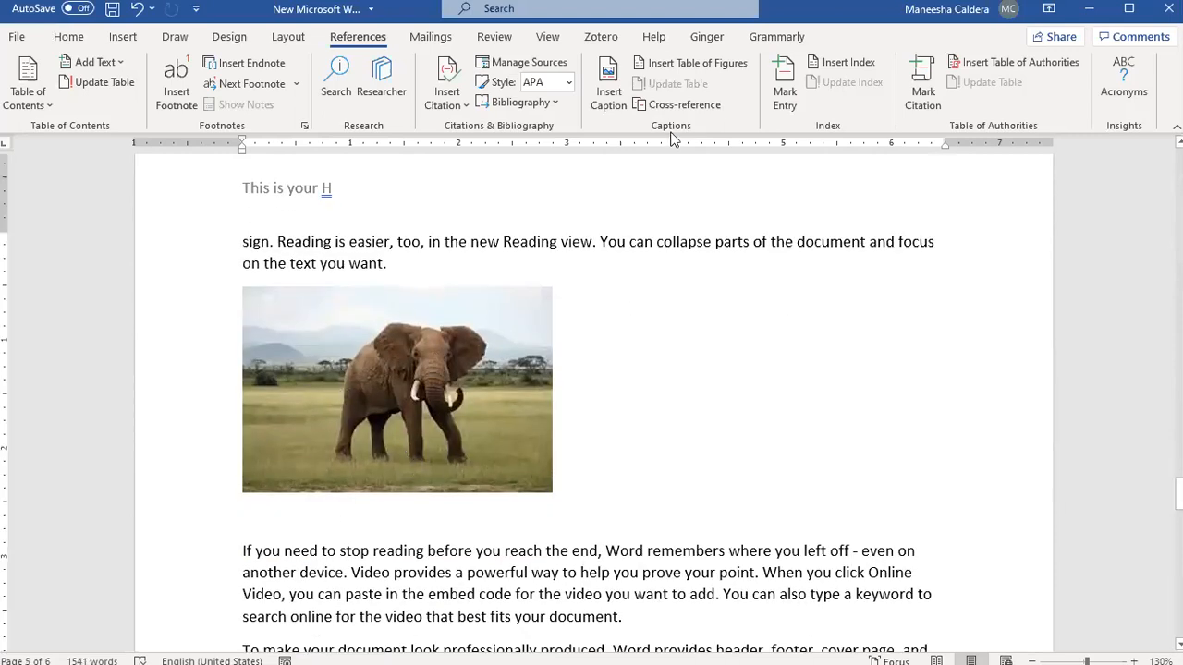
left_click(610, 97)
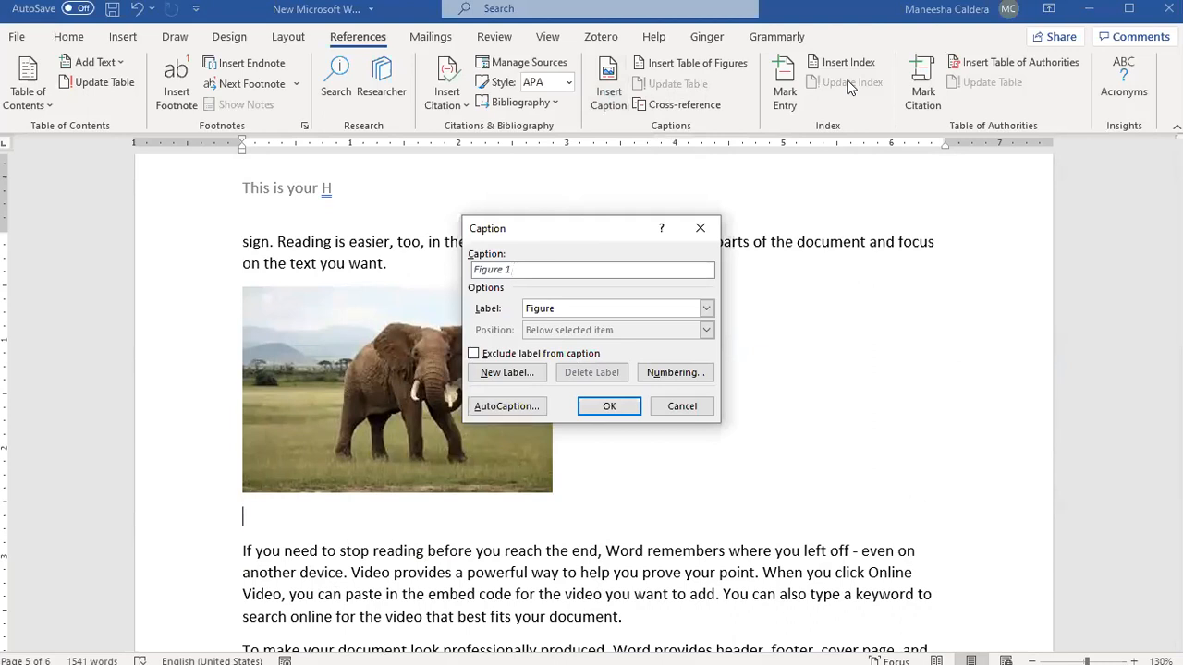
left_click(525, 267)
type("Elephant")
left_click(607, 407)
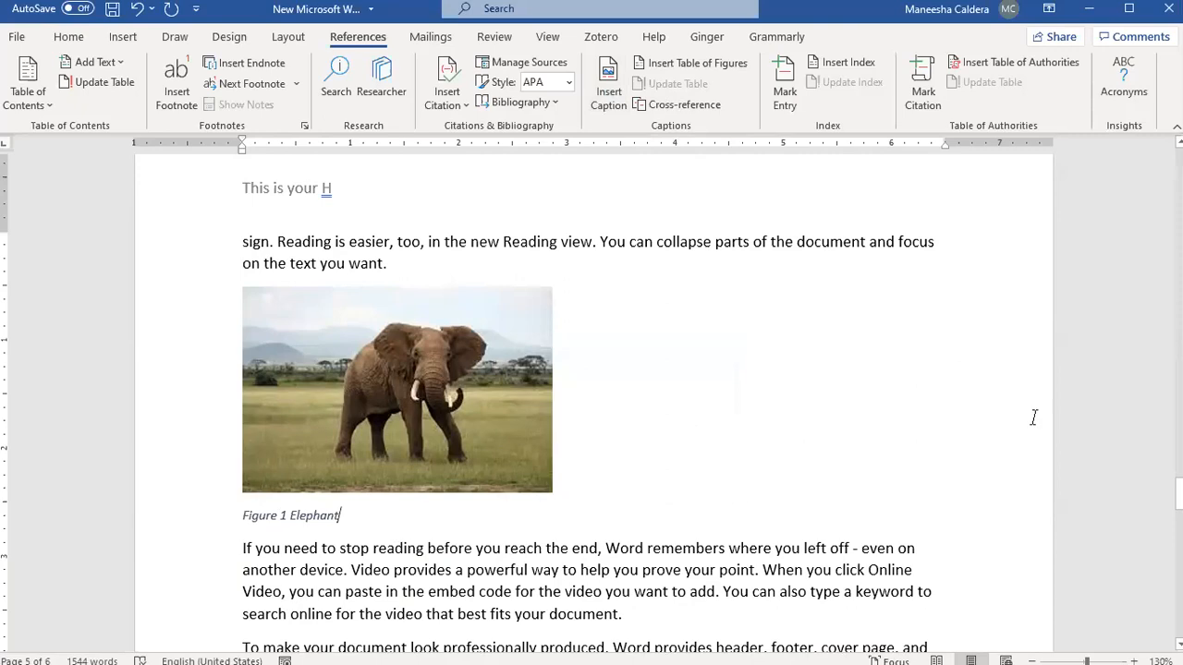
Update the table of figures on page 2 to include the new caption.
mouse_move(1179, 494)
left_mouse_down()
mouse_move(1179, 224)
mouse_move(1180, 243)
left_mouse_up()
left_click(429, 403)
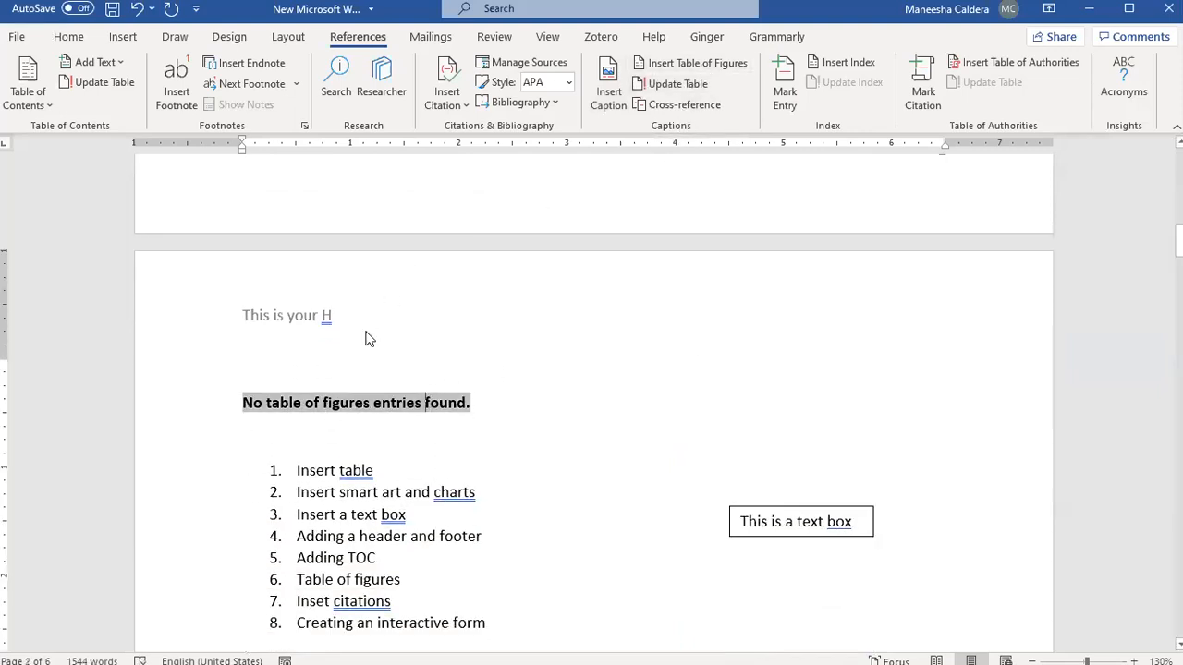
left_click(686, 85)
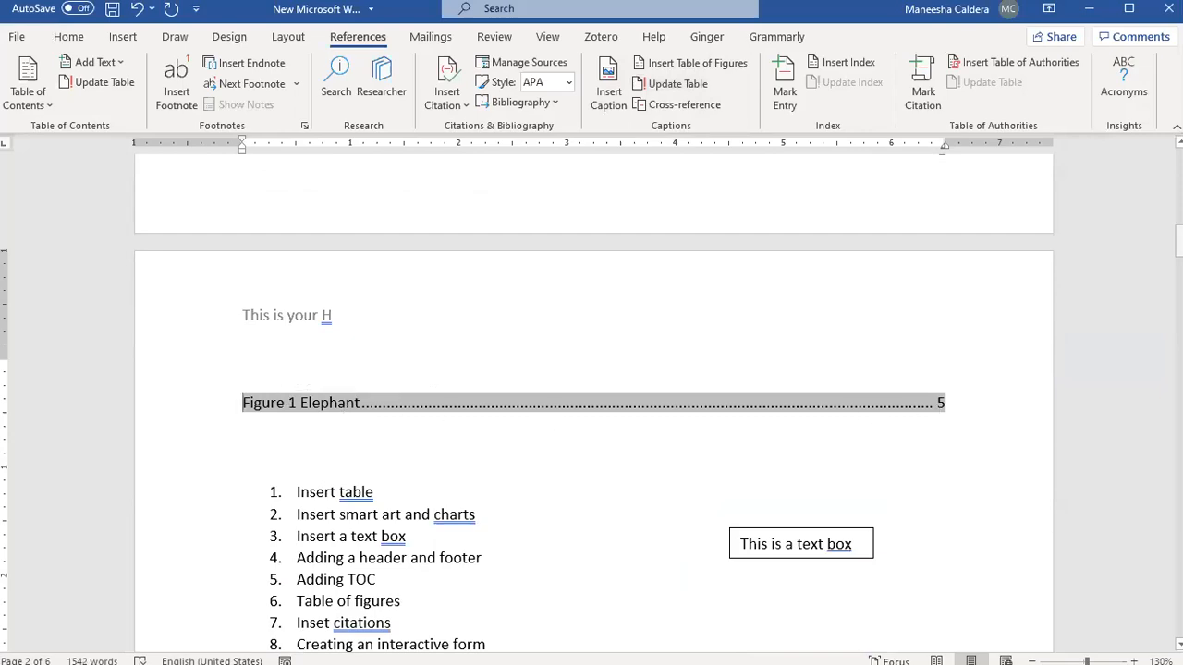
Place the cursor on the blank line below the second elephant picture on page 6.
left_click_drag(1177, 242, 1141, 569)
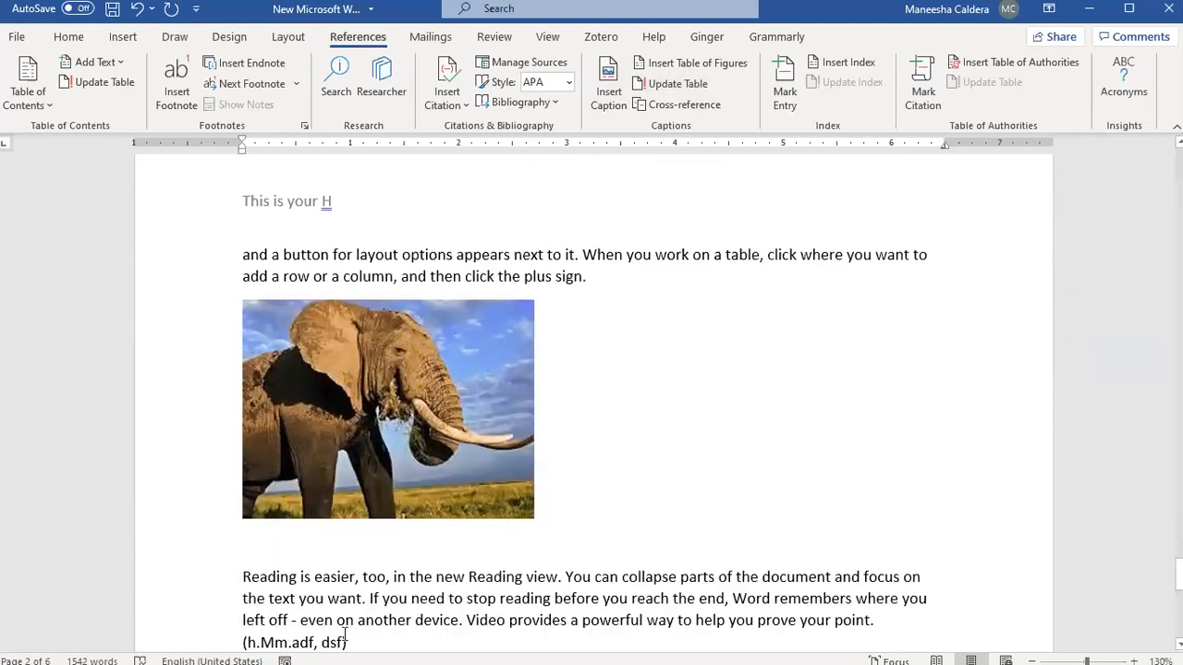
left_click(293, 540)
type("Elepha")
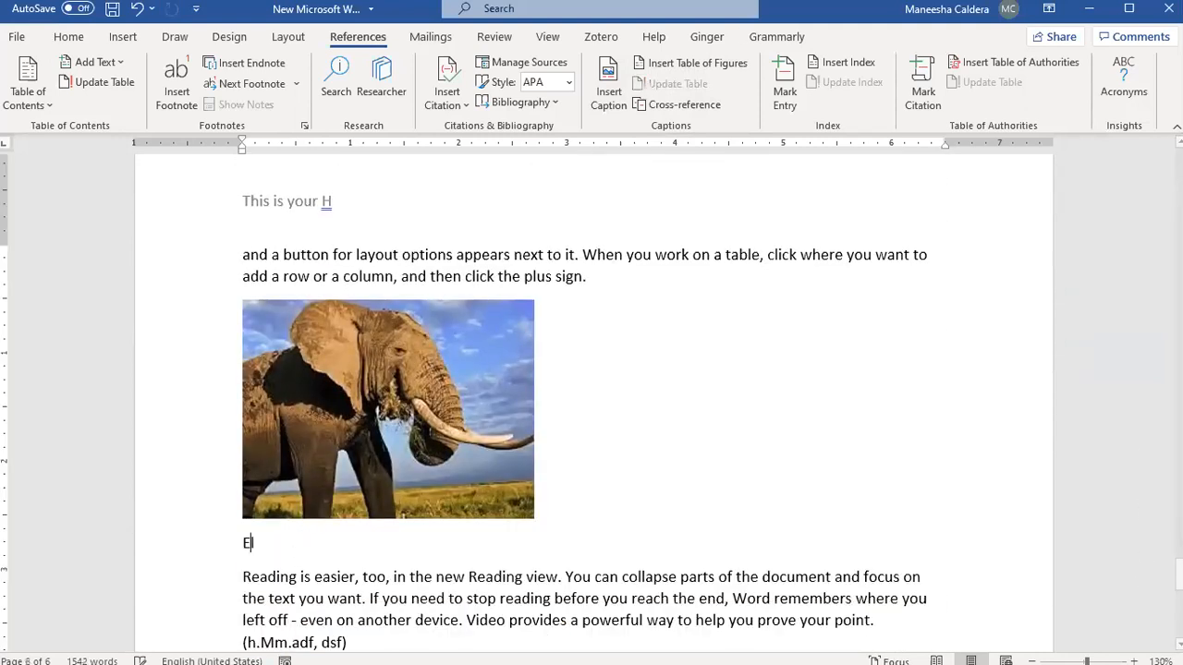
type("nt")
key("BackSpace")
key("BackSpace")
key("BackSpace")
key("BackSpace")
key("BackSpace")
key("BackSpace")
key("BackSpace")
key("BackSpace")
key("BackSpace")
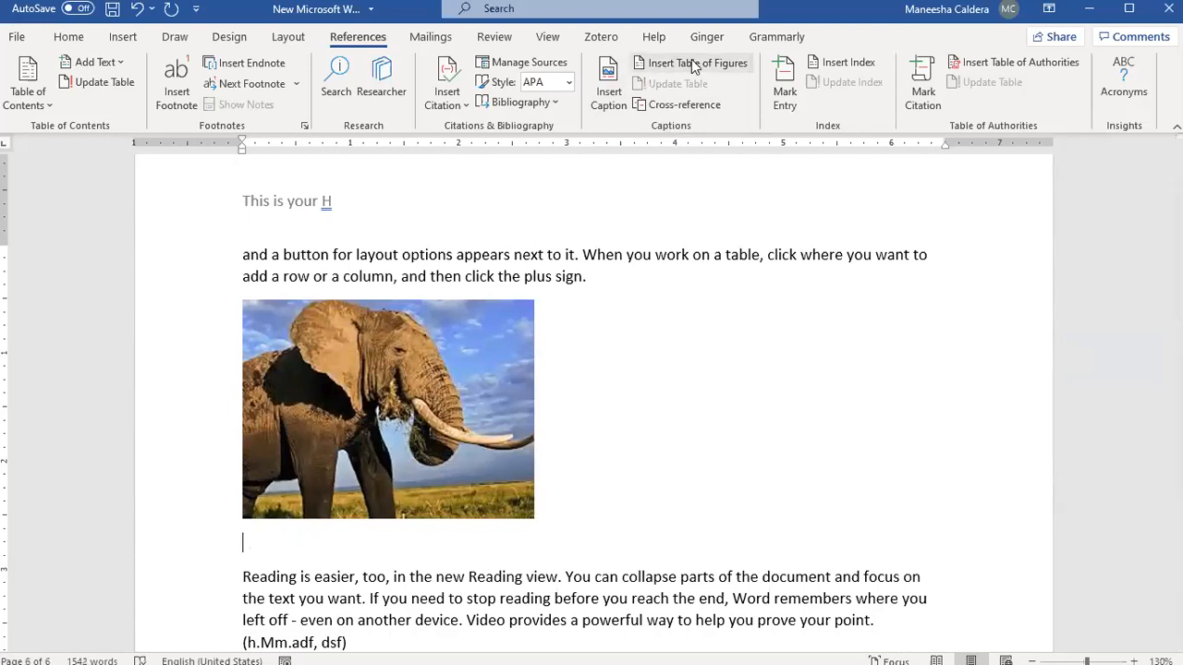
Insert the caption "Figure 2 Elephant two" below the second elephant picture on page 6.
left_click(605, 97)
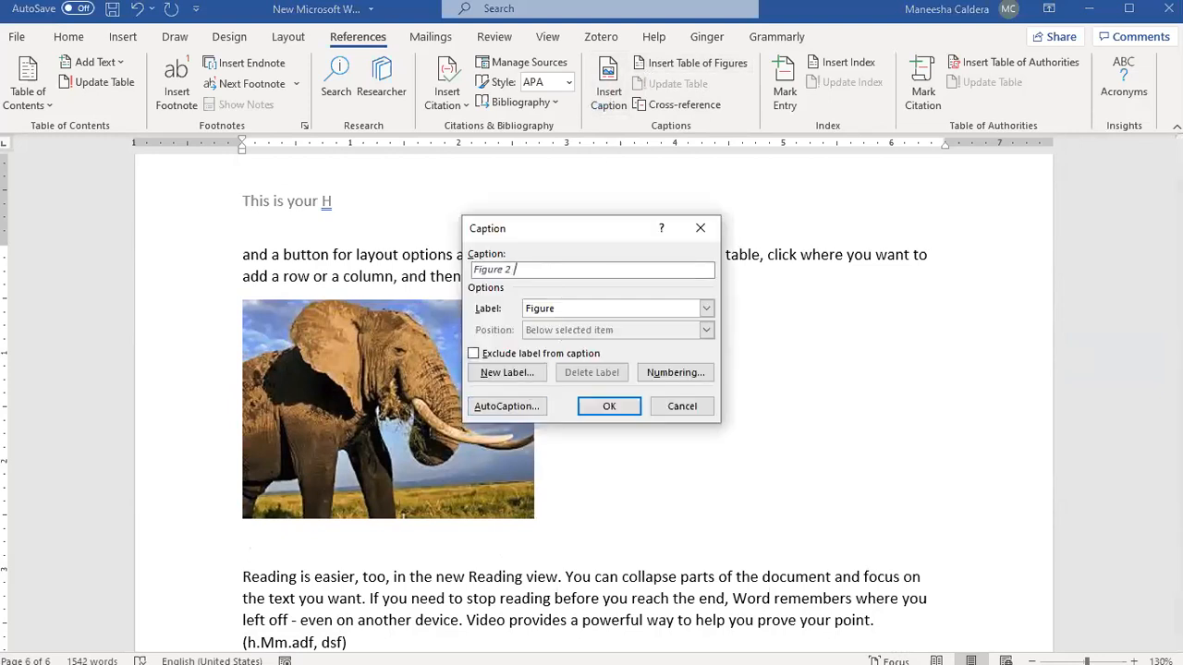
type("Elephan")
type("t")
type(" two")
key("BackSpace")
type("o")
left_click(619, 408)
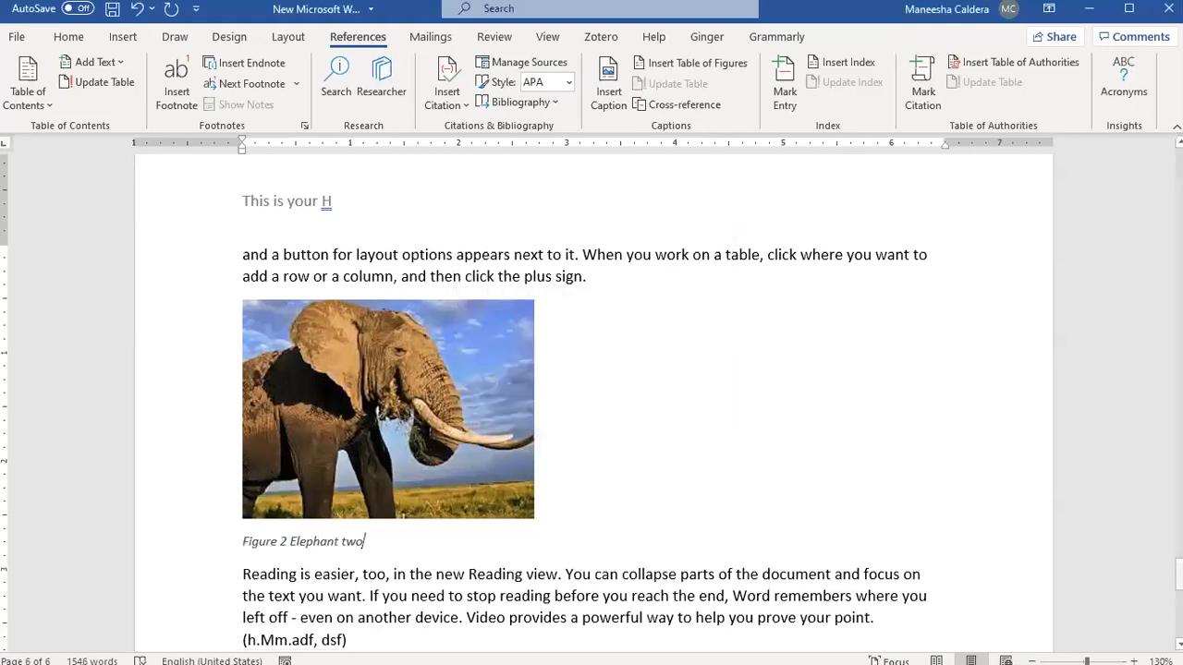
Update the entire table of figures on page 2, not just its page numbers.
left_click_drag(1179, 576, 1179, 242)
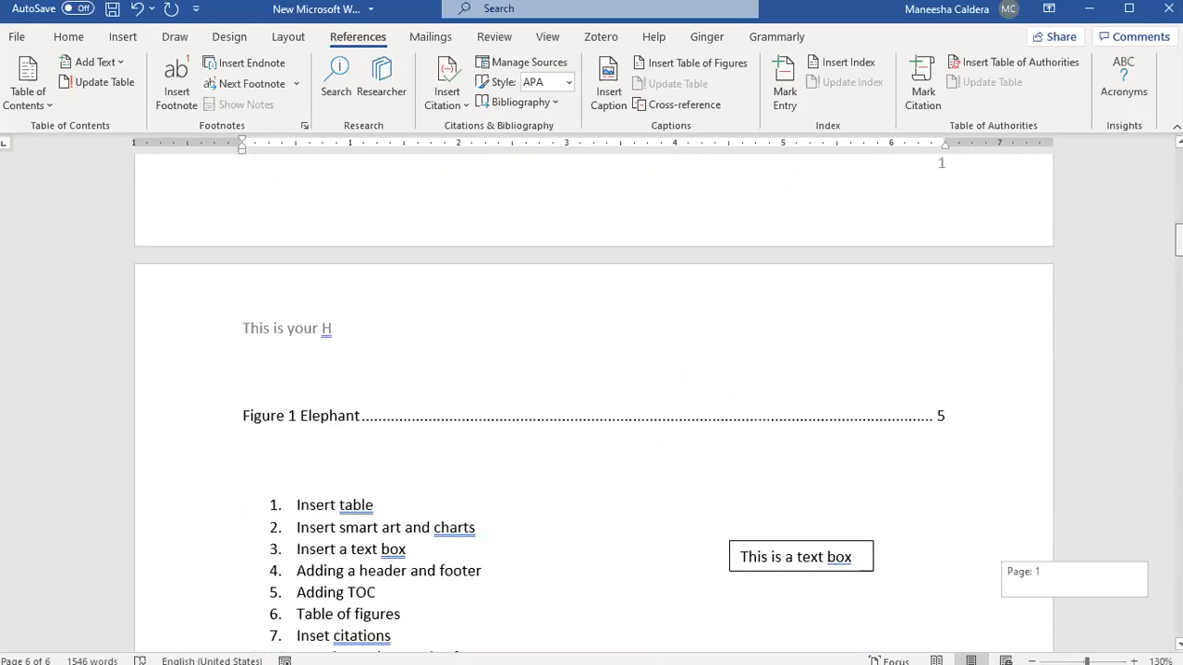
left_click(788, 423)
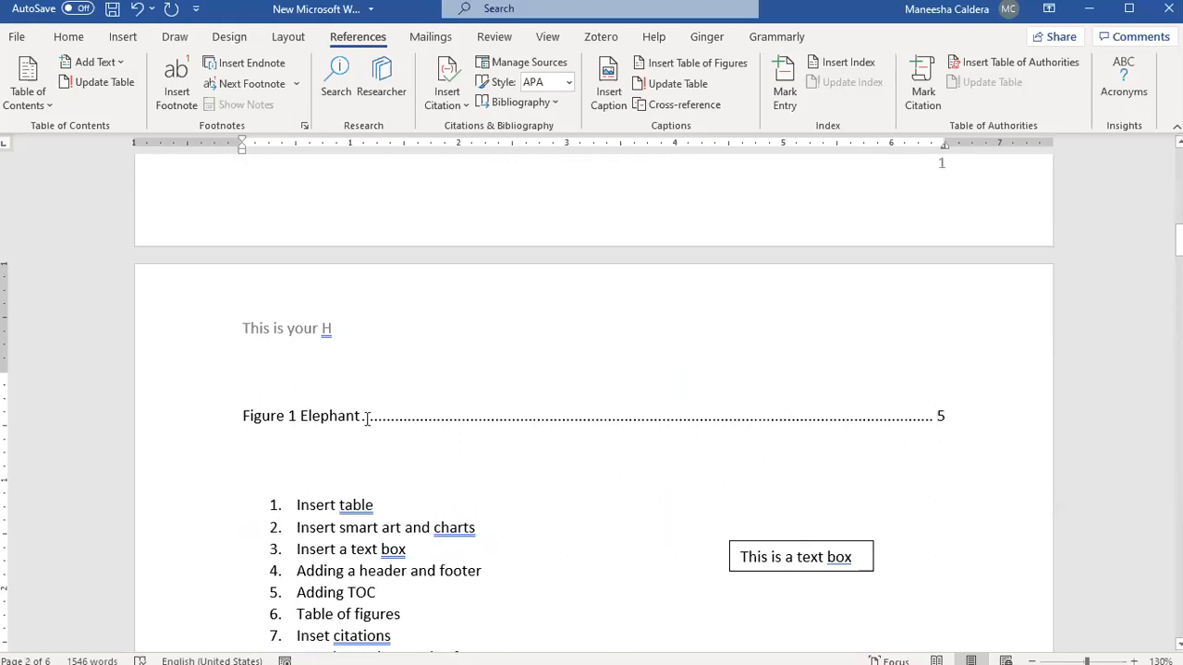
left_click(685, 85)
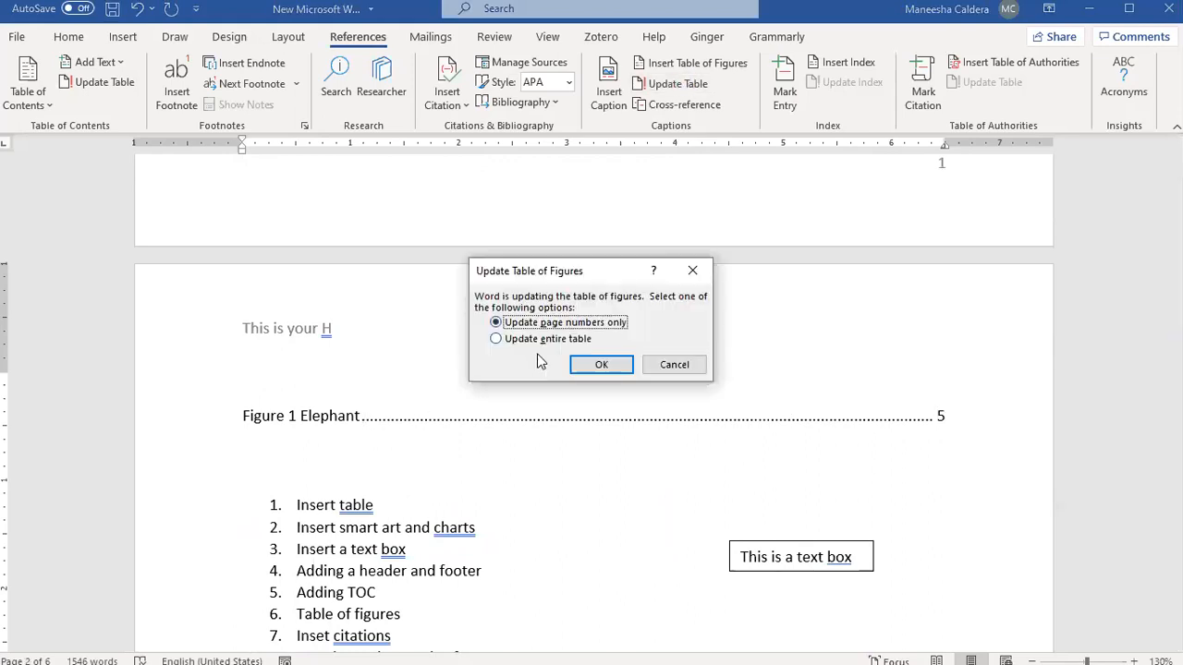
left_click(554, 340)
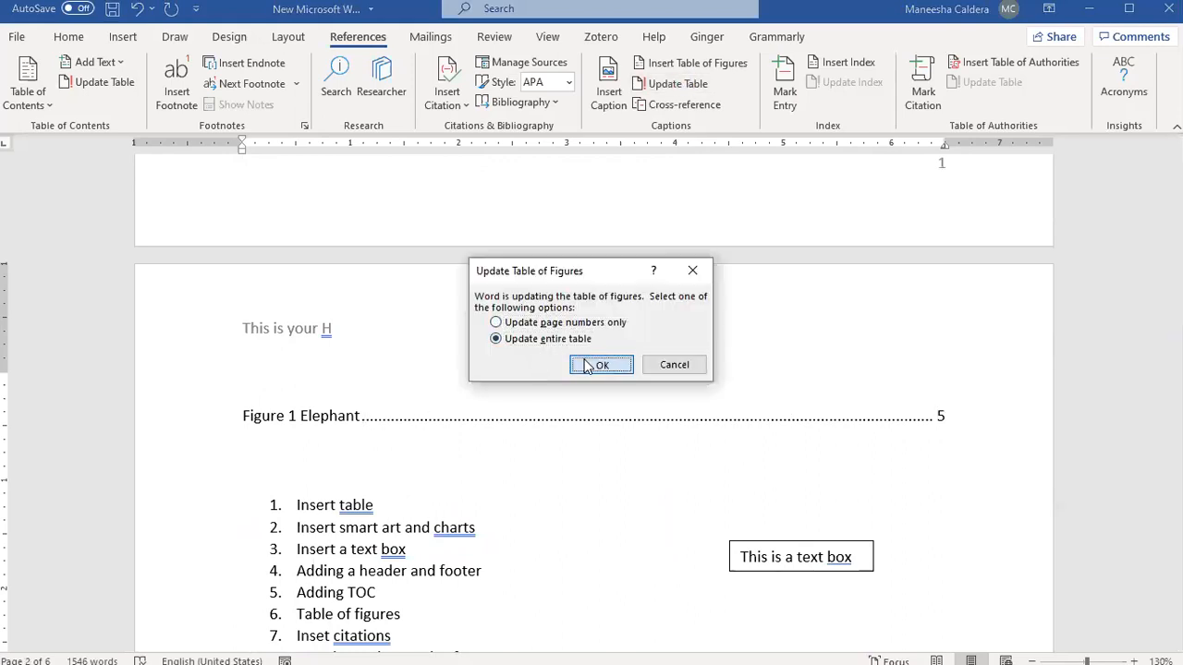
left_click(599, 365)
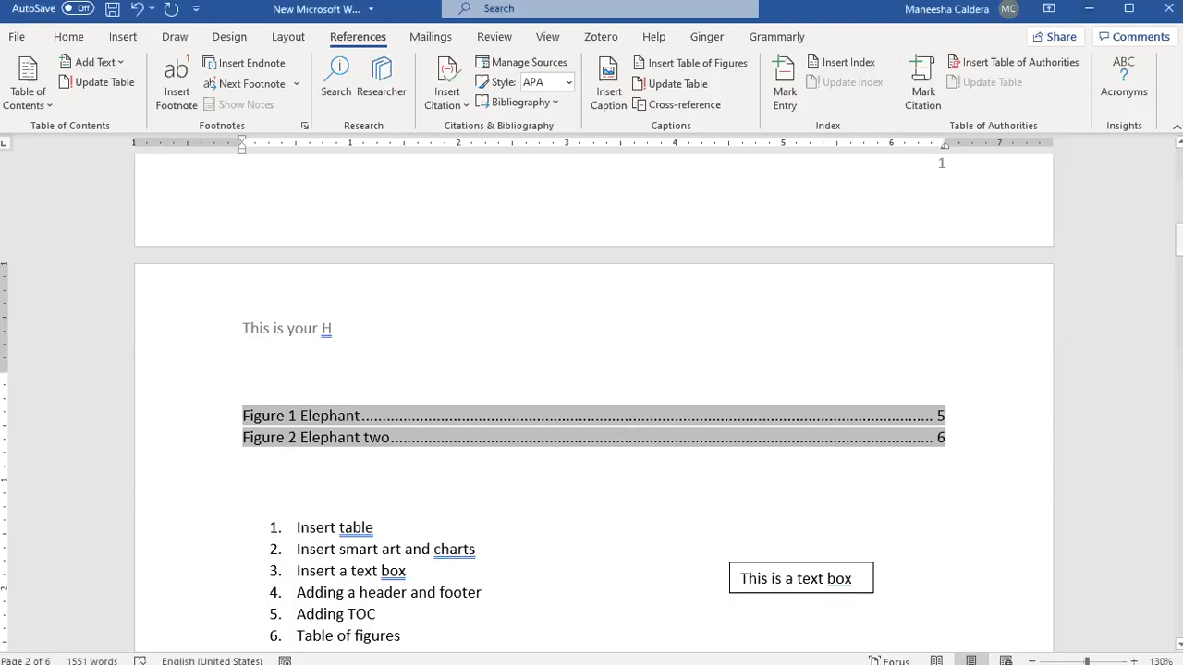
scroll(757, 475, "down", 1)
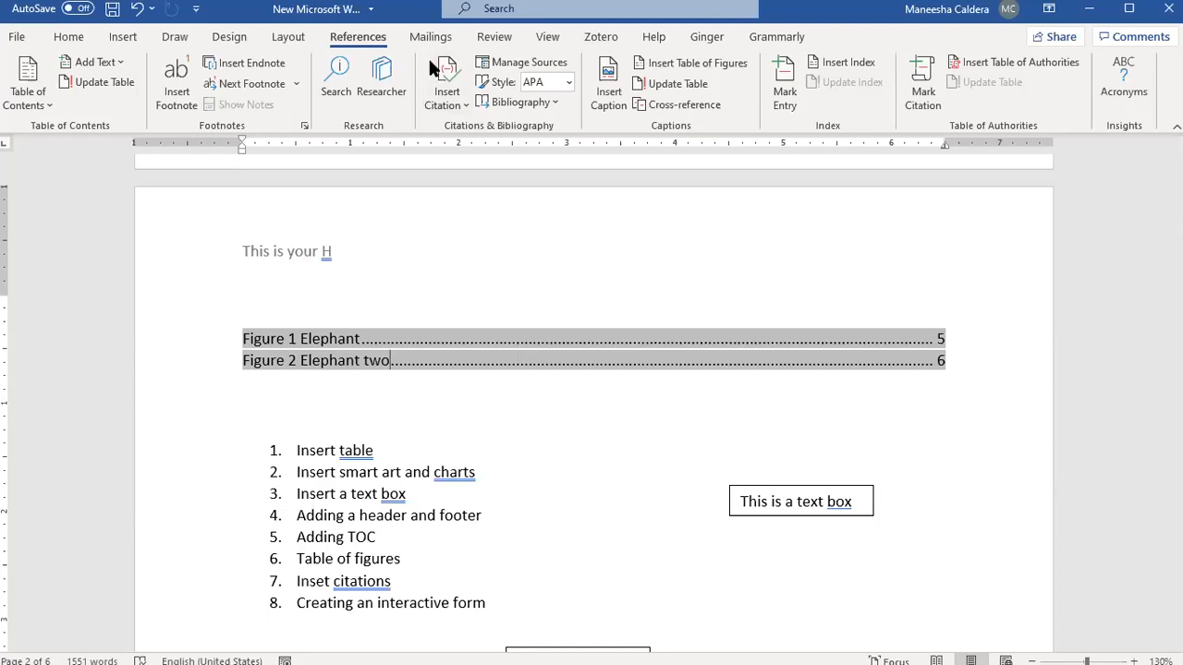
left_click(490, 398)
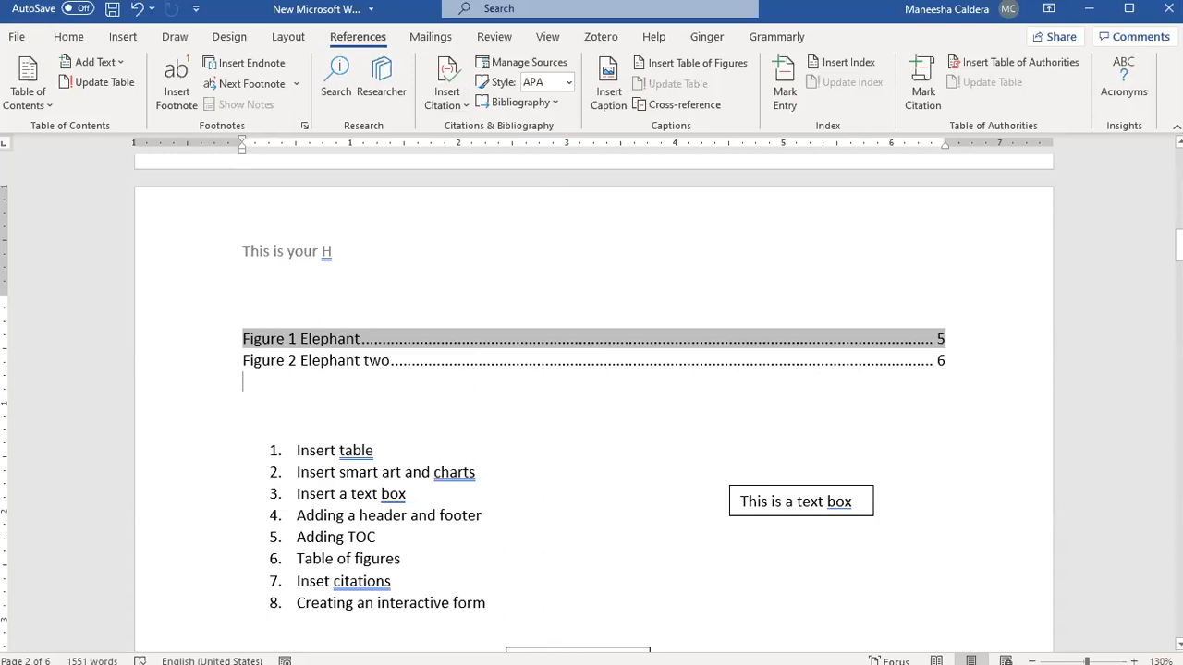
scroll(634, 349, "down", 1)
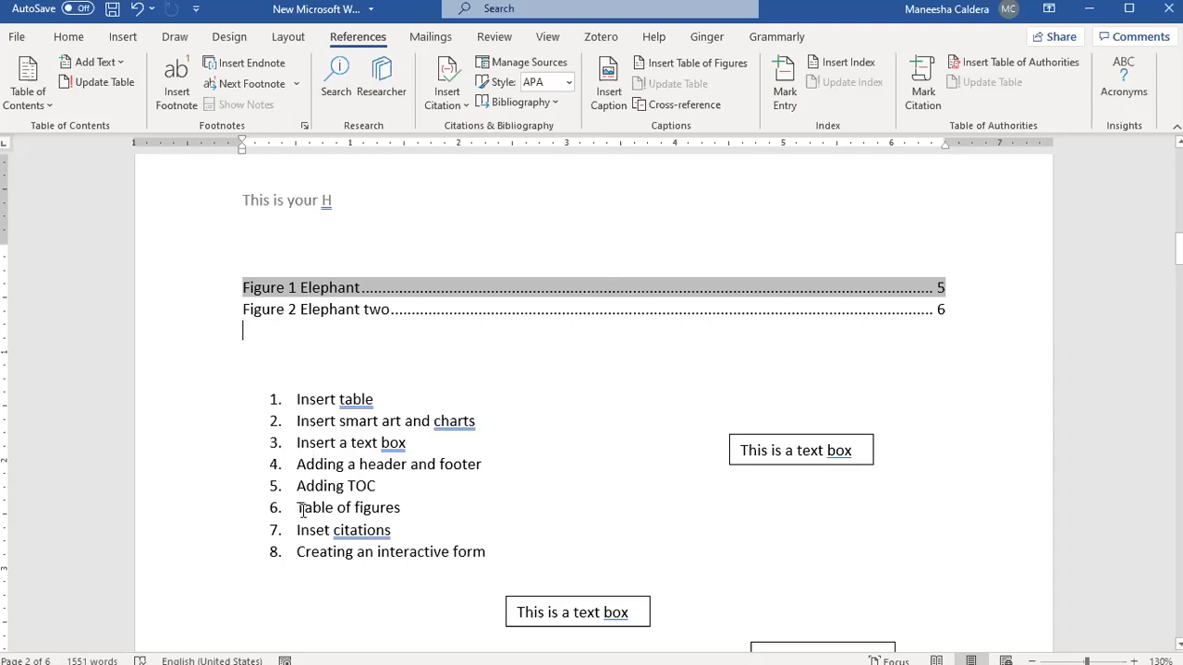
left_click_drag(297, 531, 414, 530)
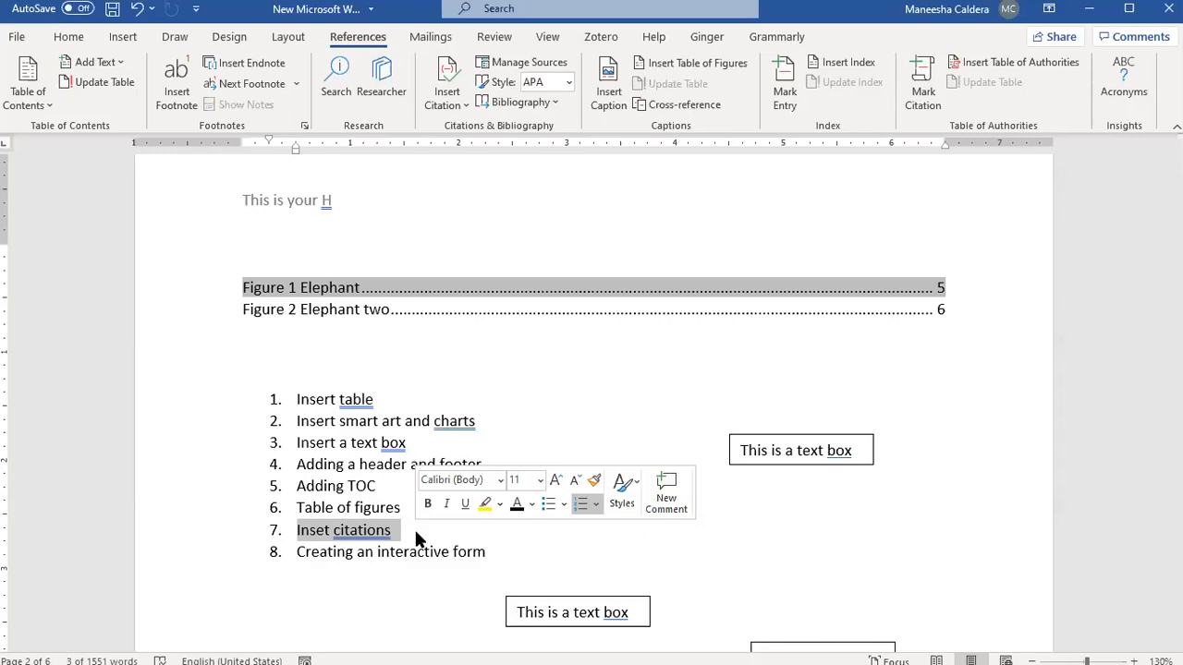
left_click(368, 552)
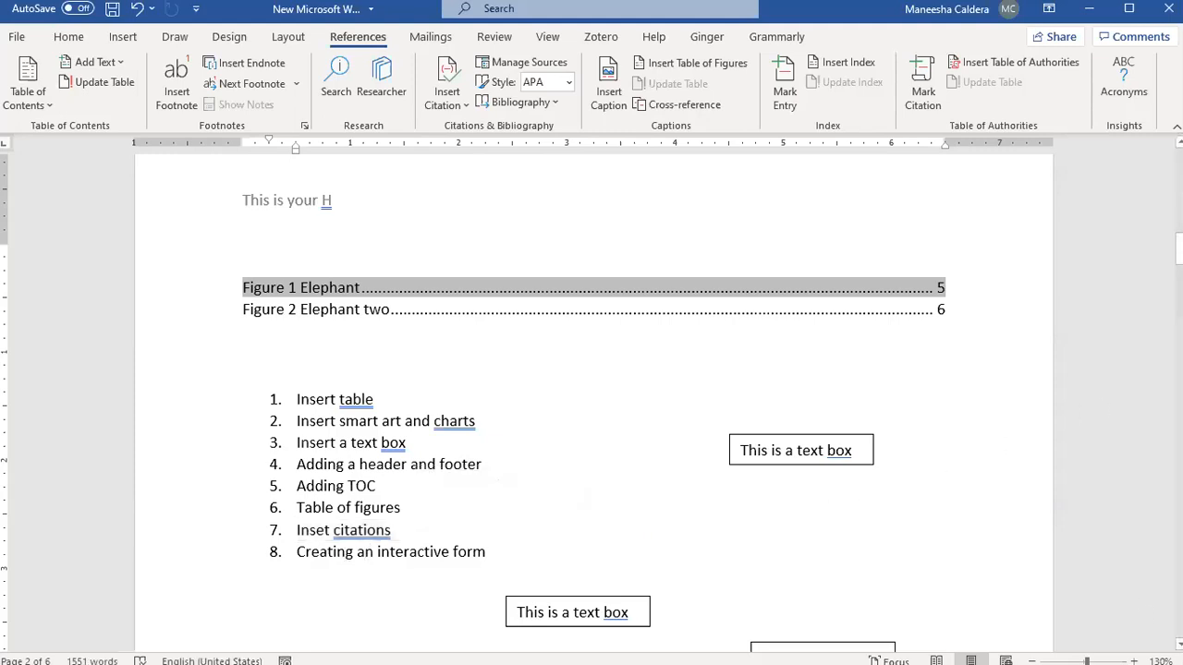
scroll(471, 369, "down", 5)
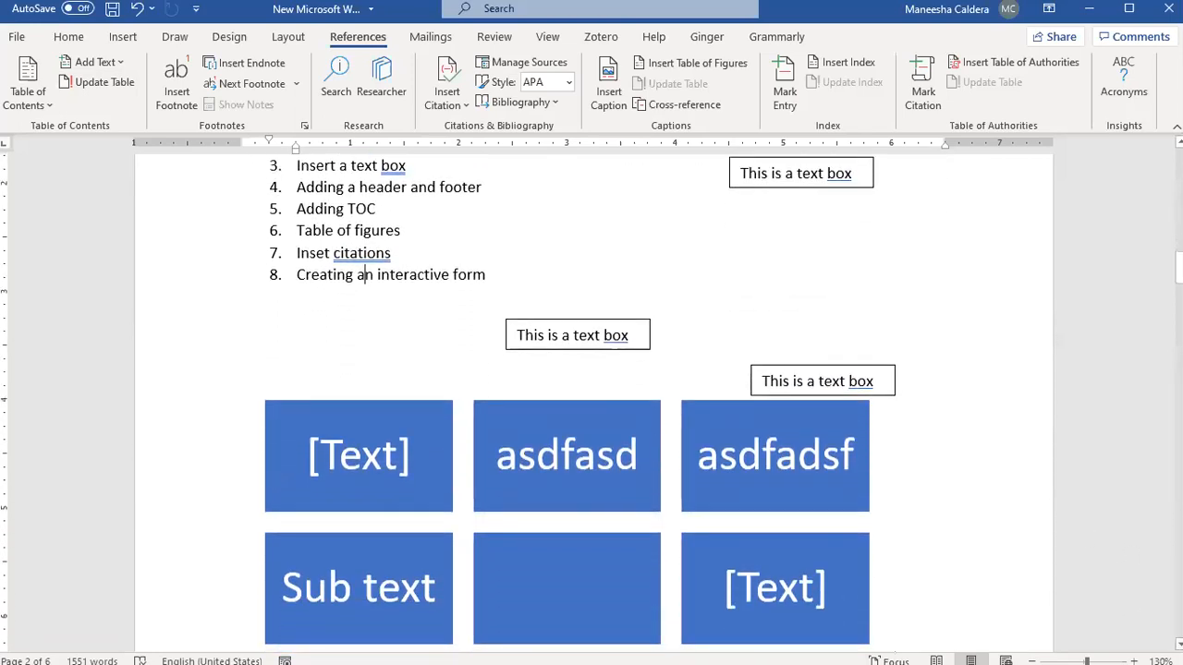
Add a new paragraph "Social media is bad for youngers." after the first paragraph under the Introduction heading on page 3.
scroll(647, 402, "down", 1)
scroll(591, 398, "down", 8)
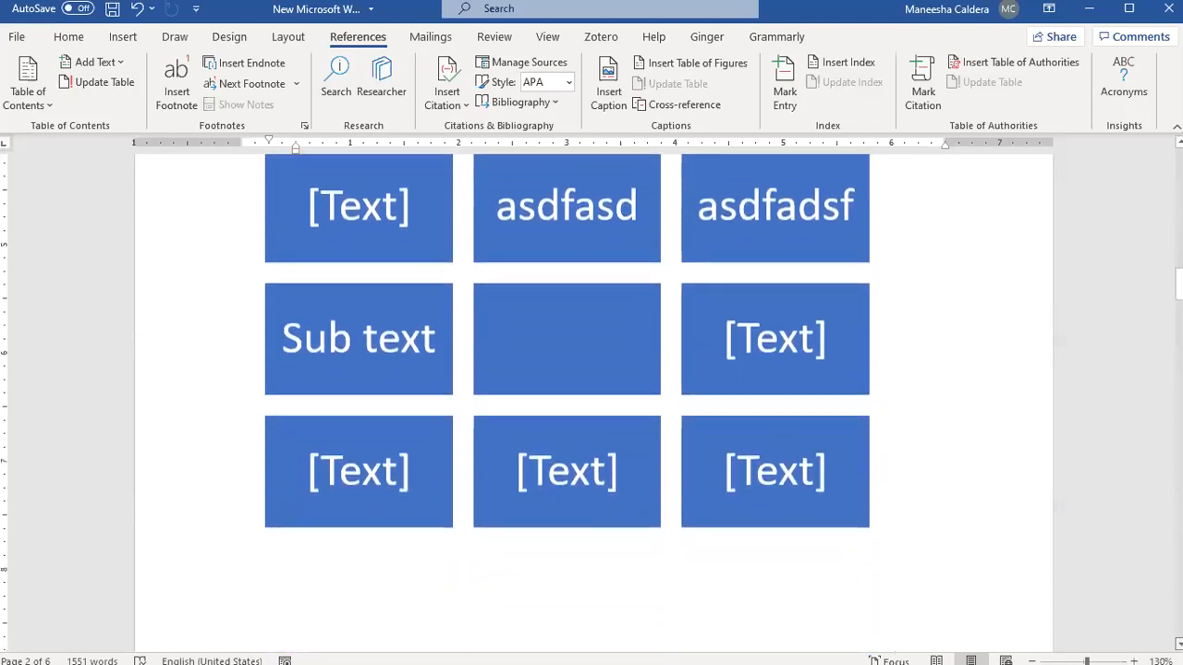
scroll(591, 397, "down", 8)
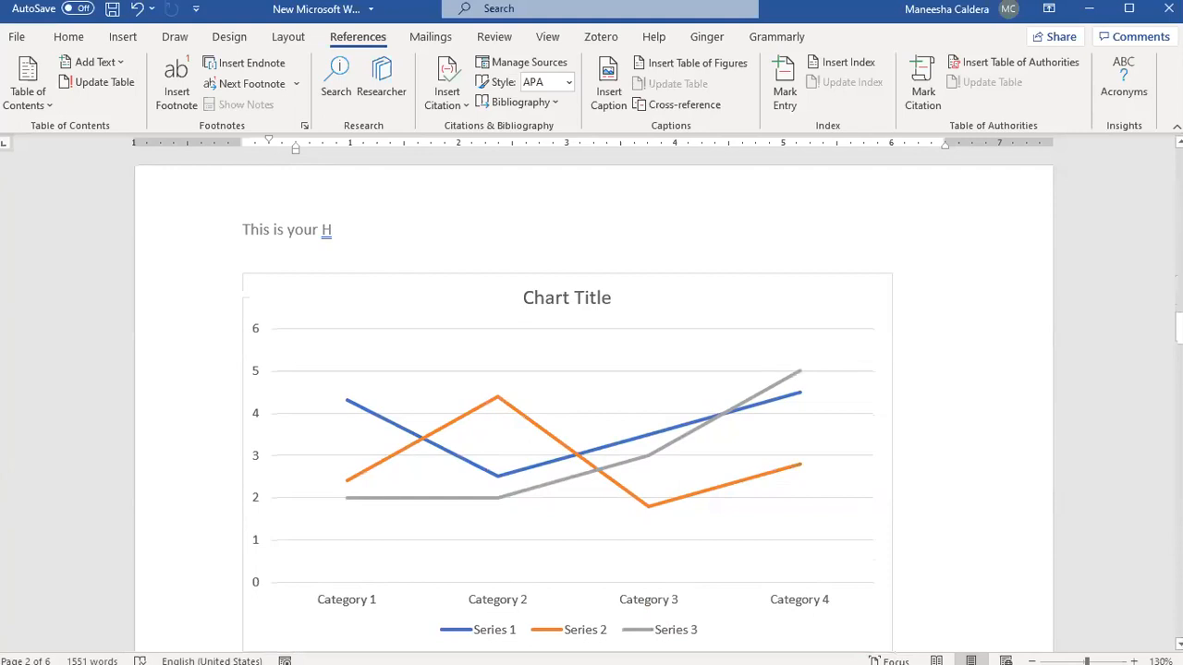
left_click(1093, 360)
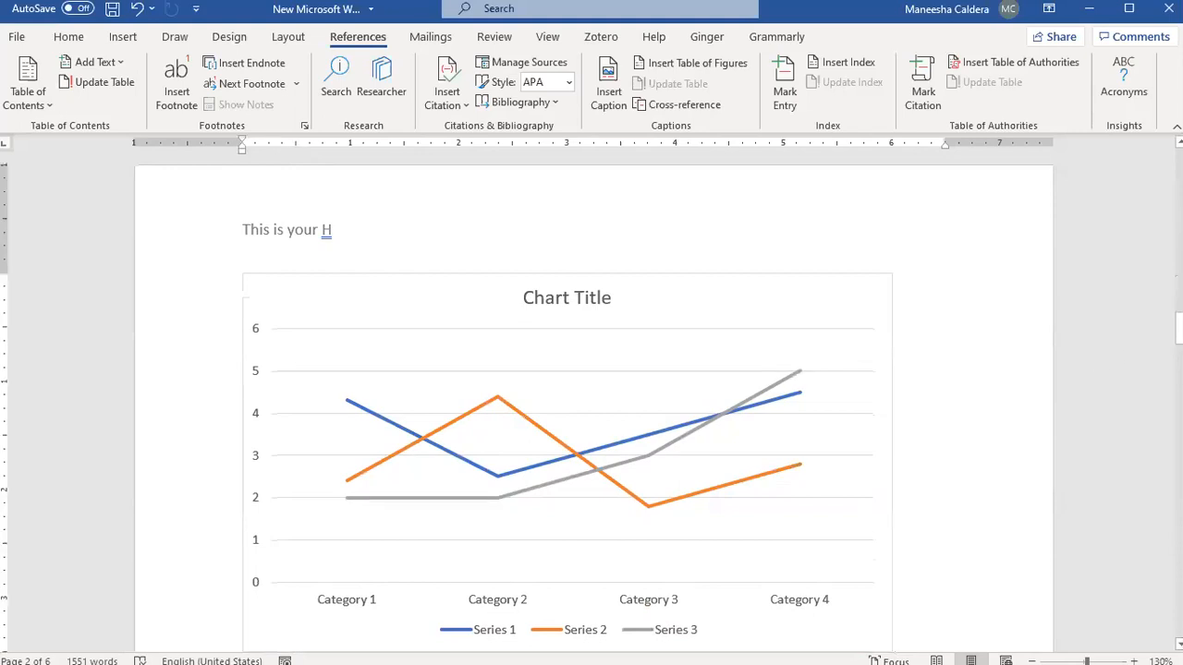
scroll(1092, 360, "down", 1)
scroll(1092, 360, "down", 6)
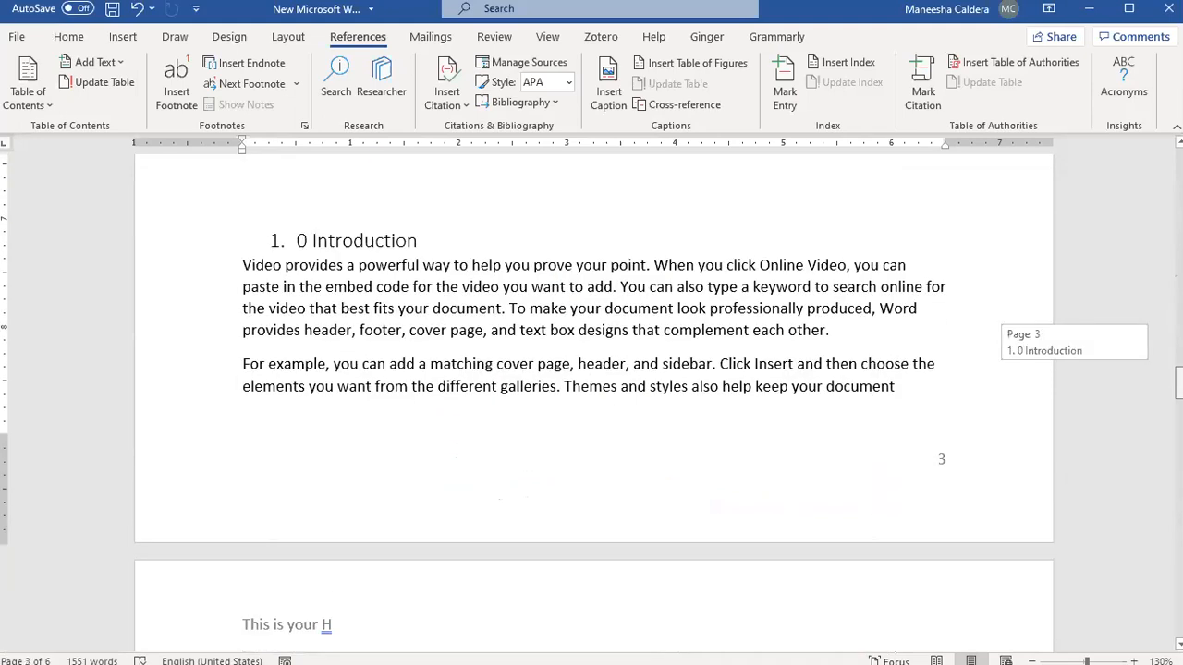
left_click(841, 370)
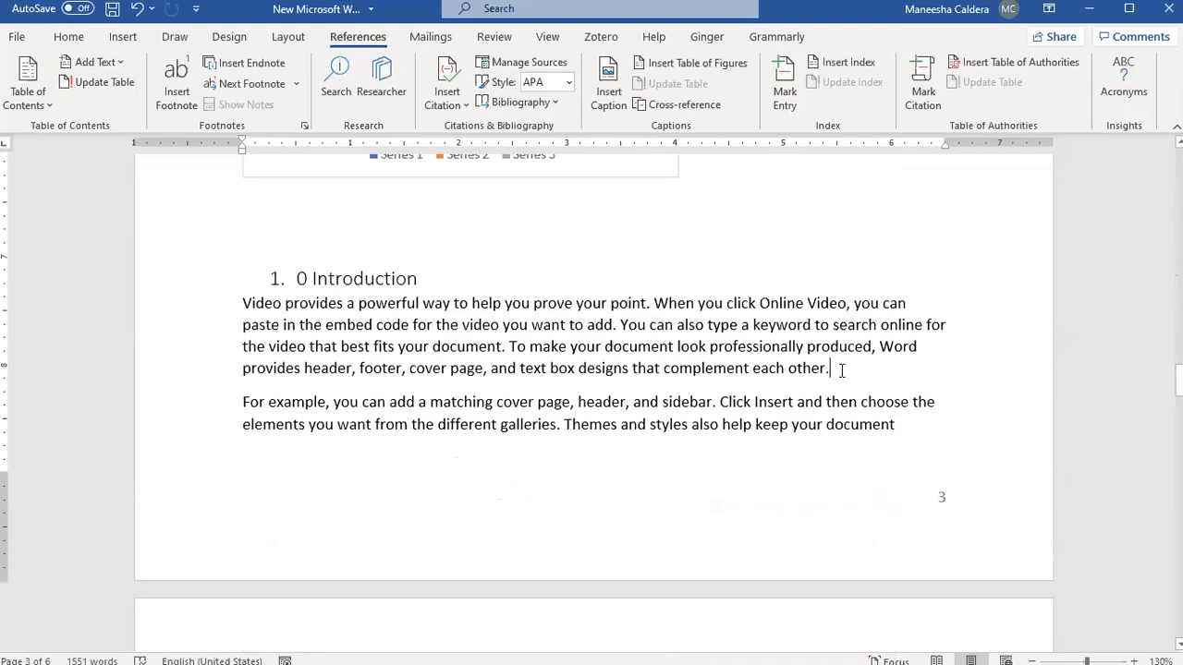
key("Return")
type("Soci")
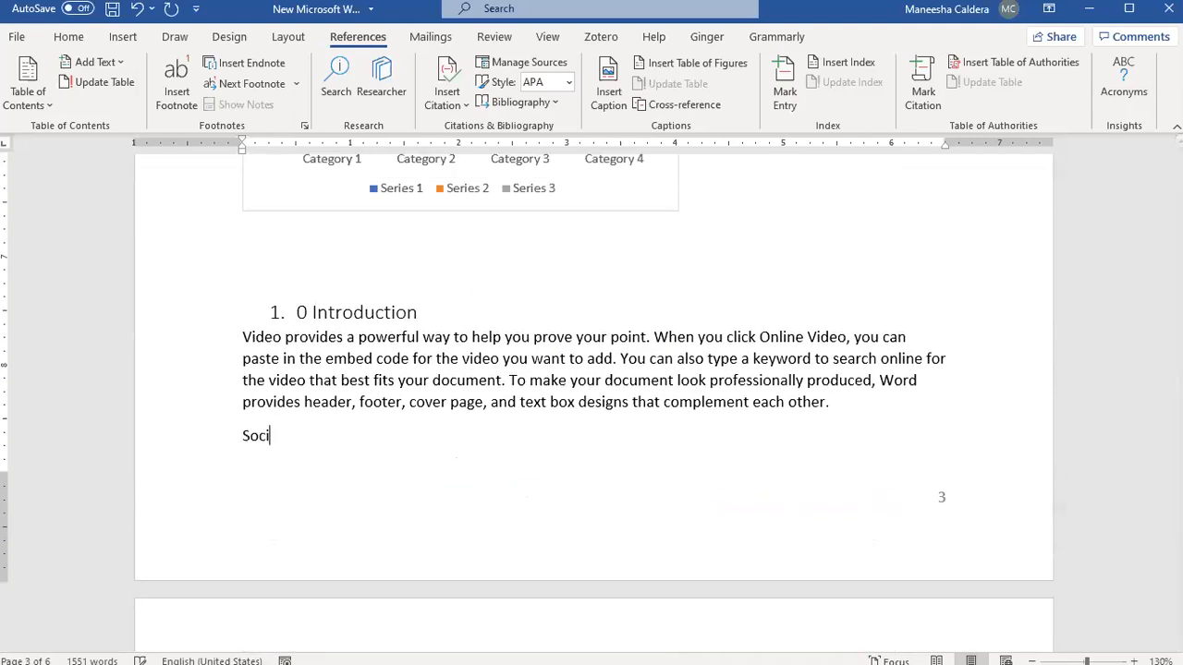
type("al media is bad for ")
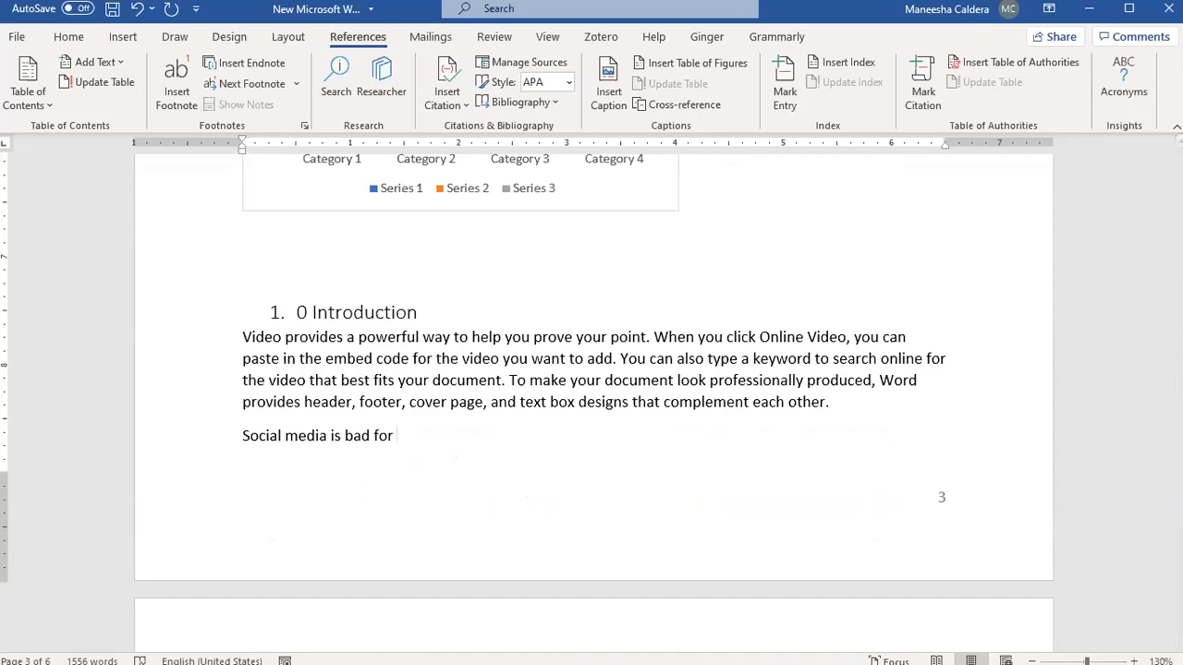
type("y")
type("ngers")
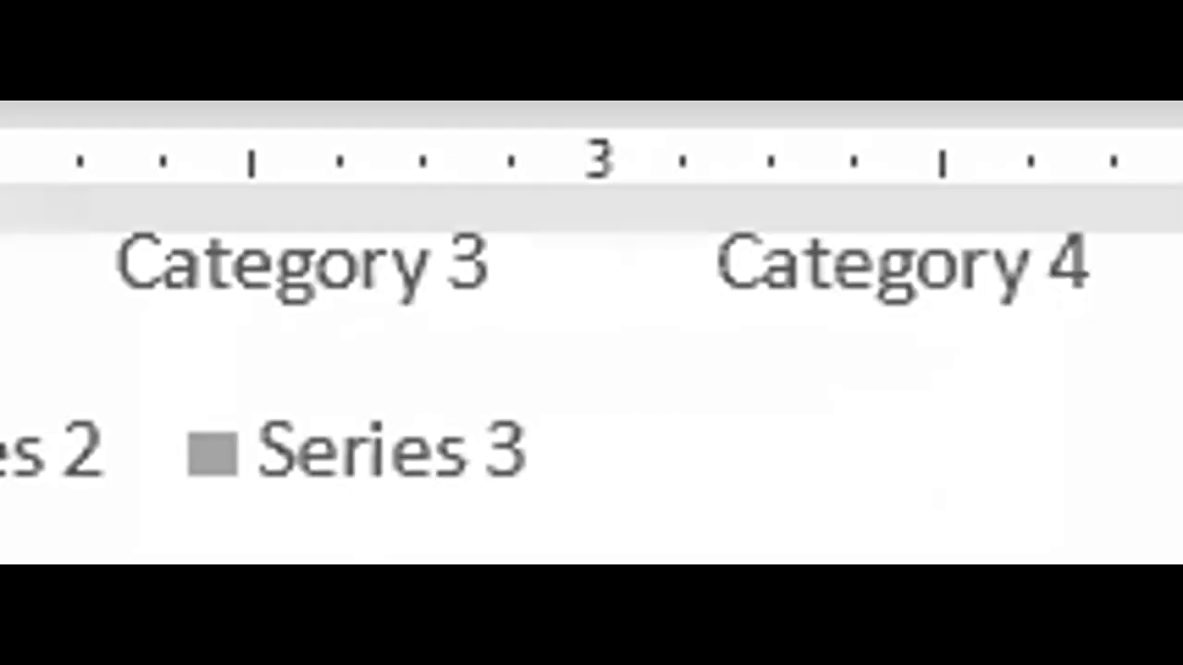
Set the document's citation and bibliography style to IEEE.
left_click(566, 81)
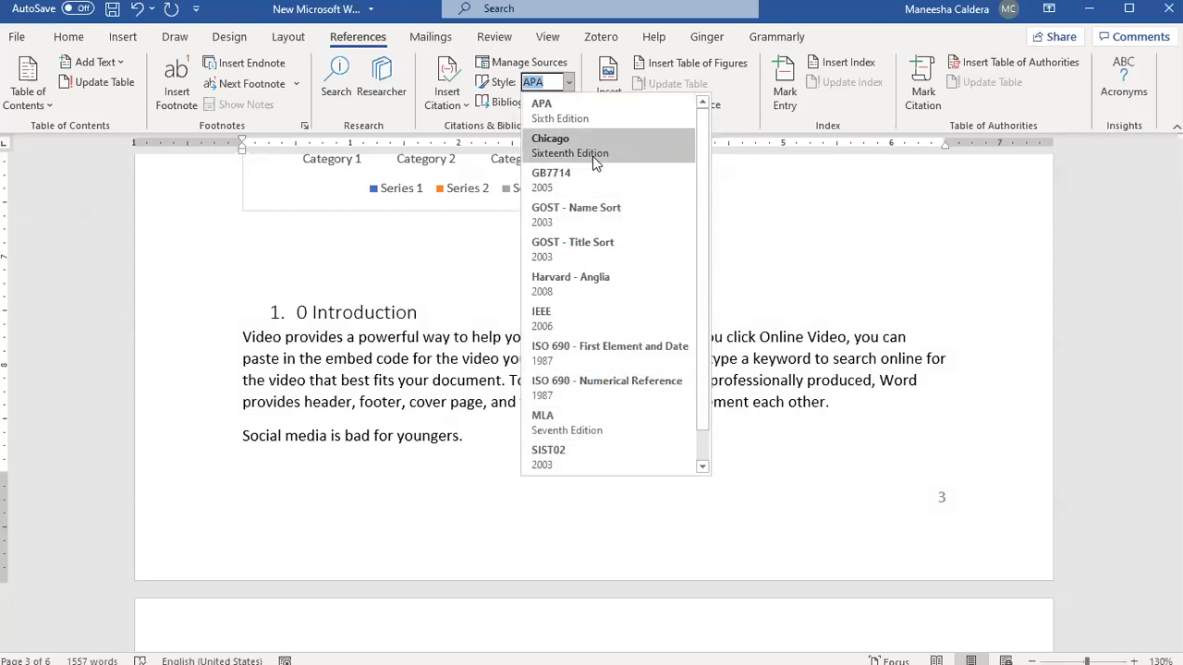
left_click(567, 81)
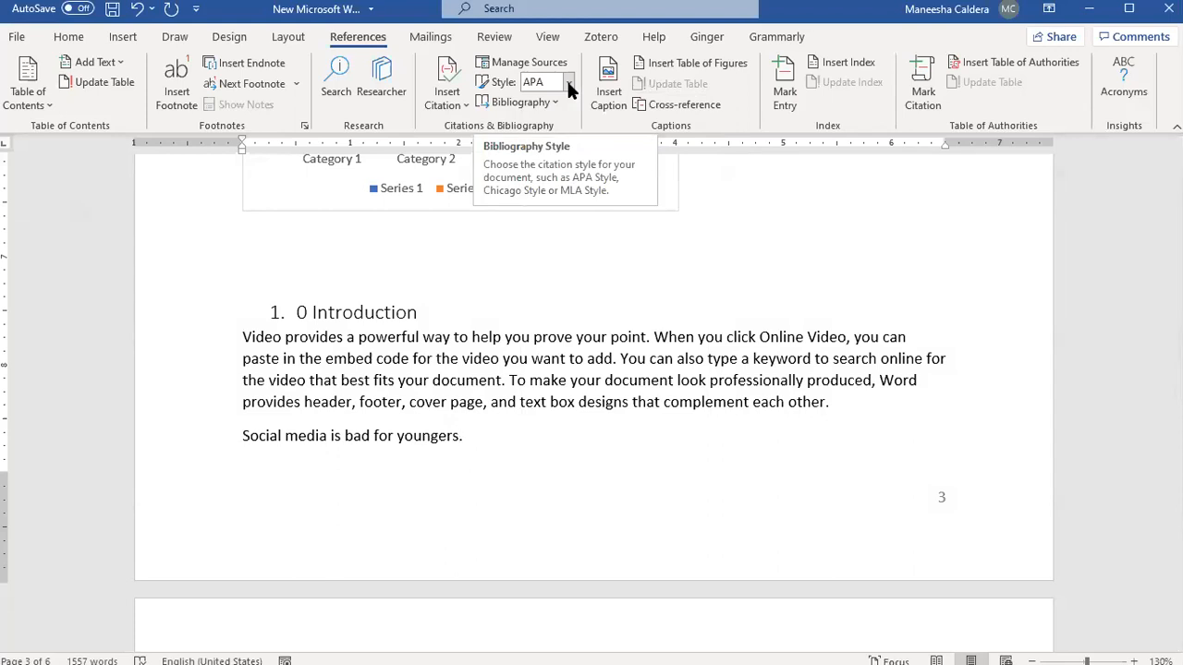
left_click(567, 82)
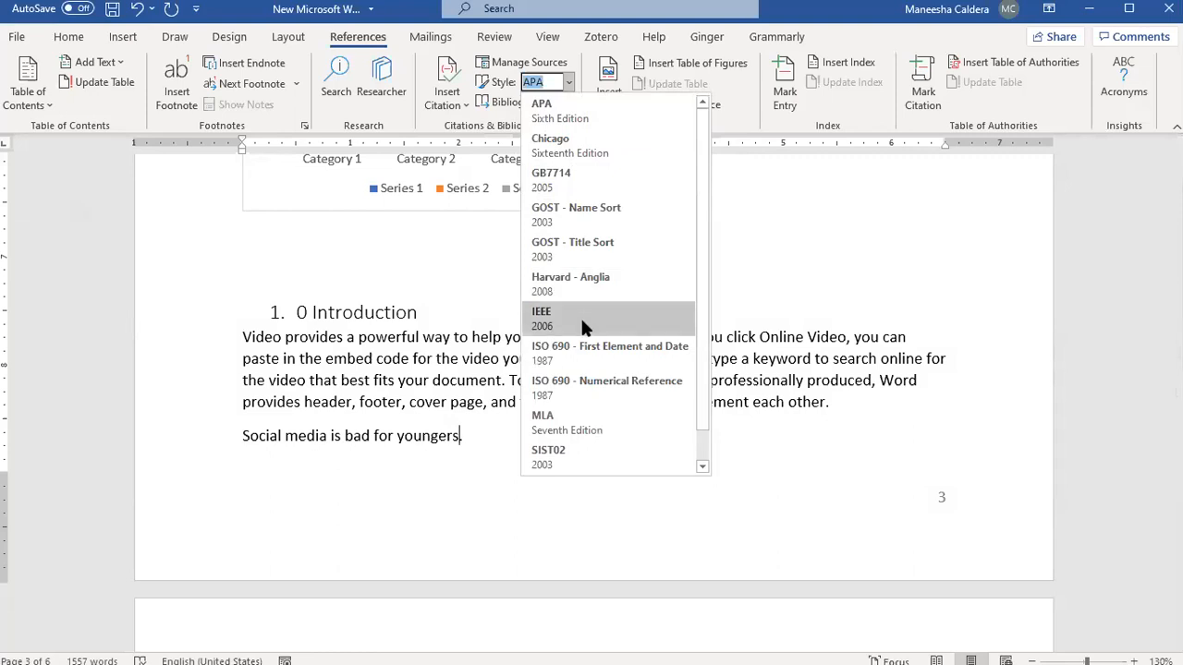
left_click(582, 322)
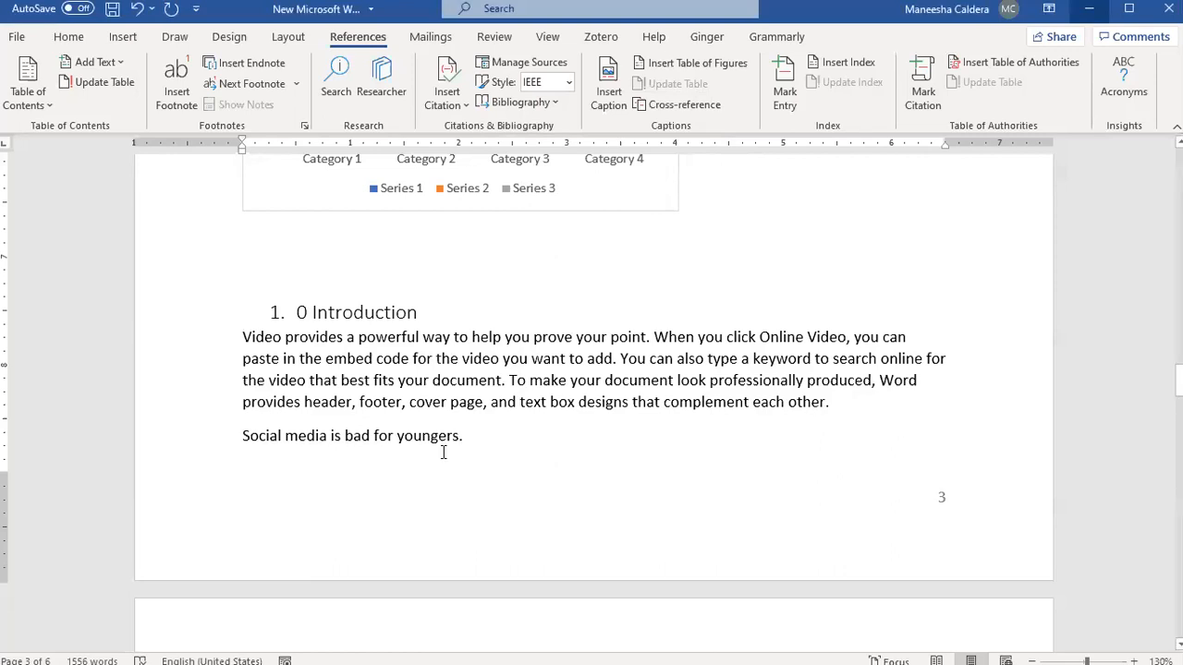
Start a new Conference Proceedings source for a citation after "youngers" and enter the author's name.
left_click(443, 101)
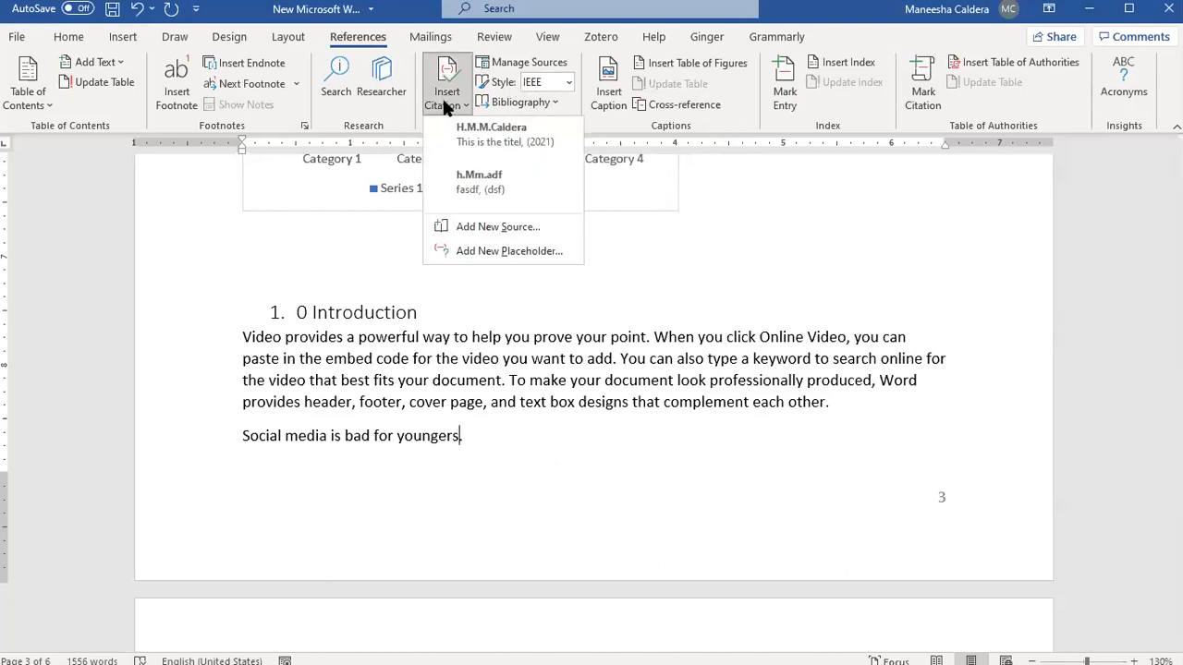
left_click(499, 235)
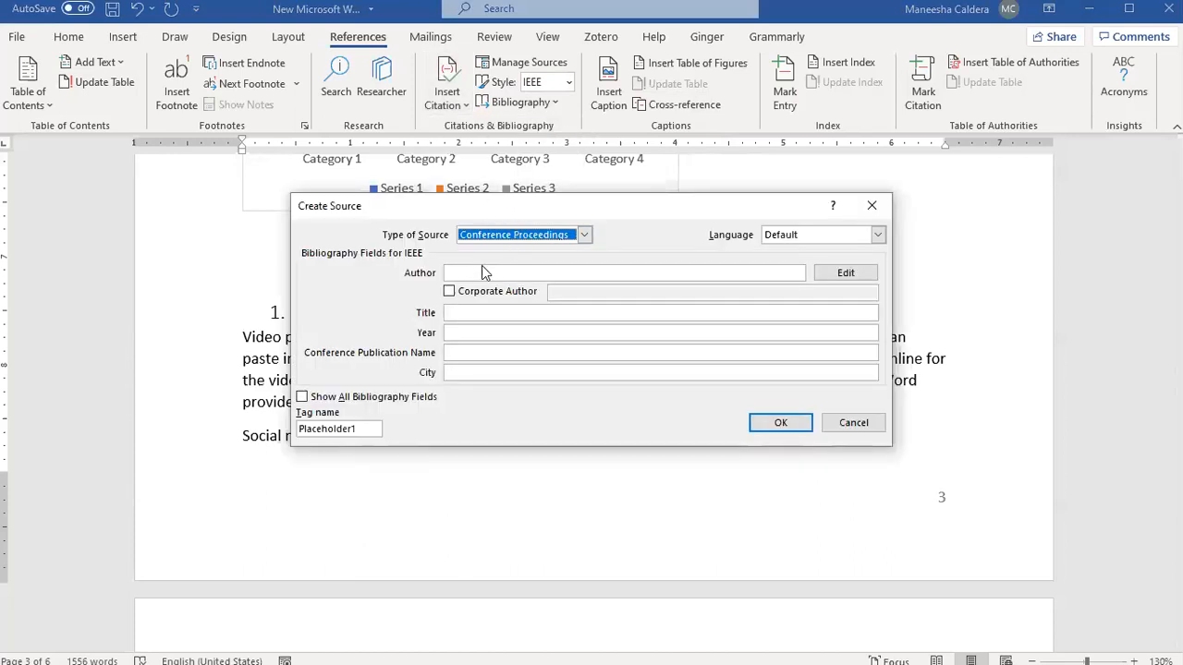
left_click(468, 272)
type("H")
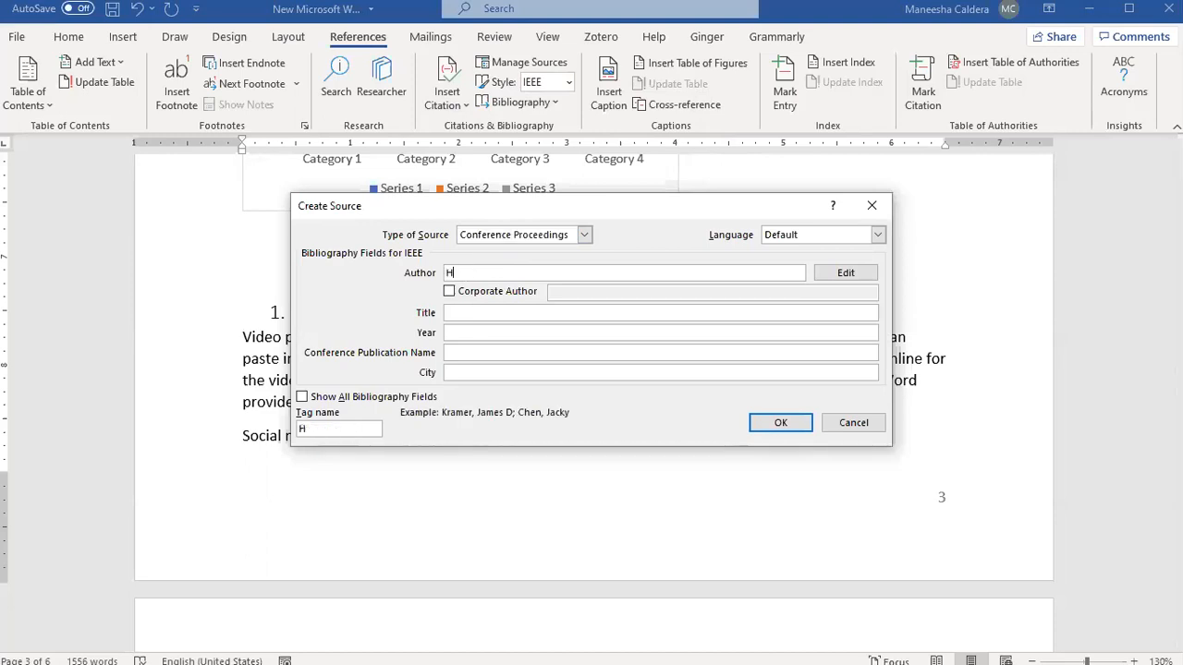
type(".M.M.Caldera")
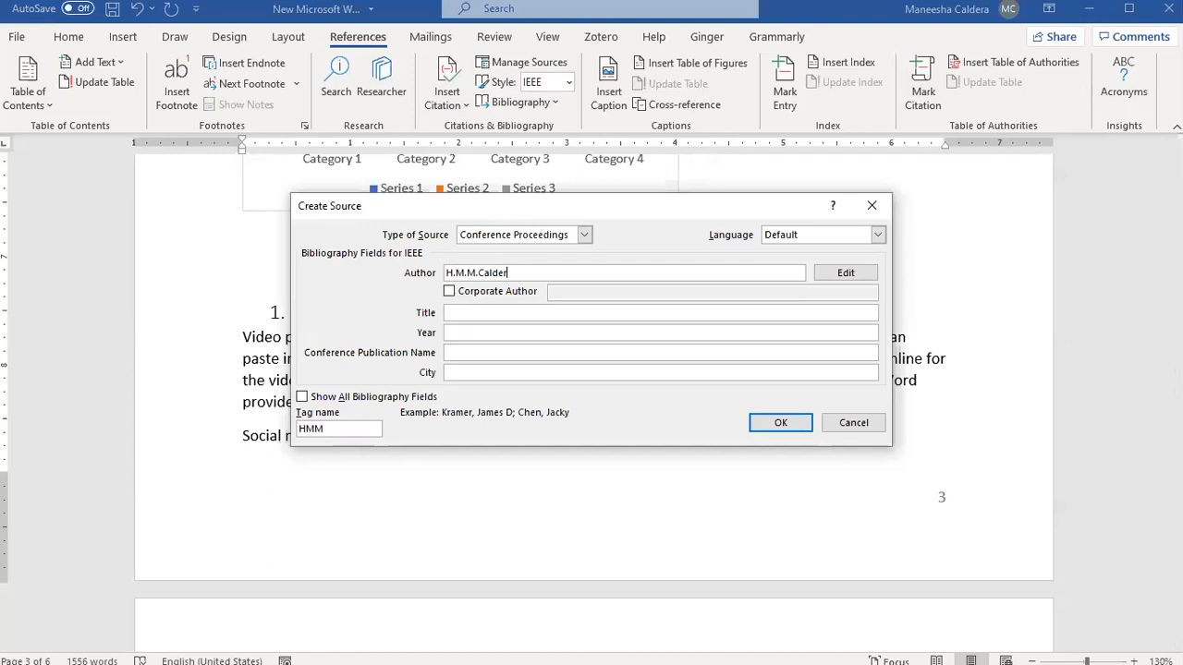
left_click(458, 314)
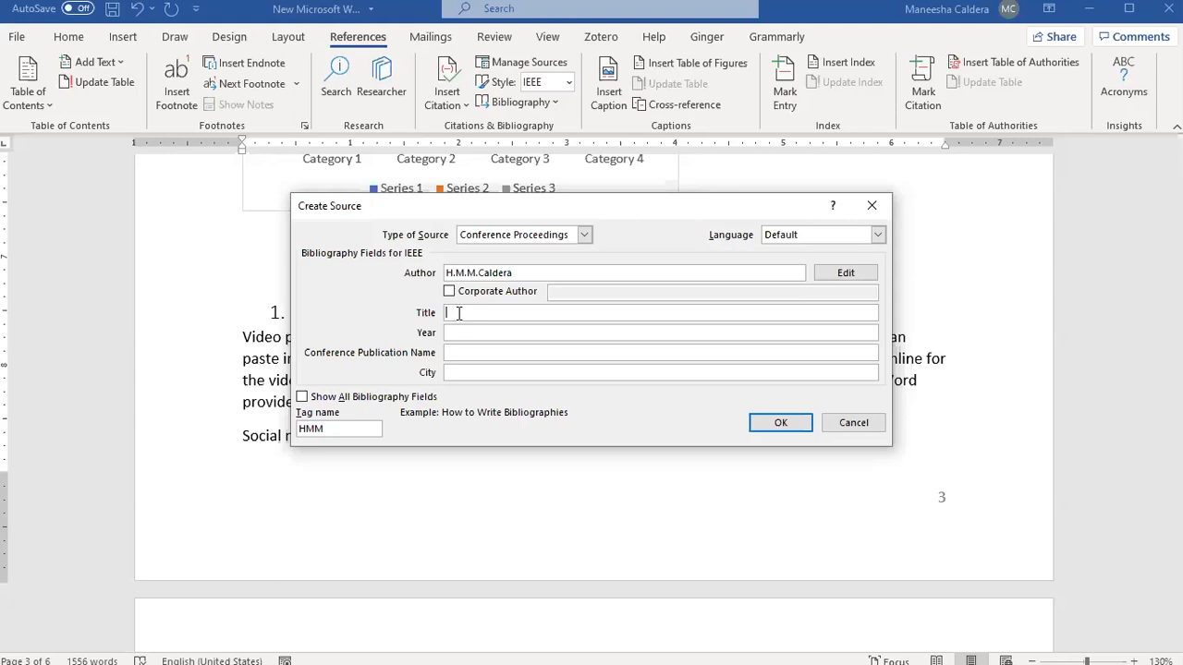
left_click(449, 291)
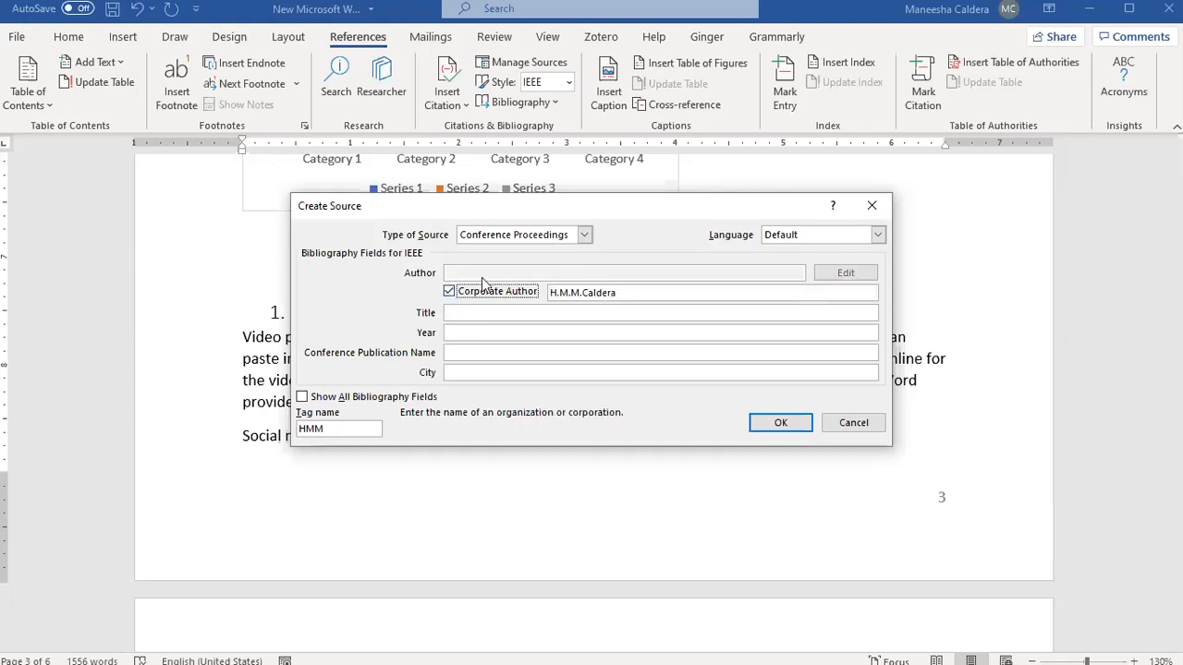
left_click(471, 289)
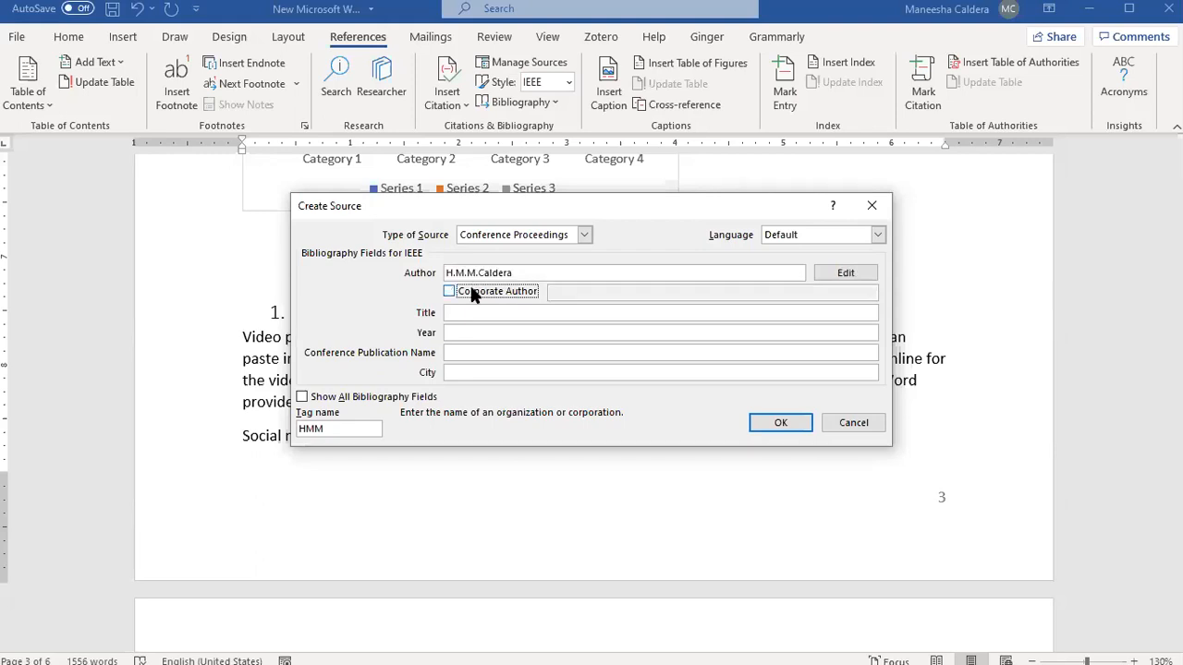
Enter "Socila media in Srilanka" as the source's title and 2021 as its year.
left_click(492, 314)
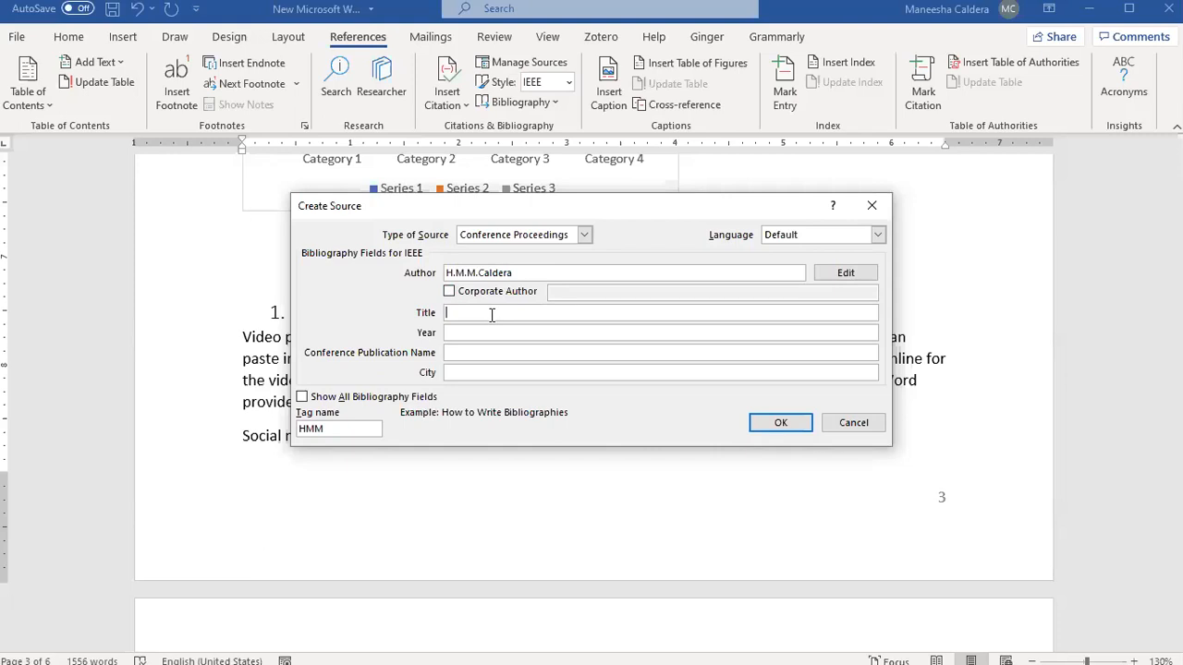
type("Socila media in Srilanka")
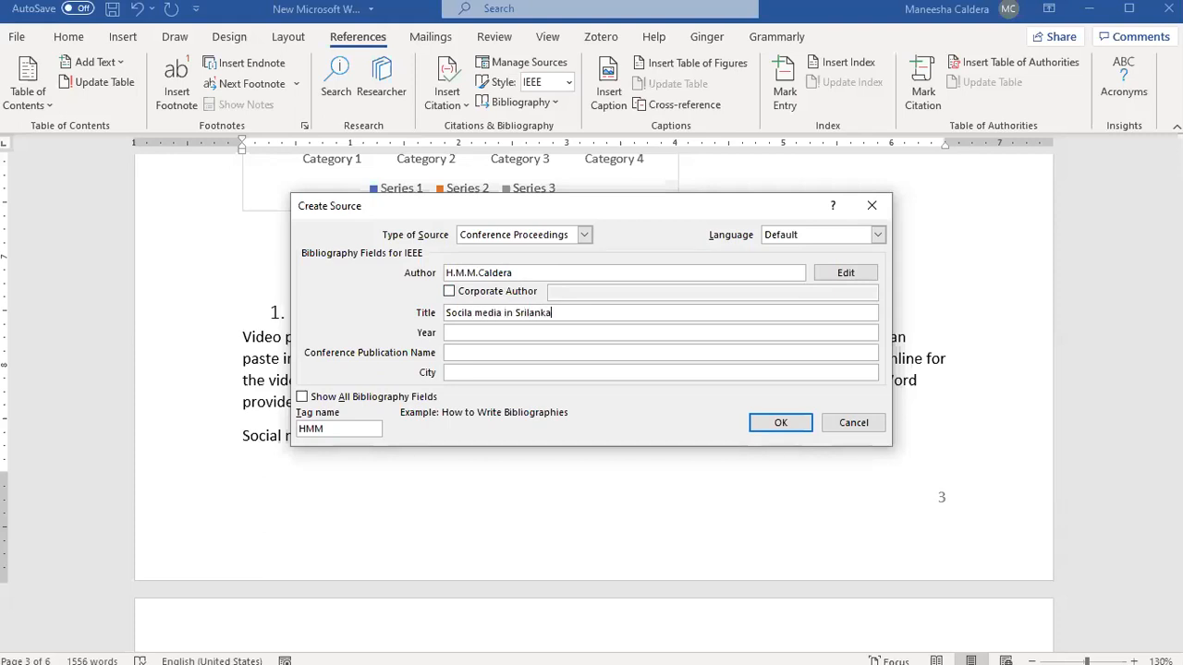
left_click(476, 334)
type("2021")
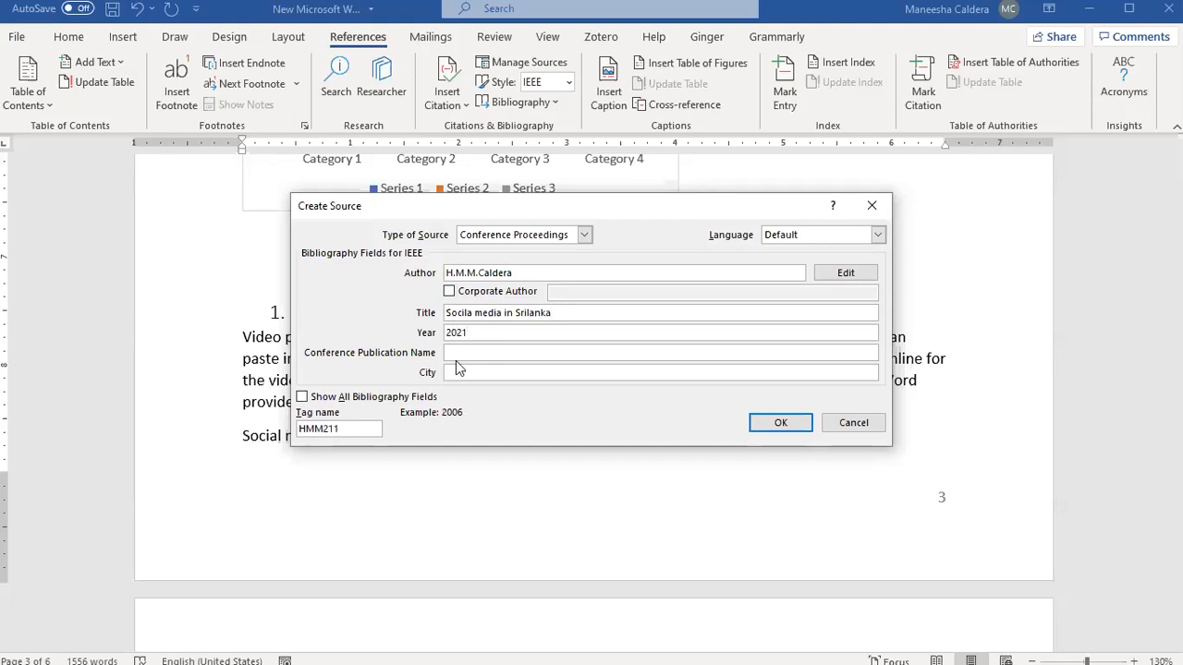
Enter "ICTer 2021" as the conference publication name and Colombo as the city, and insert the source as a citation.
left_click(463, 350)
type("ICTer")
type(" 201")
type("21")
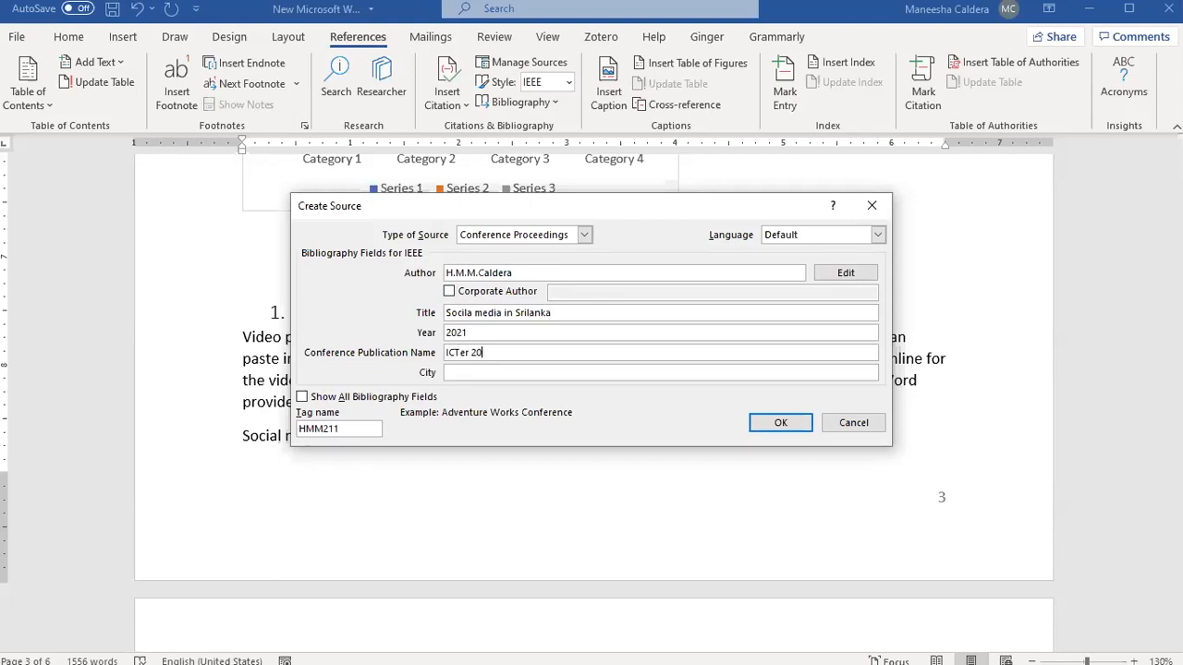
left_click(458, 371)
type("Colombo")
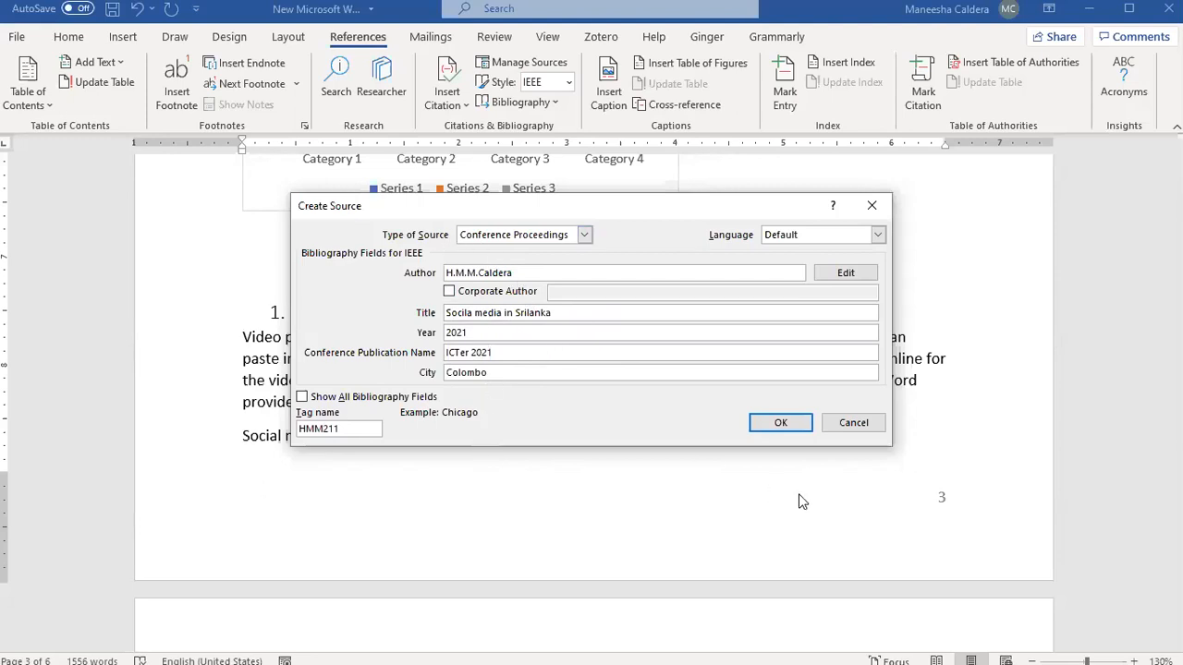
left_click(781, 423)
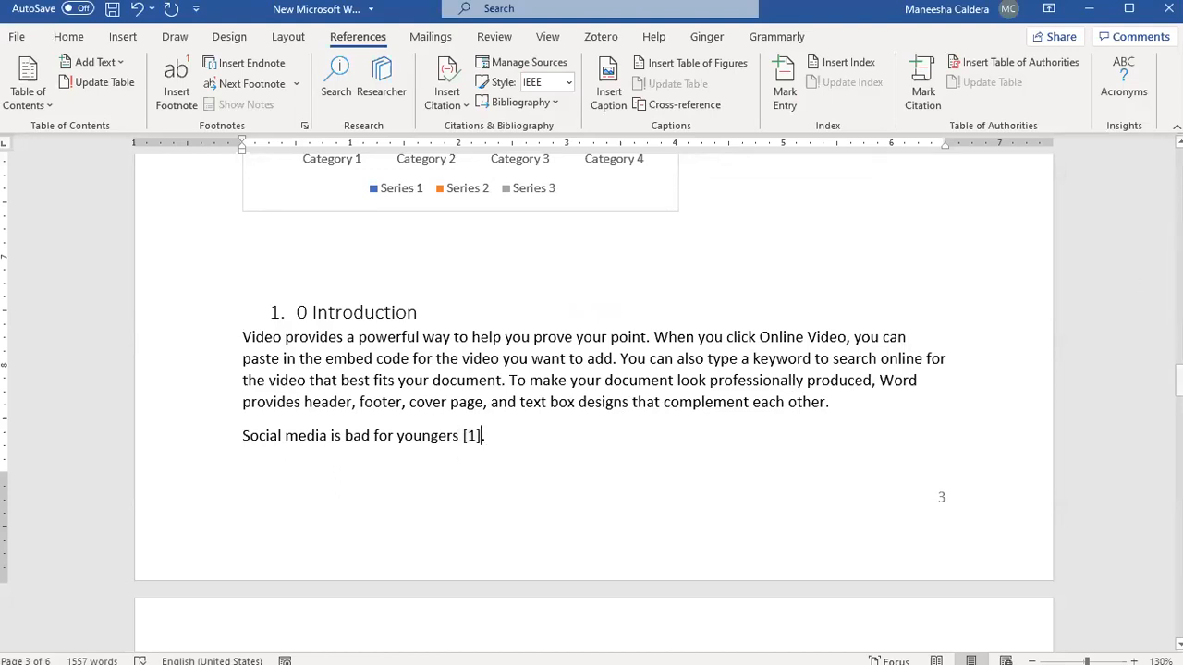
Add the line "Ref" below the last paragraph on page 6, followed by a new blank line.
left_click_drag(1178, 379, 1178, 618)
left_click(507, 444)
type("Ref")
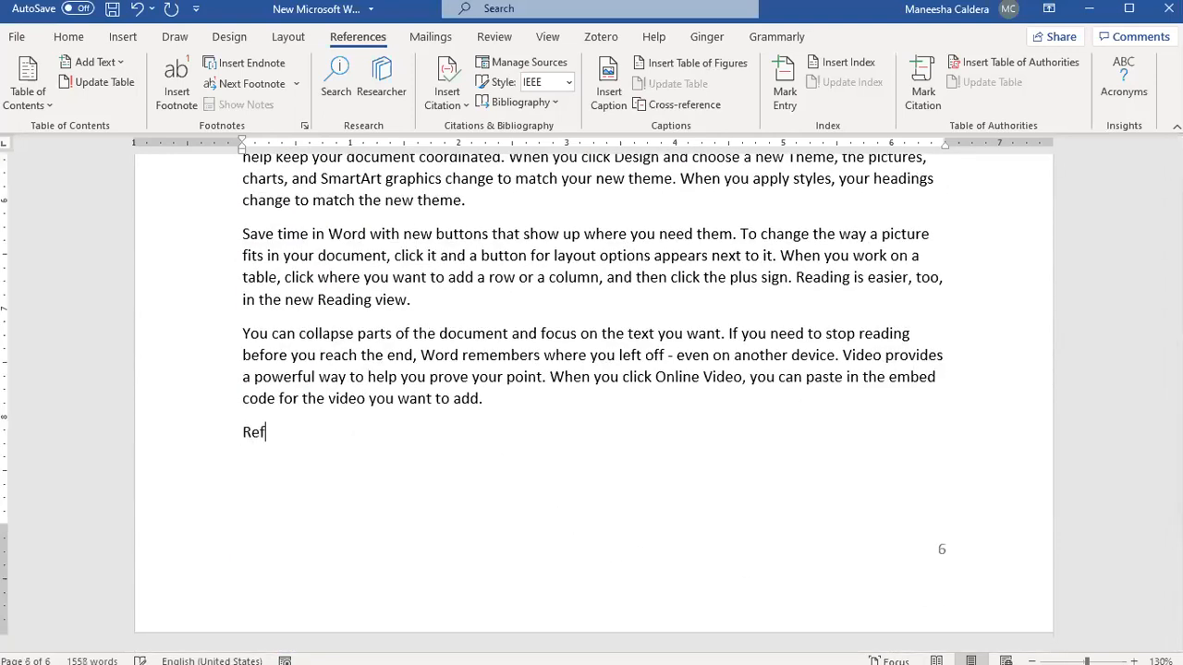
key("Return")
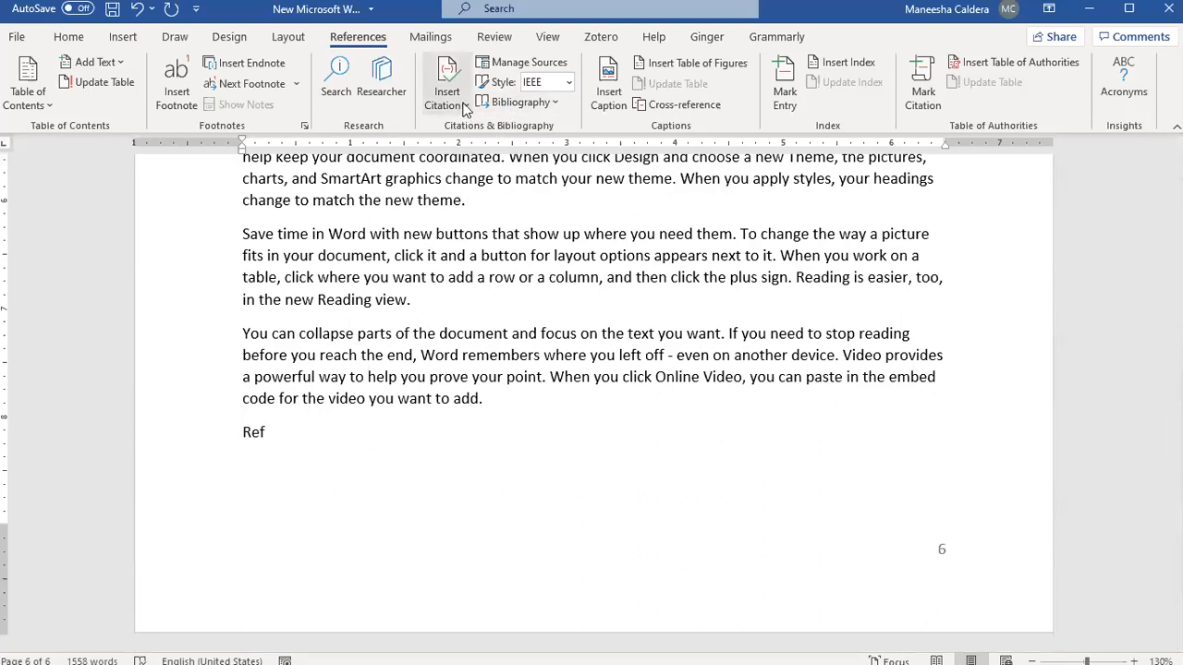
Insert the built-in References bibliography on the blank line below "Ref".
left_click(518, 101)
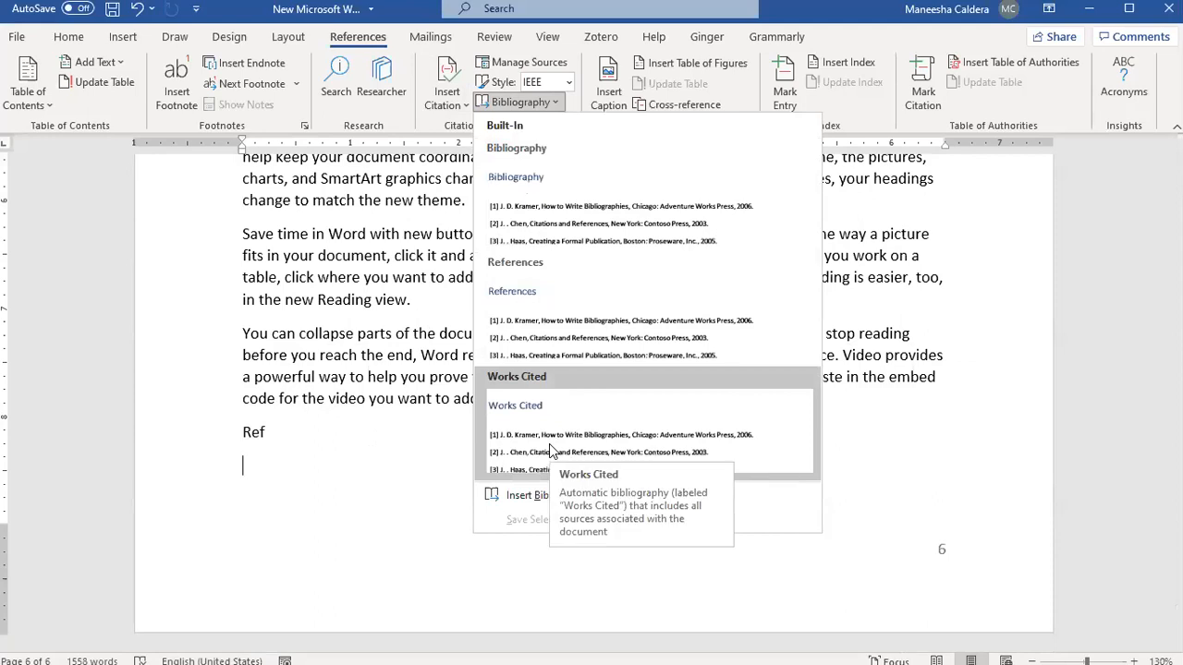
left_click(560, 349)
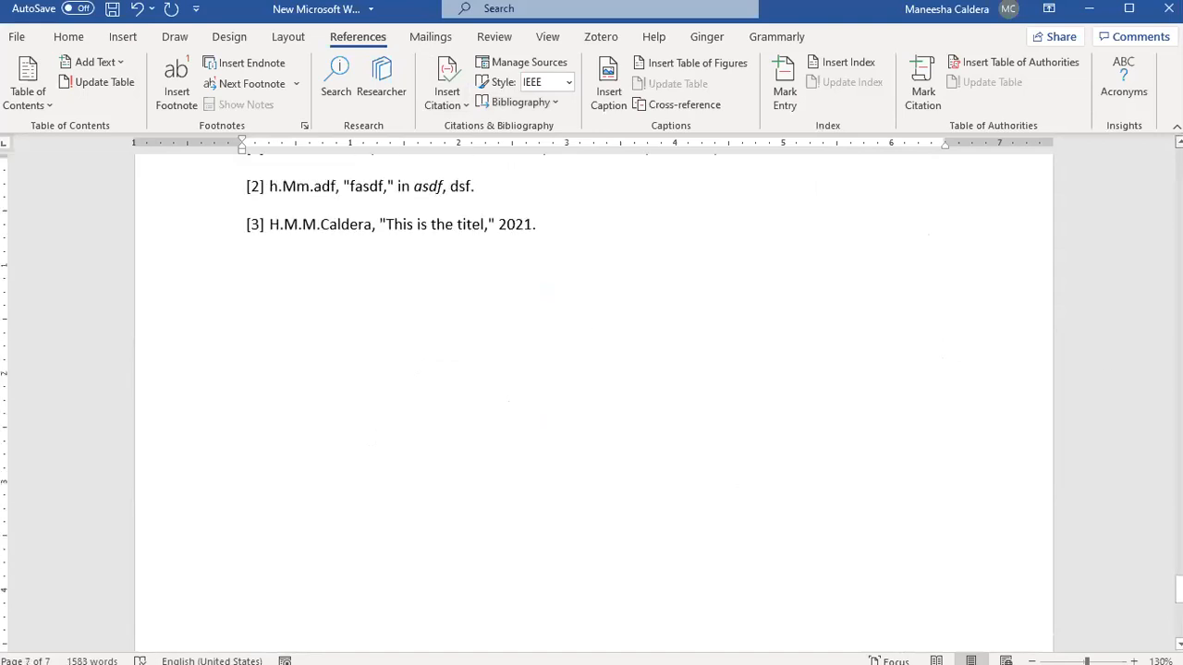
left_click(489, 377)
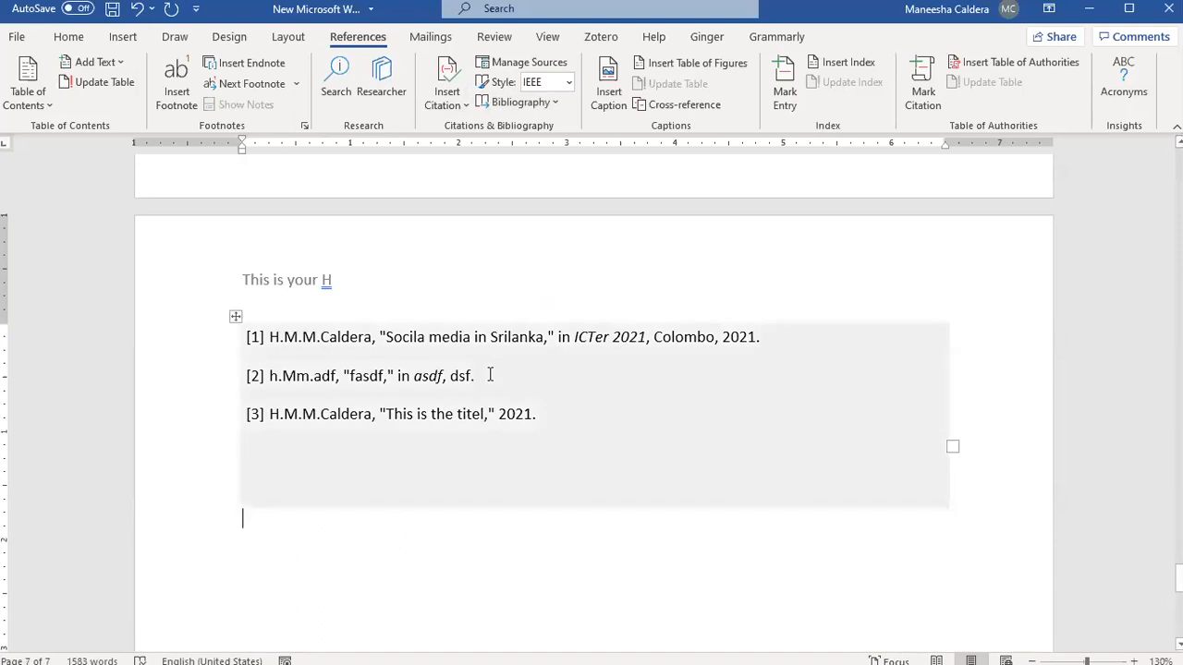
Delete the second and third entries from the bibliography on page 7, keeping only the "Socila media in Srilanka" source.
left_click(451, 337)
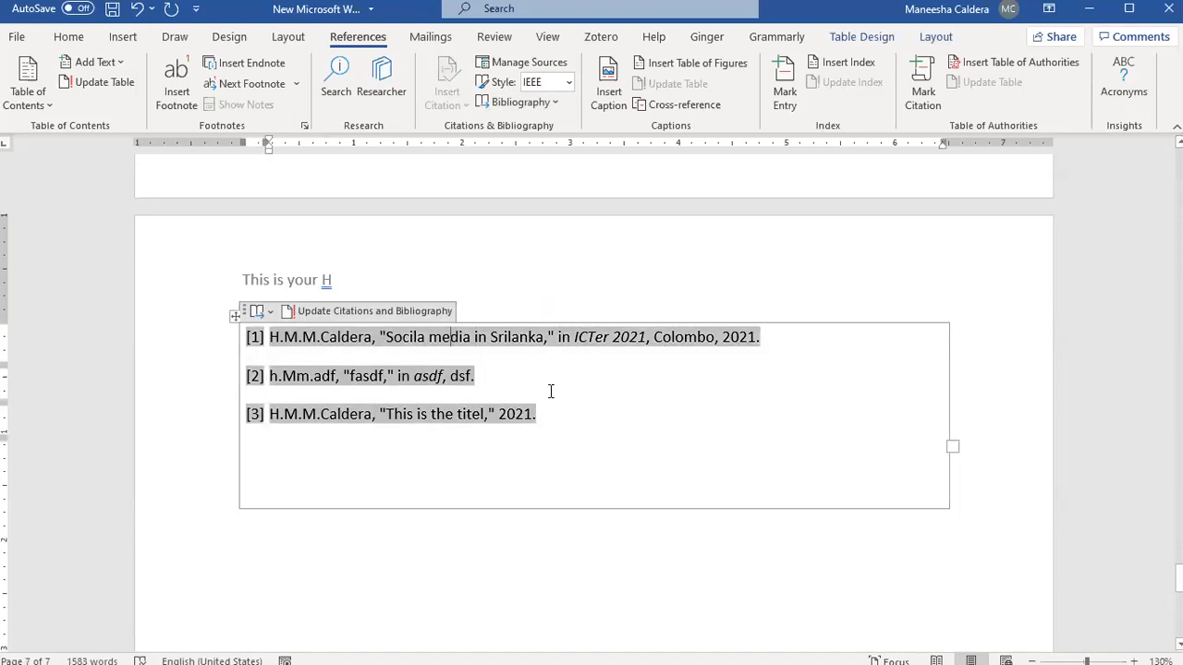
left_click_drag(622, 414, 237, 376)
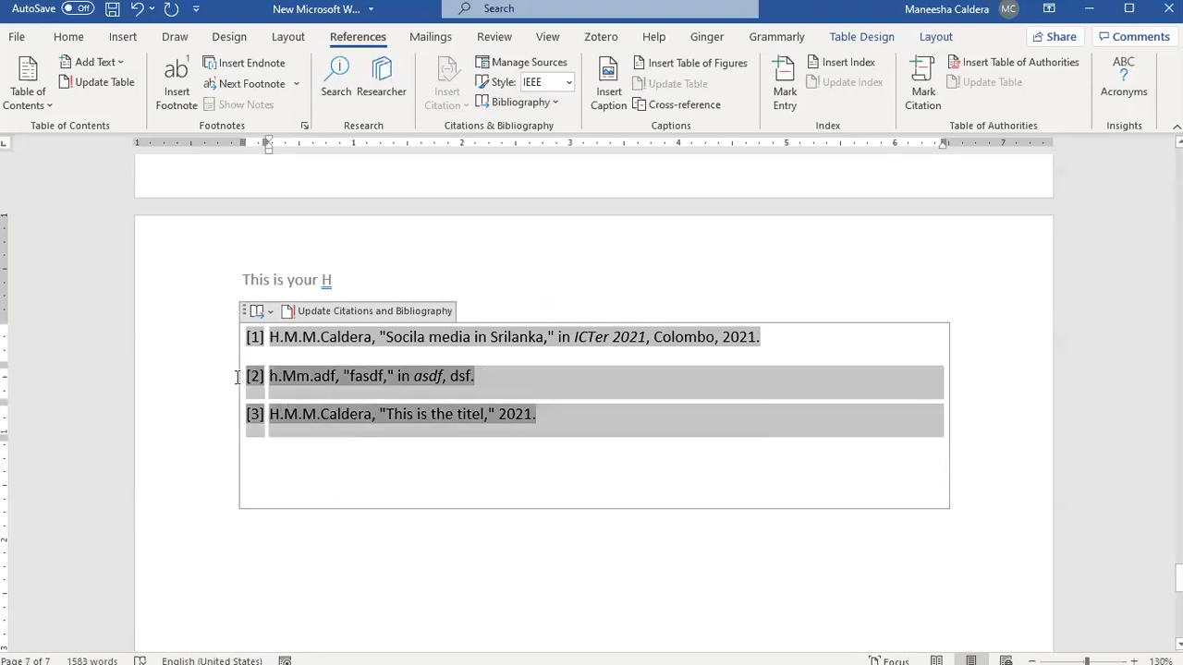
key("BackSpace")
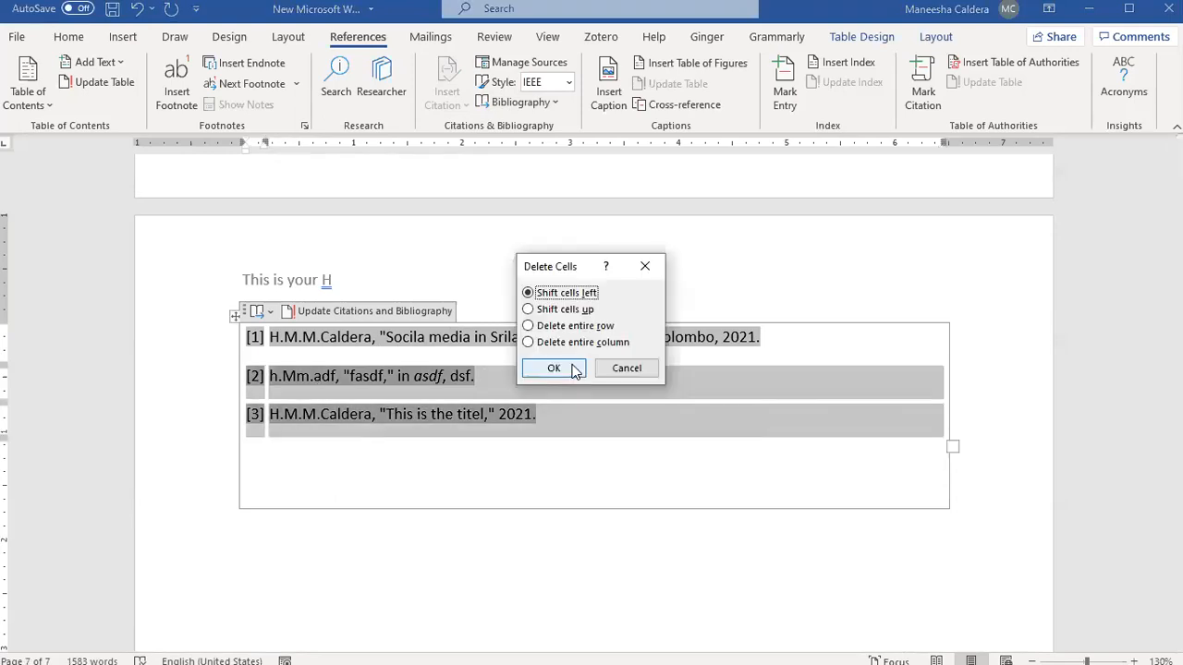
left_click(554, 368)
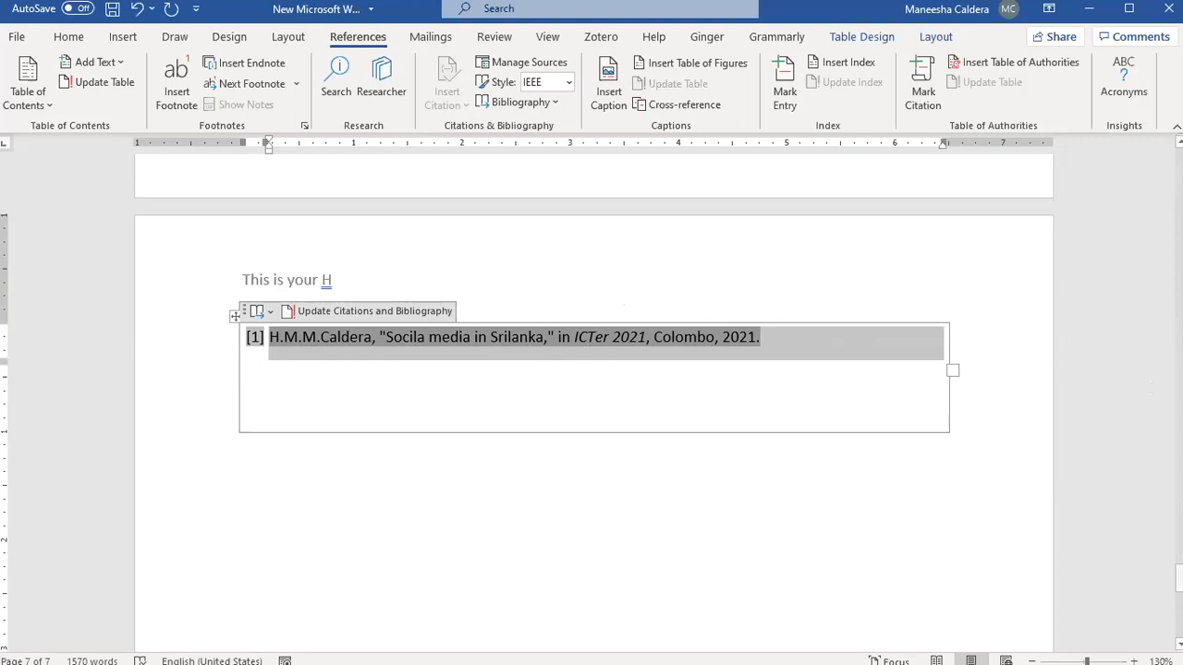
scroll(594, 398, "up", 1)
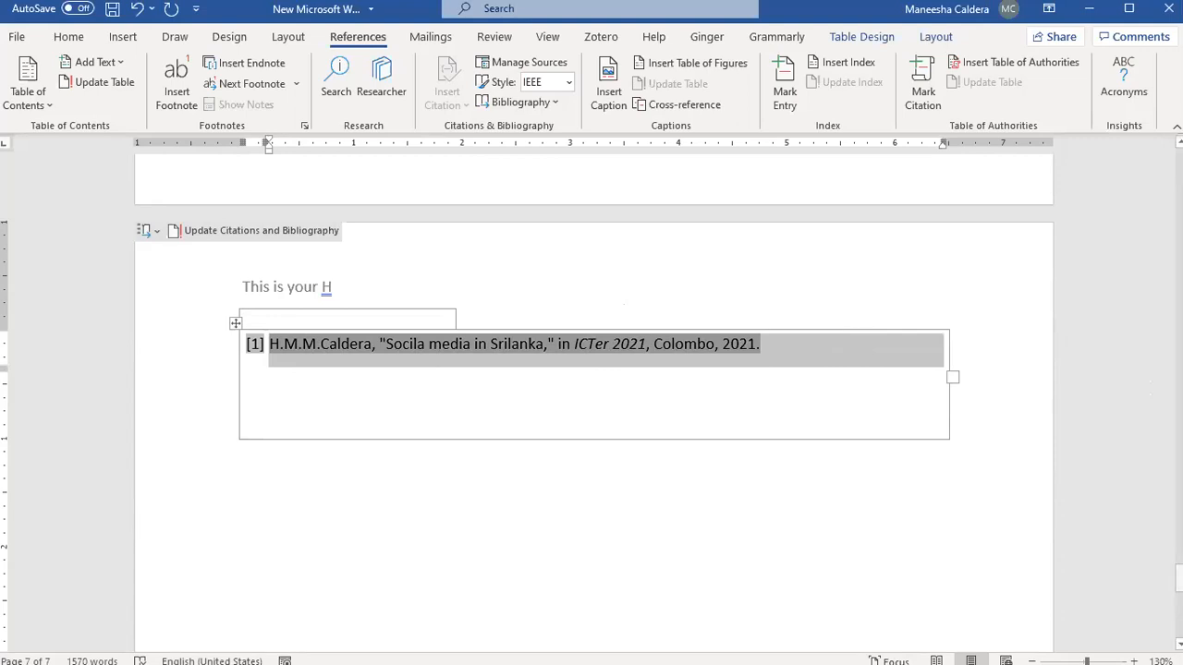
Create a conference proceedings source for a citation ending the first Methodology paragraph, with author ABC and title "tile".
left_click_drag(1179, 578, 1179, 530)
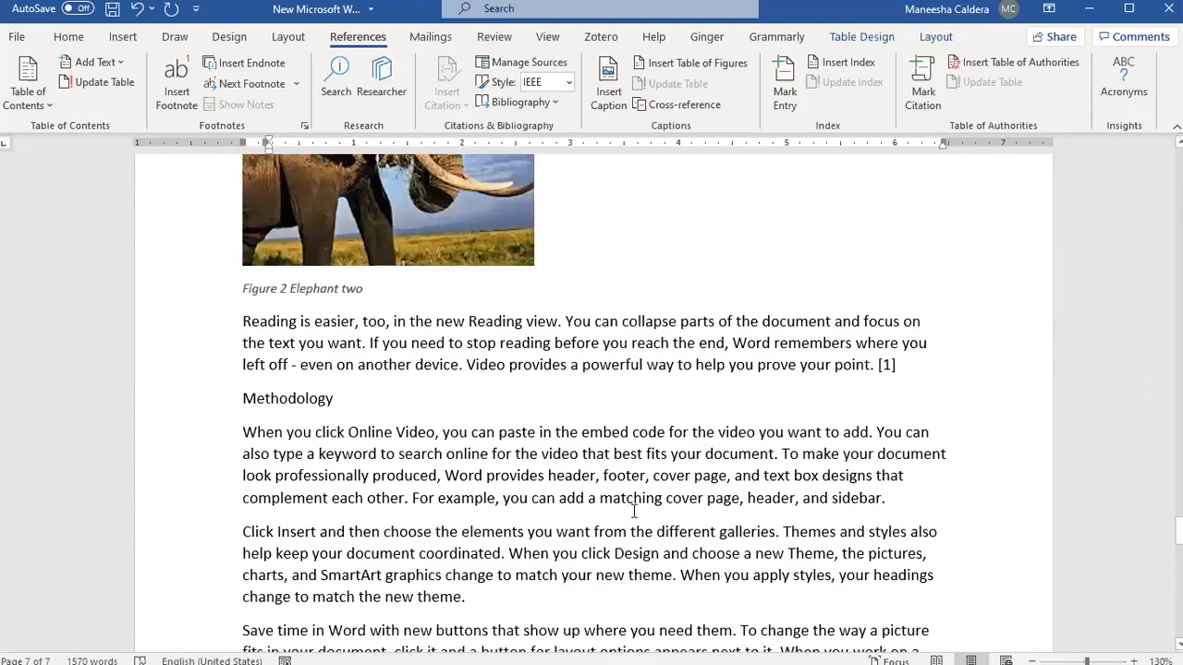
left_click(891, 500)
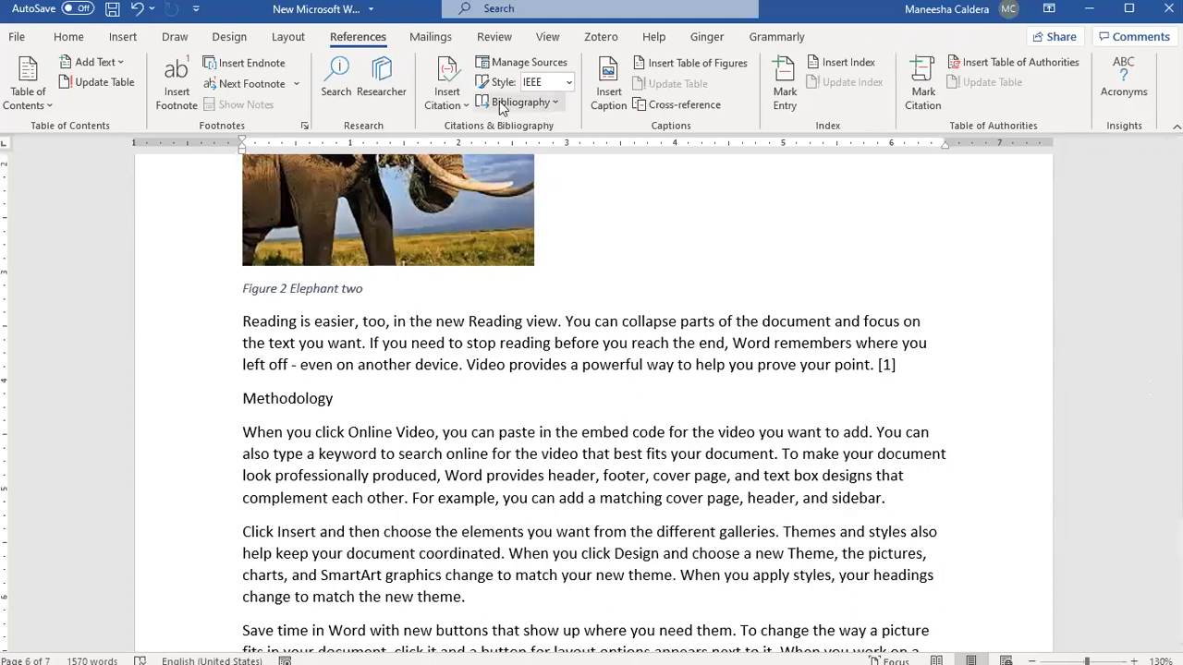
left_click(463, 282)
left_click(546, 273)
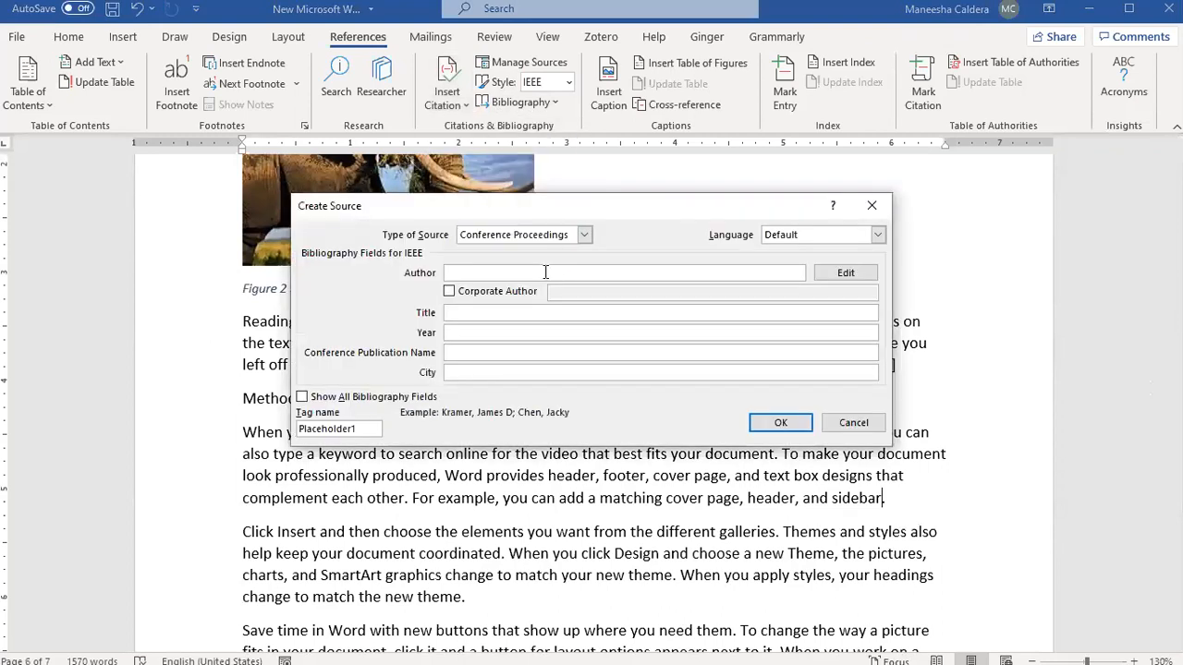
type("ABC")
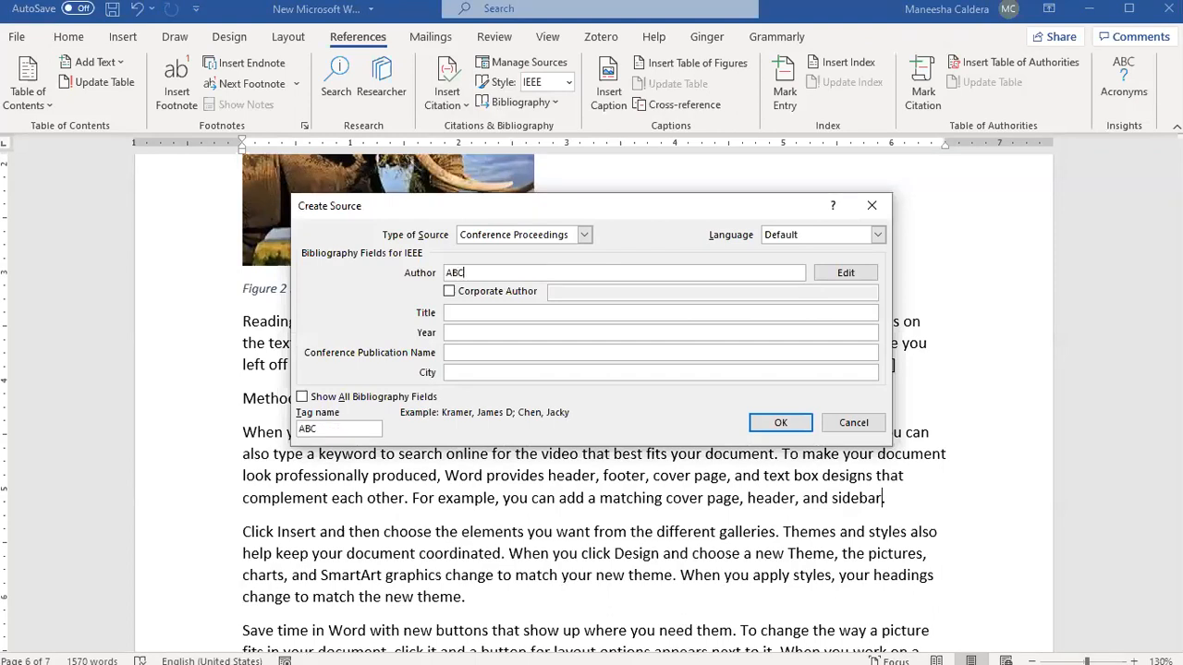
left_click(515, 313)
type("tile")
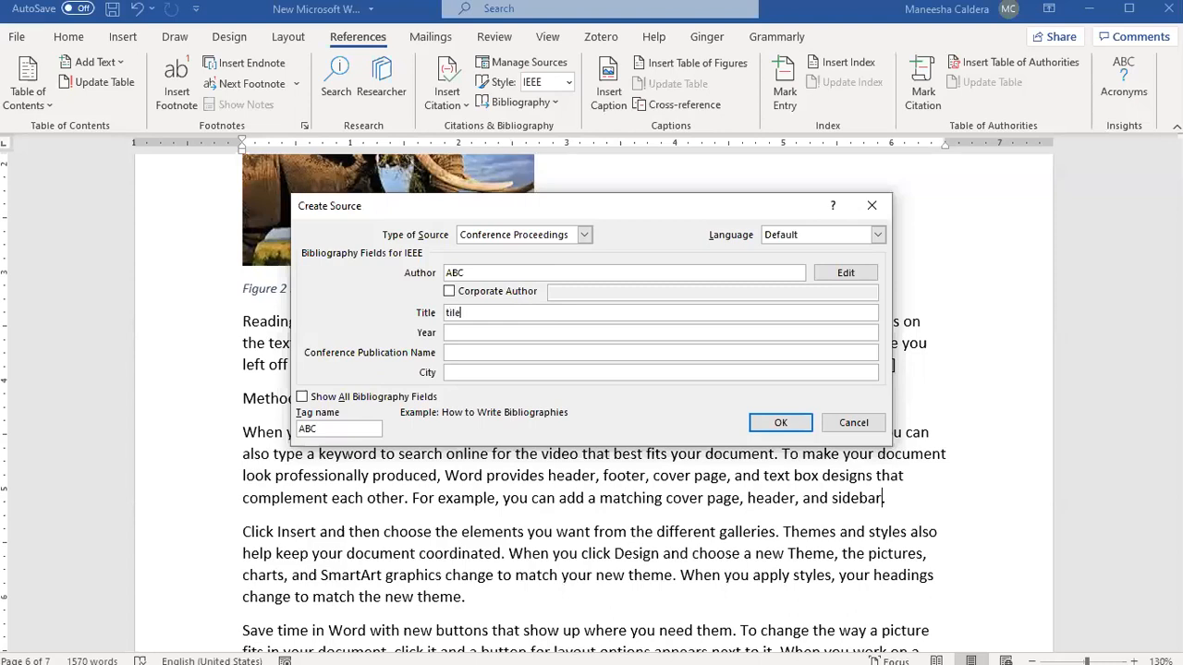
Set the source's year to 202, conference publication name to "abc conf" and city to "collo", and insert it as a citation.
left_click(507, 333)
type("202")
key("Tab")
type("ab")
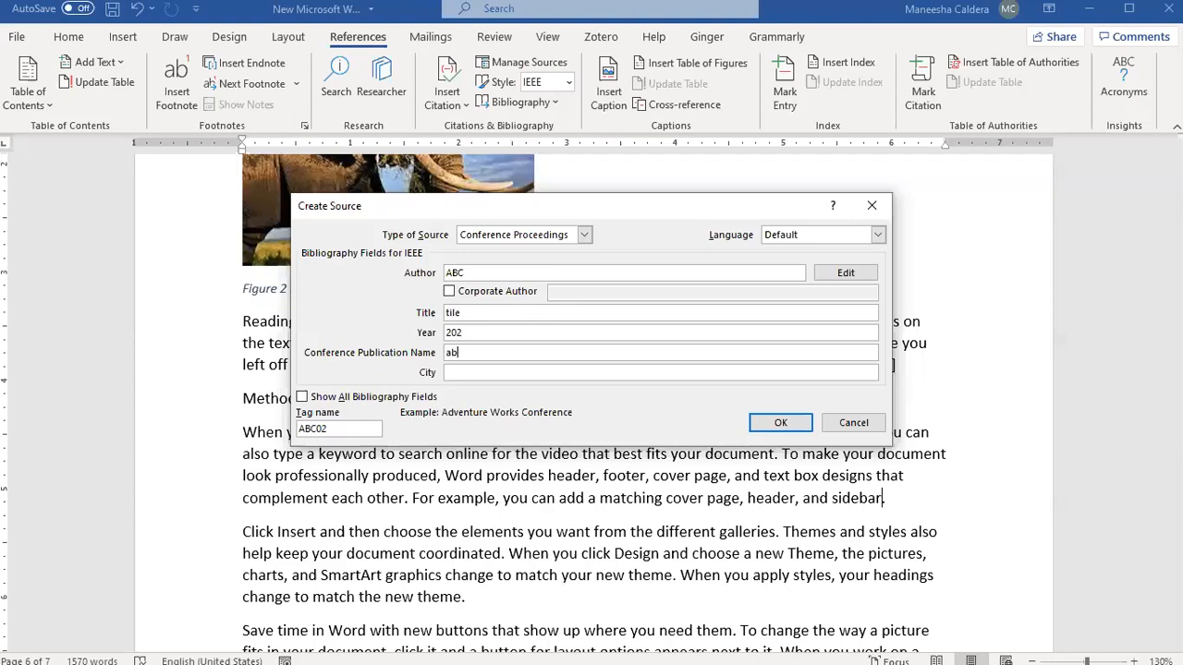
type("c conf")
left_click(507, 376)
type("collo")
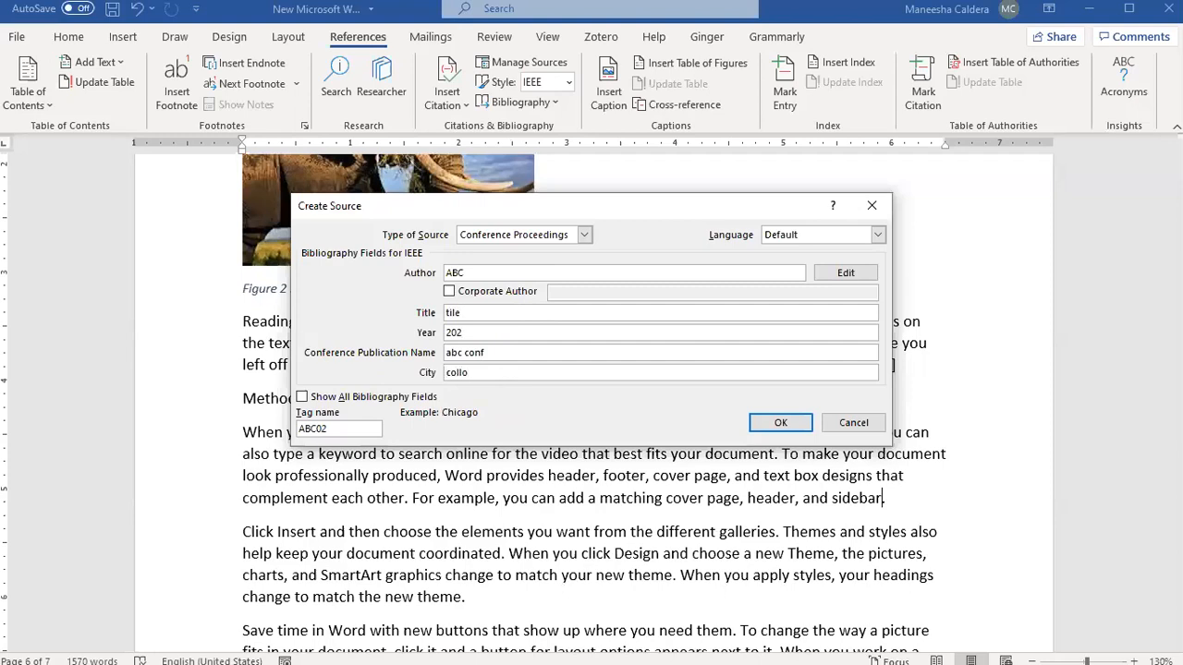
left_click(782, 421)
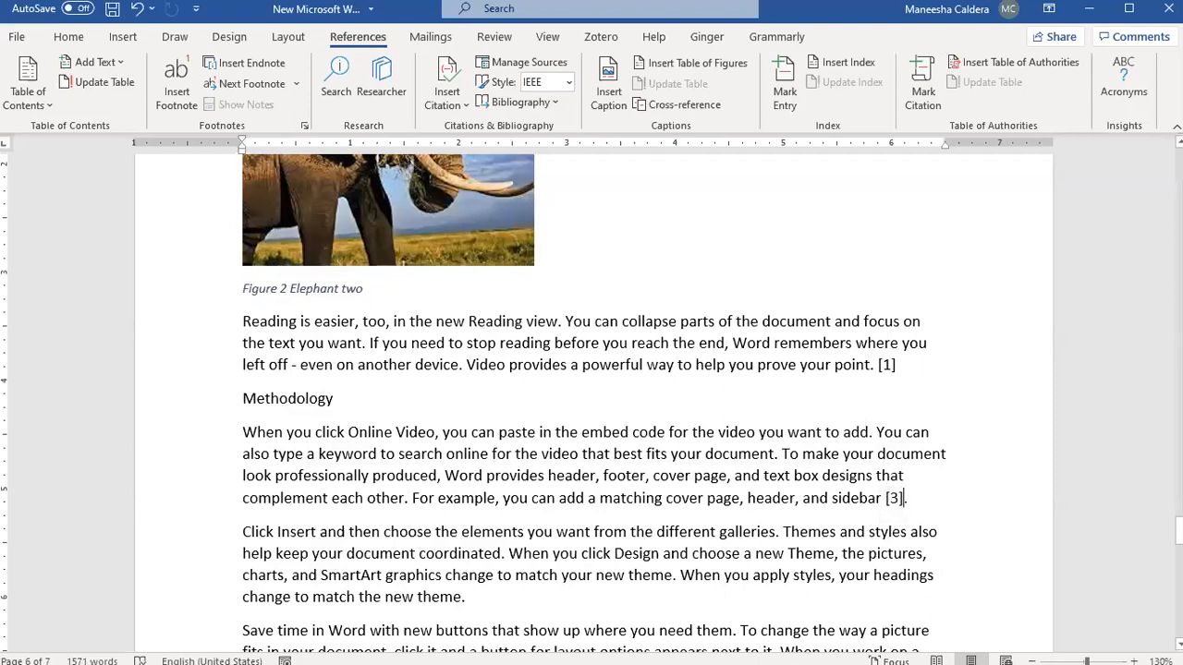
Update the citations and bibliography in the reference list on page 7.
left_click_drag(1178, 532, 1178, 573)
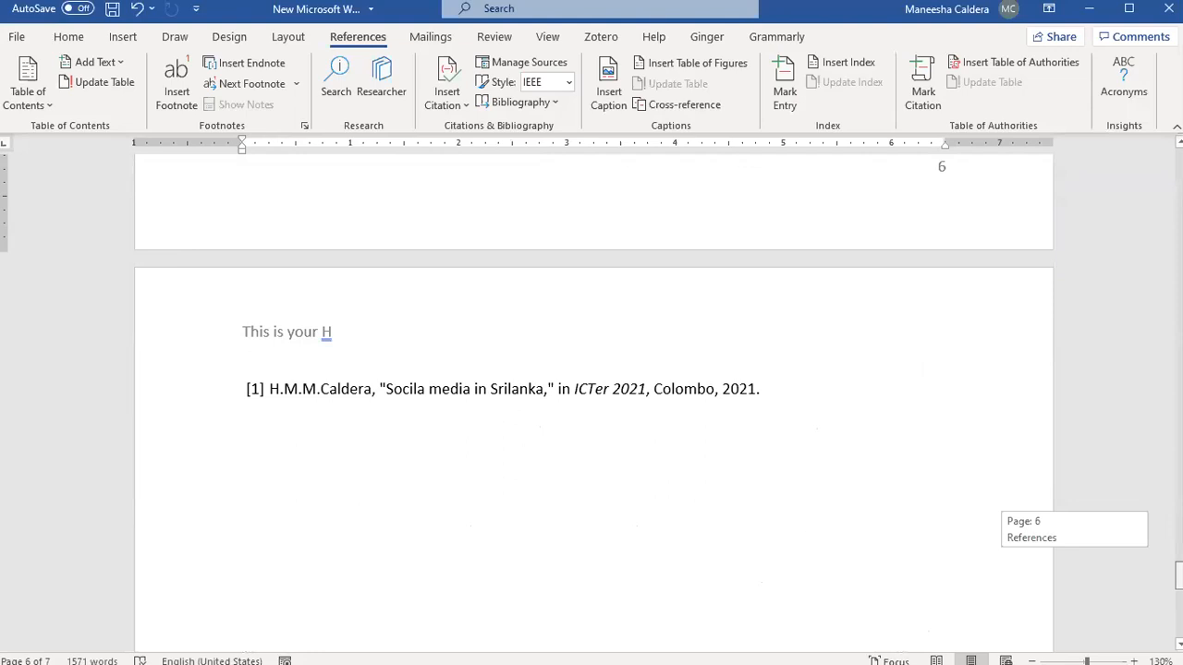
left_click(584, 397)
left_click(335, 360)
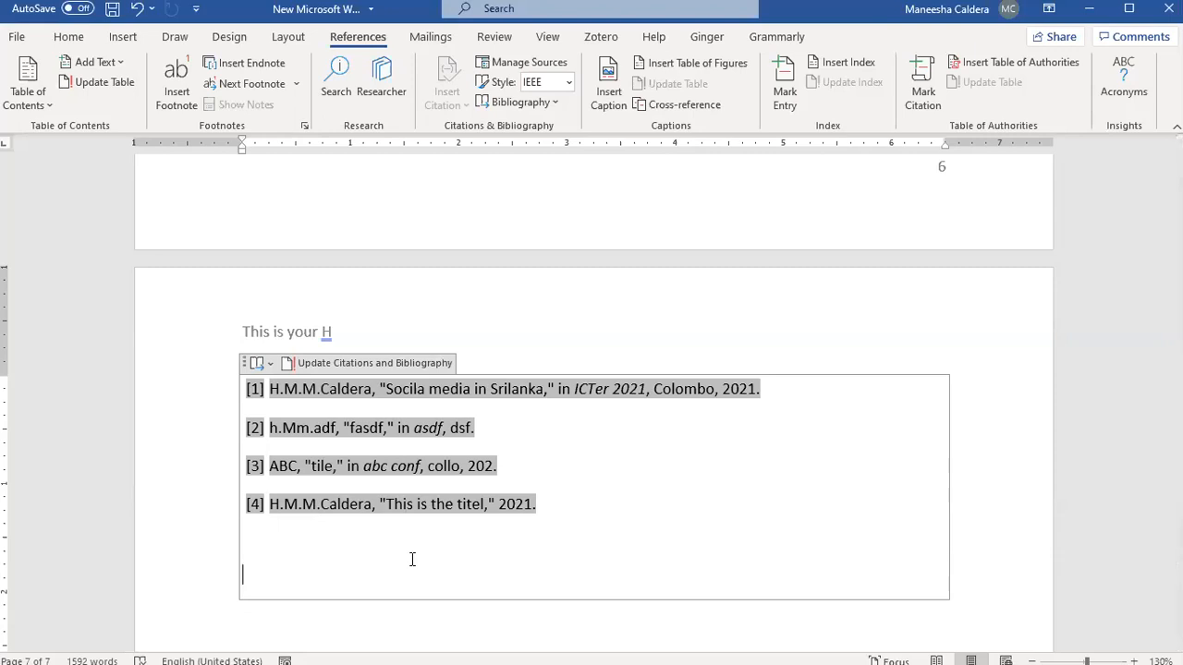
left_click(454, 317)
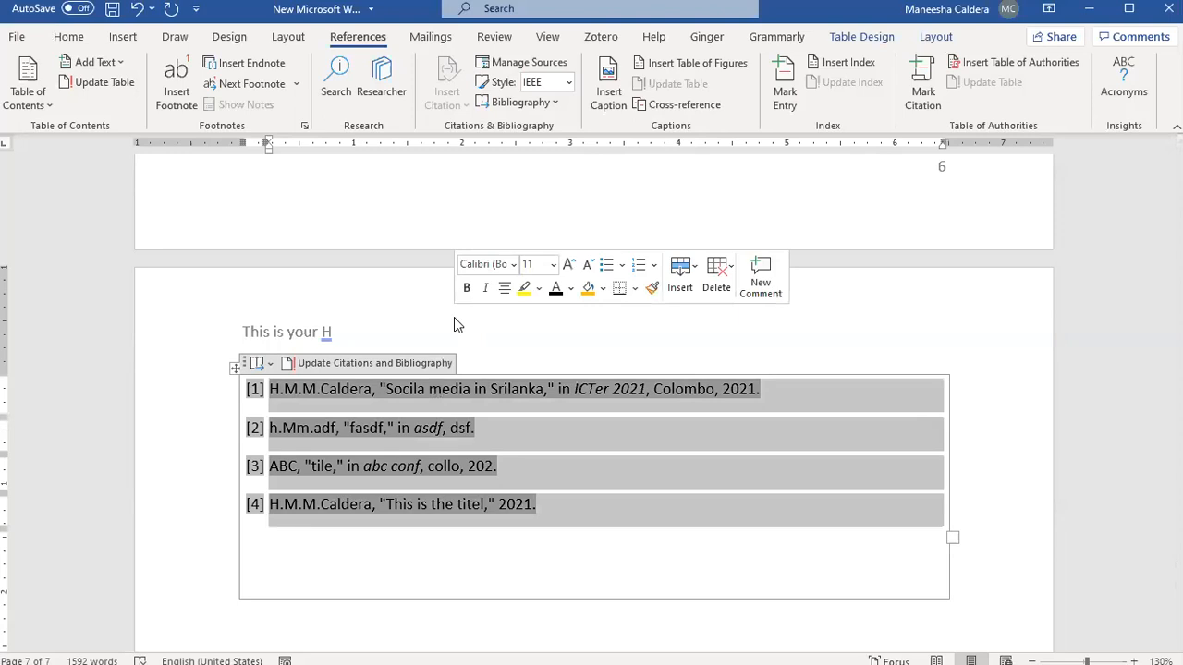
left_click(1065, 333)
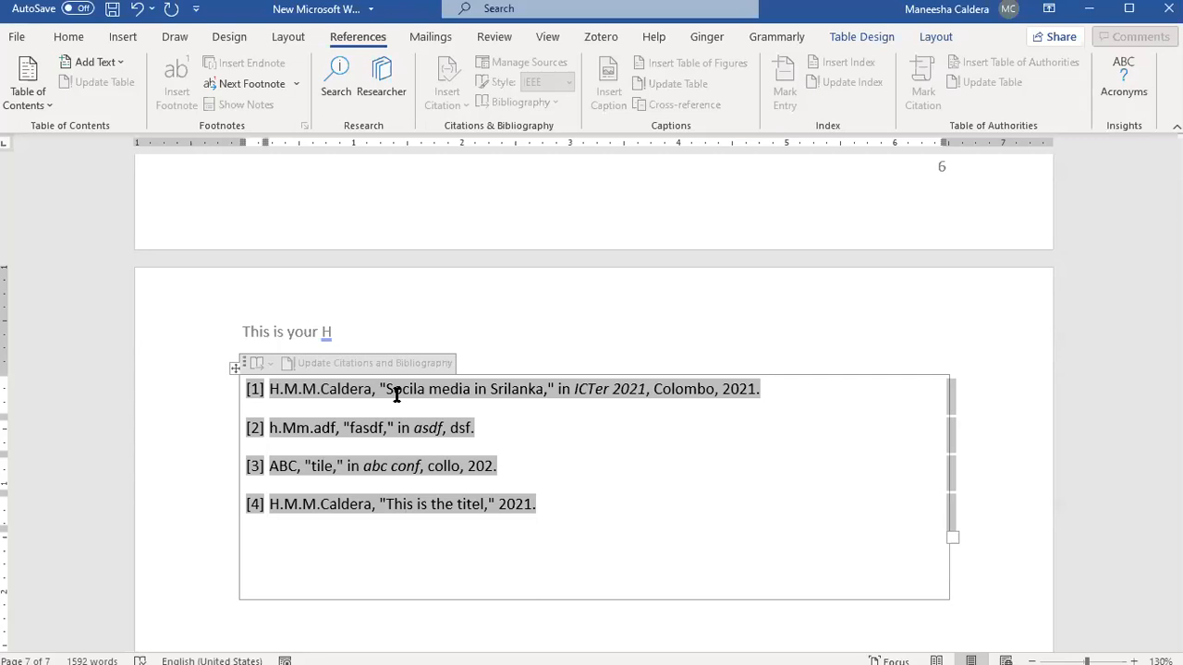
key("alt+Tab")
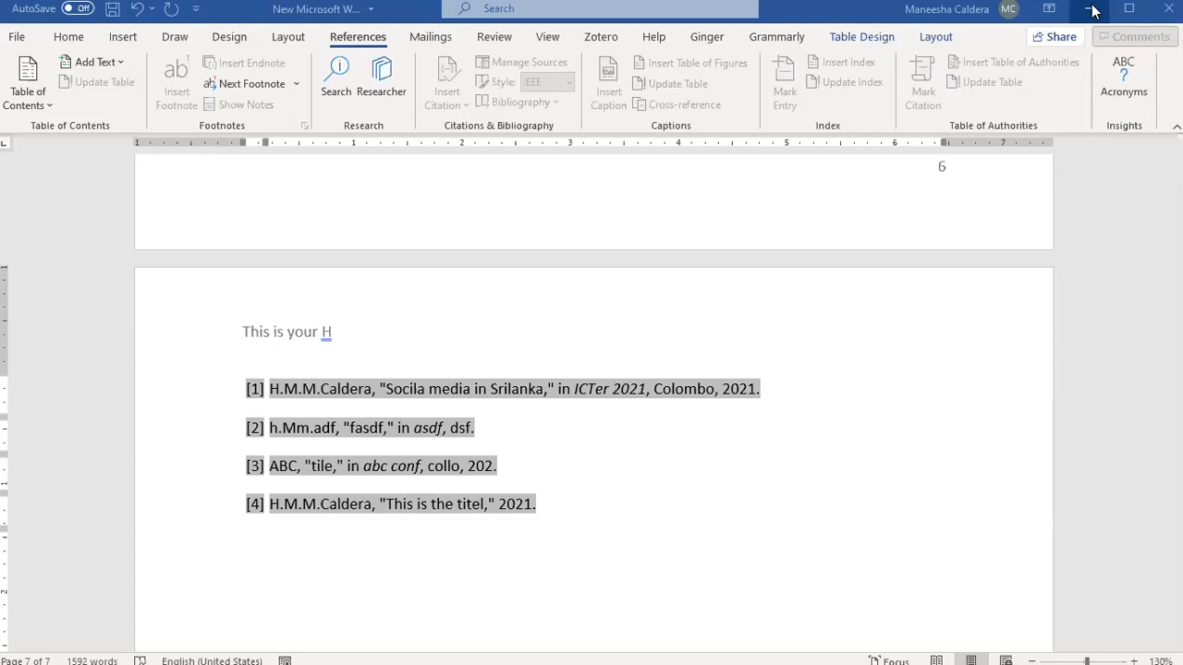
left_click(617, 469)
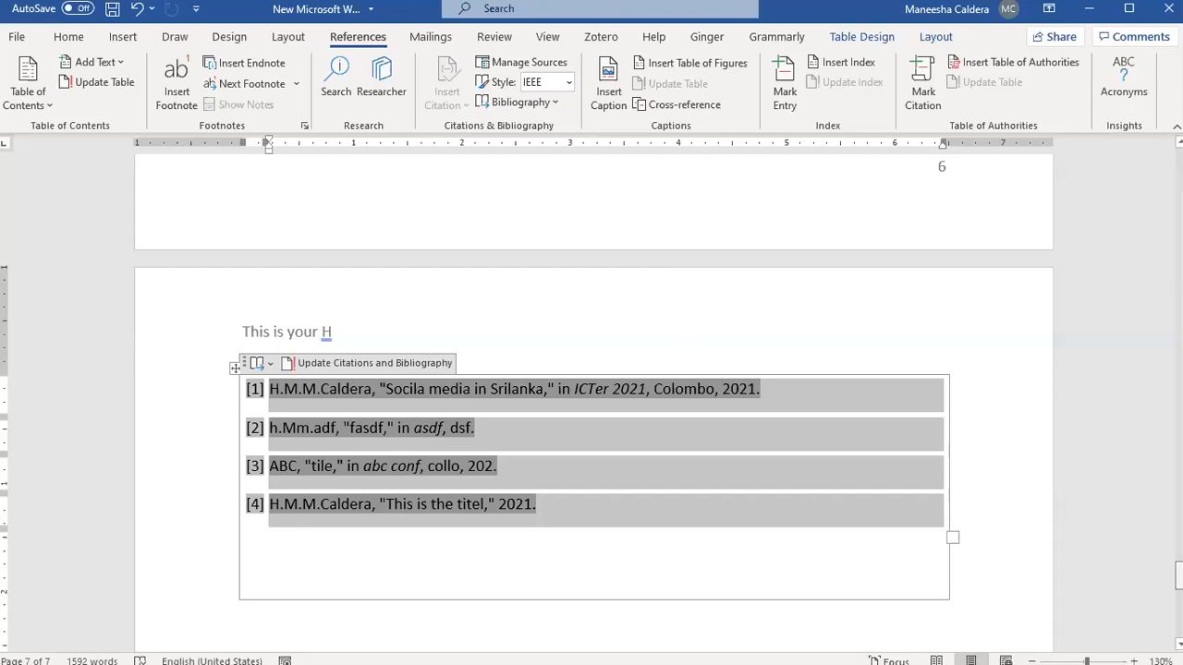
Add several blank lines below the "Creating an interactive form" list item on page 2, leaving the cursor just under the list.
left_click_drag(1179, 573, 1179, 245)
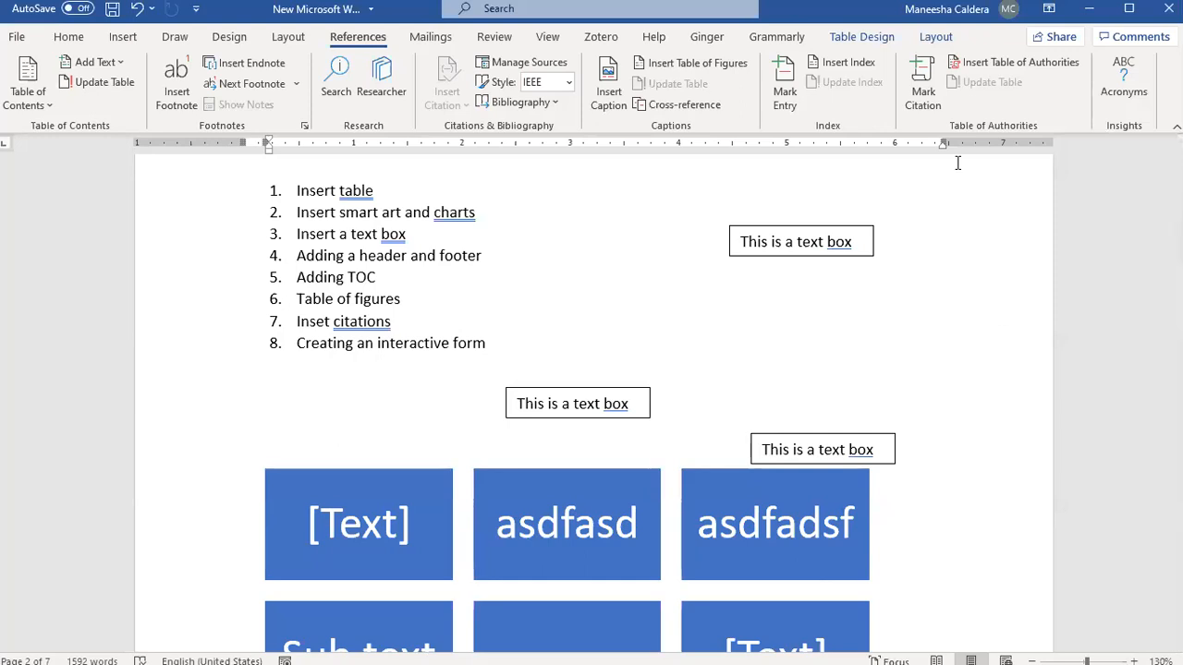
left_click(363, 365)
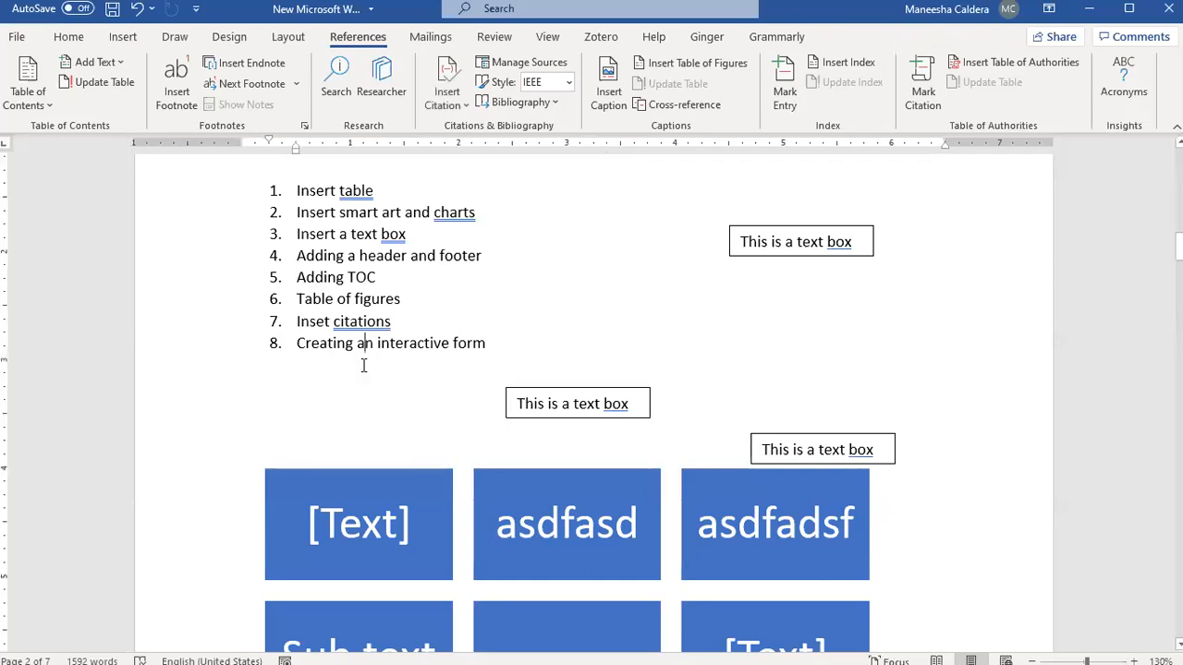
left_click(485, 343)
key("Return")
key("Return")
key("Return")
key("Return")
key("Return")
key("Return")
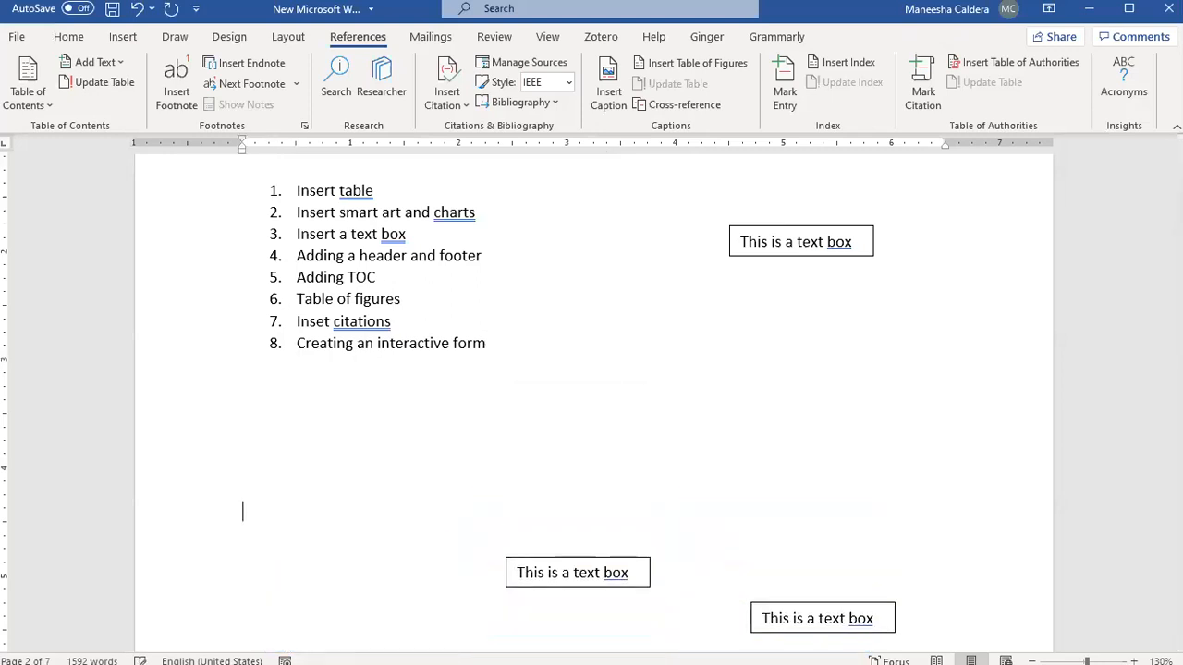
key("Up")
key("Up")
key("Up")
key("Up")
key("Up")
key("Up")
key("Return")
key("Return")
key("Return")
key("Up")
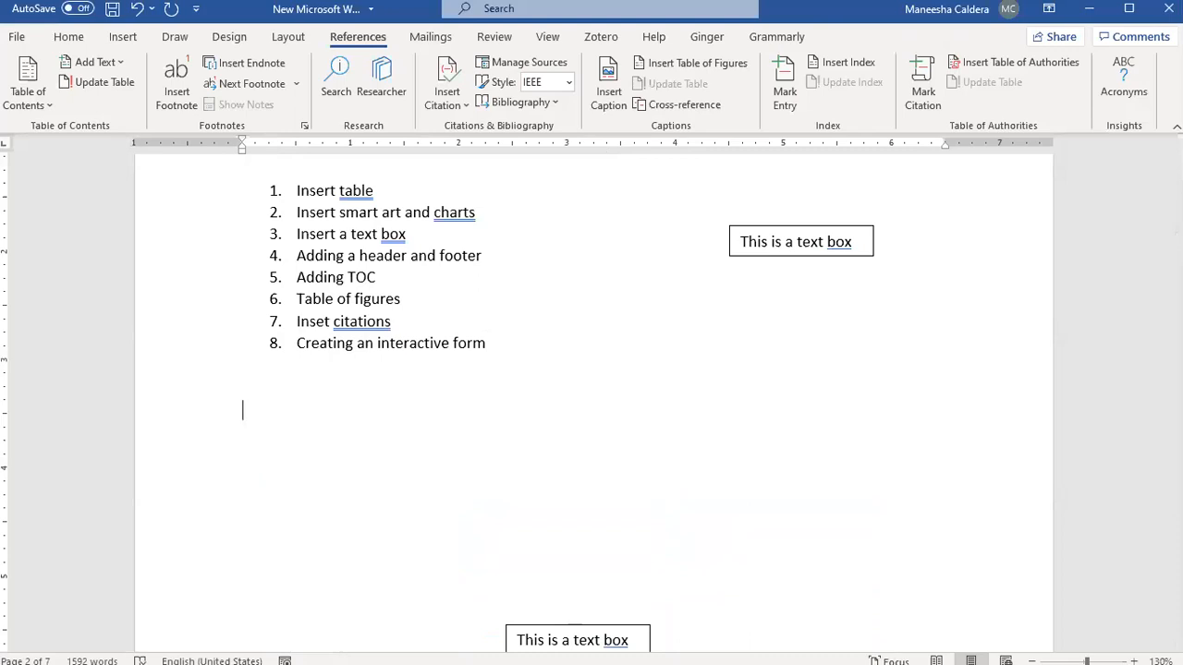
key("Return")
key("Up")
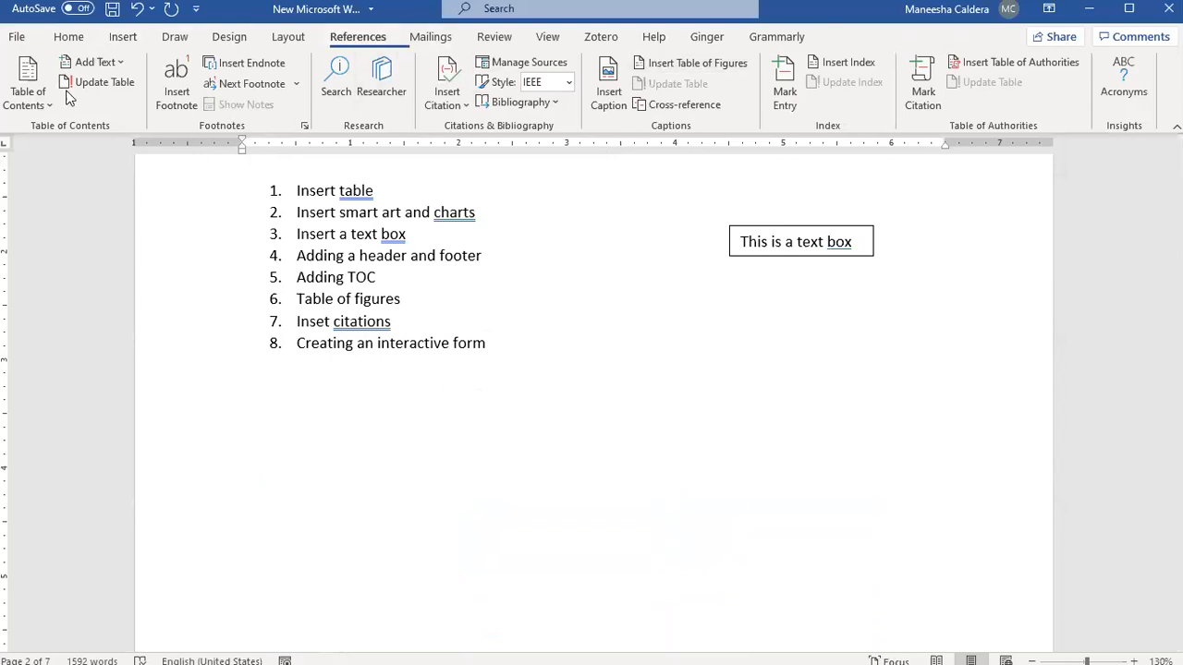
Enable the Developer tab in the ribbon customization options and show its commands.
left_click(16, 37)
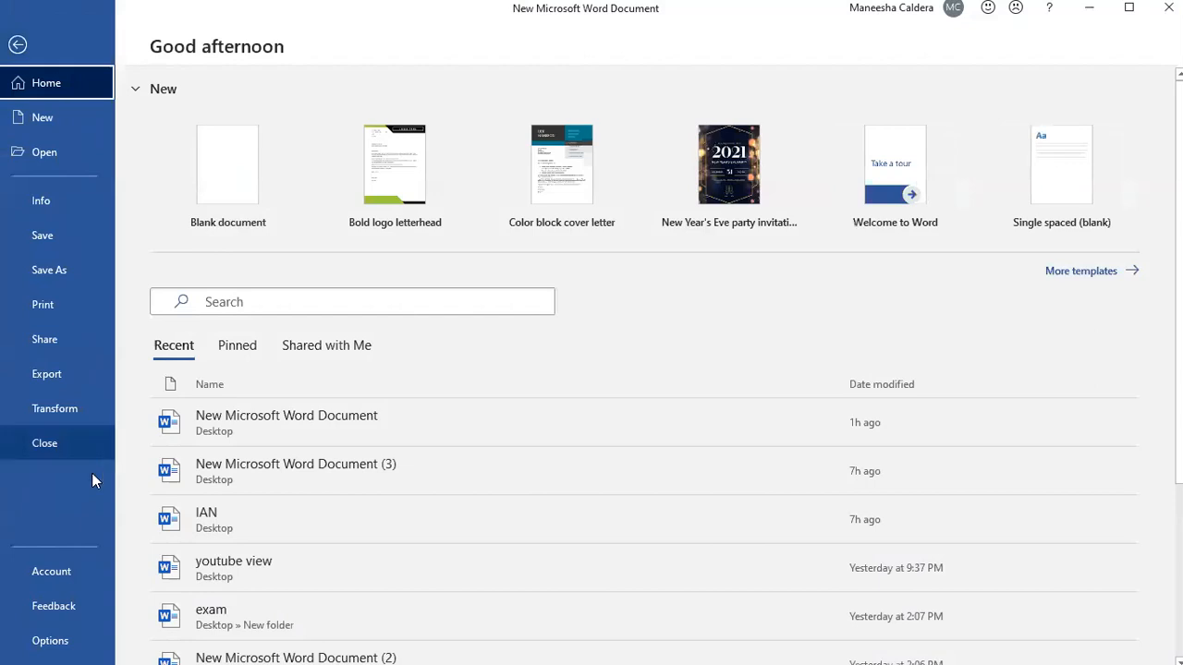
key("Escape")
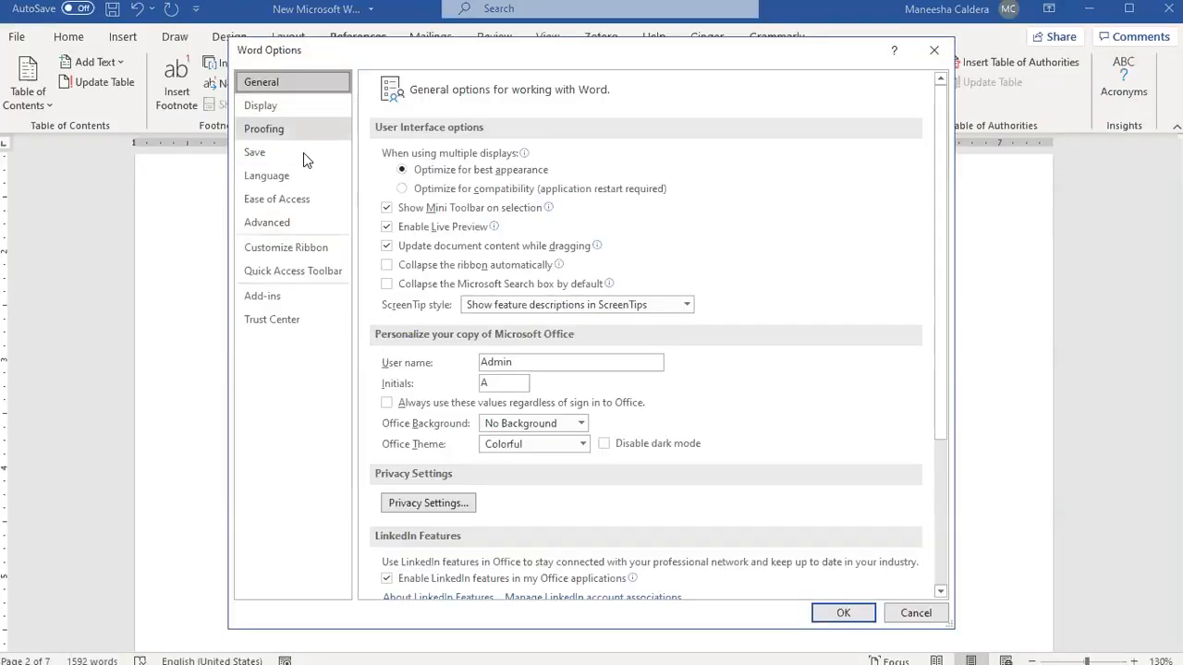
left_click(314, 253)
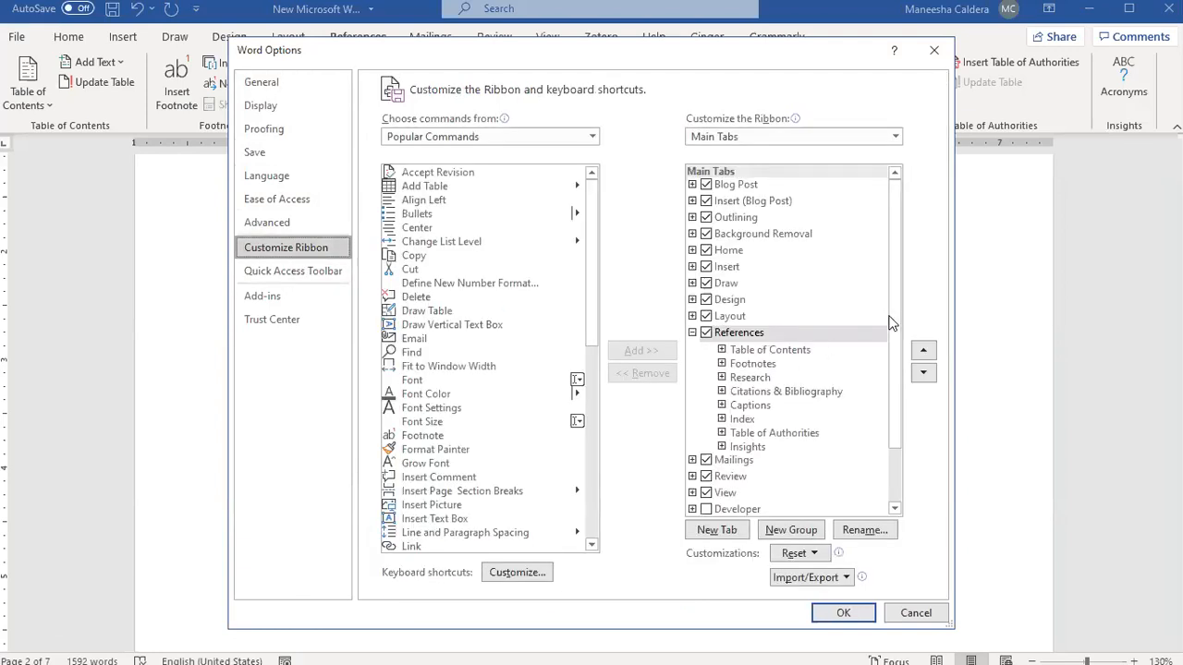
left_click_drag(889, 315, 887, 433)
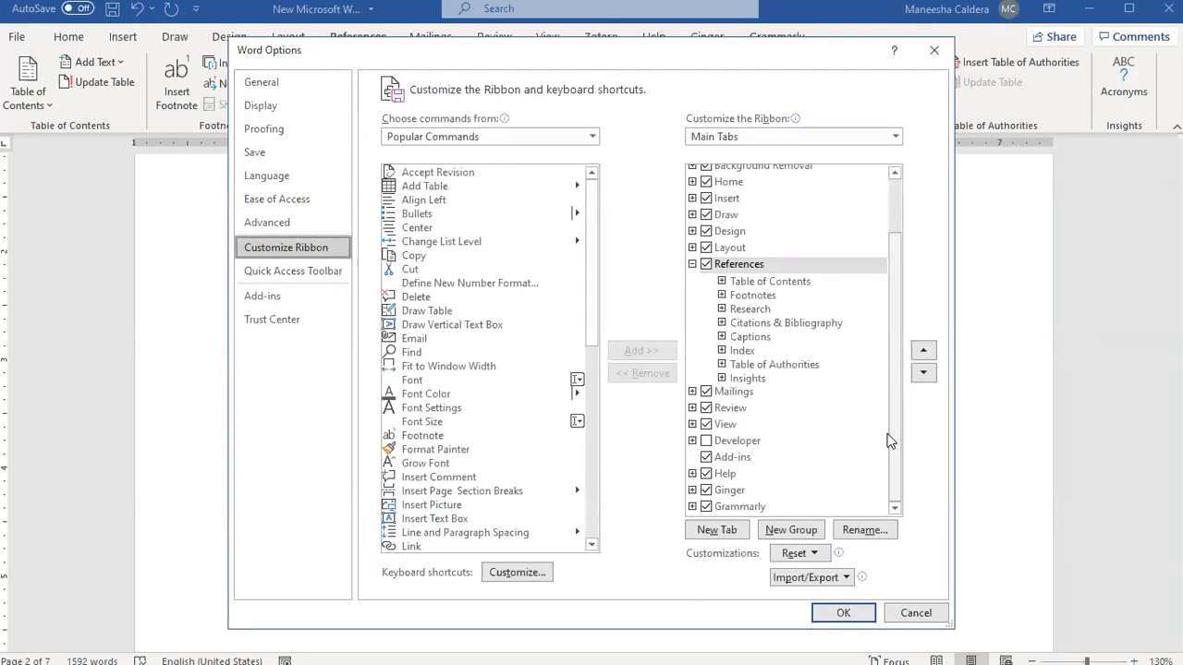
left_click(739, 442)
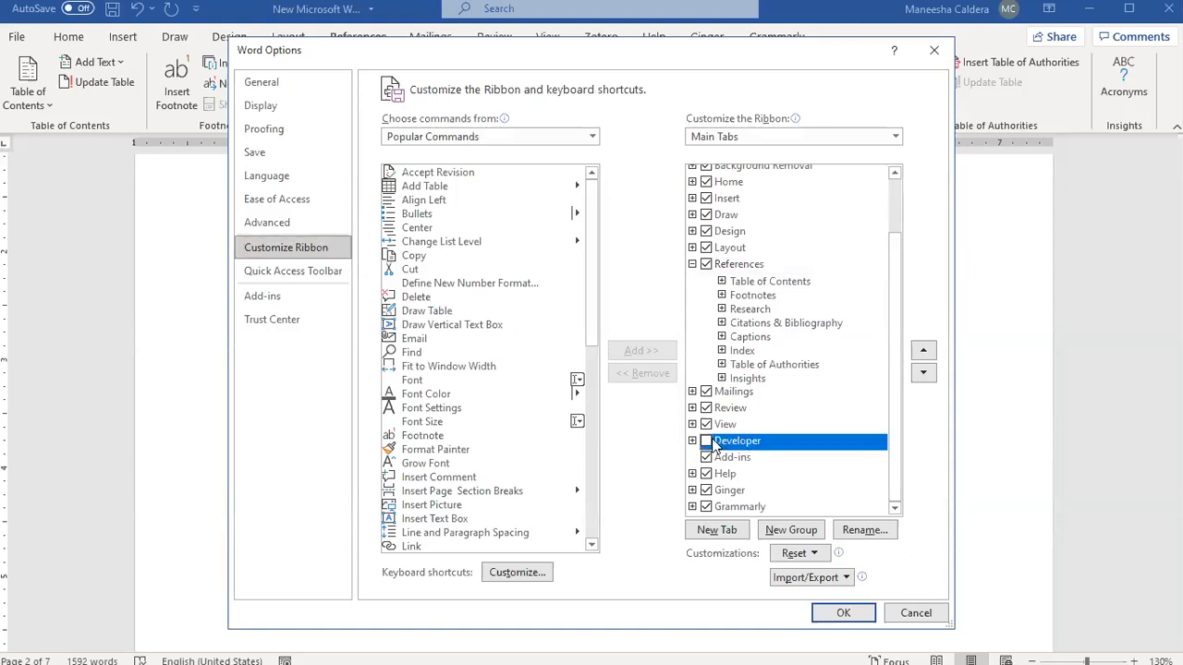
left_click(706, 440)
left_click(841, 615)
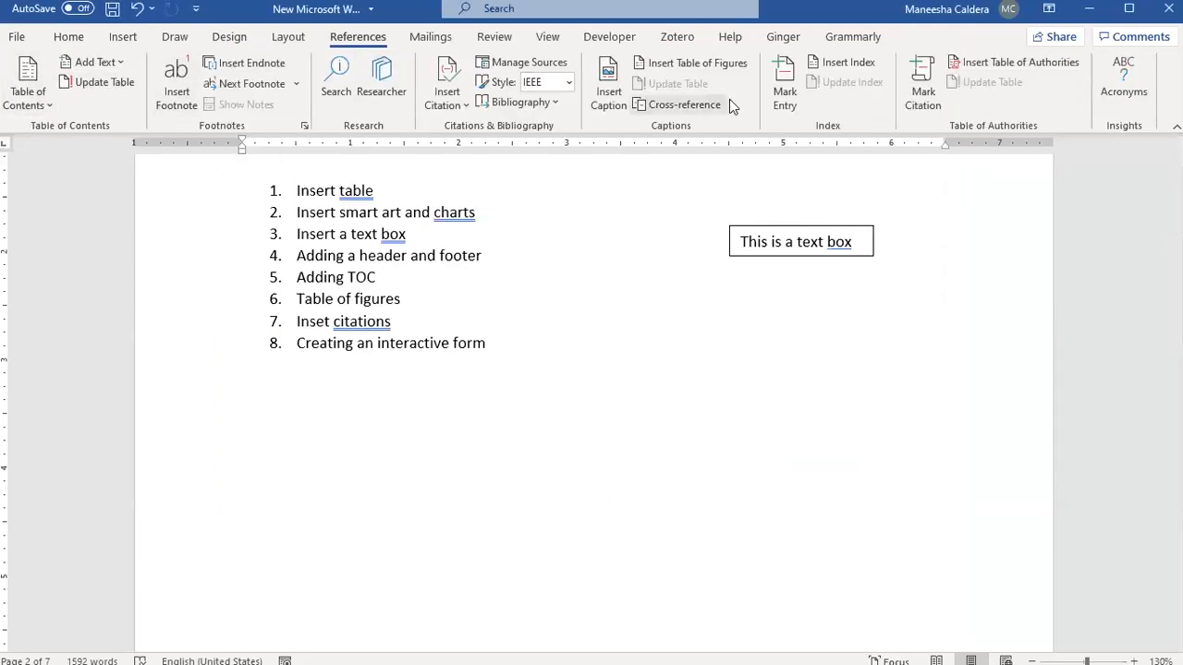
left_click(600, 37)
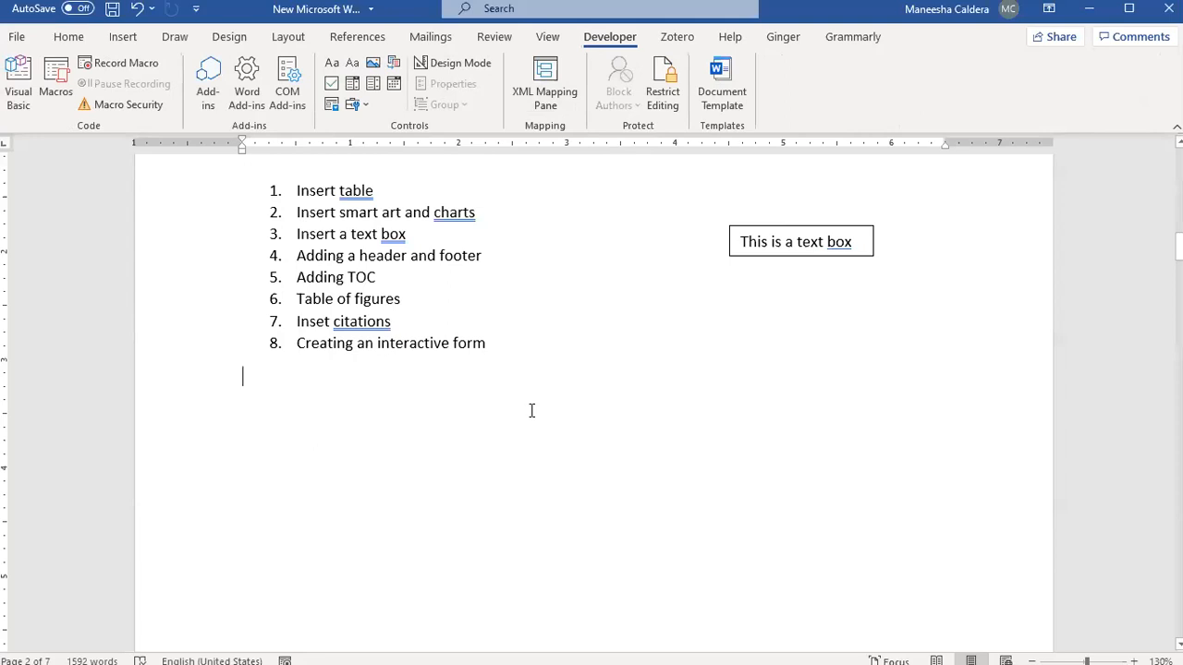
Add a blank line below the numbered list and insert a table with 3 columns and 5 rows.
key("Return")
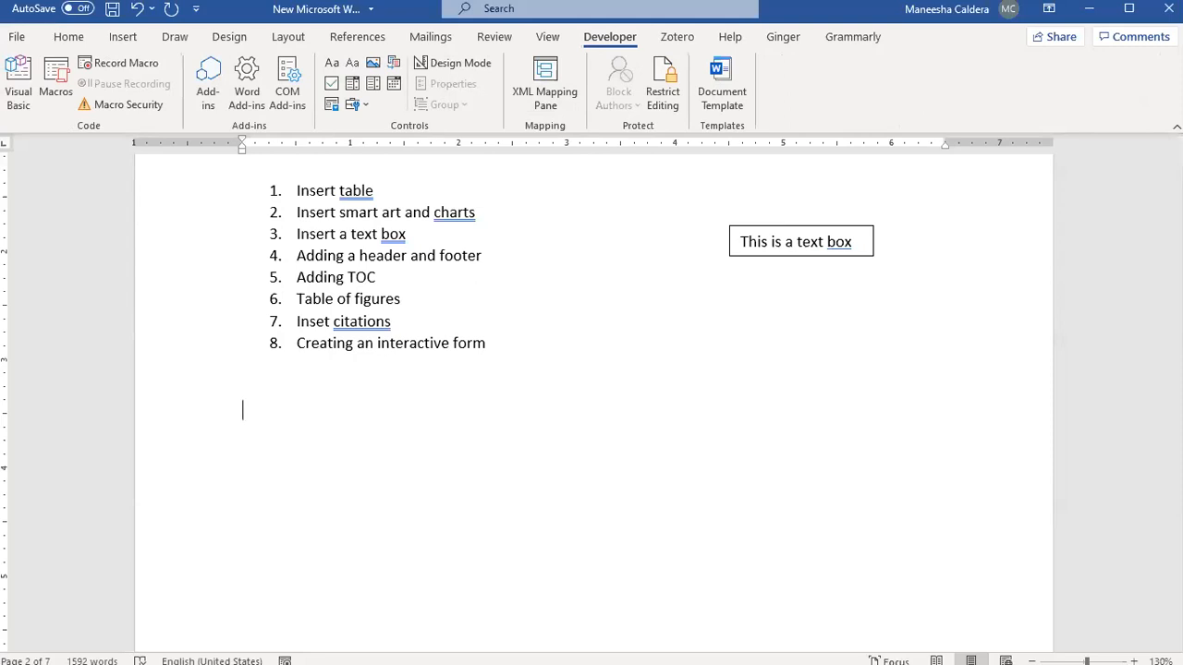
left_click(122, 36)
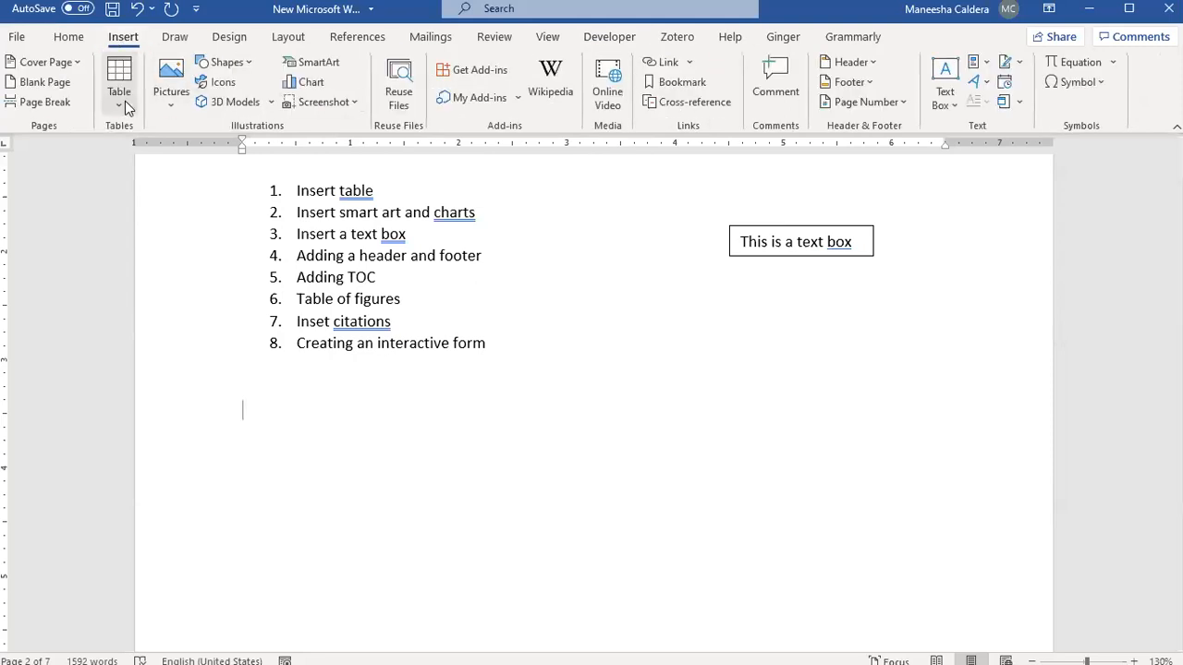
left_click(118, 85)
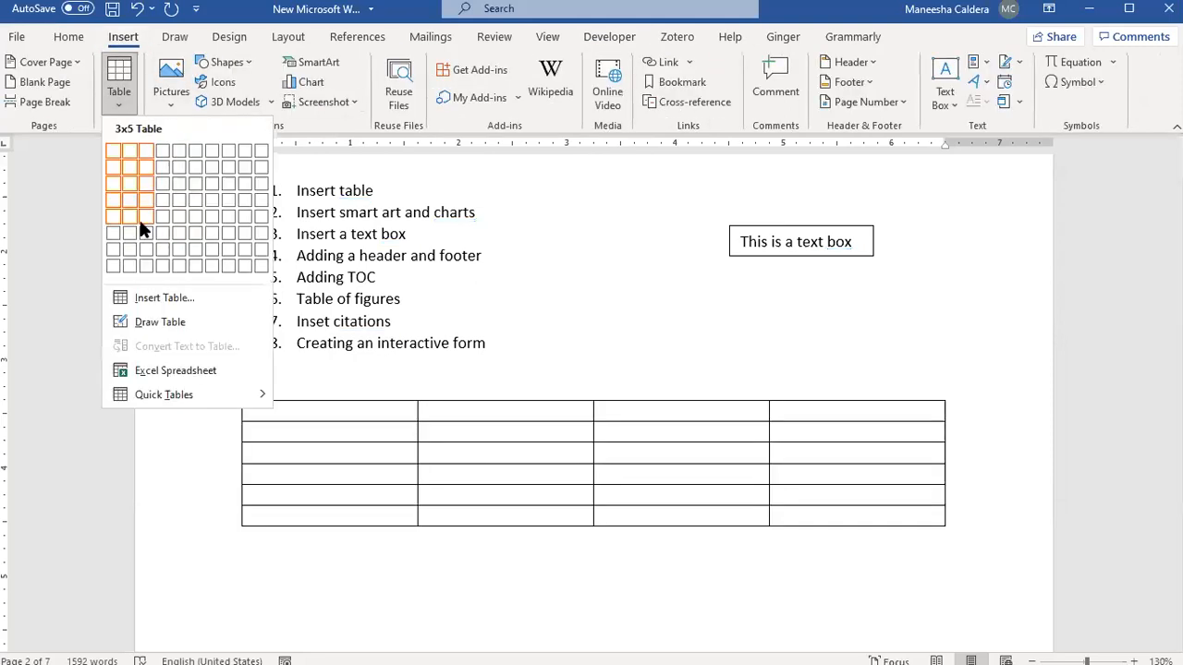
left_click(138, 230)
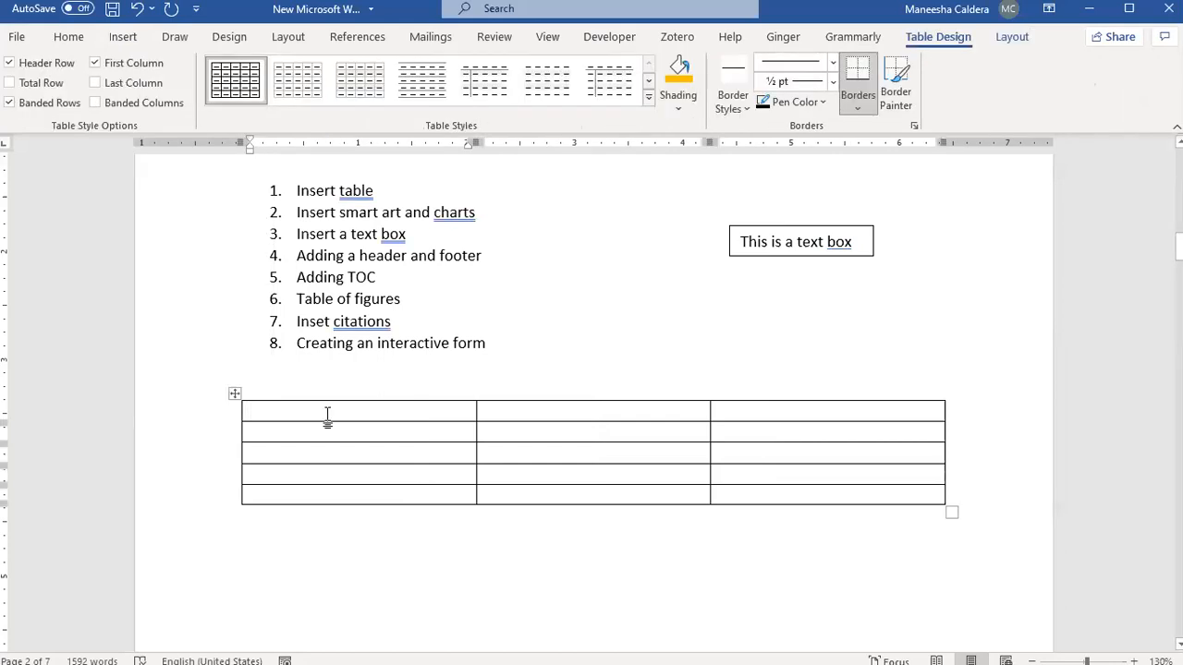
Label the first column's rows Title, Gender, Married, Name and Age, and narrow that column to fit the labels.
type("Titi")
key("BackSpace")
type("le")
left_click(310, 438)
type("Gender")
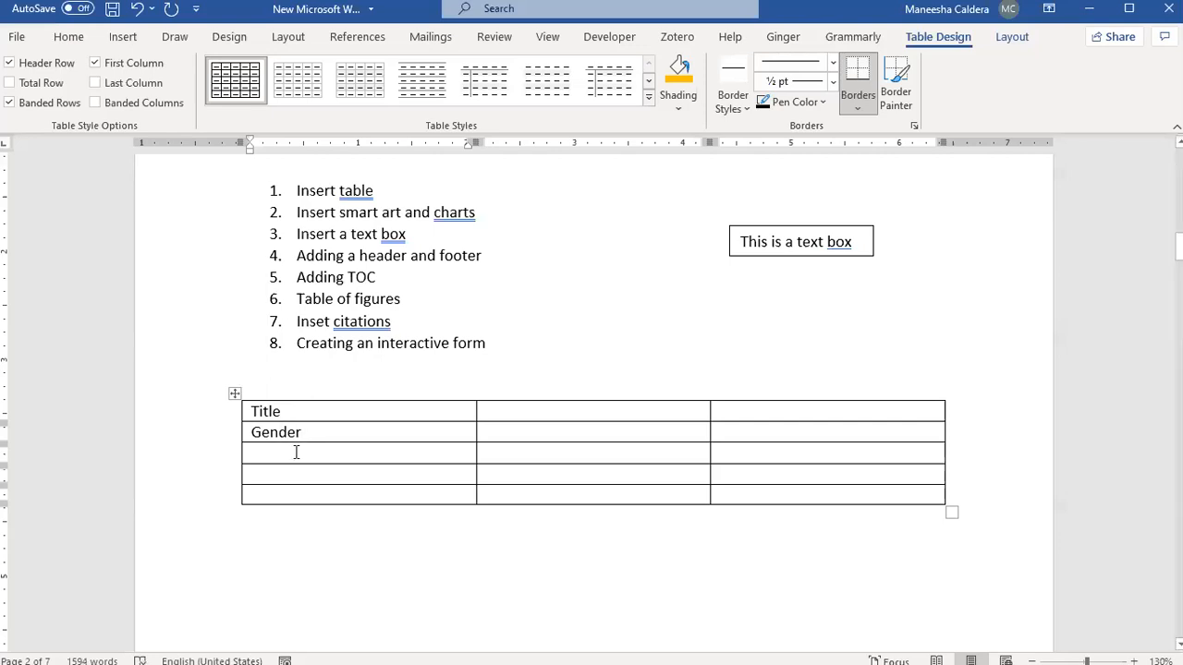
left_click(296, 452)
type("Married")
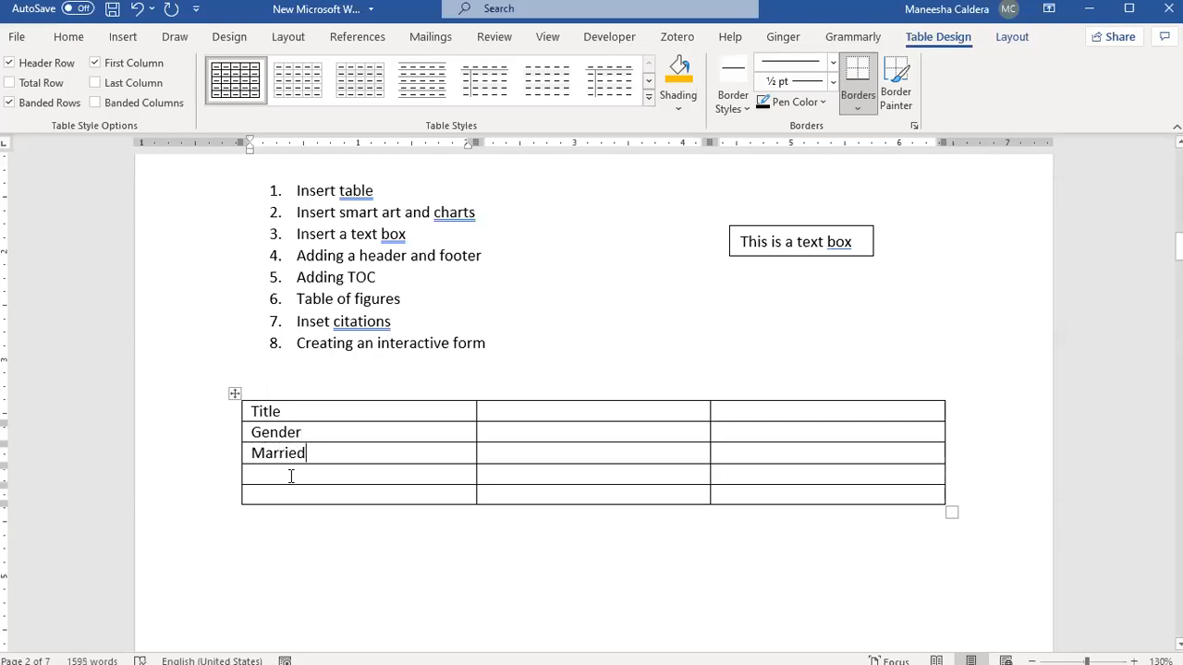
left_click(291, 476)
type("Name")
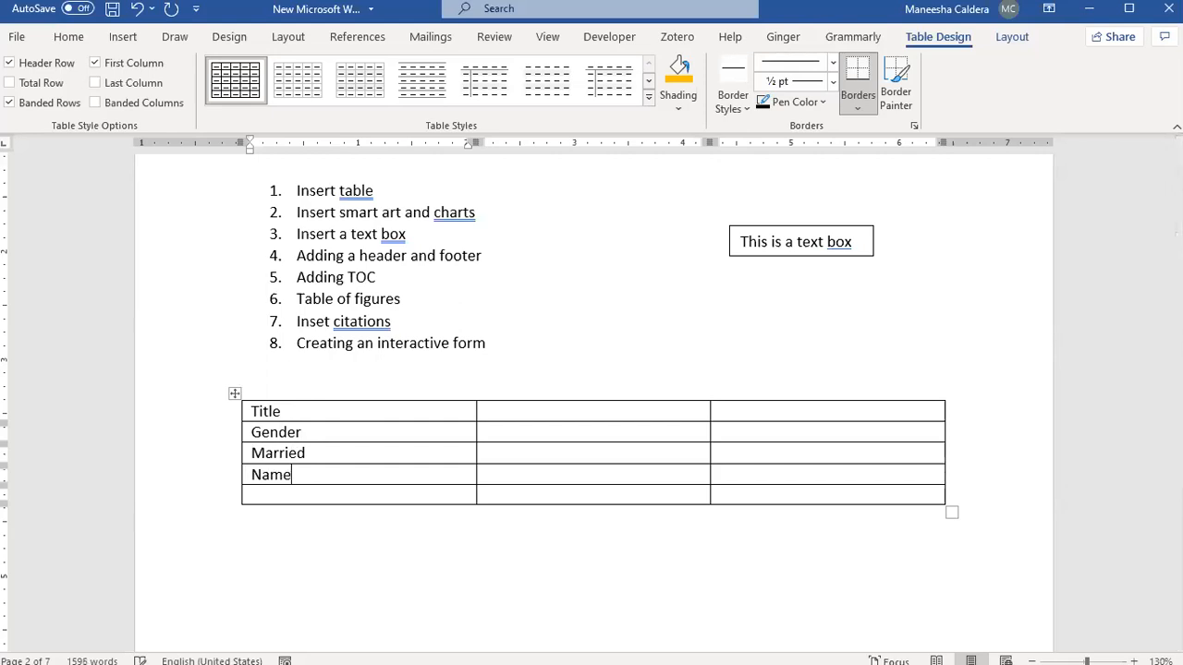
left_click(274, 502)
type("Age")
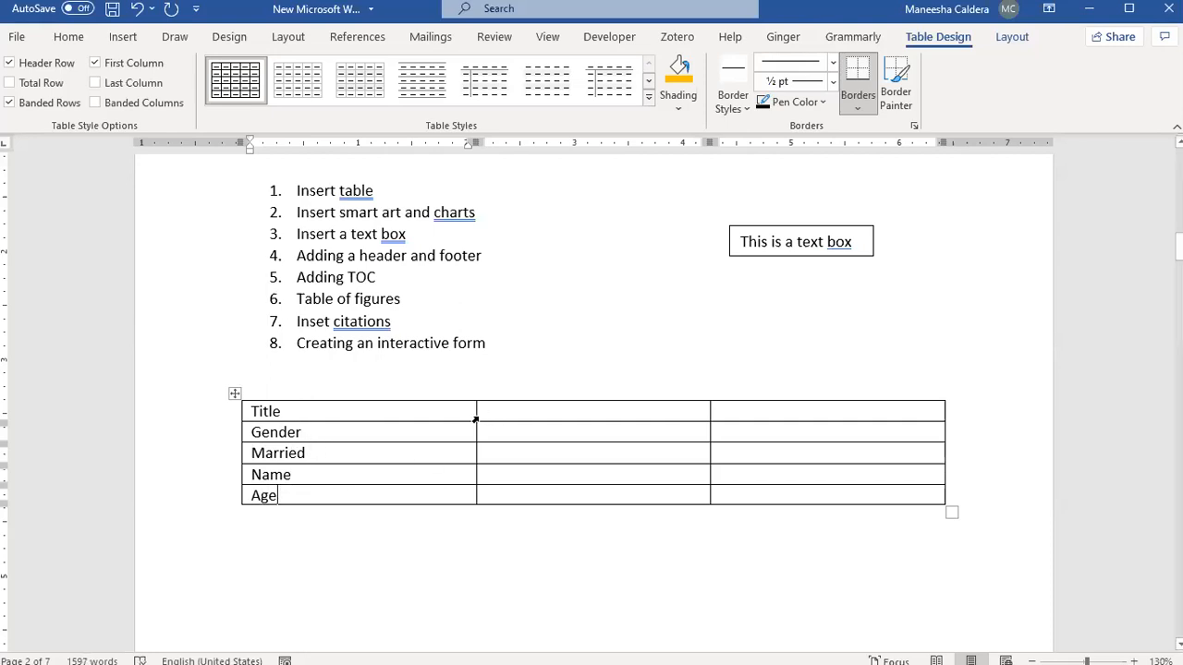
left_click_drag(439, 417, 308, 428)
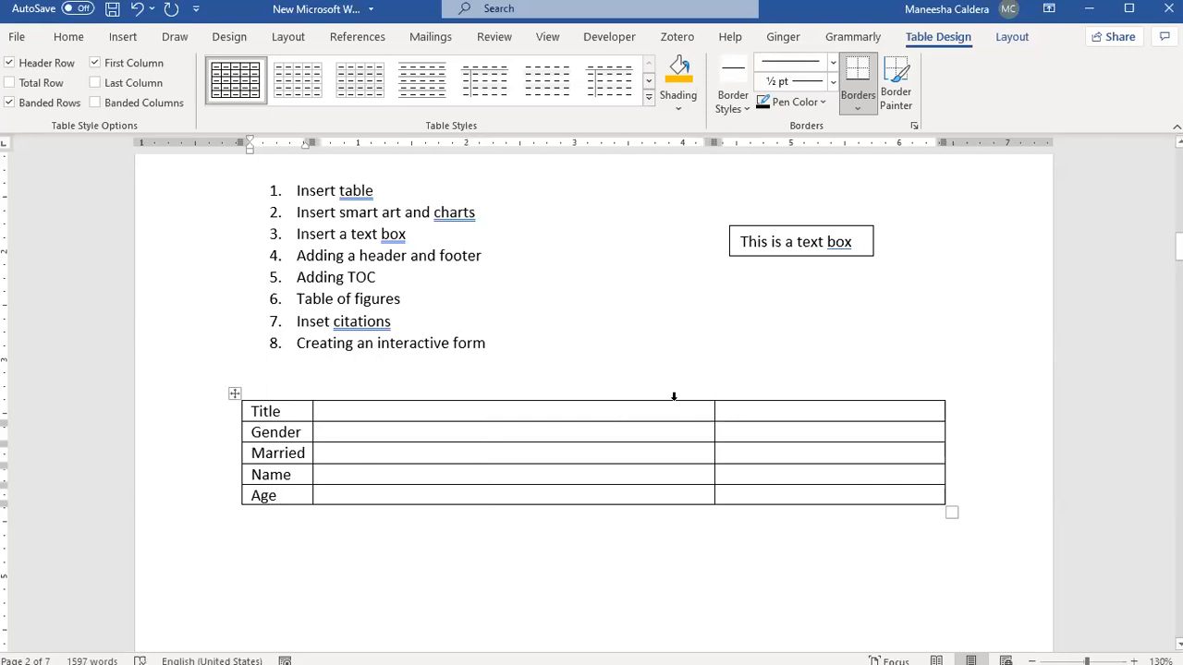
Erase the border between the second and third cells of the Title row.
left_click(1012, 41)
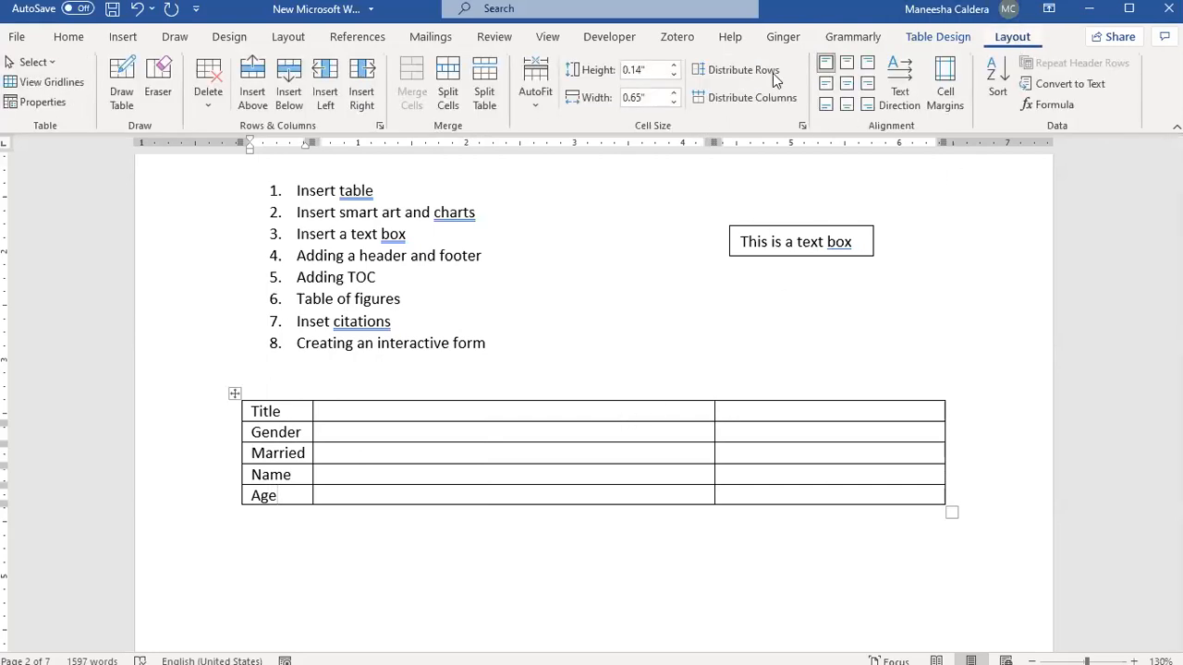
left_click(158, 83)
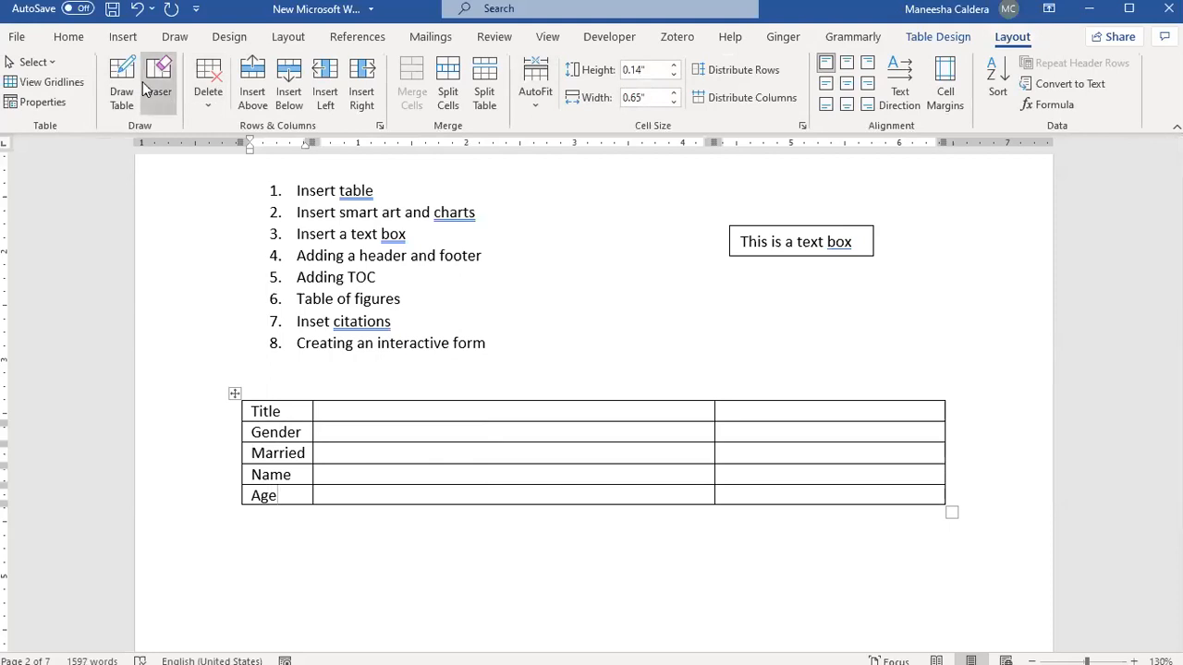
left_click(717, 410)
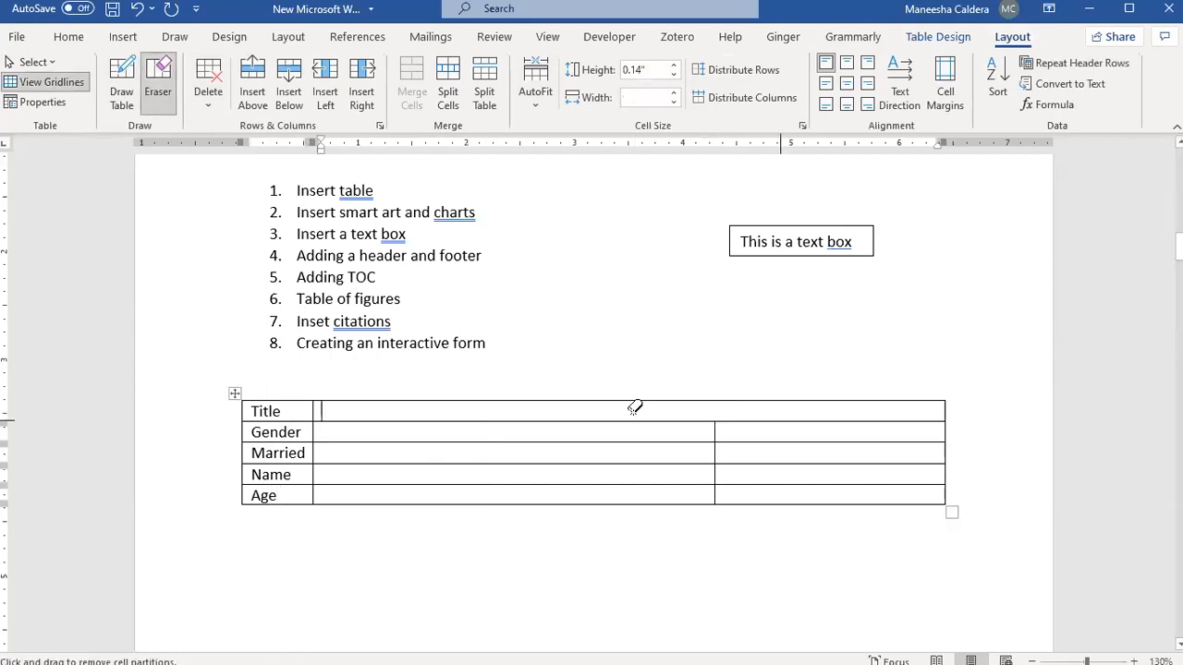
left_click(158, 88)
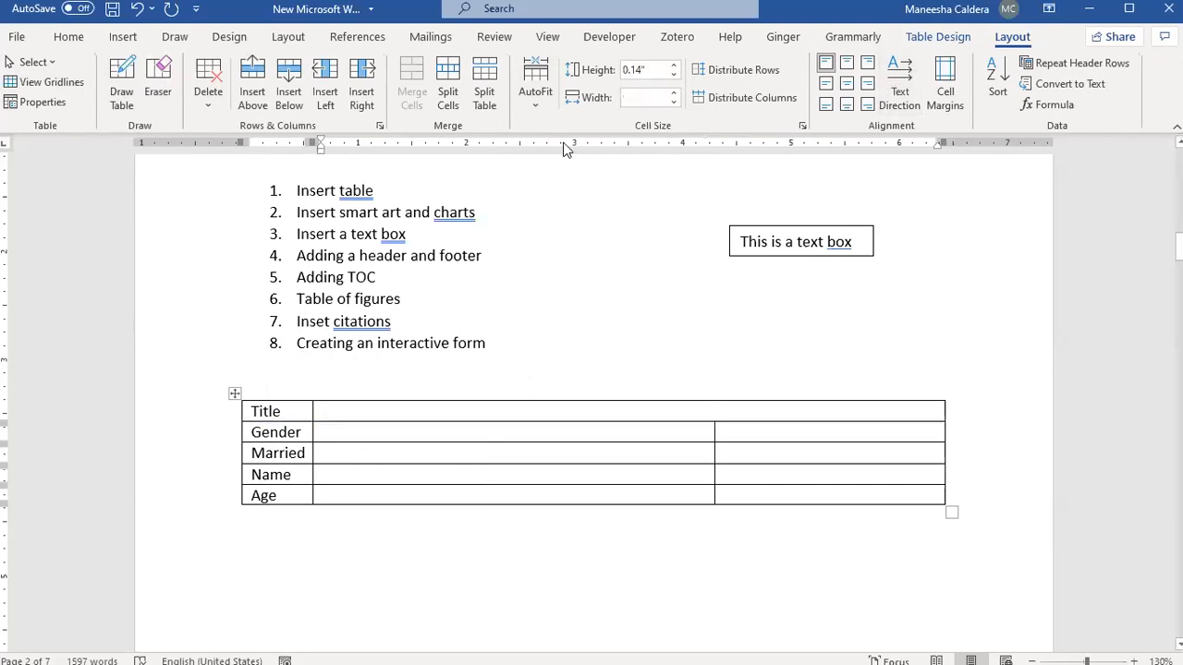
Insert a check box control in the Title row's wide cell and try to add the letter M after it.
left_click(626, 37)
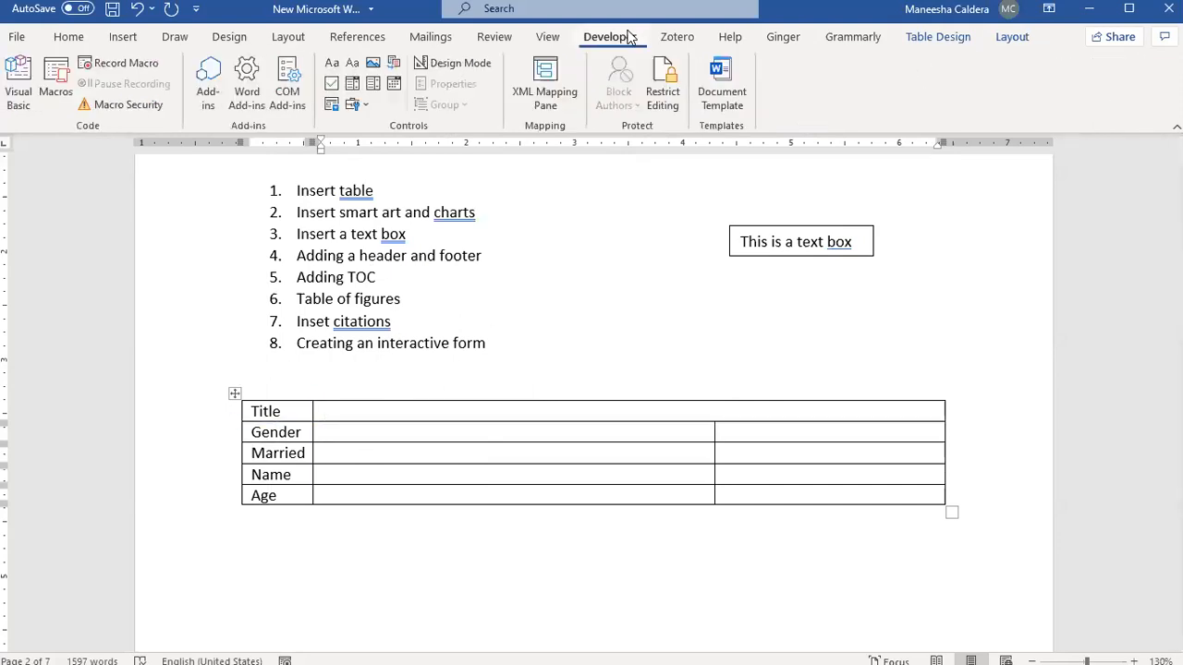
left_click(334, 87)
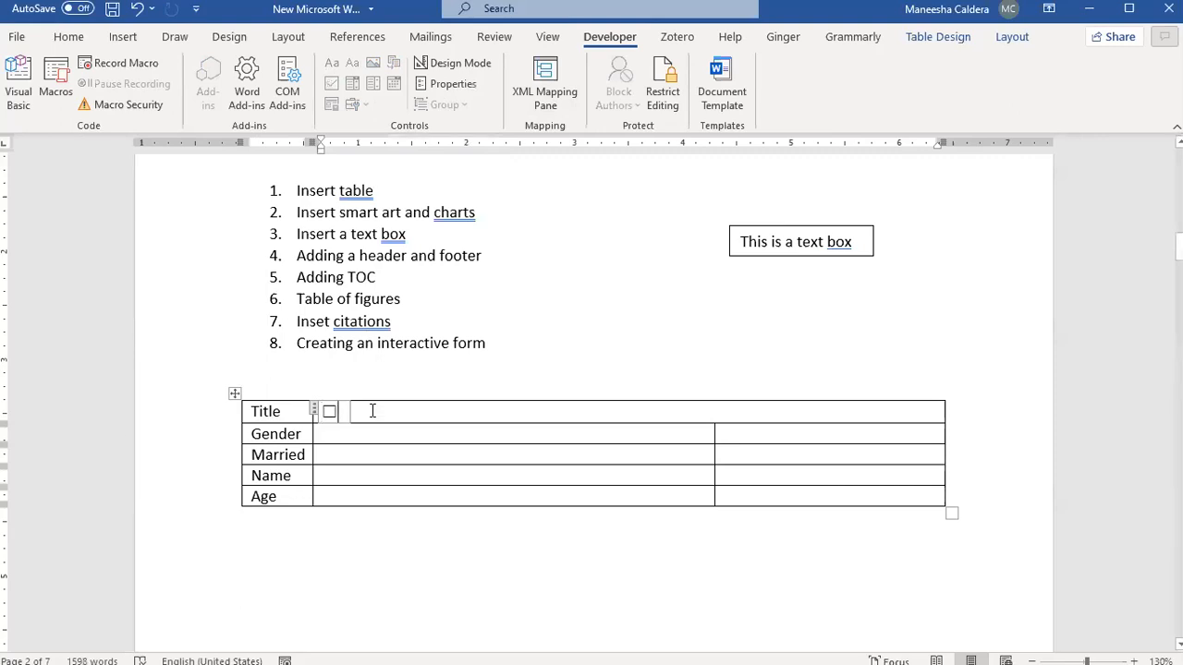
type("M")
Mark the Title row's check box as checked and try to delete the control from within.
left_click(311, 418)
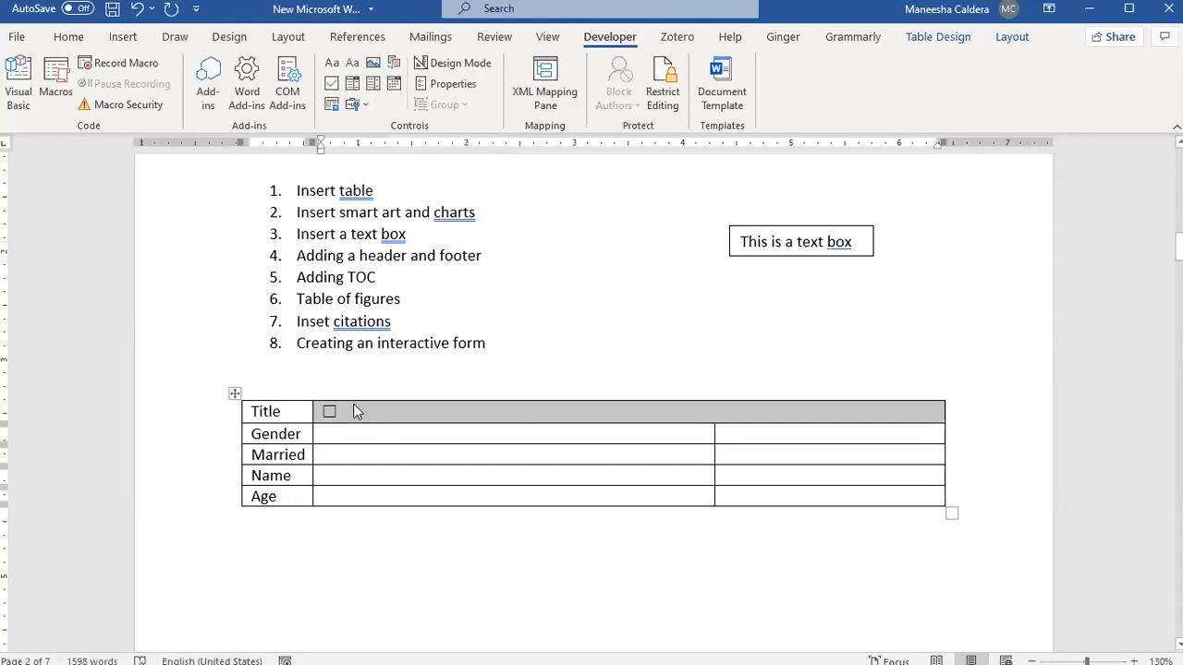
left_click(334, 414)
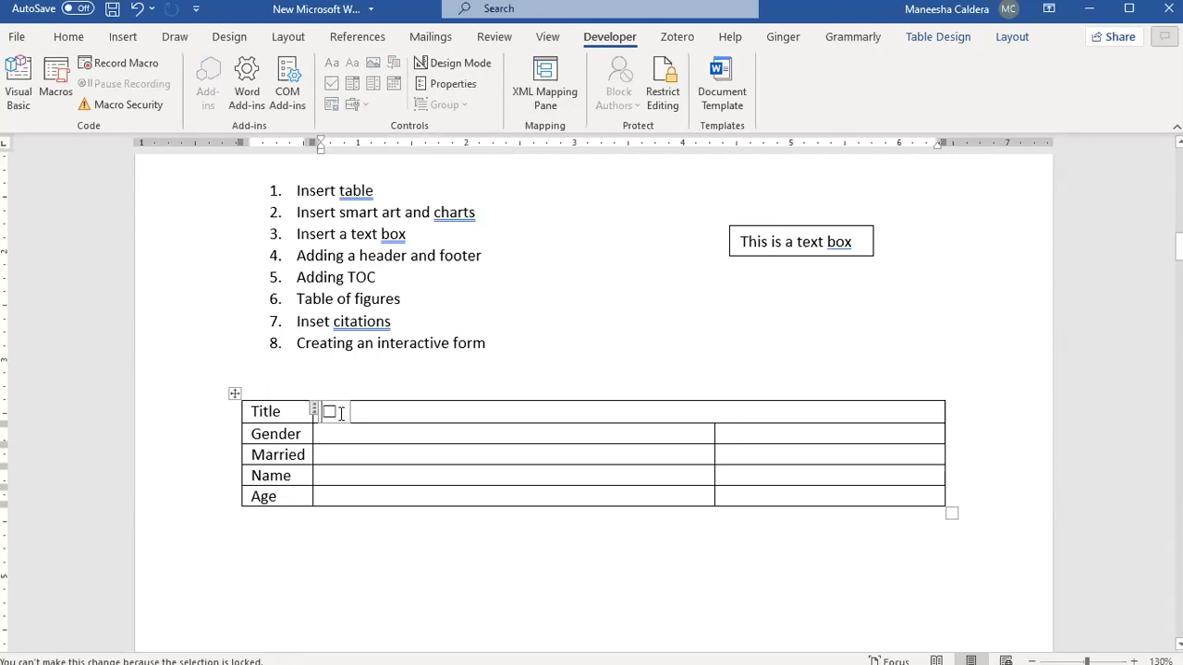
left_click(317, 413)
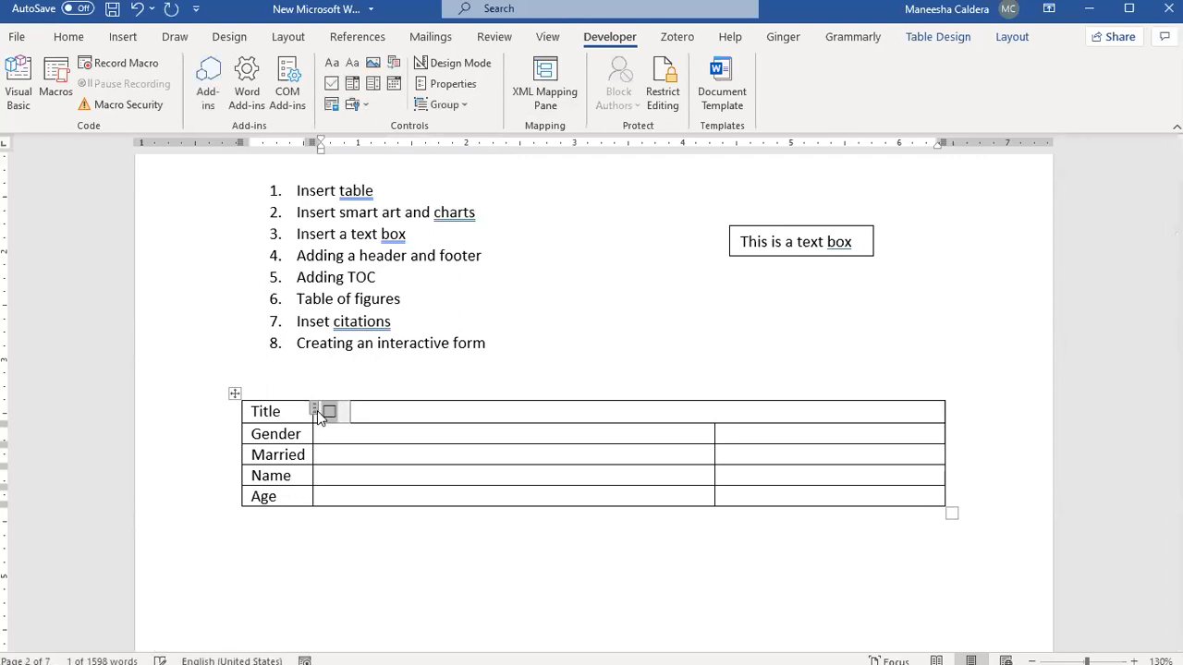
left_click(351, 413)
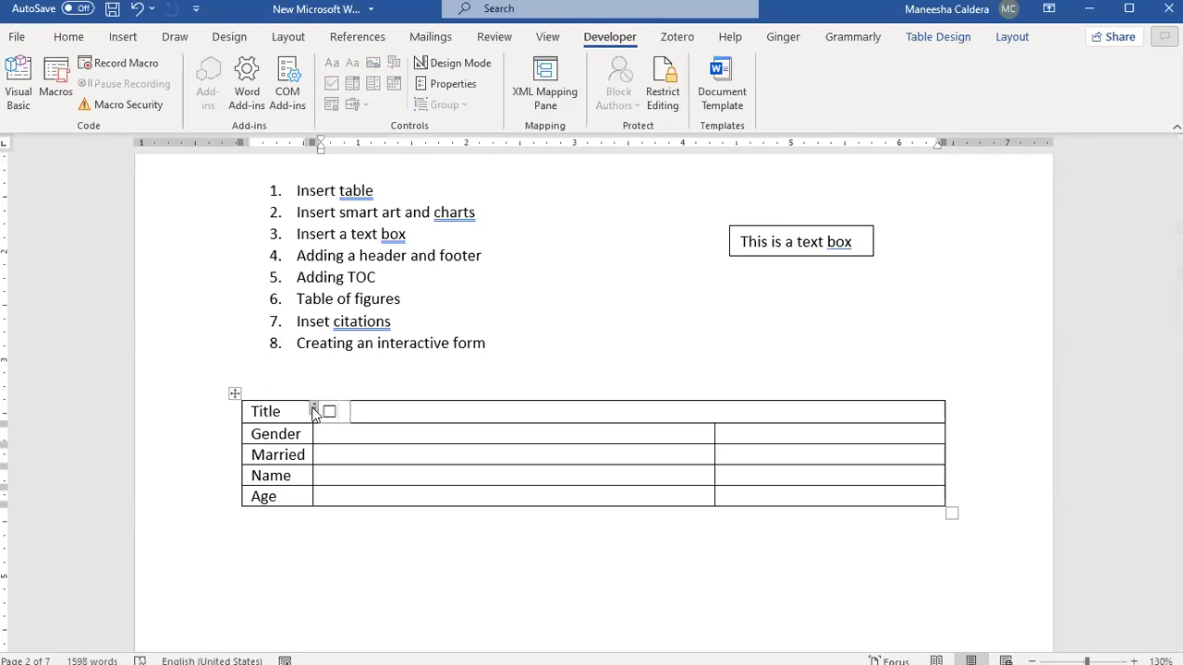
left_click(325, 413)
left_click(329, 413)
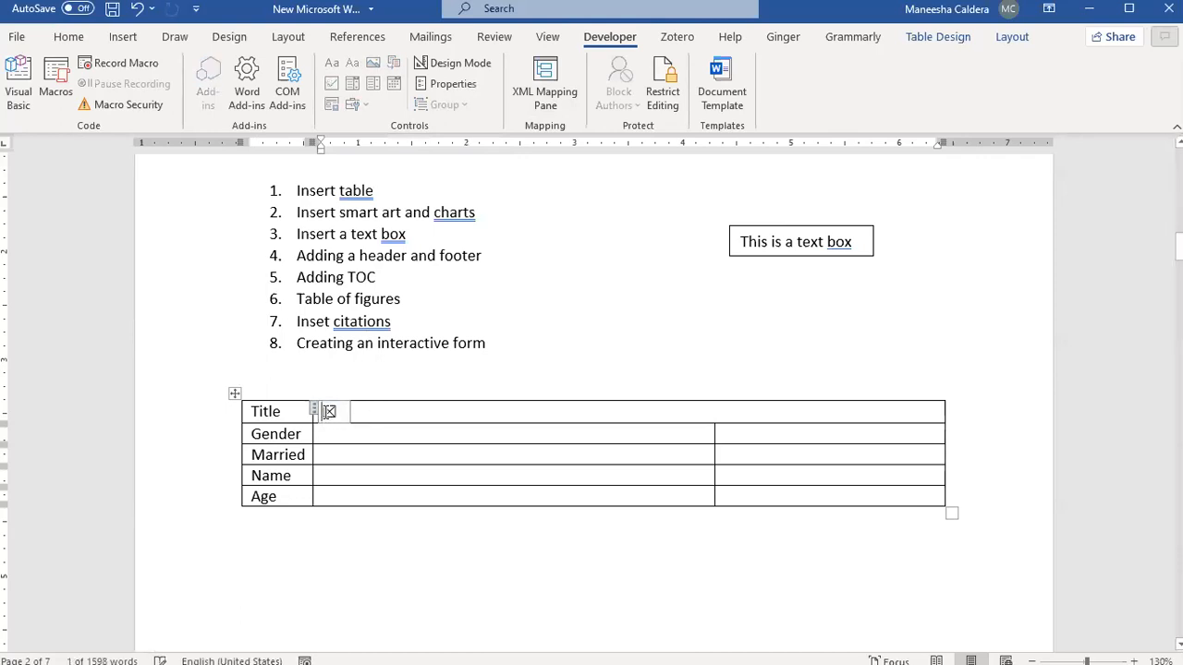
key("BackSpace")
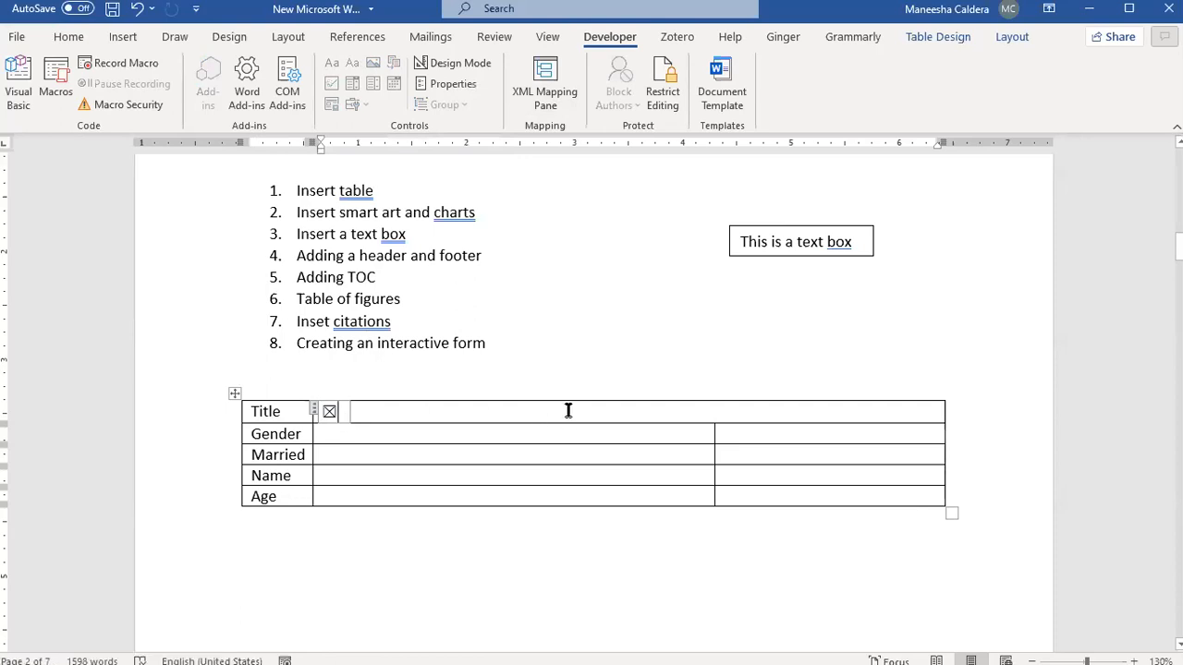
Insert a check box control in the Gender row's second cell and mark it as checked.
left_click(385, 429)
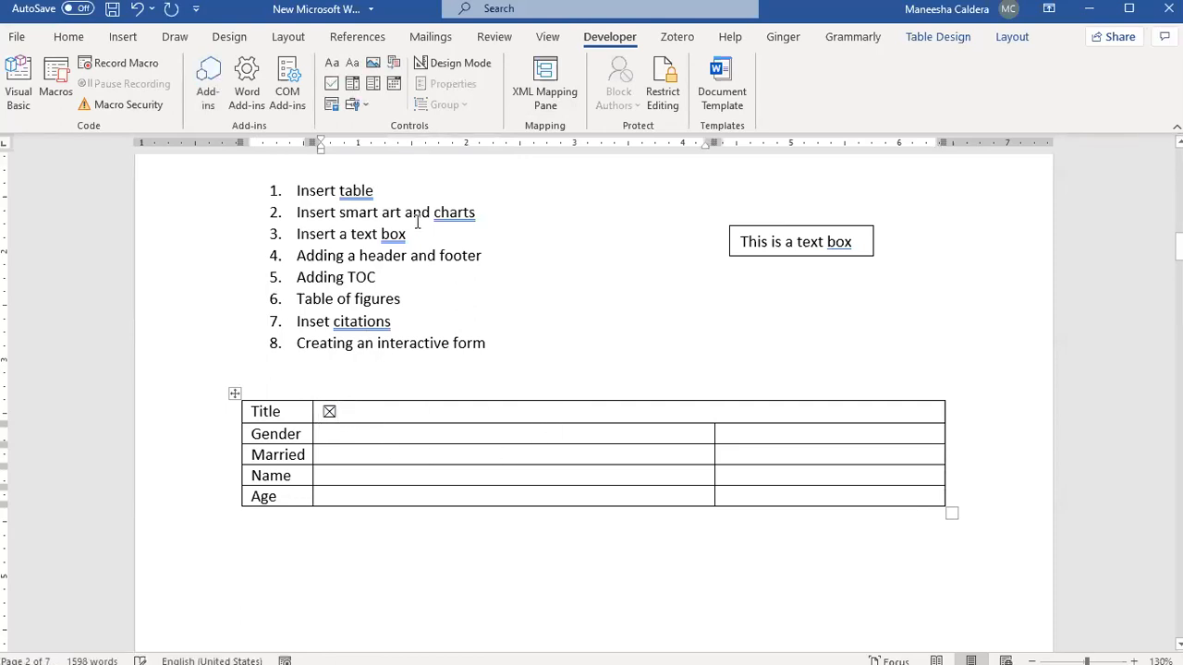
left_click(332, 83)
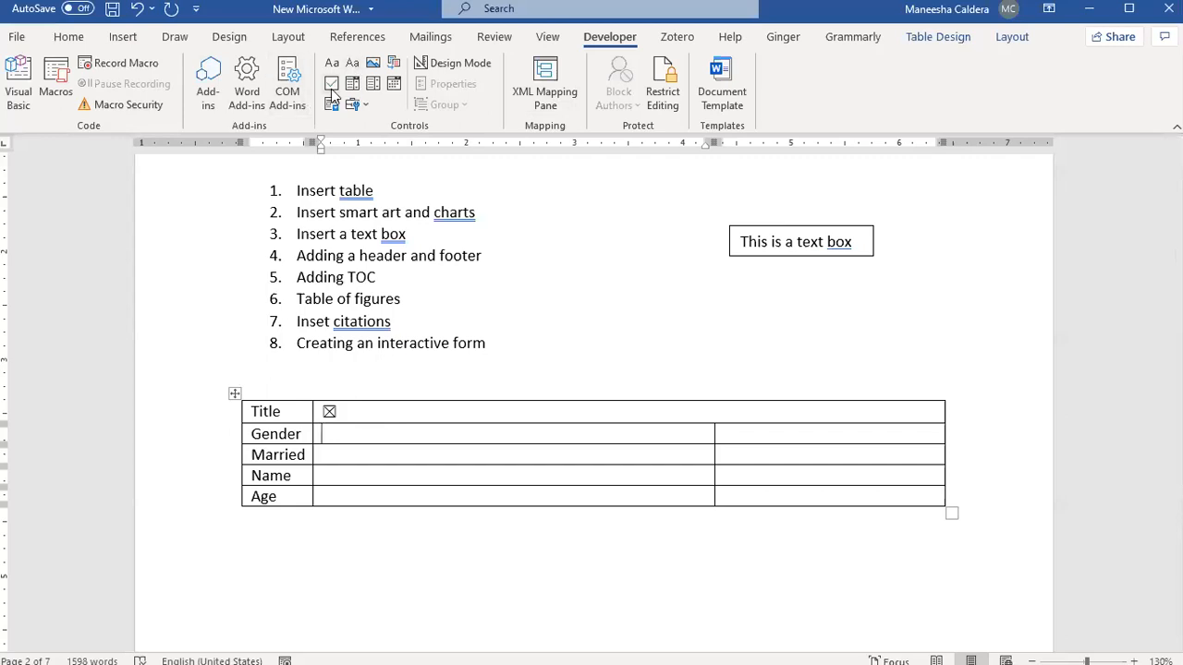
key("BackSpace")
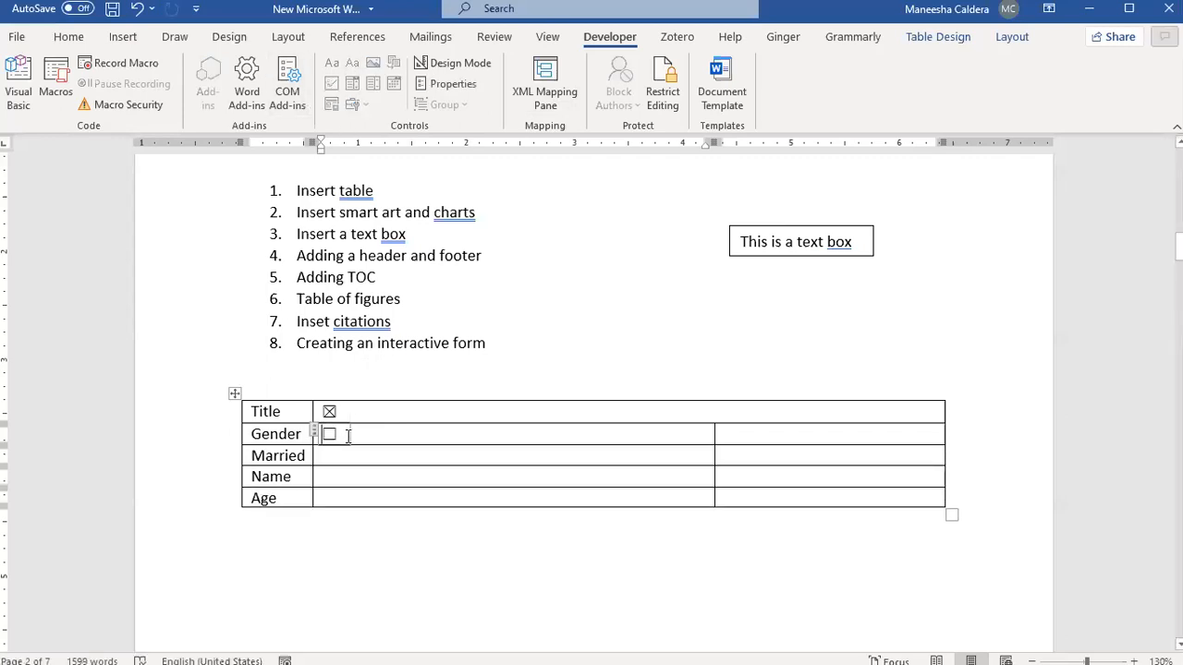
key("BackSpace")
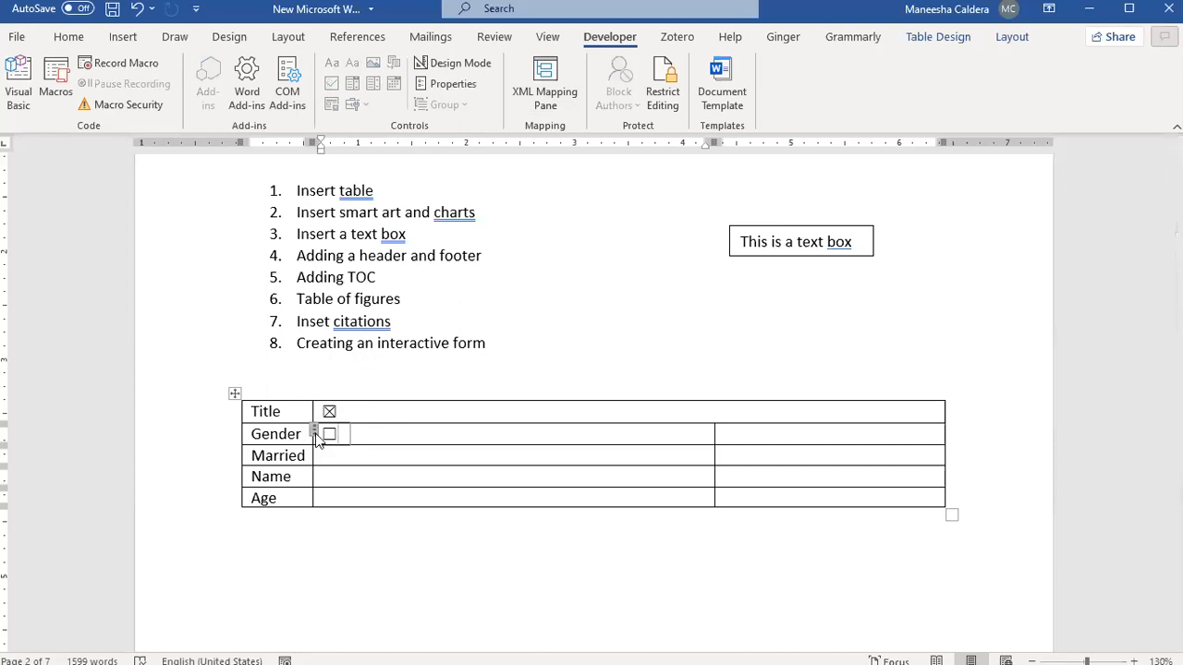
left_click(329, 434)
Try to delete the check boxes in the Title and Gender rows.
key("Up")
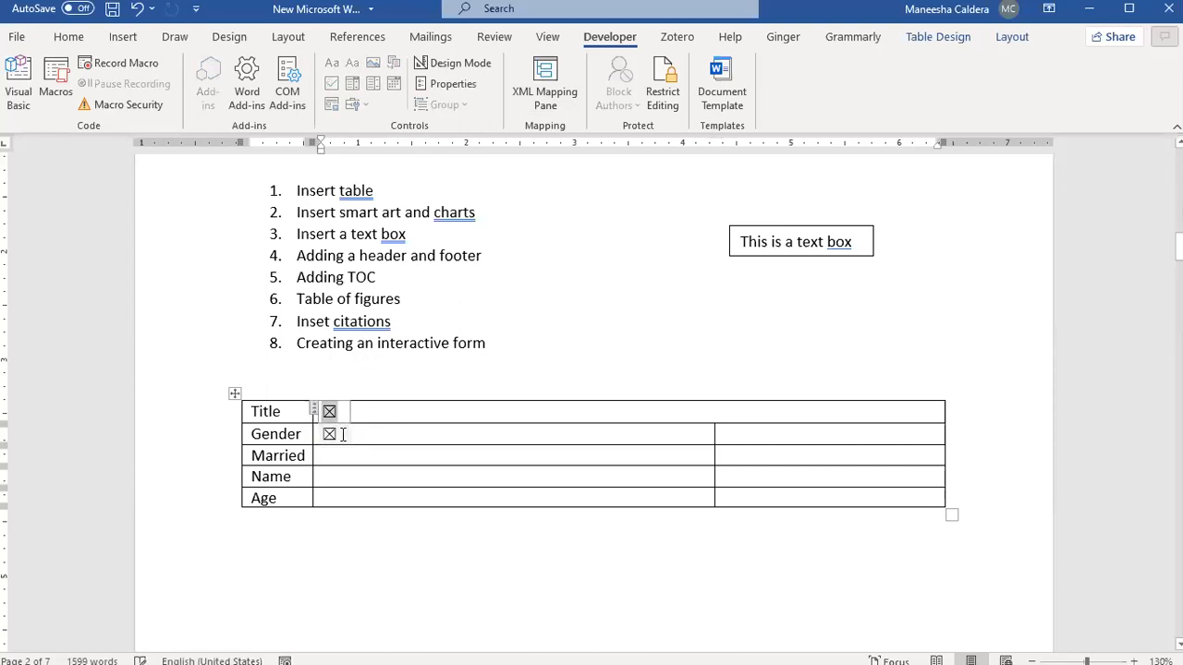
key("Down")
key("BackSpace")
left_click(367, 409)
key("BackSpace")
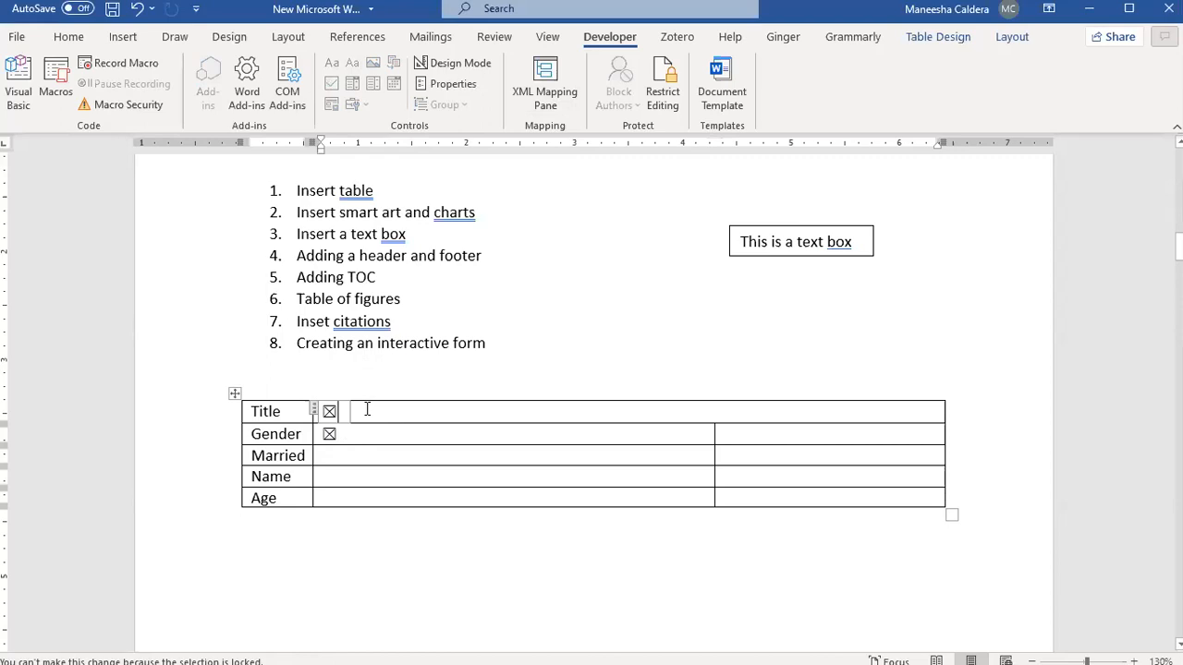
key("BackSpace")
left_click(376, 432)
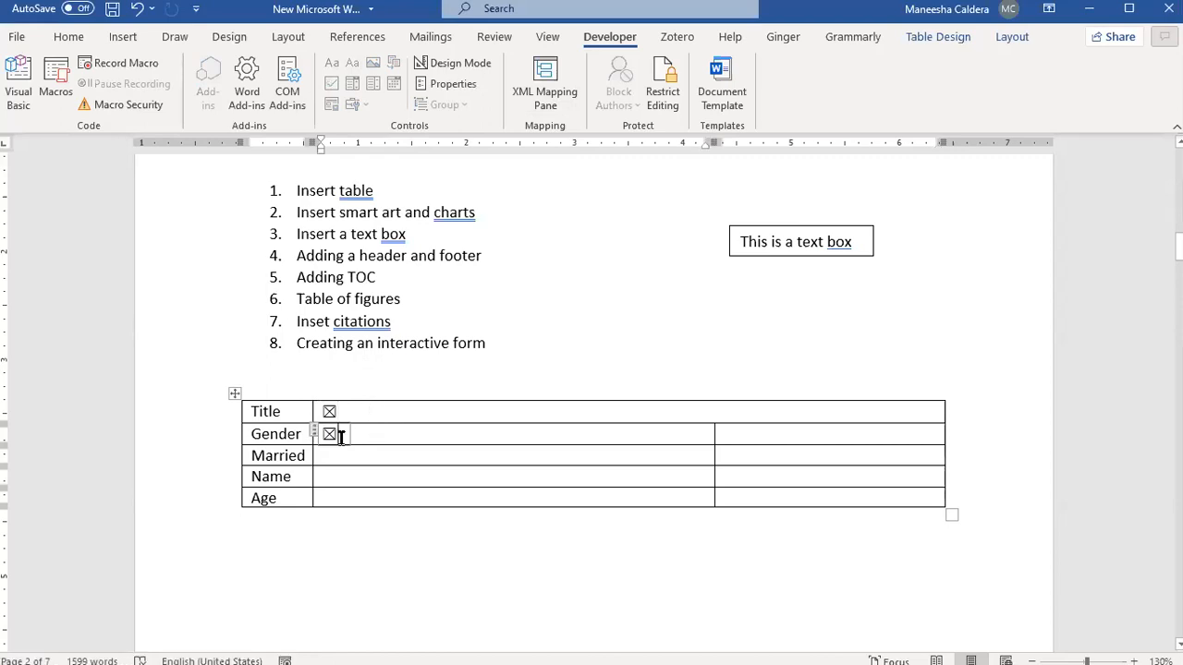
Insert a check box control on a blank line below the table and select the whole control.
left_click(326, 537)
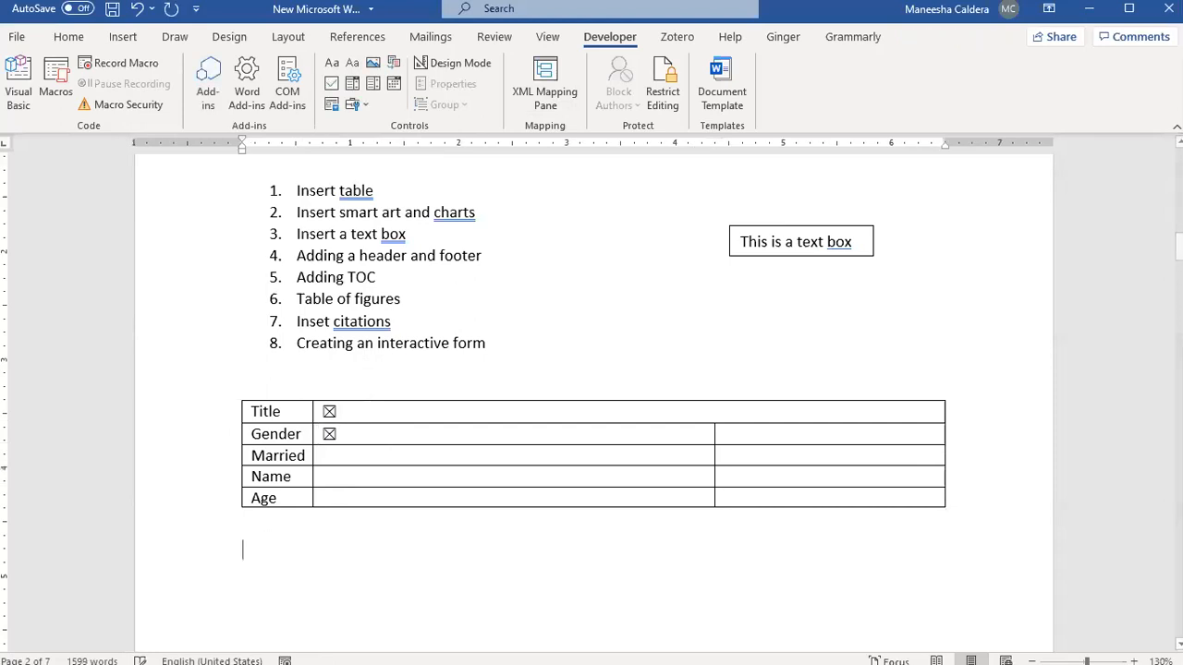
left_click(331, 83)
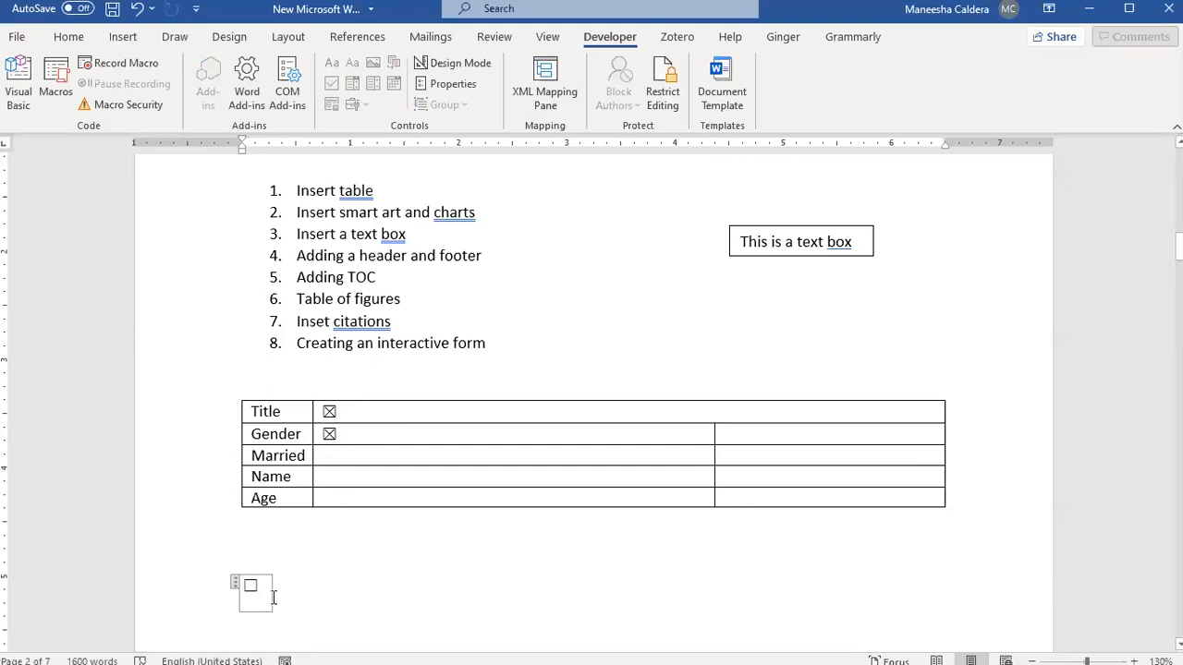
key("BackSpace")
left_click(236, 588)
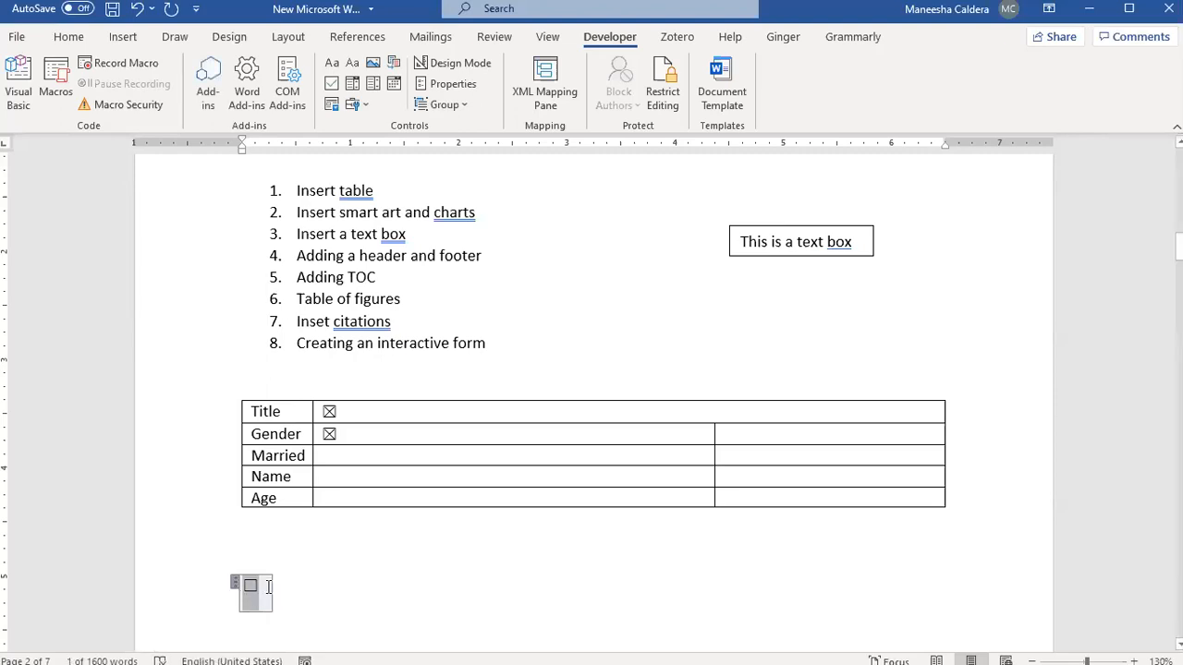
left_click(268, 586)
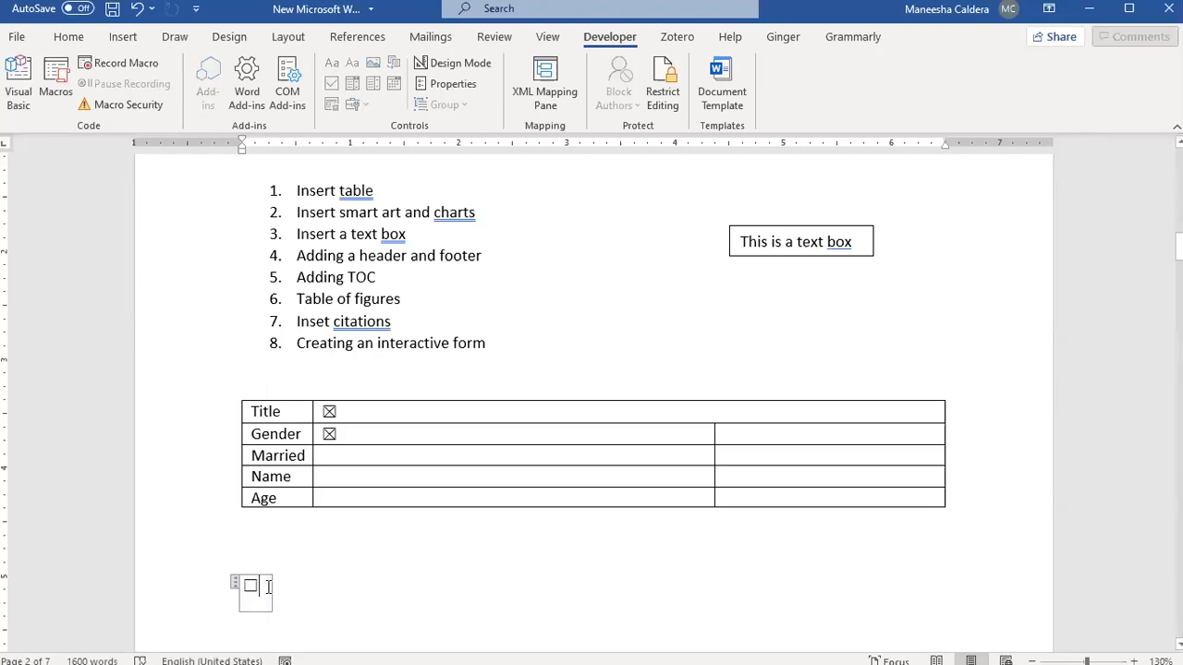
left_click(235, 586)
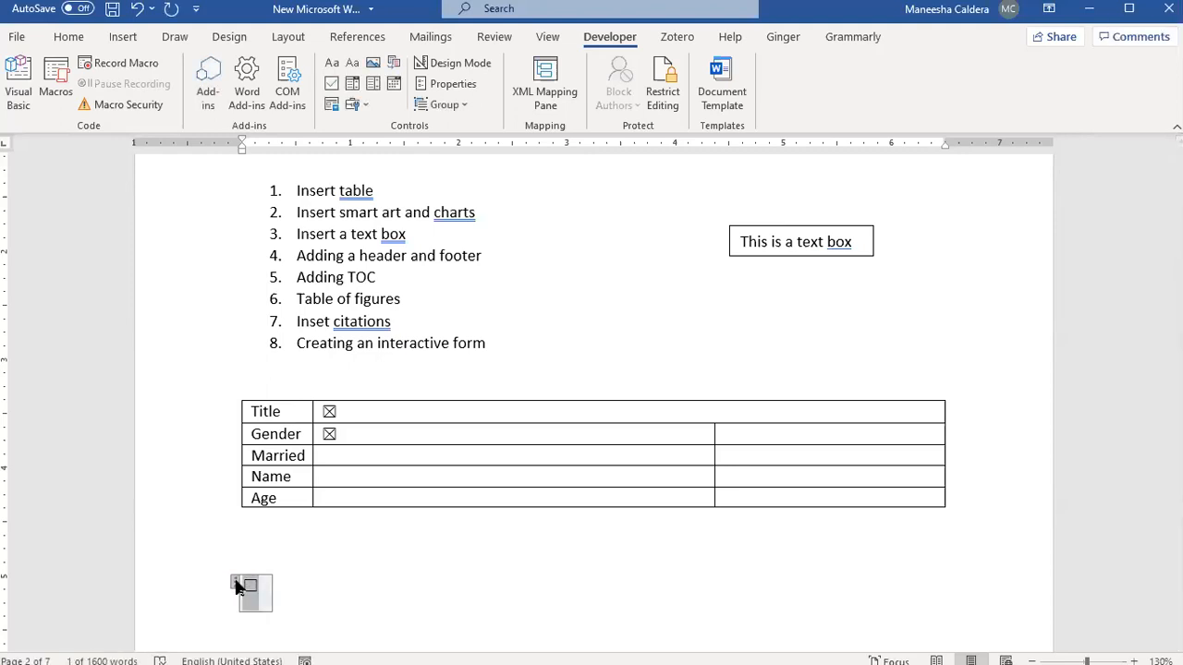
Overwrite the check box below the table with "G=" and erase that text.
type("G=")
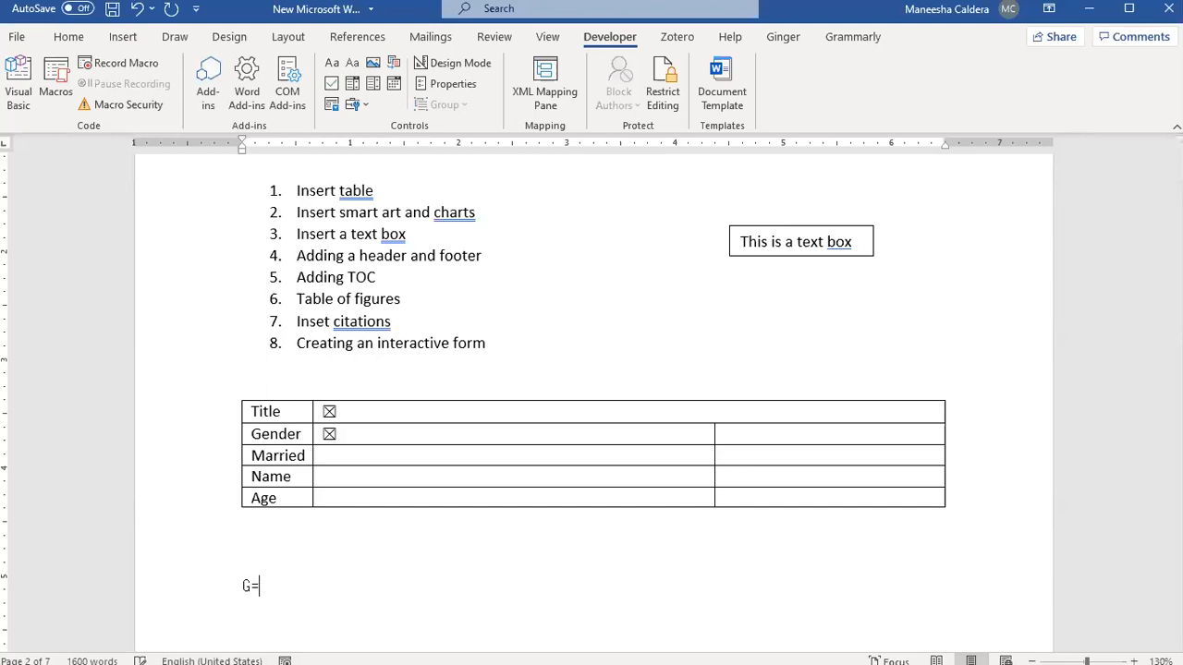
key("BackSpace")
key("BackSpace")
key("BackSpace")
Replace the Title row's check box with the text "male" and insert a new check box control after it.
left_click(315, 419)
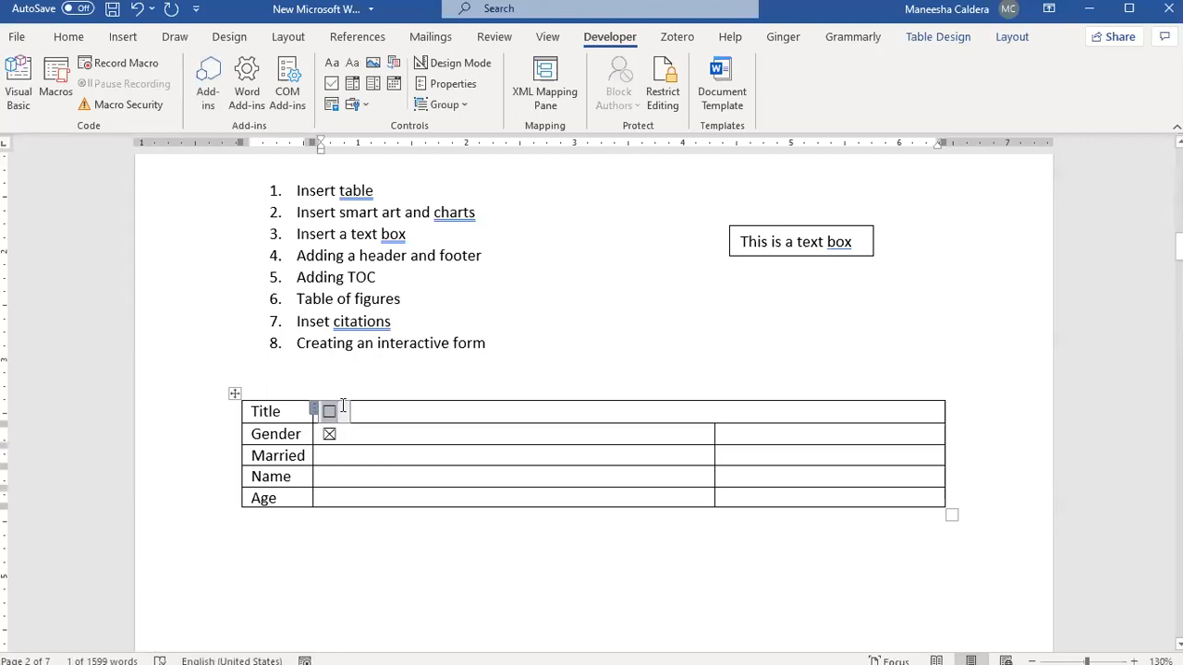
type("male")
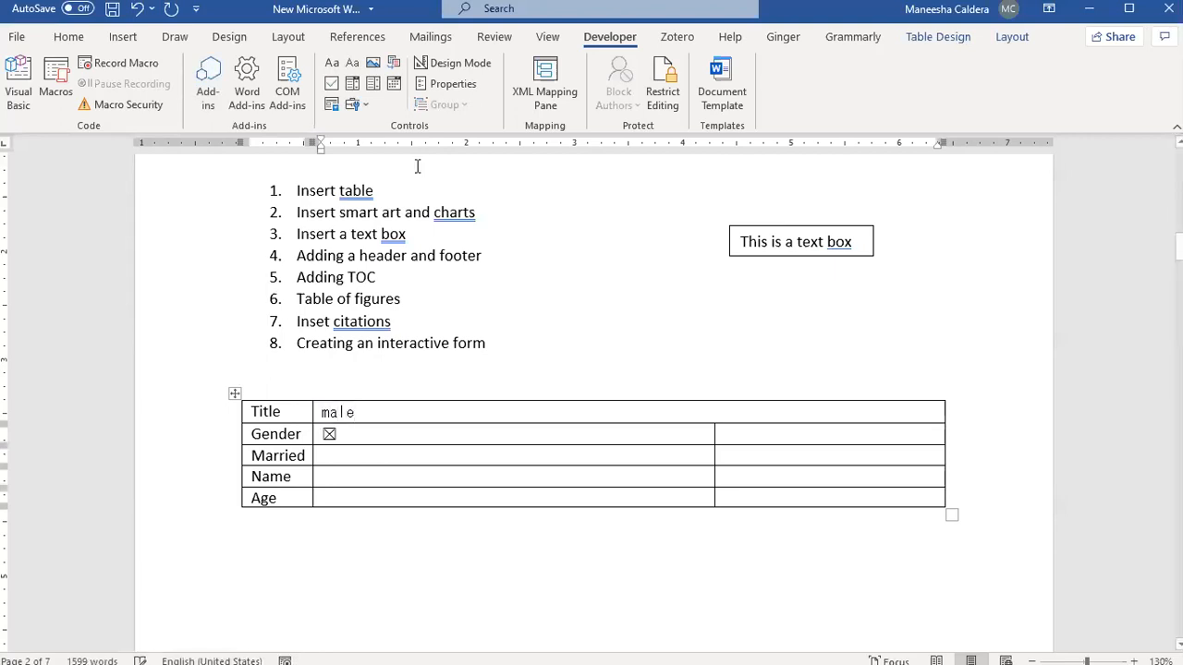
left_click(331, 83)
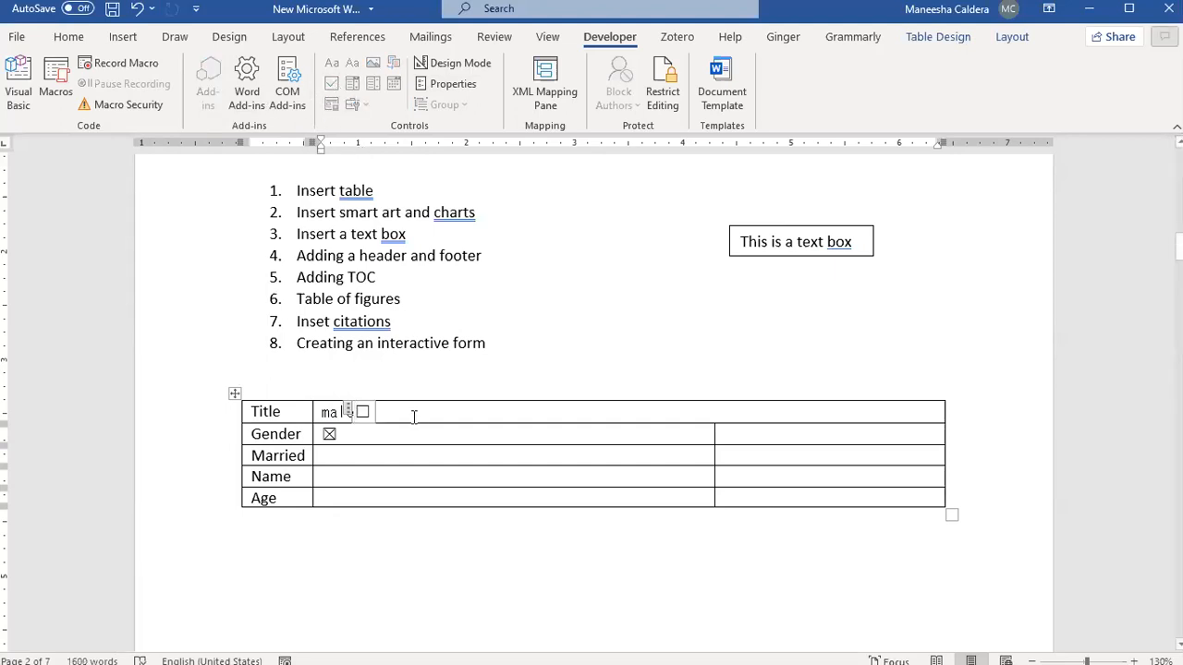
Try to place the cursor outside the check box control in the Title row.
key("Down")
left_click(388, 413)
left_click(349, 413)
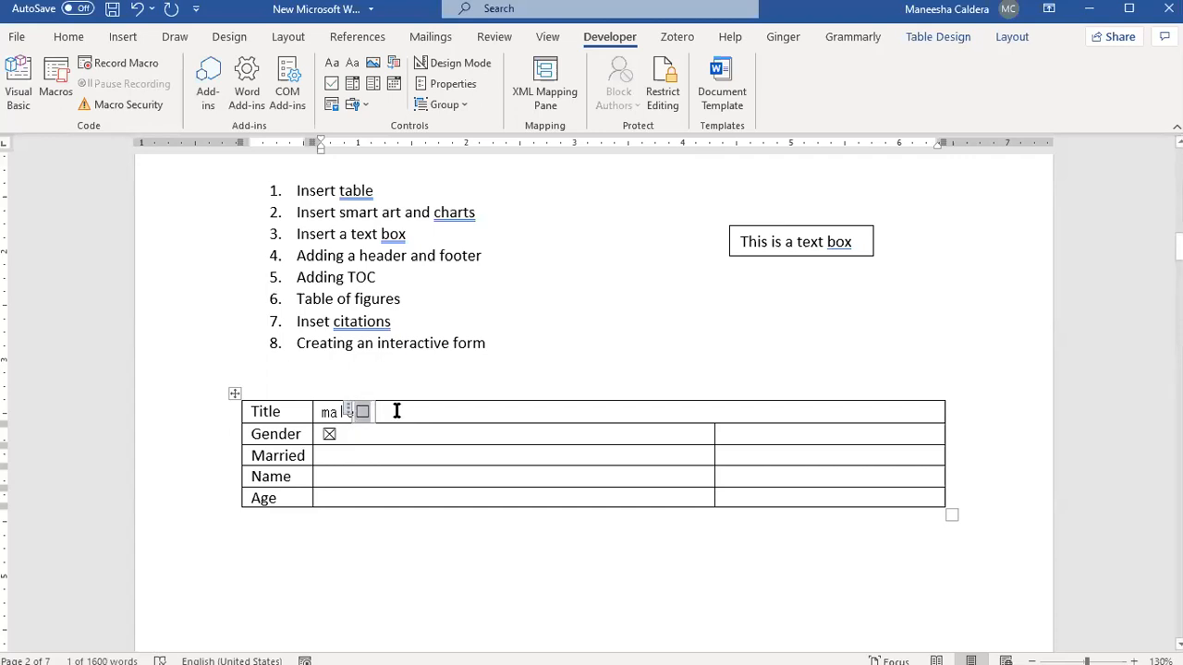
left_click(392, 413)
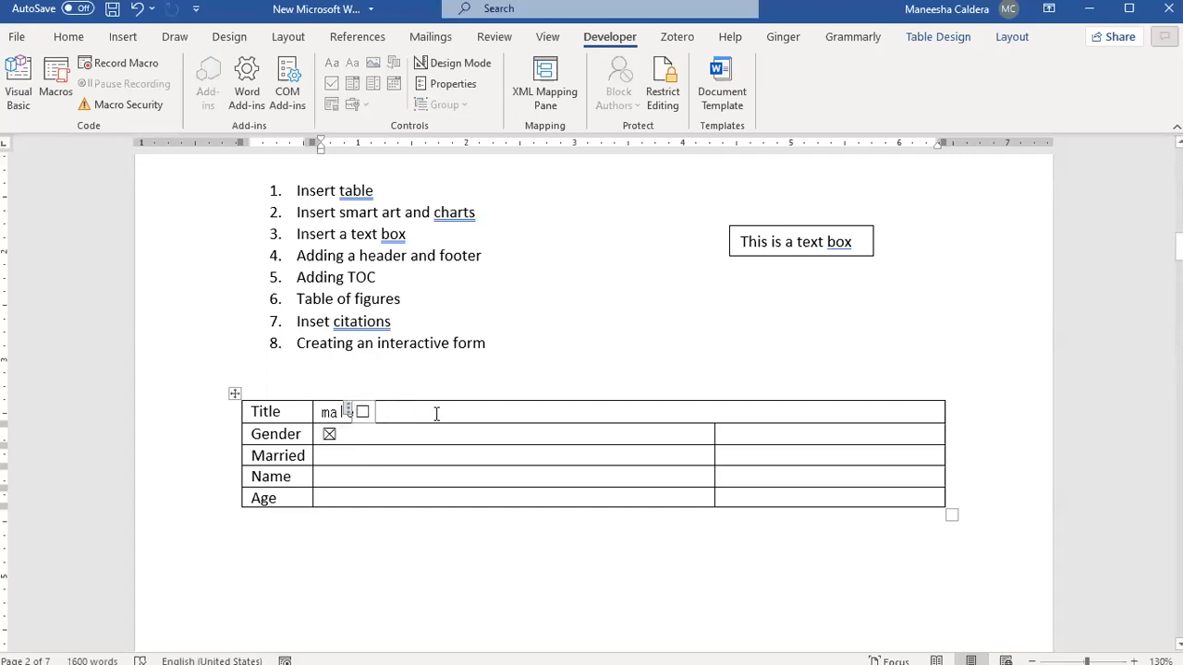
key("Down")
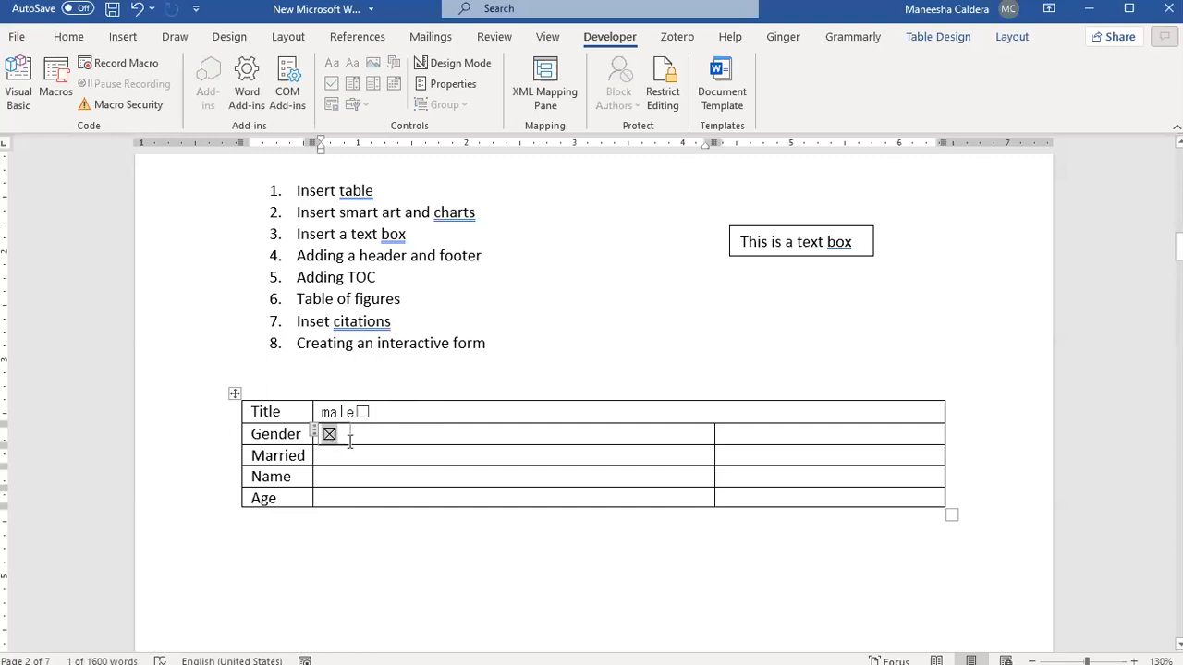
Change the label before the Title row's check box to "Dr." and mark that box as checked.
left_click_drag(321, 412, 348, 419)
type("Dr")
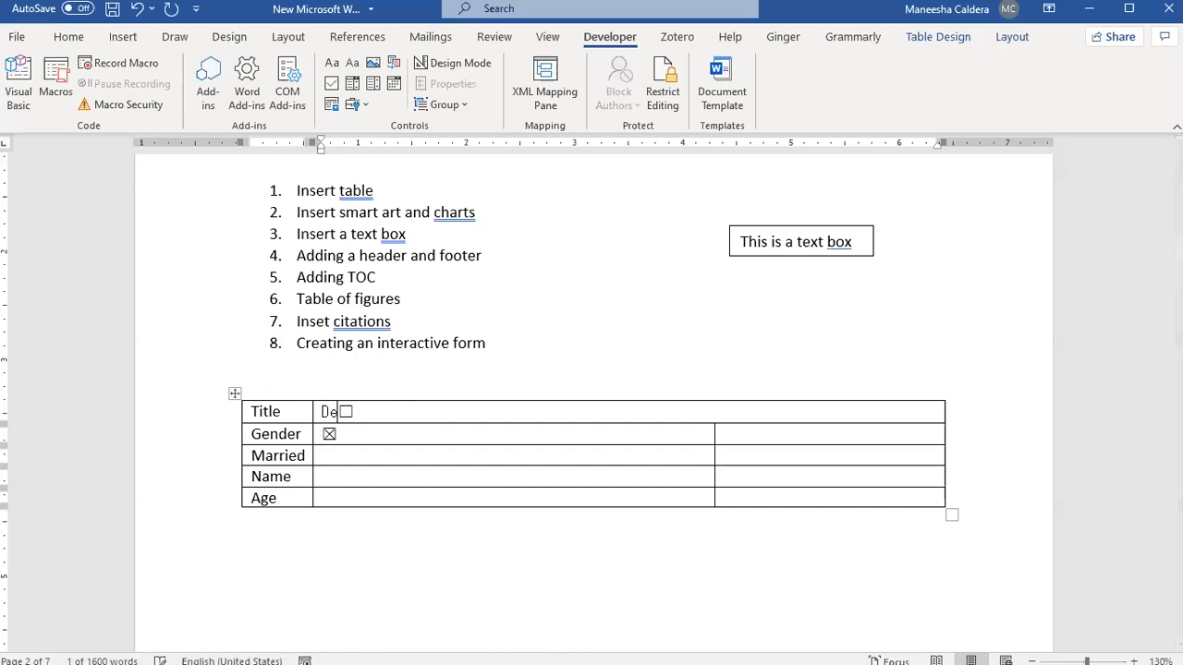
type(".")
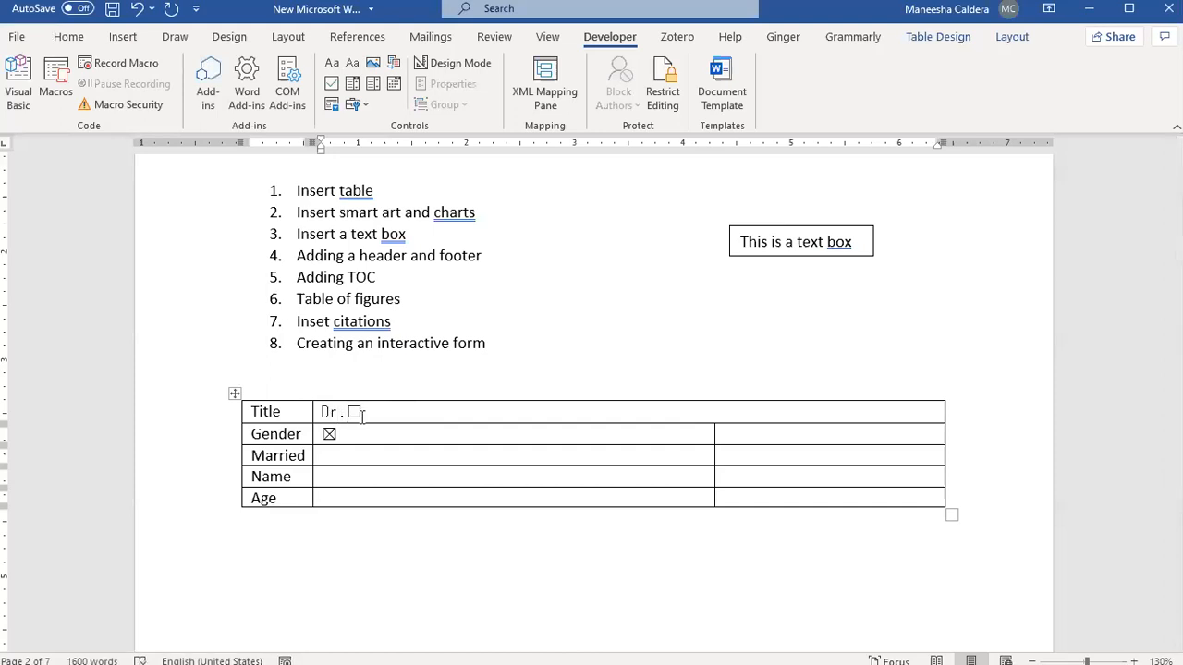
left_click(375, 414)
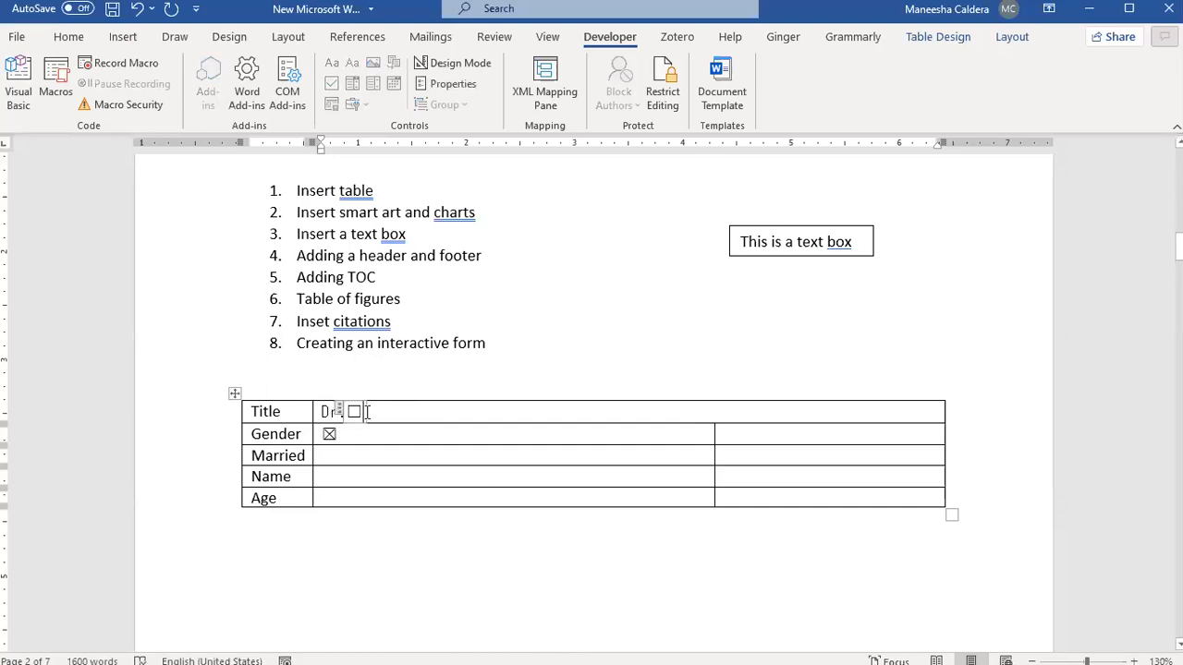
key("space")
key("Tab")
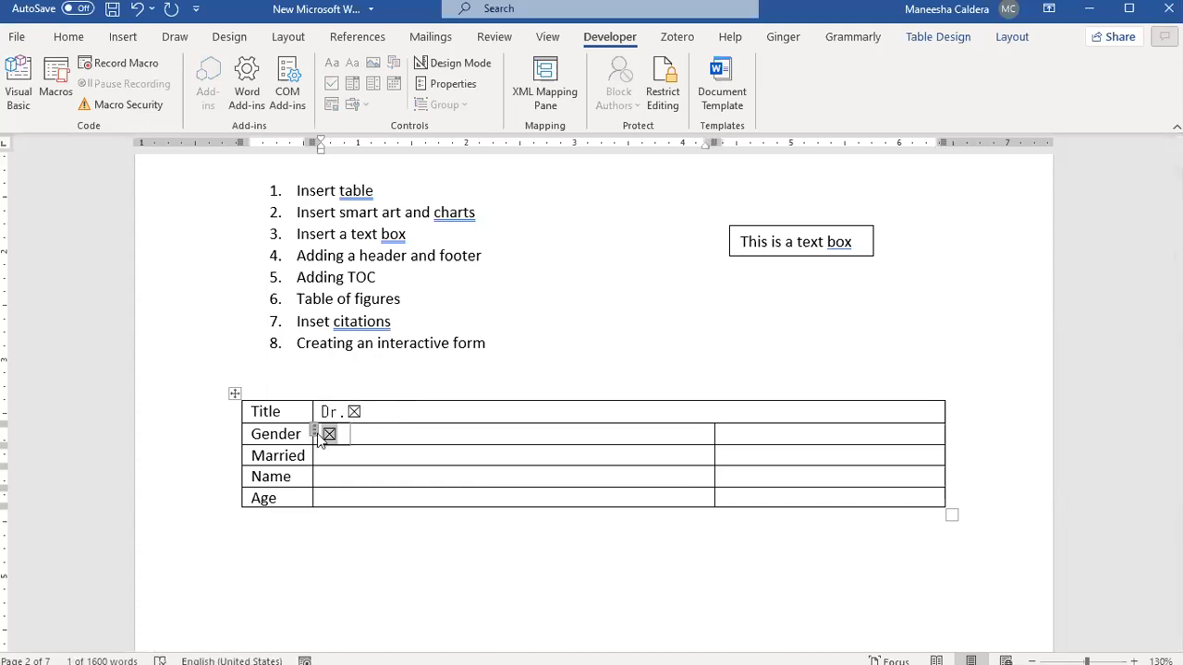
Replace the Gender row's check box with the text "Male" and insert a new check box control after it.
type("Male")
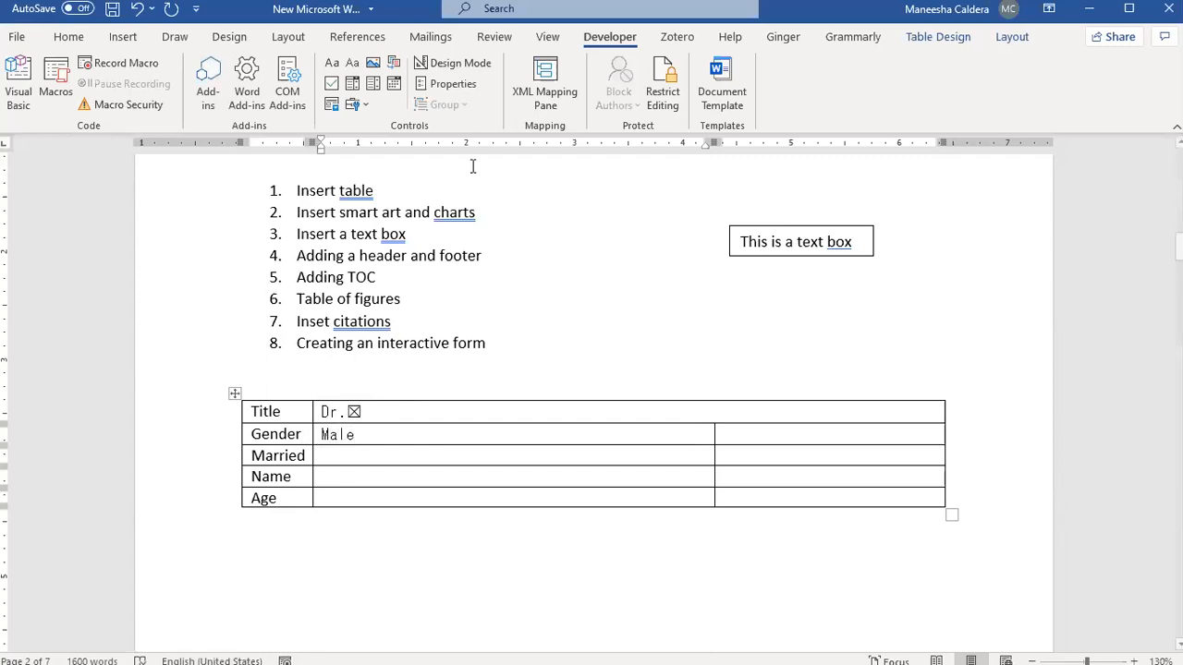
left_click(331, 84)
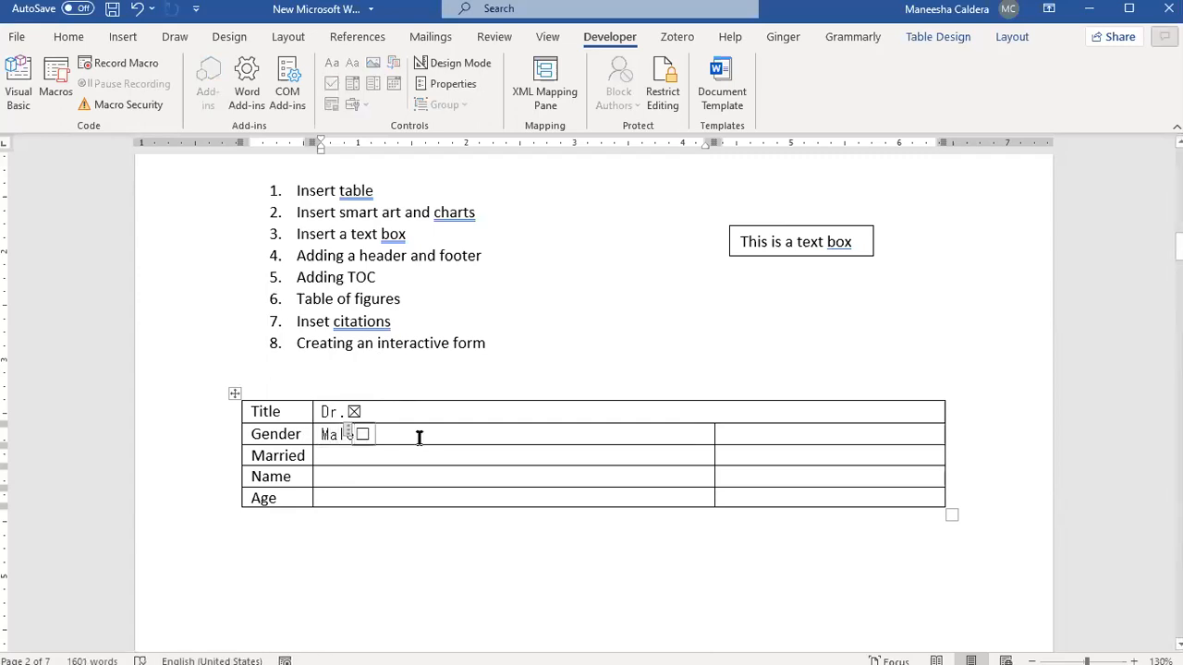
left_click(349, 459)
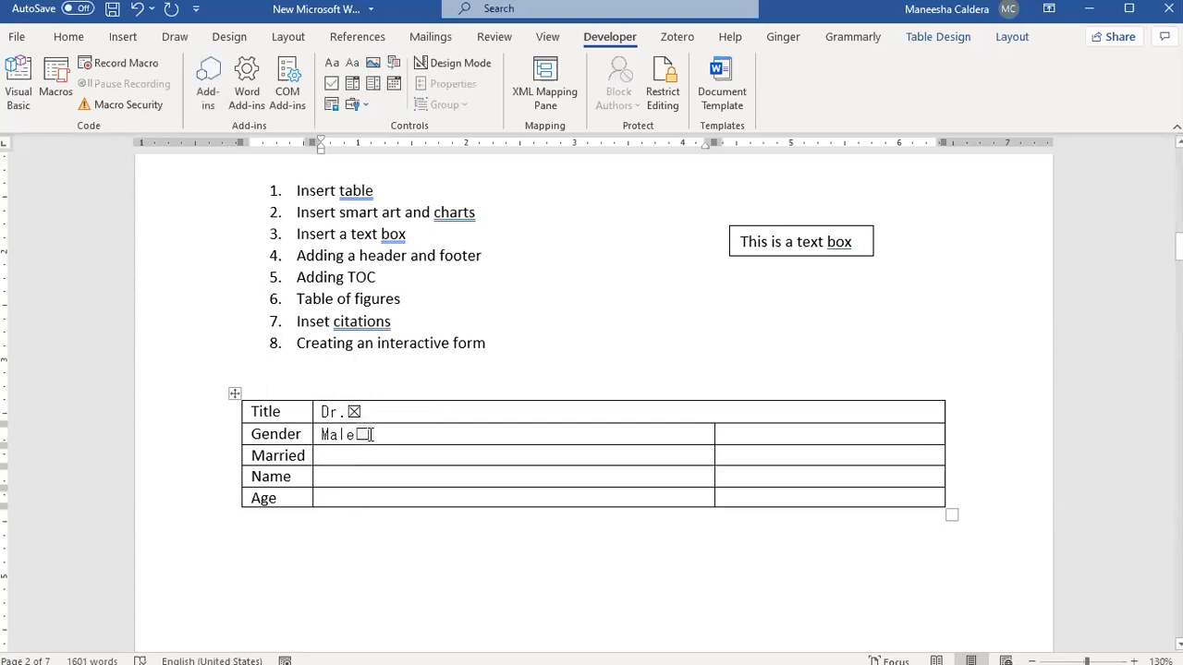
Test the "Dr." and "Male" check boxes by switching each one on and off.
left_click(365, 438)
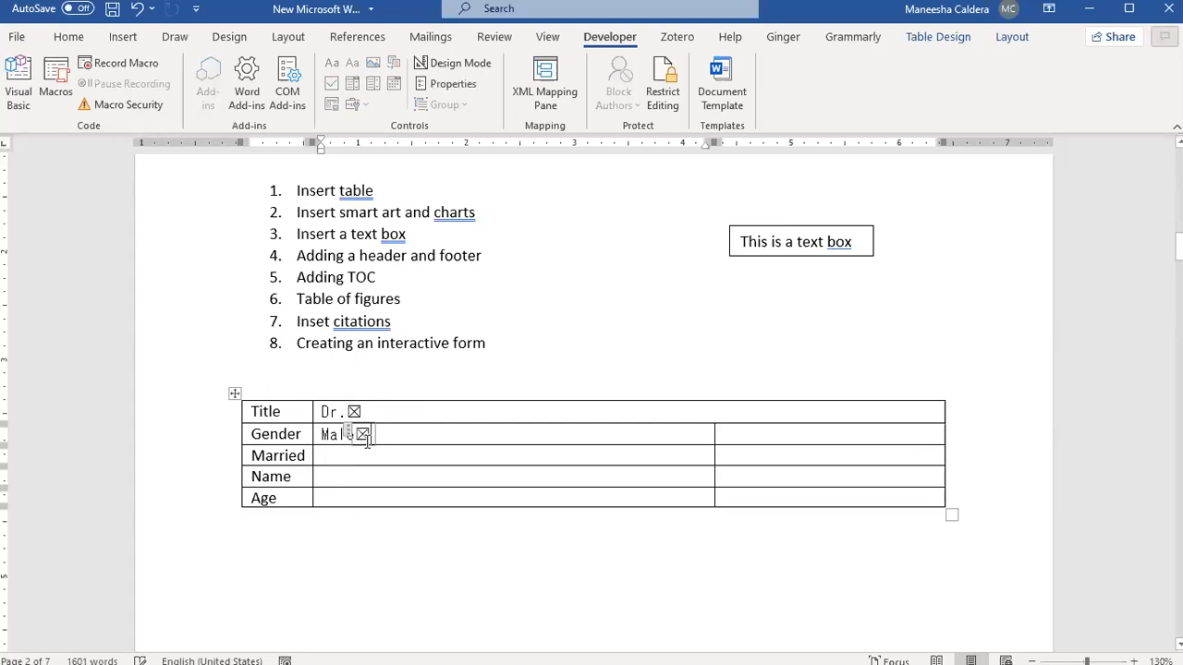
left_click(353, 412)
left_click(353, 412)
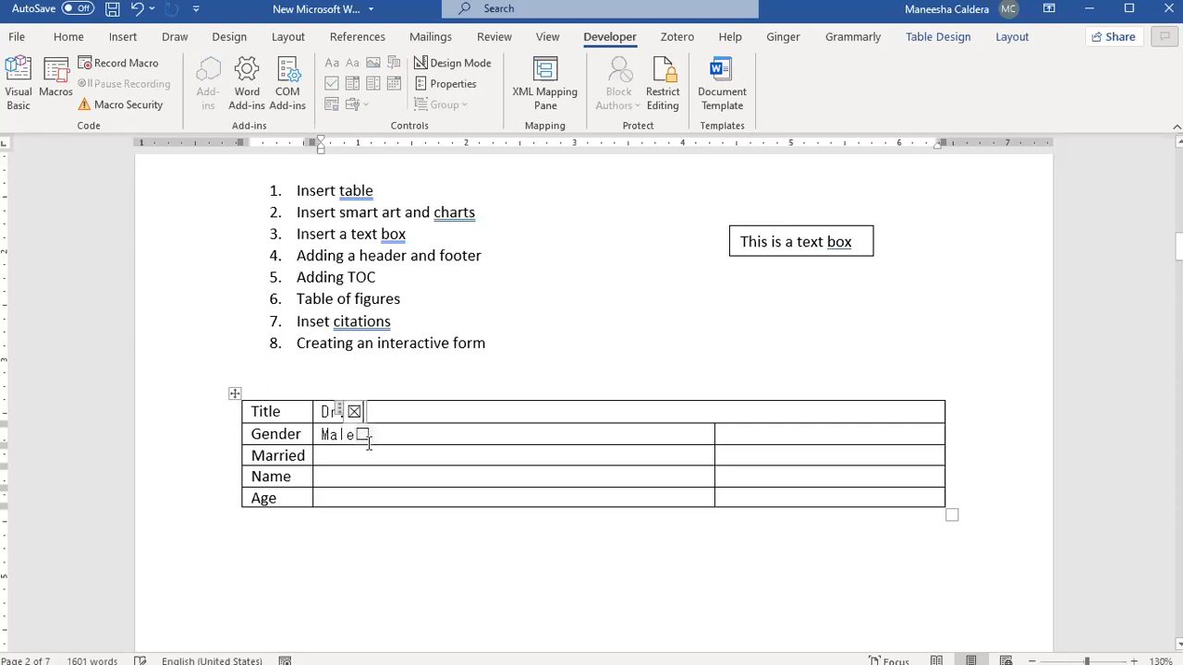
left_click(364, 435)
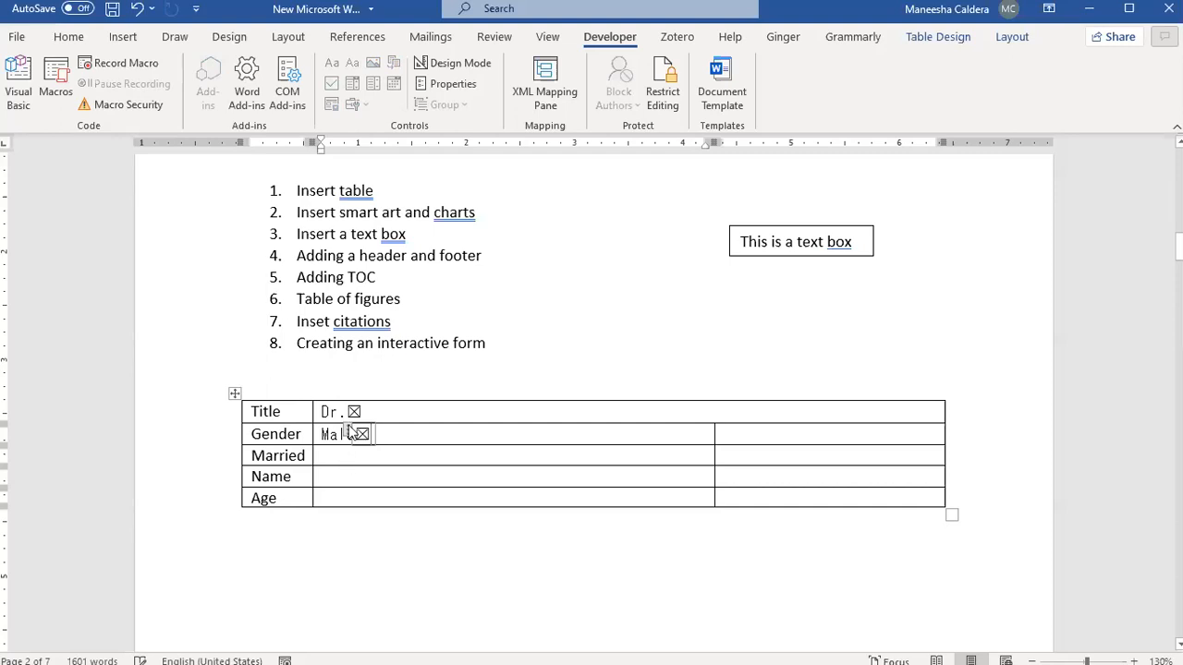
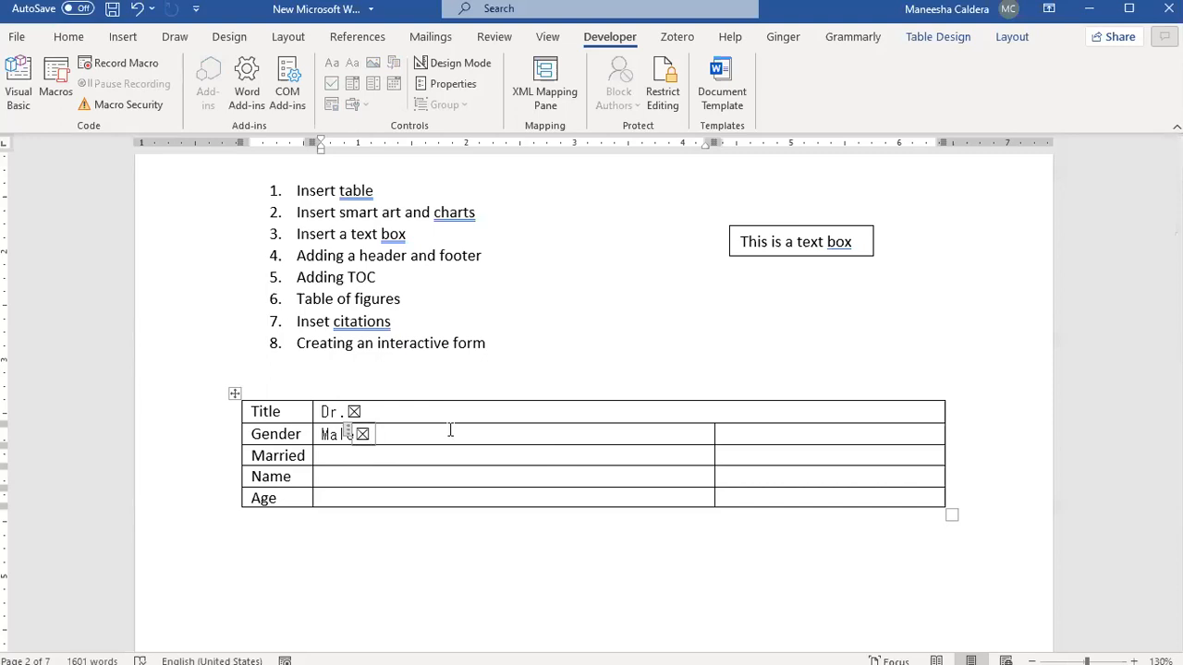
left_click(355, 414)
left_click(363, 435)
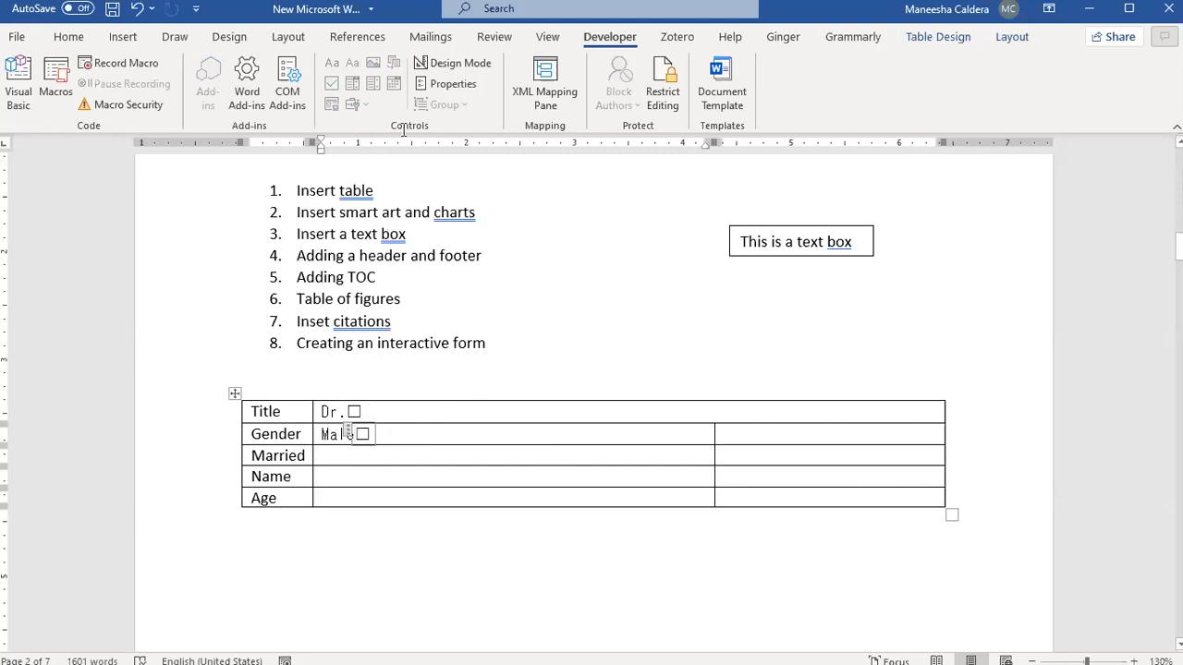
left_click(355, 412)
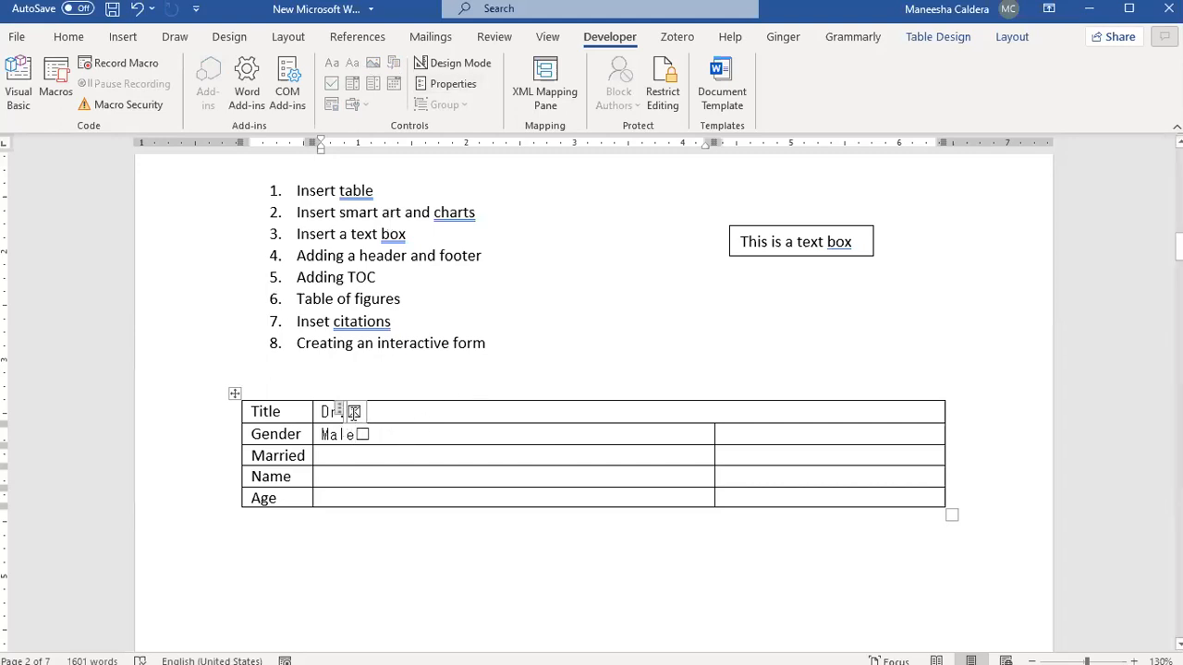
Switch Design Mode on and off to compare how the check box controls are displayed.
left_click(451, 65)
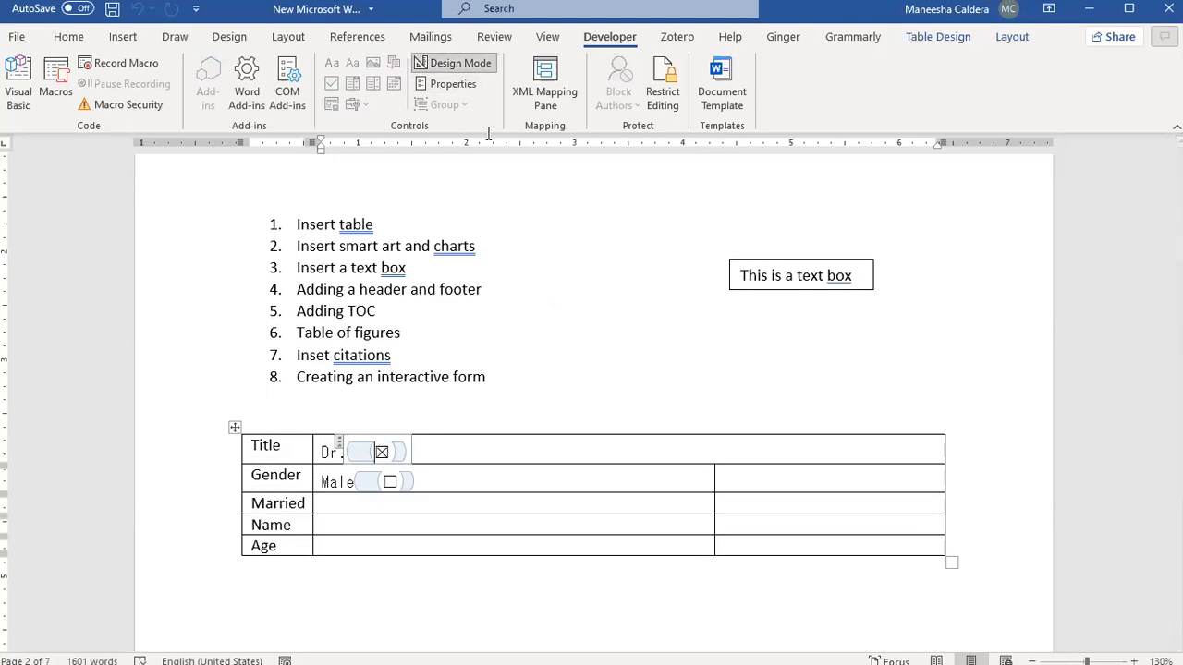
left_click(456, 61)
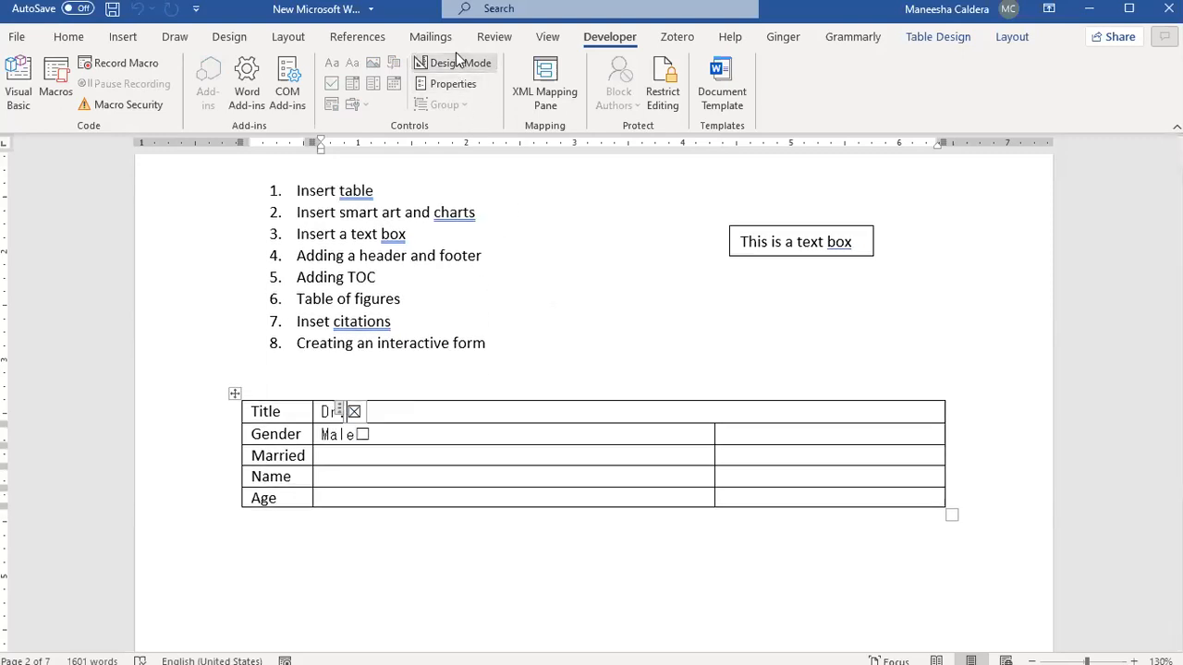
left_click(455, 61)
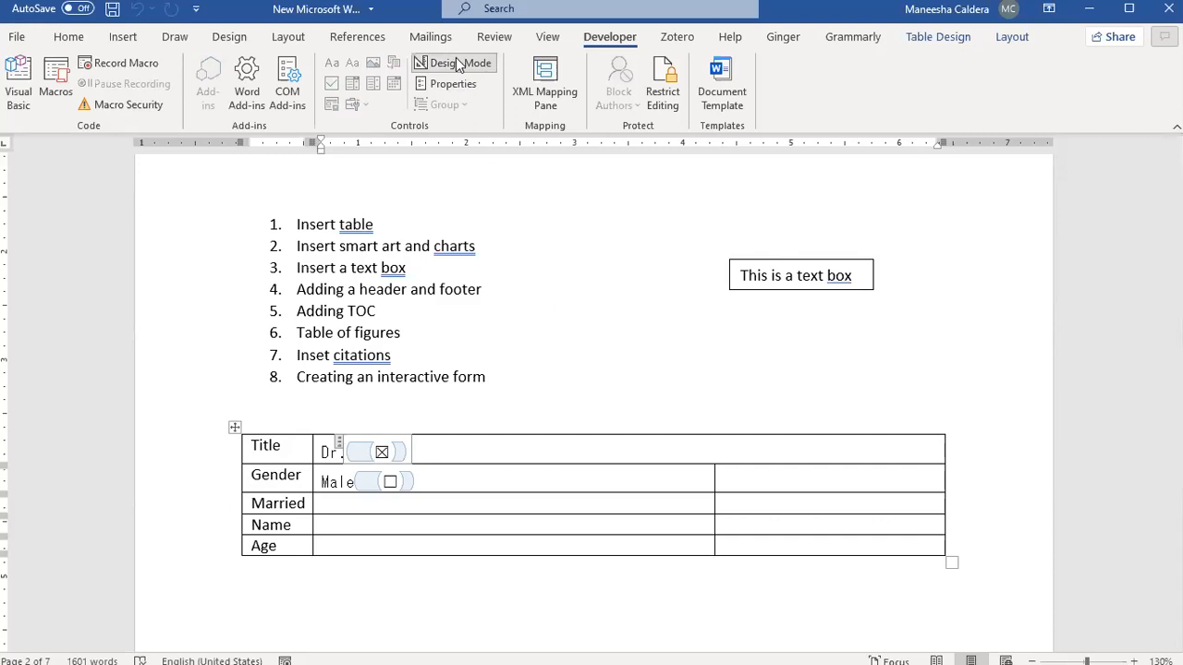
left_click(456, 61)
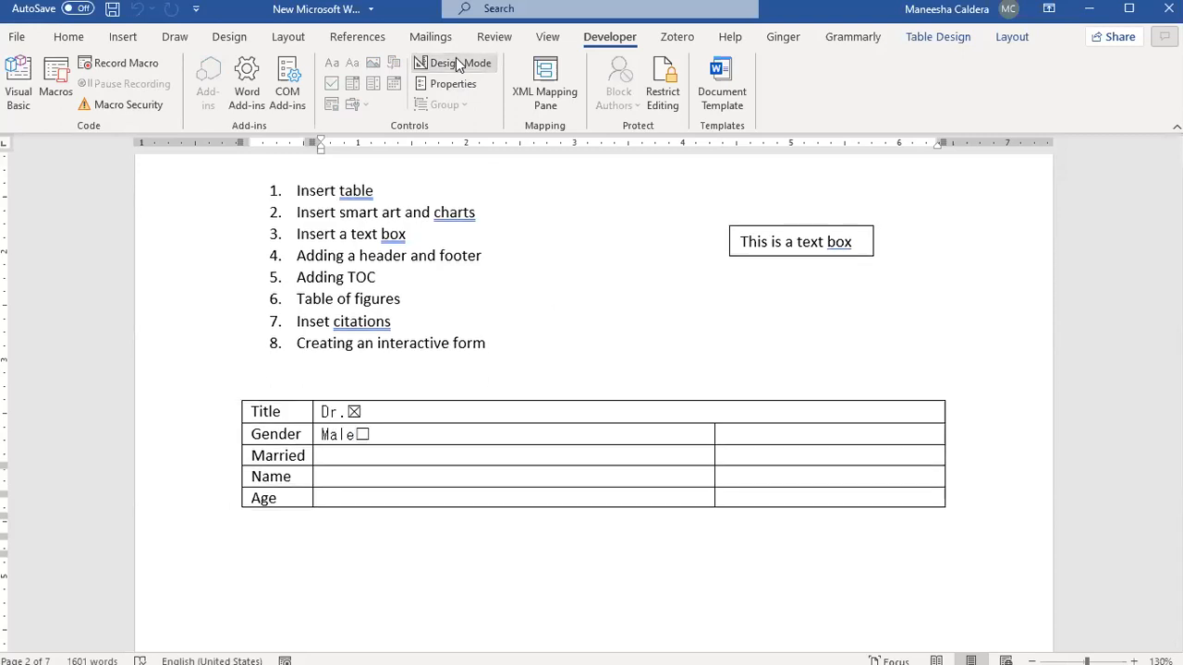
Try to leave the "Dr." check box control in the Title row and erase content beside it.
left_click(340, 412)
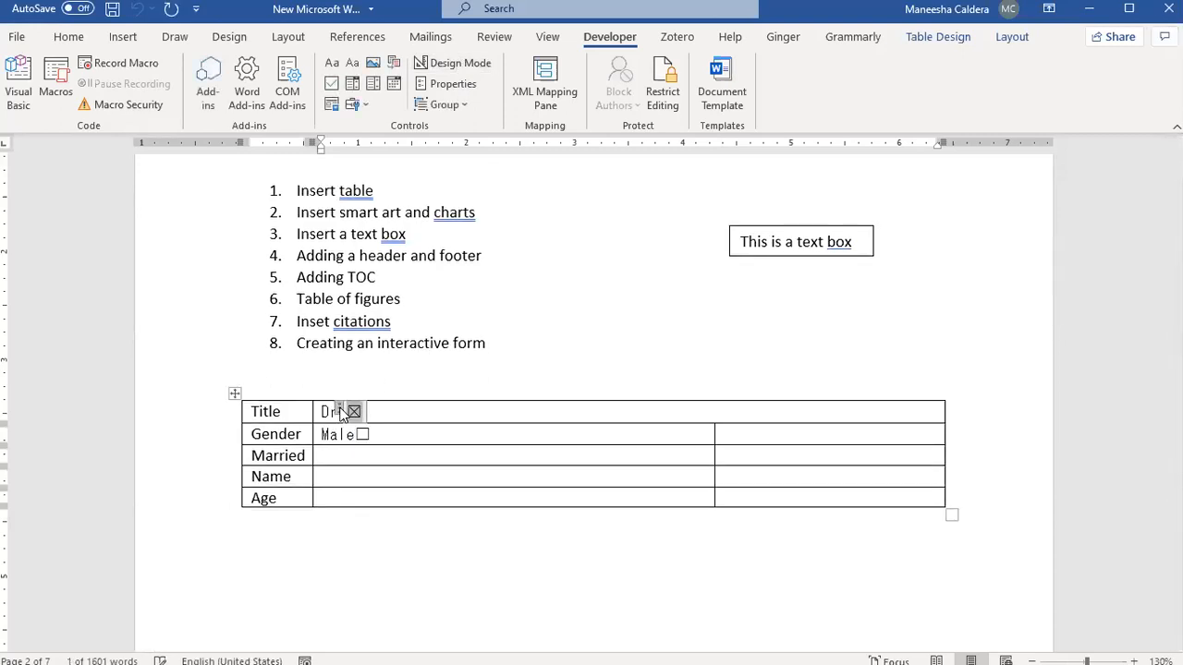
left_click(332, 69)
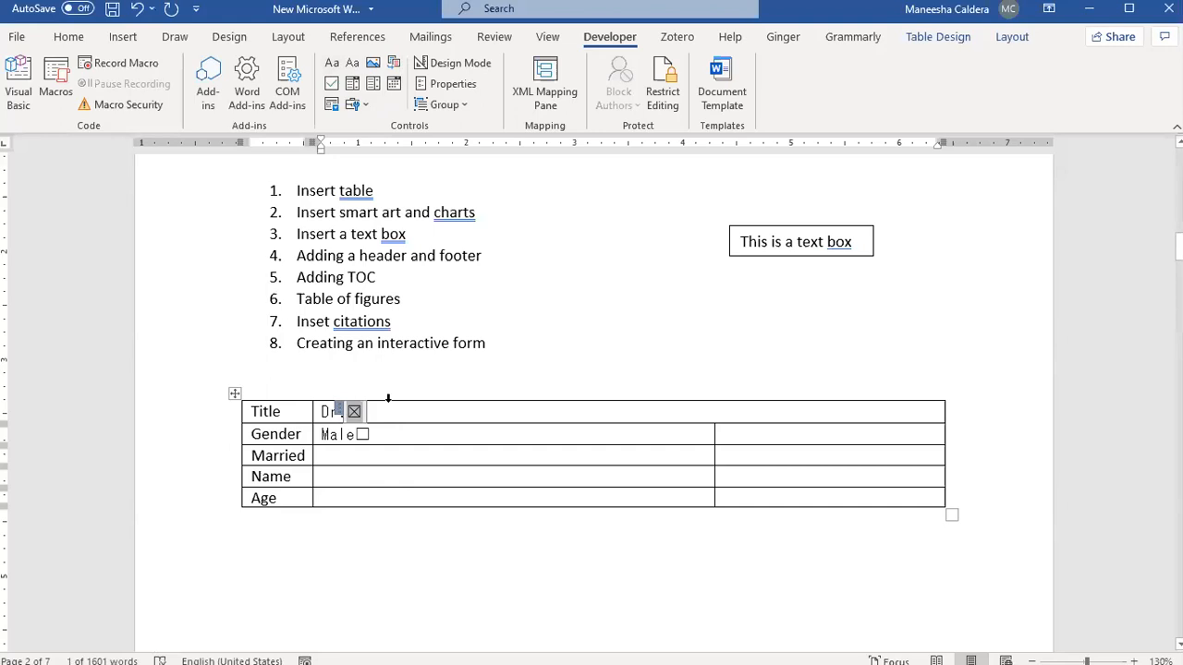
left_click(388, 397)
left_click(388, 412)
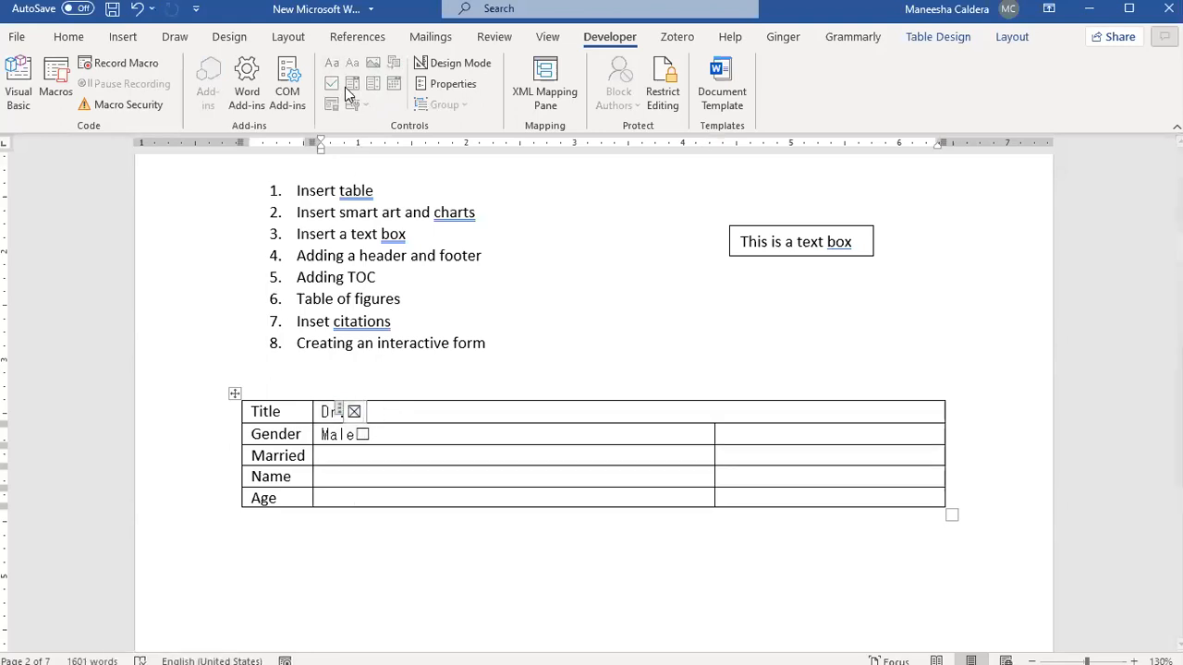
key("BackSpace")
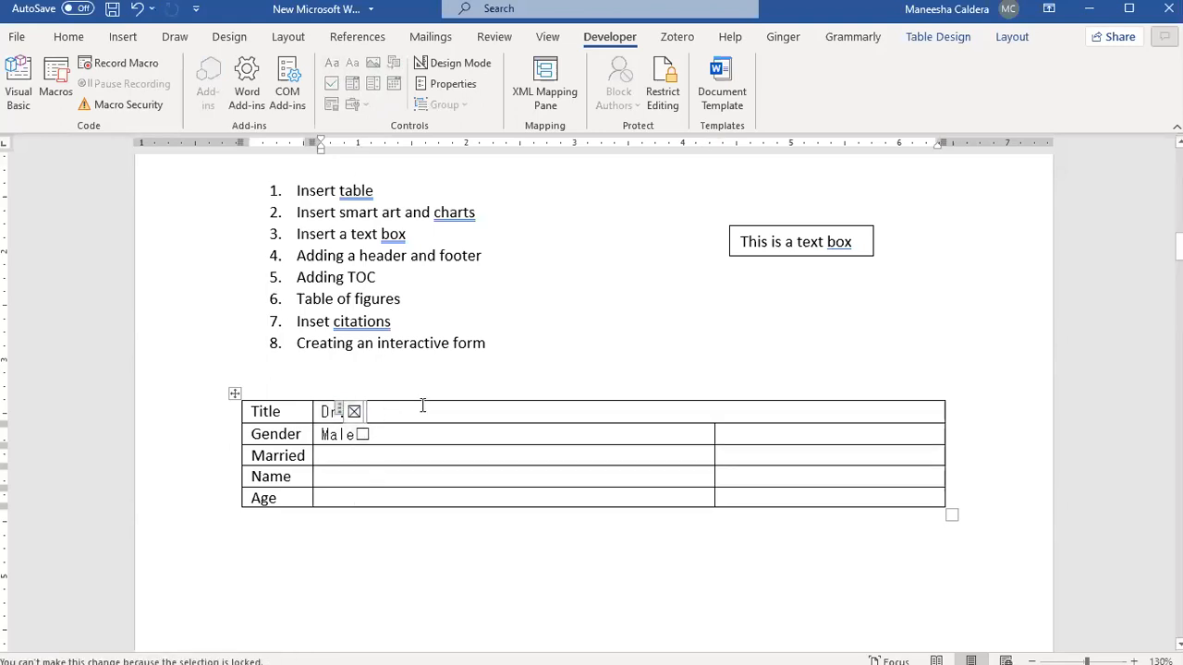
left_click(338, 413)
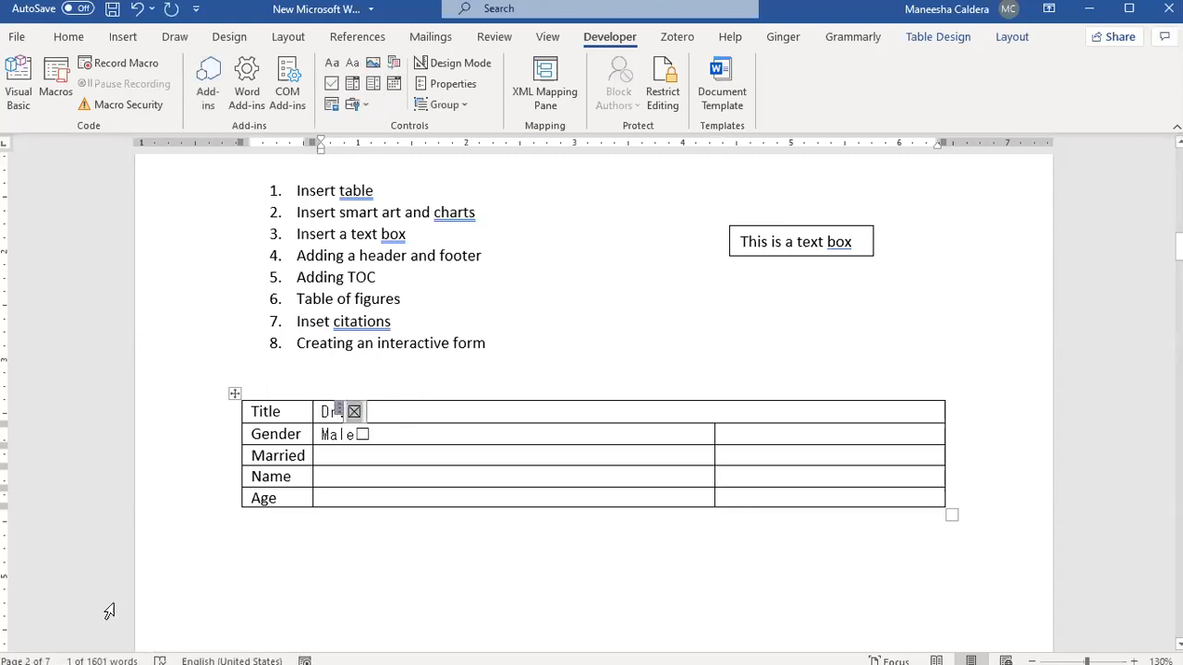
Mark the "Male" check box in the Gender row and place the cursor in the empty cell beside "Married".
left_click(1128, 8)
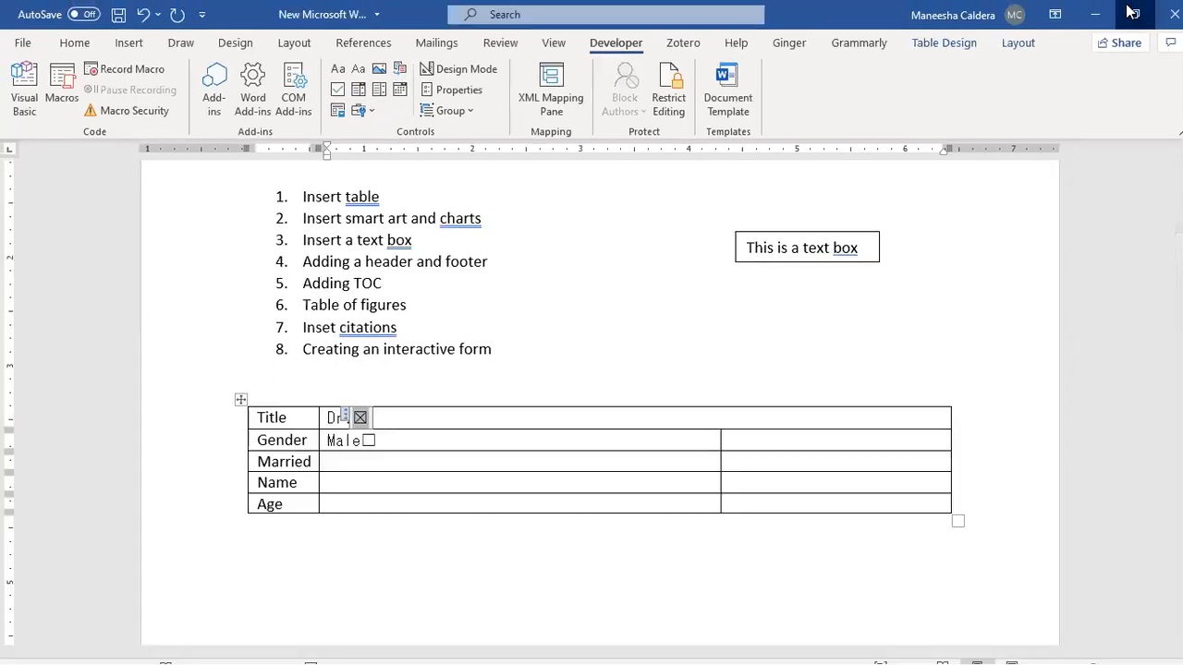
left_click(386, 416)
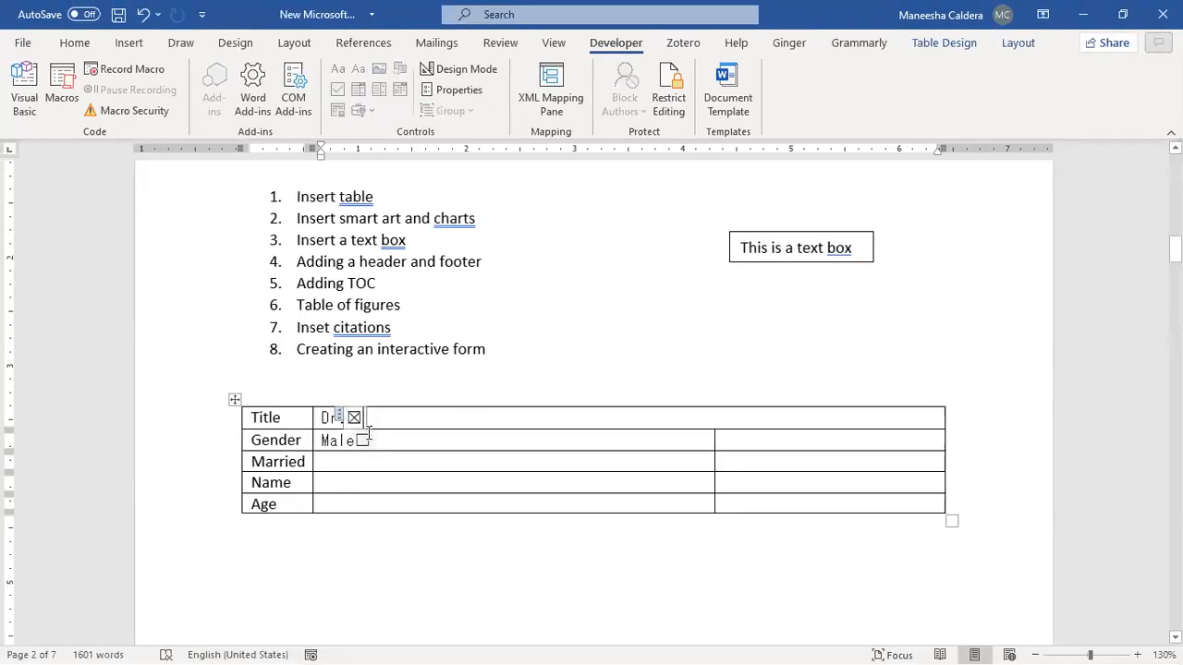
left_click(363, 441)
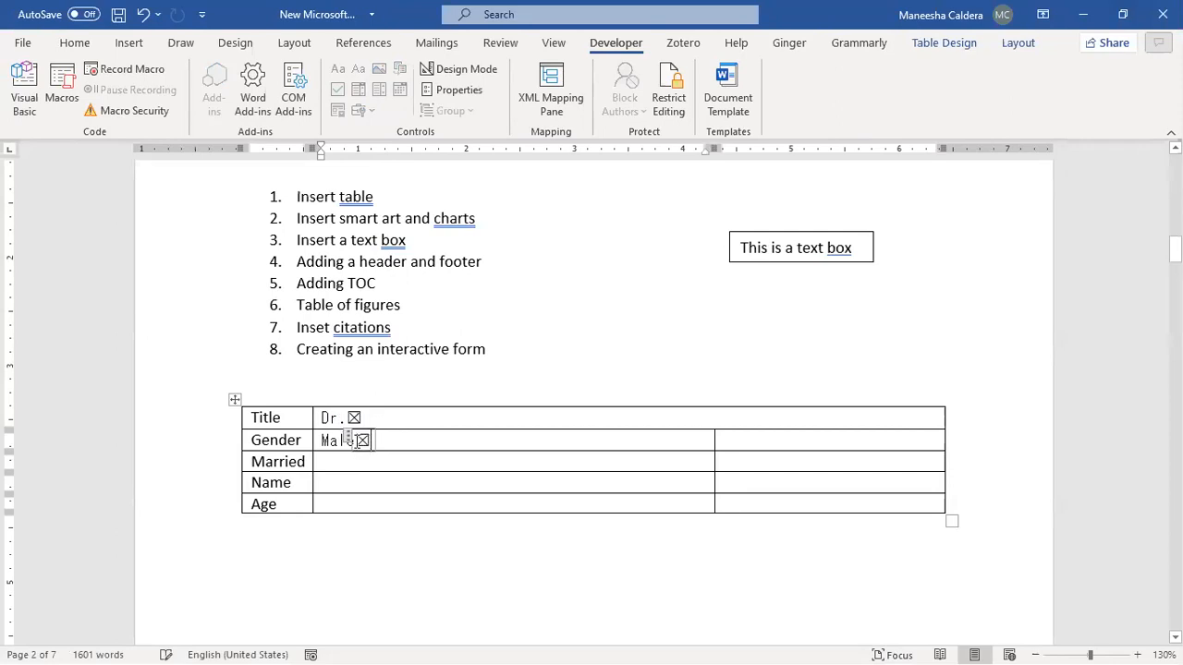
left_click(349, 439)
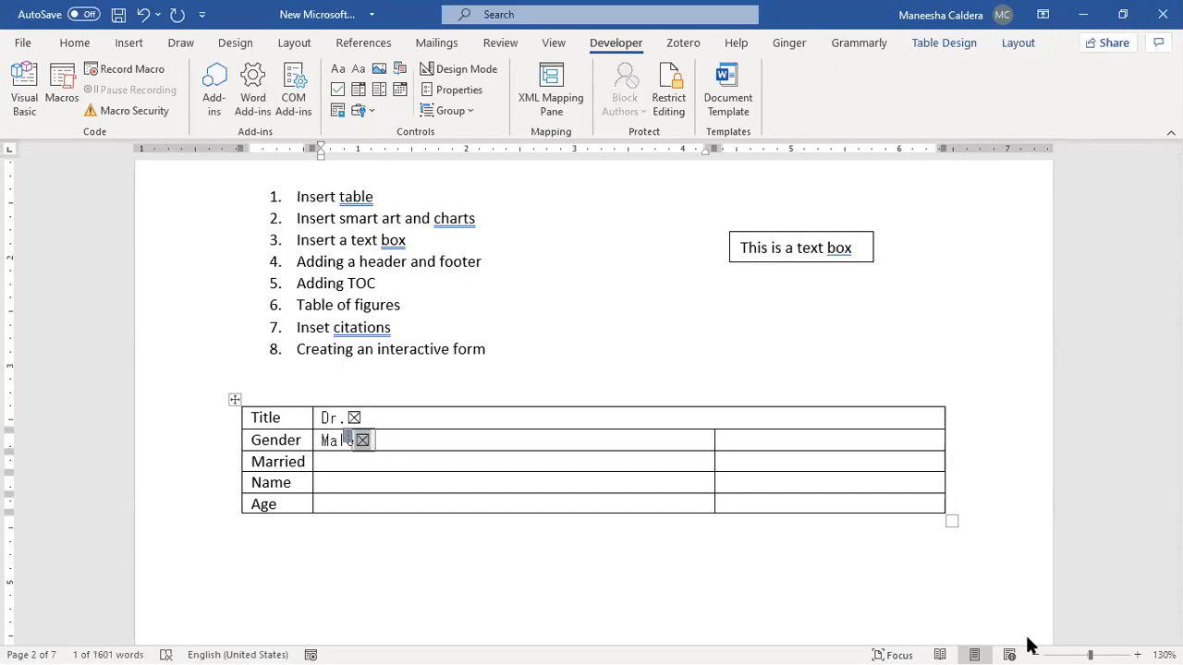
left_click(1079, 14)
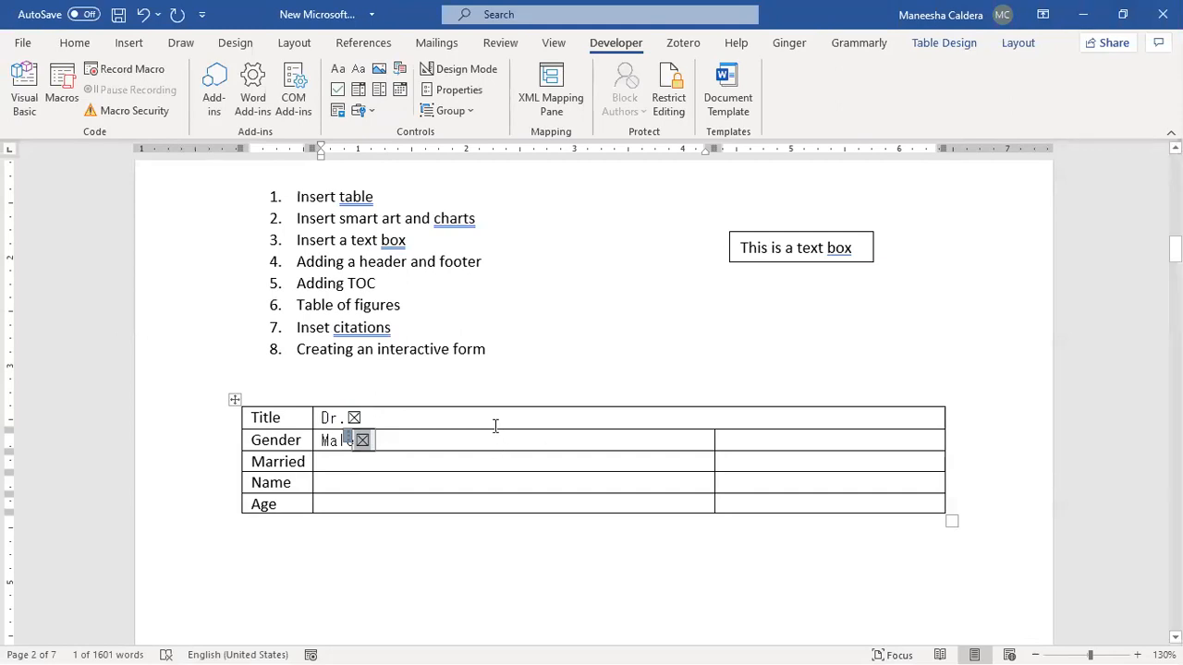
left_click(392, 470)
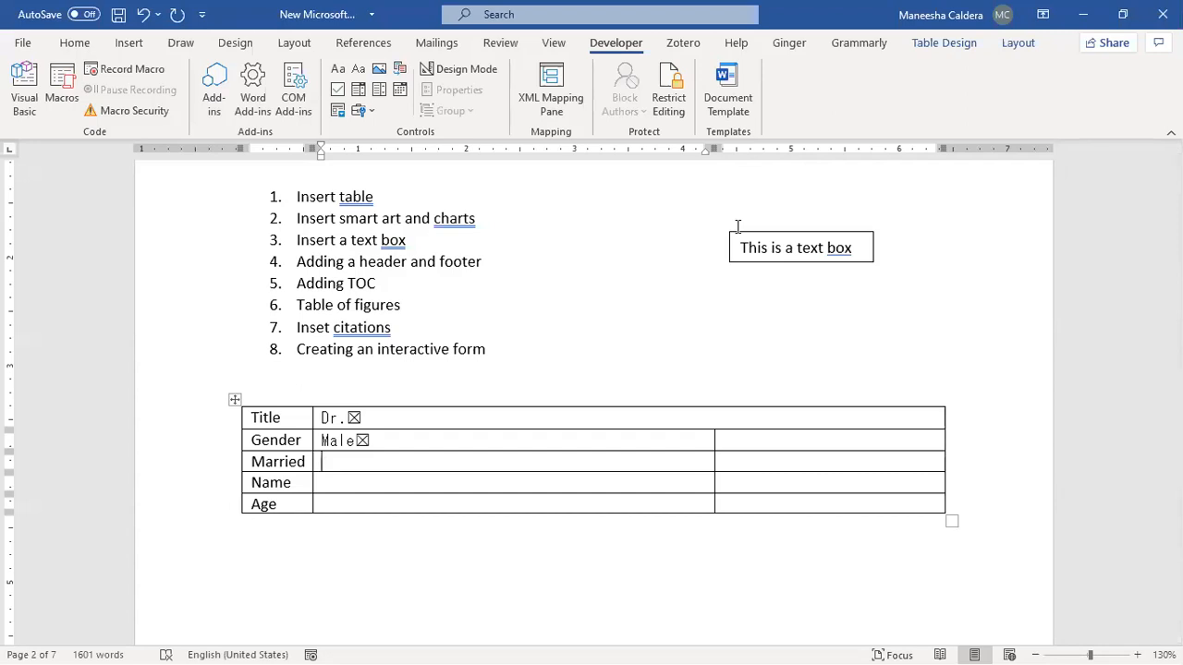
Examine the Developer entry among the main tabs in the Customize Ribbon options, and close the options without changes.
left_click(18, 44)
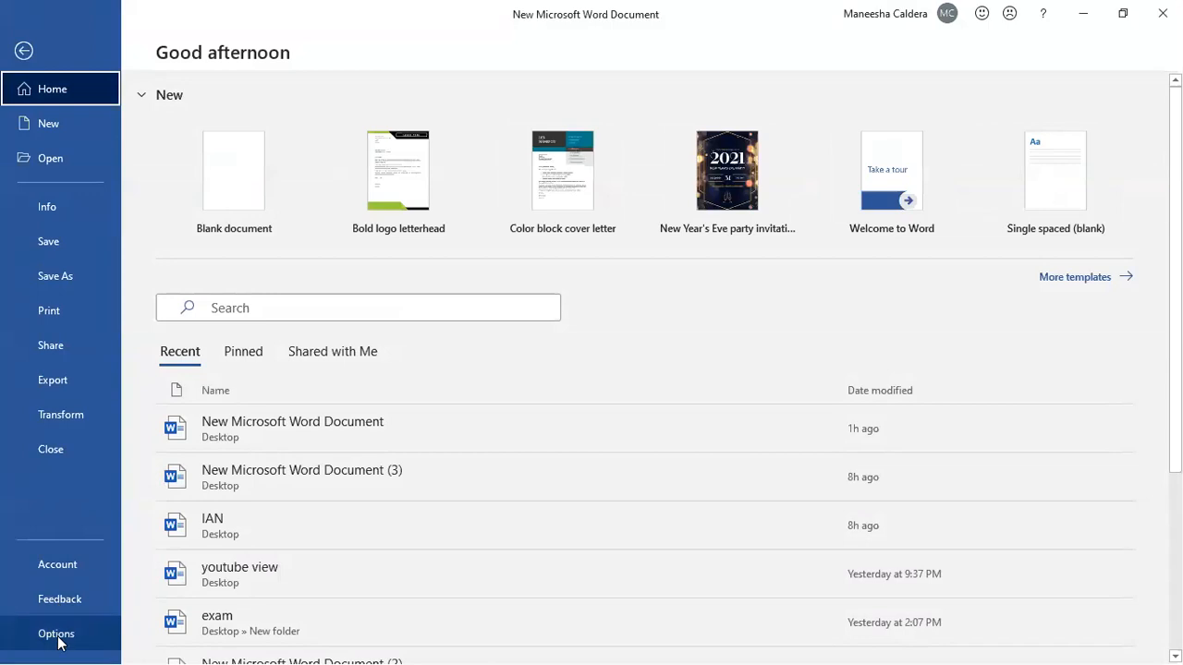
left_click(24, 46)
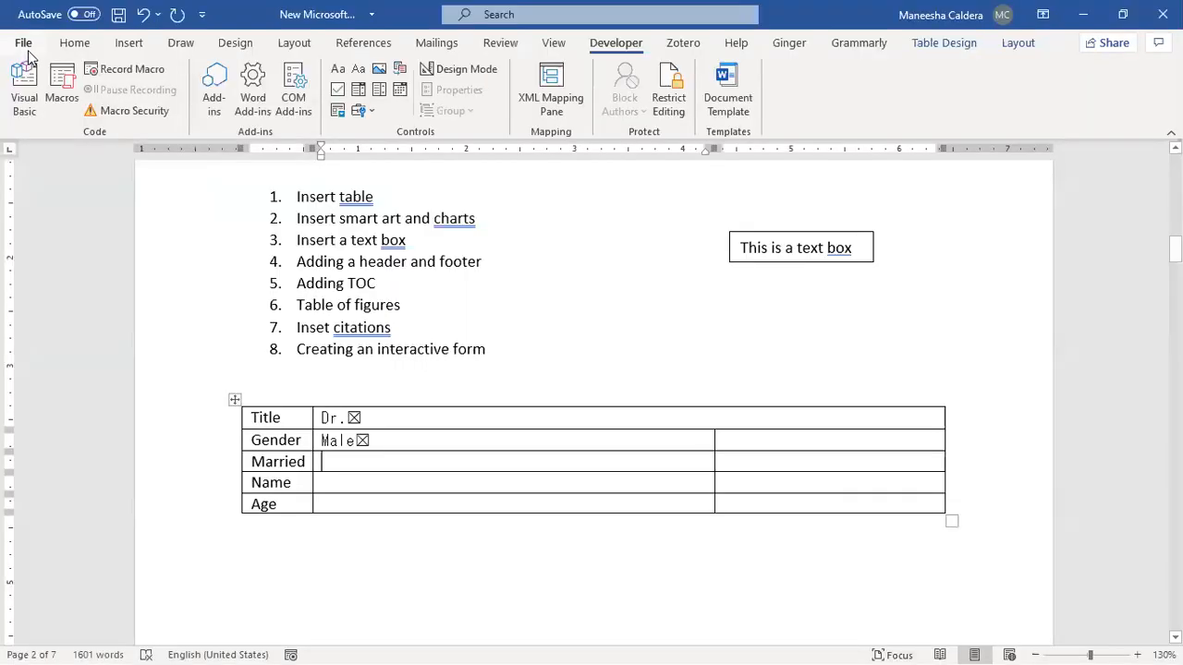
left_click(28, 48)
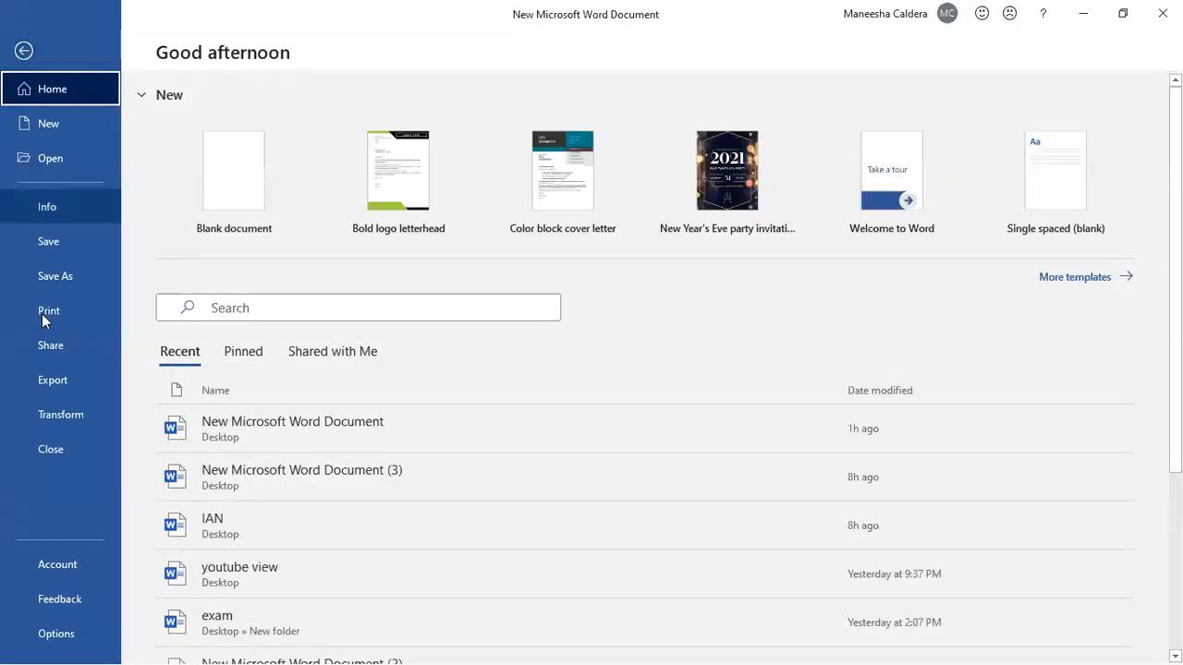
left_click(73, 638)
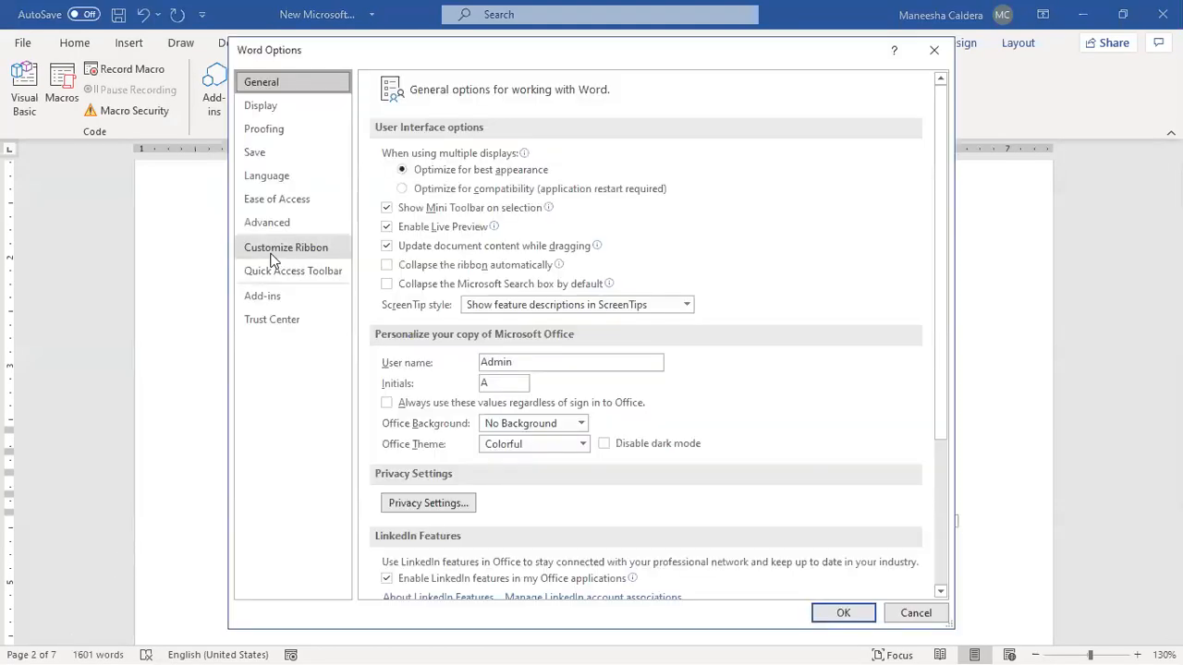
left_click(275, 253)
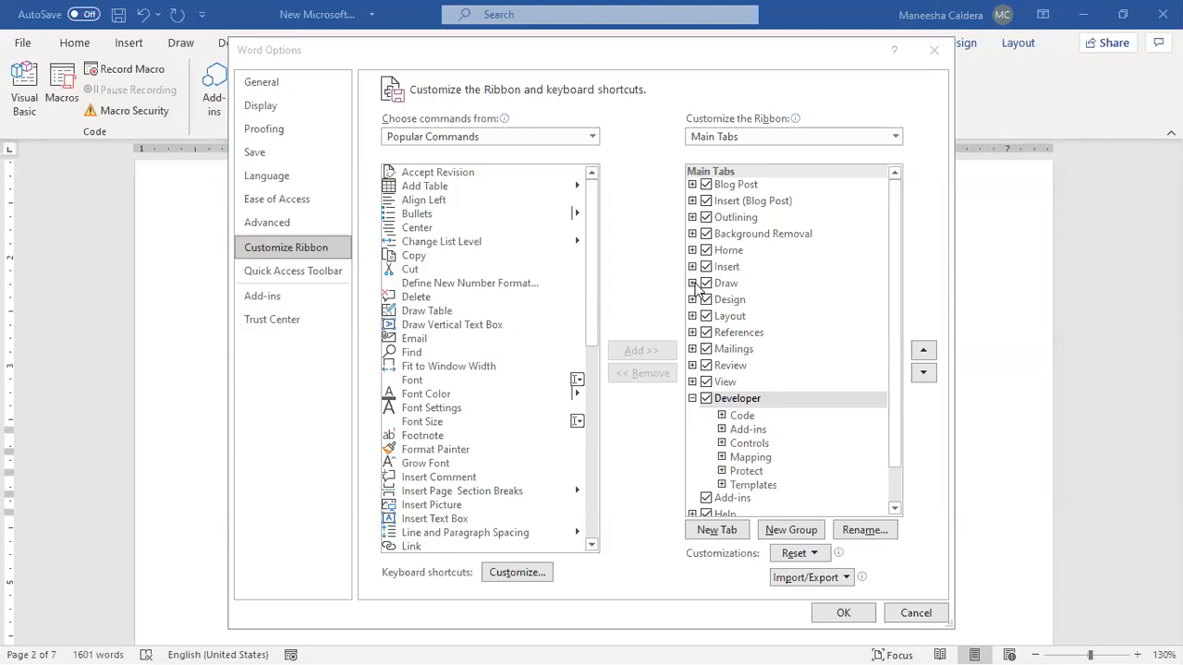
left_click(947, 53)
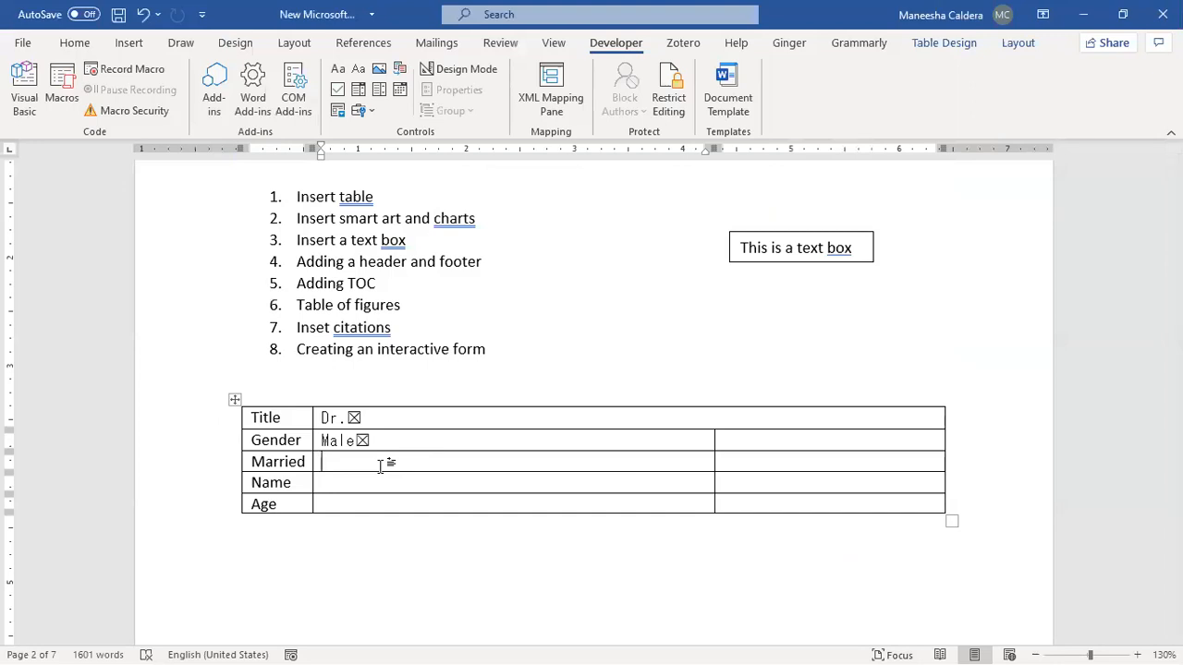
Clear the "Dr." check box in the Title row and bring the Developer commands back into view.
left_click(943, 43)
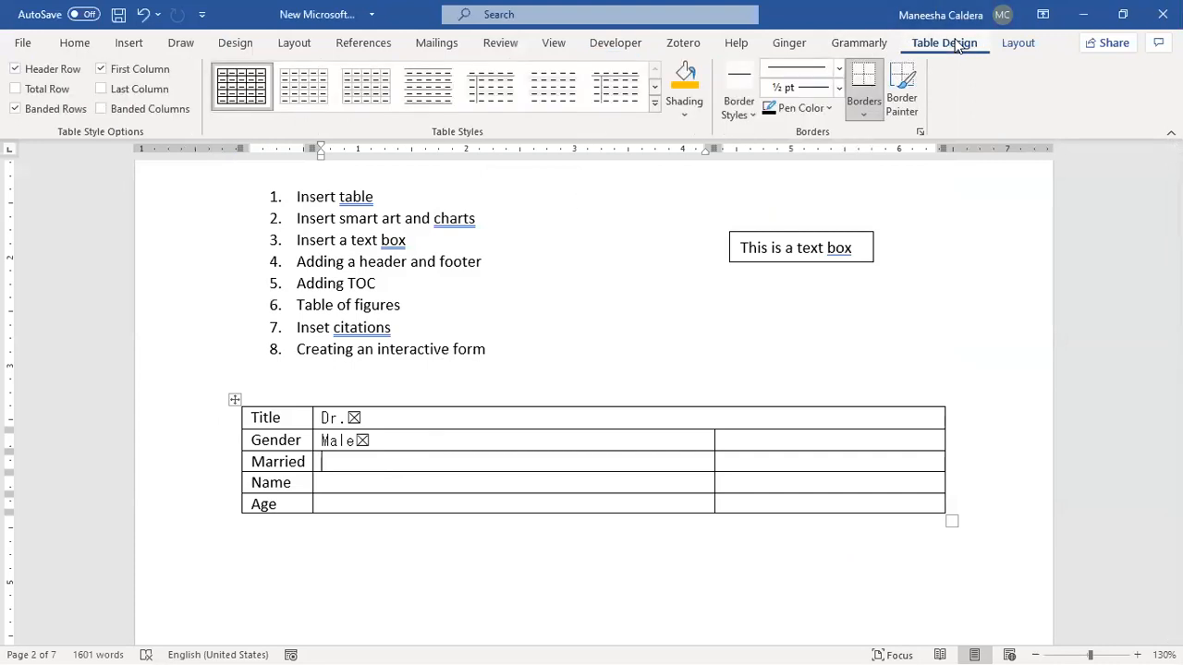
left_click(1016, 42)
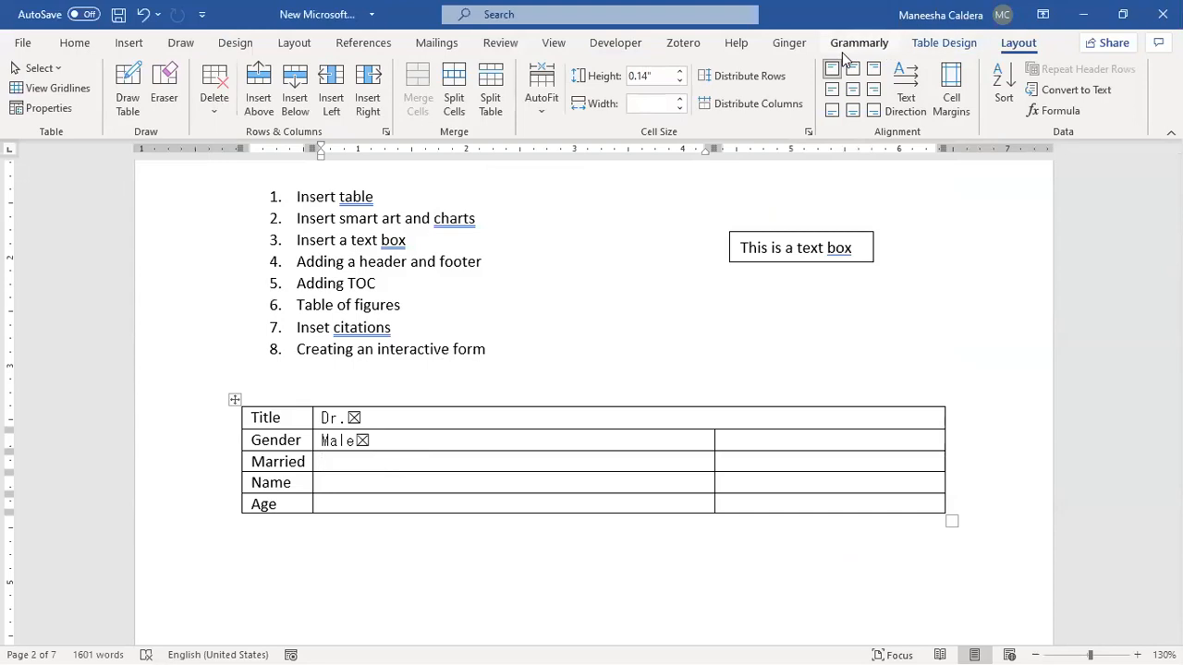
left_click(353, 414)
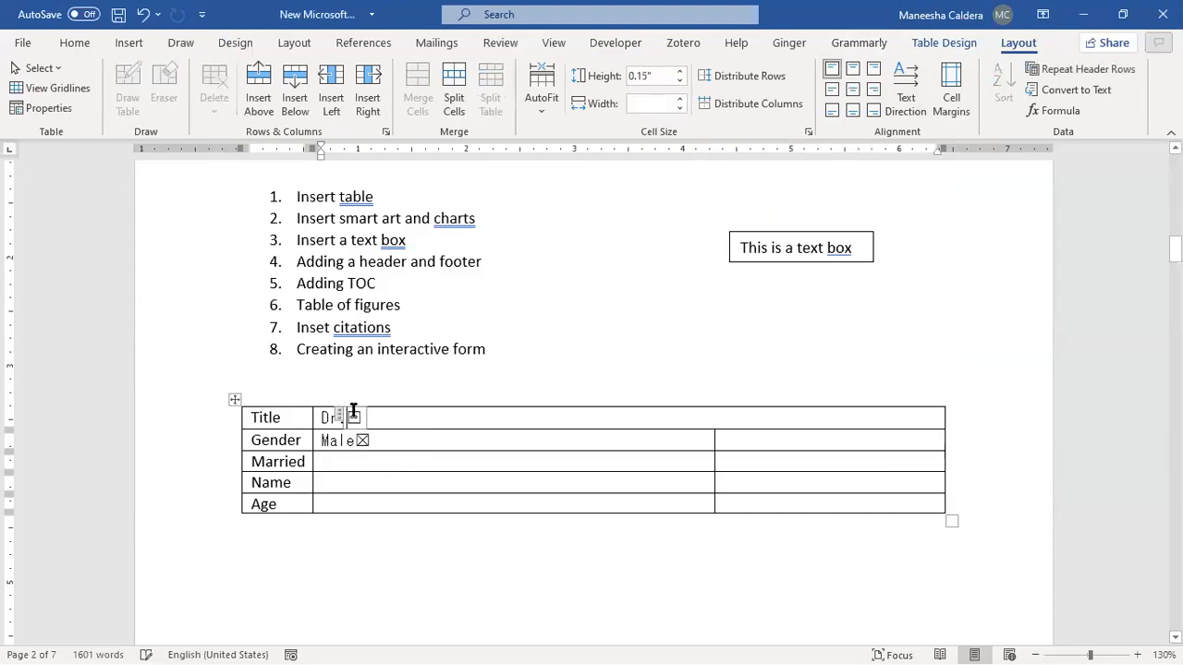
left_click(615, 43)
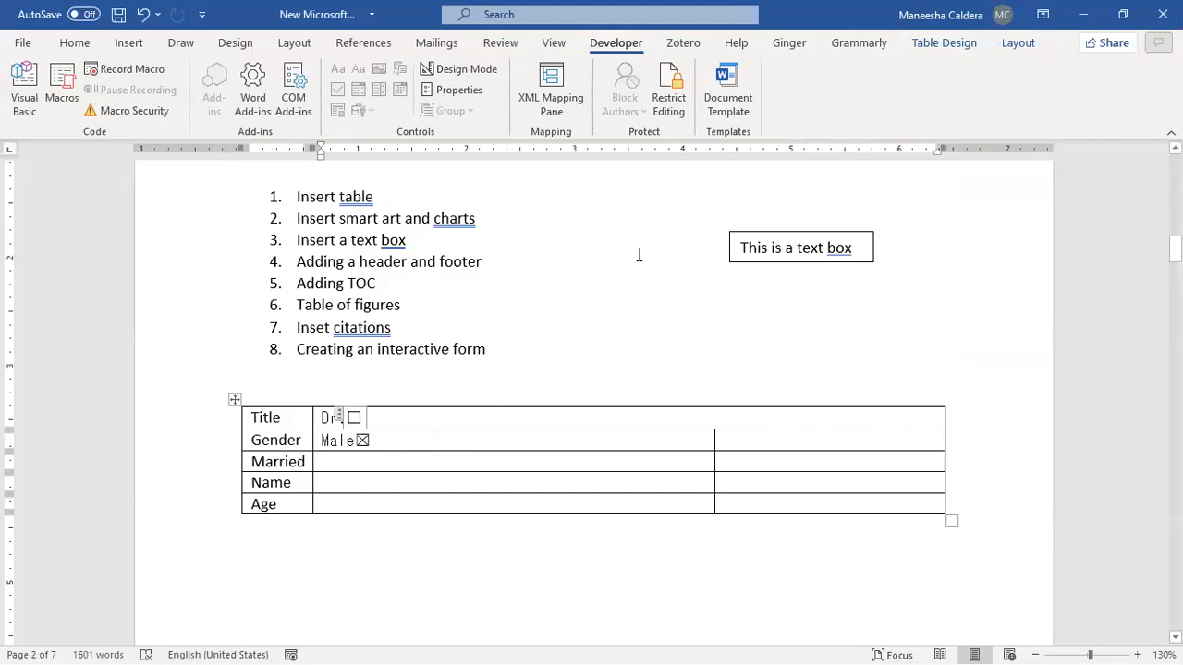